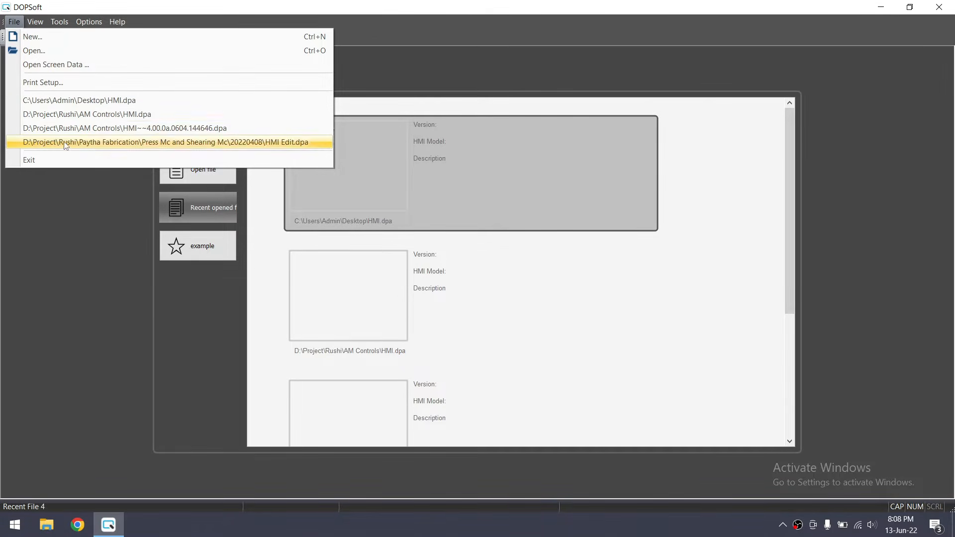
Create a new DOPSoft project for the DOP-107CV panel, keeping the default COM2 communication settings
{"action": "left_click", "coordinate": [34, 42]}
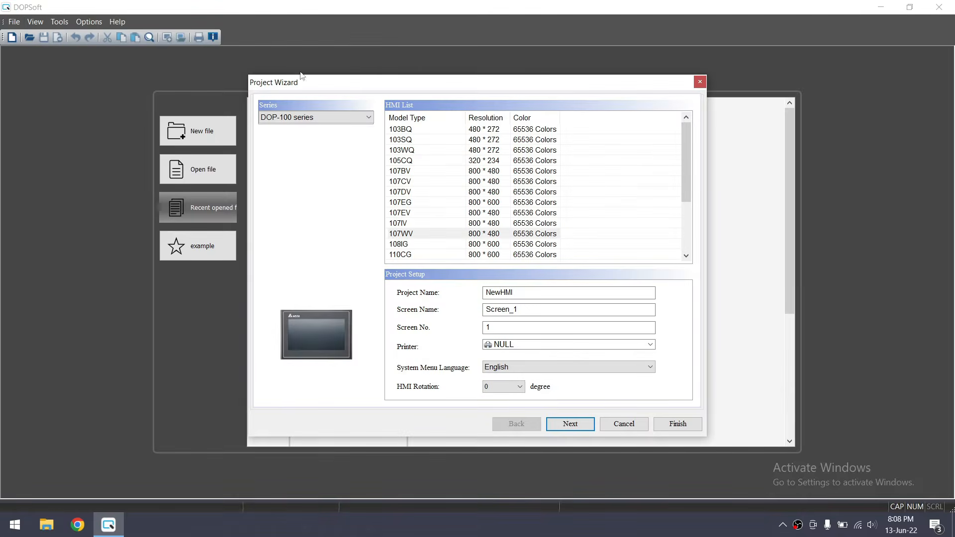
{"action": "left_click", "coordinate": [414, 185]}
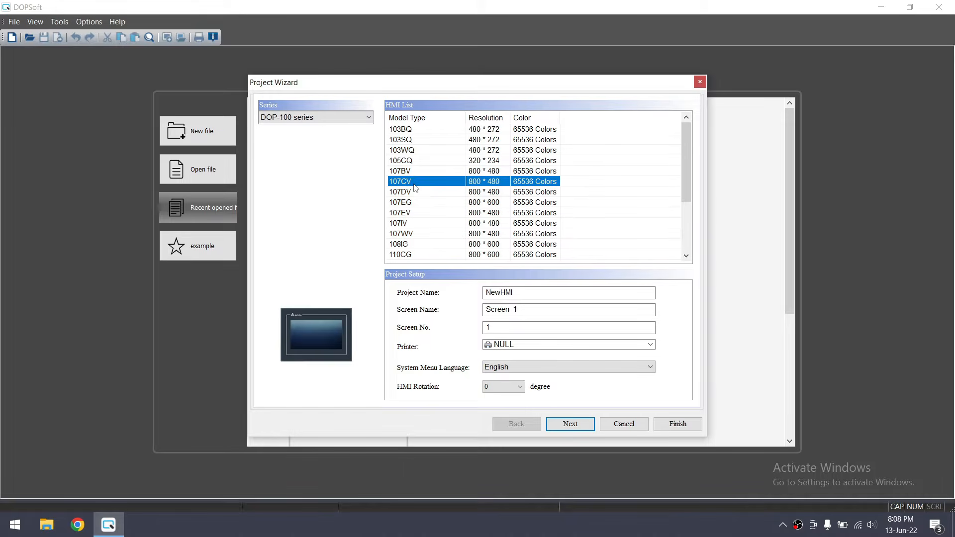
{"action": "left_click", "coordinate": [578, 425]}
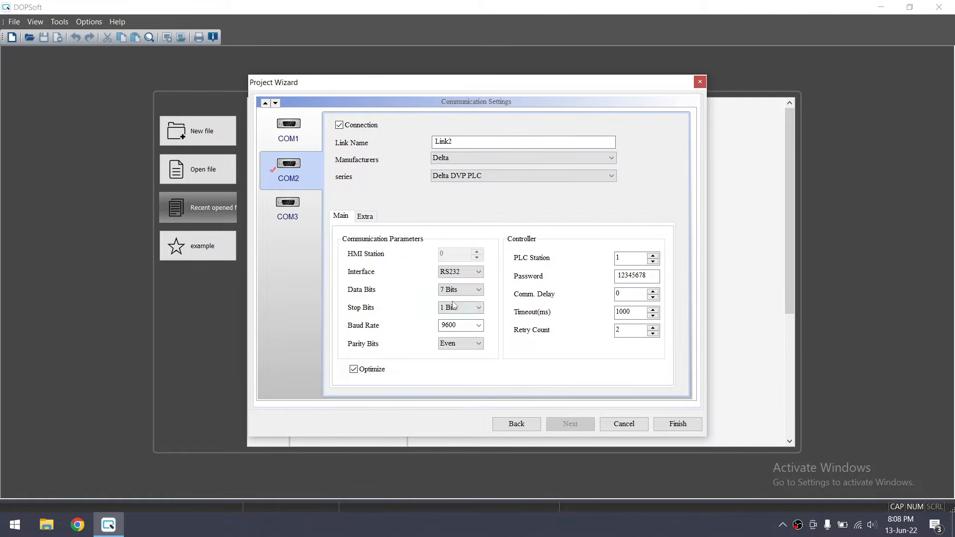
{"action": "left_click", "coordinate": [676, 424]}
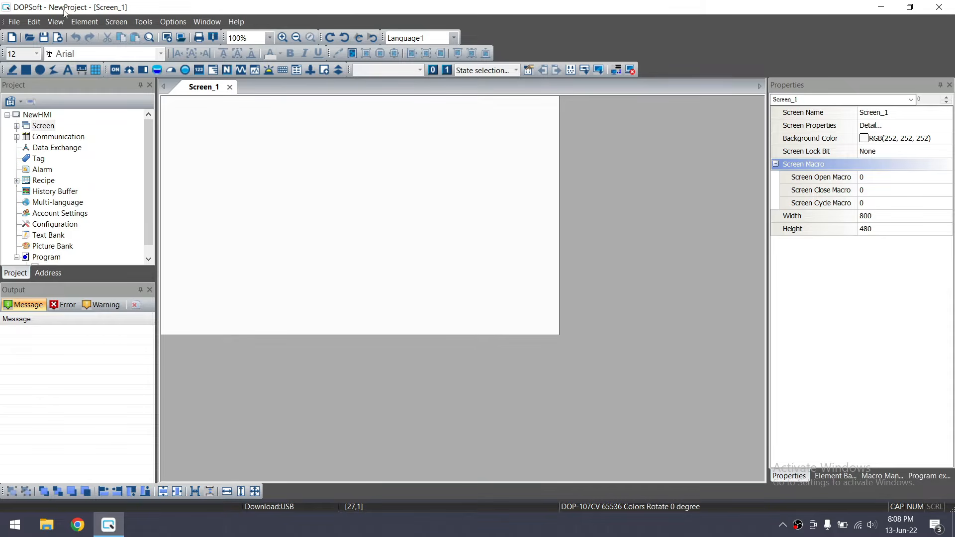
Save the project to the Desktop as Test1
{"action": "left_click", "coordinate": [44, 38]}
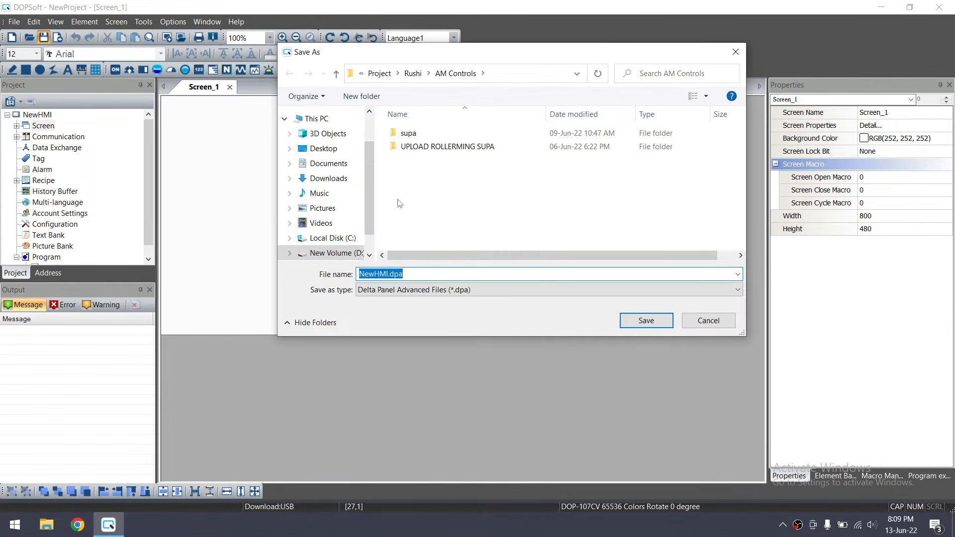
{"action": "left_click", "coordinate": [325, 150]}
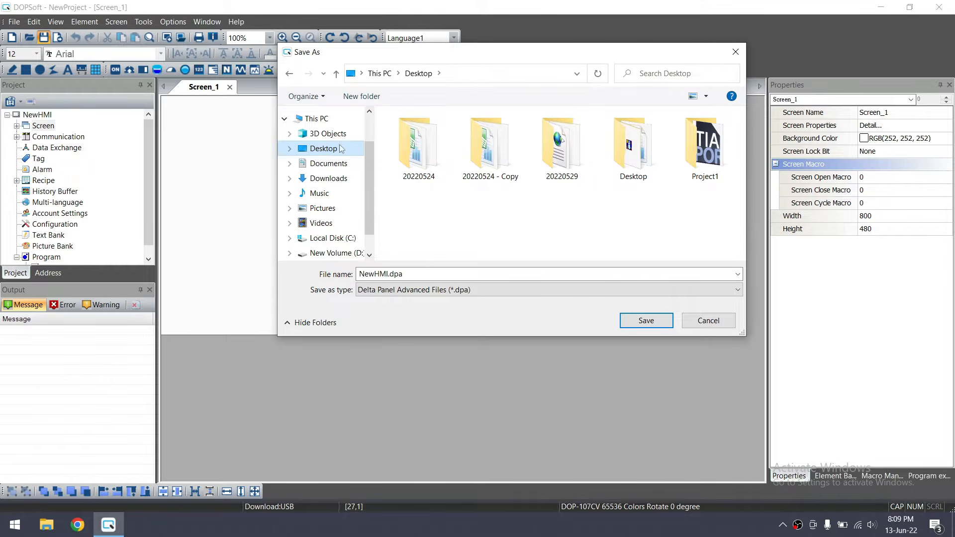
{"action": "double_click", "coordinate": [376, 274]}
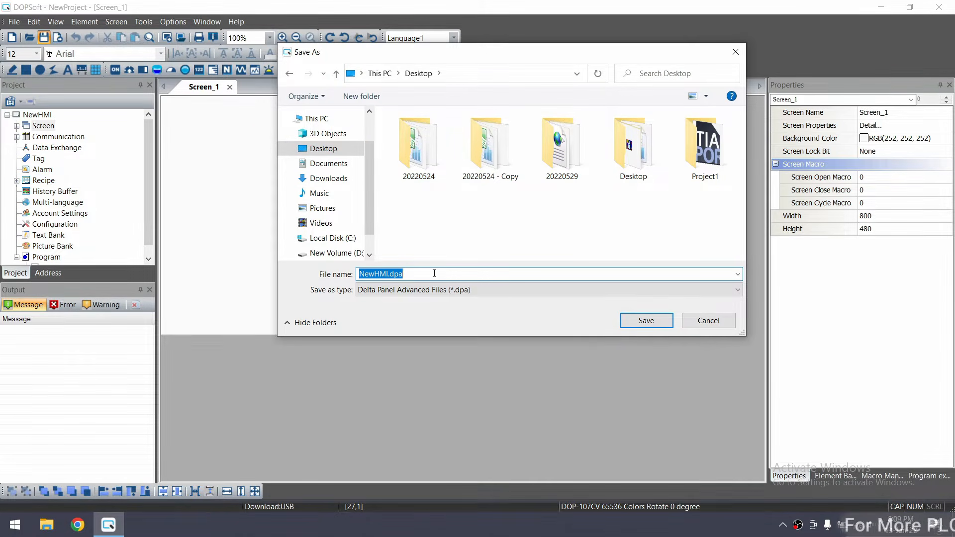
{"action": "type", "text": "Test1"}
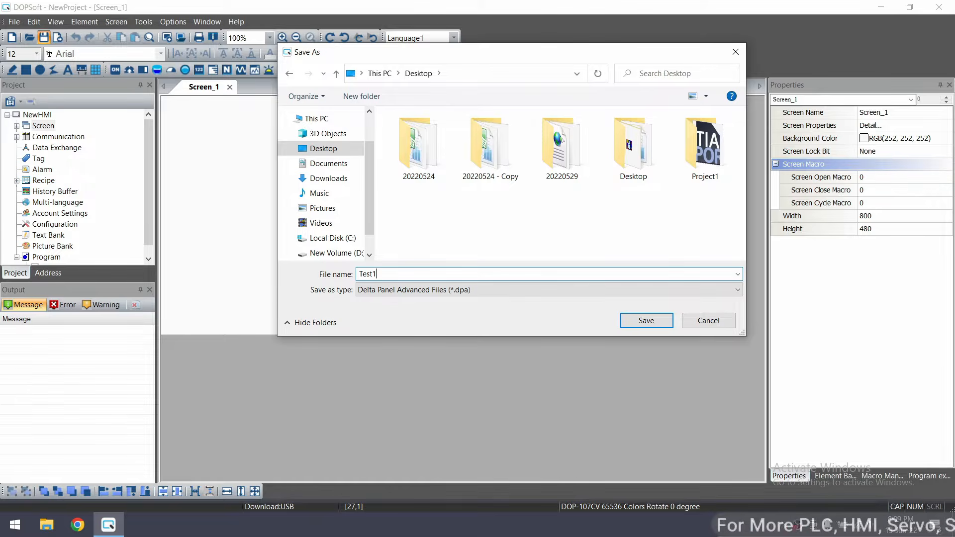
{"action": "left_click", "coordinate": [647, 319]}
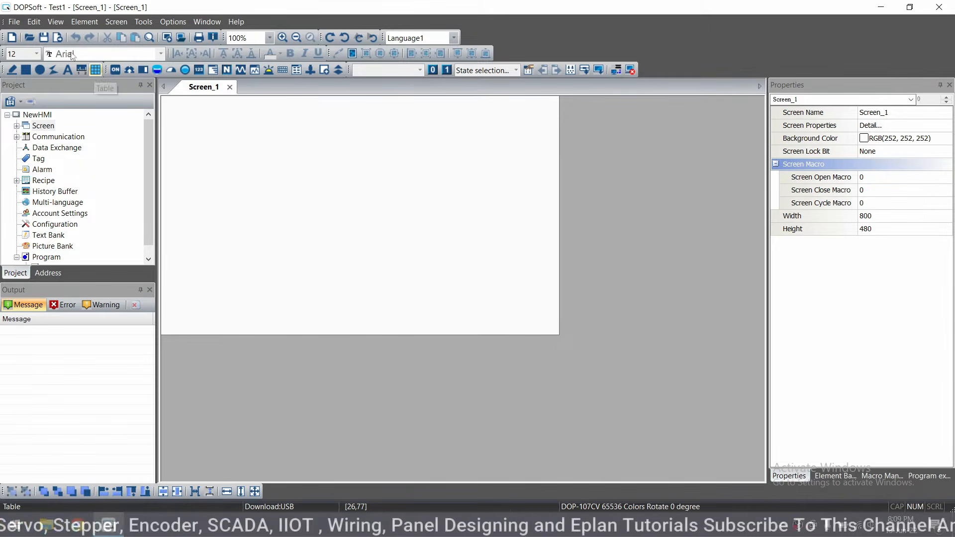
{"action": "left_click", "coordinate": [14, 23]}
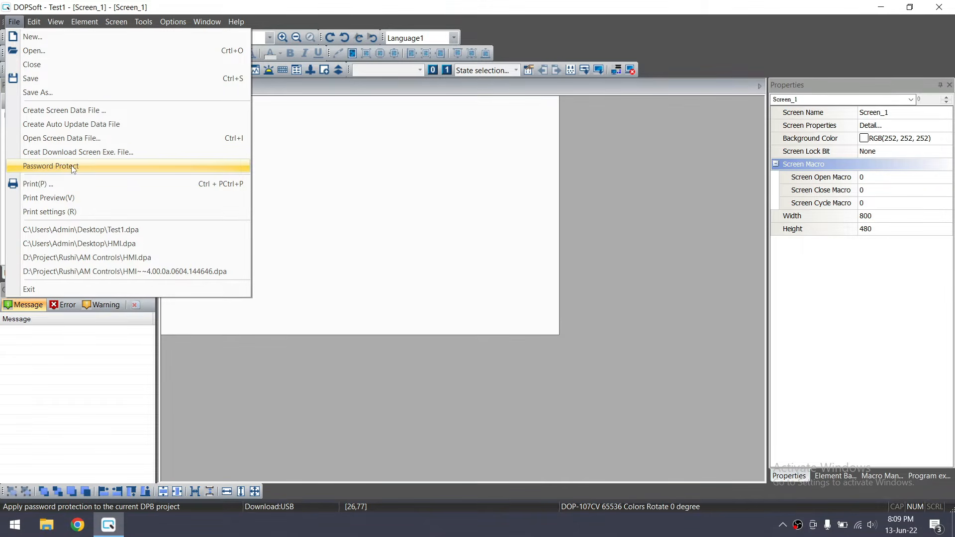
{"action": "left_click", "coordinate": [88, 170]}
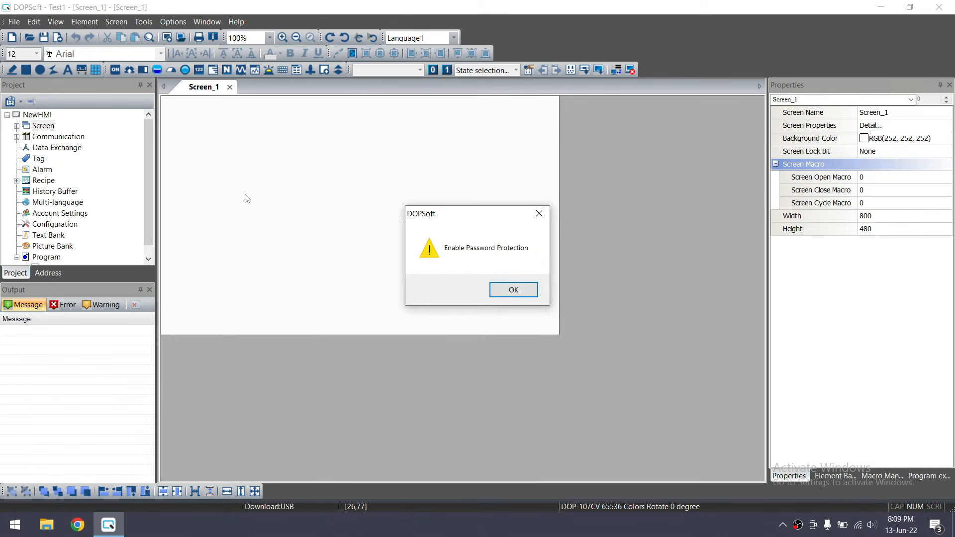
{"action": "left_click", "coordinate": [512, 292]}
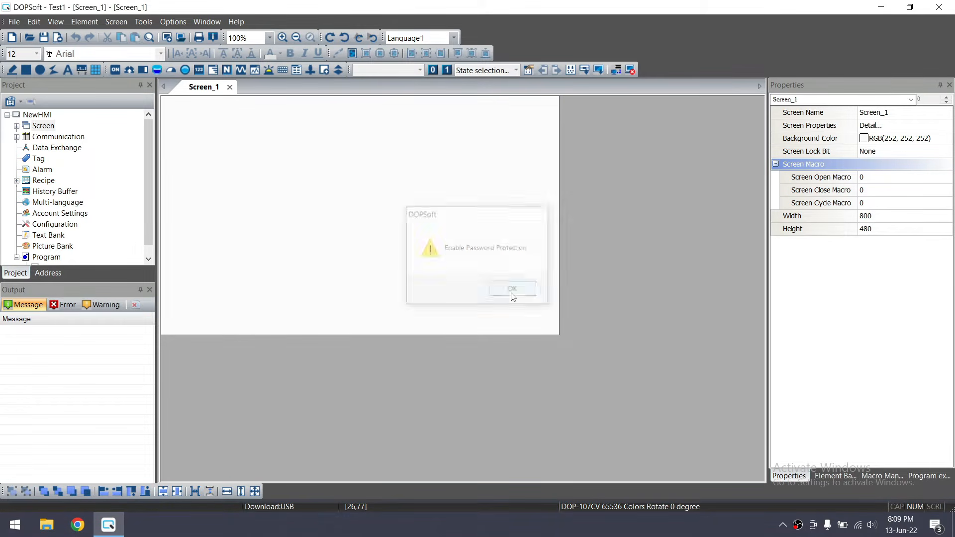
{"action": "left_click", "coordinate": [8, 22]}
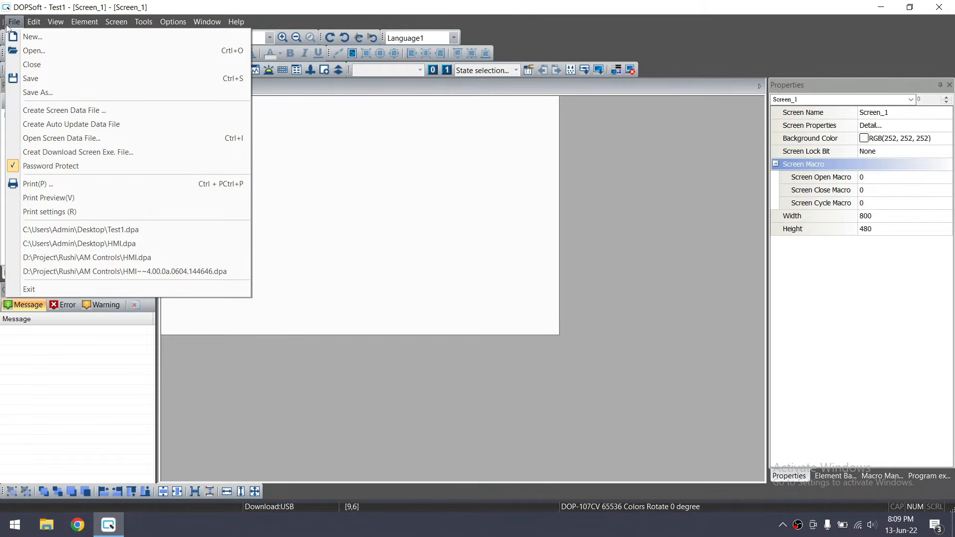
{"action": "left_click", "coordinate": [50, 165]}
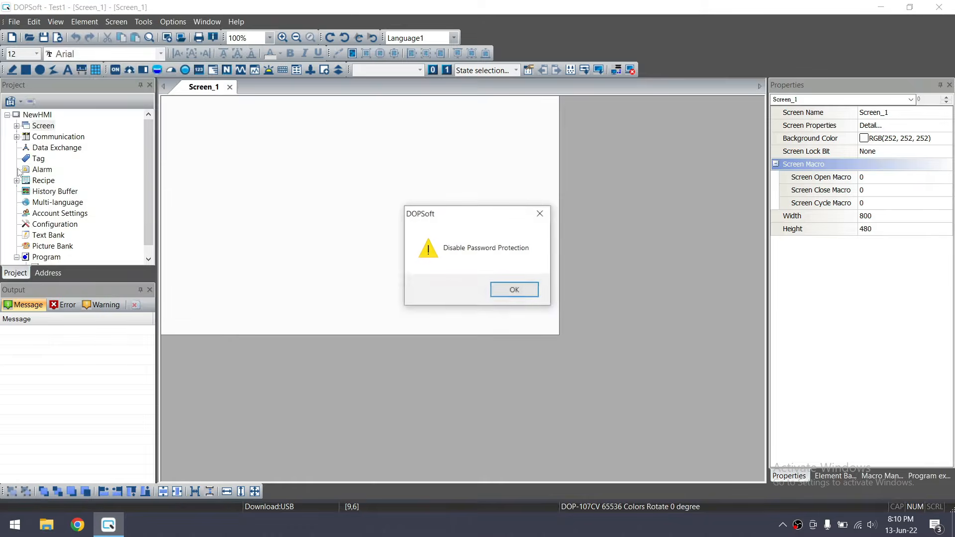
{"action": "left_click", "coordinate": [512, 288]}
{"action": "left_click", "coordinate": [13, 23]}
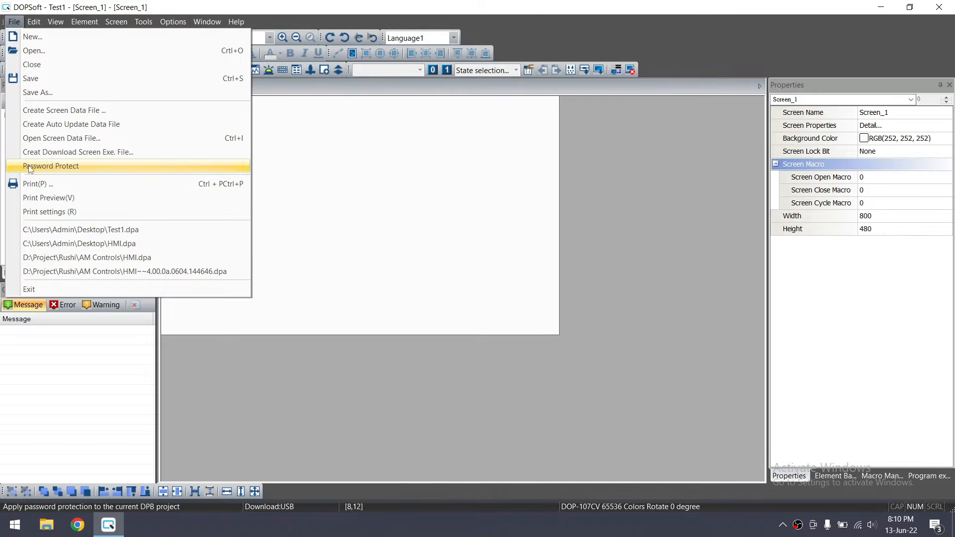
{"action": "mouse_move", "coordinate": [173, 22]}
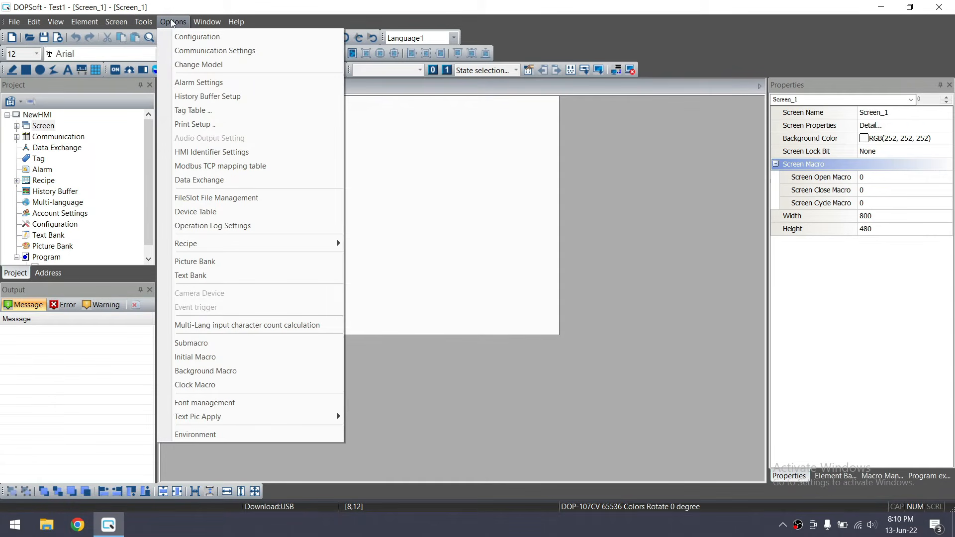
{"action": "mouse_move", "coordinate": [18, 24]}
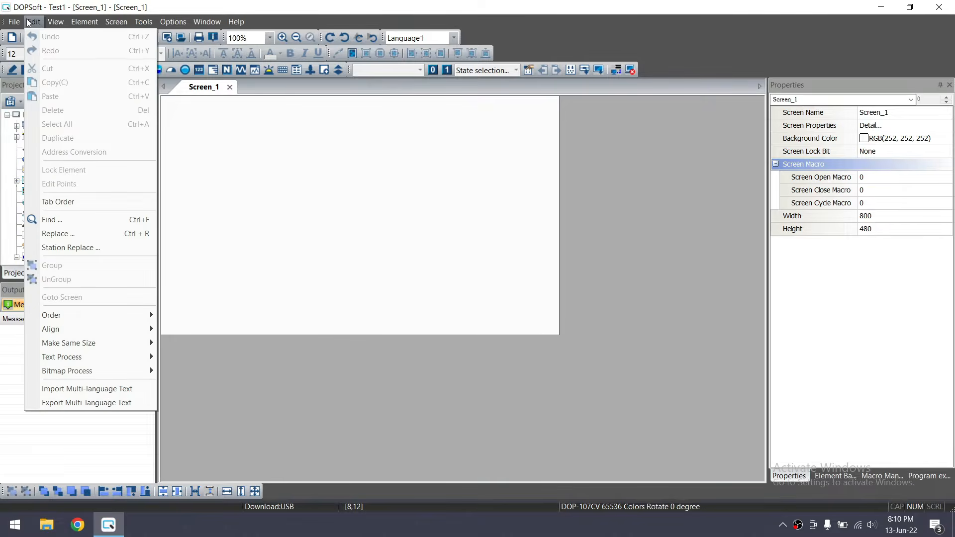
{"action": "mouse_move", "coordinate": [93, 26]}
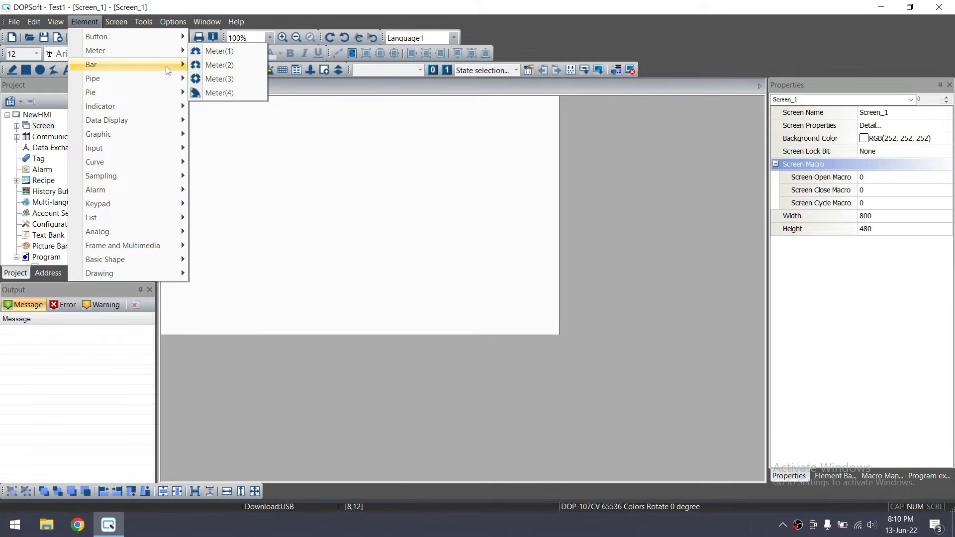
{"action": "mouse_move", "coordinate": [164, 82]}
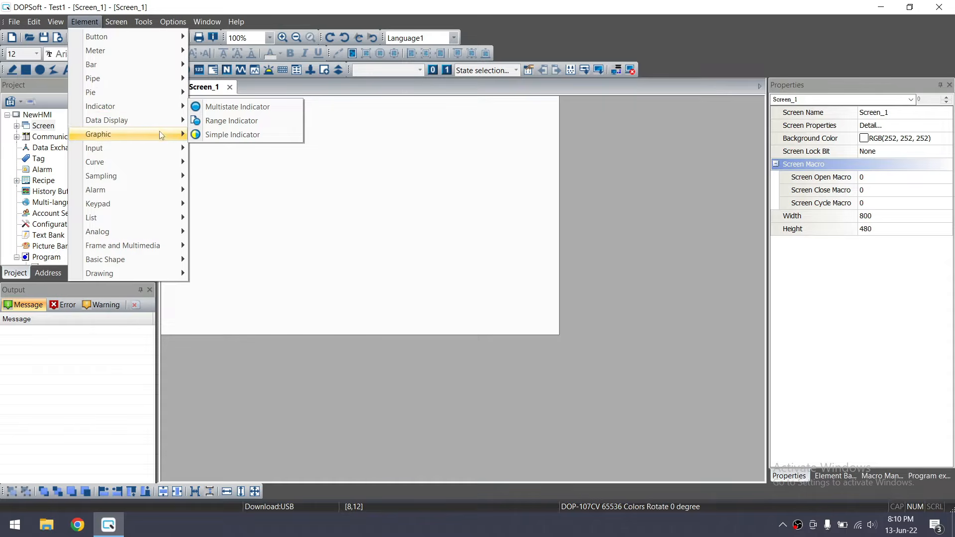
{"action": "mouse_move", "coordinate": [155, 42]}
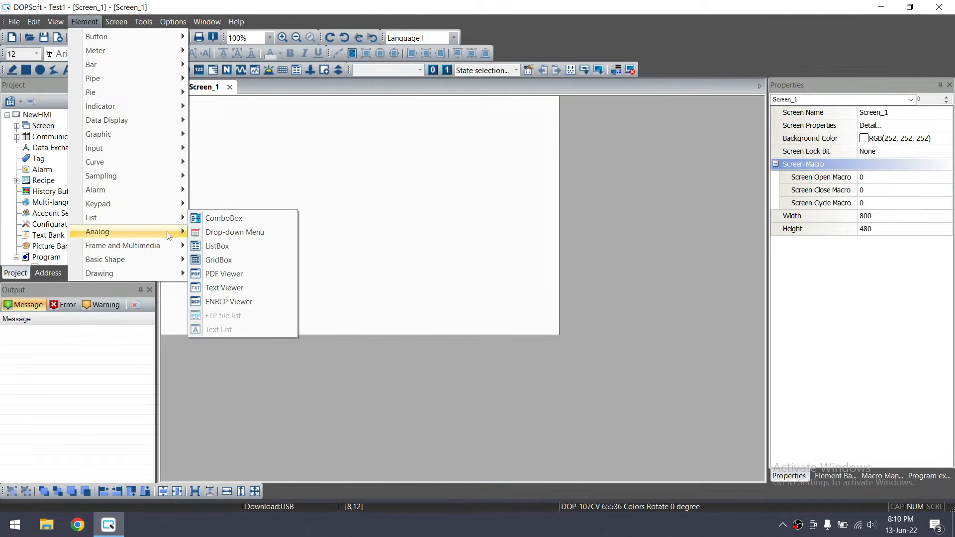
{"action": "mouse_move", "coordinate": [171, 238]}
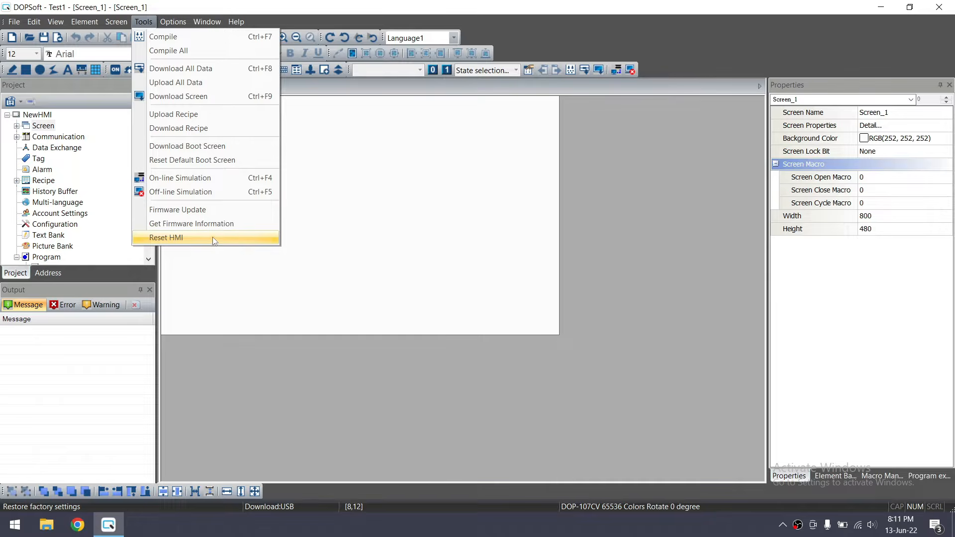
{"action": "mouse_move", "coordinate": [160, 20]}
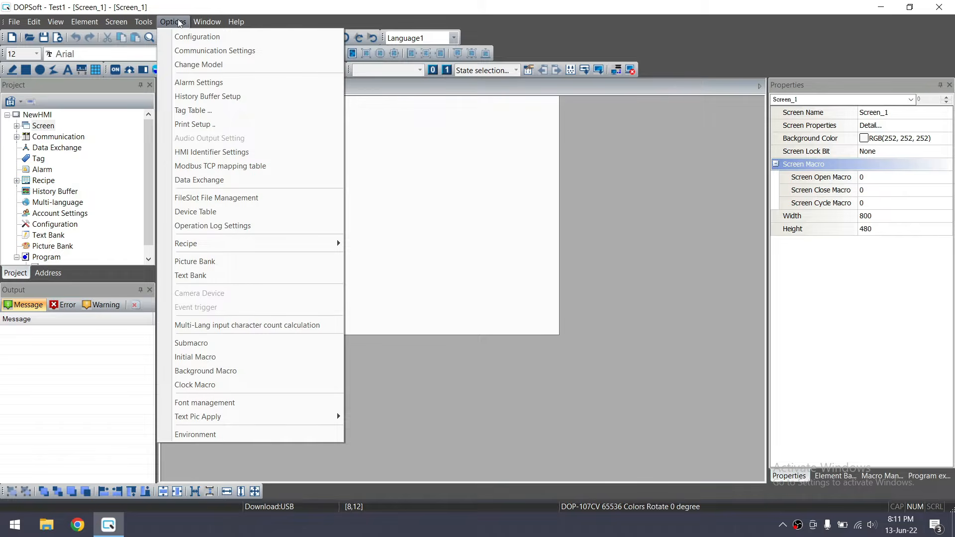
{"action": "left_click", "coordinate": [222, 65]}
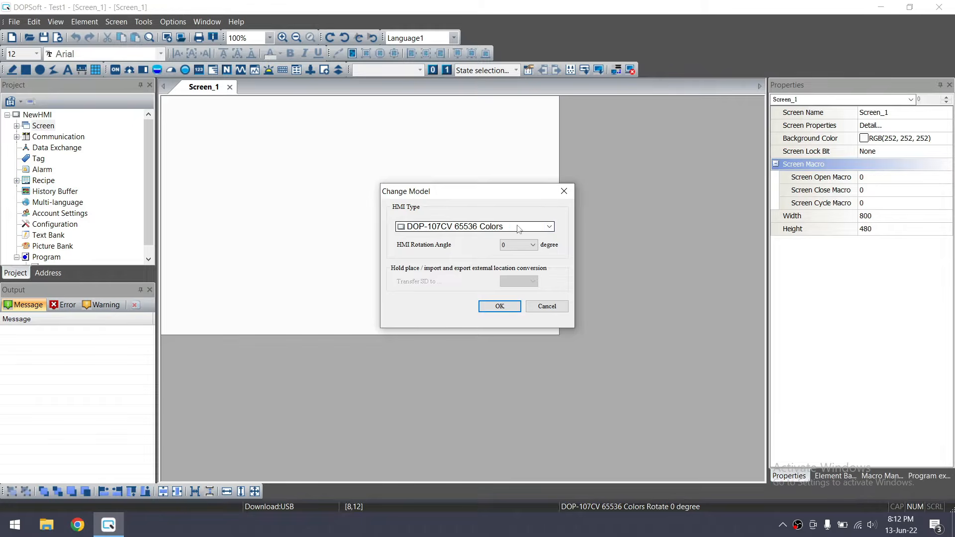
{"action": "left_click", "coordinate": [550, 227]}
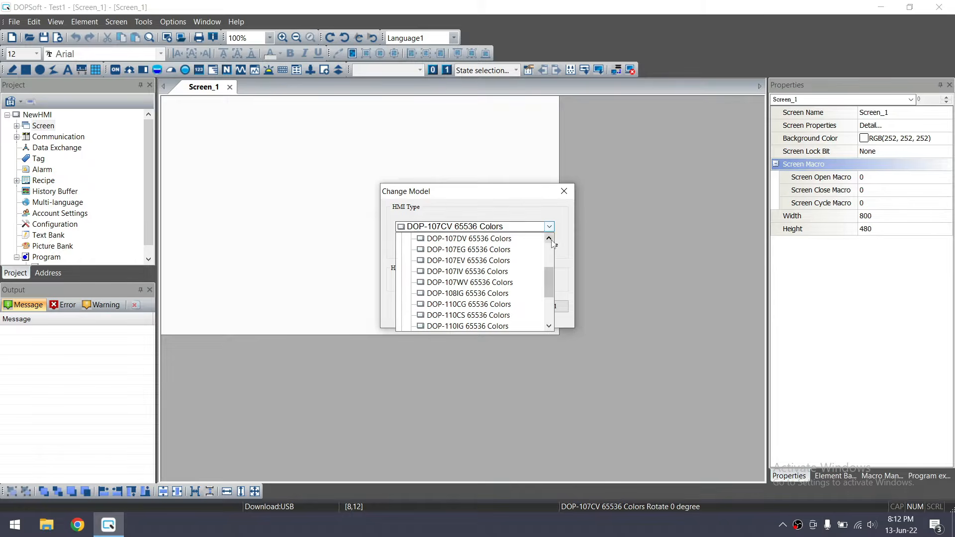
{"action": "scroll", "coordinate": [490, 243], "scroll_direction": "up", "scroll_amount": 2}
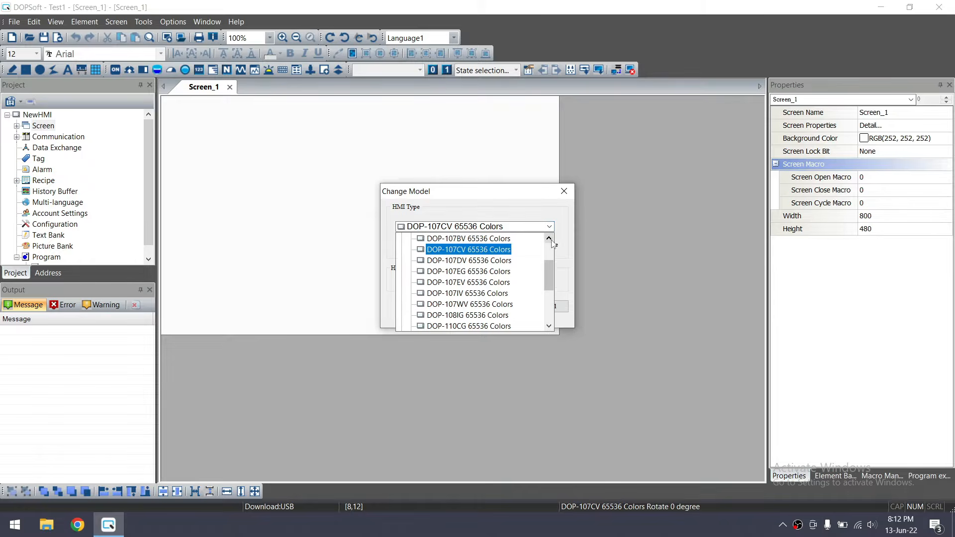
{"action": "left_click", "coordinate": [459, 242]}
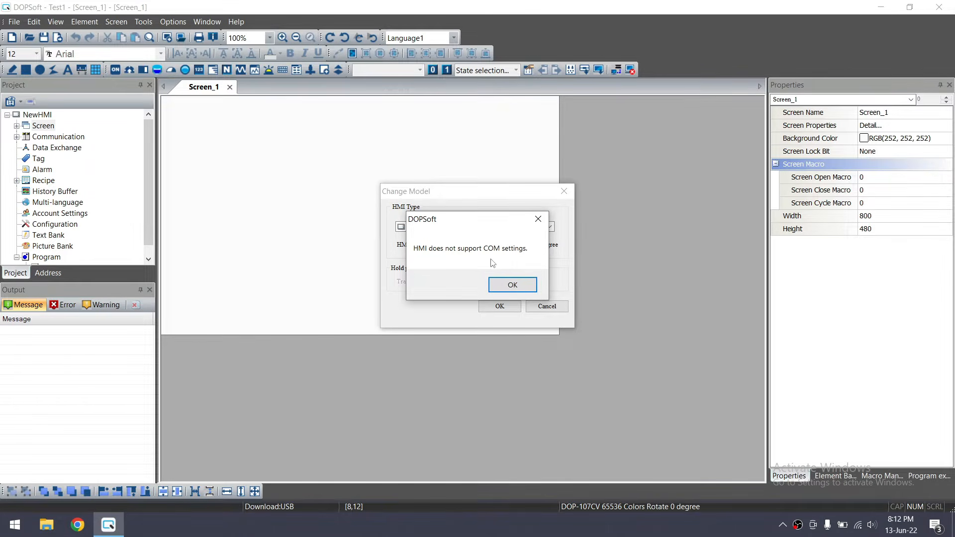
{"action": "left_click", "coordinate": [538, 219]}
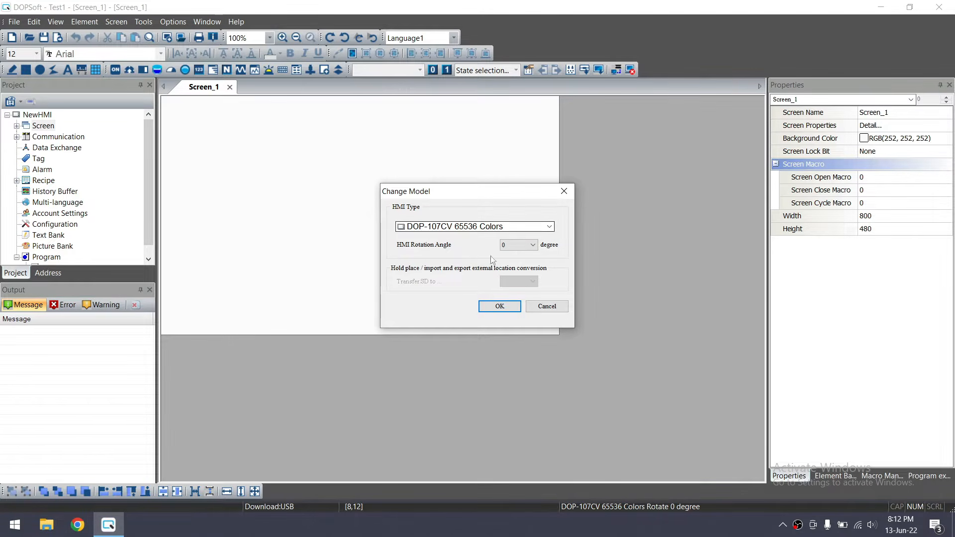
{"action": "left_click", "coordinate": [541, 312]}
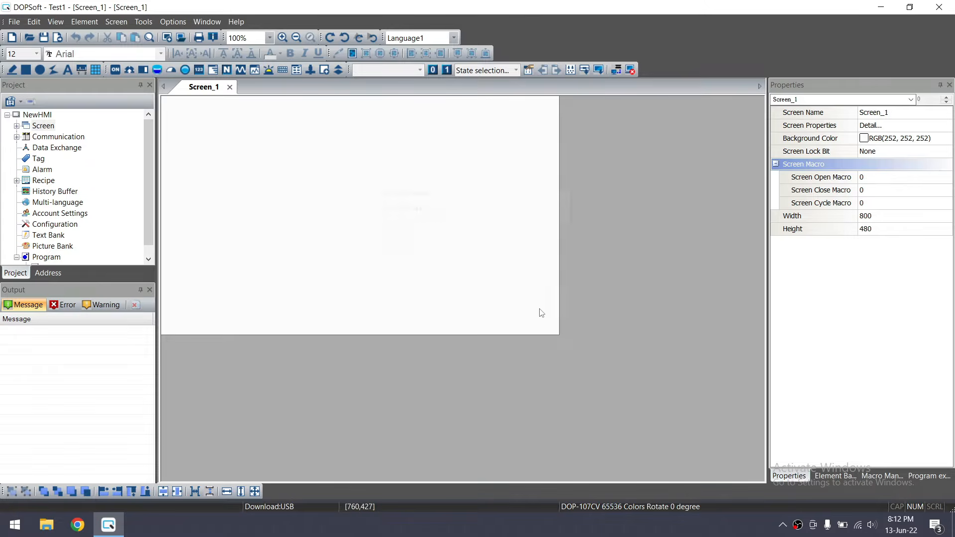
Set the COM2 interface to RS485 in Communication Settings and confirm
{"action": "left_click", "coordinate": [171, 21]}
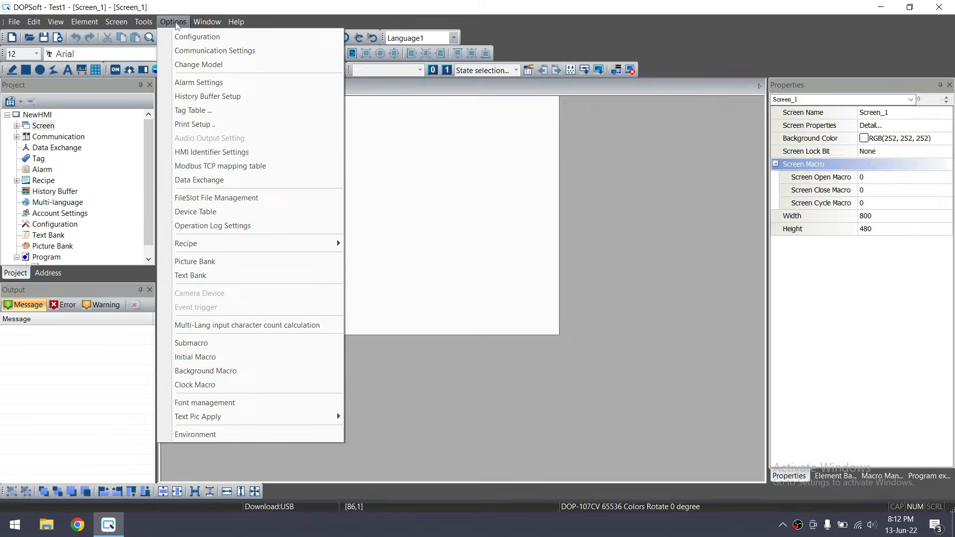
{"action": "left_click", "coordinate": [210, 55]}
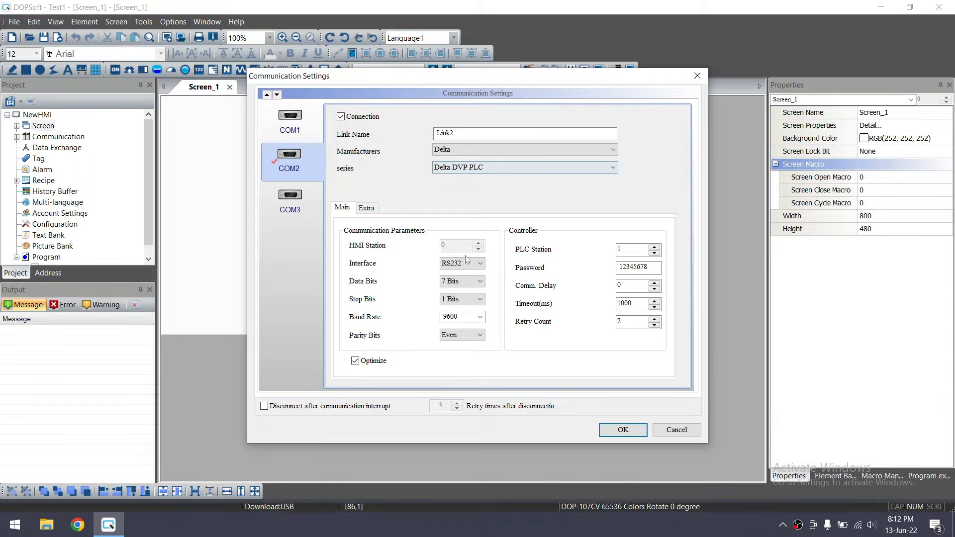
{"action": "left_click", "coordinate": [640, 253]}
{"action": "left_click", "coordinate": [465, 263]}
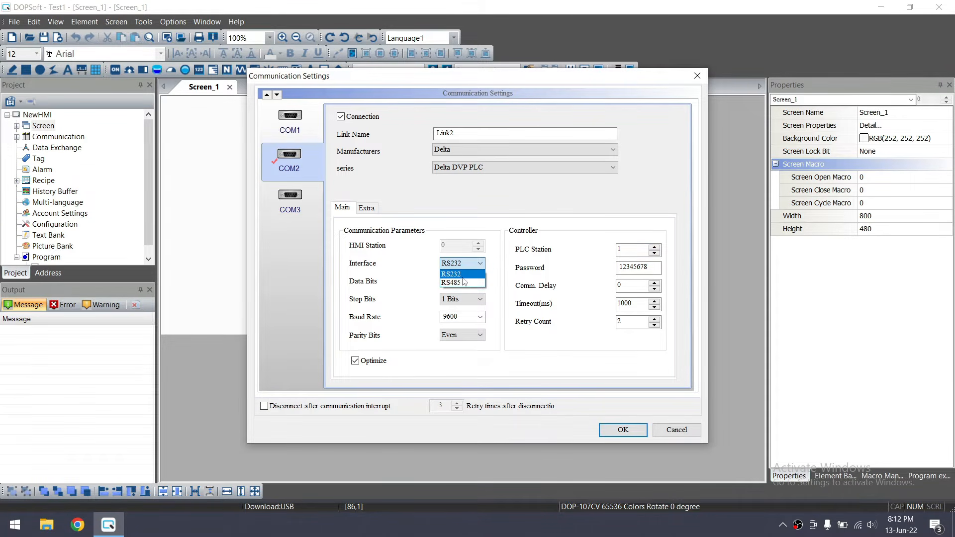
{"action": "left_click", "coordinate": [465, 285]}
{"action": "left_click", "coordinate": [624, 430]}
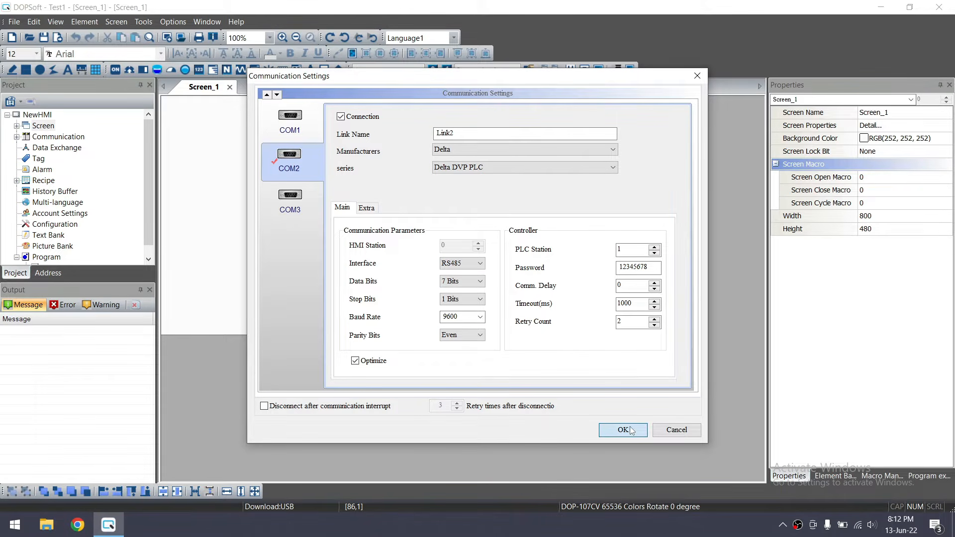
Leave the COM1 connection switched off and confirm the communication settings
{"action": "left_click", "coordinate": [173, 22]}
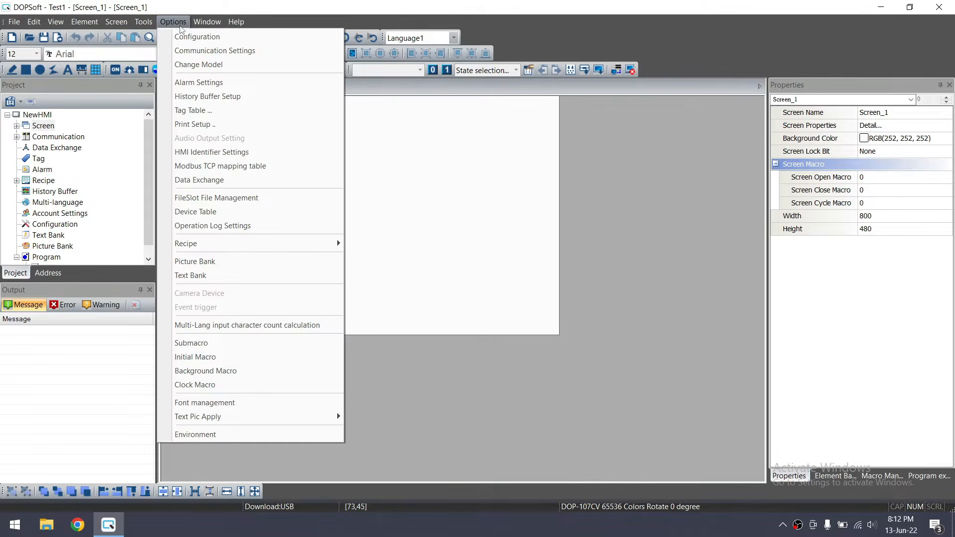
{"action": "key", "text": "Escape"}
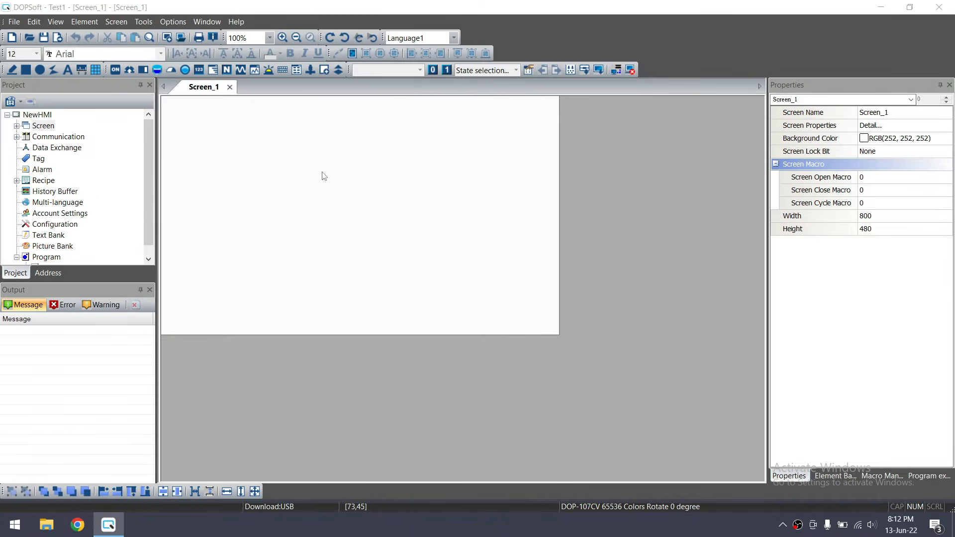
{"action": "left_click", "coordinate": [289, 124]}
{"action": "left_click", "coordinate": [341, 117]}
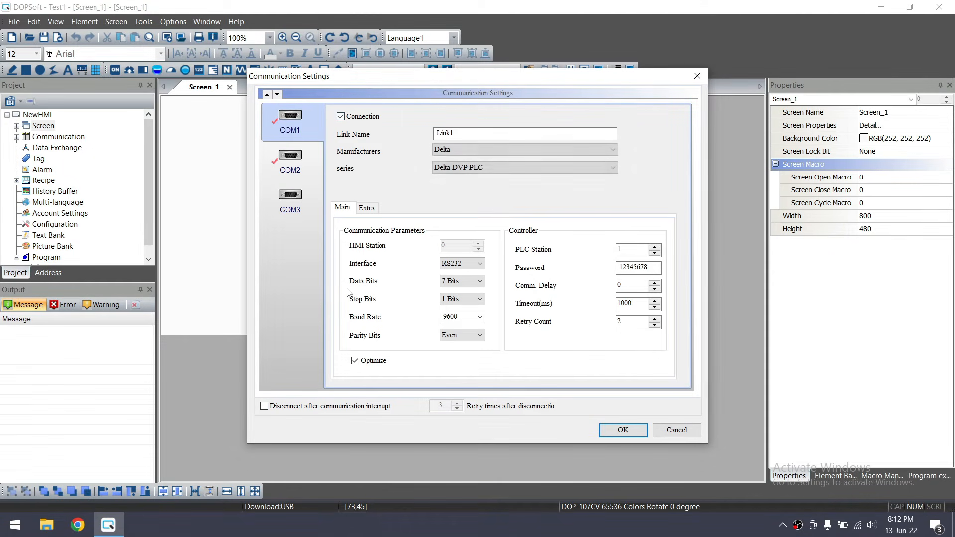
{"action": "left_click", "coordinate": [340, 117]}
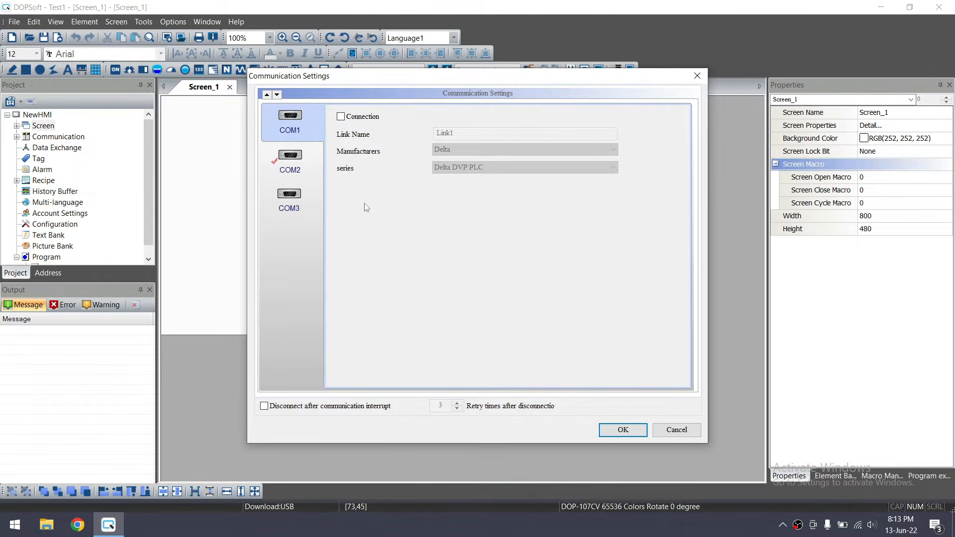
{"action": "left_click", "coordinate": [616, 430]}
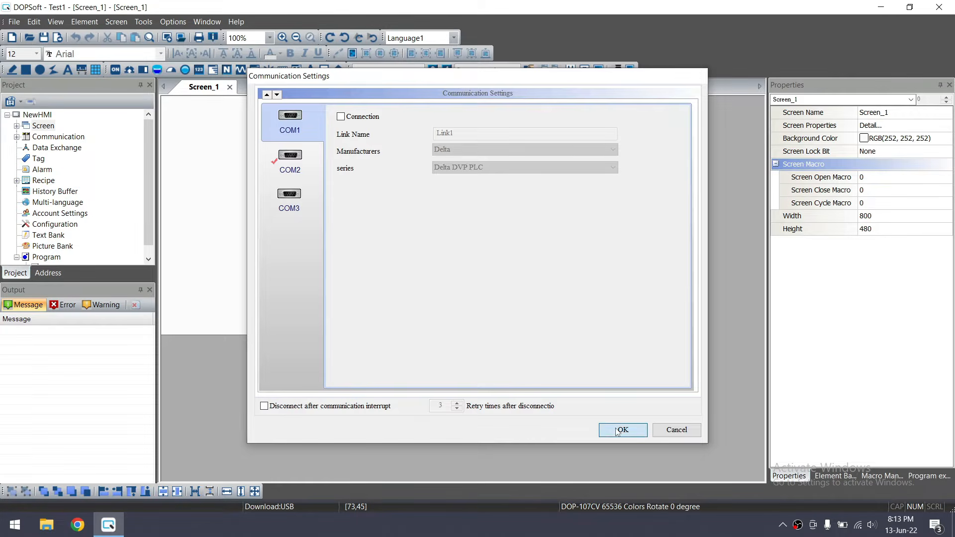
{"action": "left_click", "coordinate": [188, 22]}
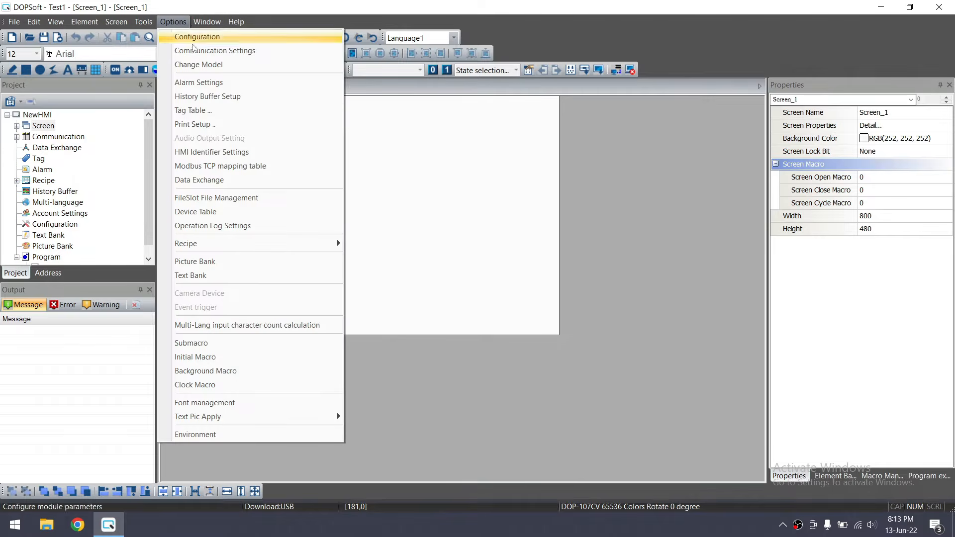
{"action": "left_click", "coordinate": [212, 37]}
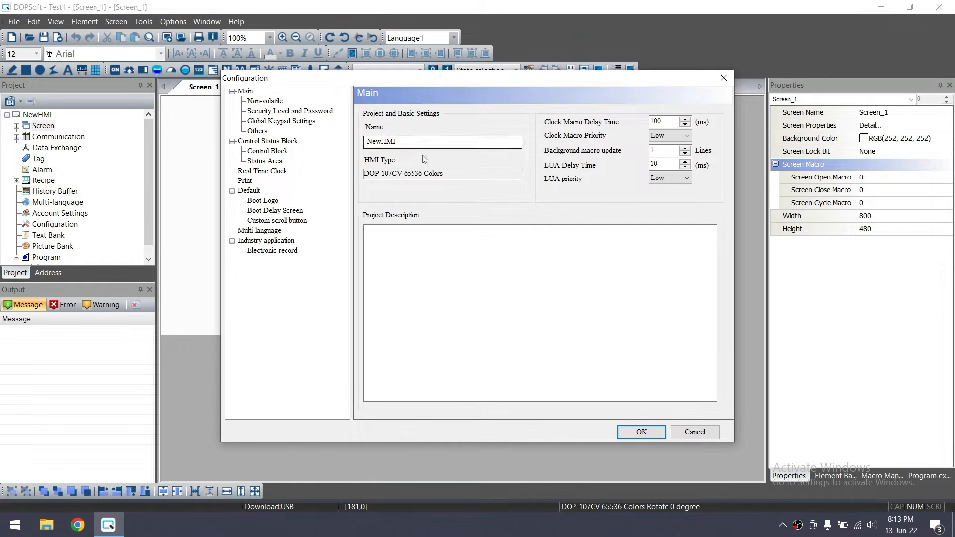
{"action": "left_click_drag", "start_coordinate": [397, 141], "coordinate": [371, 144]}
{"action": "left_click", "coordinate": [412, 143]}
{"action": "left_click", "coordinate": [264, 102]}
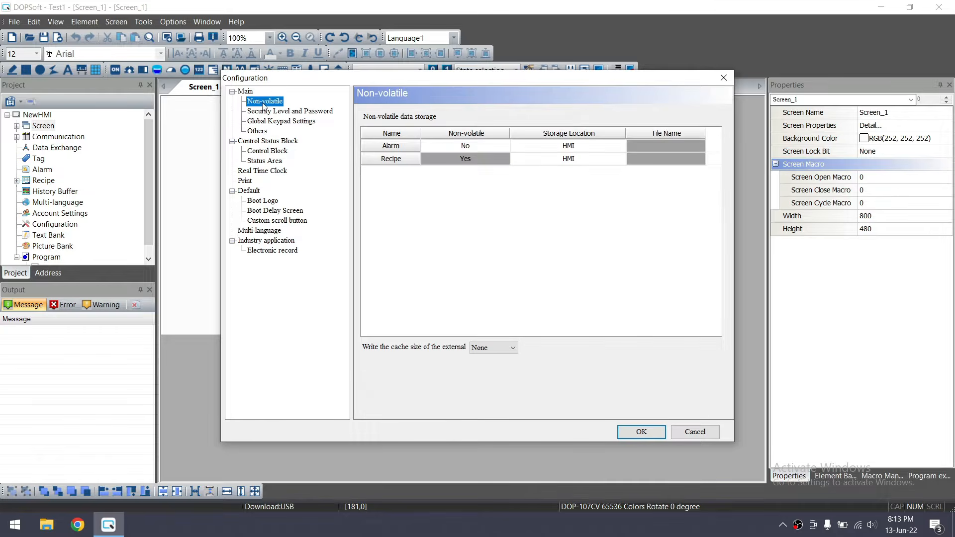
{"action": "left_click", "coordinate": [267, 113]}
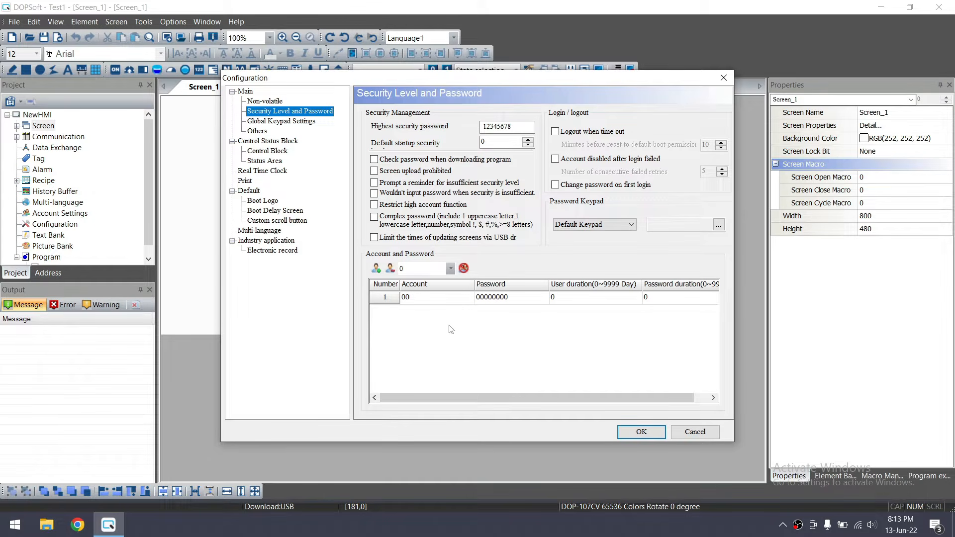
{"action": "left_click", "coordinate": [289, 124]}
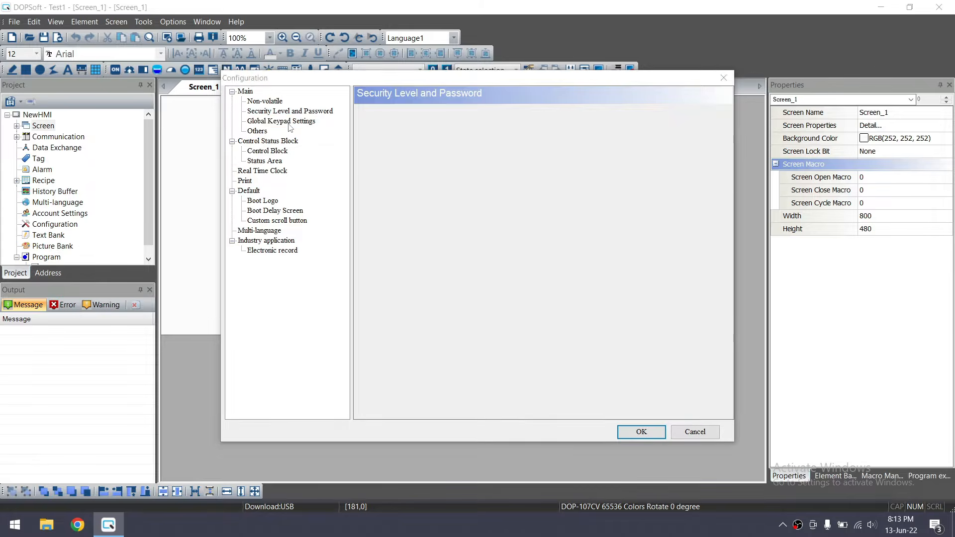
{"action": "left_click", "coordinate": [257, 131]}
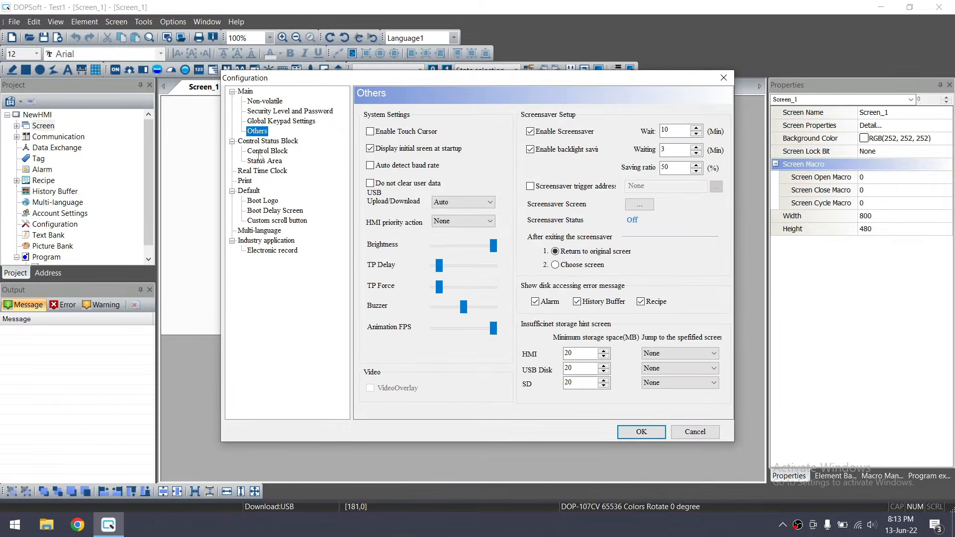
{"action": "left_click", "coordinate": [263, 161]}
{"action": "left_click", "coordinate": [264, 152]}
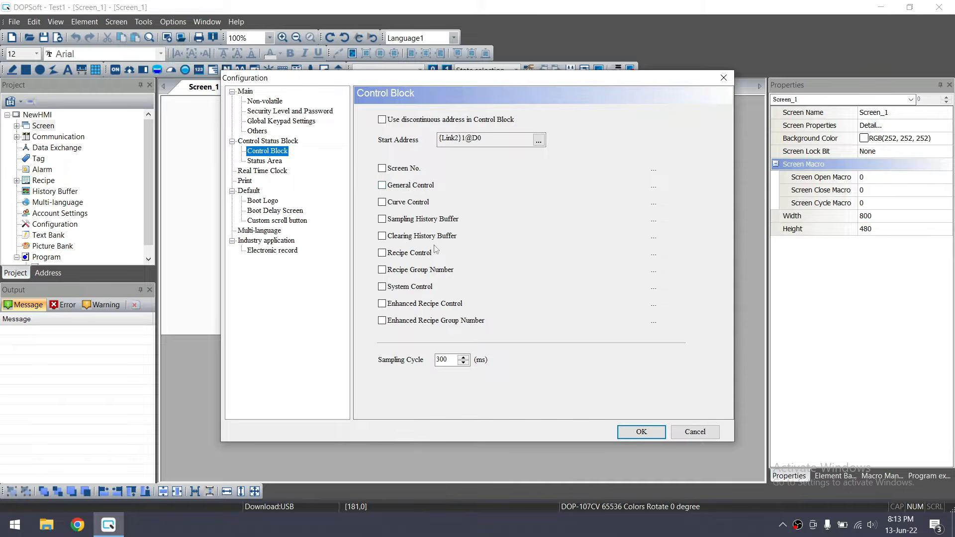
{"action": "left_click", "coordinate": [261, 172]}
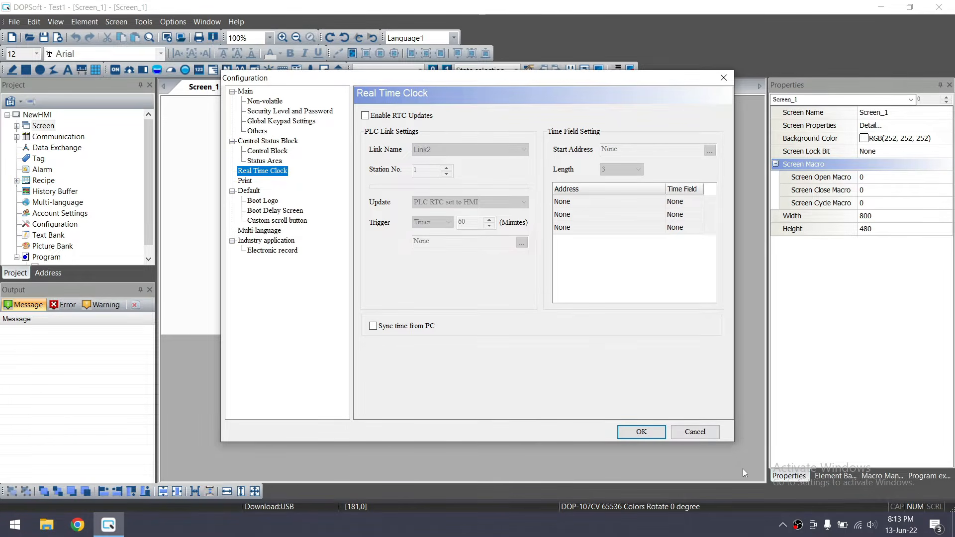
{"action": "left_click", "coordinate": [677, 431]}
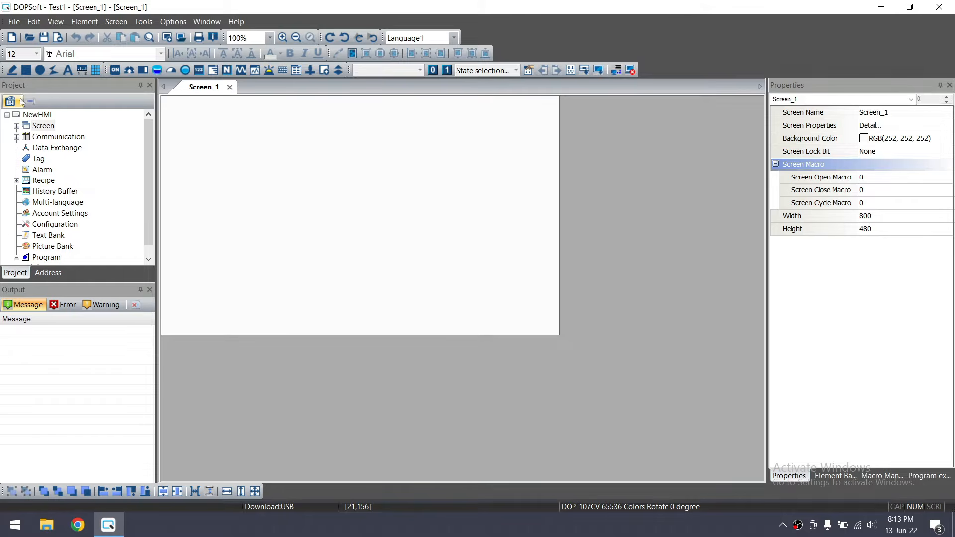
{"action": "left_click", "coordinate": [56, 22]}
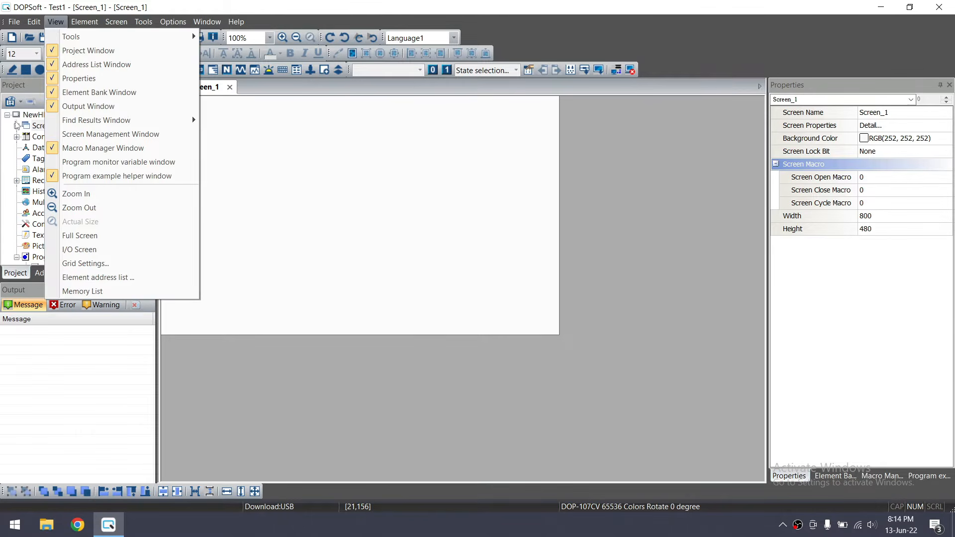
Hide and then reshow the Project Window from the View menu
{"action": "mouse_move", "coordinate": [138, 41]}
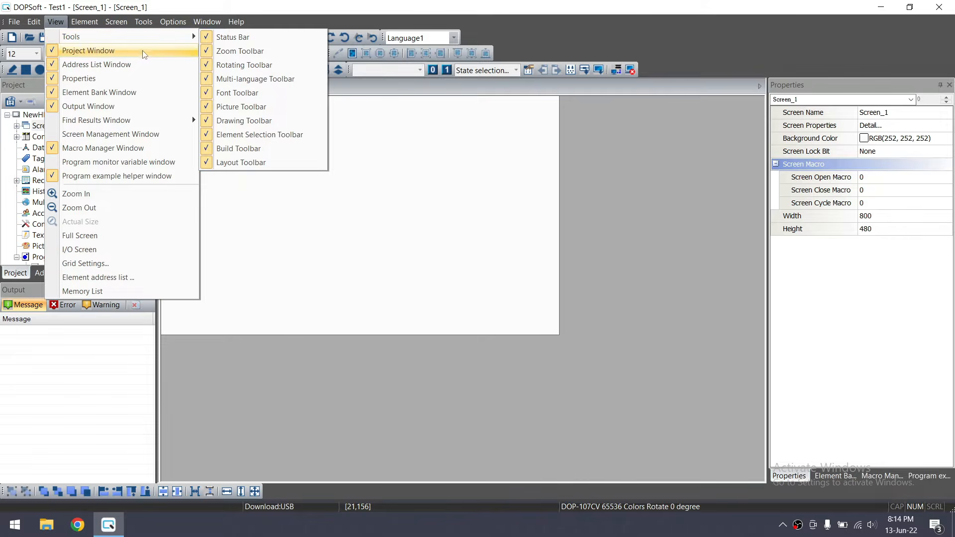
{"action": "mouse_move", "coordinate": [161, 125]}
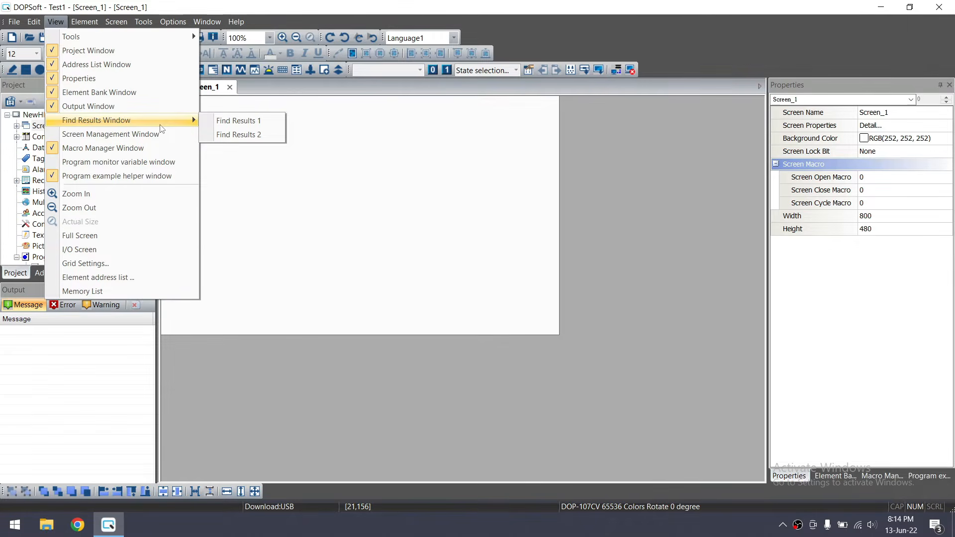
{"action": "left_click", "coordinate": [70, 51]}
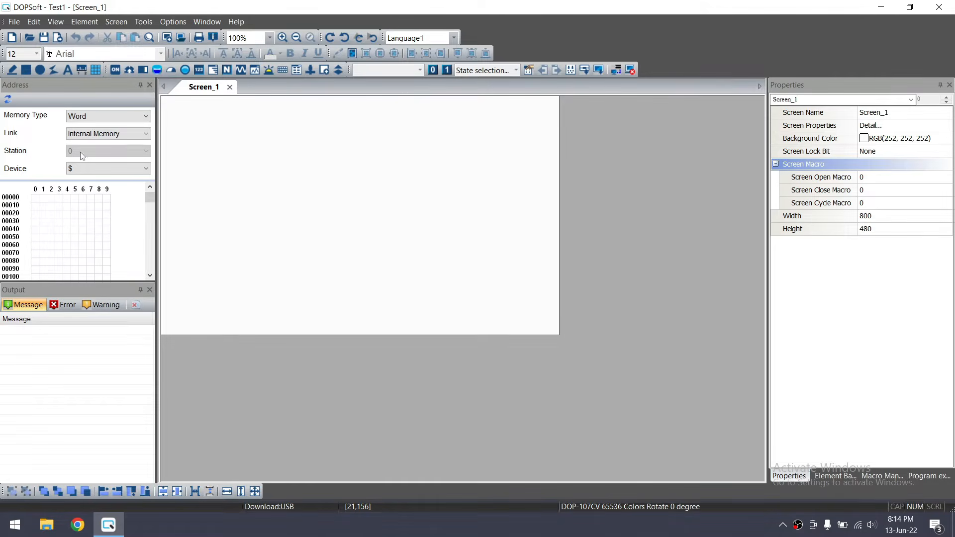
{"action": "left_click", "coordinate": [55, 22]}
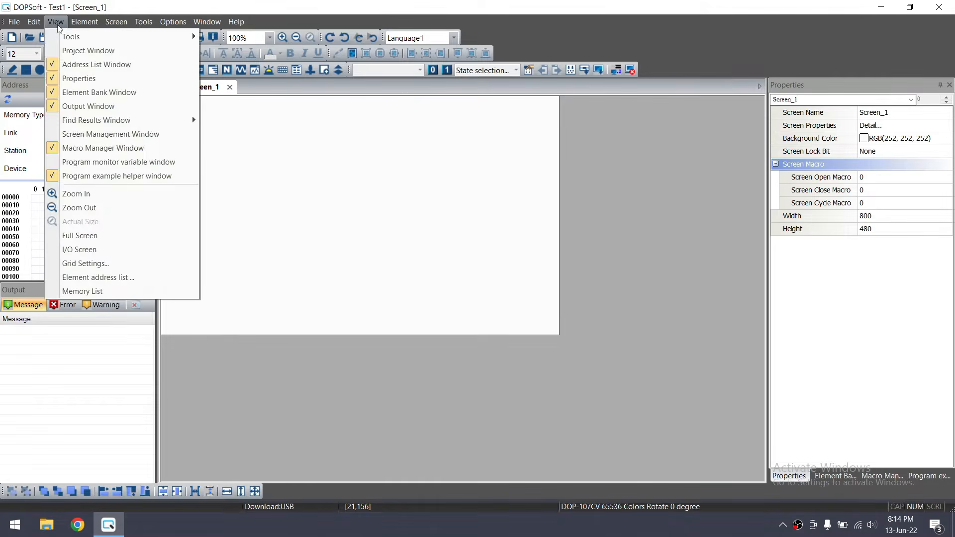
{"action": "left_click", "coordinate": [83, 51]}
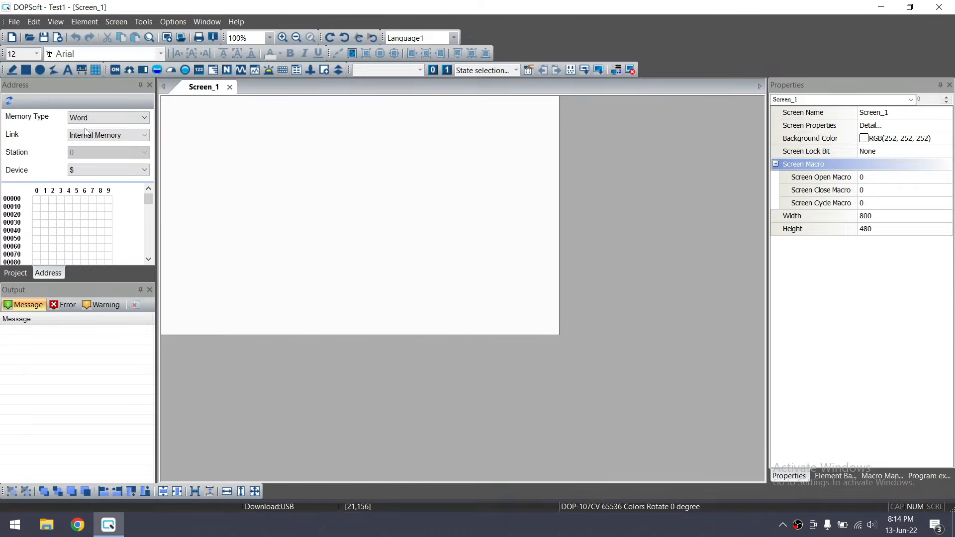
Show the Project tree, expand Screen and open 1 - Screen_1
{"action": "left_click", "coordinate": [15, 273]}
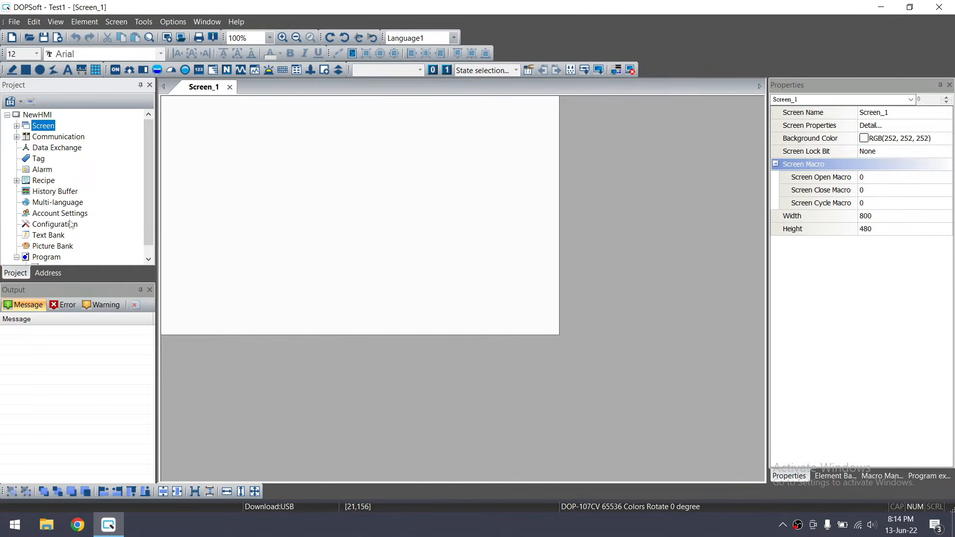
{"action": "left_click", "coordinate": [17, 125]}
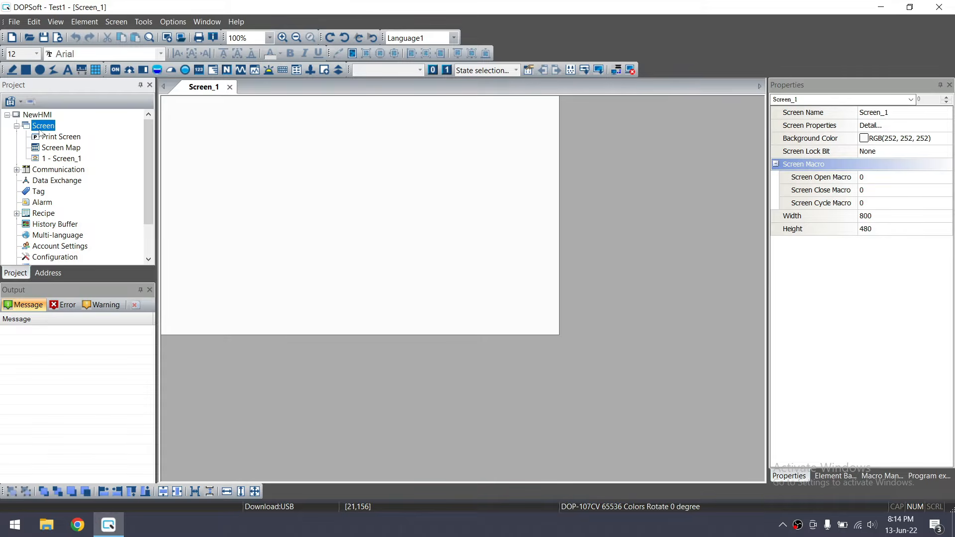
{"action": "double_click", "coordinate": [57, 158]}
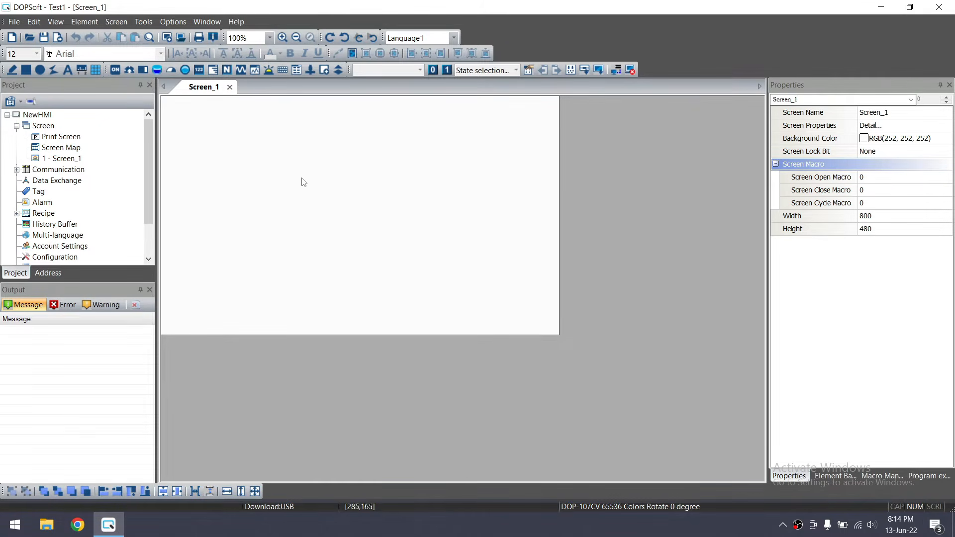
{"action": "left_click", "coordinate": [42, 125]}
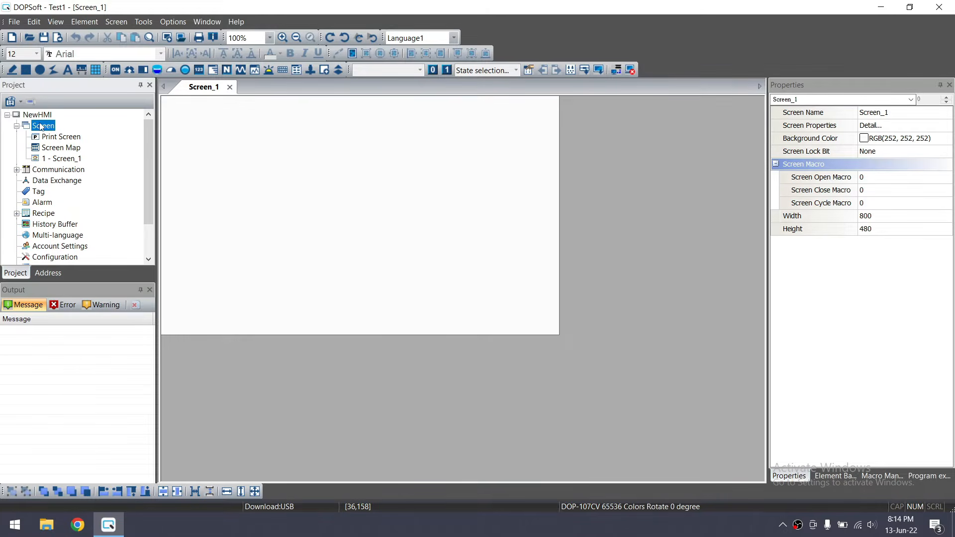
{"action": "right_click", "coordinate": [48, 128]}
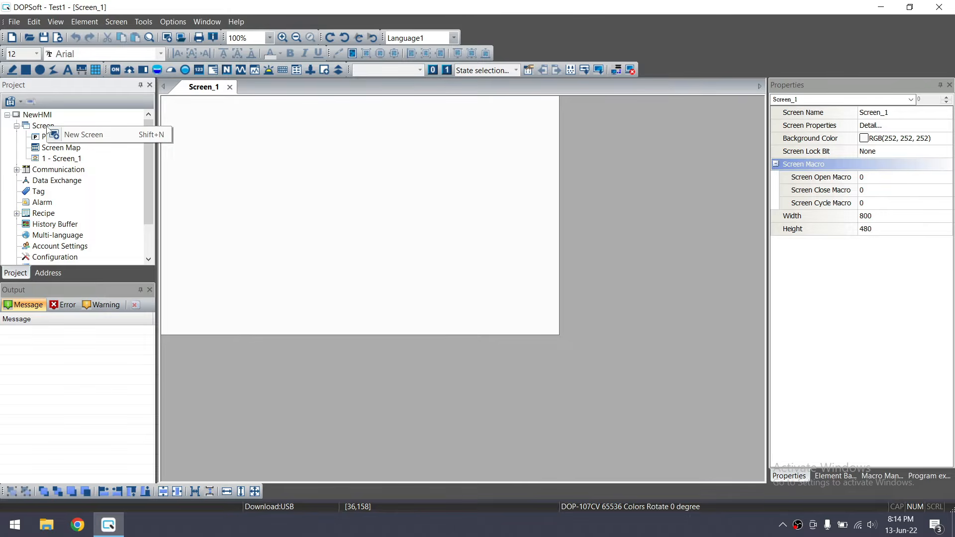
{"action": "right_click", "coordinate": [36, 129]}
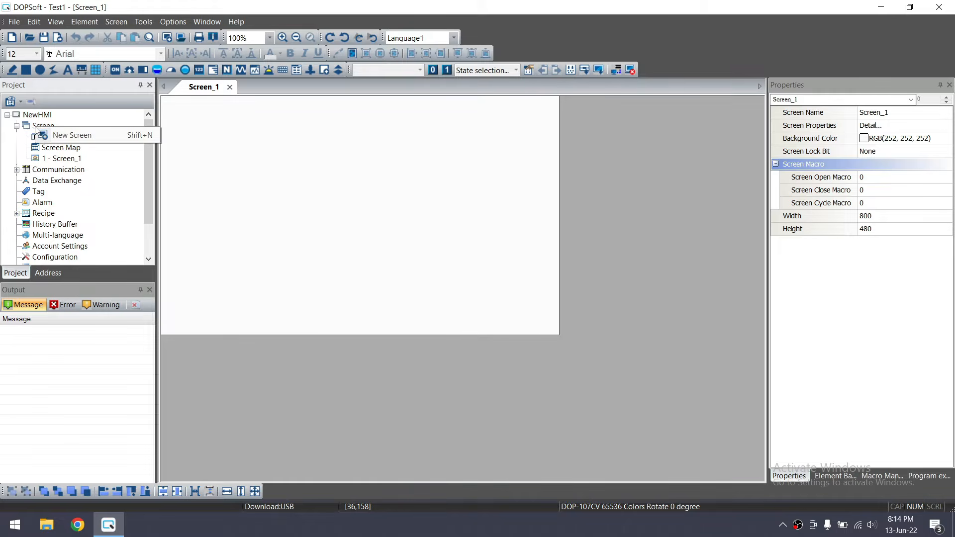
{"action": "left_click", "coordinate": [73, 136]}
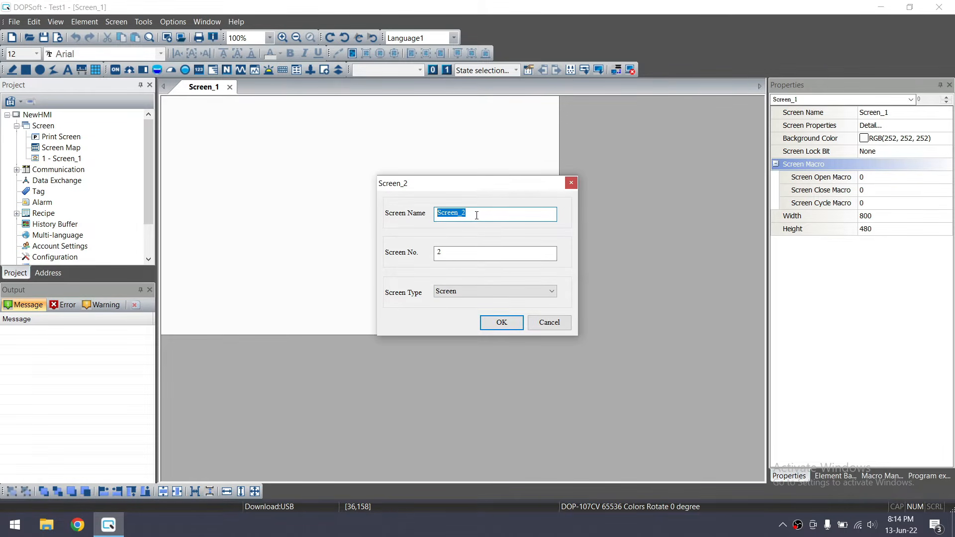
{"action": "type", "text": "Indicators"}
{"action": "left_click", "coordinate": [501, 322]}
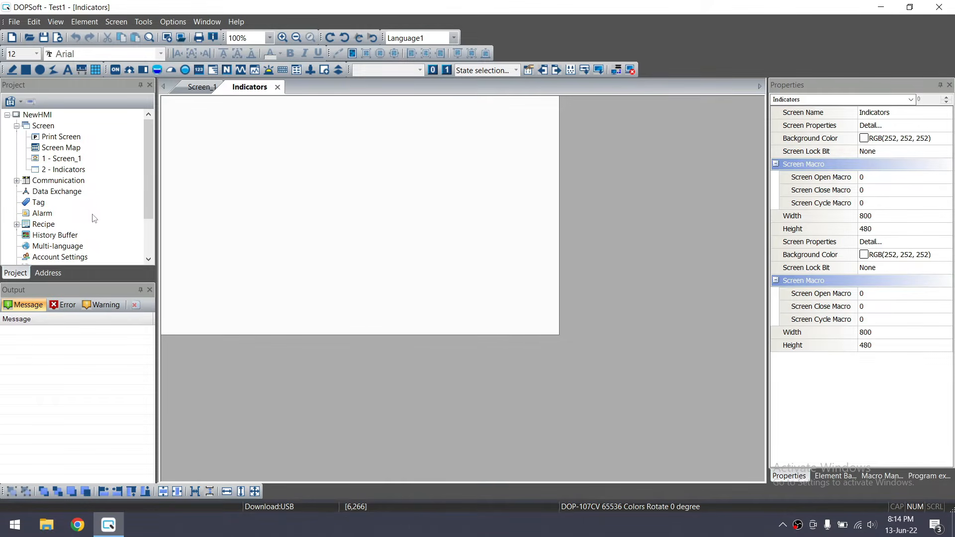
{"action": "left_click", "coordinate": [64, 181]}
{"action": "left_click", "coordinate": [67, 170]}
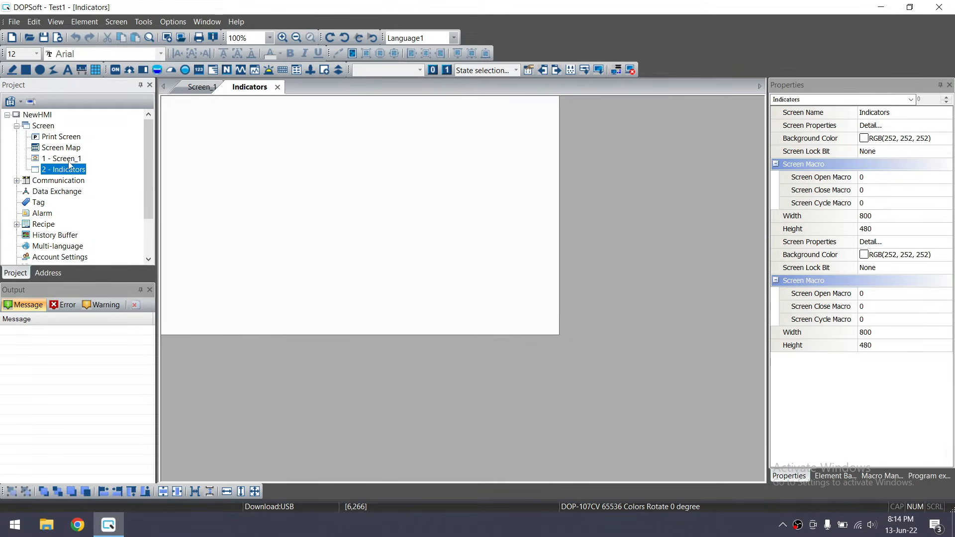
{"action": "left_click", "coordinate": [69, 159]}
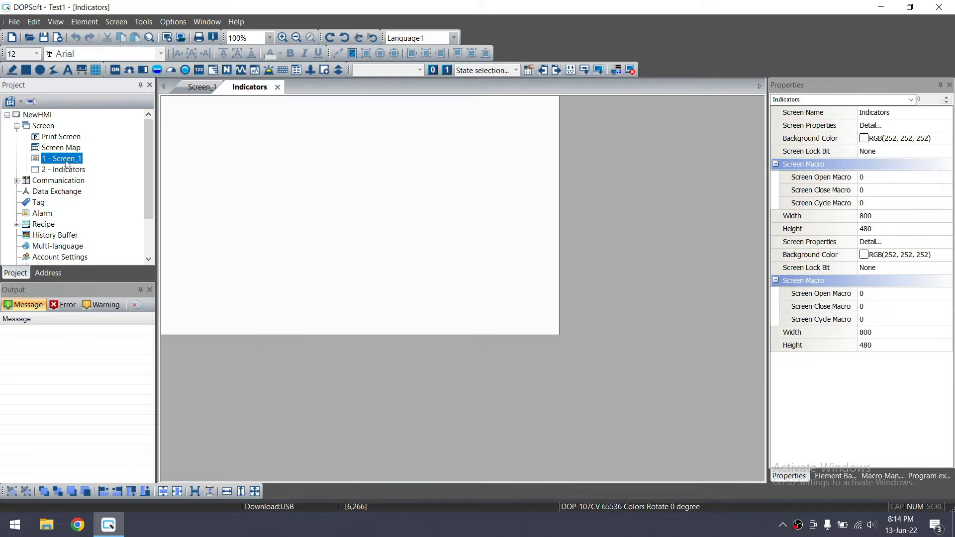
Rename 1 - Screen_1 to Buttons in the Project tree
{"action": "right_click", "coordinate": [73, 161]}
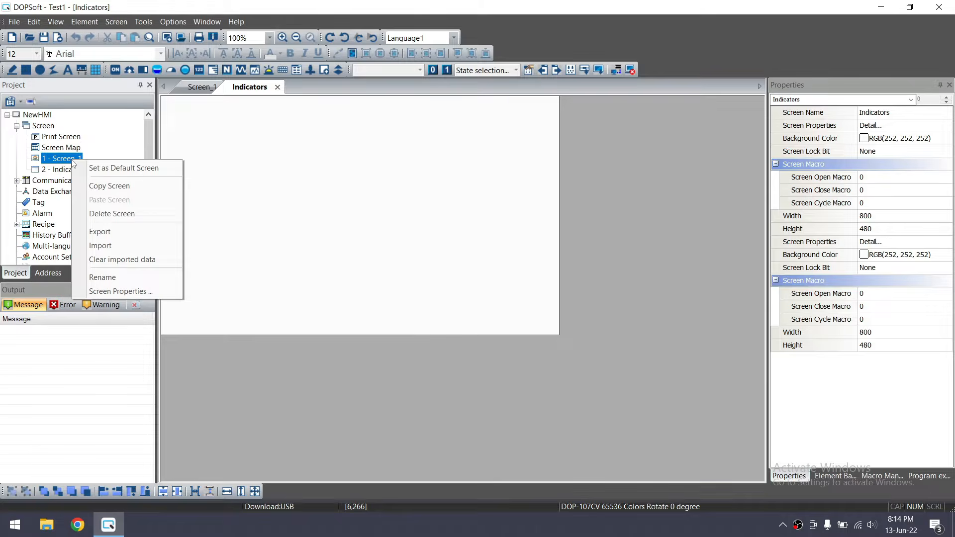
{"action": "left_click", "coordinate": [115, 277]}
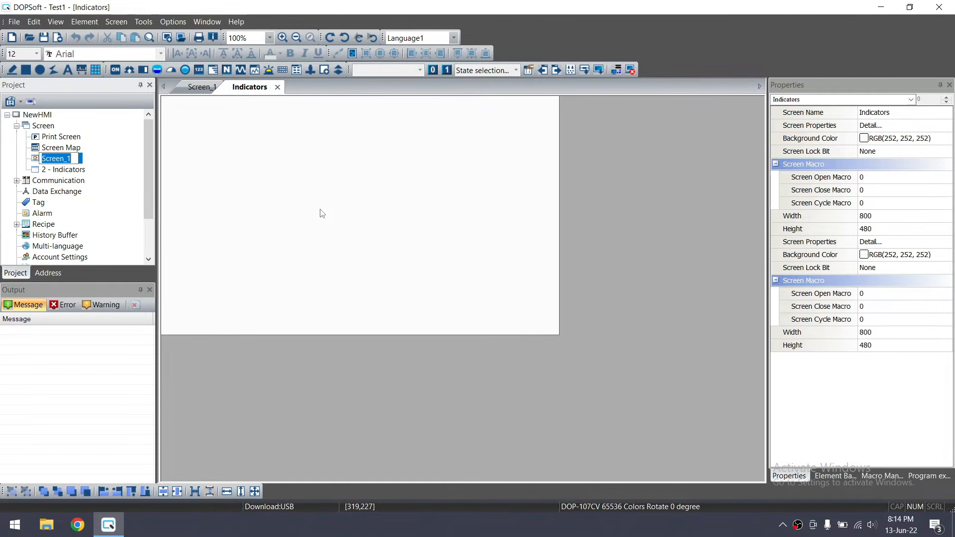
{"action": "type", "text": "Buttons"}
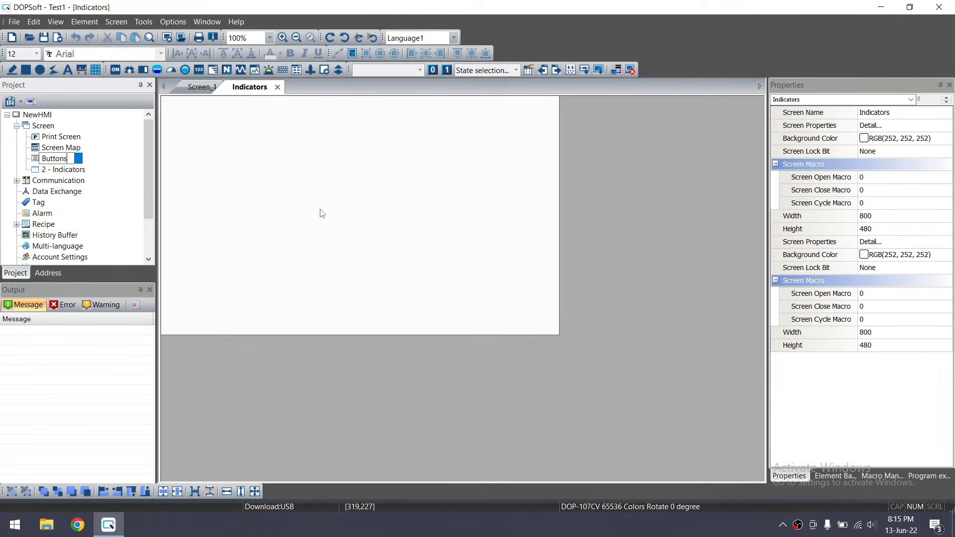
{"action": "key", "text": "Return"}
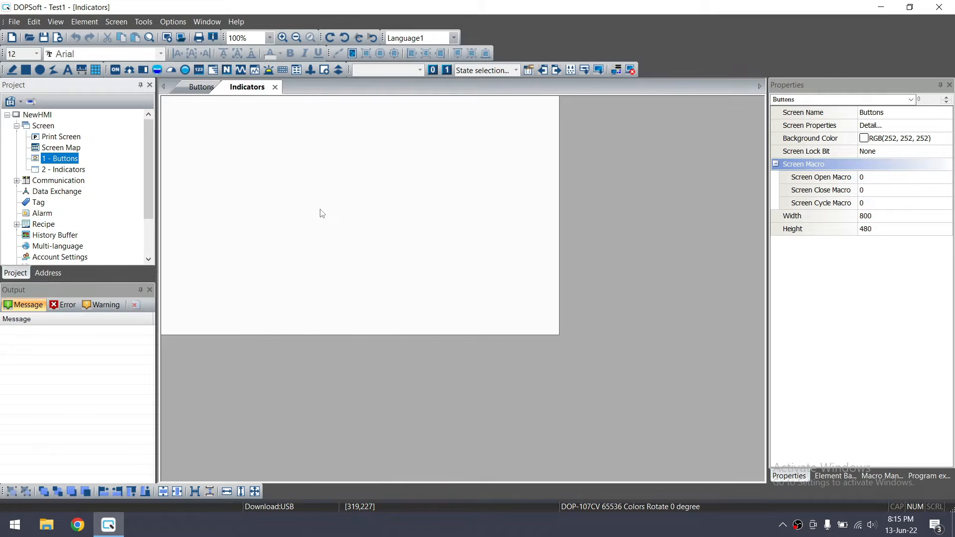
Open the Buttons screen, check the Indicators tab, and select the Screen group
{"action": "left_click", "coordinate": [63, 161]}
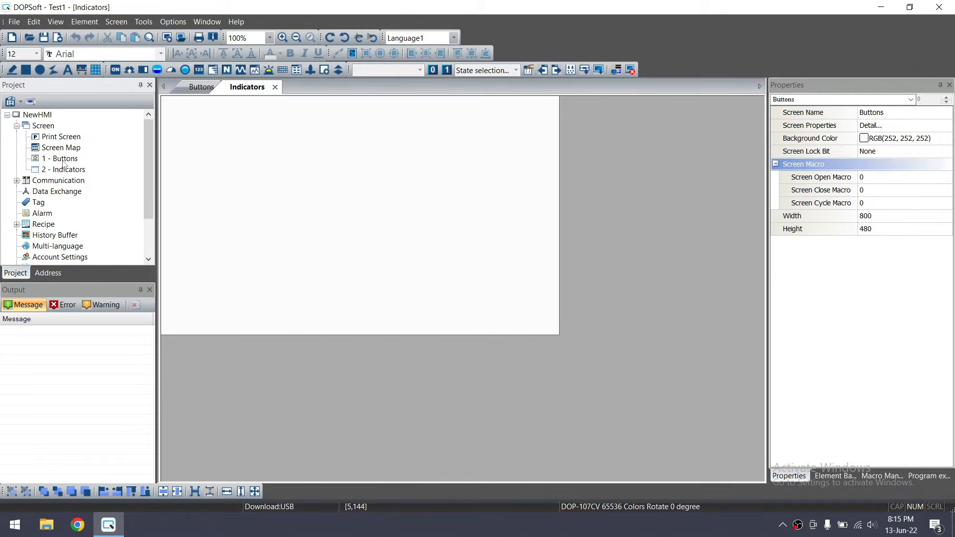
{"action": "double_click", "coordinate": [64, 161]}
{"action": "left_click", "coordinate": [63, 161]}
{"action": "left_click", "coordinate": [73, 171]}
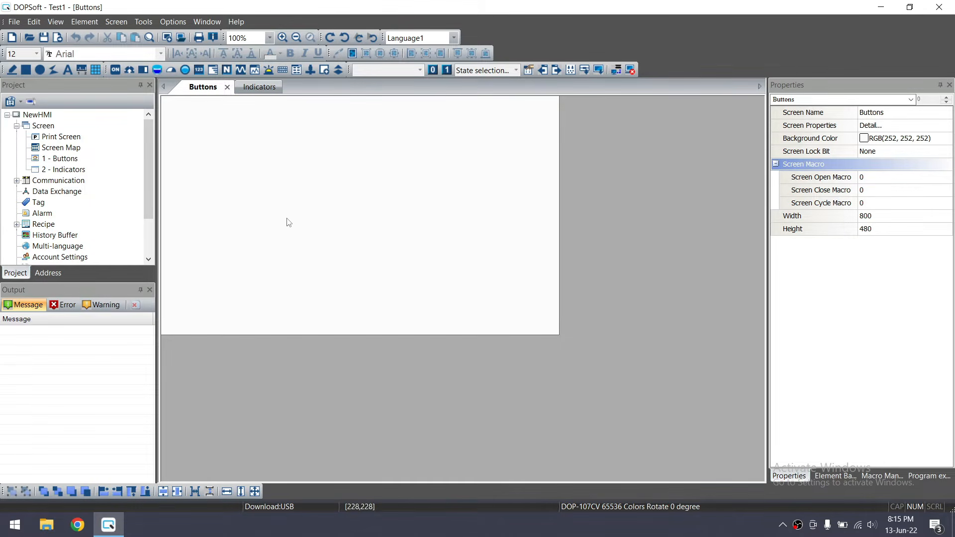
{"action": "left_click", "coordinate": [259, 87]}
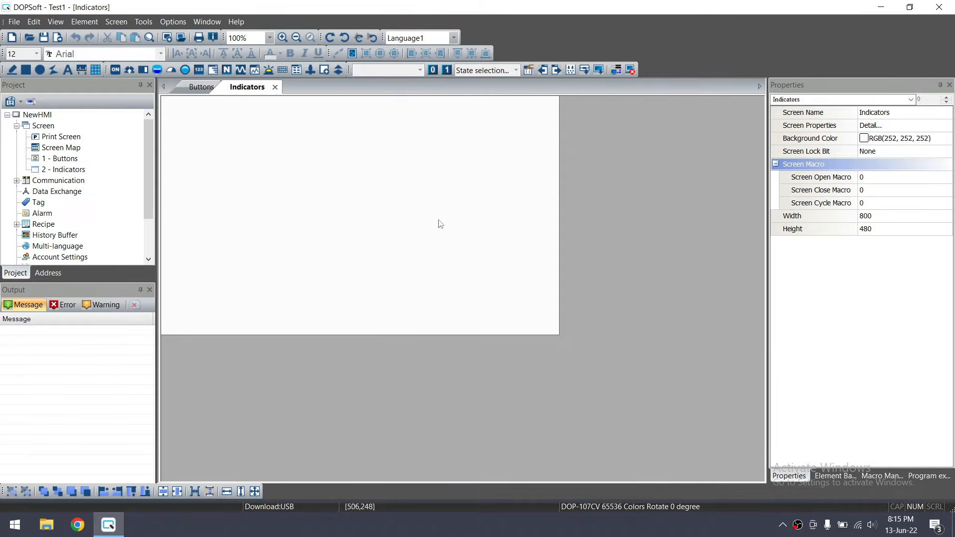
{"action": "left_click", "coordinate": [192, 92]}
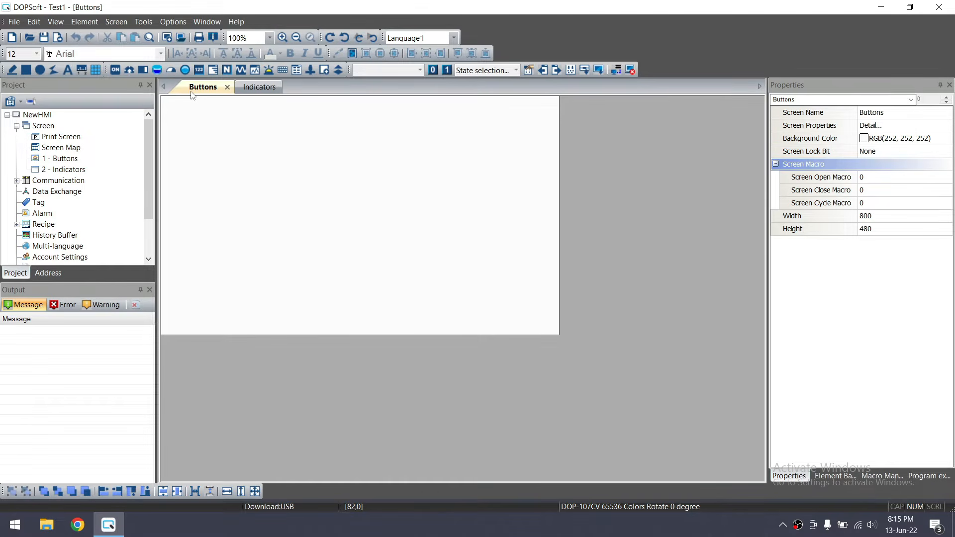
{"action": "left_click", "coordinate": [43, 127]}
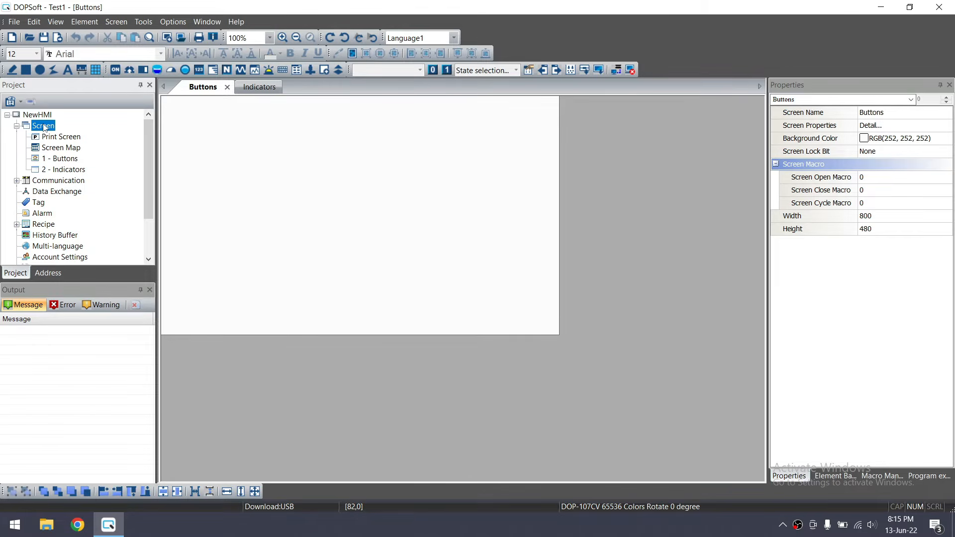
Create a new Sub Screen named Popup1
{"action": "right_click", "coordinate": [44, 127]}
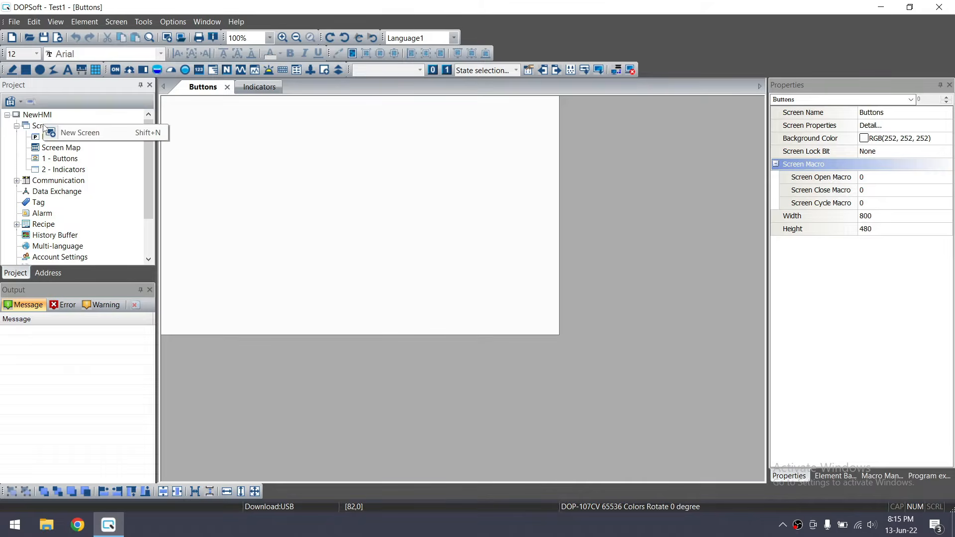
{"action": "left_click", "coordinate": [79, 133]}
{"action": "left_click", "coordinate": [506, 294]}
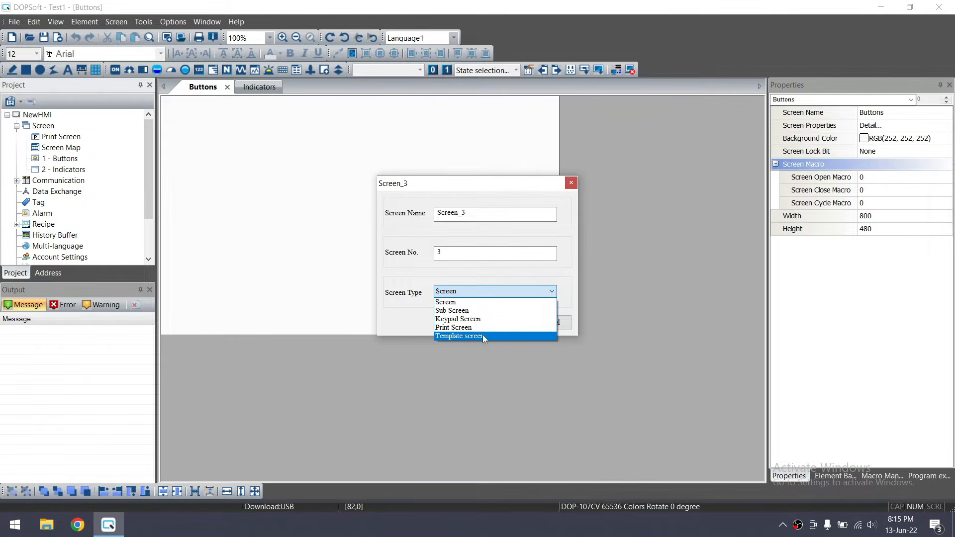
{"action": "left_click", "coordinate": [450, 311]}
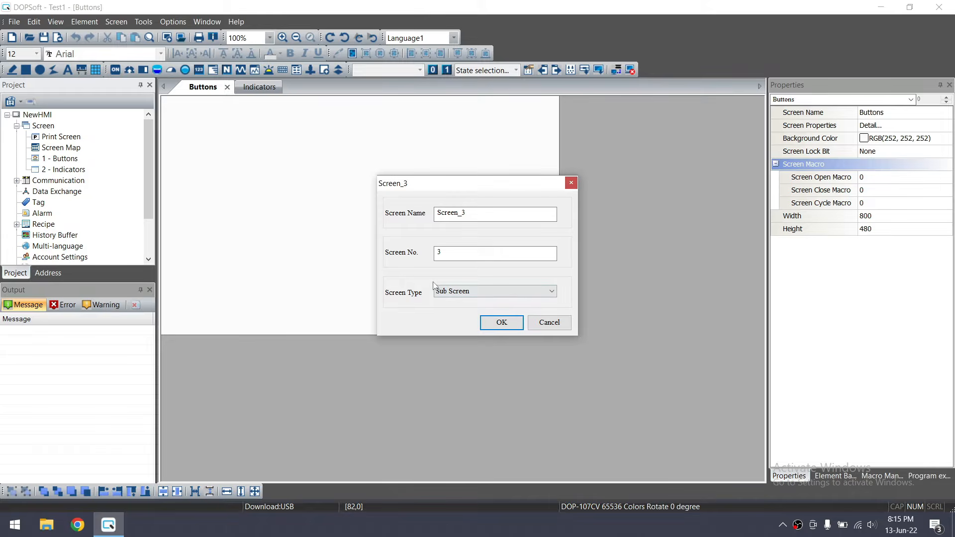
{"action": "left_click_drag", "start_coordinate": [467, 212], "coordinate": [437, 211]}
{"action": "type", "text": "Popup1"}
{"action": "left_click", "coordinate": [506, 324]}
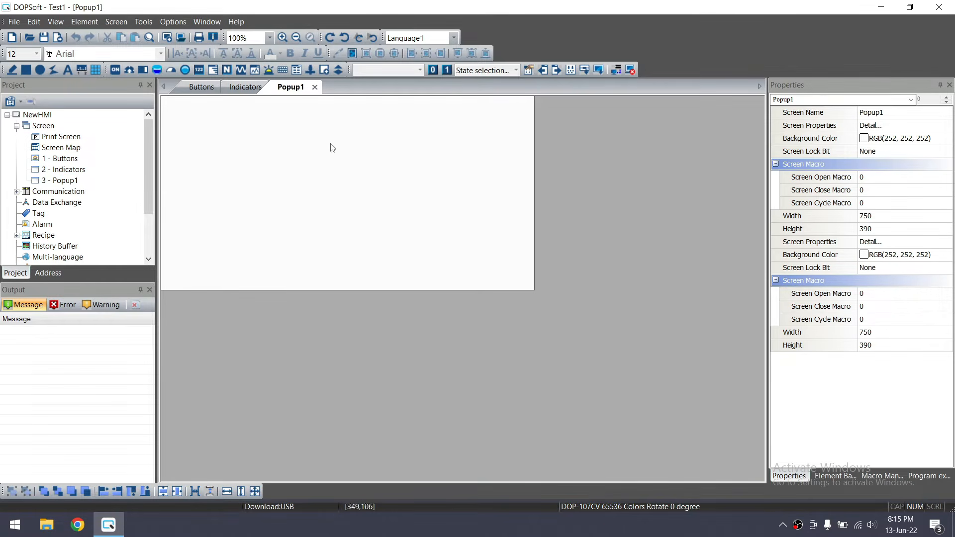
Switch between the Indicators and Popup1 tabs and select Popup1 in the project tree
{"action": "left_click", "coordinate": [247, 88]}
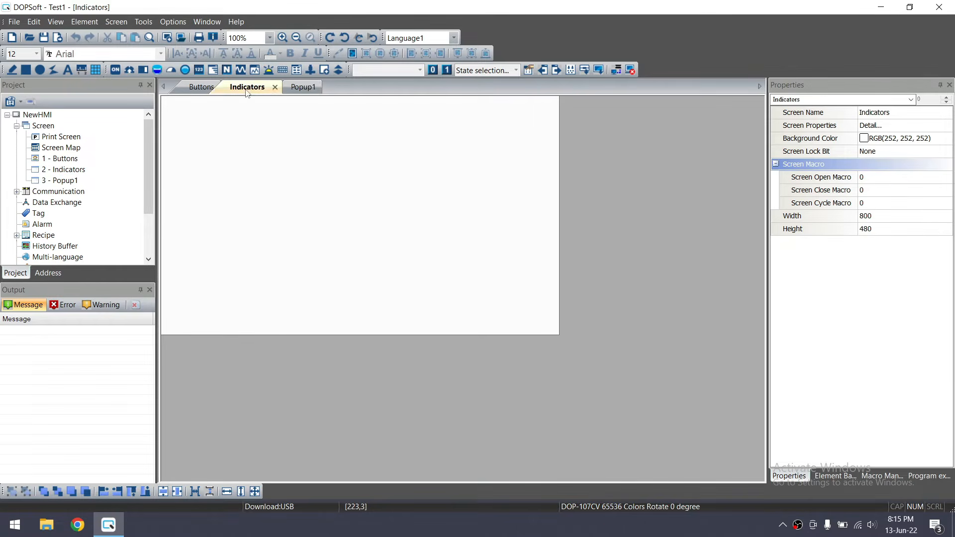
{"action": "left_click", "coordinate": [288, 90]}
{"action": "left_click", "coordinate": [63, 180]}
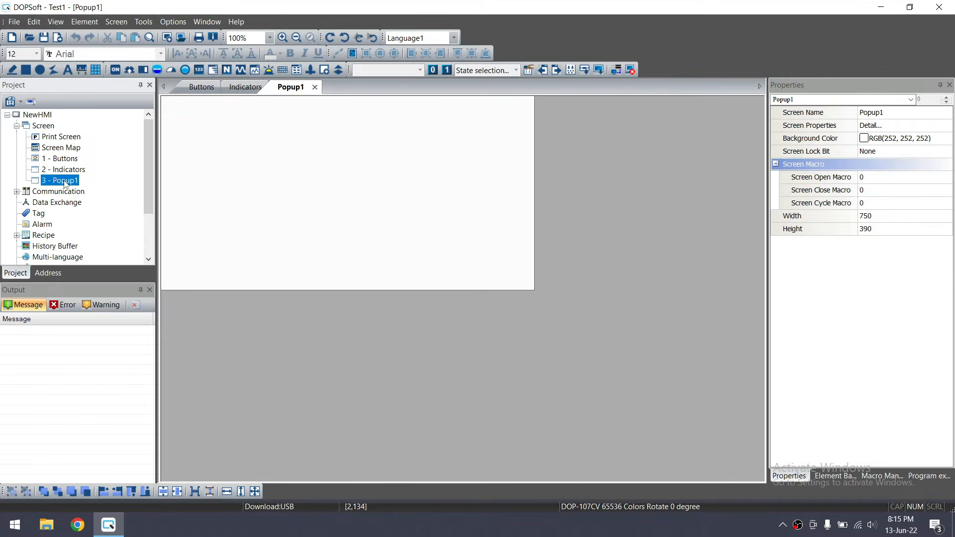
Set Popup1's screen properties to Width 300 and Height 300
{"action": "right_click", "coordinate": [64, 180]}
{"action": "left_click", "coordinate": [124, 314]}
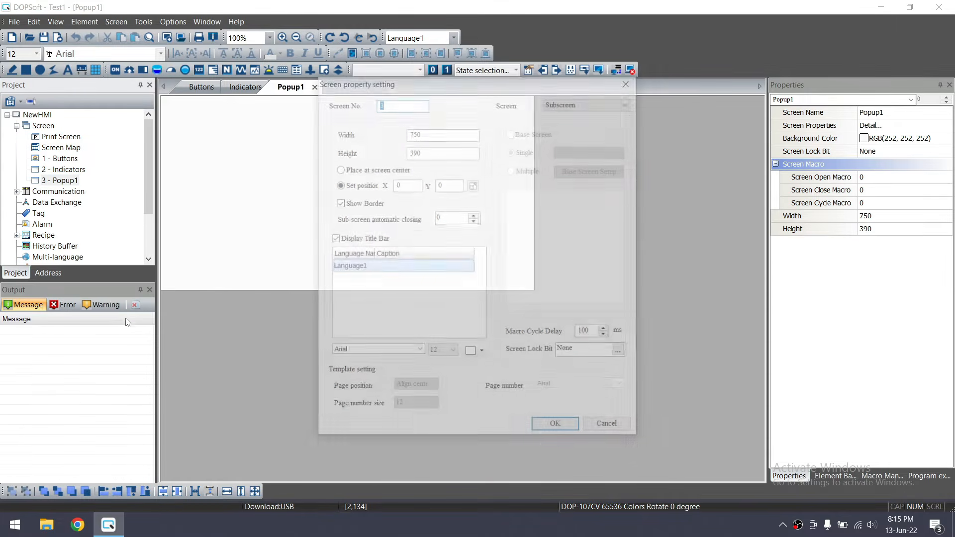
{"action": "key", "text": "Tab"}
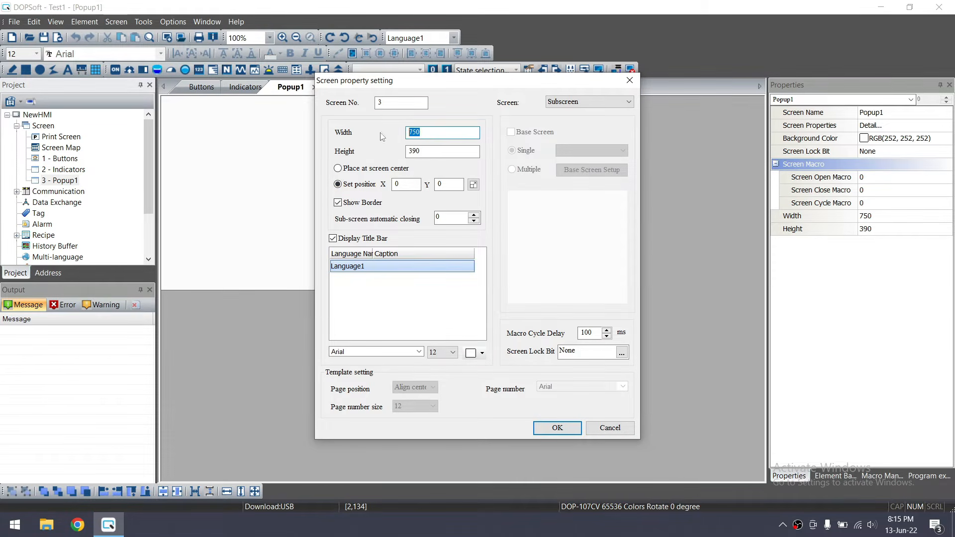
{"action": "type", "text": "500"}
{"action": "key", "text": "Tab"}
{"action": "type", "text": "5"}
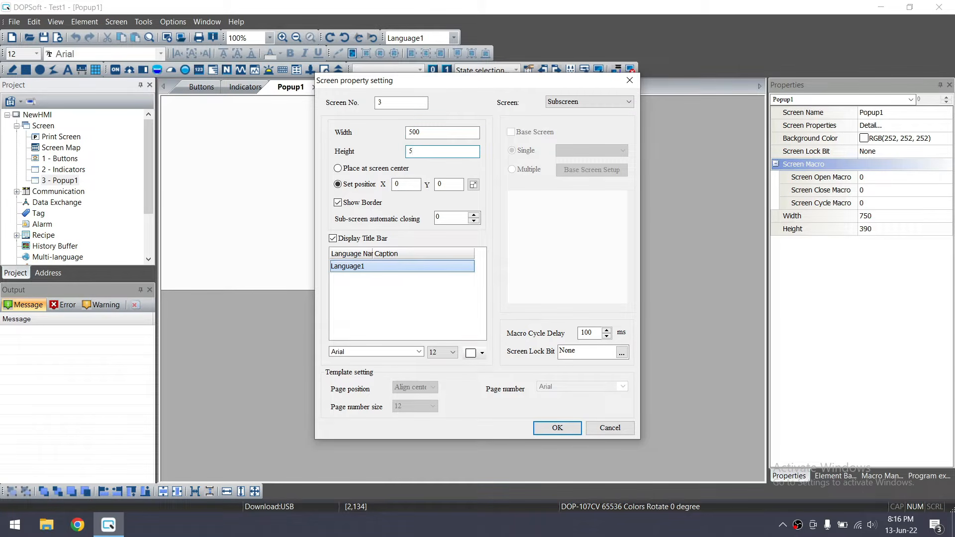
{"action": "left_click_drag", "start_coordinate": [441, 138], "coordinate": [399, 132]}
{"action": "type", "text": "3"}
{"action": "left_click_drag", "start_coordinate": [420, 147], "coordinate": [404, 150]}
{"action": "type", "text": "300"}
{"action": "left_click", "coordinate": [556, 429]}
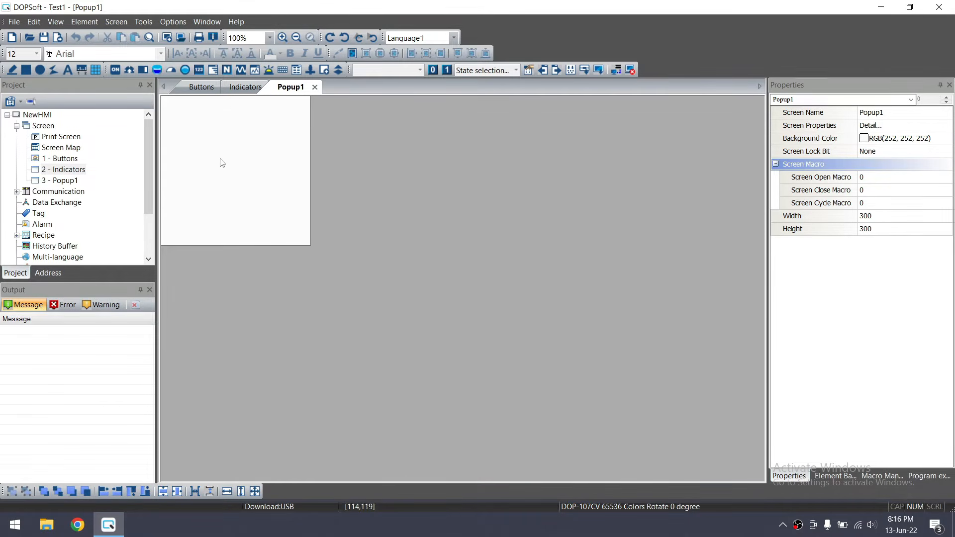
{"action": "left_click", "coordinate": [63, 162]}
{"action": "left_click", "coordinate": [67, 173]}
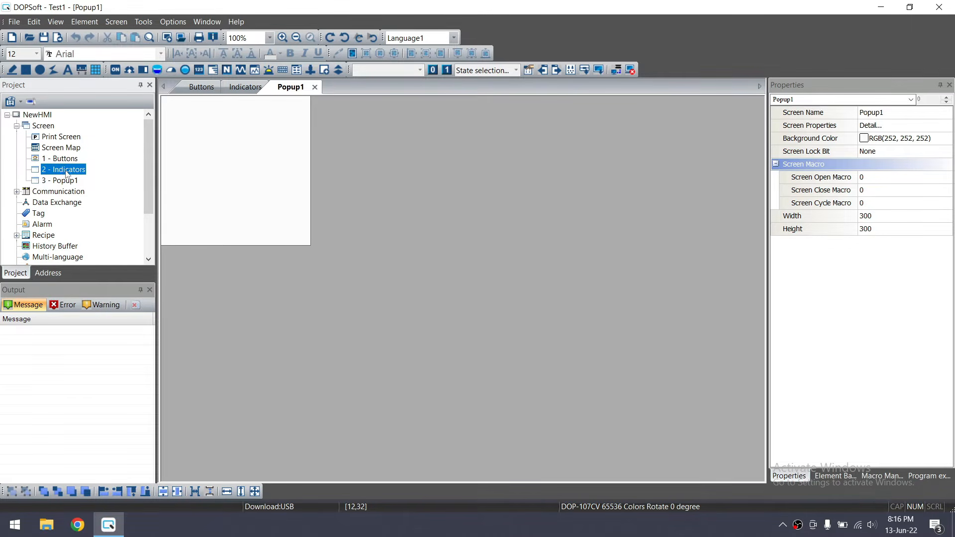
{"action": "right_click", "coordinate": [66, 173]}
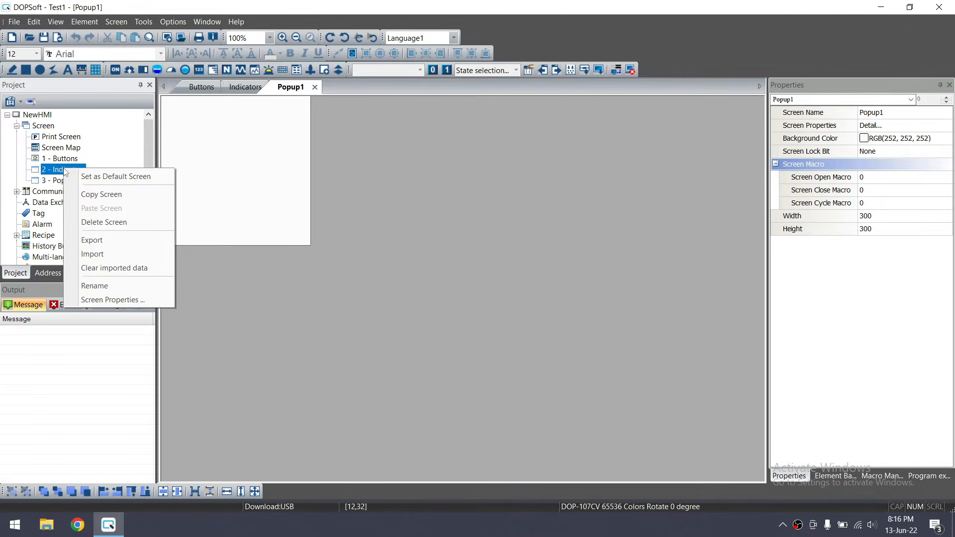
{"action": "left_click", "coordinate": [113, 298]}
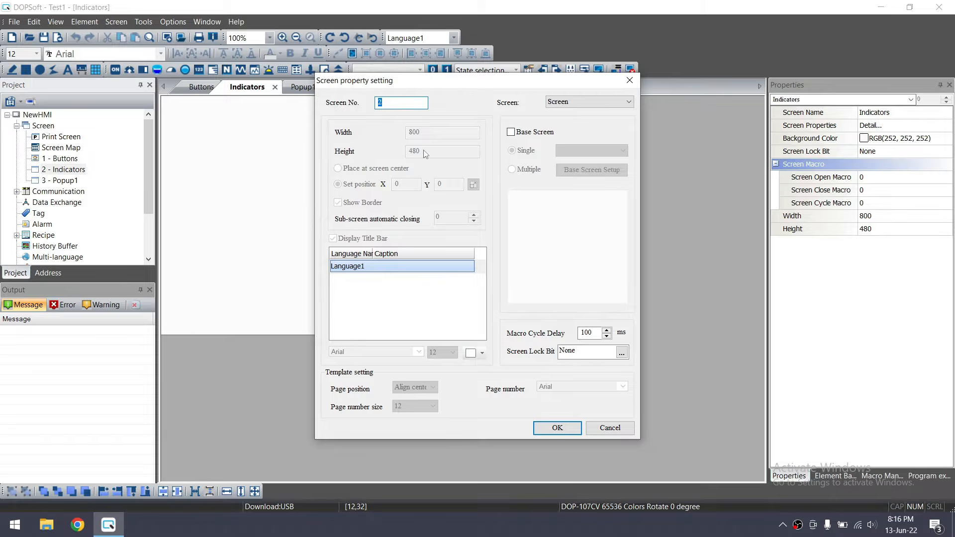
{"action": "left_click_drag", "start_coordinate": [436, 83], "coordinate": [412, 96]}
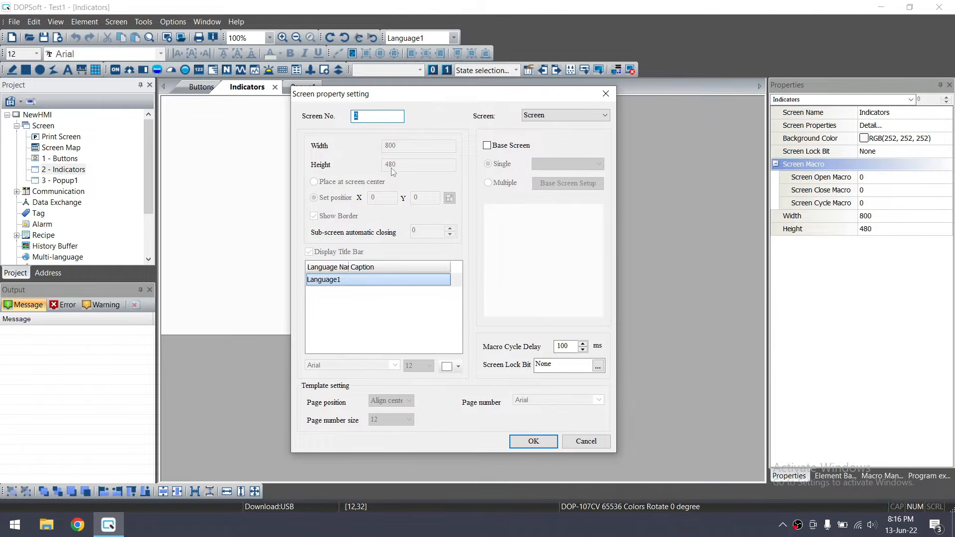
{"action": "left_click", "coordinate": [606, 93]}
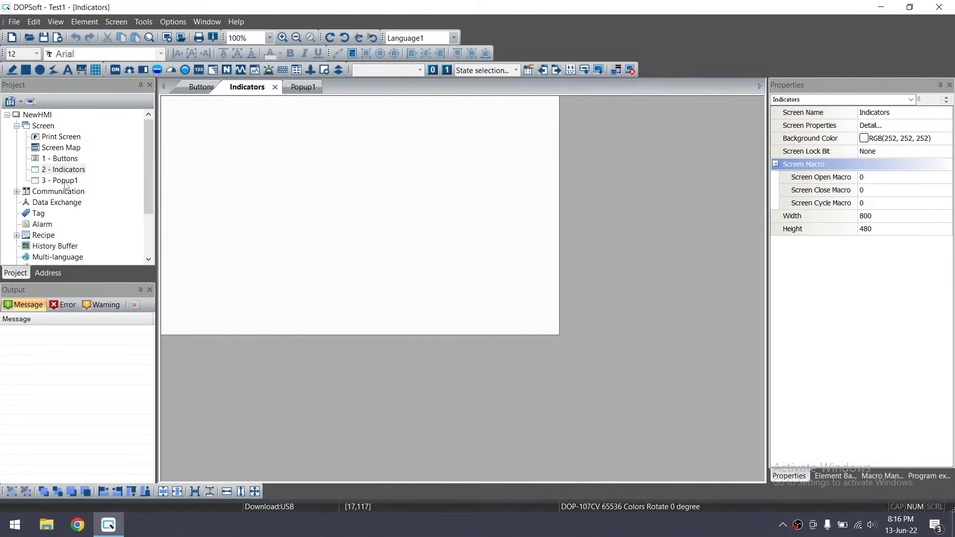
{"action": "double_click", "coordinate": [64, 181]}
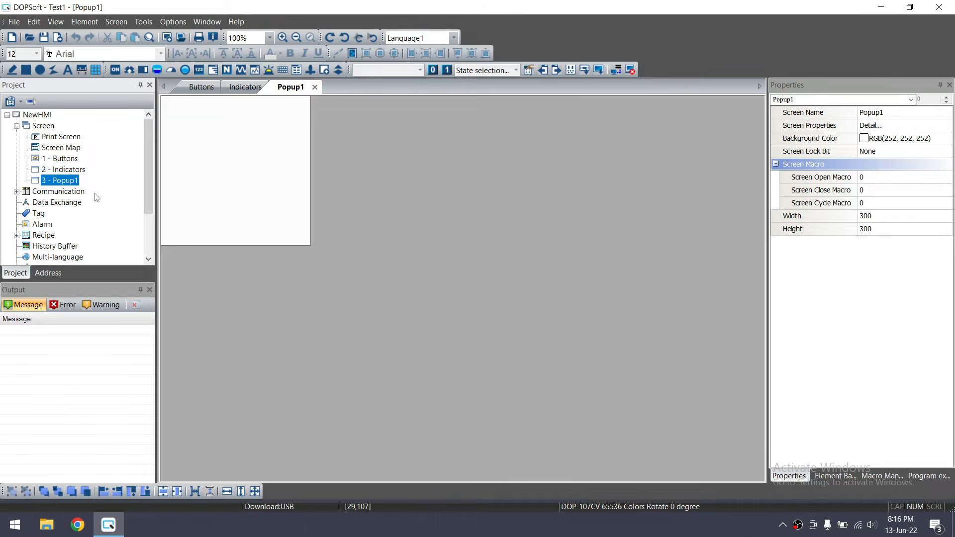
{"action": "double_click", "coordinate": [62, 160]}
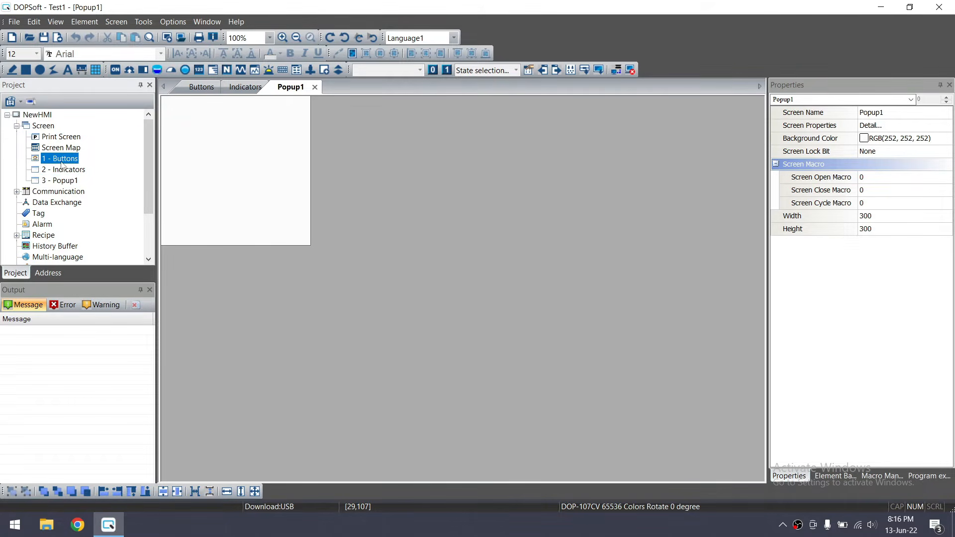
{"action": "left_click", "coordinate": [62, 160]}
{"action": "left_click", "coordinate": [65, 171]}
{"action": "left_click", "coordinate": [61, 161]}
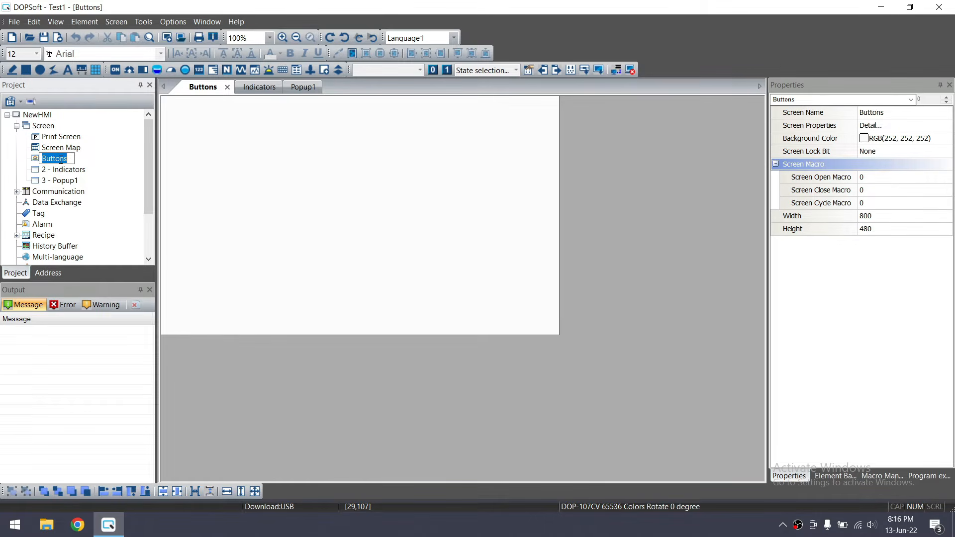
{"action": "left_click", "coordinate": [69, 177]}
{"action": "right_click", "coordinate": [61, 161]}
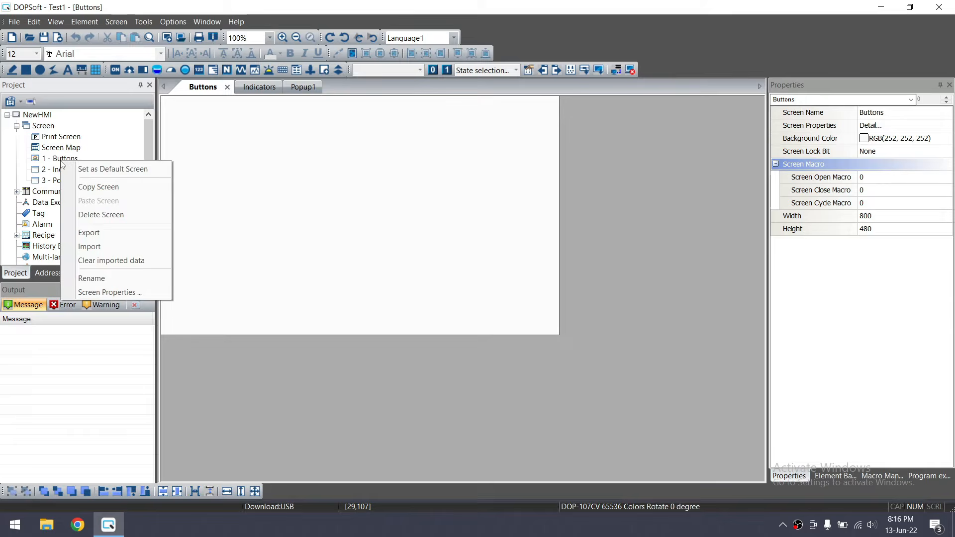
{"action": "left_click", "coordinate": [57, 159]}
{"action": "right_click", "coordinate": [57, 161]}
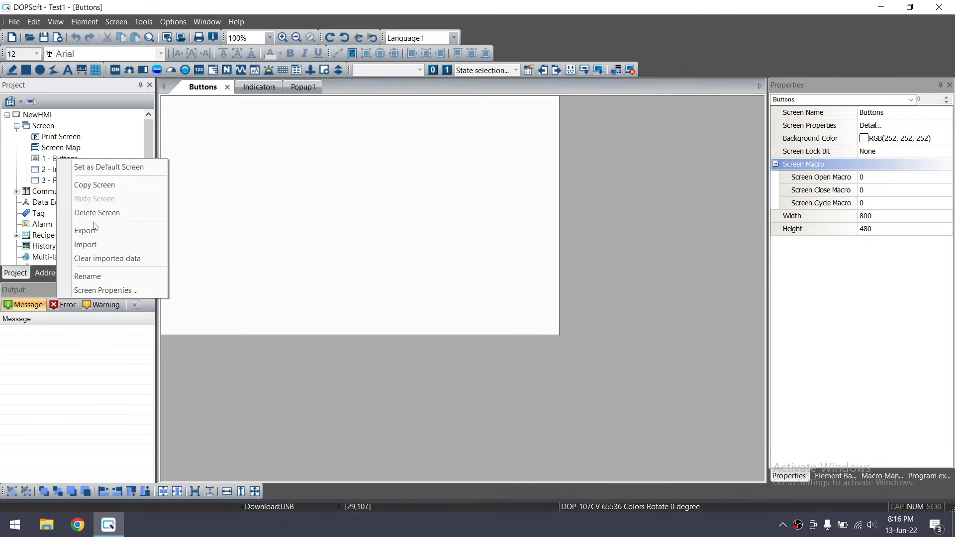
{"action": "left_click", "coordinate": [107, 288]}
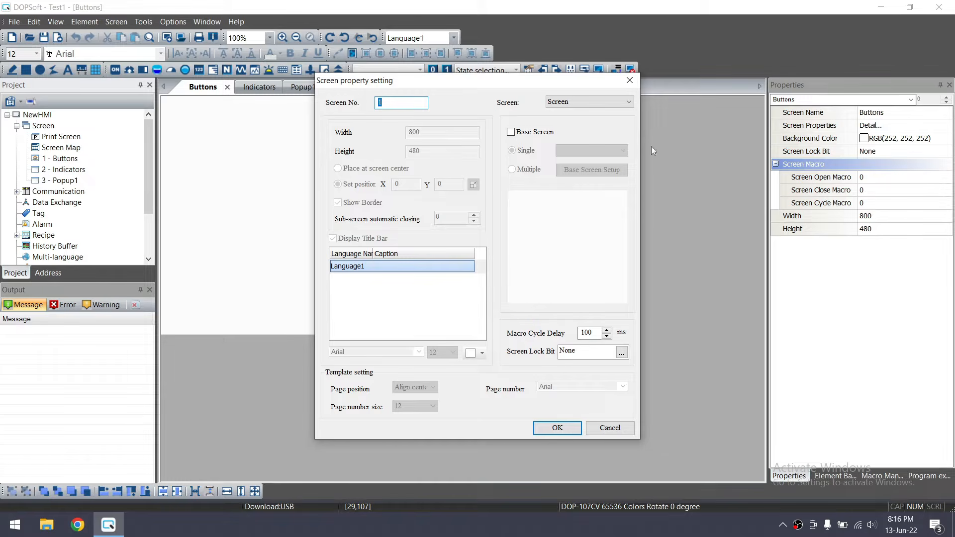
{"action": "left_click", "coordinate": [630, 80]}
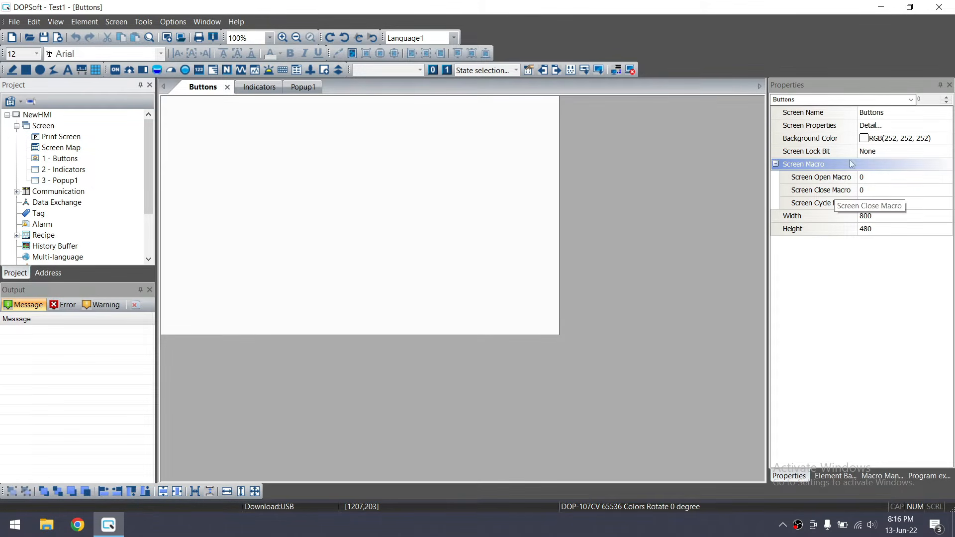
Try a light grey screen background and inspect the Screen Properties settings
{"action": "left_click", "coordinate": [878, 113]}
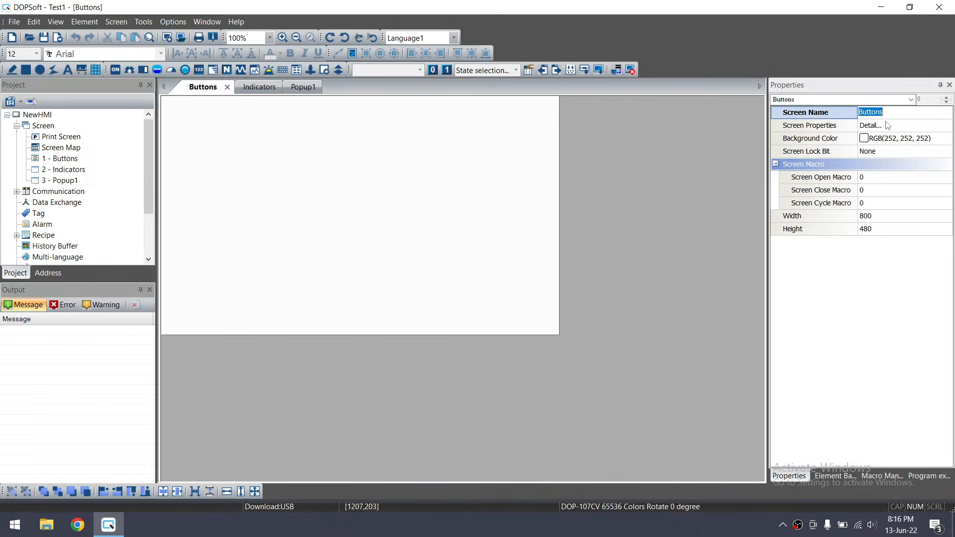
{"action": "left_click", "coordinate": [889, 127]}
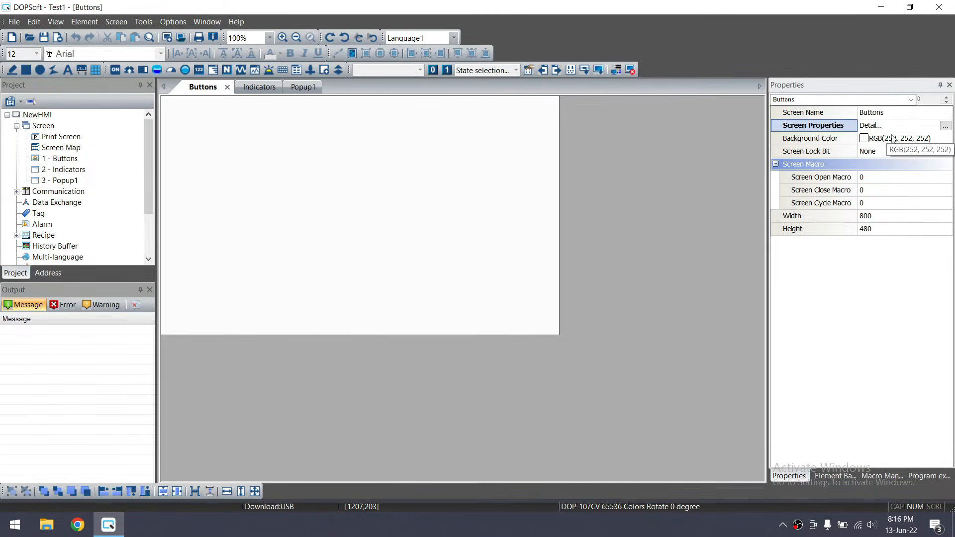
{"action": "left_click", "coordinate": [914, 142]}
{"action": "left_click", "coordinate": [944, 140]}
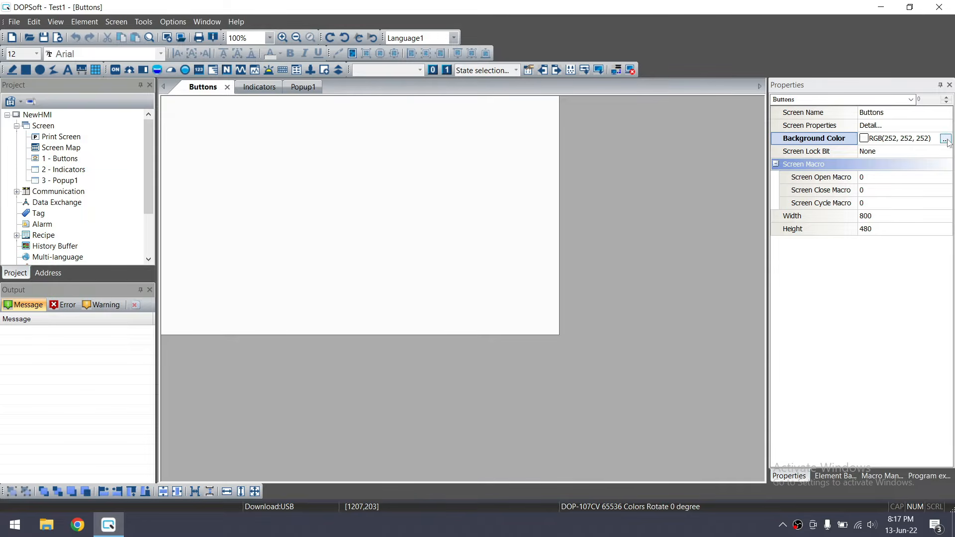
{"action": "left_click_drag", "start_coordinate": [514, 152], "coordinate": [669, 188]}
{"action": "left_click_drag", "start_coordinate": [781, 217], "coordinate": [784, 215]}
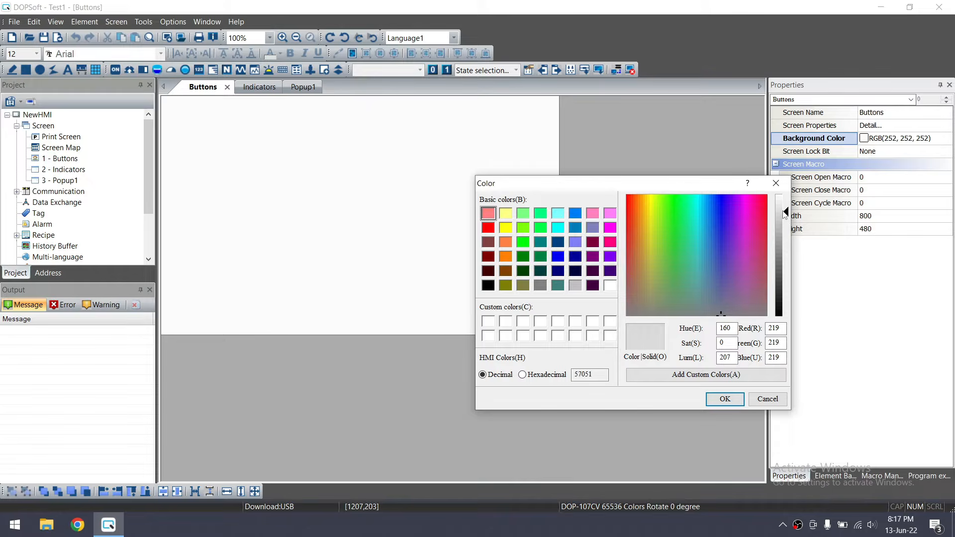
{"action": "left_click", "coordinate": [724, 399]}
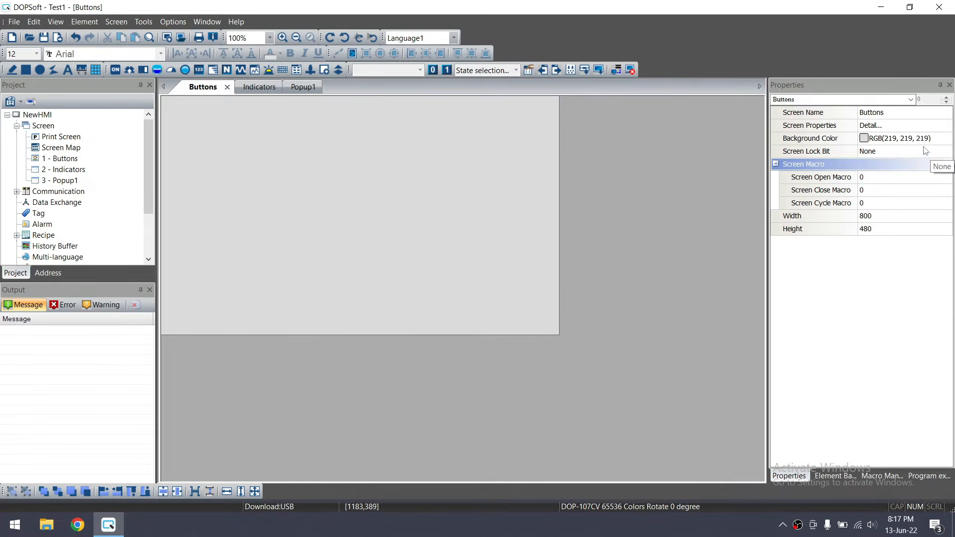
{"action": "left_click", "coordinate": [919, 129]}
{"action": "left_click", "coordinate": [946, 126]}
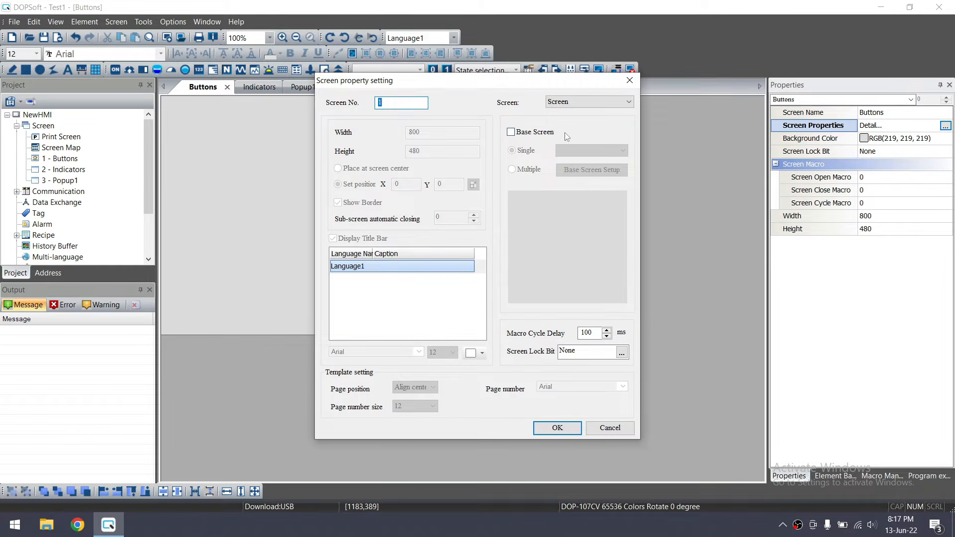
{"action": "left_click", "coordinate": [631, 85]}
Pick light red, then lighten it to a pink RGB(255, 227, 227) background
{"action": "left_click", "coordinate": [934, 141]}
{"action": "left_click", "coordinate": [944, 139]}
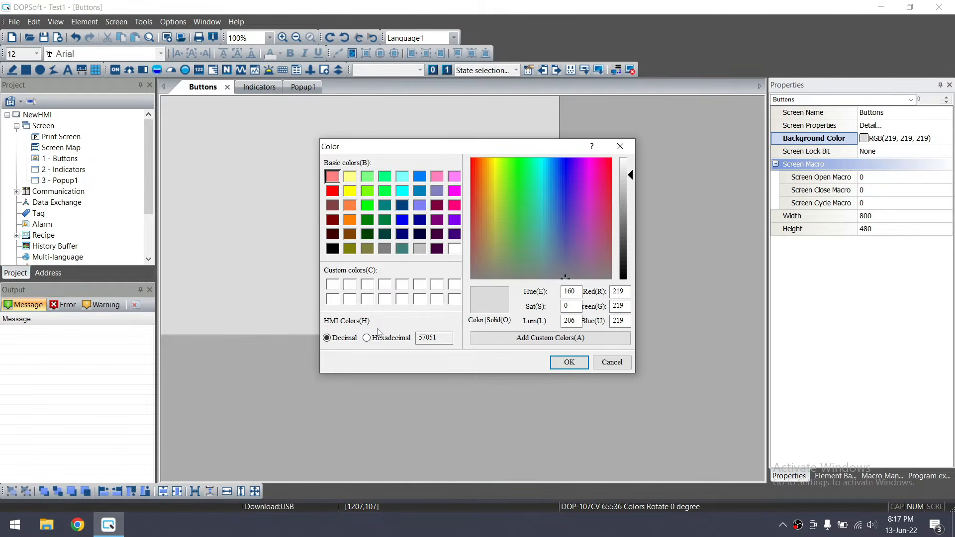
{"action": "left_click", "coordinate": [336, 178]}
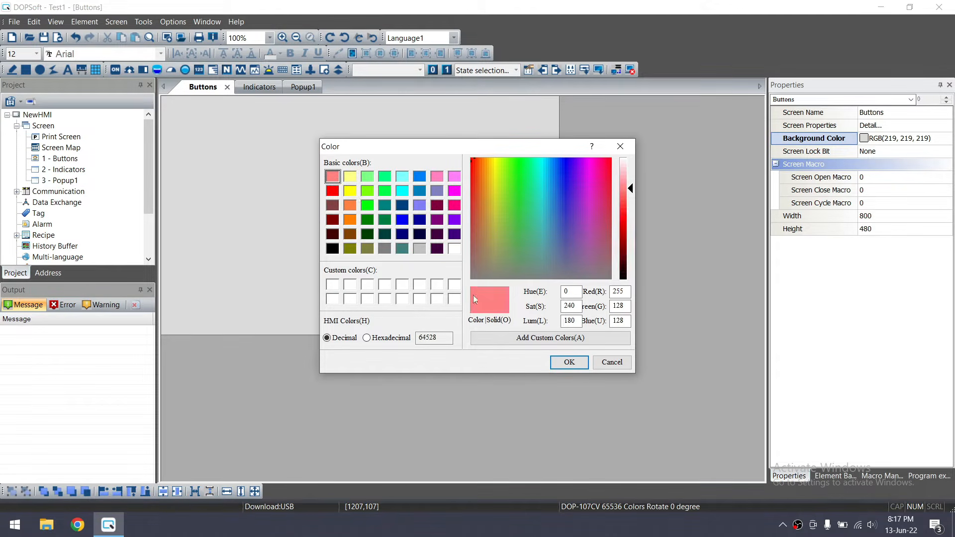
{"action": "left_click", "coordinate": [562, 367]}
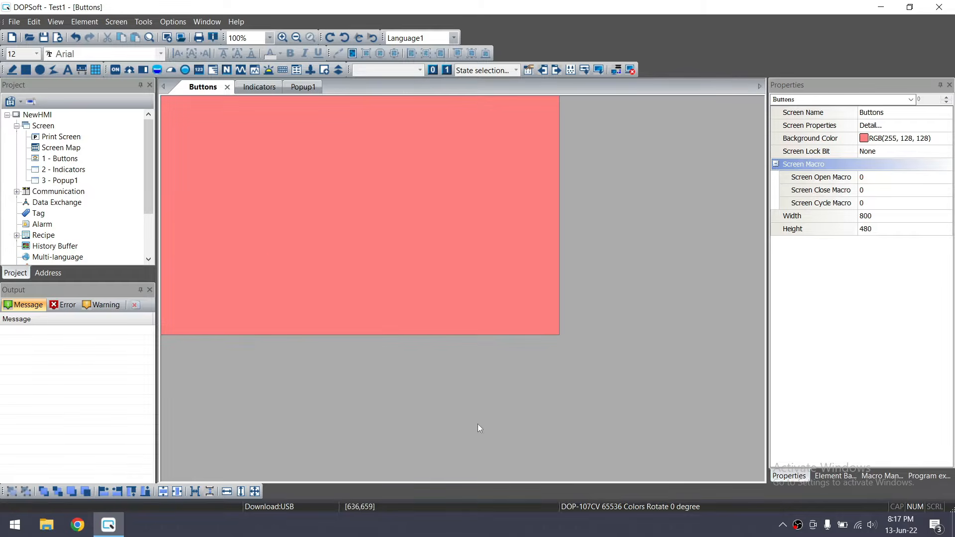
{"action": "left_click", "coordinate": [945, 138]}
{"action": "left_click", "coordinate": [944, 139]}
{"action": "left_click_drag", "start_coordinate": [625, 187], "coordinate": [630, 166]}
{"action": "left_click", "coordinate": [577, 363]}
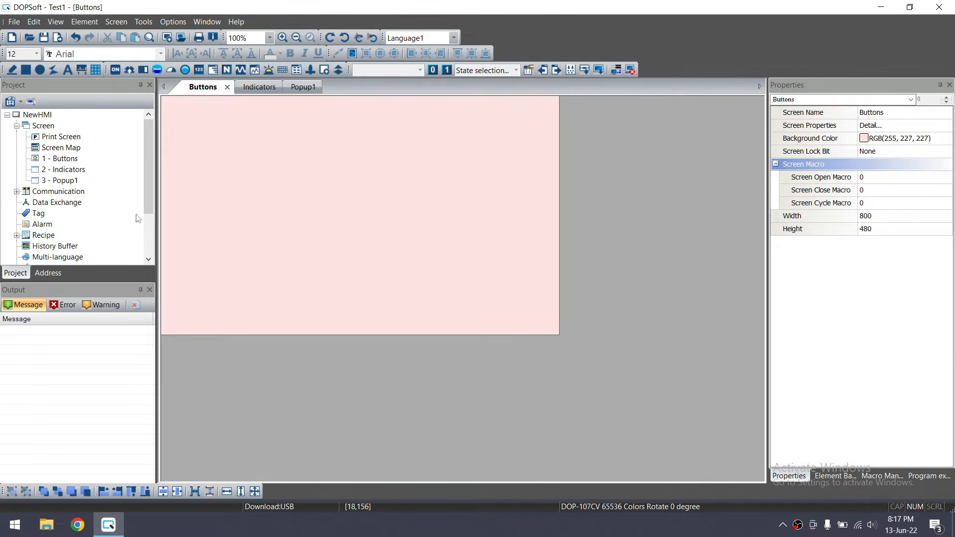
{"action": "mouse_move", "coordinate": [147, 183]}
{"action": "left_mouse_down"}
{"action": "mouse_move", "coordinate": [147, 193]}
{"action": "mouse_move", "coordinate": [146, 165]}
{"action": "mouse_move", "coordinate": [147, 192]}
{"action": "left_mouse_up"}
Expand Communication to reveal Delta DVP PLC (COM2:RS485), then browse Tag, Alarm, Recipe and bank nodes
{"action": "left_click", "coordinate": [17, 181]}
{"action": "left_click", "coordinate": [76, 195]}
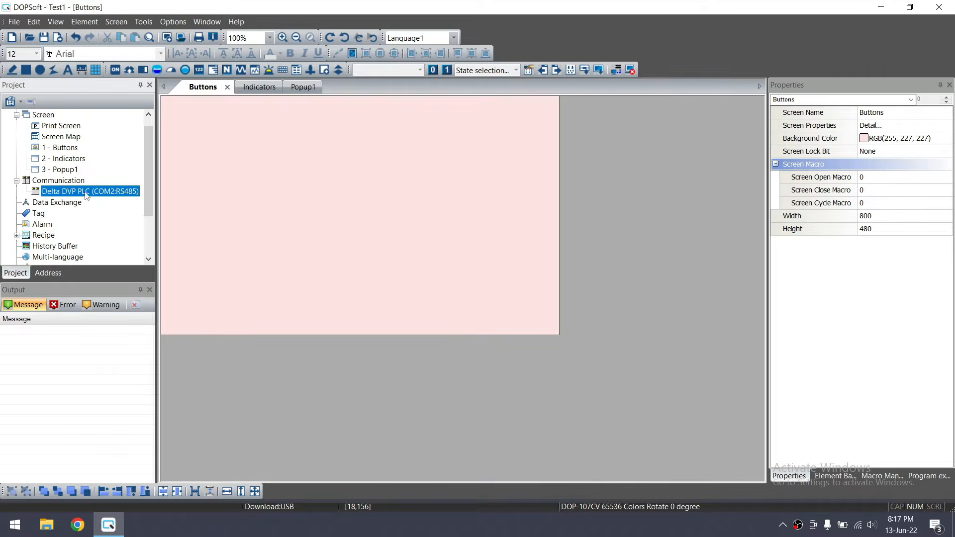
{"action": "left_click", "coordinate": [38, 215]}
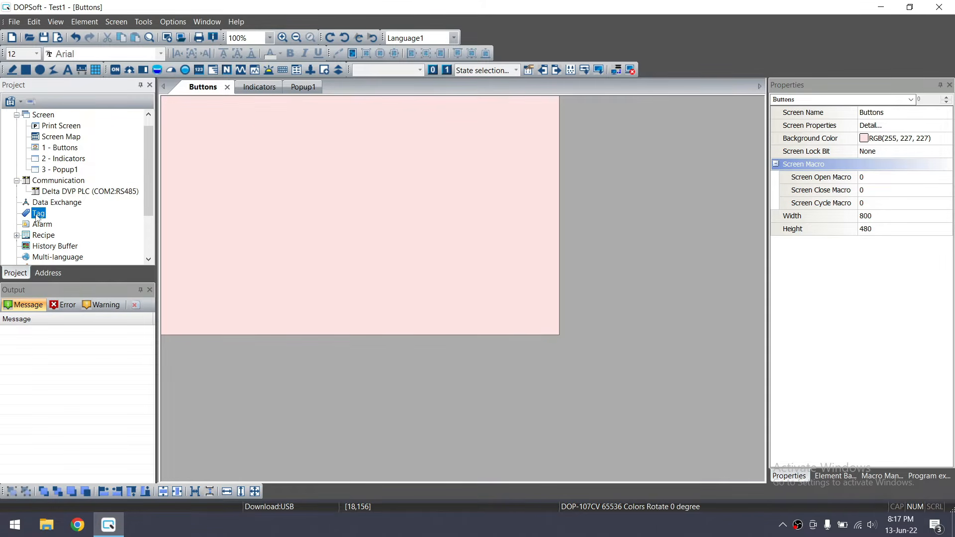
{"action": "left_click_drag", "start_coordinate": [148, 197], "coordinate": [148, 211]}
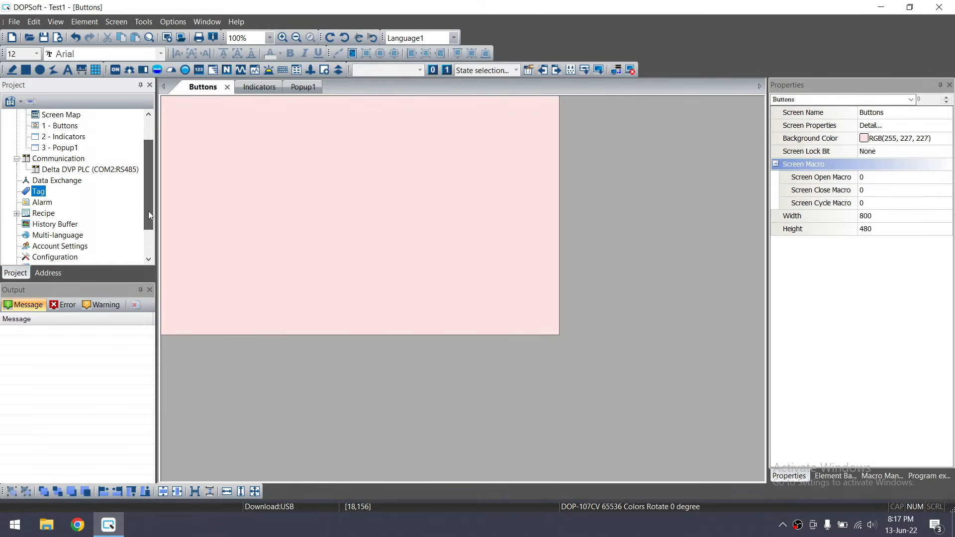
{"action": "left_click", "coordinate": [39, 203]}
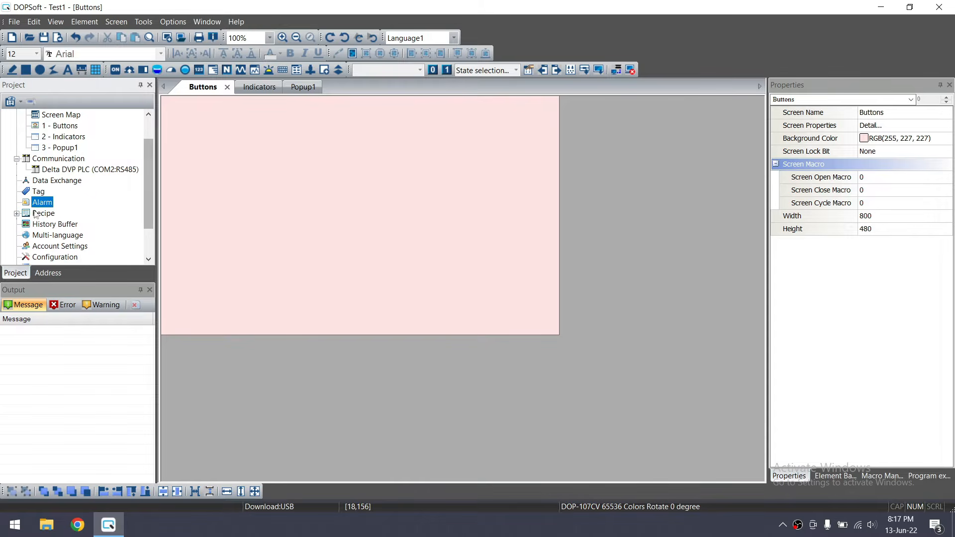
{"action": "left_click", "coordinate": [36, 214]}
{"action": "left_click_drag", "start_coordinate": [148, 216], "coordinate": [150, 242]}
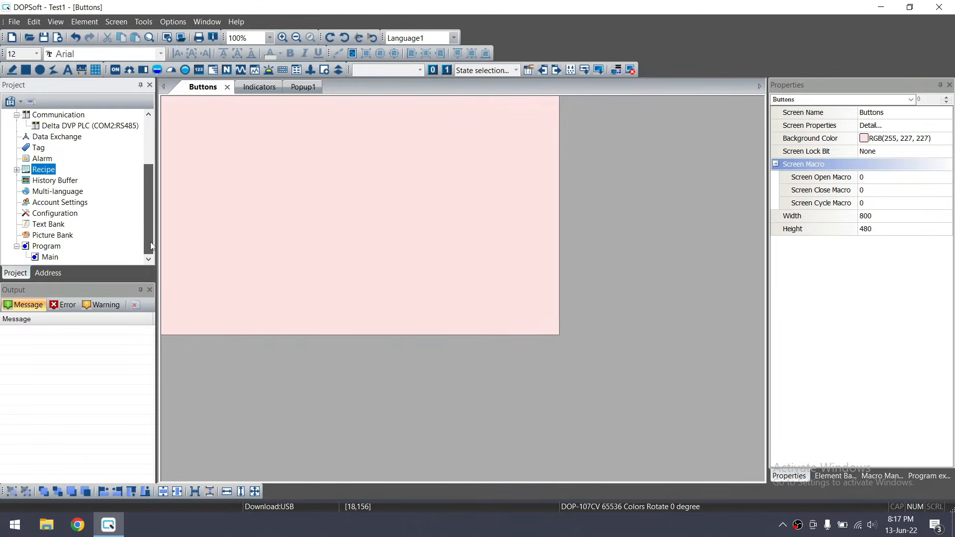
{"action": "left_click", "coordinate": [52, 224]}
{"action": "left_click", "coordinate": [51, 236]}
{"action": "left_click", "coordinate": [53, 214]}
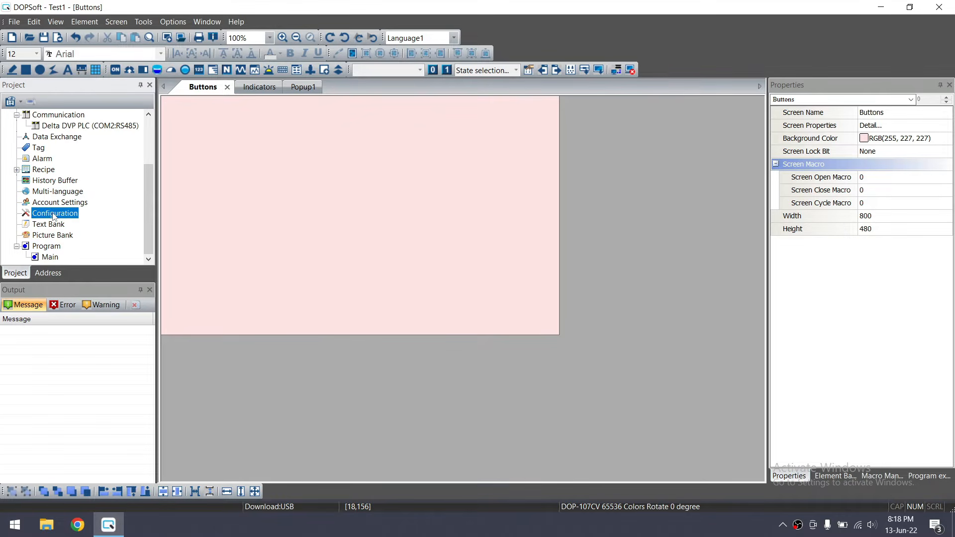
{"action": "left_click", "coordinate": [55, 204]}
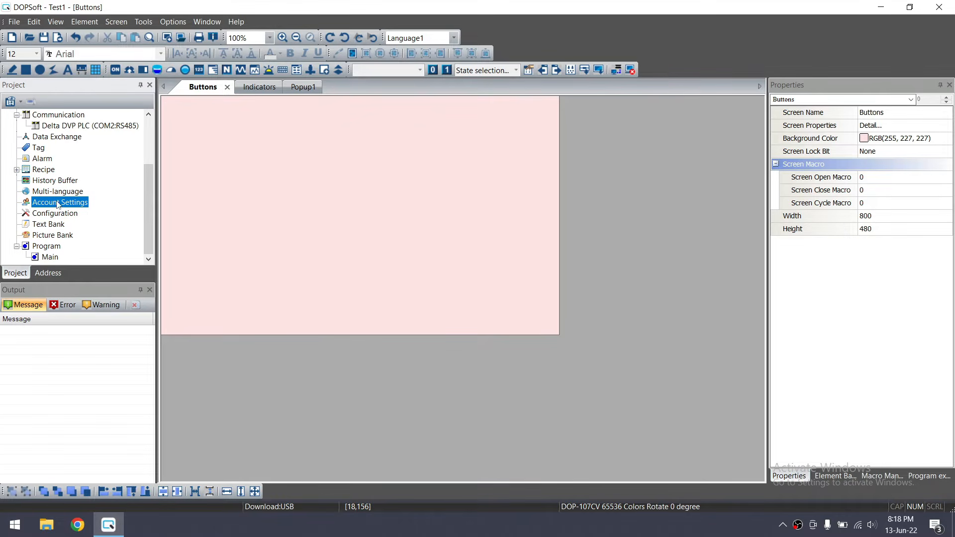
{"action": "left_click", "coordinate": [152, 141]}
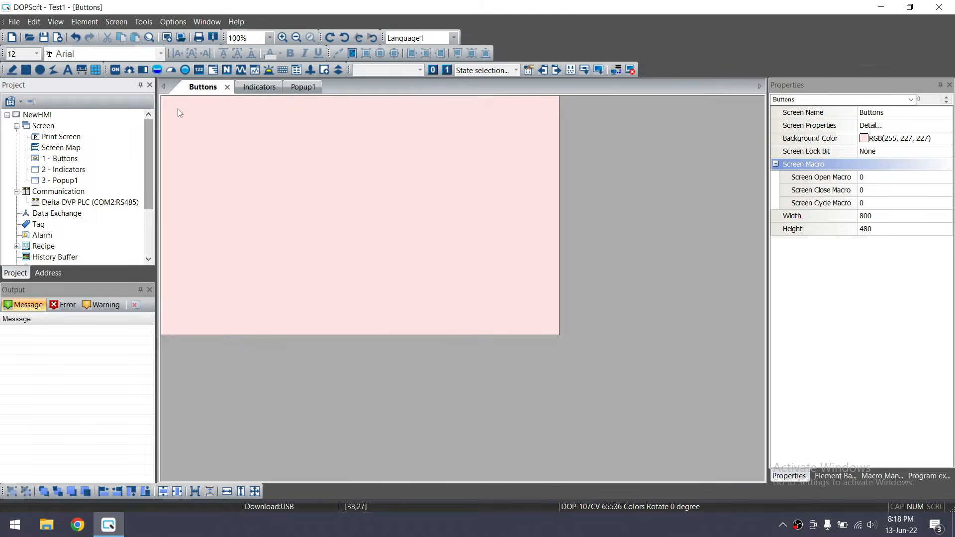
Draw a static text box at the top centre of the Buttons screen
{"action": "left_click", "coordinate": [86, 21]}
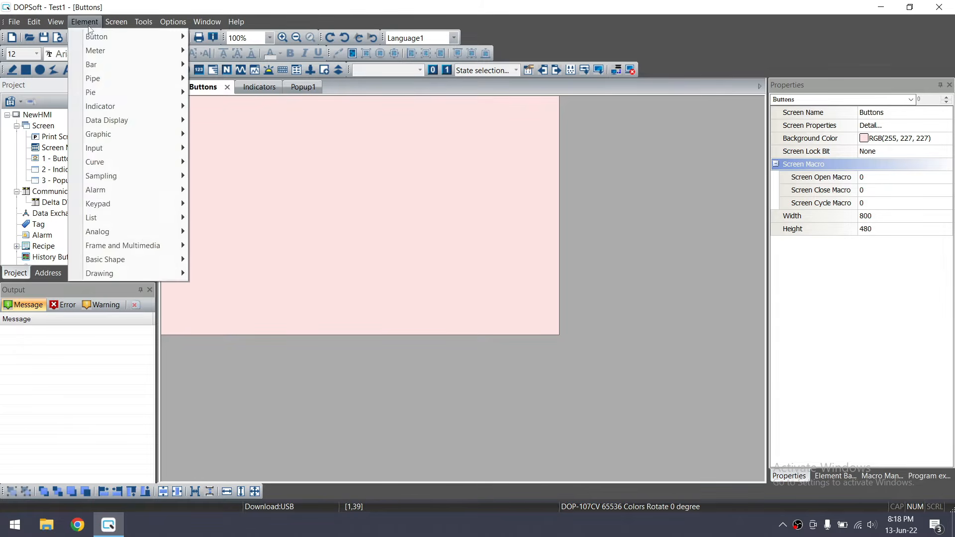
{"action": "mouse_move", "coordinate": [159, 41]}
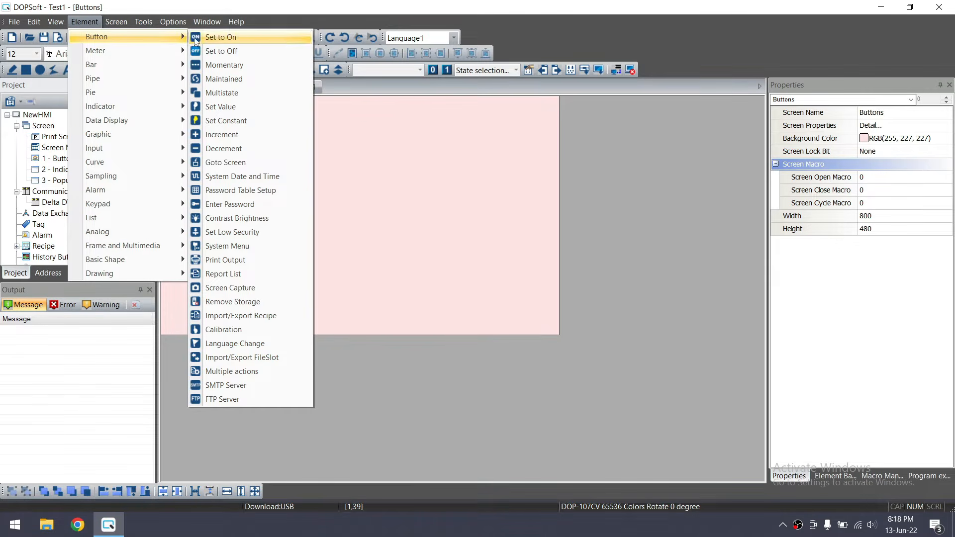
{"action": "left_click", "coordinate": [348, 141]}
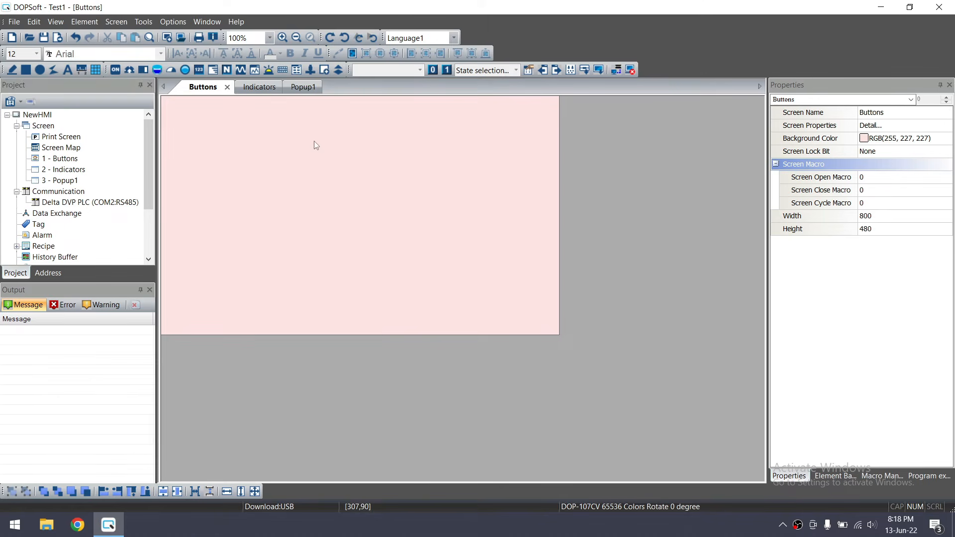
{"action": "left_click", "coordinate": [67, 70]}
{"action": "left_click_drag", "start_coordinate": [289, 112], "coordinate": [380, 137]}
{"action": "left_click_drag", "start_coordinate": [325, 126], "coordinate": [345, 117]}
{"action": "double_click", "coordinate": [345, 117]}
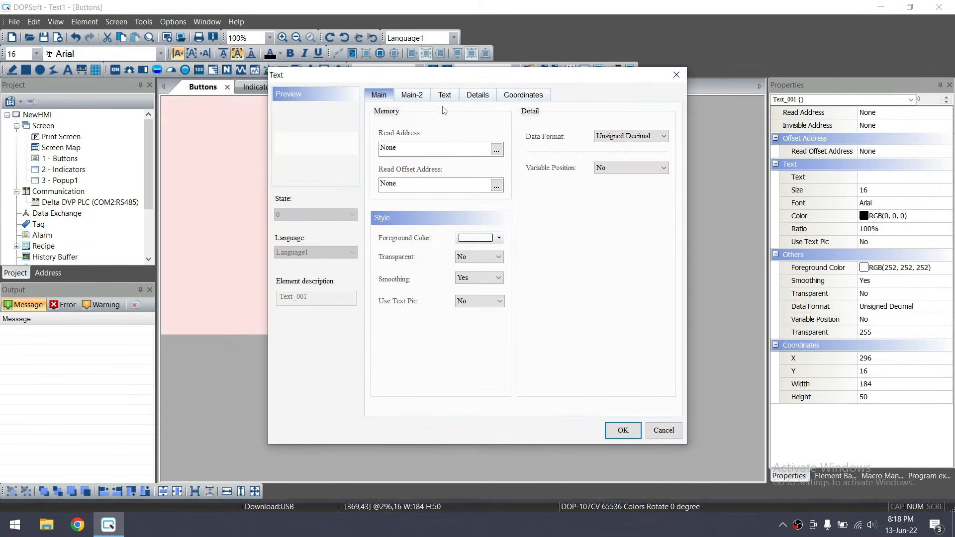
Enter the title text 'Buttons' in 20-point Arial Black, underlined
{"action": "left_click", "coordinate": [445, 96]}
{"action": "left_click", "coordinate": [408, 147]}
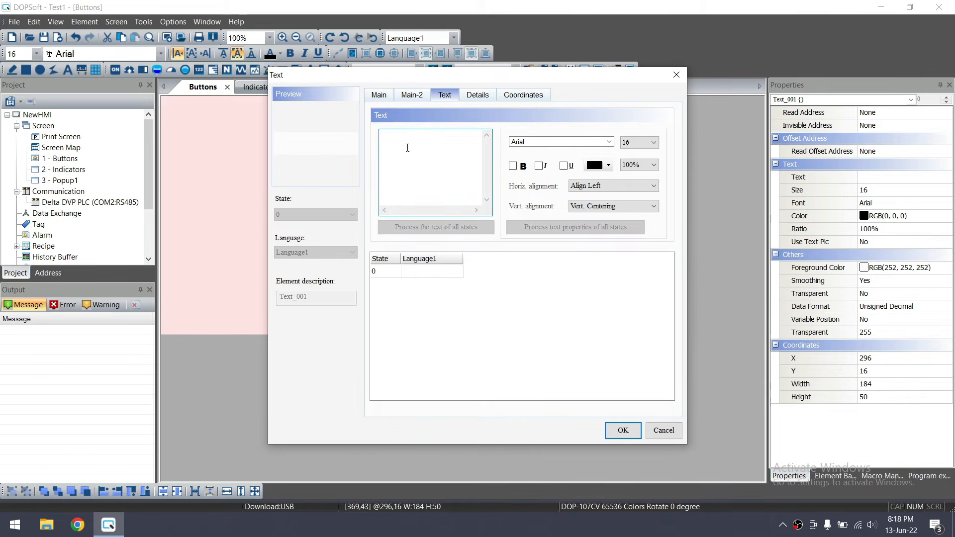
{"action": "type", "text": "Button"}
{"action": "left_click", "coordinate": [556, 143]}
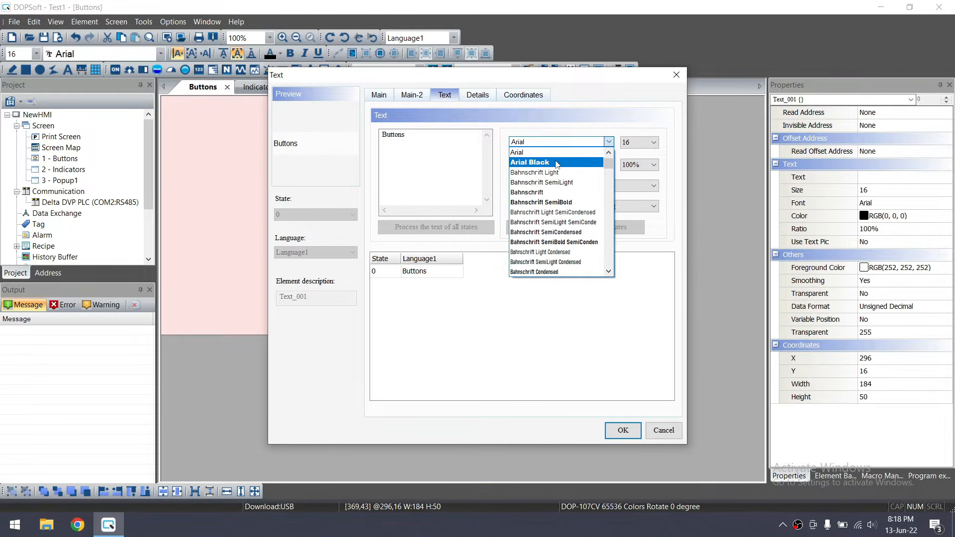
{"action": "left_click", "coordinate": [556, 163]}
{"action": "left_click", "coordinate": [652, 143]}
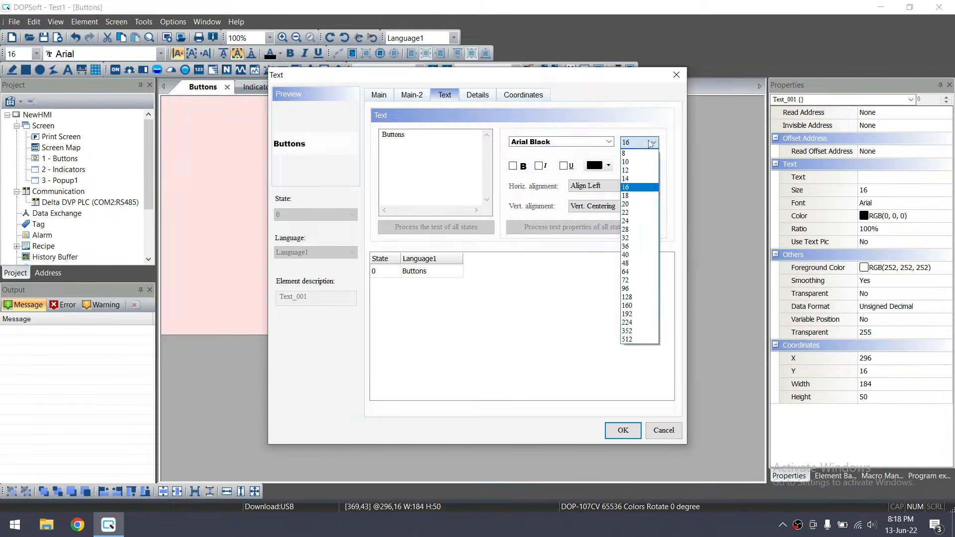
{"action": "left_click", "coordinate": [641, 204]}
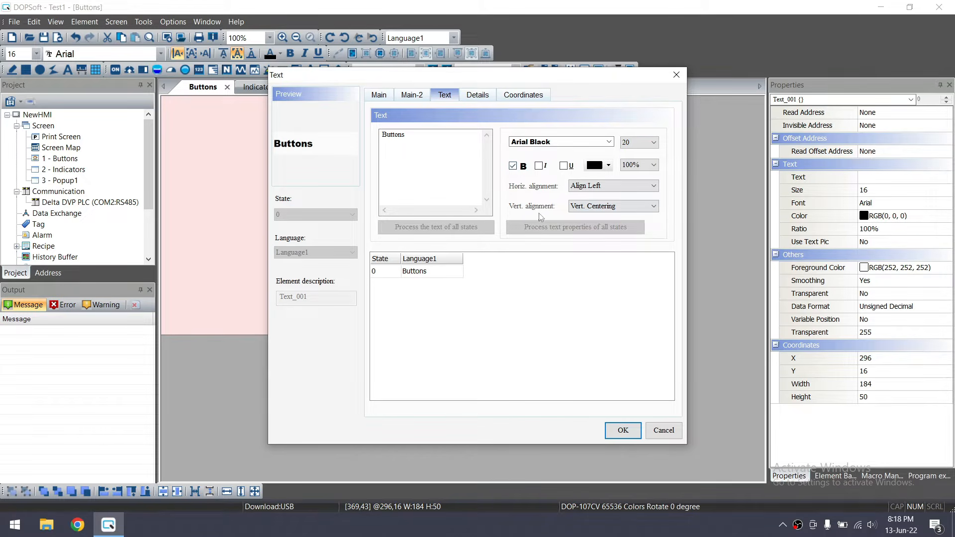
{"action": "left_click", "coordinate": [565, 166]}
Centre the title text horizontally and apply the text settings
{"action": "left_click", "coordinate": [611, 186]}
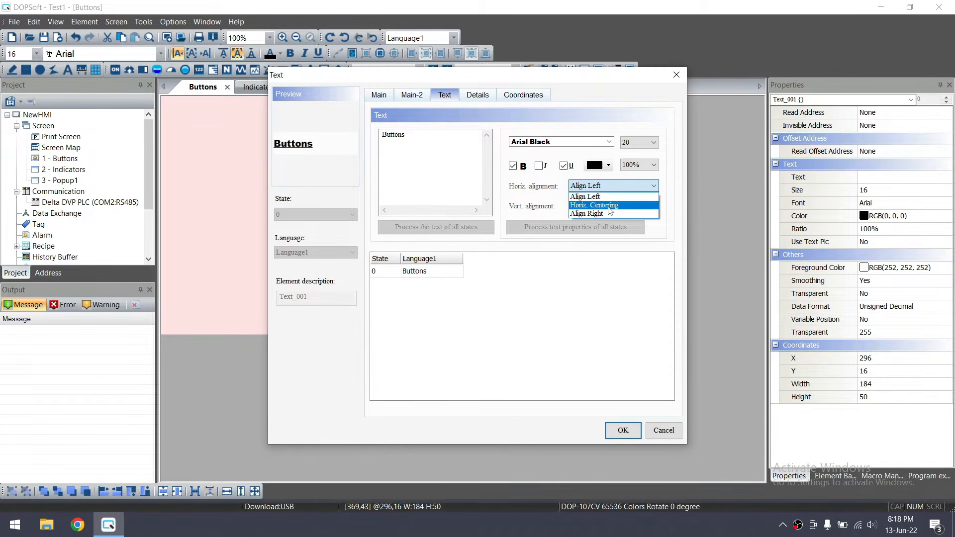
{"action": "left_click", "coordinate": [608, 205]}
{"action": "left_click", "coordinate": [612, 186]}
{"action": "left_click", "coordinate": [597, 194]}
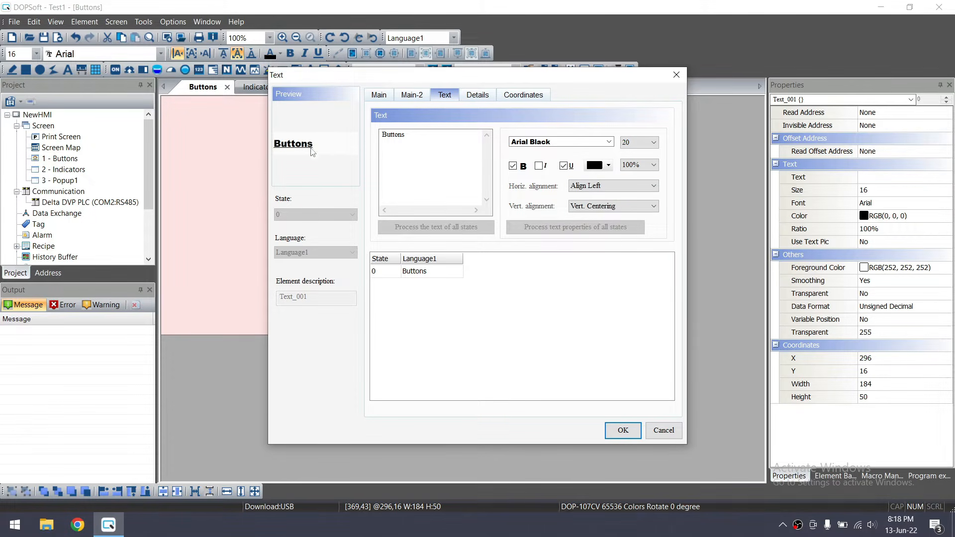
{"action": "left_click", "coordinate": [632, 185]}
{"action": "left_click", "coordinate": [641, 211]}
{"action": "left_click", "coordinate": [653, 186]}
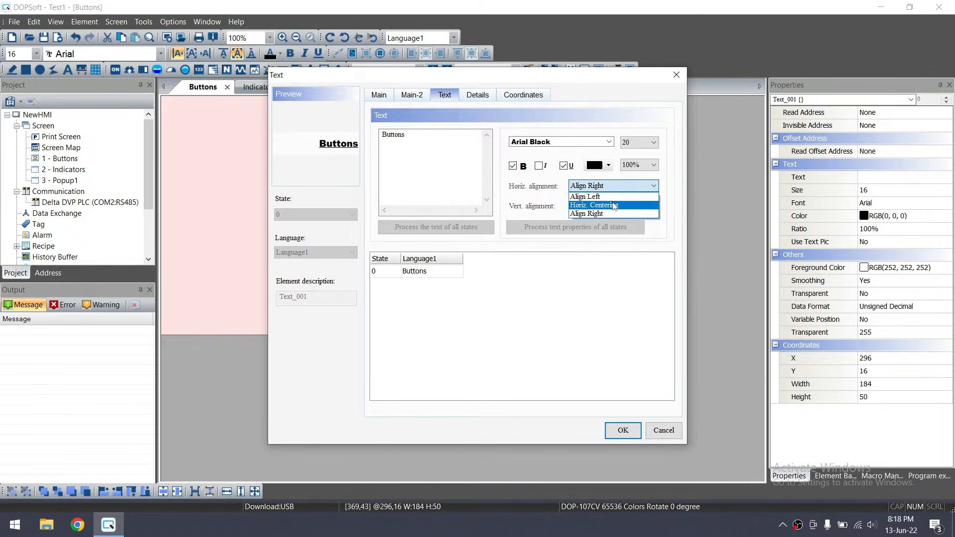
{"action": "left_click", "coordinate": [615, 206]}
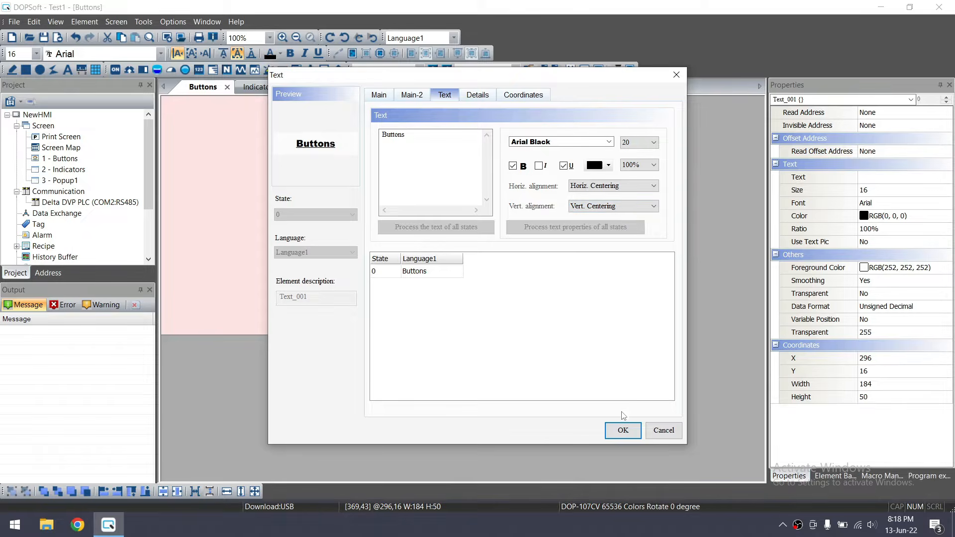
{"action": "left_click", "coordinate": [623, 430]}
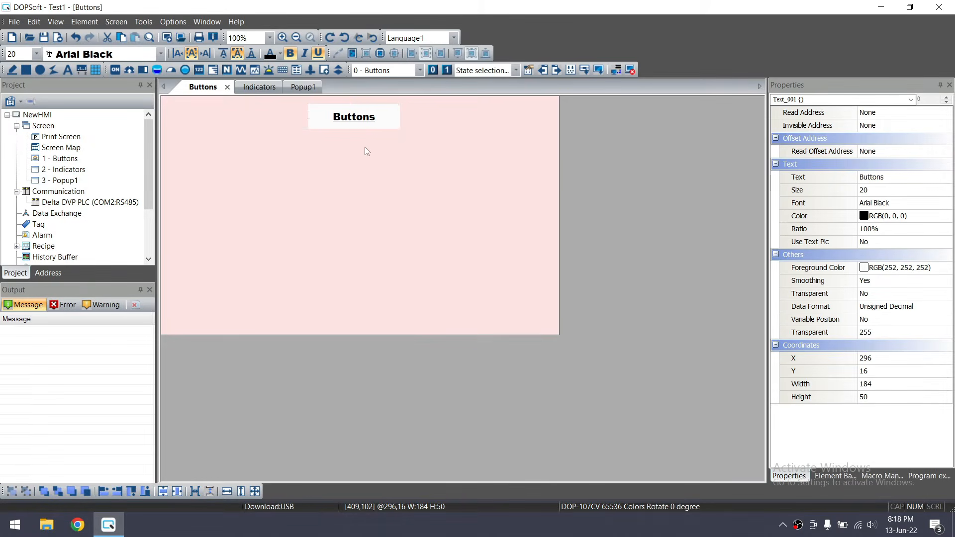
Nudge the Buttons title slightly up and left to X 293, Y 9
{"action": "left_click", "coordinate": [365, 147]}
{"action": "left_click", "coordinate": [359, 116]}
{"action": "left_click_drag", "start_coordinate": [359, 117], "coordinate": [348, 114]}
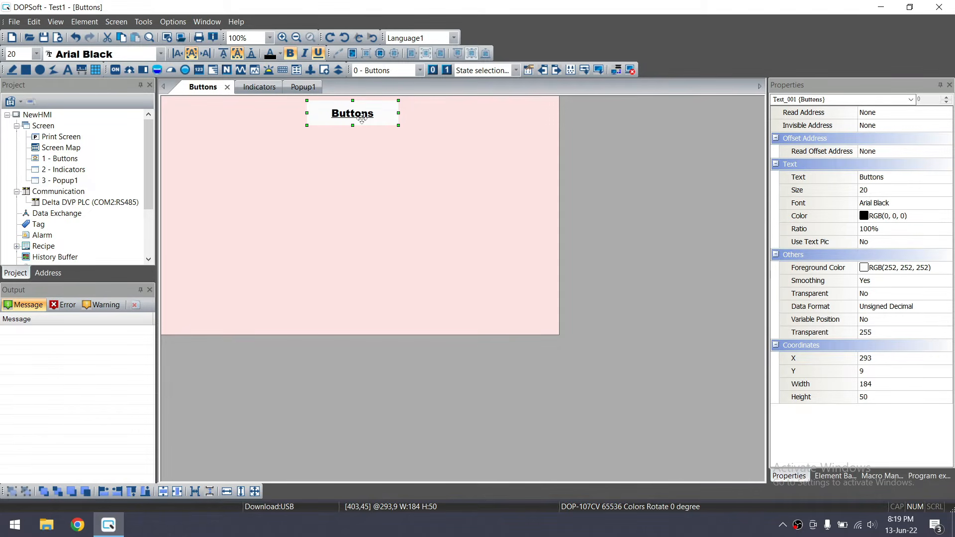
Set the Buttons title's background Transparent option to Yes
{"action": "double_click", "coordinate": [321, 111]}
{"action": "left_click", "coordinate": [481, 257]}
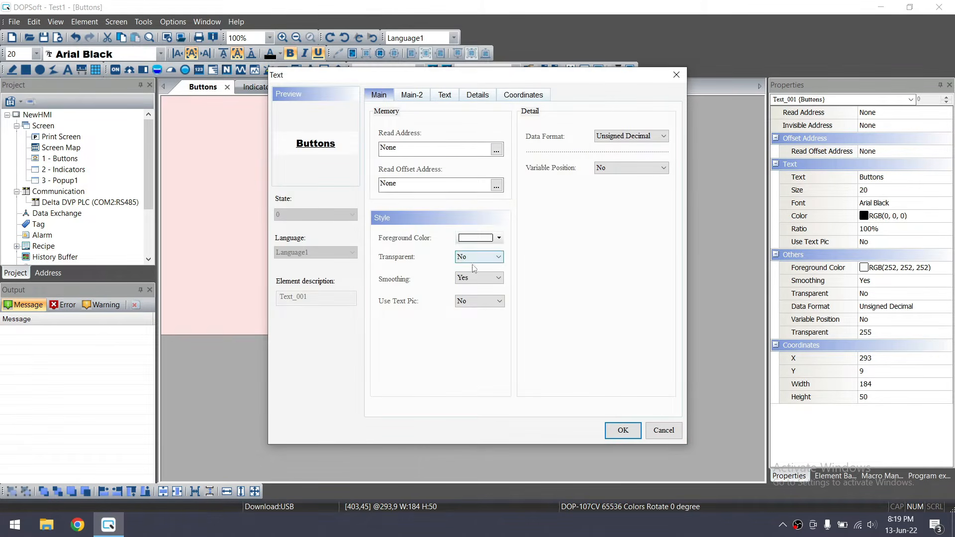
{"action": "left_click", "coordinate": [477, 276]}
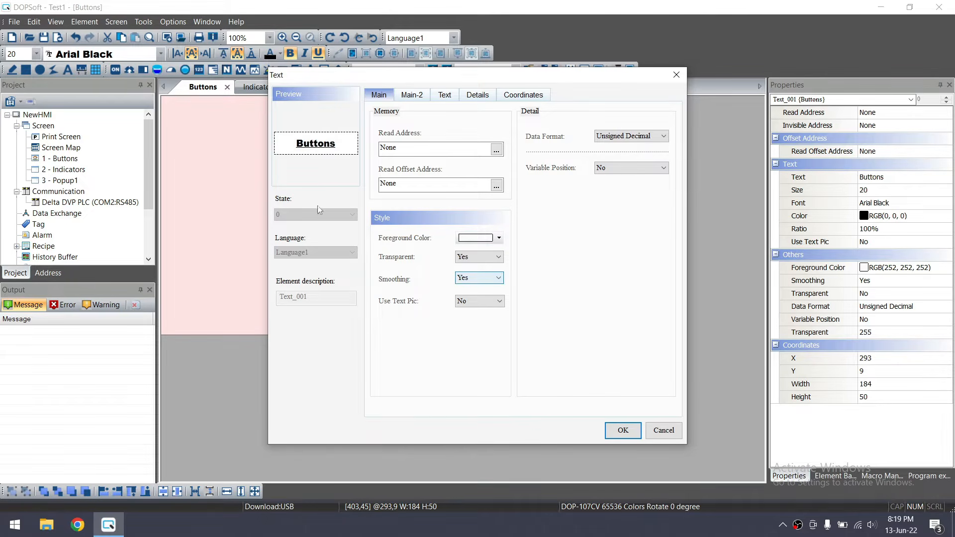
{"action": "left_click", "coordinate": [622, 429]}
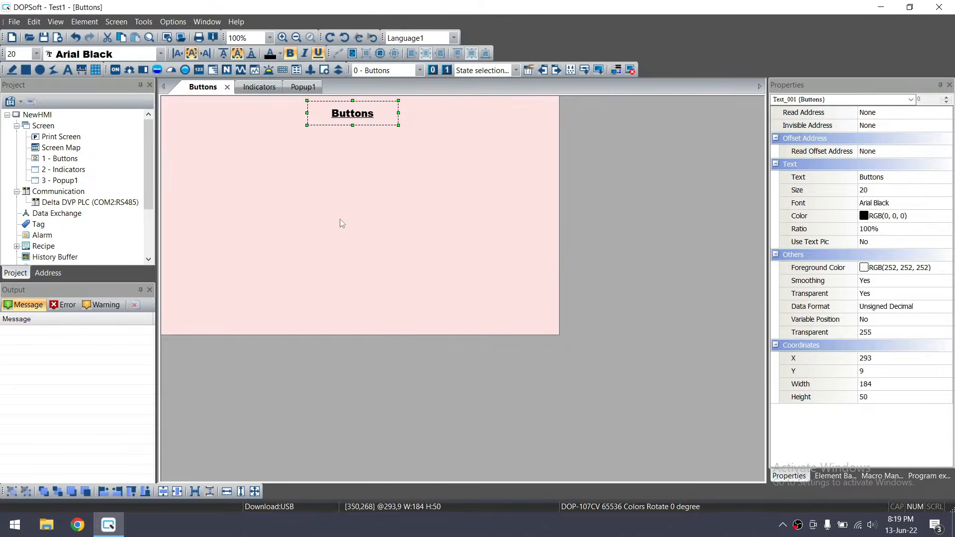
{"action": "left_click", "coordinate": [345, 171]}
{"action": "left_click", "coordinate": [354, 121]}
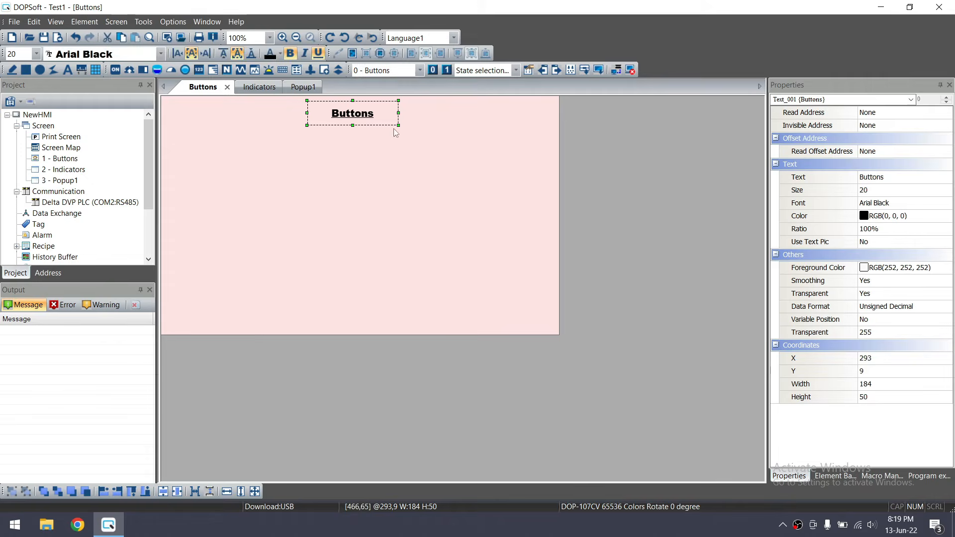
Shrink the title box to 138×41 and centre it horizontally on the screen
{"action": "left_click_drag", "start_coordinate": [399, 126], "coordinate": [367, 113]}
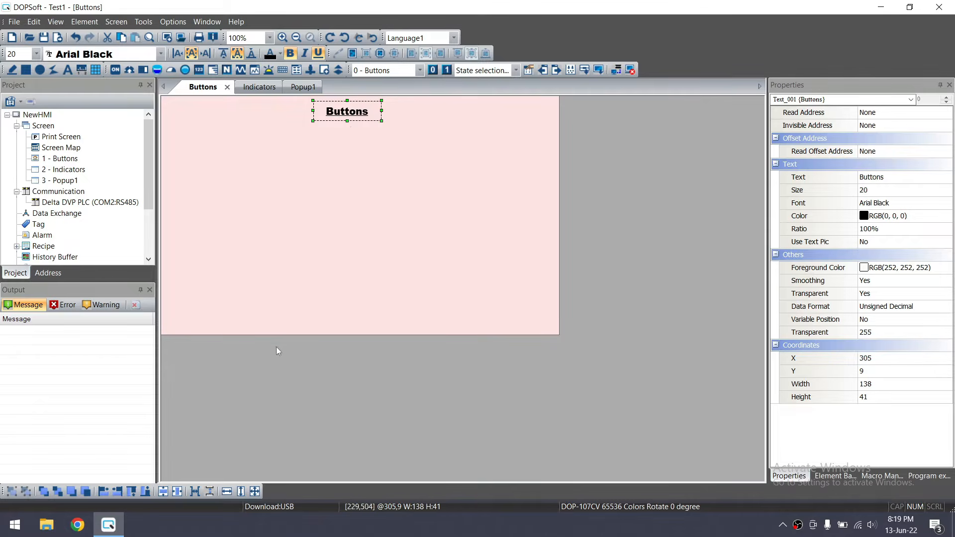
{"action": "left_click_drag", "start_coordinate": [354, 115], "coordinate": [265, 202]}
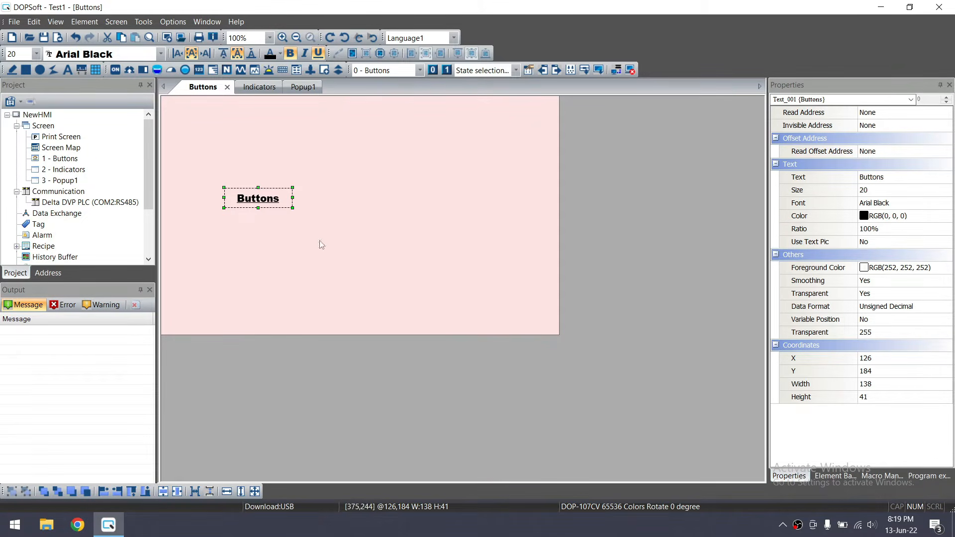
{"action": "left_click", "coordinate": [177, 491]}
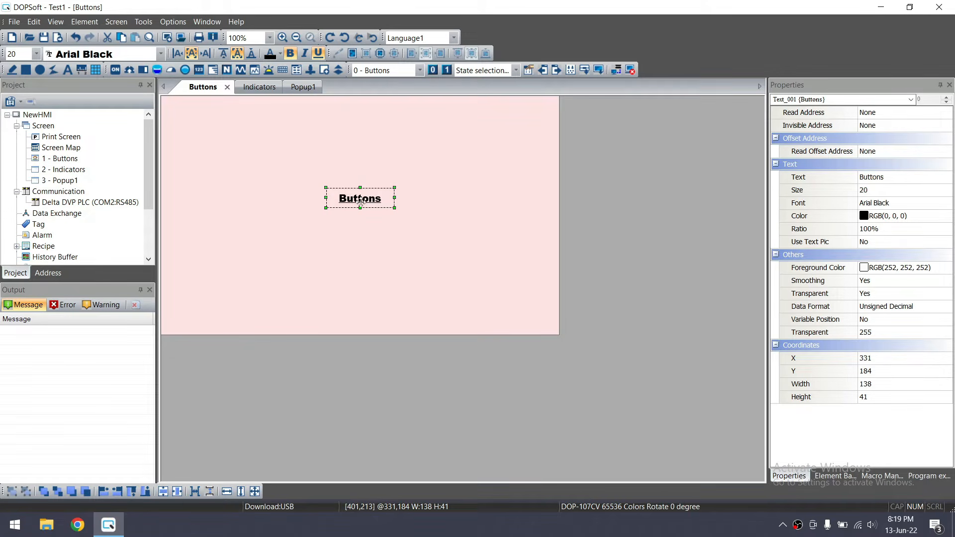
Nudge the title up with the arrow keys to Y 6, against the top edge
{"action": "key", "text": "Up"}
{"action": "key", "text": "Up"}
{"action": "key", "text": "Up"}
{"action": "key", "text": "Up"}
{"action": "key", "text": "Up"}
{"action": "key", "text": "Up"}
{"action": "key", "text": "Up"}
{"action": "key", "text": "Up"}
{"action": "key", "text": "Up"}
{"action": "key", "text": "Up"}
{"action": "key", "text": "Up"}
{"action": "key", "text": "Up"}
{"action": "key", "text": "Up"}
{"action": "key", "text": "Up"}
{"action": "key", "text": "Up"}
{"action": "key", "text": "Up"}
{"action": "key", "text": "Up"}
{"action": "key", "text": "Up"}
{"action": "key", "text": "Up"}
{"action": "key", "text": "Up"}
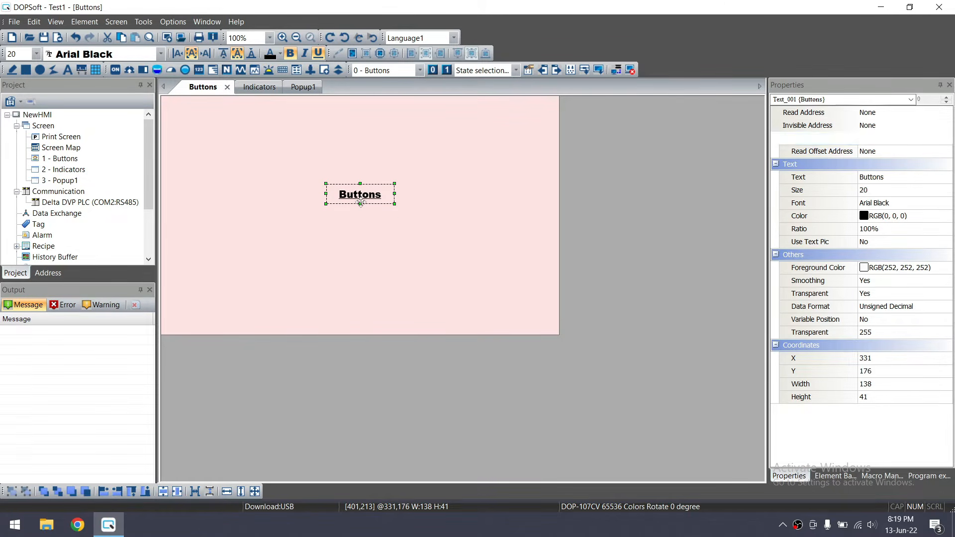
{"action": "key", "text": "Up"}
{"action": "key", "text": "Up"}
{"action": "key", "text": "Up"}
{"action": "key", "text": "Up"}
{"action": "key", "text": "Up"}
{"action": "key", "text": "Up"}
{"action": "key", "text": "Up"}
{"action": "key", "text": "Up"}
{"action": "key", "text": "Up"}
{"action": "key", "text": "Up"}
{"action": "key", "text": "Up"}
{"action": "key", "text": "Up"}
{"action": "key", "text": "Up"}
{"action": "key", "text": "Up"}
{"action": "key", "text": "Up"}
{"action": "key", "text": "Up"}
{"action": "key", "text": "Up"}
{"action": "key", "text": "Up"}
{"action": "key", "text": "Up"}
{"action": "key", "text": "Up"}
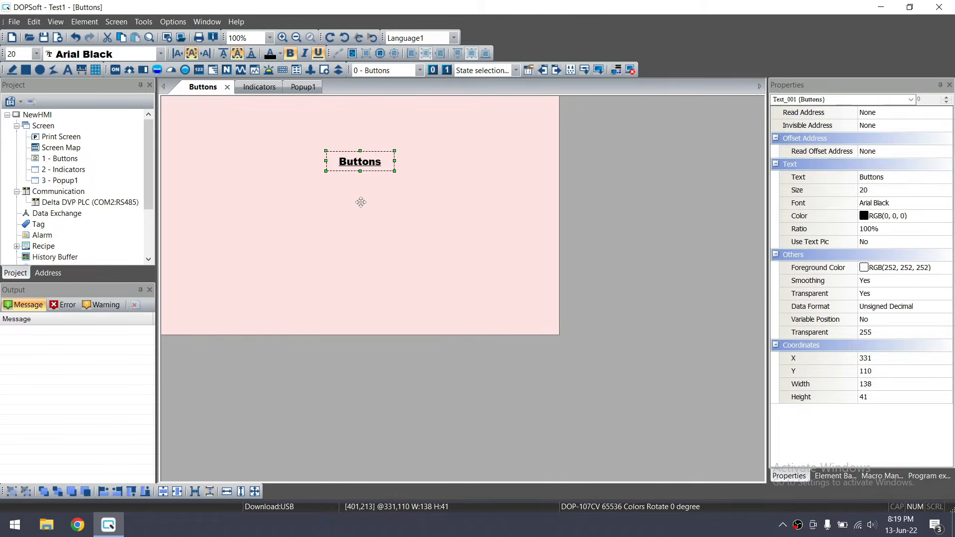
{"action": "key", "text": "Up"}
{"action": "key", "text": "Up"}
{"action": "key", "text": "Up"}
{"action": "key", "text": "Up"}
{"action": "key", "text": "Up"}
{"action": "key", "text": "Up"}
{"action": "key", "text": "Up"}
{"action": "key", "text": "Up"}
{"action": "key", "text": "Up"}
{"action": "key", "text": "Up"}
{"action": "key", "text": "Up"}
{"action": "key", "text": "Up"}
{"action": "key", "text": "Up"}
{"action": "key", "text": "Up"}
{"action": "key", "text": "Up"}
{"action": "key", "text": "Up"}
{"action": "key", "text": "Up"}
{"action": "key", "text": "Up"}
{"action": "key", "text": "Up"}
{"action": "key", "text": "Up"}
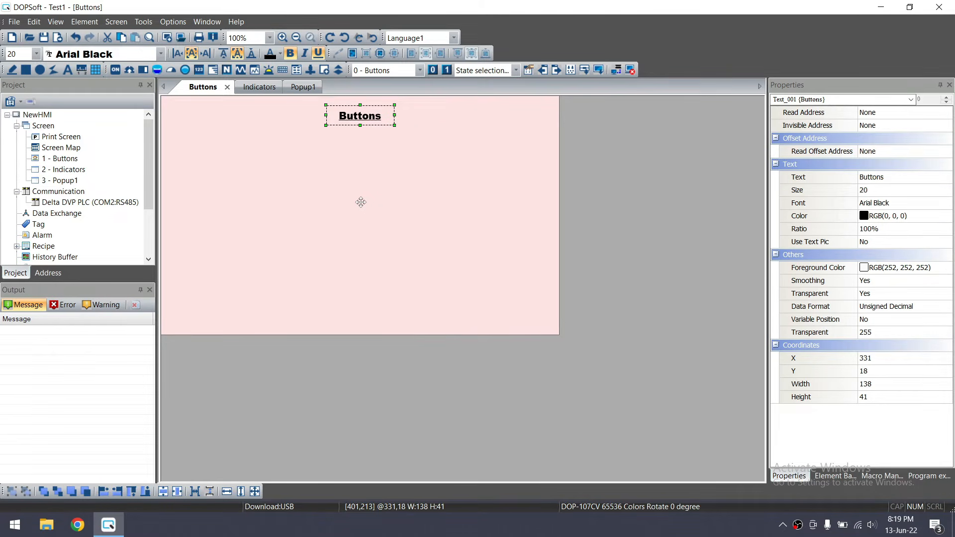
{"action": "key", "text": "Down"}
{"action": "key", "text": "Down"}
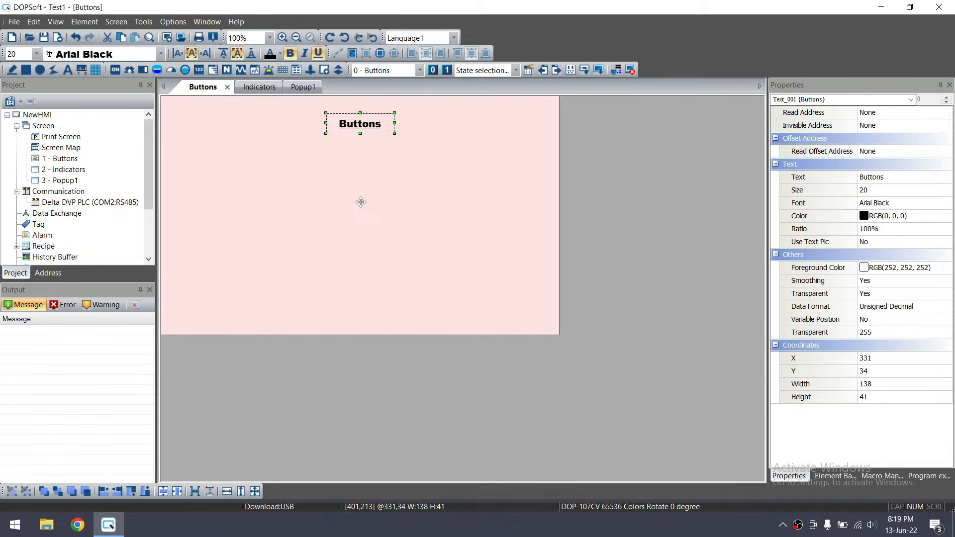
{"action": "key", "text": "Up"}
{"action": "key", "text": "Up"}
{"action": "key", "text": "Up"}
{"action": "key", "text": "Up"}
{"action": "key", "text": "Up"}
{"action": "key", "text": "Up"}
{"action": "key", "text": "Up"}
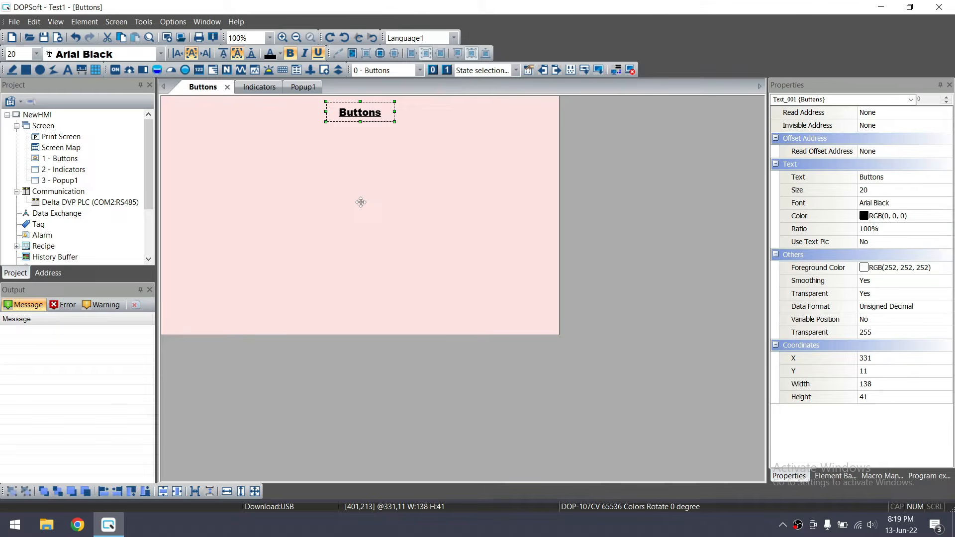
{"action": "key", "text": "Up"}
{"action": "key", "text": "Up"}
{"action": "key", "text": "Up"}
{"action": "key", "text": "Up"}
{"action": "key", "text": "Up"}
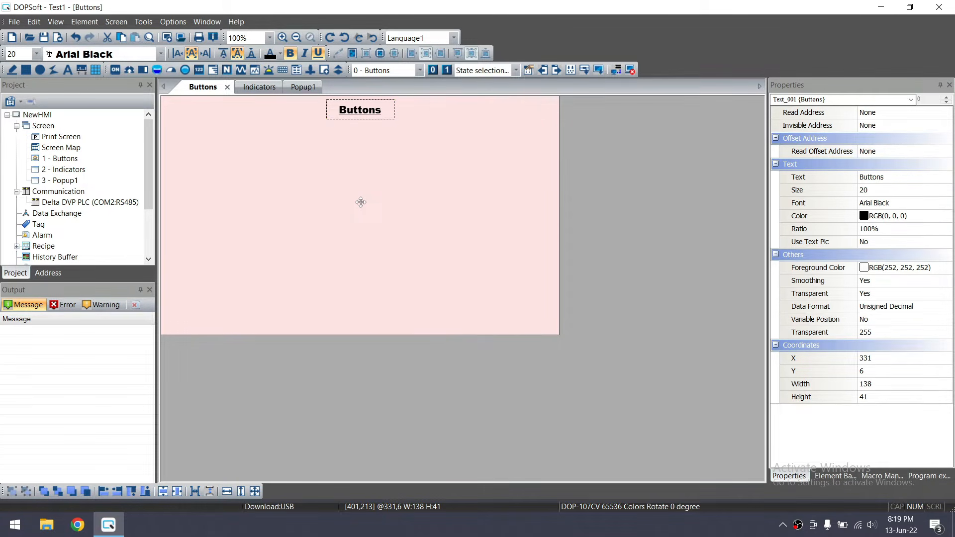
{"action": "left_click", "coordinate": [361, 202]}
Insert a Set to On button at 128,85, sized 92×59, below and left of the title
{"action": "left_click", "coordinate": [85, 21]}
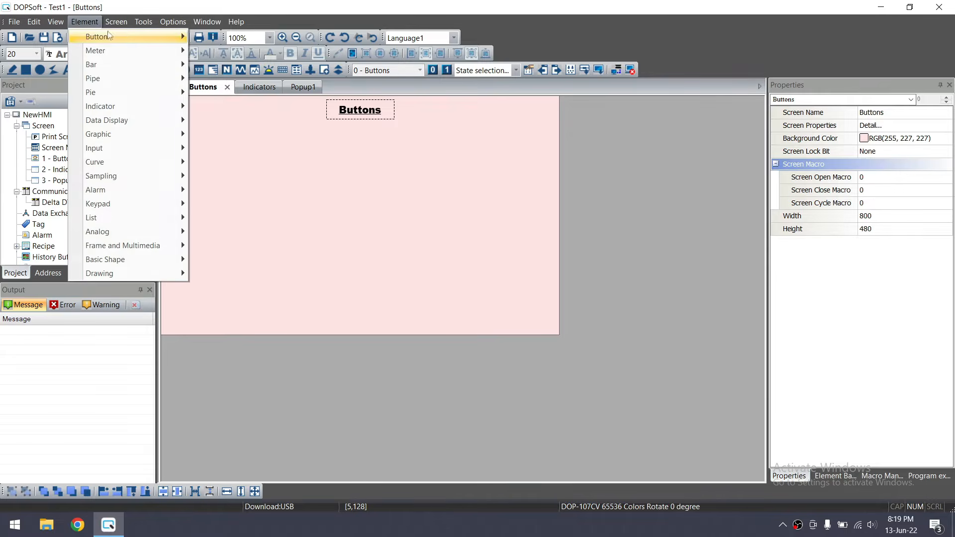
{"action": "mouse_move", "coordinate": [96, 36]}
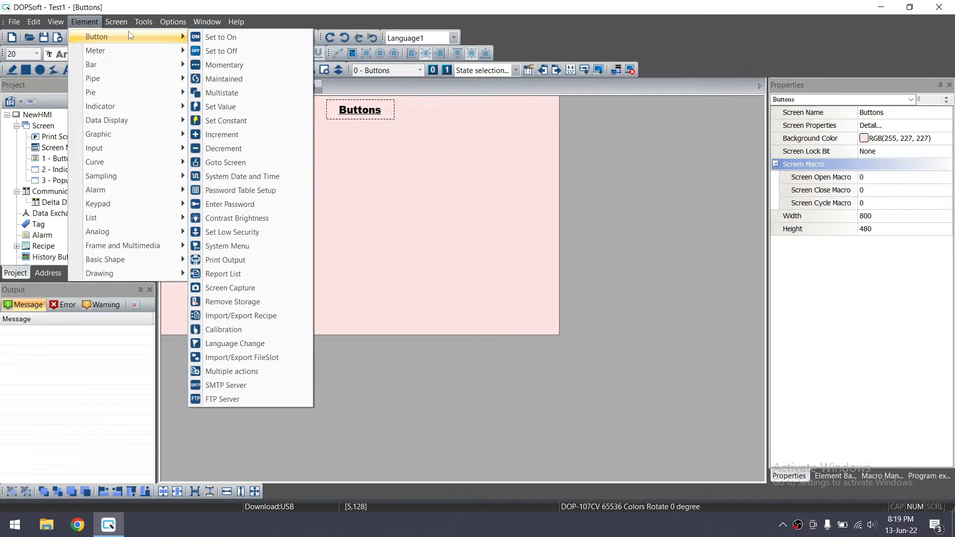
{"action": "left_click", "coordinate": [234, 39]}
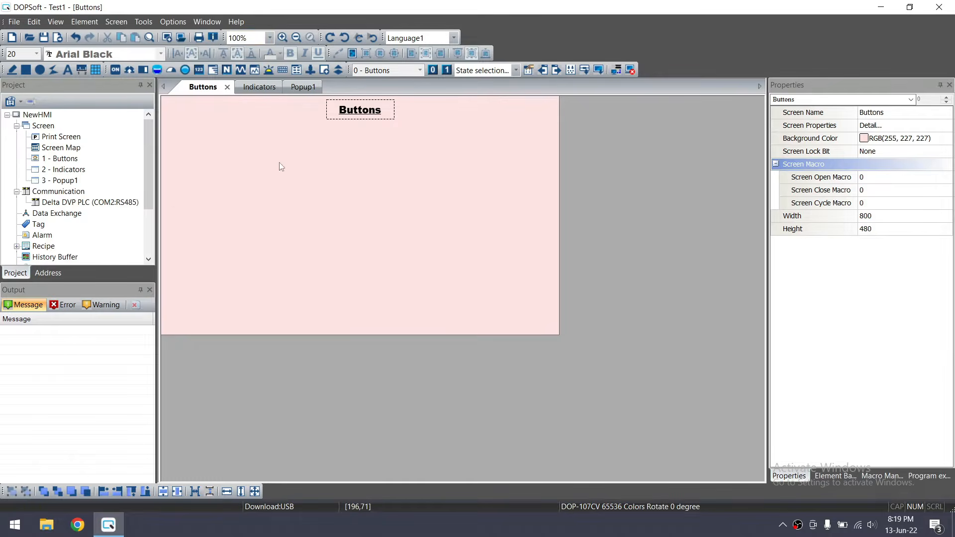
{"action": "left_click_drag", "start_coordinate": [213, 141], "coordinate": [253, 152]}
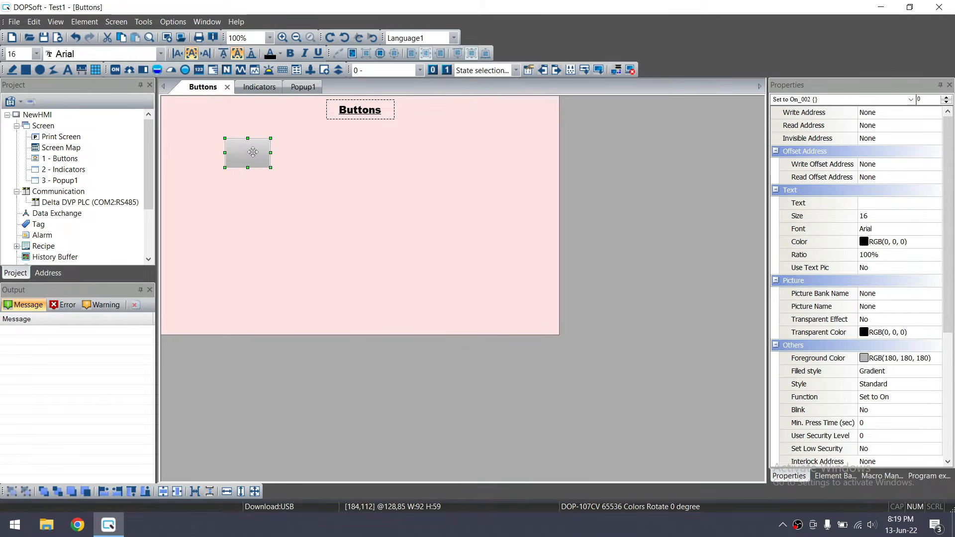
Set the Set to On button's write address to {Link2}1@M1 using device type M
{"action": "double_click", "coordinate": [253, 152]}
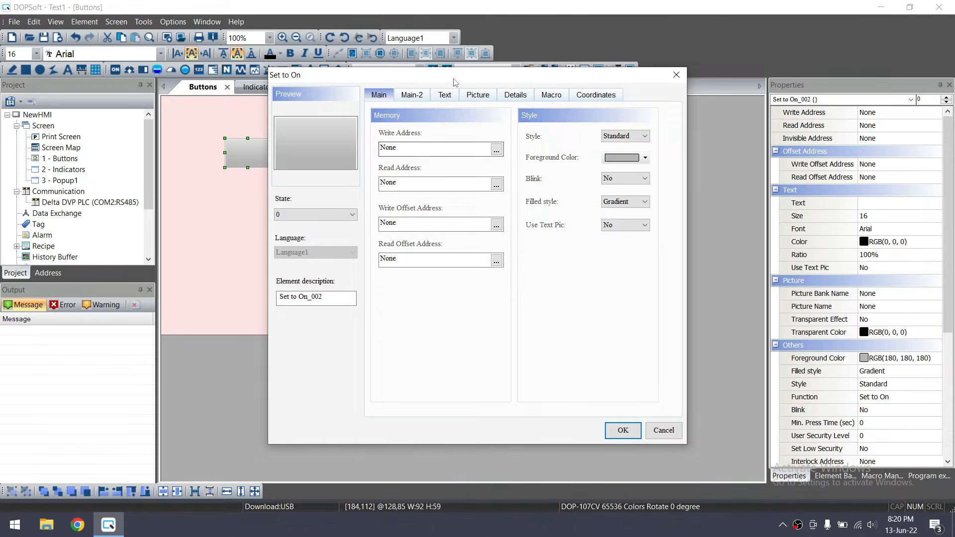
{"action": "left_click_drag", "start_coordinate": [454, 75], "coordinate": [600, 76]}
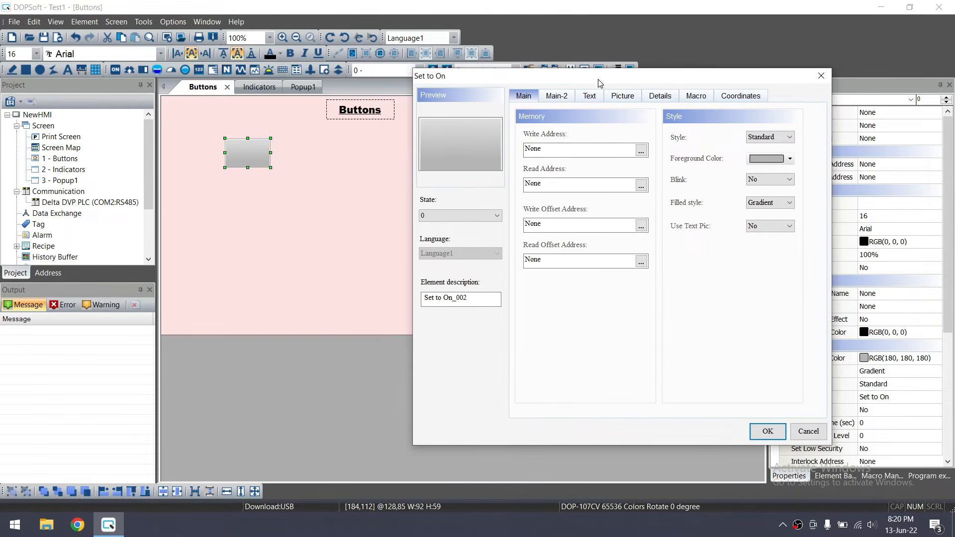
{"action": "left_click", "coordinate": [641, 152]}
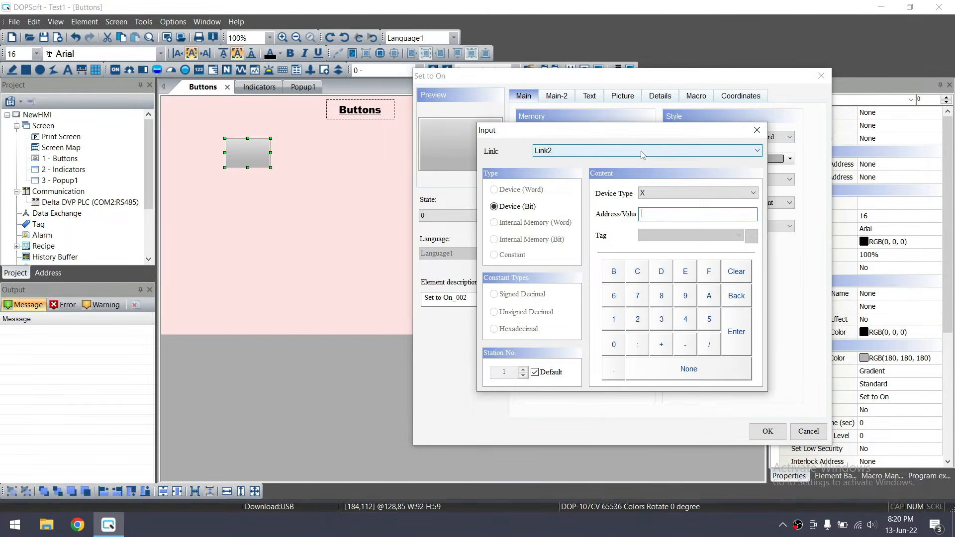
{"action": "left_click", "coordinate": [662, 194]}
{"action": "left_click", "coordinate": [662, 222]}
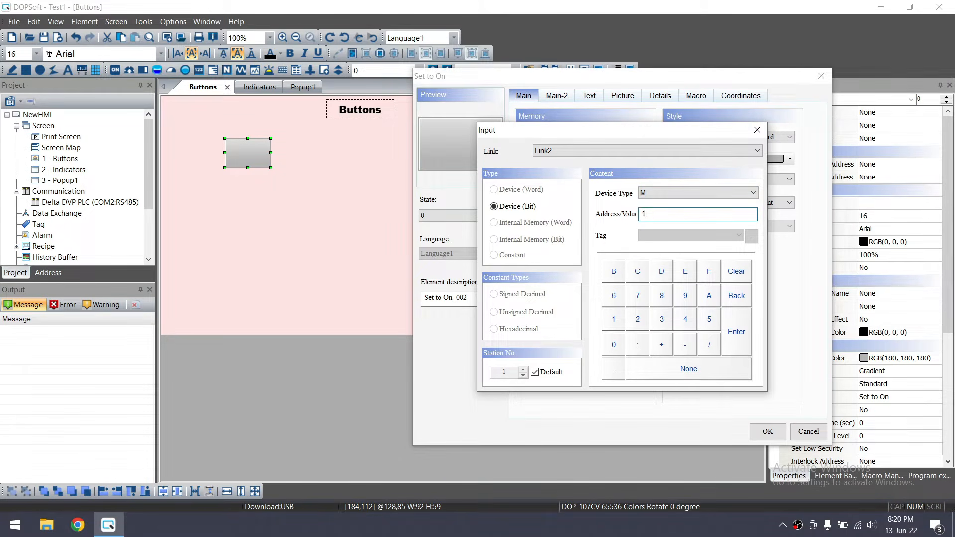
{"action": "left_click", "coordinate": [602, 151]}
{"action": "left_click", "coordinate": [602, 151]}
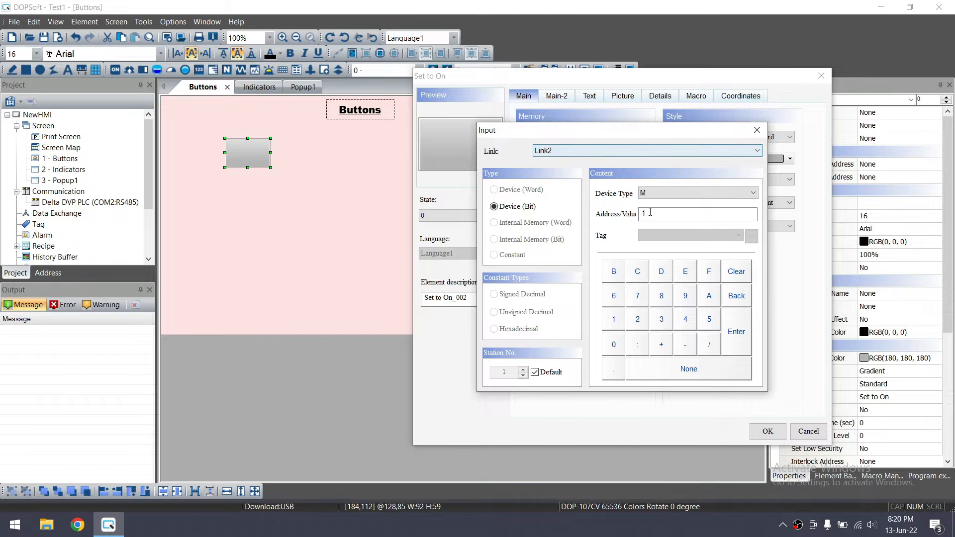
{"action": "left_click", "coordinate": [653, 195]}
{"action": "left_click", "coordinate": [652, 195]}
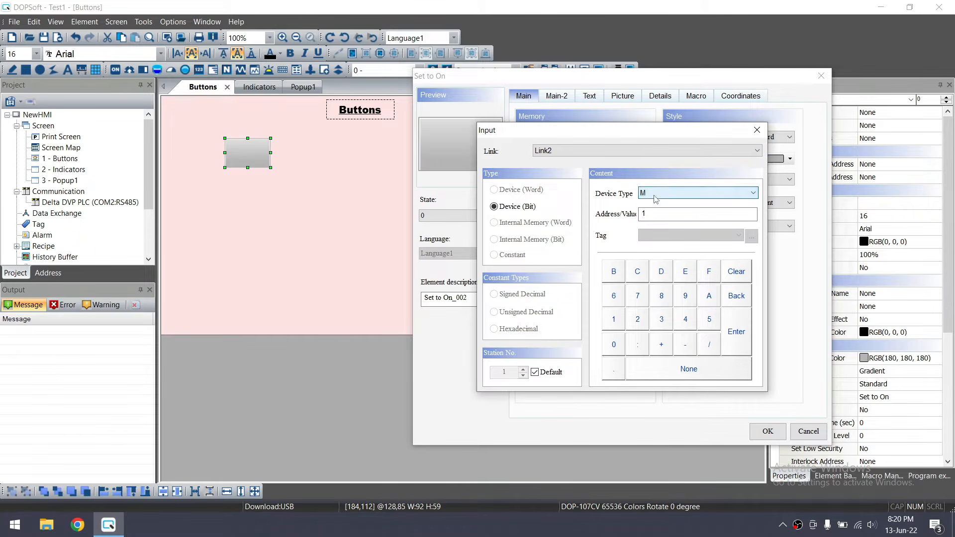
{"action": "left_click", "coordinate": [651, 214]}
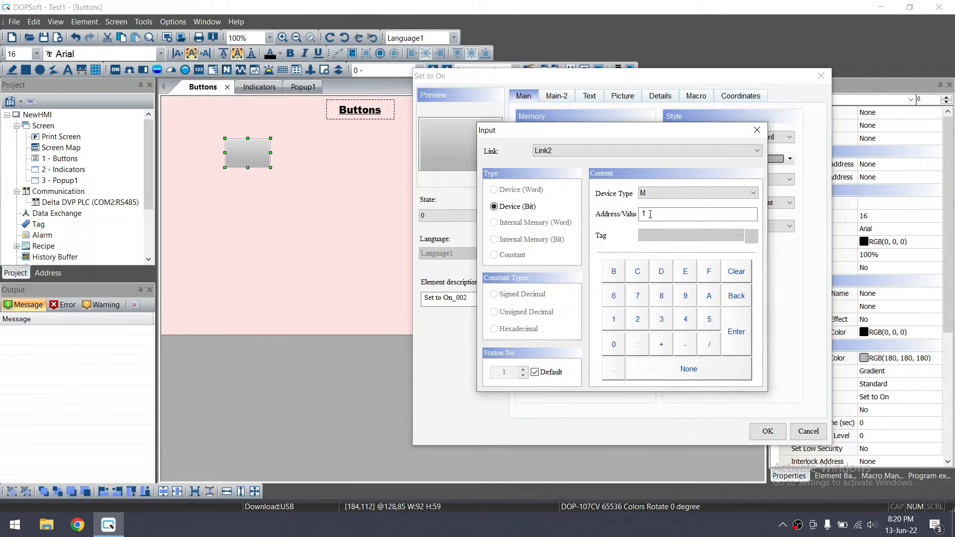
{"action": "left_click", "coordinate": [736, 332]}
{"action": "double_click", "coordinate": [575, 148]}
{"action": "key", "text": "ctrl+c"}
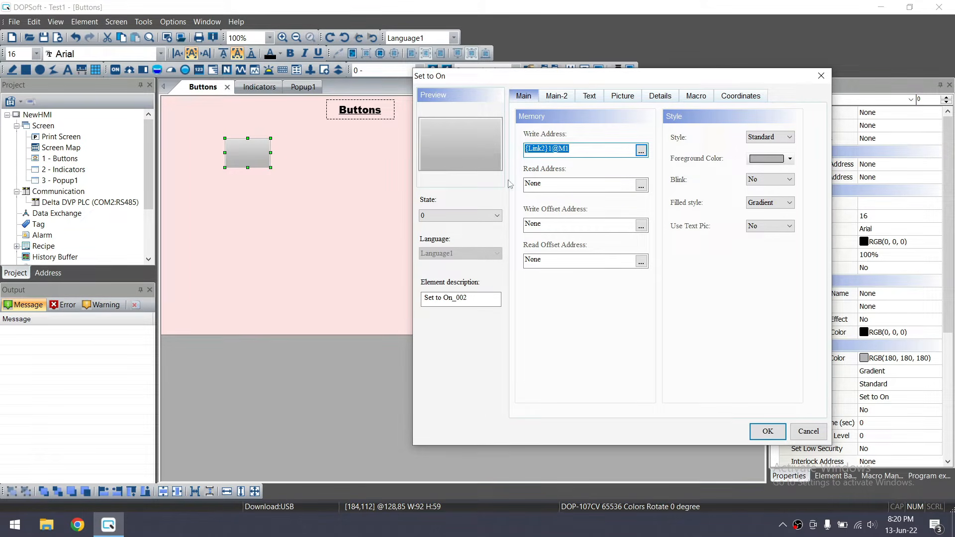
Paste {Link2}1@M1 as the read address and try a blue foreground fill
{"action": "double_click", "coordinate": [549, 185]}
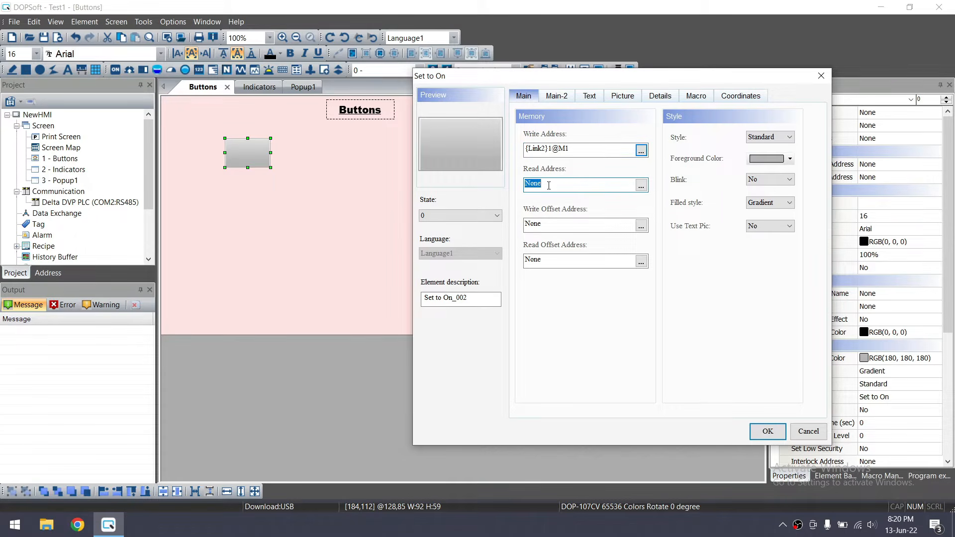
{"action": "key", "text": "ctrl+v"}
{"action": "left_click", "coordinate": [482, 217]}
{"action": "left_click", "coordinate": [478, 233]}
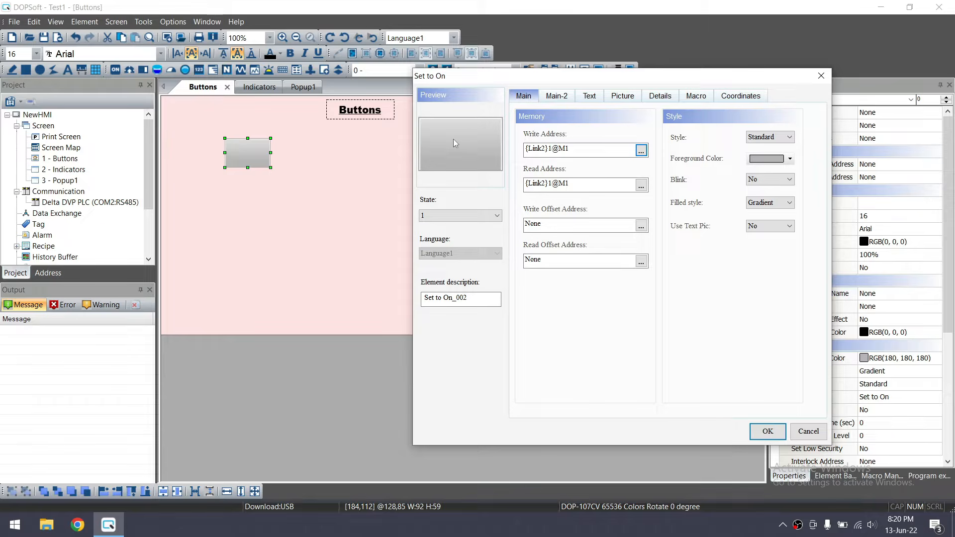
{"action": "left_click", "coordinate": [479, 215]}
{"action": "left_click", "coordinate": [474, 228]}
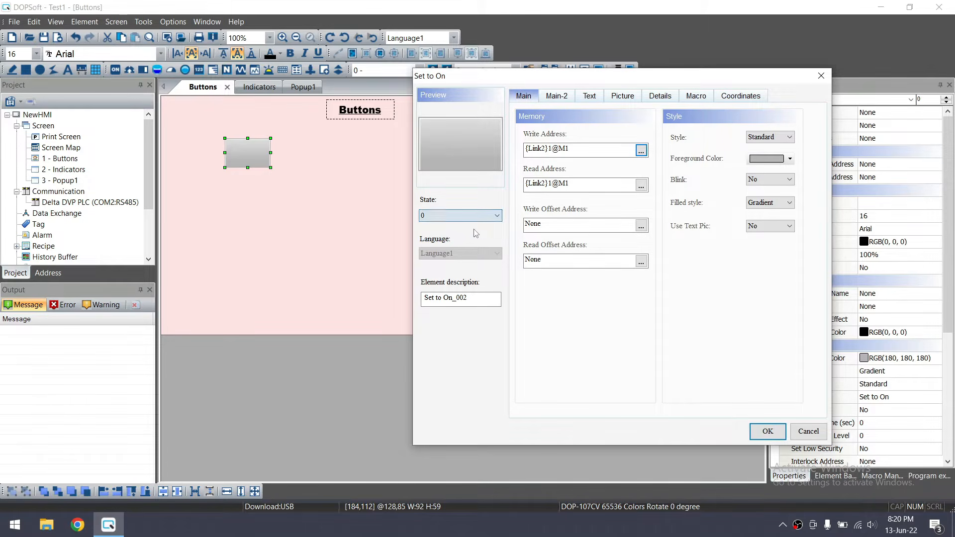
{"action": "left_click", "coordinate": [789, 159]}
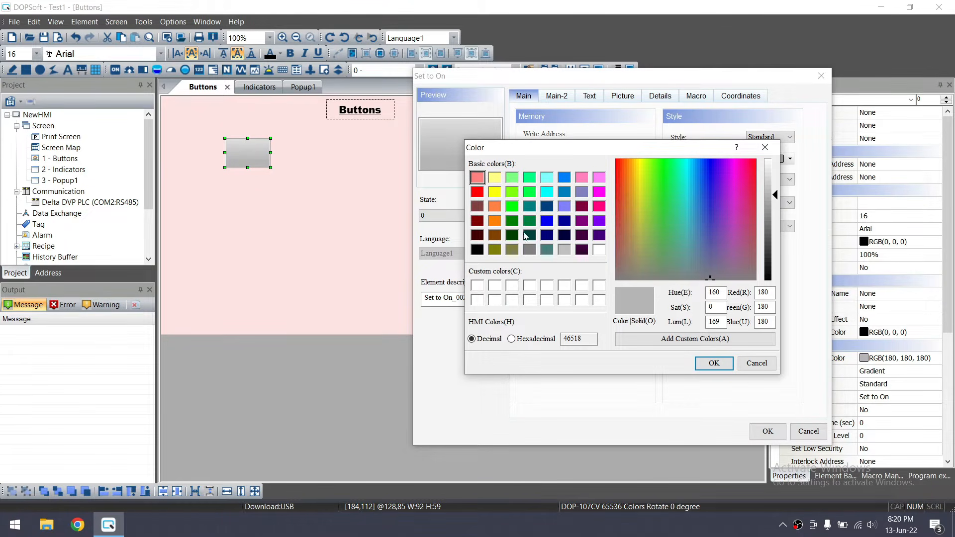
{"action": "left_click", "coordinate": [564, 193]}
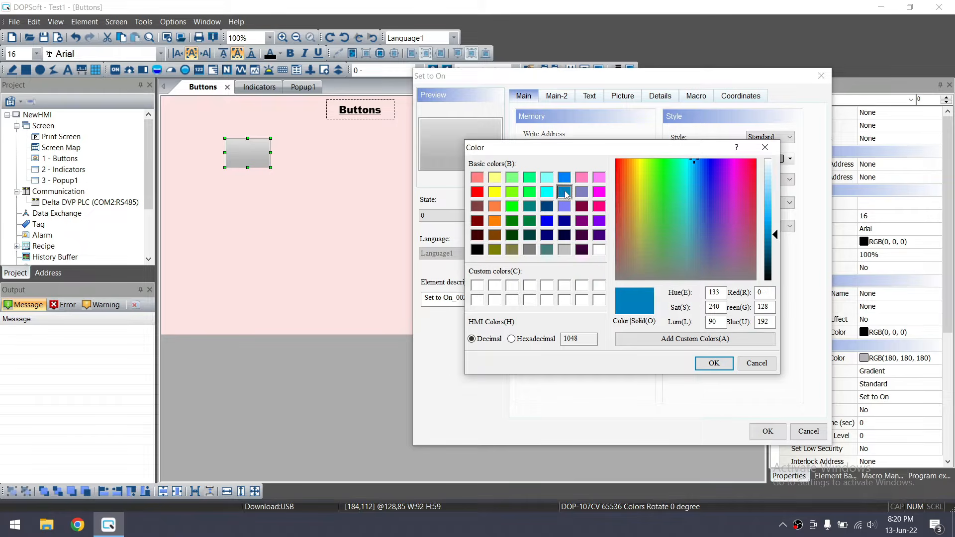
{"action": "left_click", "coordinate": [710, 362]}
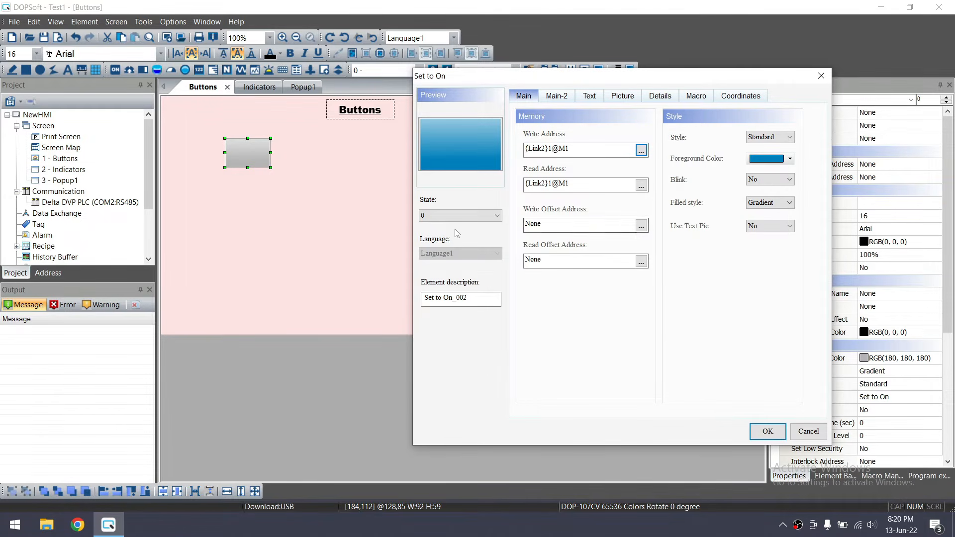
Set the state 1 foreground colour to green
{"action": "left_click", "coordinate": [454, 216]}
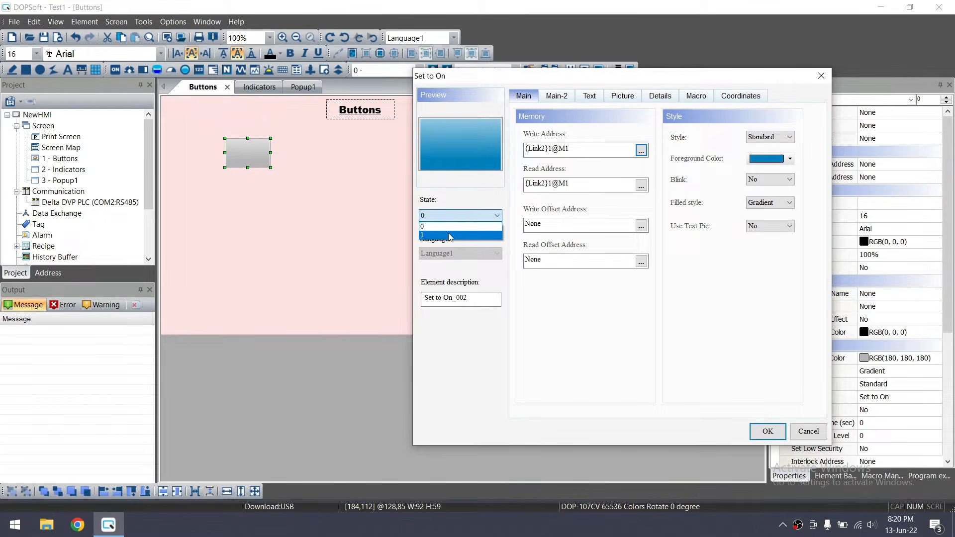
{"action": "left_click", "coordinate": [452, 216]}
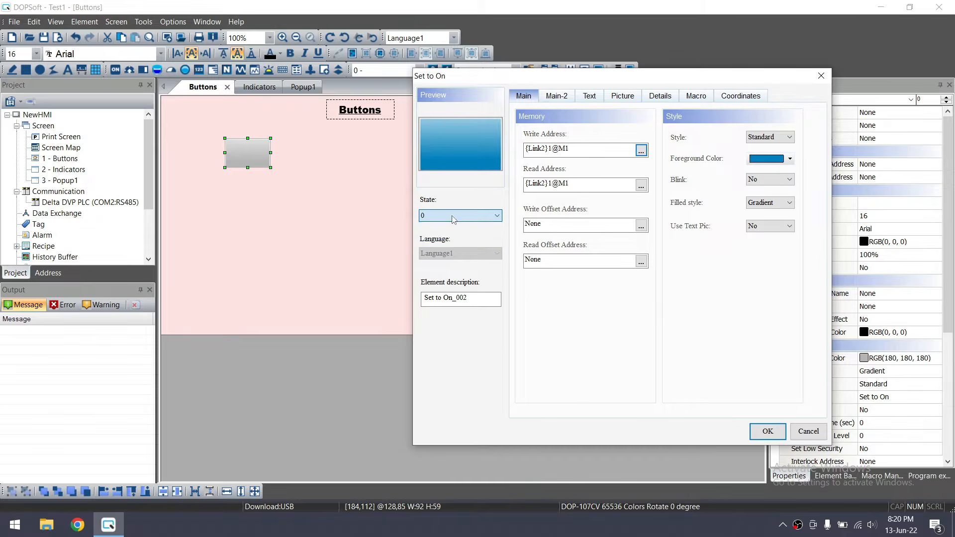
{"action": "left_click", "coordinate": [586, 185]}
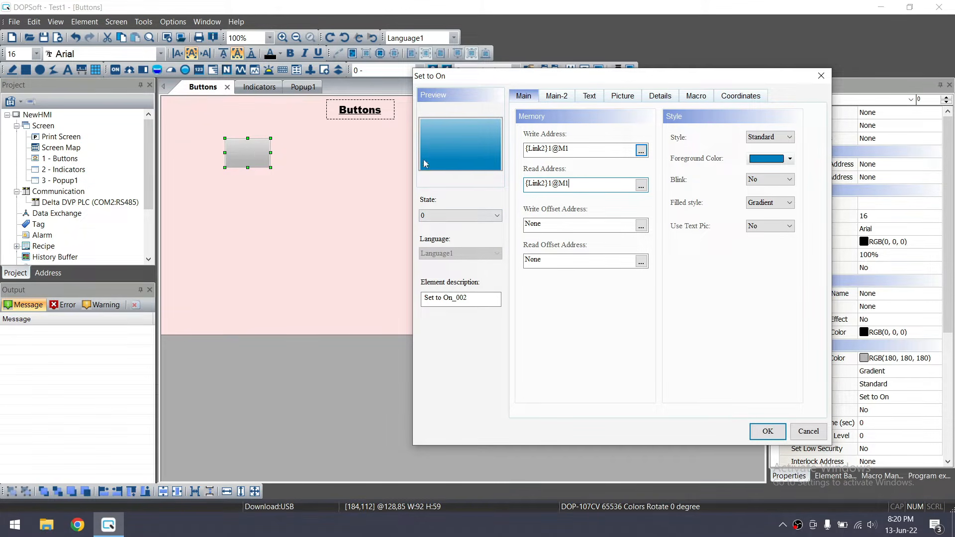
{"action": "left_click", "coordinate": [460, 216]}
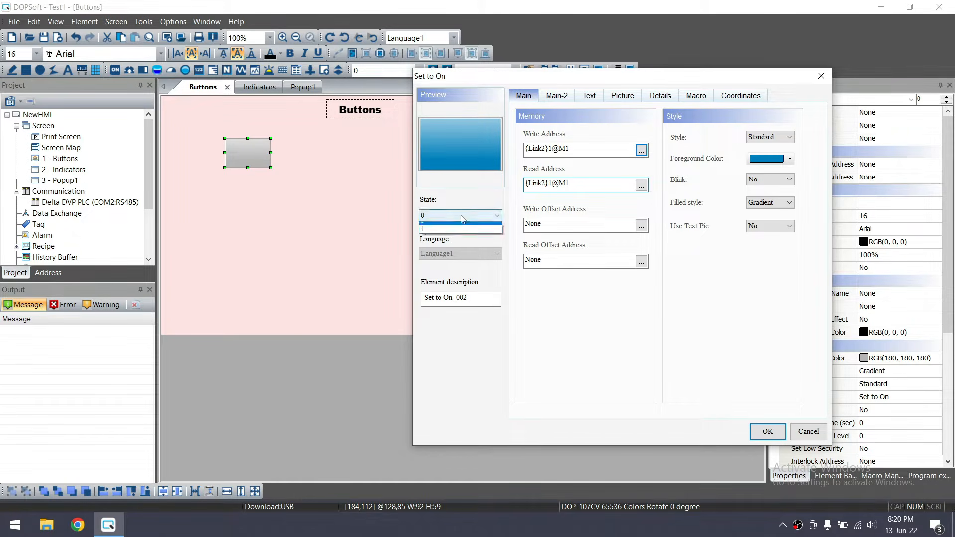
{"action": "left_click", "coordinate": [443, 235]}
{"action": "left_click", "coordinate": [573, 186]}
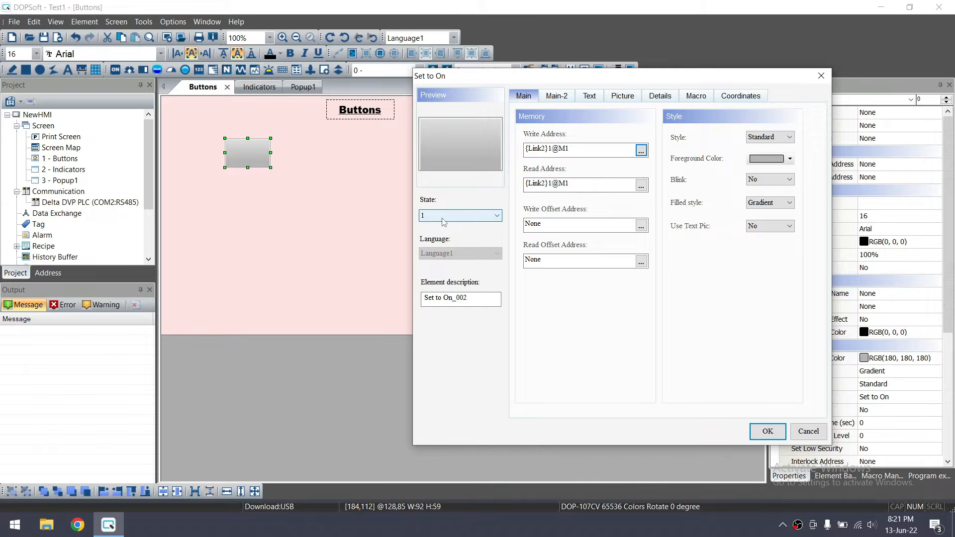
{"action": "left_click", "coordinate": [789, 159]}
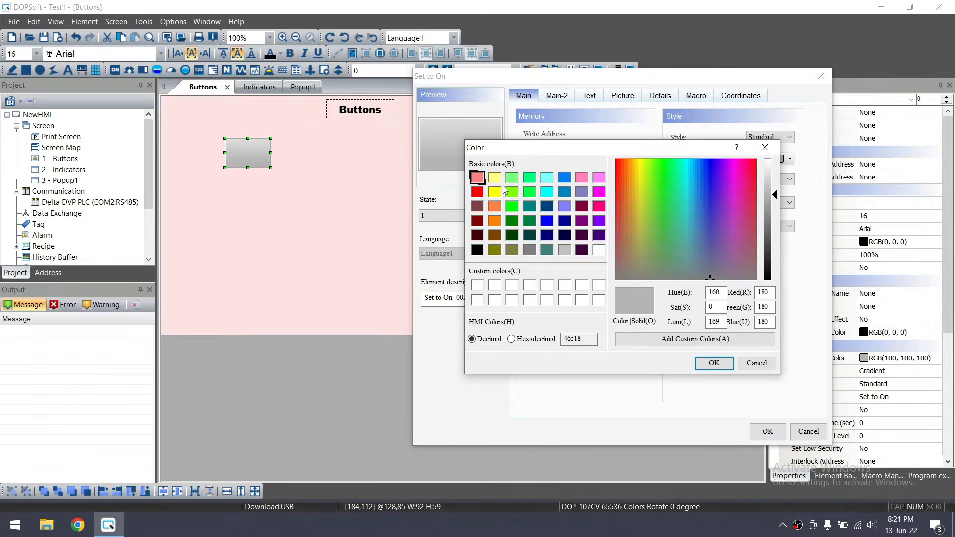
{"action": "left_click", "coordinate": [516, 191]}
{"action": "left_click", "coordinate": [713, 362]}
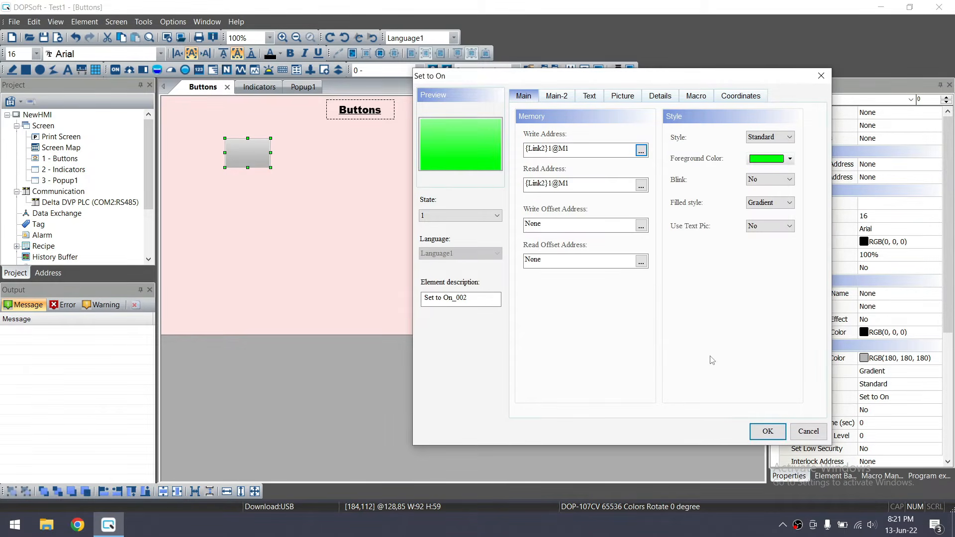
Set the state 0 foreground colour to light grey
{"action": "left_click", "coordinate": [457, 216]}
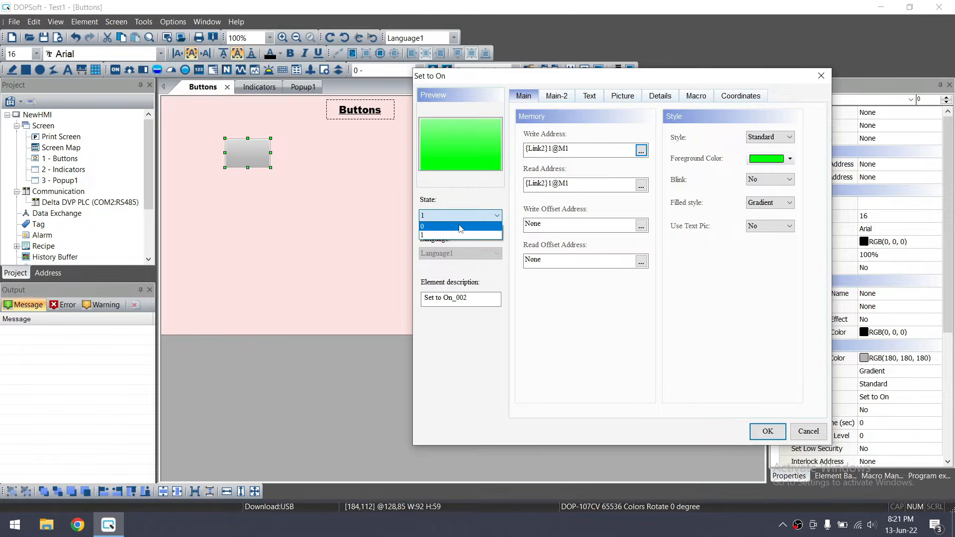
{"action": "left_click", "coordinate": [460, 226]}
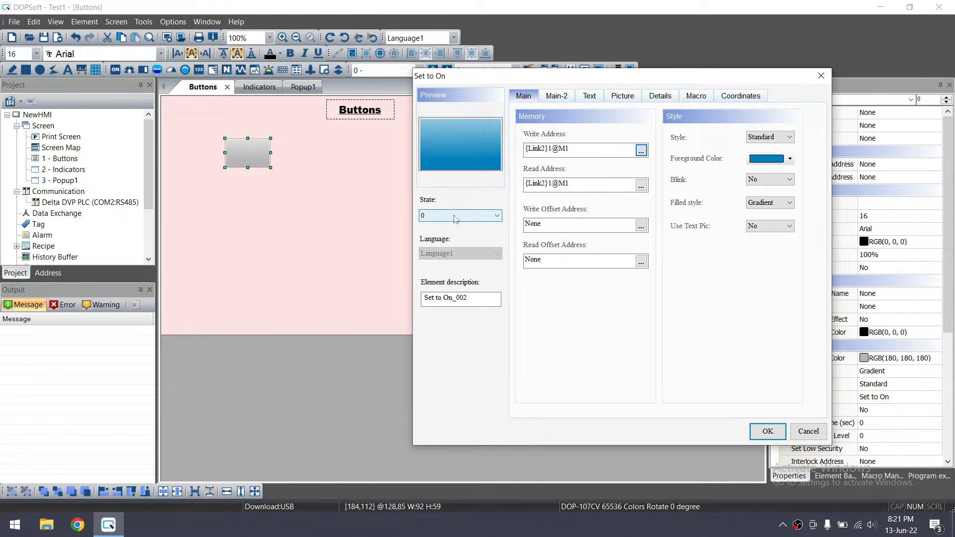
{"action": "left_click", "coordinate": [790, 158]}
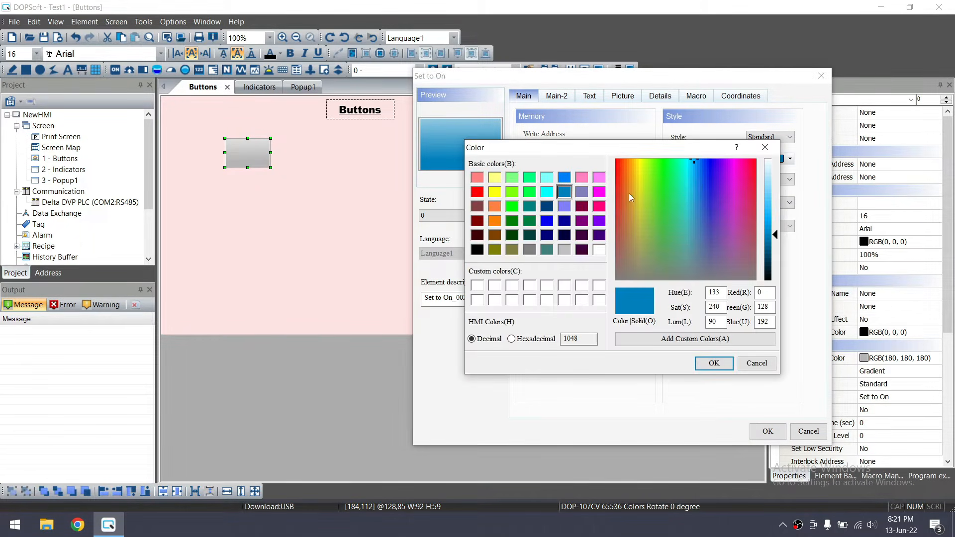
{"action": "left_click", "coordinate": [564, 249]}
{"action": "left_click", "coordinate": [713, 363]}
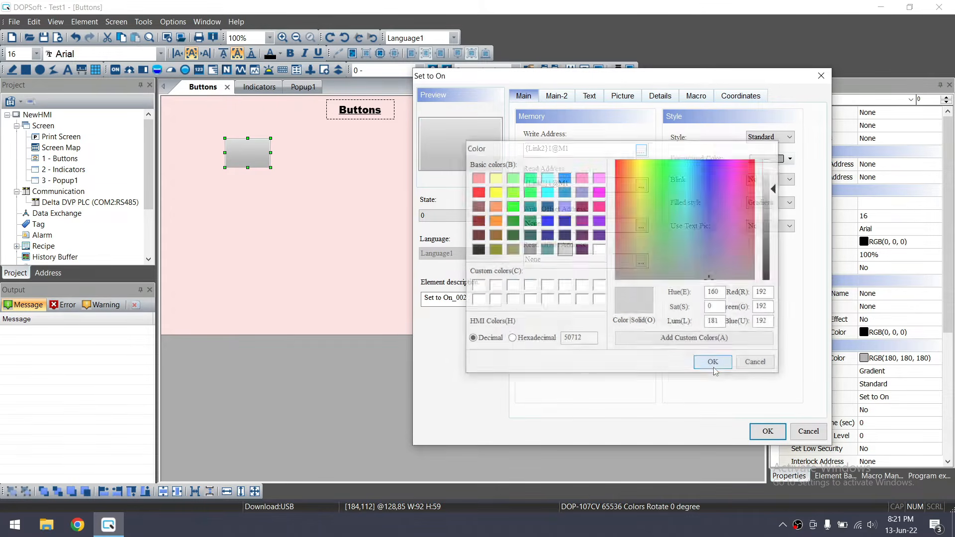
Check state 1's green colour and review the M1 write address
{"action": "left_click", "coordinate": [461, 216]}
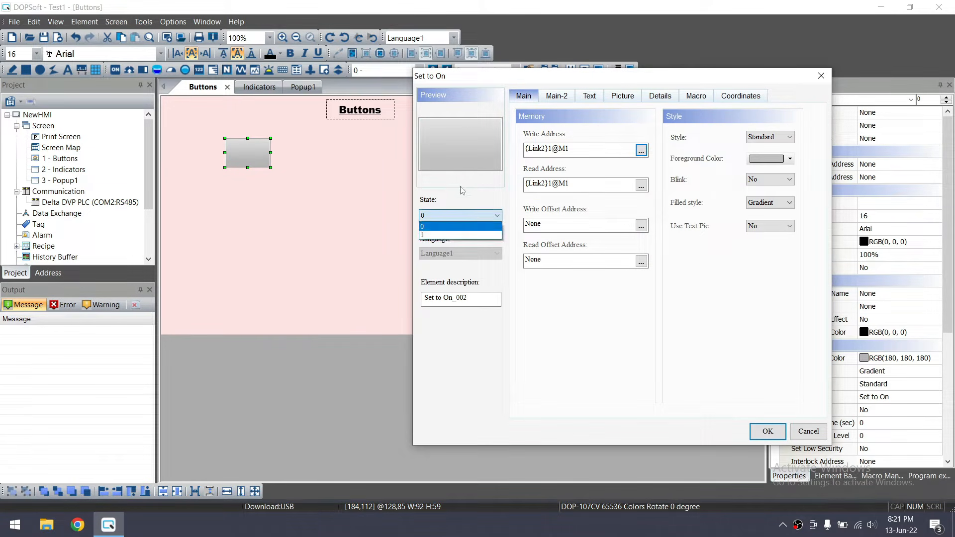
{"action": "left_click", "coordinate": [460, 235]}
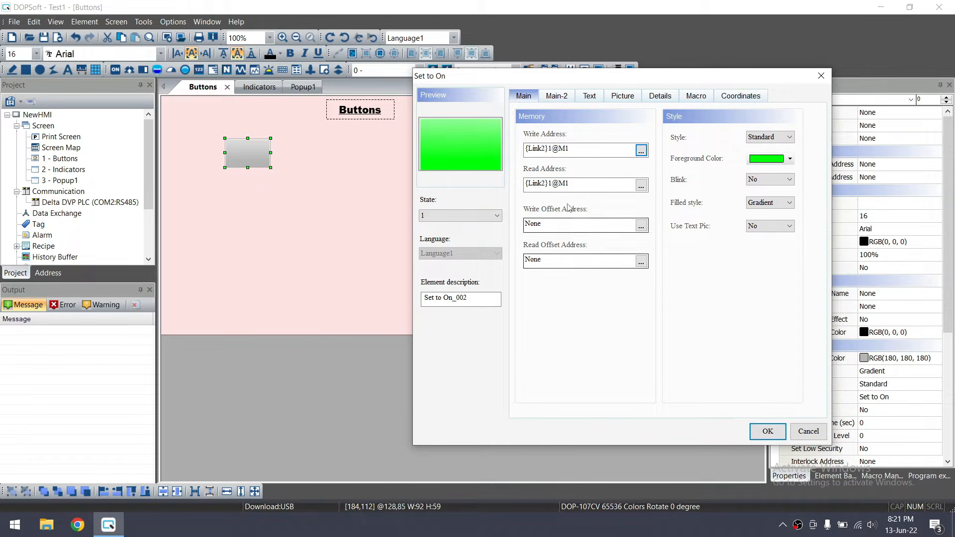
{"action": "left_click_drag", "start_coordinate": [571, 149], "coordinate": [567, 148]}
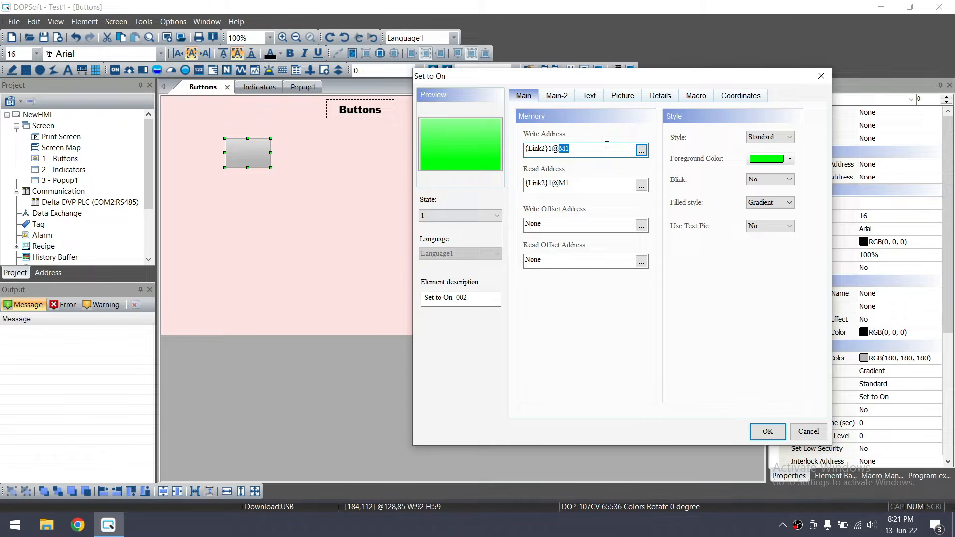
{"action": "left_click", "coordinate": [571, 151]}
{"action": "double_click", "coordinate": [572, 151]}
{"action": "left_click", "coordinate": [571, 147]}
{"action": "left_click", "coordinate": [590, 156]}
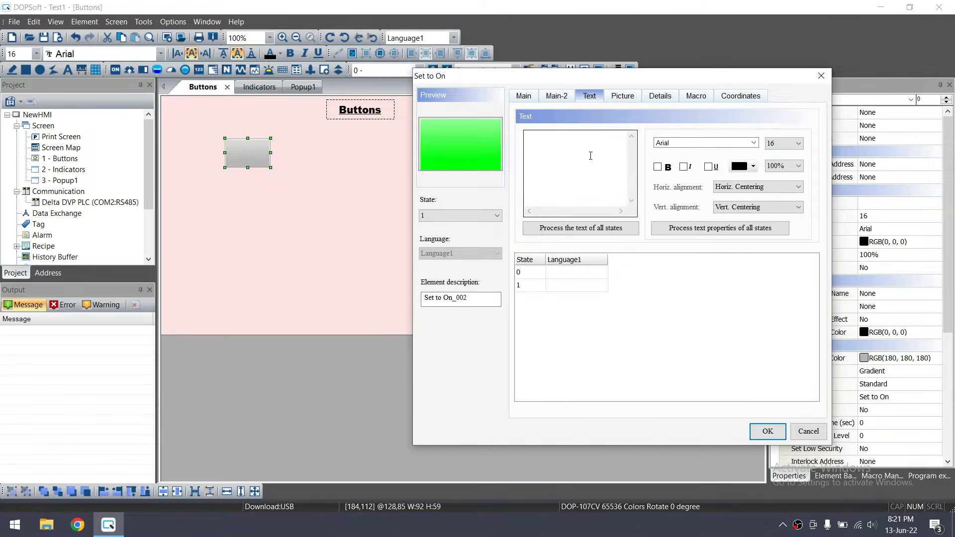
Enter the button labels: OFF for state 0 and ON for state 1
{"action": "left_click", "coordinate": [478, 215]}
{"action": "left_click", "coordinate": [574, 162]}
{"action": "type", "text": "OFF"}
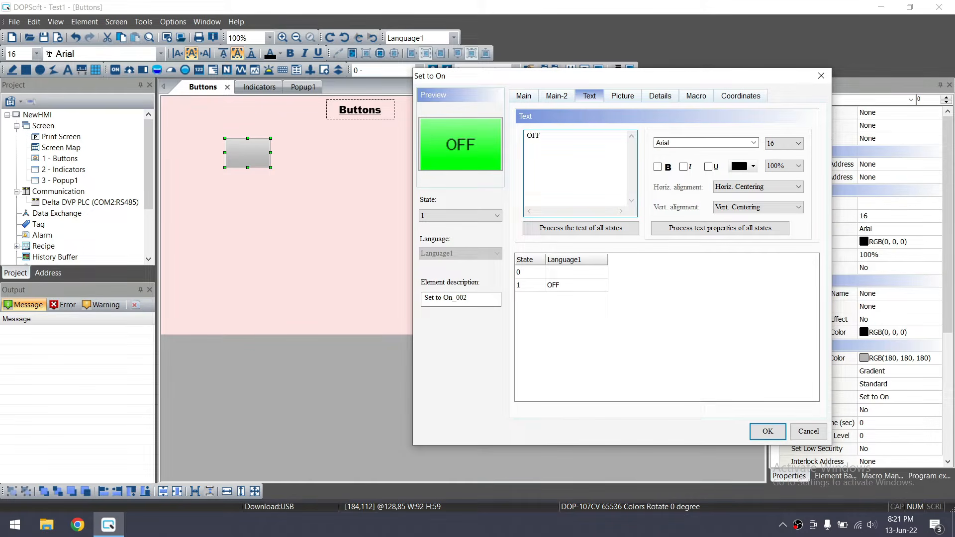
{"action": "double_click", "coordinate": [568, 285]}
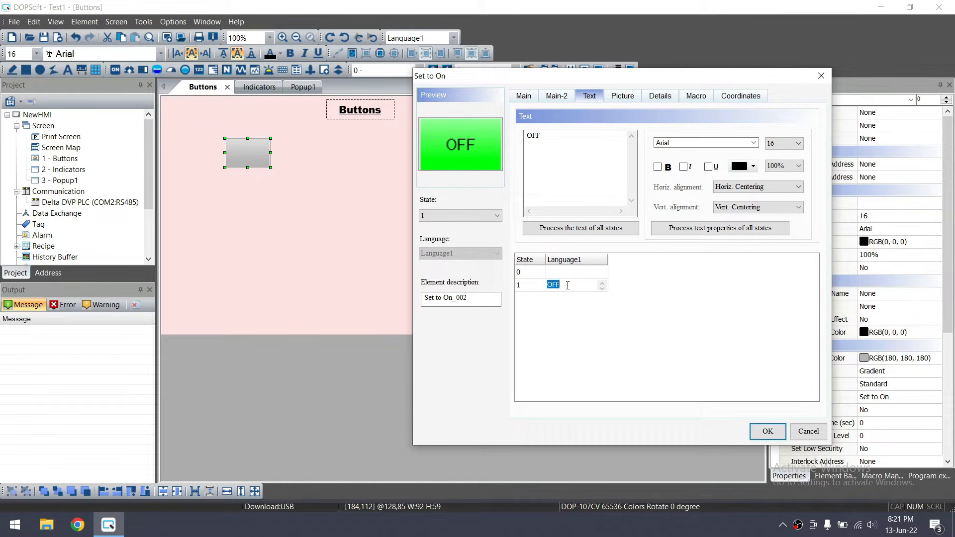
{"action": "type", "text": "ON"}
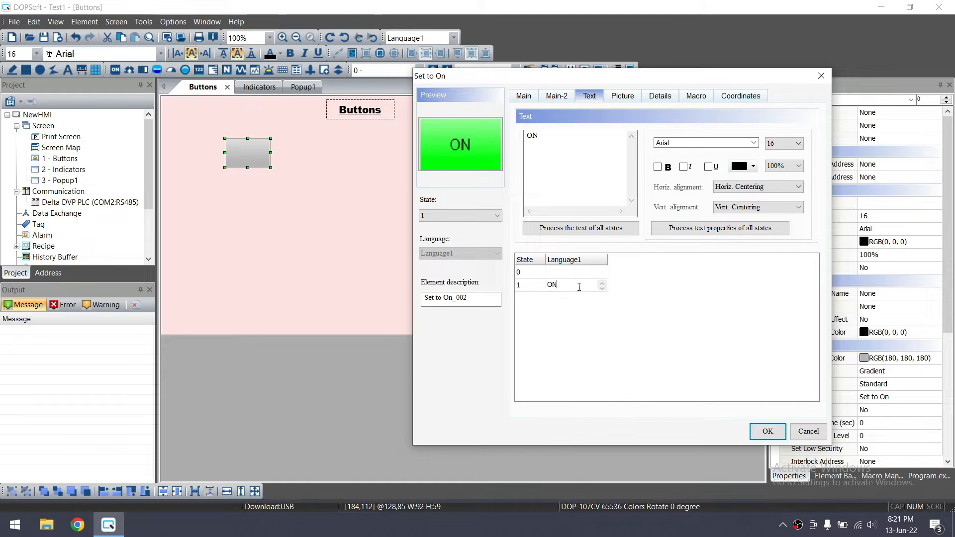
{"action": "left_click", "coordinate": [570, 273]}
{"action": "type", "text": "OFF"}
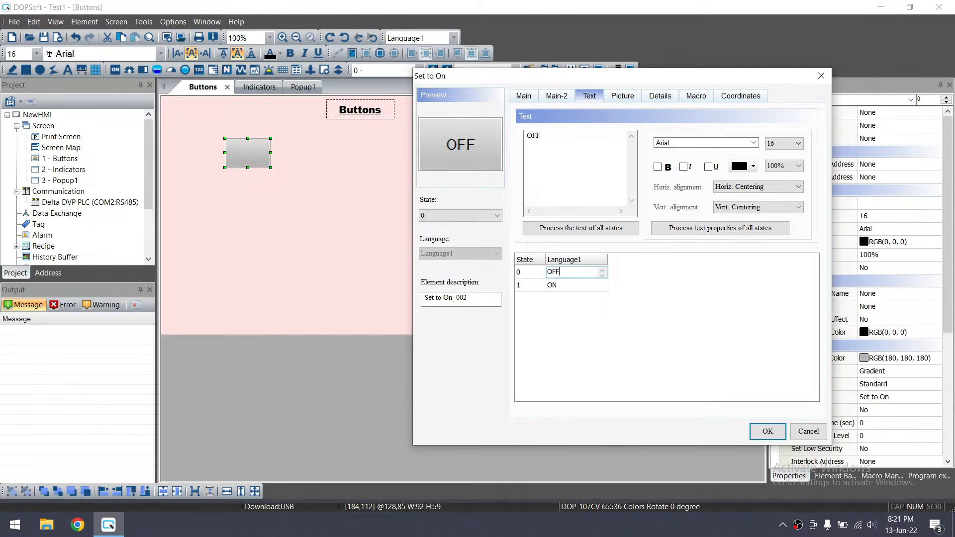
{"action": "left_click", "coordinate": [564, 285]}
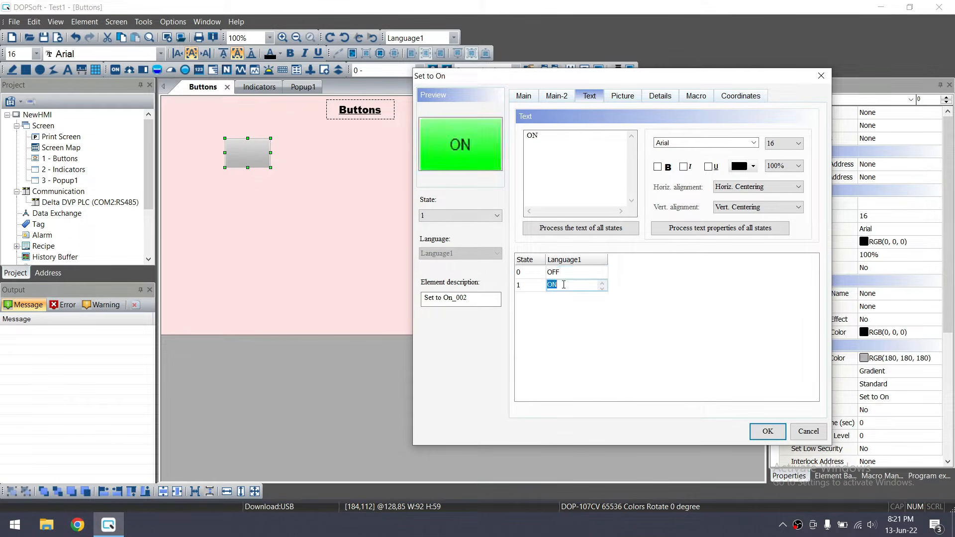
{"action": "left_click", "coordinate": [568, 271]}
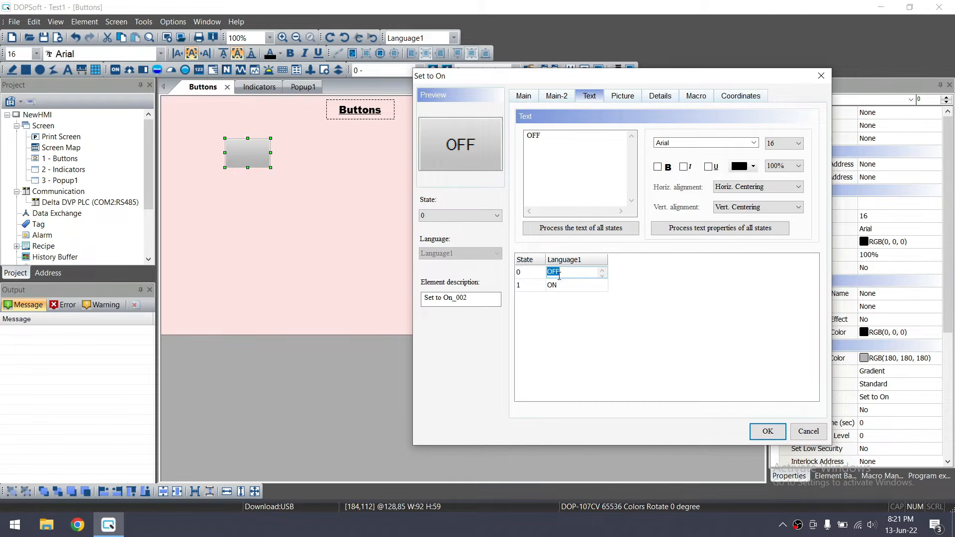
Make the OFF label bold, size 20, in red
{"action": "left_click", "coordinate": [659, 167]}
{"action": "left_click", "coordinate": [798, 144]}
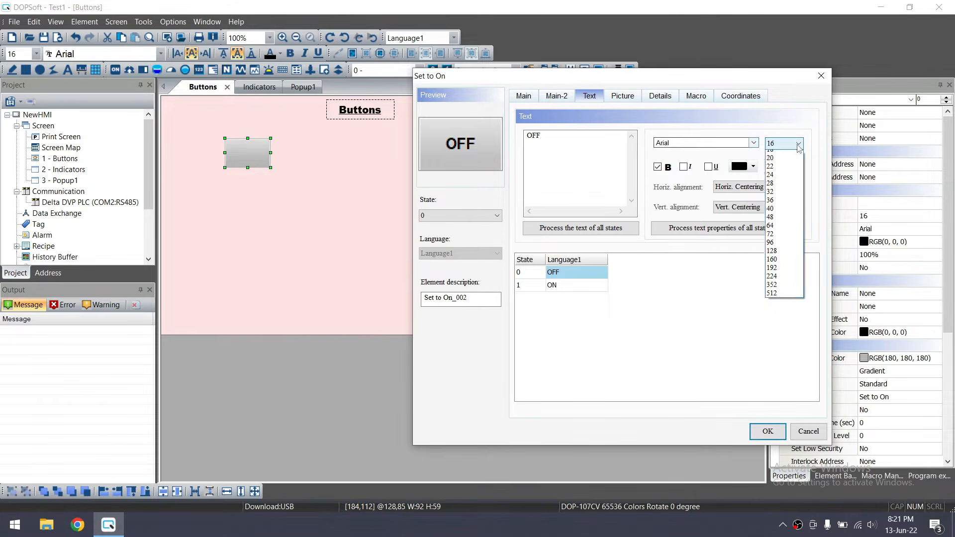
{"action": "left_click", "coordinate": [781, 207]}
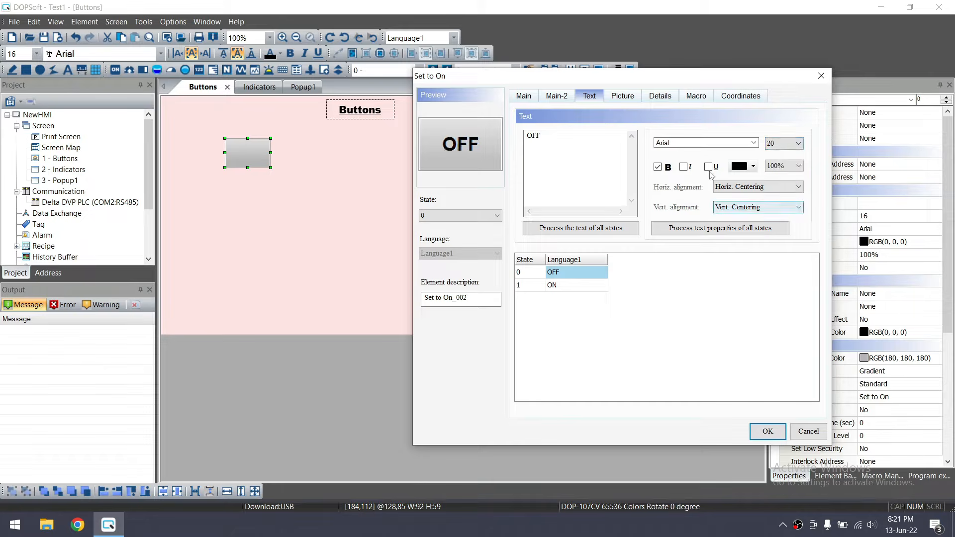
{"action": "left_click", "coordinate": [752, 168]}
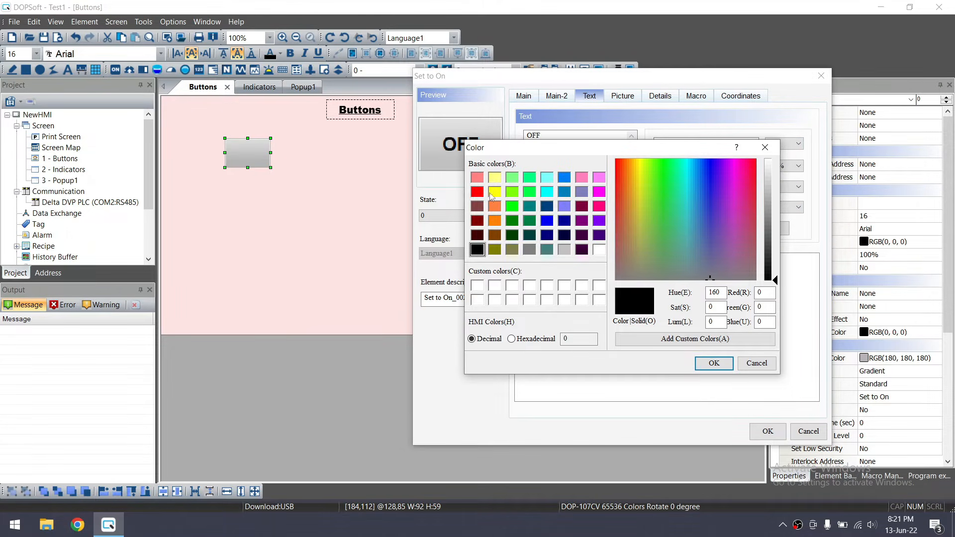
{"action": "left_click", "coordinate": [478, 193]}
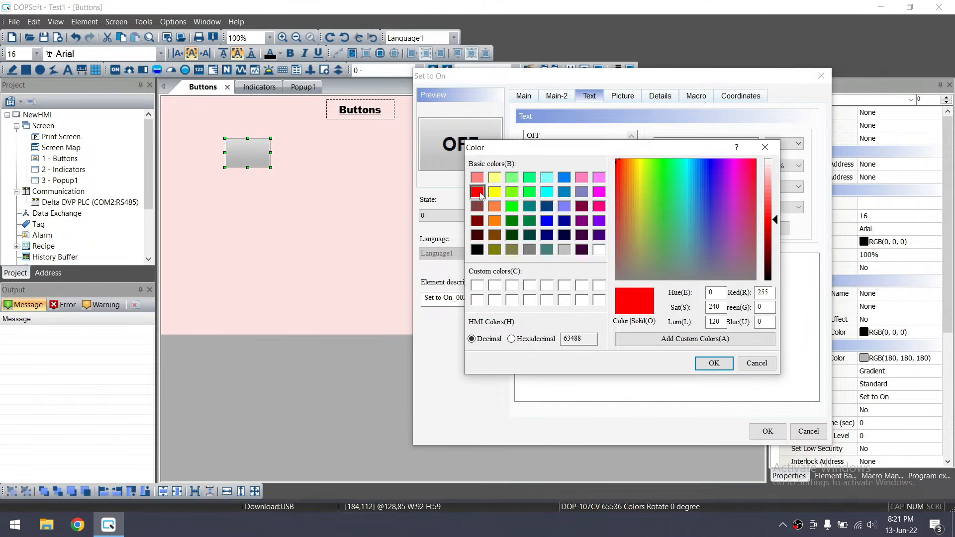
{"action": "left_click", "coordinate": [705, 363]}
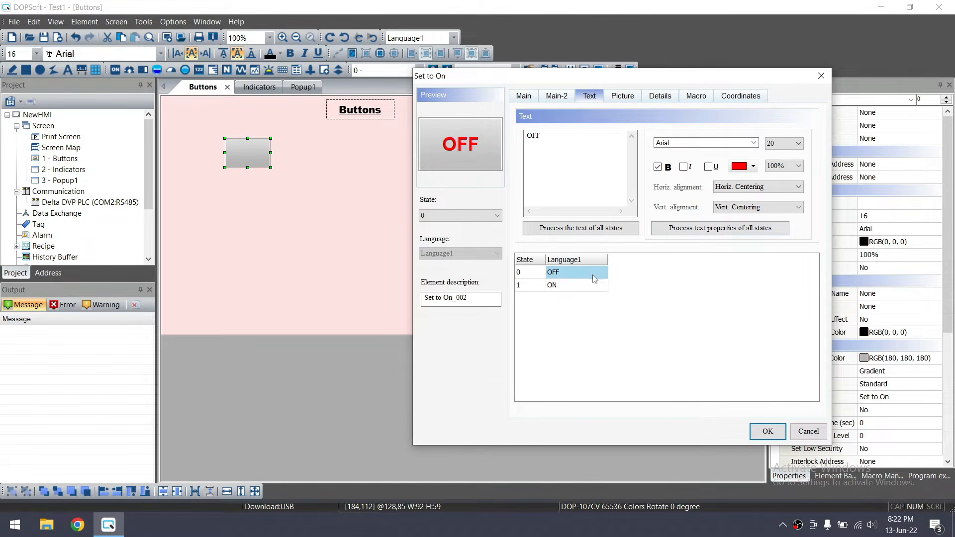
Make the ON label bold, size 20, in blue, then preview the ON state
{"action": "left_click", "coordinate": [587, 287]}
{"action": "left_click", "coordinate": [754, 168]}
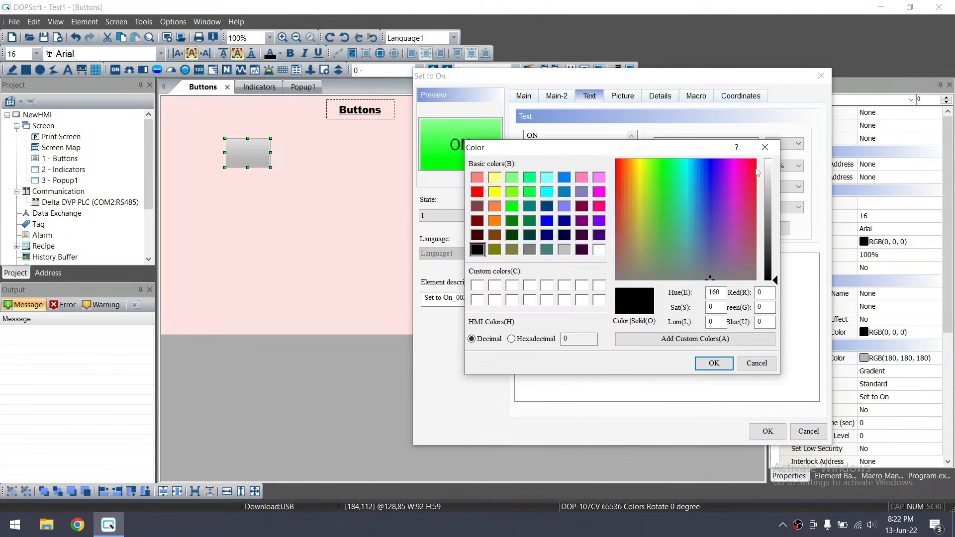
{"action": "left_click", "coordinate": [547, 220]}
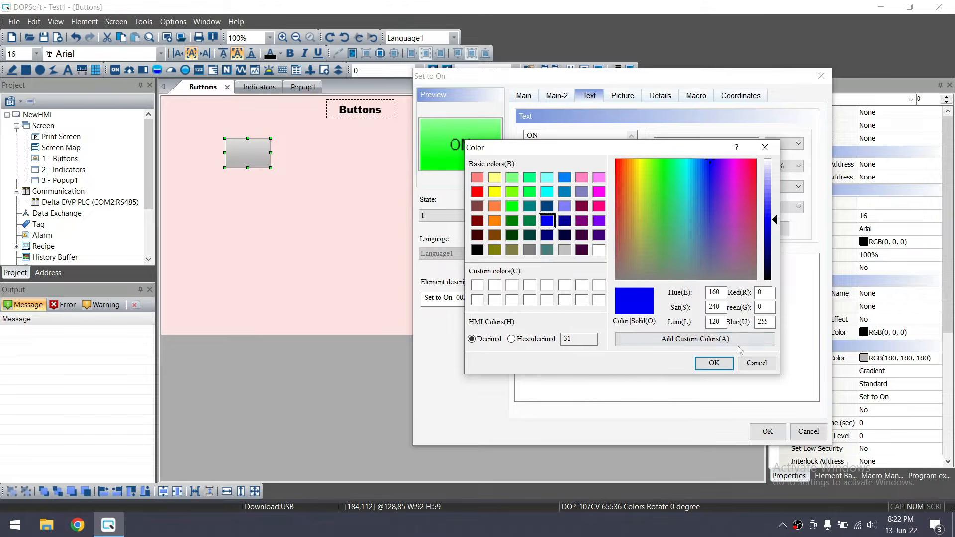
{"action": "left_click", "coordinate": [713, 362]}
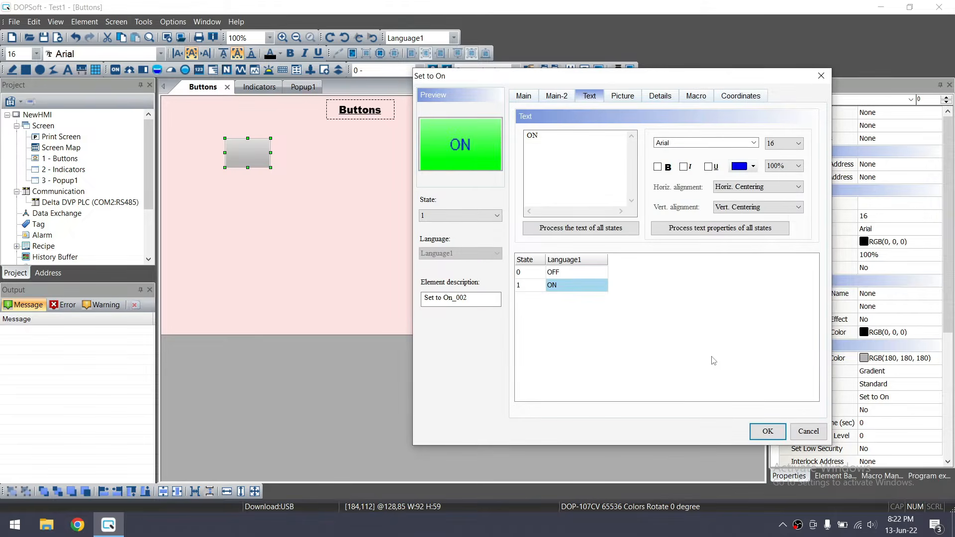
{"action": "left_click", "coordinate": [786, 144]}
{"action": "left_click", "coordinate": [779, 206]}
{"action": "left_click", "coordinate": [658, 166]}
{"action": "left_click", "coordinate": [767, 431]}
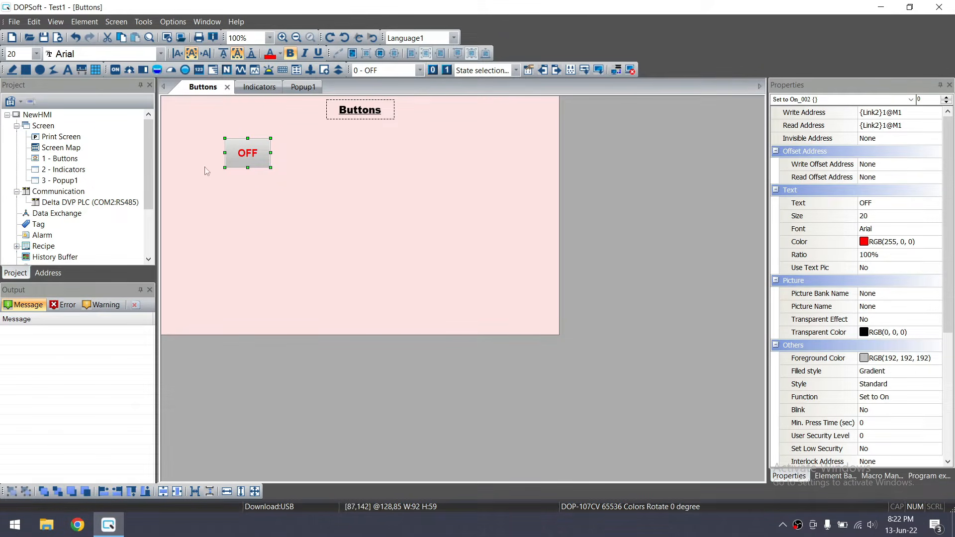
{"action": "left_click", "coordinate": [446, 69]}
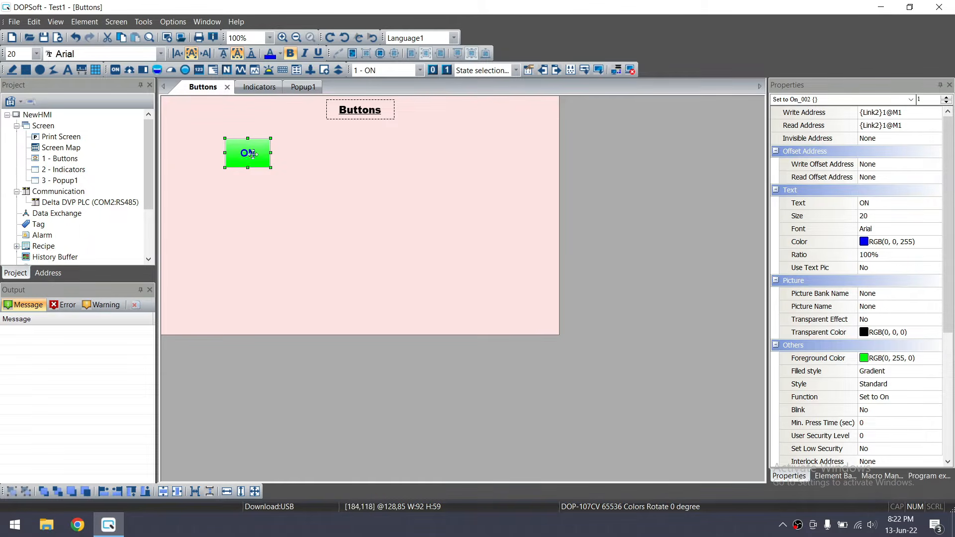
Resize the OFF button to 101×45 and paste a copy of the Buttons title left of it
{"action": "left_click", "coordinate": [433, 69]}
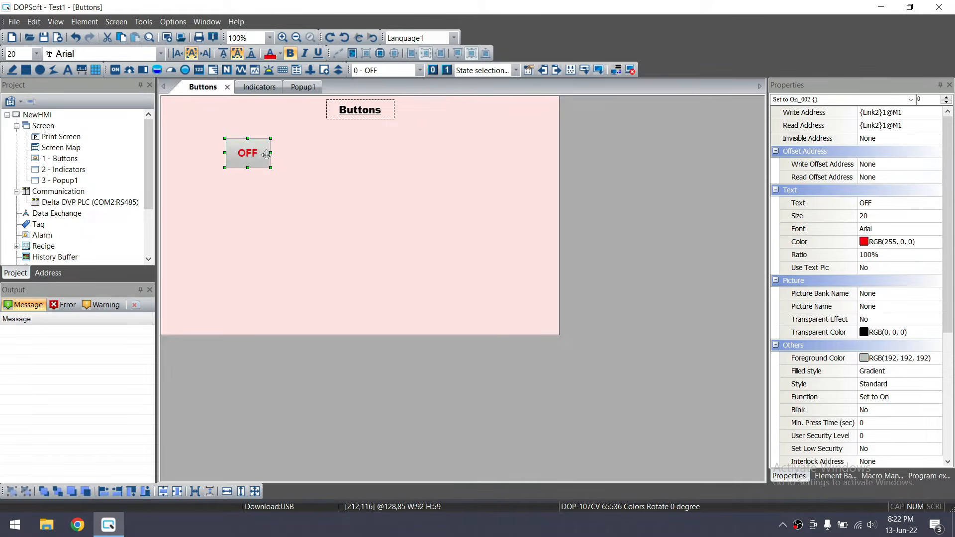
{"action": "left_click_drag", "start_coordinate": [272, 171], "coordinate": [254, 150]}
{"action": "left_click", "coordinate": [361, 110]}
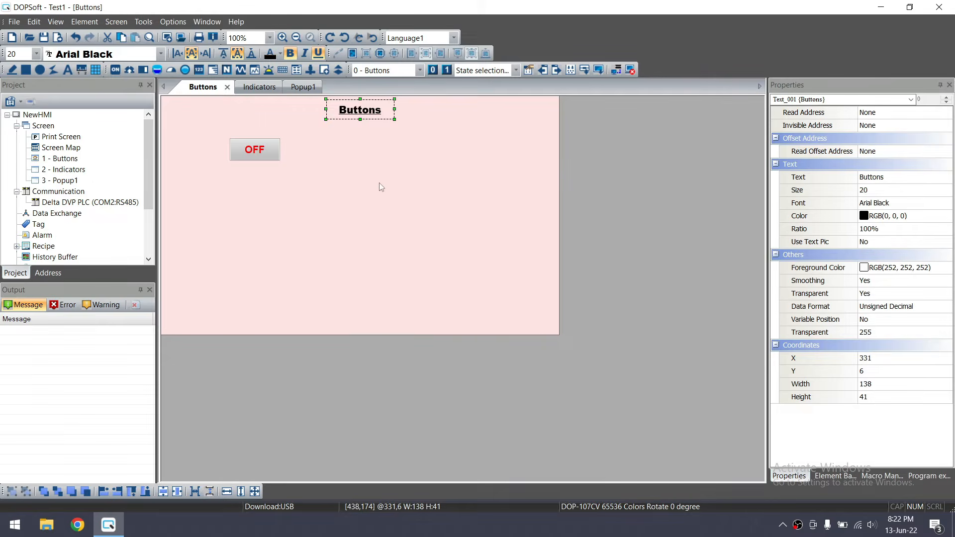
{"action": "key", "text": "ctrl+c"}
{"action": "key", "text": "ctrl+v"}
{"action": "left_click_drag", "start_coordinate": [383, 125], "coordinate": [290, 152]}
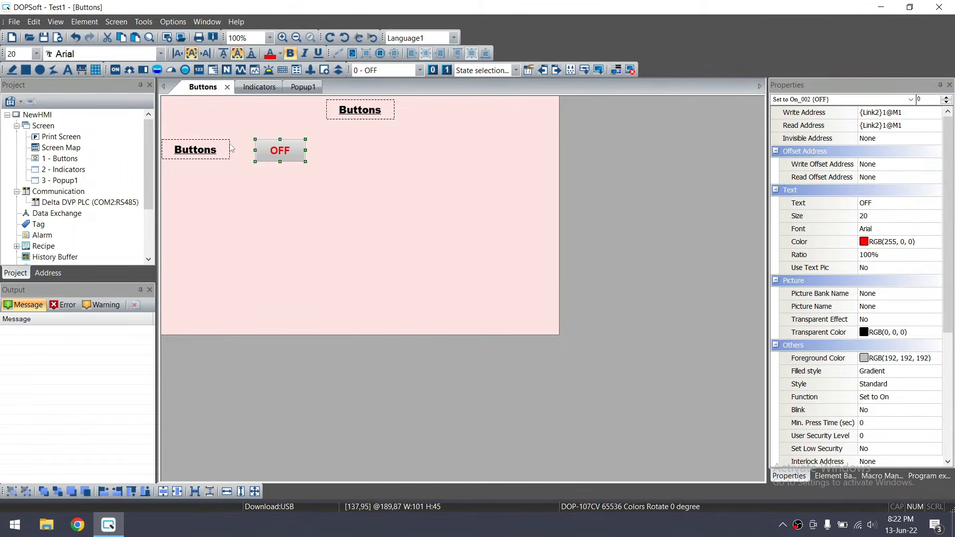
Format the copied label as plain 16-pt Arial, without bold or underline
{"action": "left_click", "coordinate": [202, 148]}
{"action": "left_click_drag", "start_coordinate": [203, 148], "coordinate": [211, 150]}
{"action": "double_click", "coordinate": [211, 150]}
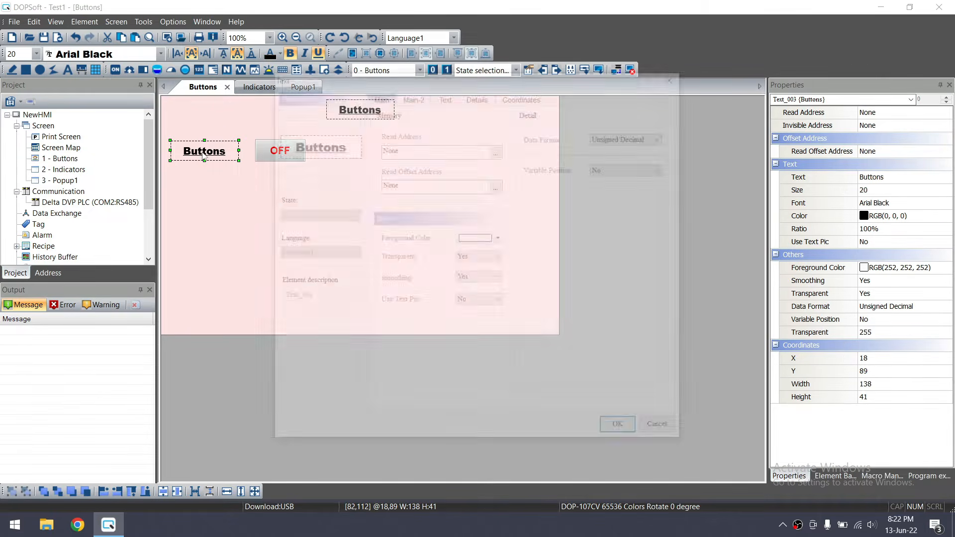
{"action": "left_click", "coordinate": [443, 95]}
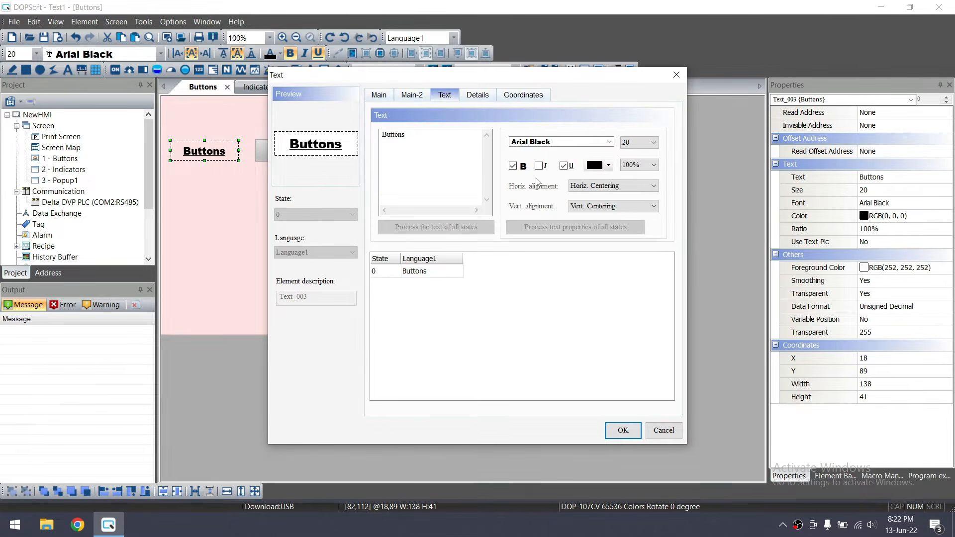
{"action": "left_click", "coordinate": [611, 143]}
{"action": "scroll", "coordinate": [572, 163], "scroll_direction": "up", "scroll_amount": 2}
{"action": "left_click", "coordinate": [572, 163]}
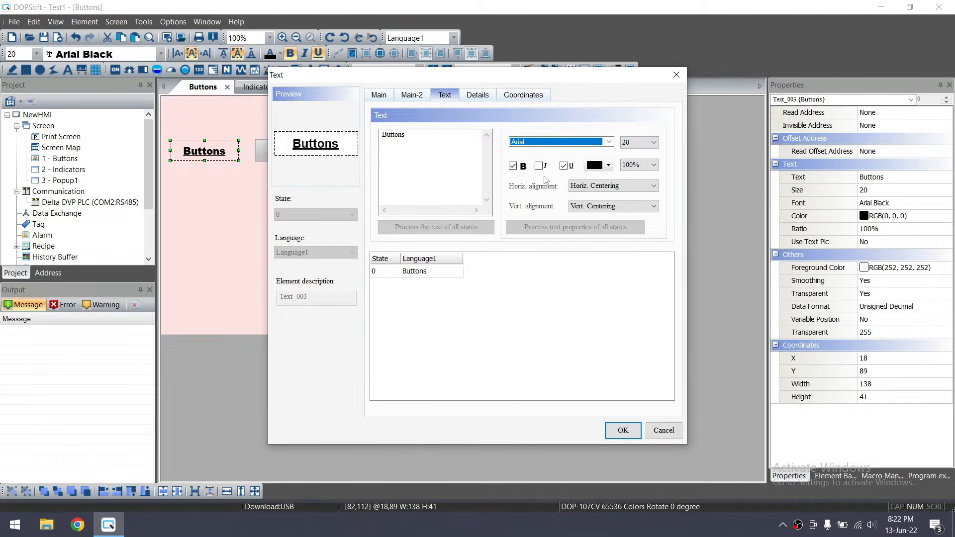
{"action": "left_click", "coordinate": [514, 166]}
{"action": "left_click", "coordinate": [564, 166]}
{"action": "left_click", "coordinate": [644, 143]}
{"action": "left_click", "coordinate": [639, 188]}
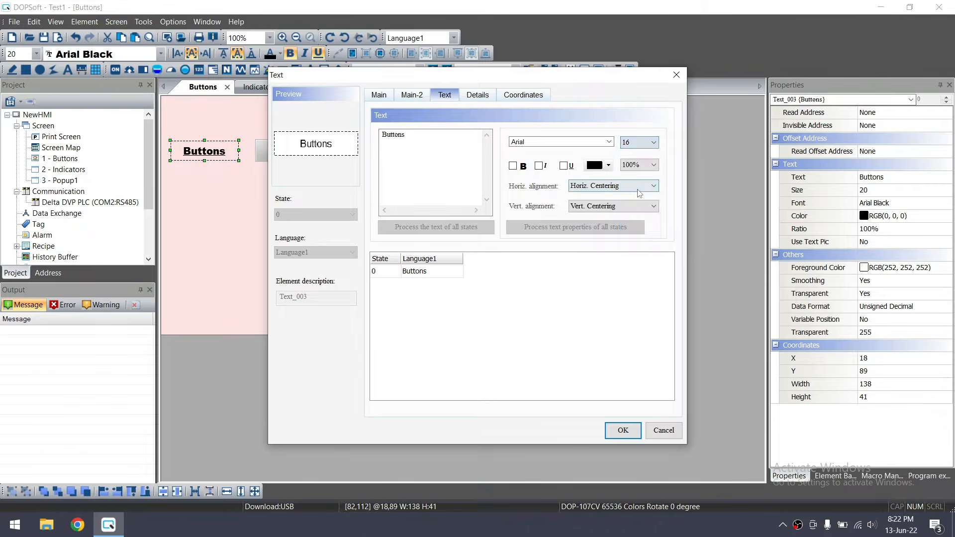
{"action": "left_click", "coordinate": [622, 430]}
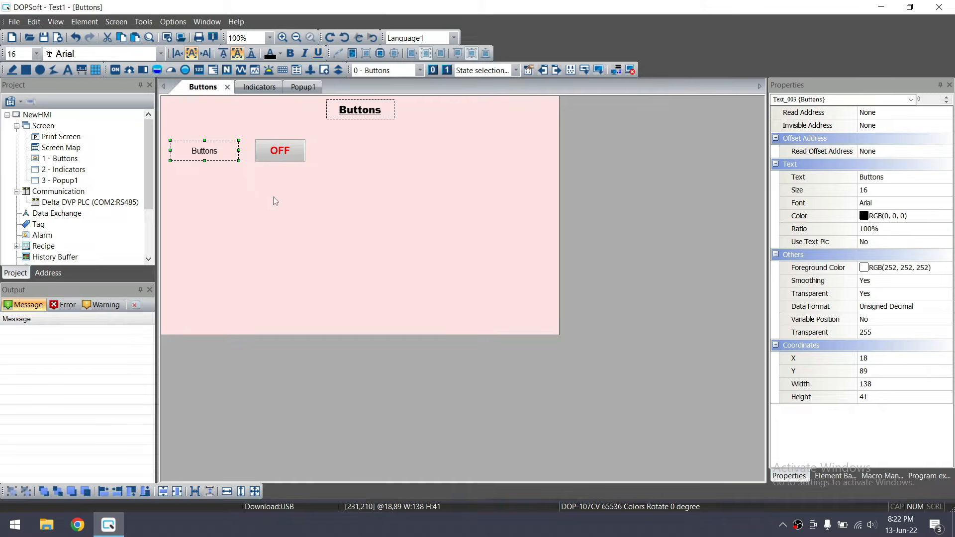
Change the copied label's text to 'Set To ON'
{"action": "double_click", "coordinate": [225, 157]}
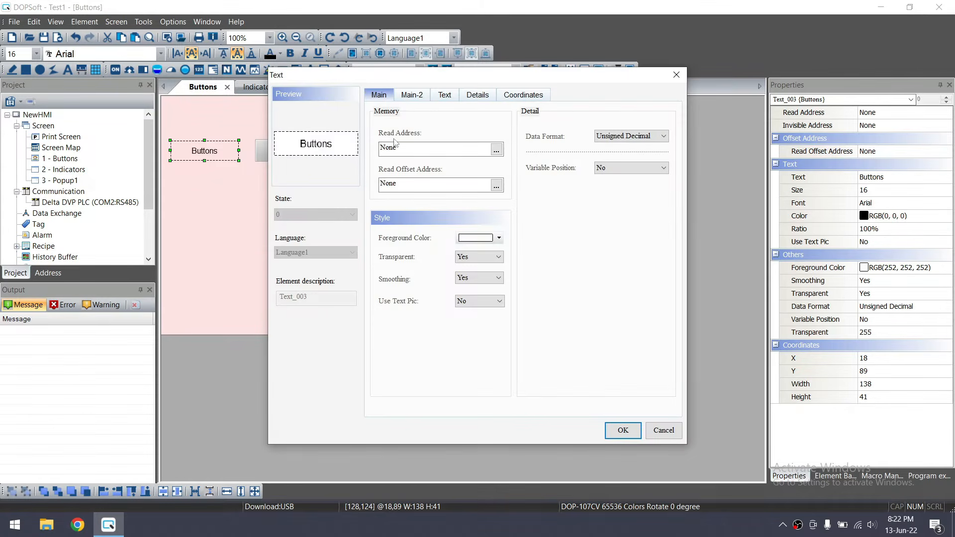
{"action": "left_click", "coordinate": [445, 94]}
{"action": "left_click_drag", "start_coordinate": [435, 144], "coordinate": [372, 135]}
{"action": "type", "text": "S"}
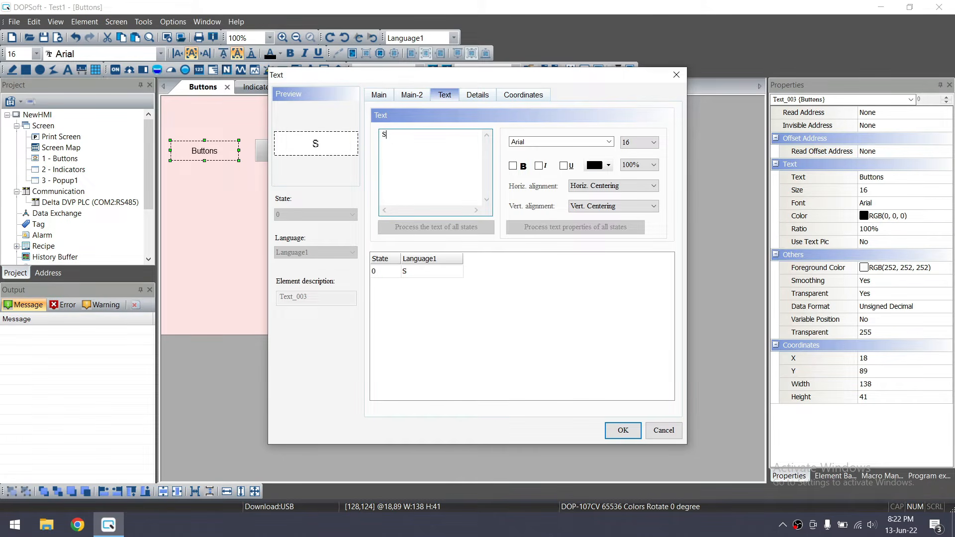
{"action": "type", "text": "et To ON"}
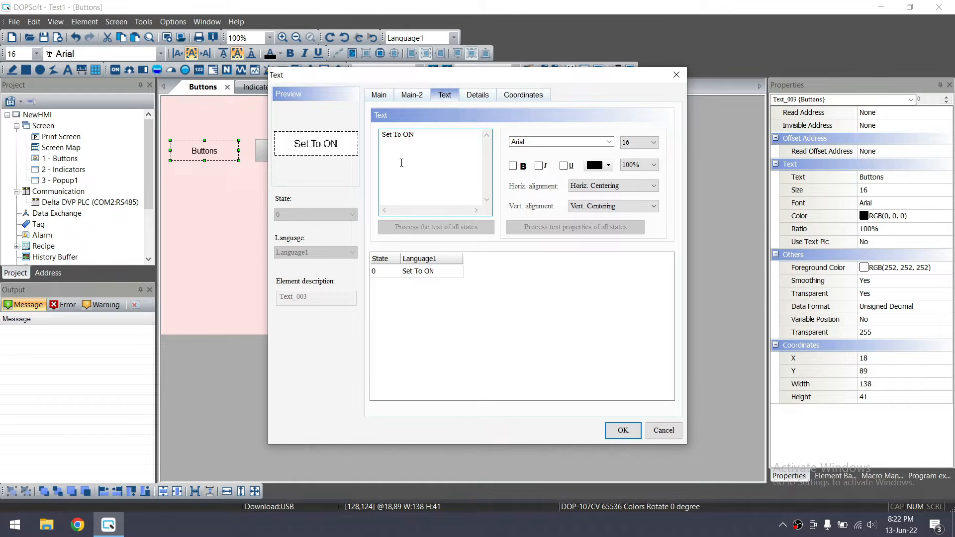
{"action": "left_click", "coordinate": [623, 430]}
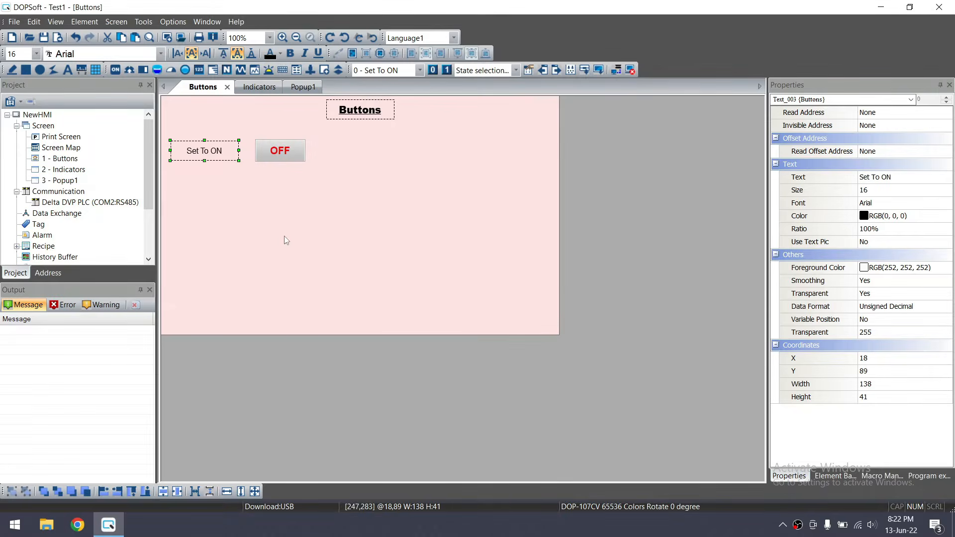
{"action": "left_click", "coordinate": [288, 152], "text": "ctrl"}
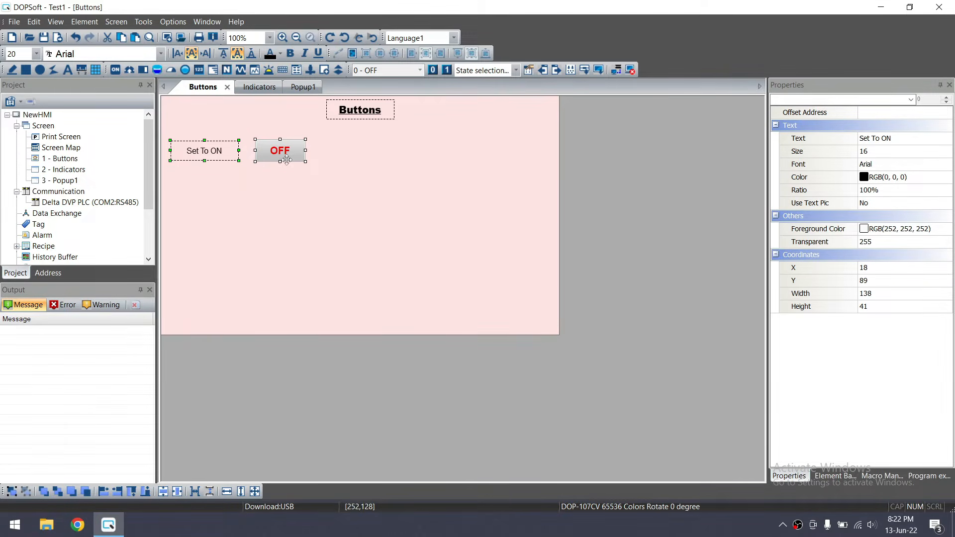
{"action": "left_click", "coordinate": [278, 174]}
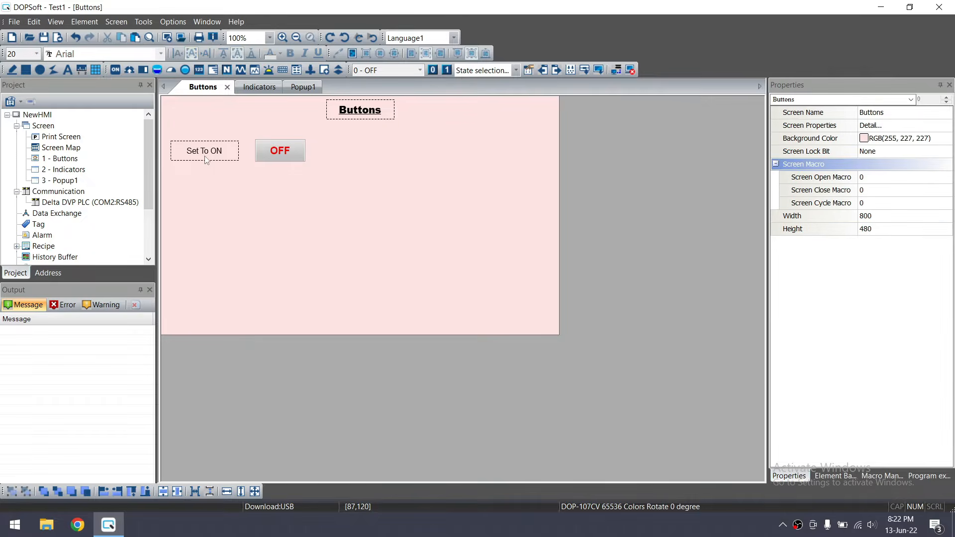
{"action": "left_click", "coordinate": [204, 156]}
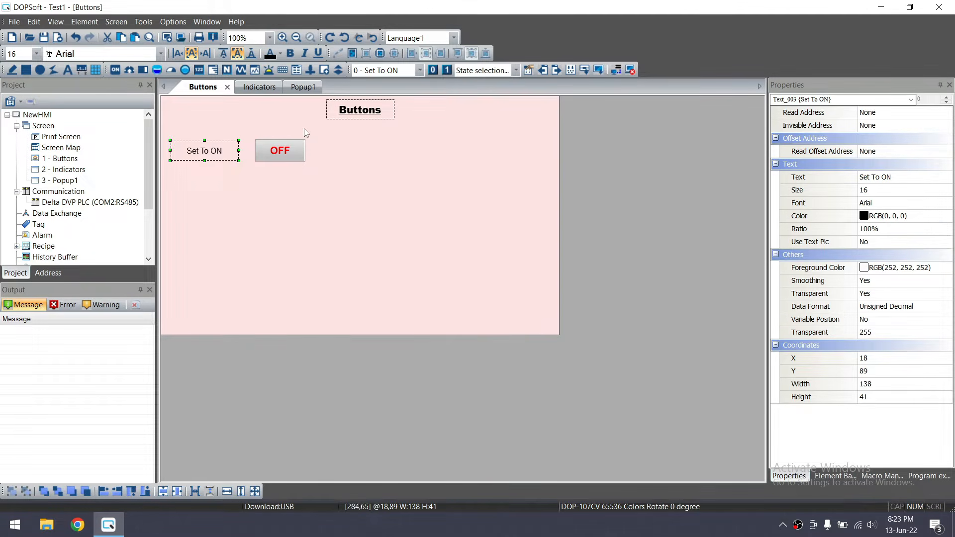
{"action": "left_click", "coordinate": [36, 54]}
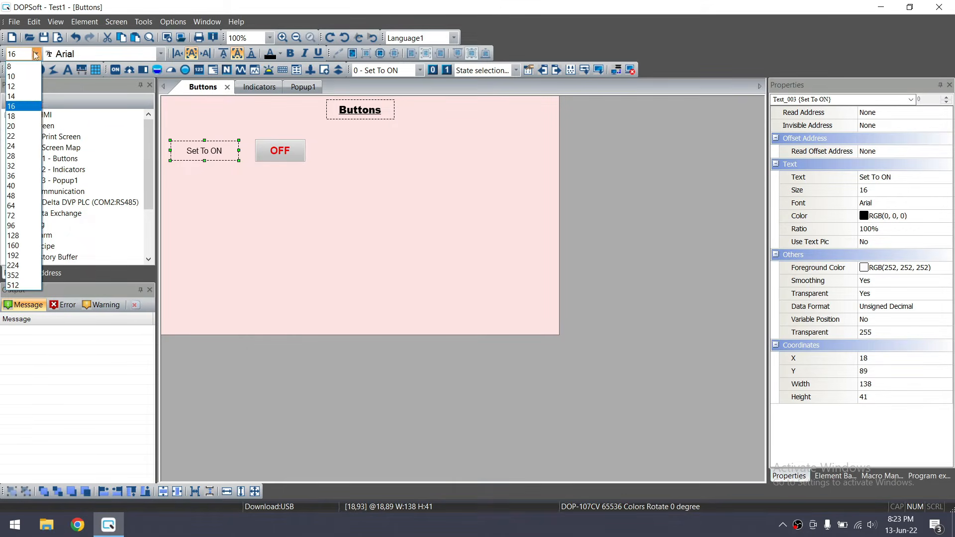
{"action": "left_click", "coordinate": [29, 119]}
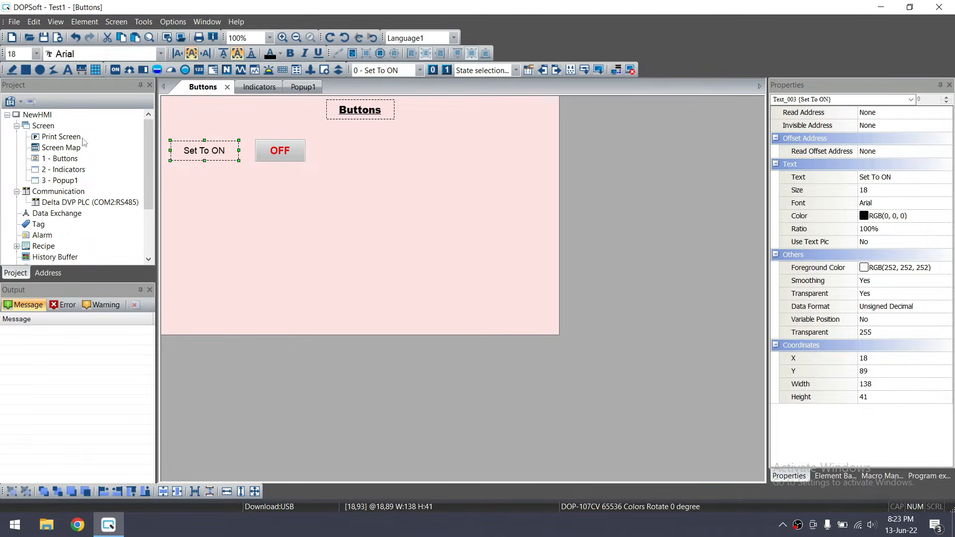
{"action": "left_click", "coordinate": [160, 54]}
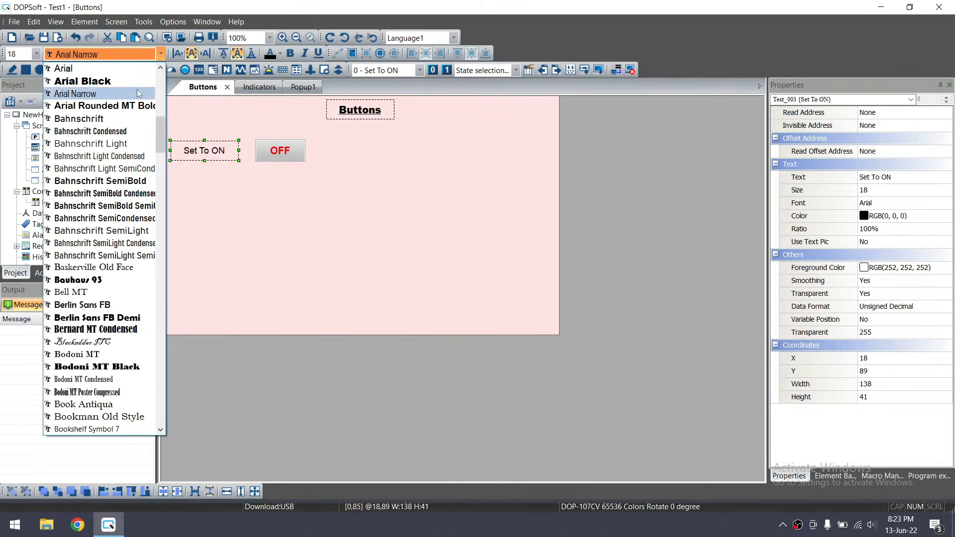
{"action": "left_click", "coordinate": [136, 93]}
{"action": "left_click", "coordinate": [152, 55]}
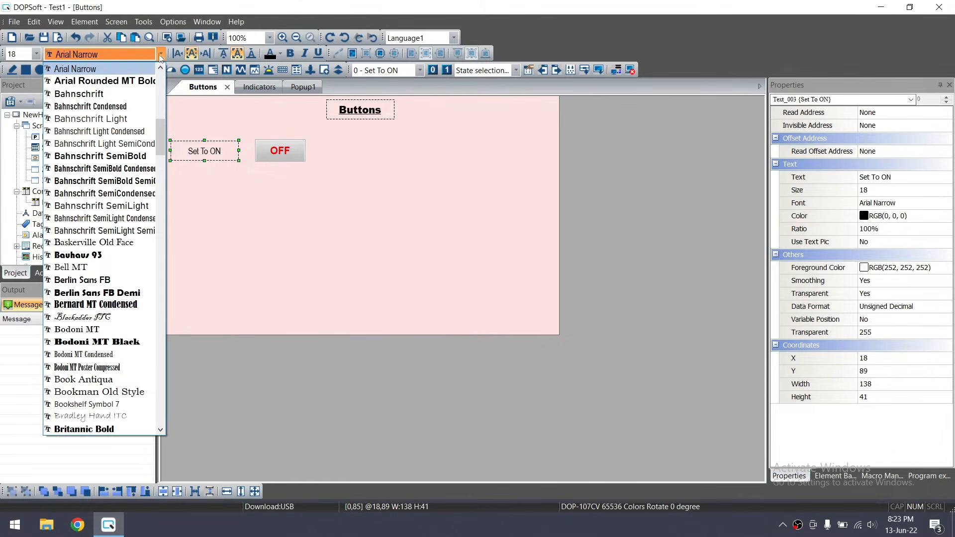
{"action": "scroll", "coordinate": [120, 100], "scroll_direction": "up", "scroll_amount": 2}
{"action": "left_click", "coordinate": [105, 118]}
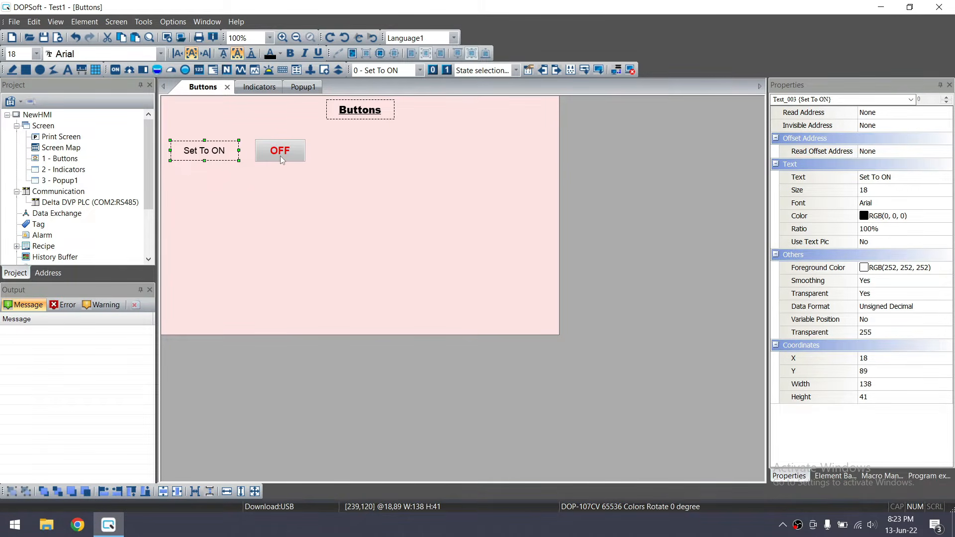
{"action": "left_click", "coordinate": [282, 189]}
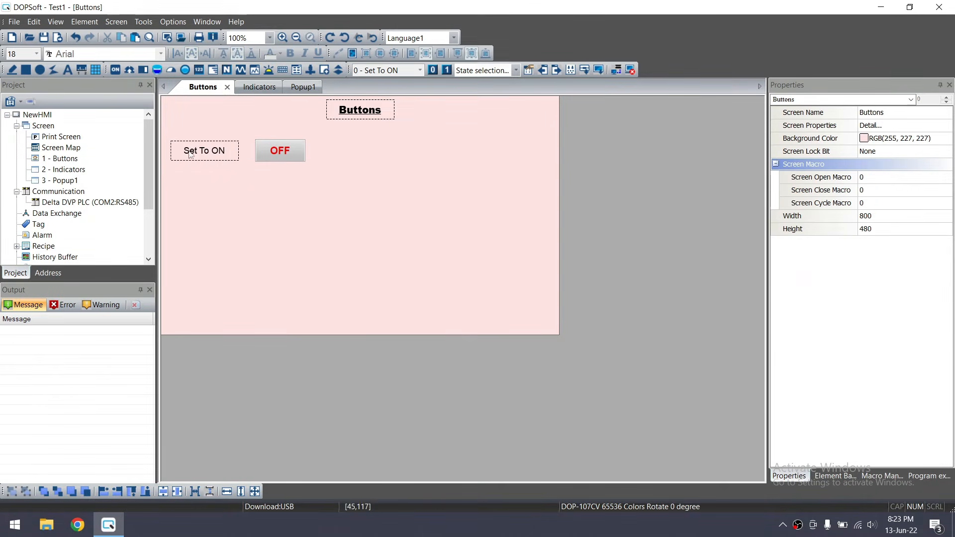
{"action": "left_click_drag", "start_coordinate": [340, 185], "coordinate": [166, 128]}
{"action": "left_click", "coordinate": [342, 261]}
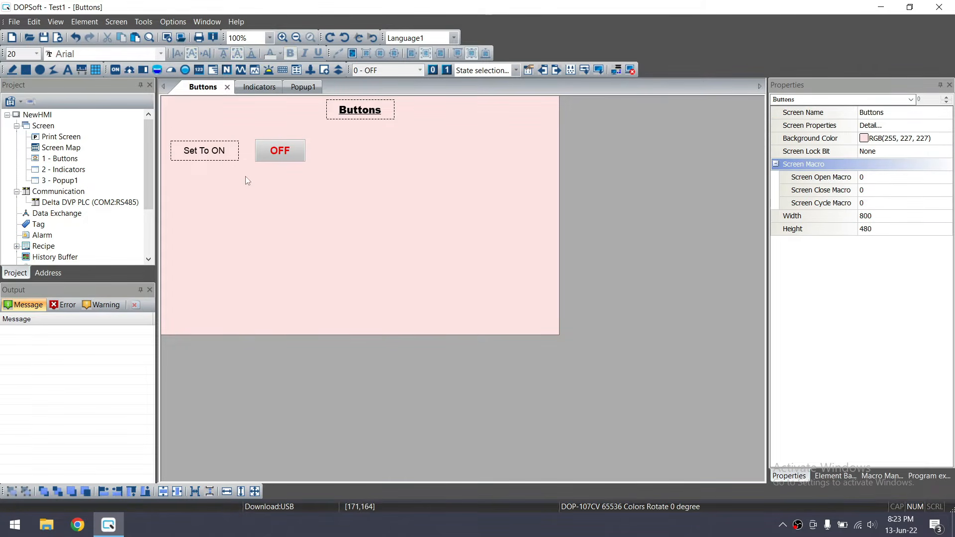
{"action": "left_click", "coordinate": [219, 156]}
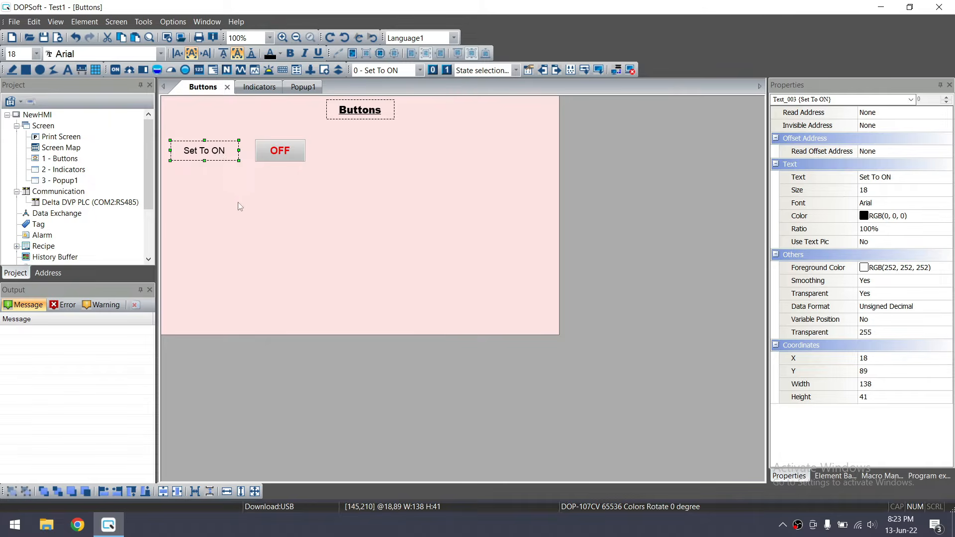
{"action": "left_click", "coordinate": [276, 158], "text": "ctrl"}
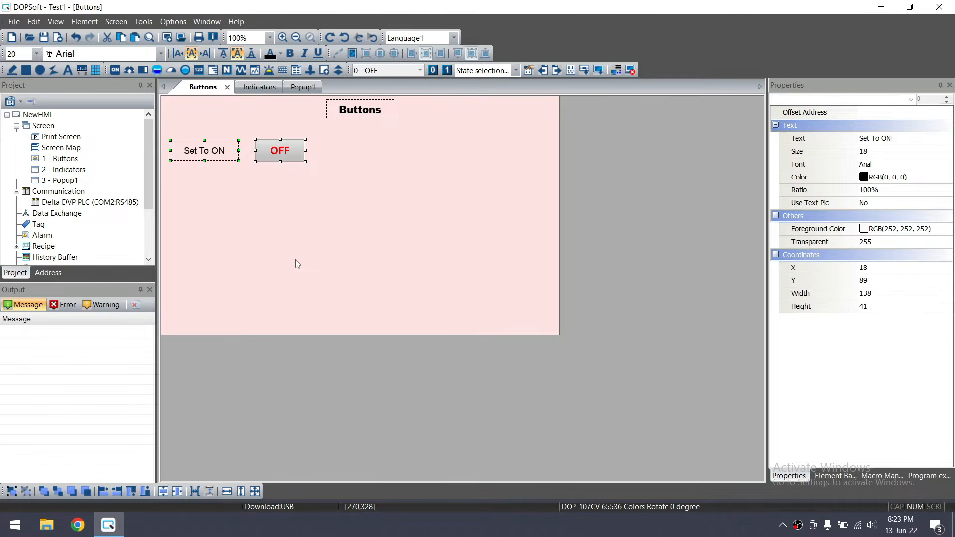
{"action": "left_click", "coordinate": [303, 241]}
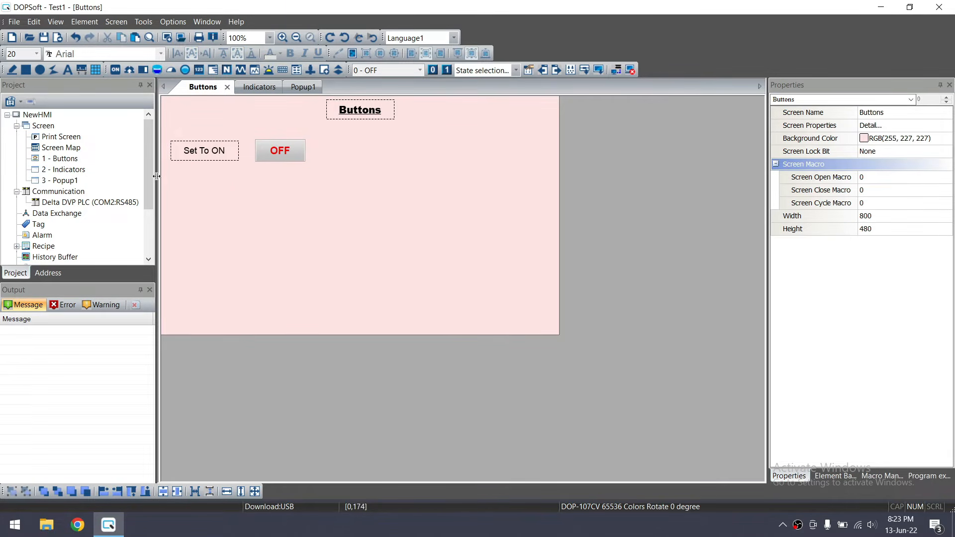
{"action": "left_click", "coordinate": [190, 157]}
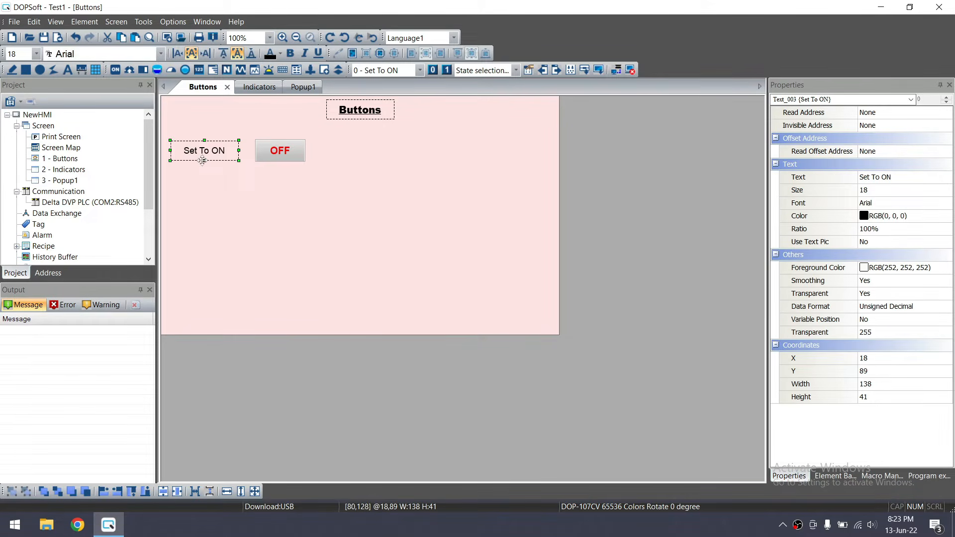
{"action": "left_click", "coordinate": [277, 151], "text": "ctrl"}
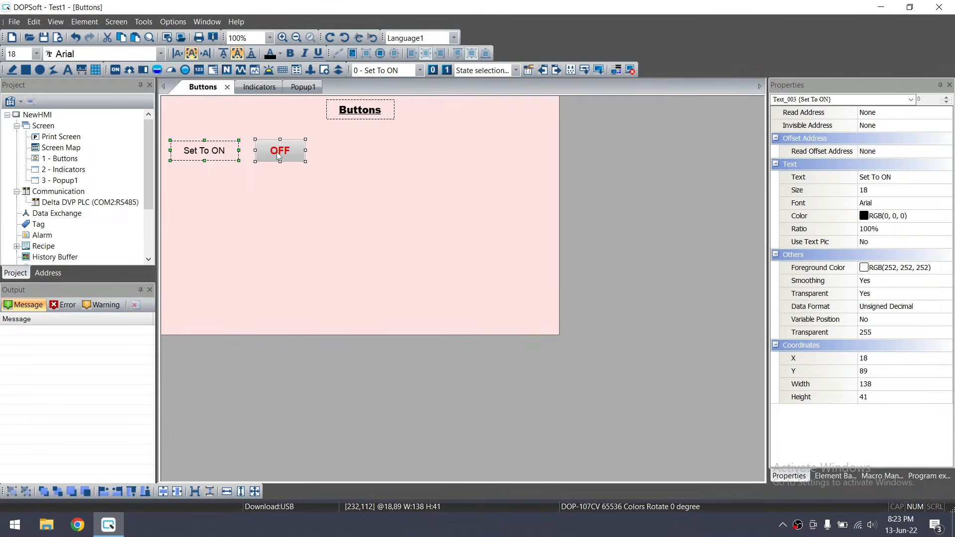
{"action": "left_click", "coordinate": [369, 109], "text": "ctrl"}
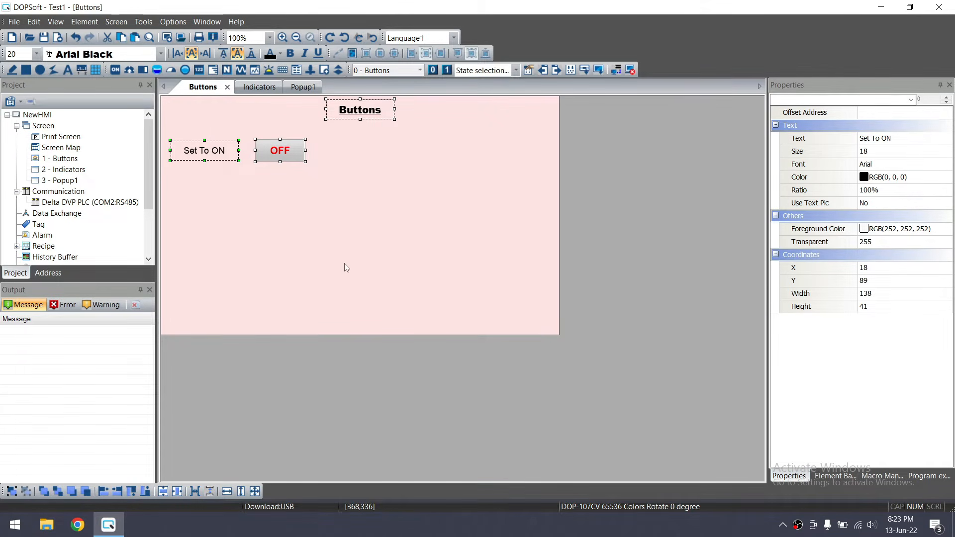
{"action": "left_click", "coordinate": [325, 259]}
{"action": "left_click_drag", "start_coordinate": [165, 130], "coordinate": [412, 225]}
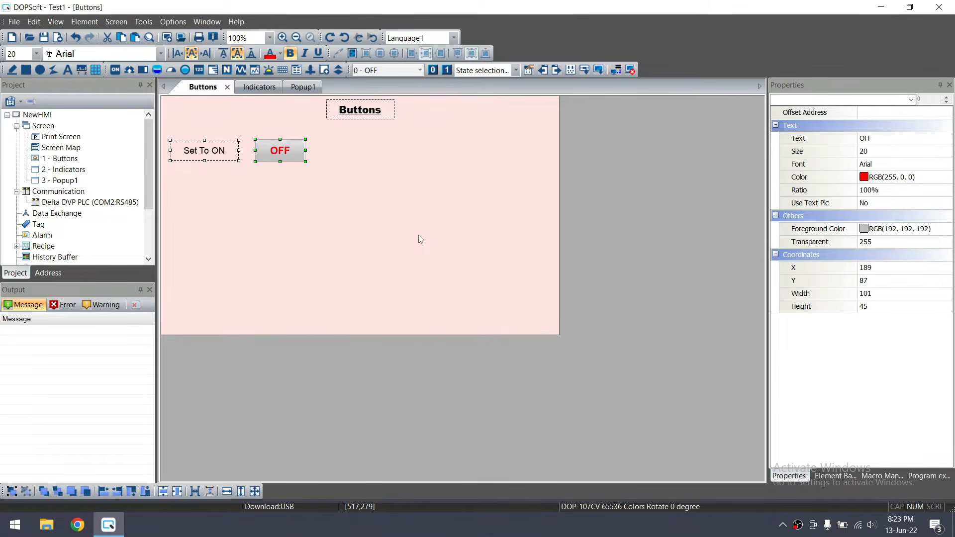
Move the OFF button down and vertically centre it with the Set To ON label
{"action": "left_click", "coordinate": [419, 236]}
{"action": "left_click_drag", "start_coordinate": [356, 190], "coordinate": [324, 191]}
{"action": "left_click", "coordinate": [170, 133]}
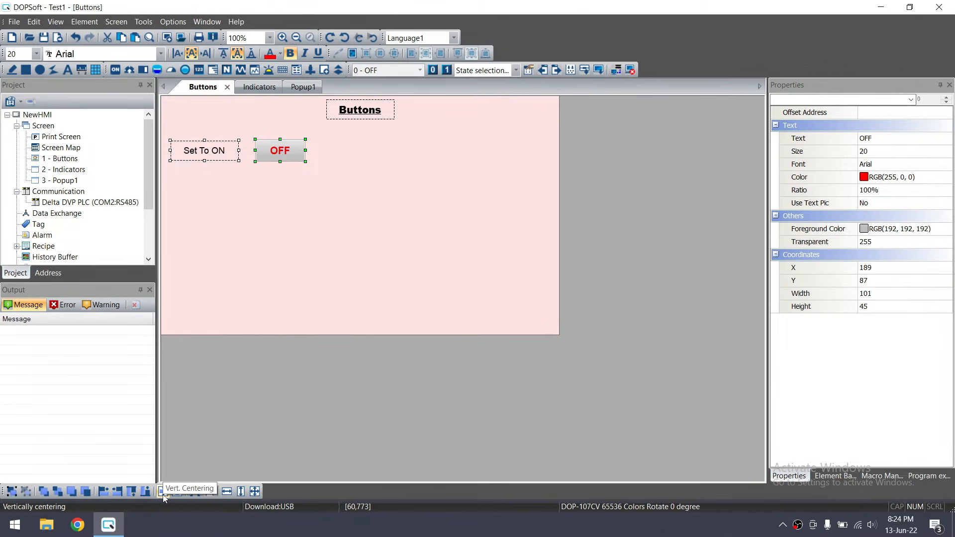
{"action": "left_click", "coordinate": [287, 199]}
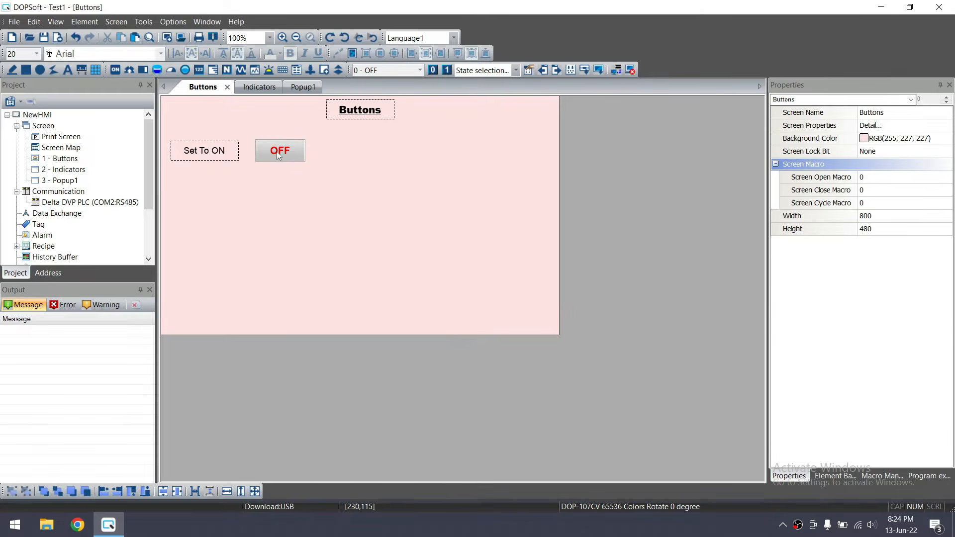
{"action": "left_click", "coordinate": [279, 150]}
{"action": "left_click_drag", "start_coordinate": [279, 150], "coordinate": [279, 174]}
{"action": "left_click_drag", "start_coordinate": [353, 227], "coordinate": [160, 120]}
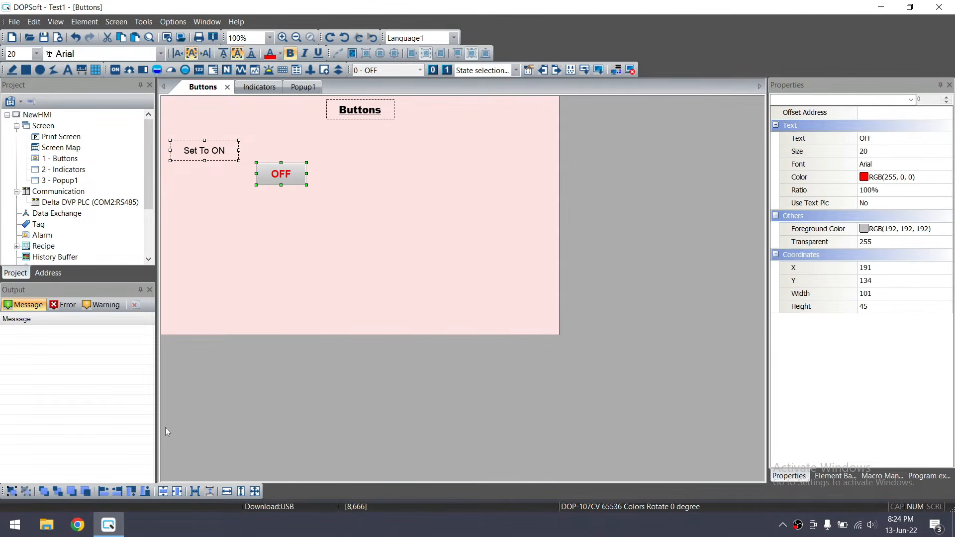
{"action": "left_click", "coordinate": [163, 491]}
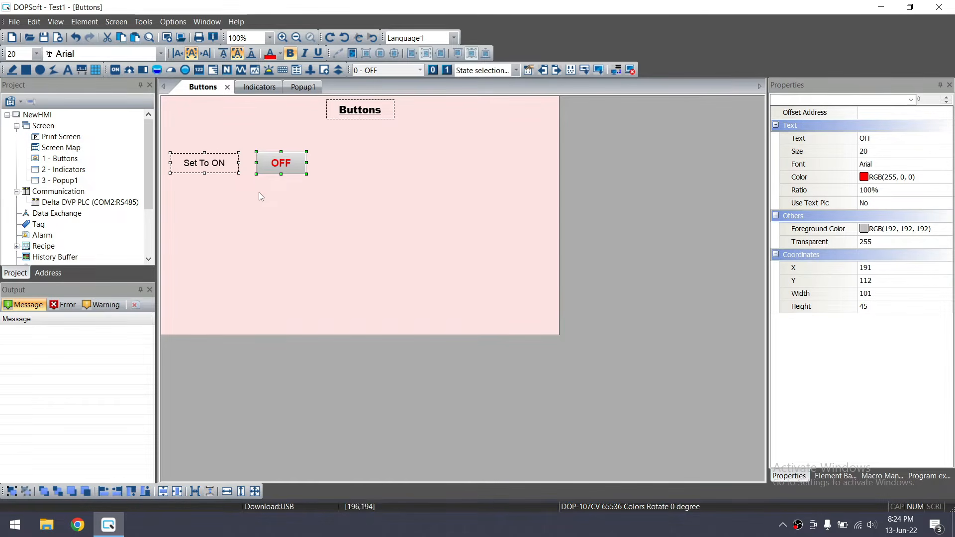
{"action": "left_click", "coordinate": [316, 208]}
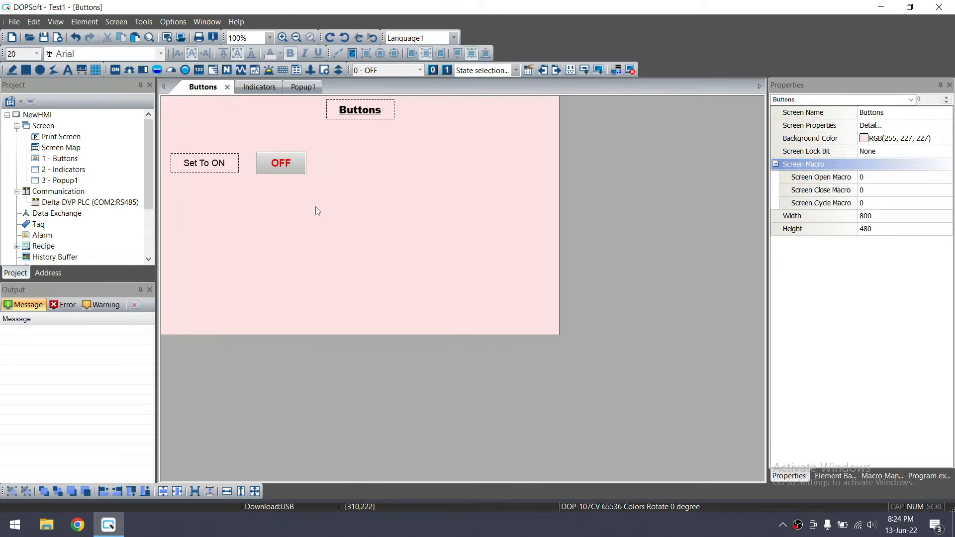
Run the offline simulation and press the ON/OFF button twice to test it
{"action": "left_click", "coordinate": [629, 71]}
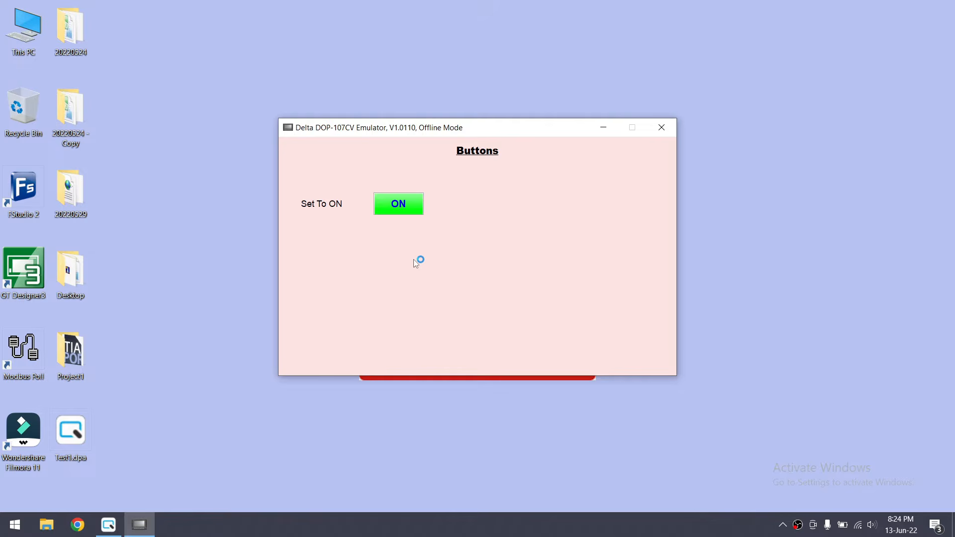
{"action": "left_click", "coordinate": [410, 207]}
{"action": "left_click", "coordinate": [400, 208]}
Close the emulator and paste a copy of the Set To ON label just beneath it
{"action": "left_click", "coordinate": [674, 125]}
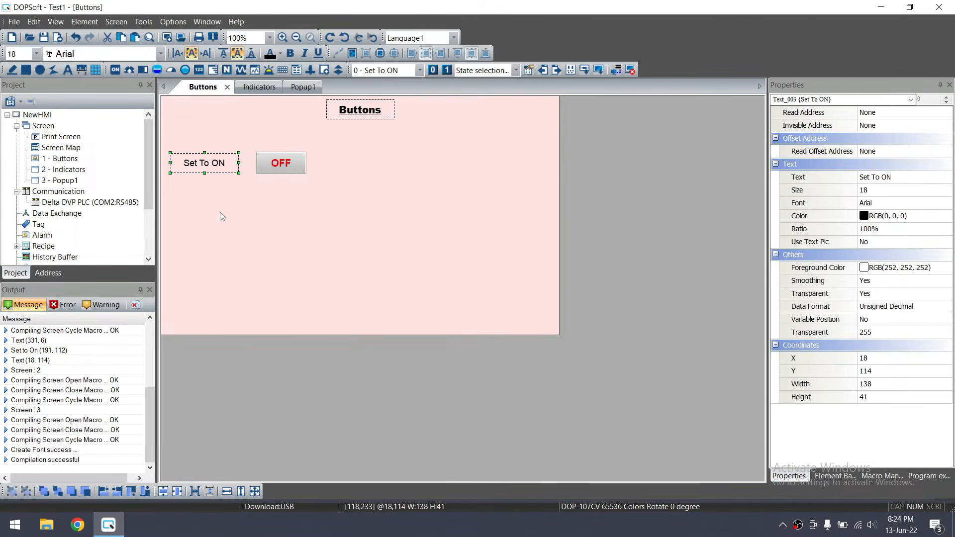
{"action": "key", "text": "ctrl+v"}
{"action": "left_click_drag", "start_coordinate": [230, 171], "coordinate": [224, 189]}
Change the copied label's text to 'Set To OFF'
{"action": "double_click", "coordinate": [225, 194]}
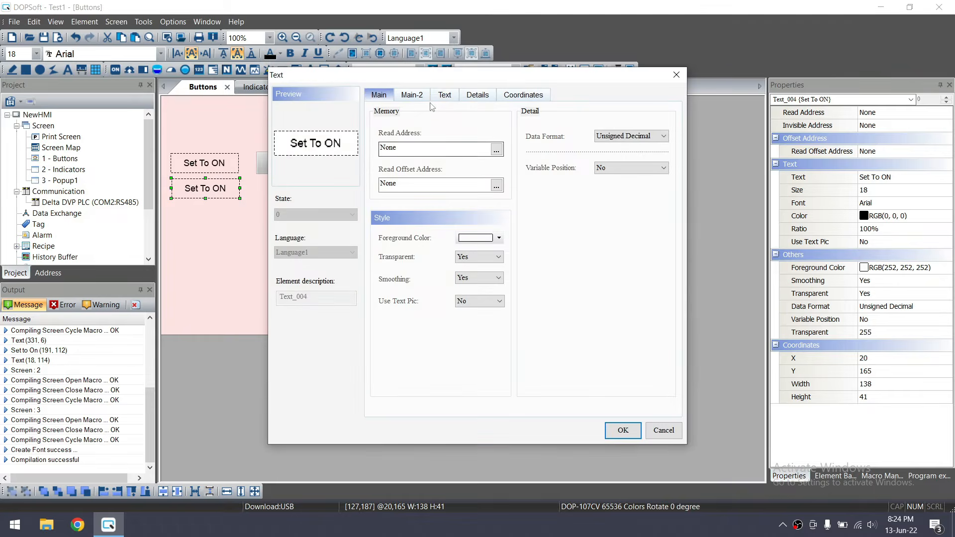
{"action": "left_click", "coordinate": [445, 95]}
{"action": "key", "text": "BackSpace"}
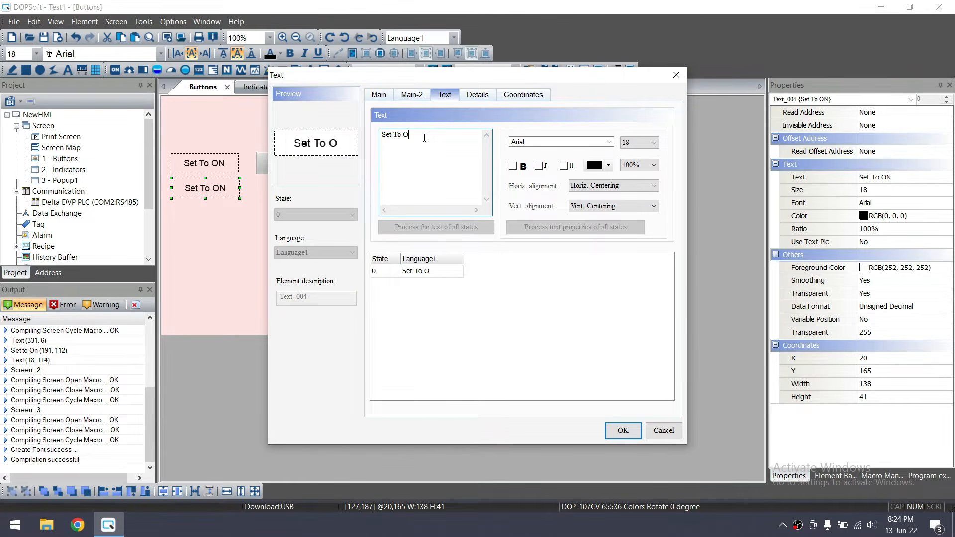
{"action": "type", "text": "FF"}
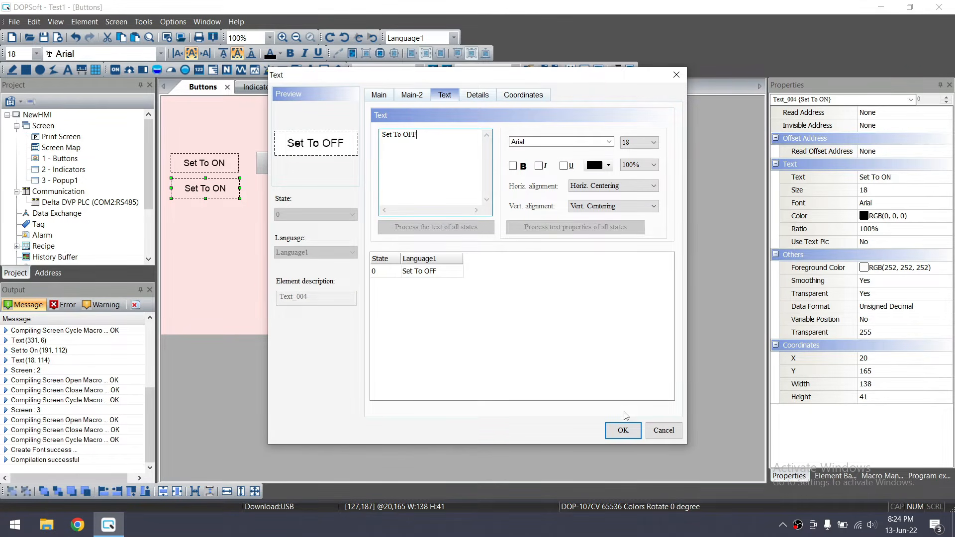
{"action": "left_click", "coordinate": [622, 429]}
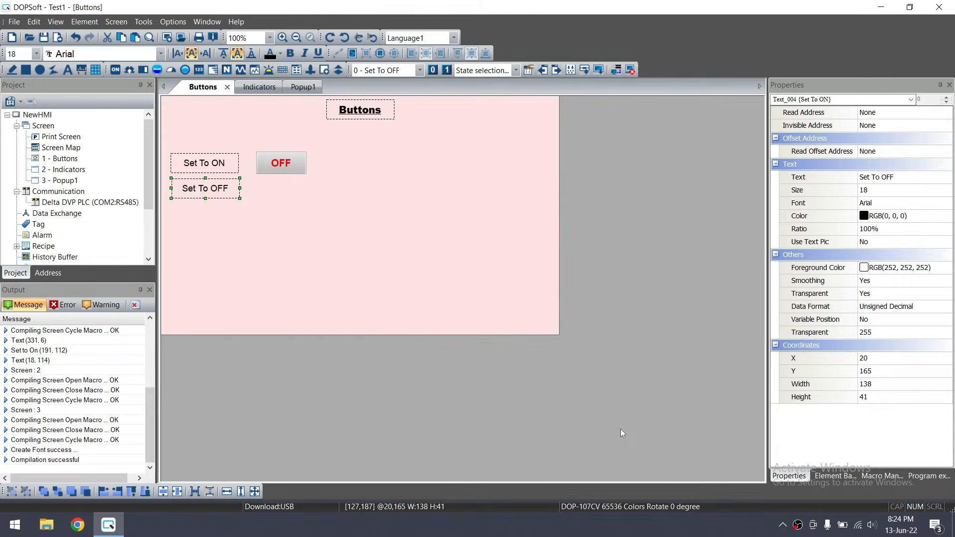
{"action": "left_click", "coordinate": [85, 22]}
Draw a Set to Off button directly below the OFF button
{"action": "mouse_move", "coordinate": [123, 35]}
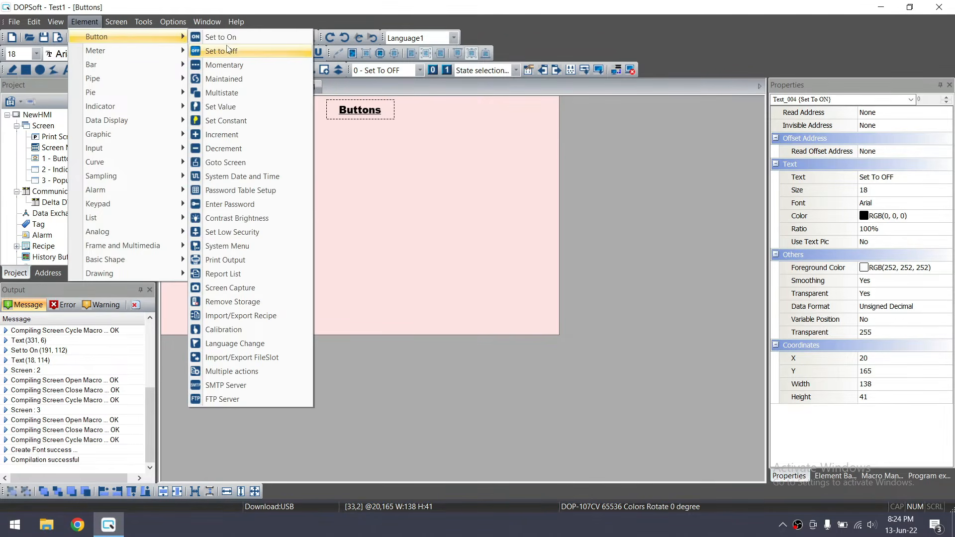
{"action": "left_click", "coordinate": [228, 50]}
{"action": "left_click_drag", "start_coordinate": [257, 184], "coordinate": [306, 204]}
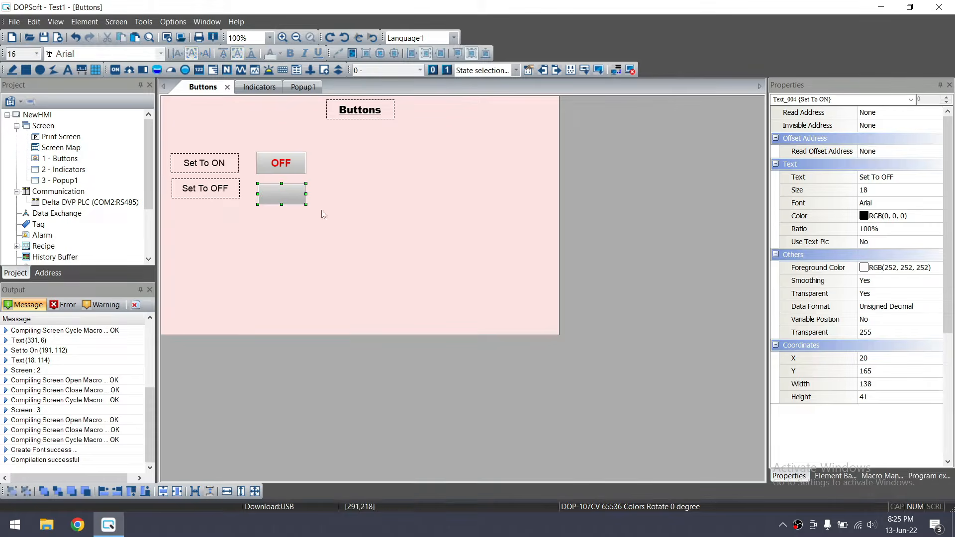
Check the OFF button's properties, then give it and the new button the same width
{"action": "right_click", "coordinate": [289, 167]}
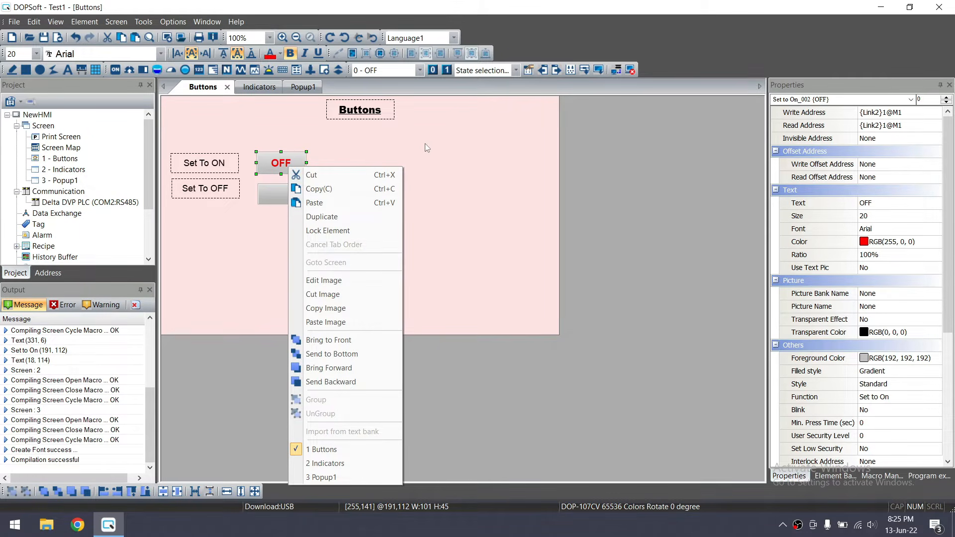
{"action": "left_click", "coordinate": [420, 145]}
{"action": "double_click", "coordinate": [290, 154]}
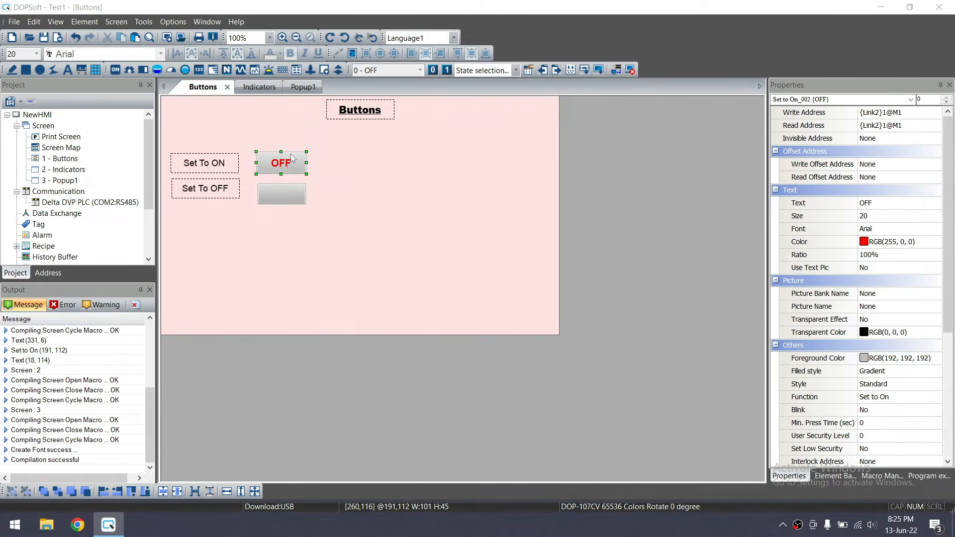
{"action": "left_click", "coordinate": [677, 74]}
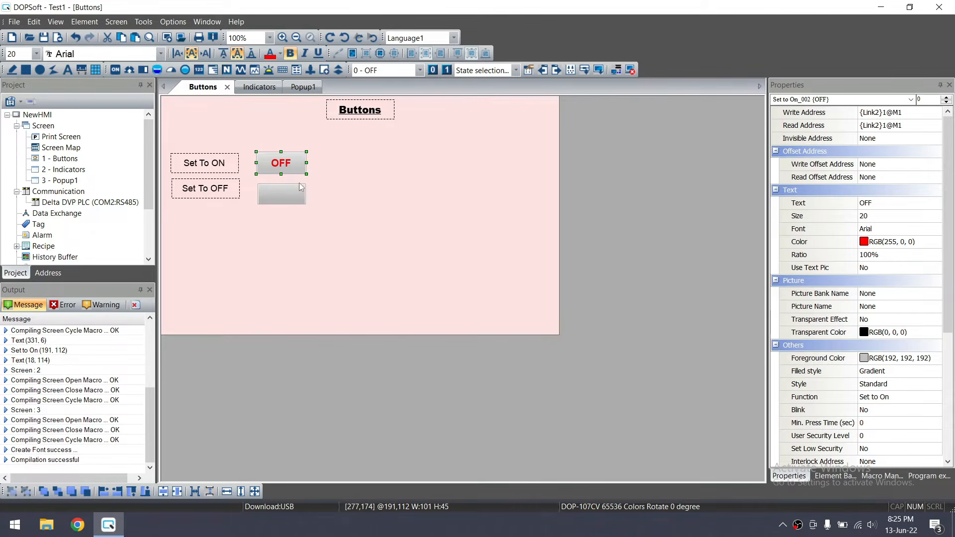
{"action": "left_click_drag", "start_coordinate": [329, 228], "coordinate": [256, 153]}
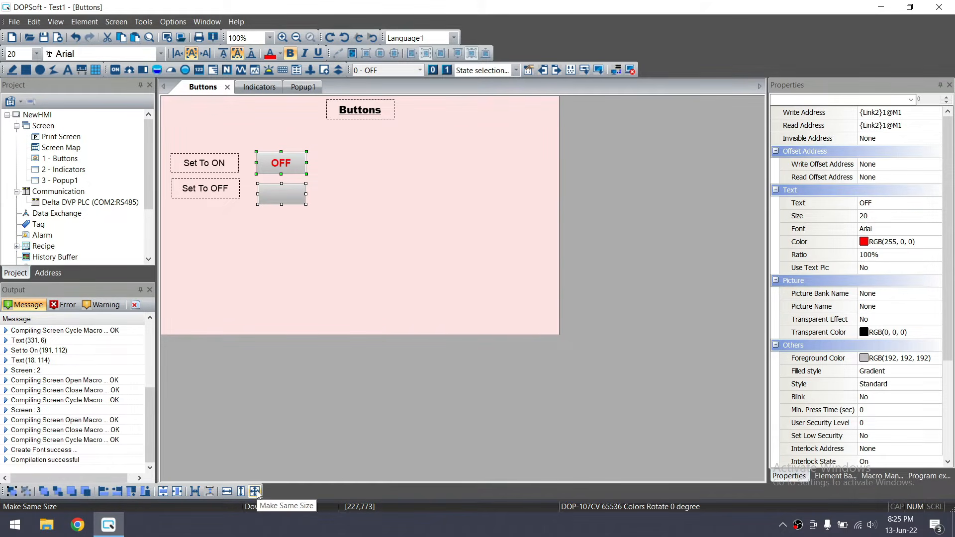
{"action": "left_click", "coordinate": [227, 492]}
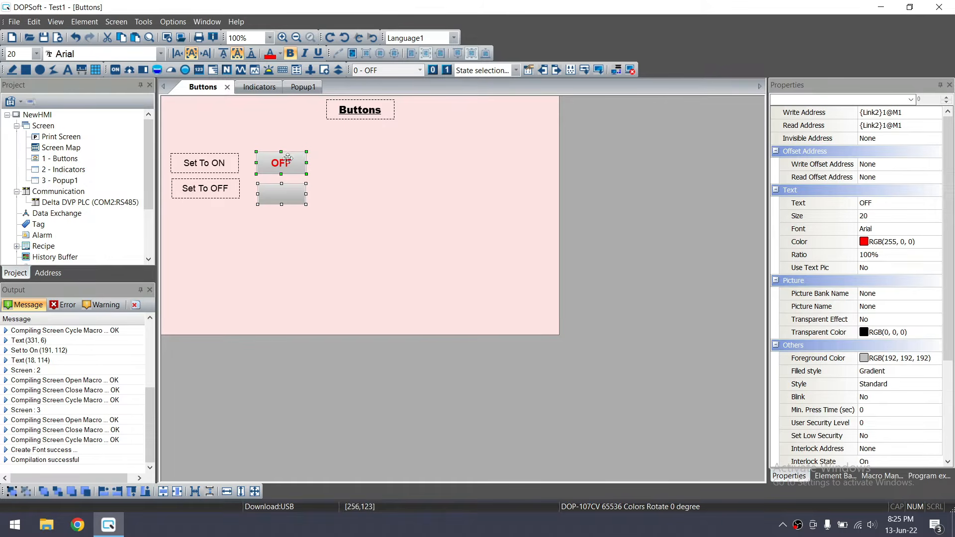
Shrink the OFF button to 73 by 37 and select it together with the blank button
{"action": "left_click", "coordinate": [254, 492]}
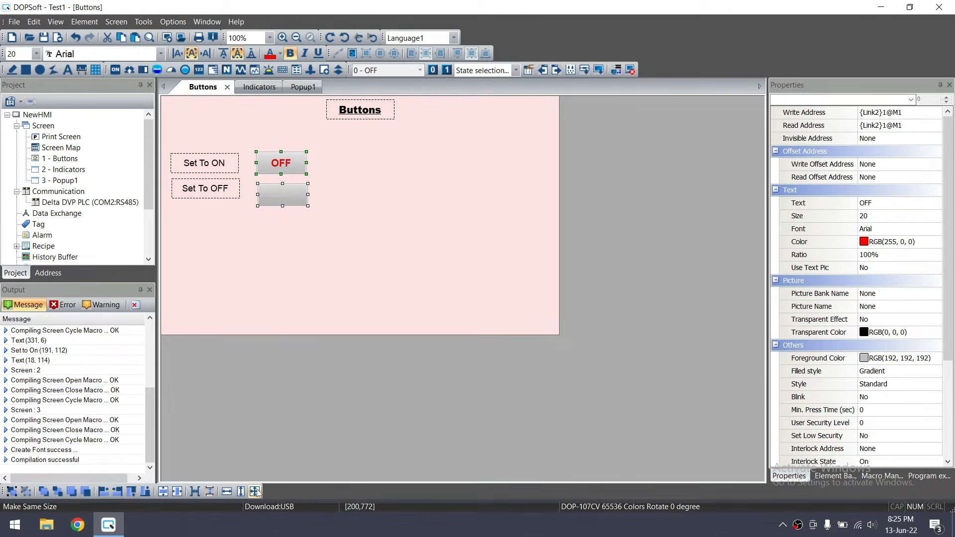
{"action": "left_click", "coordinate": [312, 233]}
{"action": "left_click", "coordinate": [306, 175]}
{"action": "left_click", "coordinate": [287, 160]}
{"action": "left_click_drag", "start_coordinate": [304, 173], "coordinate": [292, 170]}
{"action": "left_click", "coordinate": [317, 218]}
{"action": "left_click_drag", "start_coordinate": [327, 225], "coordinate": [249, 136]}
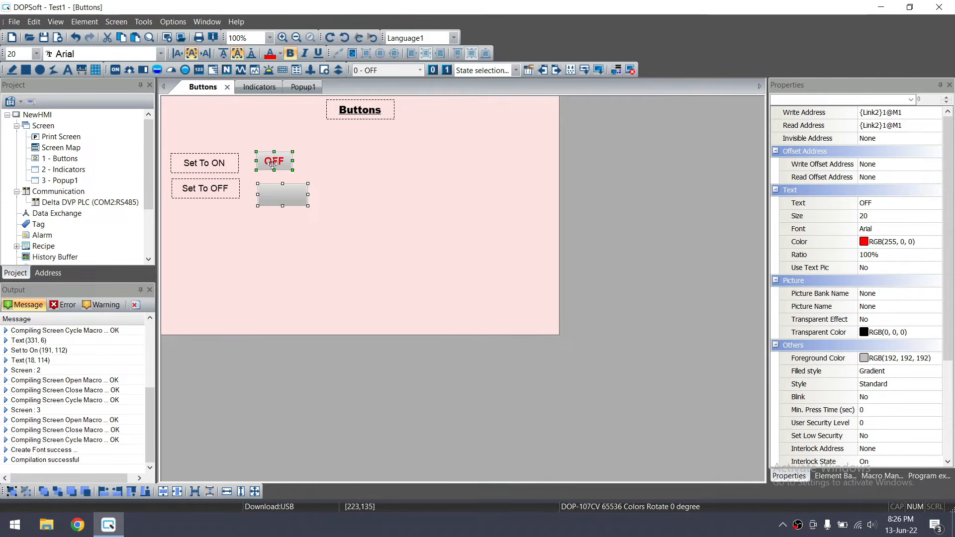
Apply Make Same Size so the blank button matches the OFF button's dimensions
{"action": "left_click", "coordinate": [255, 491]}
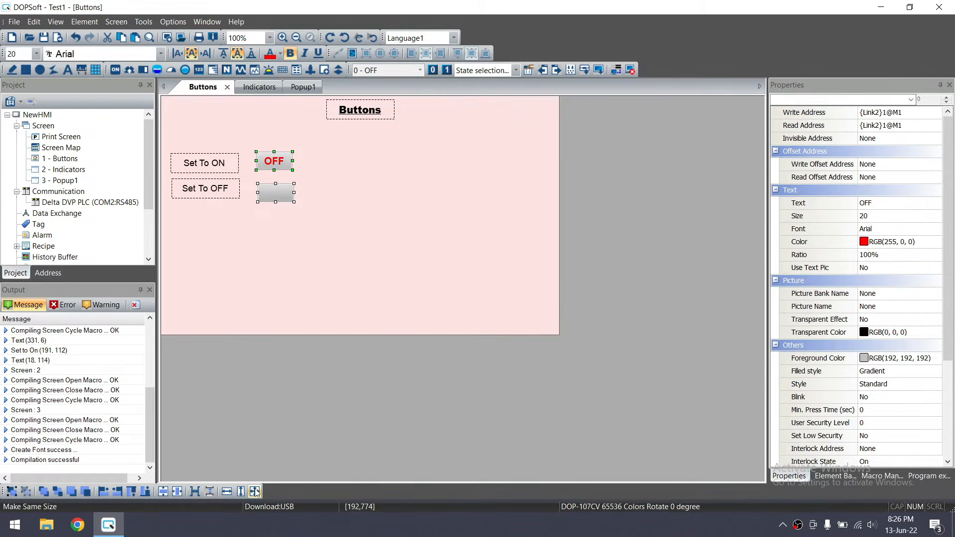
{"action": "left_click", "coordinate": [288, 224]}
{"action": "left_click_drag", "start_coordinate": [245, 140], "coordinate": [339, 249]}
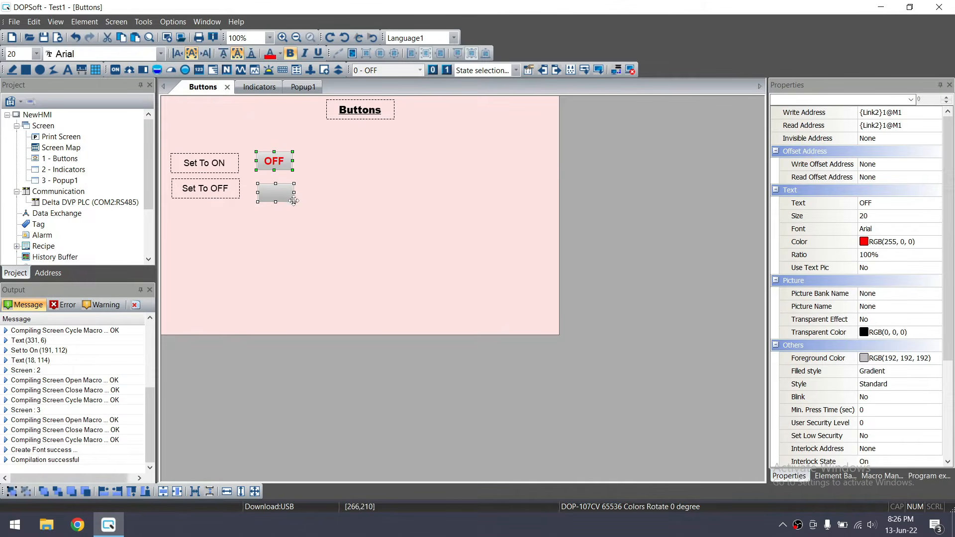
{"action": "left_click_drag", "start_coordinate": [295, 201], "coordinate": [307, 212]}
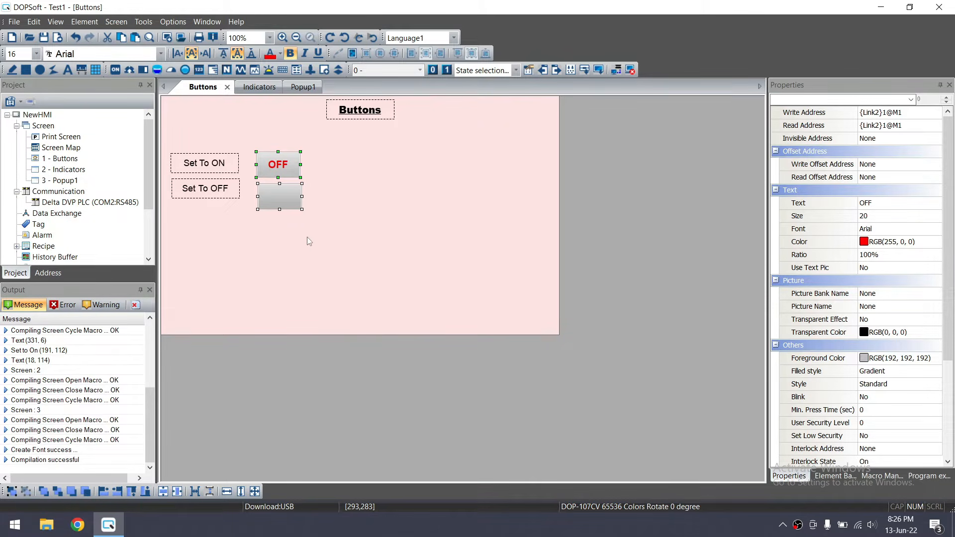
{"action": "left_click", "coordinate": [331, 228]}
{"action": "left_click_drag", "start_coordinate": [319, 223], "coordinate": [248, 143]}
{"action": "left_click", "coordinate": [312, 216]}
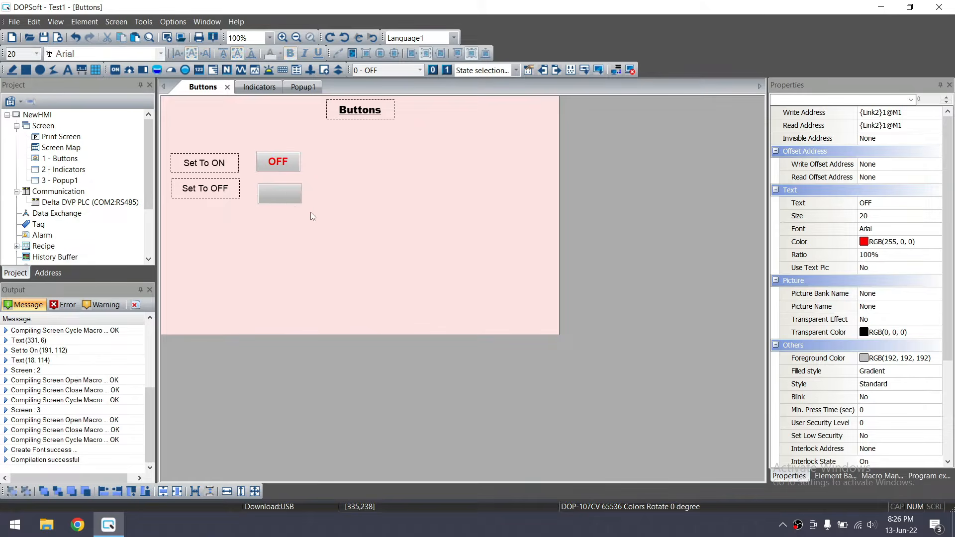
Open the blank grey button's property settings
{"action": "double_click", "coordinate": [312, 216]}
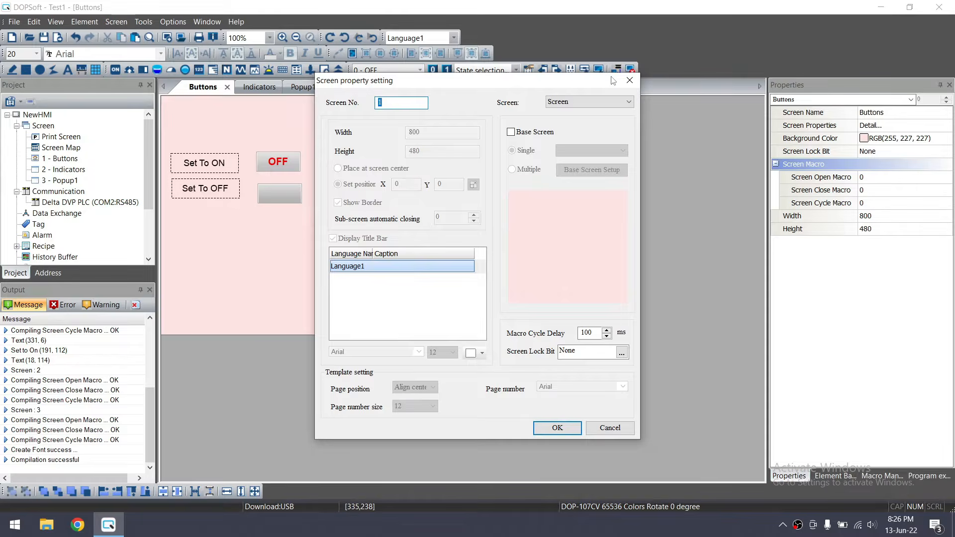
{"action": "left_click", "coordinate": [629, 80]}
{"action": "left_click", "coordinate": [281, 200]}
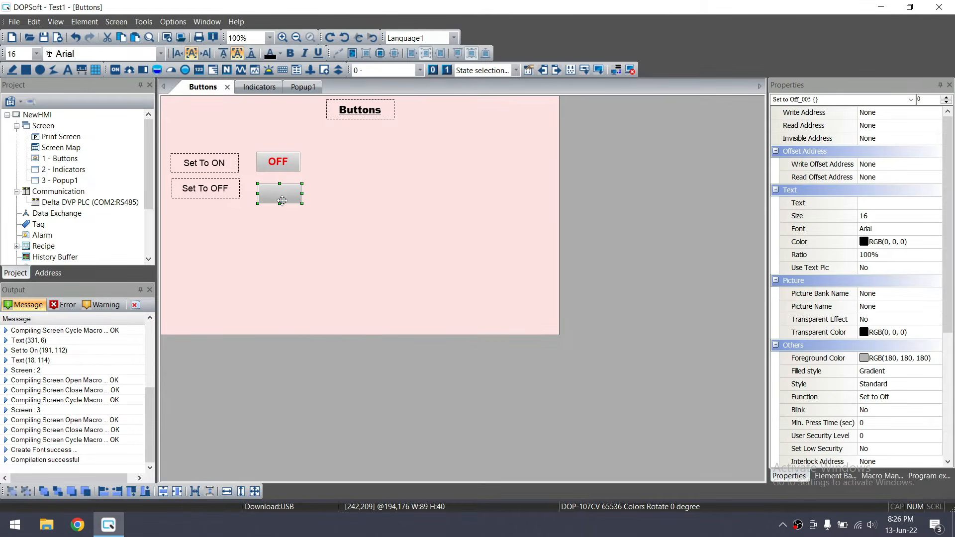
{"action": "double_click", "coordinate": [283, 200]}
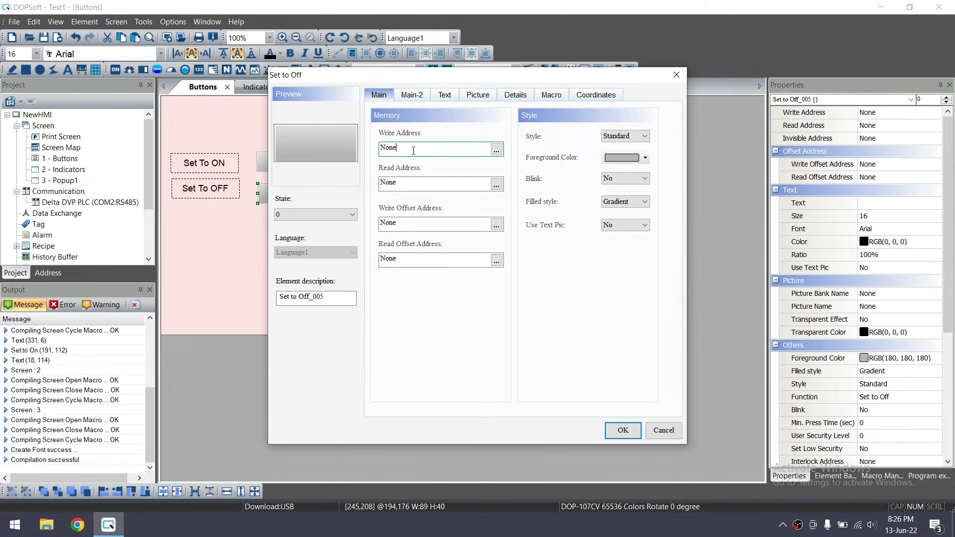
Set the button's write and read address to {Link2}1@M1
{"action": "left_click", "coordinate": [495, 150]}
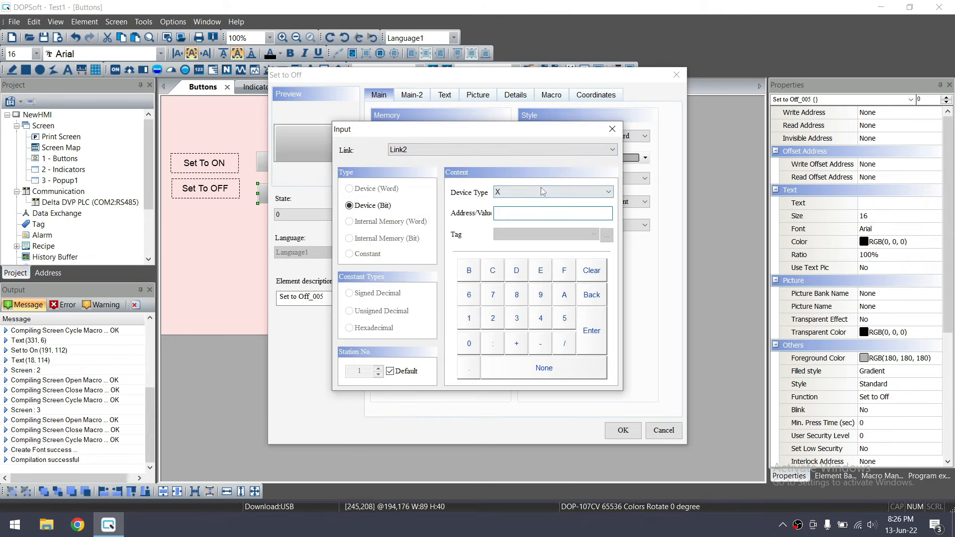
{"action": "left_click", "coordinate": [541, 191]}
{"action": "left_click", "coordinate": [532, 227]}
{"action": "type", "text": "1"}
{"action": "left_click", "coordinate": [593, 342]}
{"action": "left_click_drag", "start_coordinate": [426, 148], "coordinate": [404, 147]}
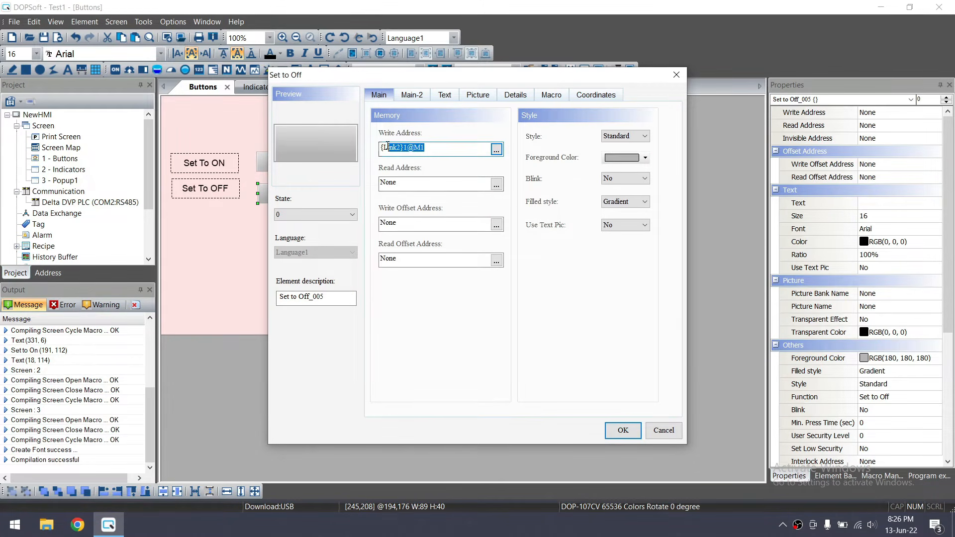
{"action": "left_click", "coordinate": [397, 183]}
{"action": "left_click_drag", "start_coordinate": [396, 183], "coordinate": [363, 182]}
{"action": "type", "text": "{Link2}1@M1"}
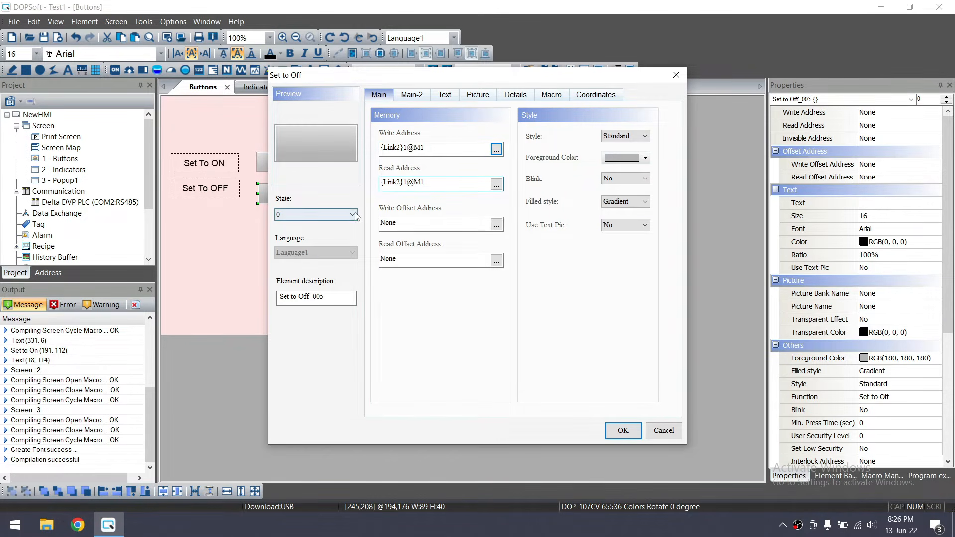
{"action": "left_click_drag", "start_coordinate": [425, 78], "coordinate": [549, 81]}
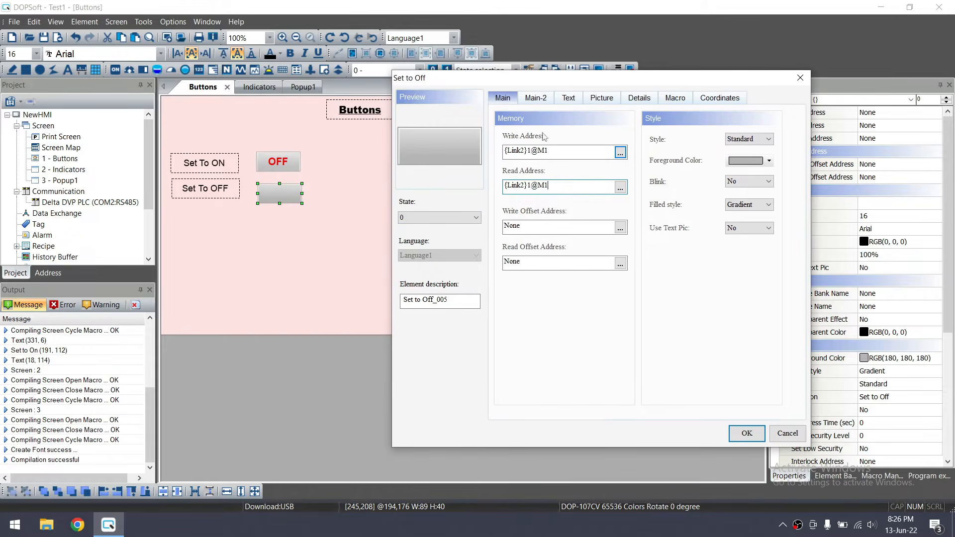
Give state 1 a green foreground colour
{"action": "left_click", "coordinate": [457, 218]}
{"action": "left_click", "coordinate": [455, 234]}
{"action": "left_click", "coordinate": [770, 161]}
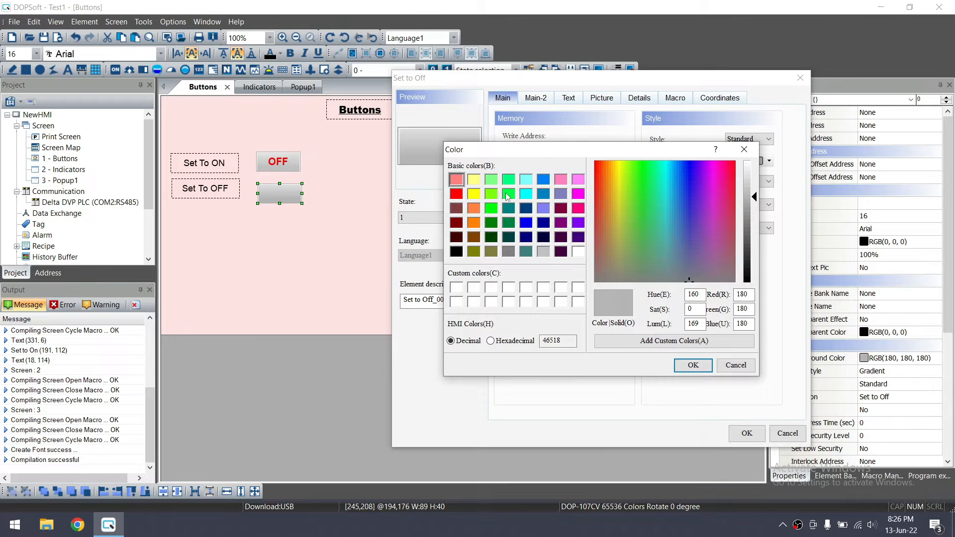
{"action": "left_click", "coordinate": [507, 195]}
{"action": "left_click", "coordinate": [693, 365]}
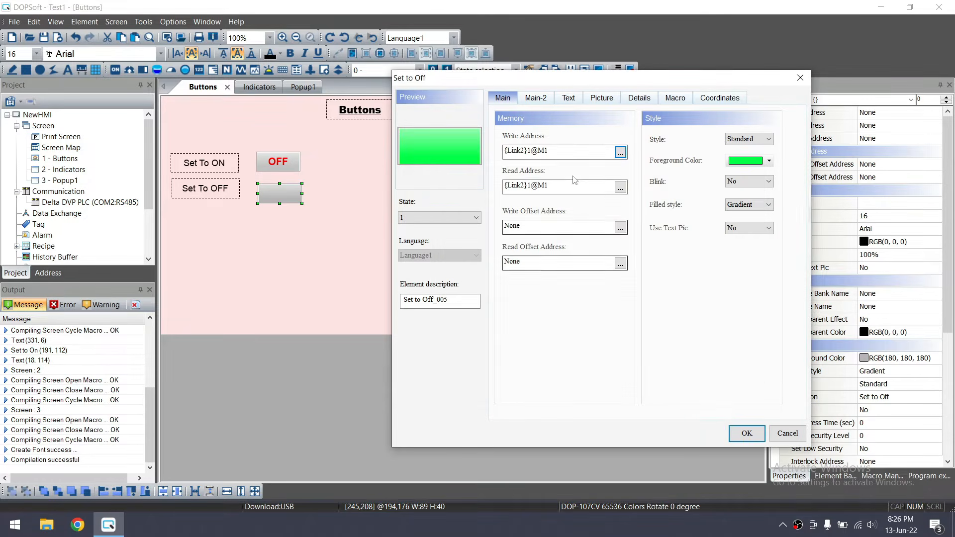
Label state 1 'ON' and state 0 'OFF', then apply the settings
{"action": "left_click", "coordinate": [571, 96]}
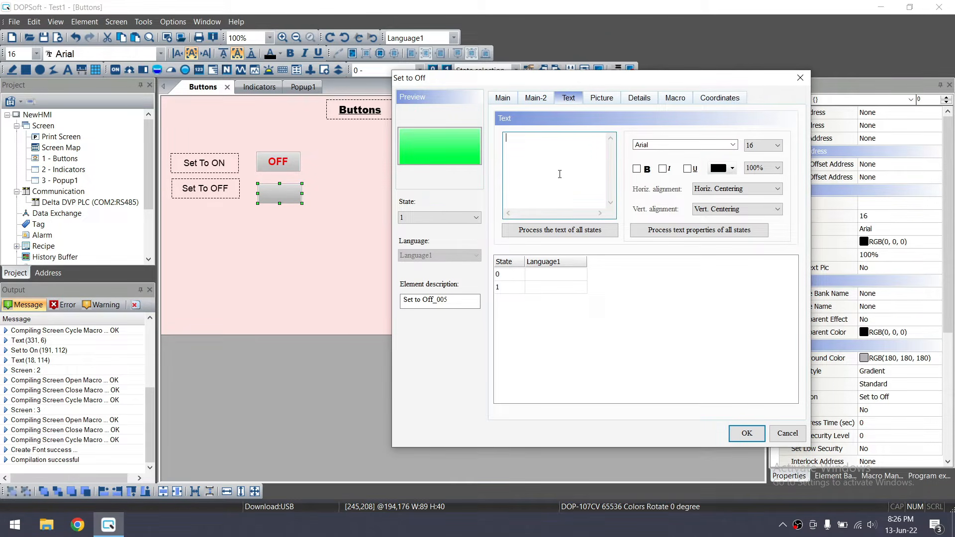
{"action": "type", "text": "ON"}
{"action": "left_click", "coordinate": [576, 275]}
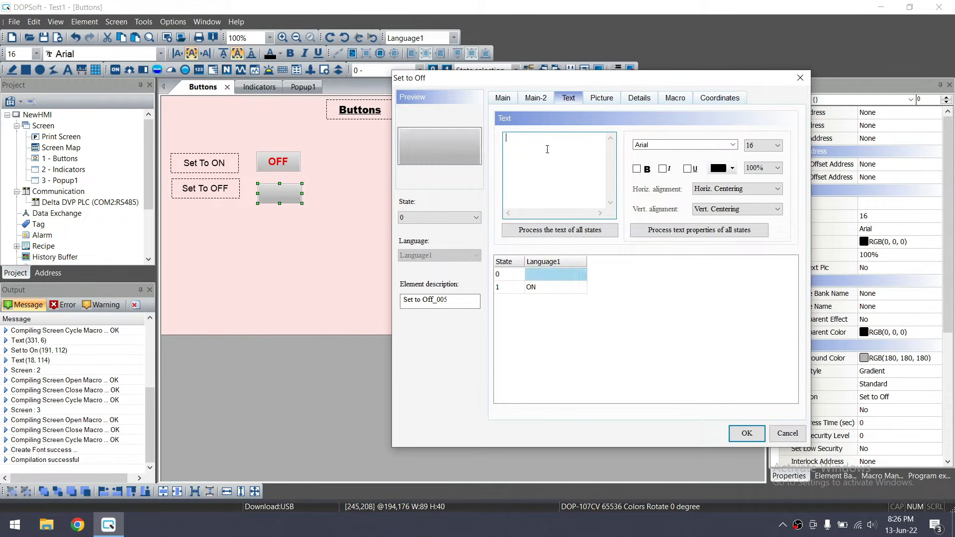
{"action": "type", "text": "OFF"}
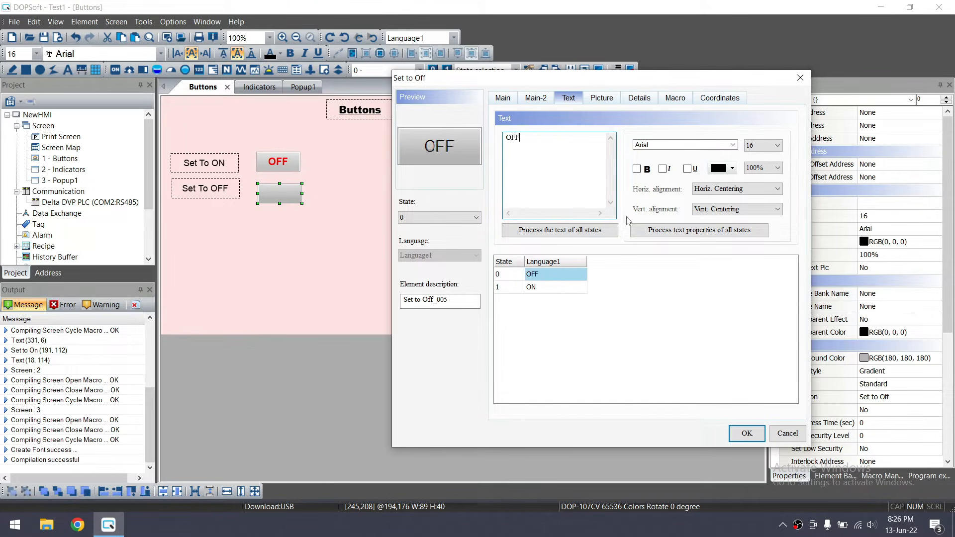
{"action": "left_click", "coordinate": [746, 433]}
{"action": "double_click", "coordinate": [318, 226]}
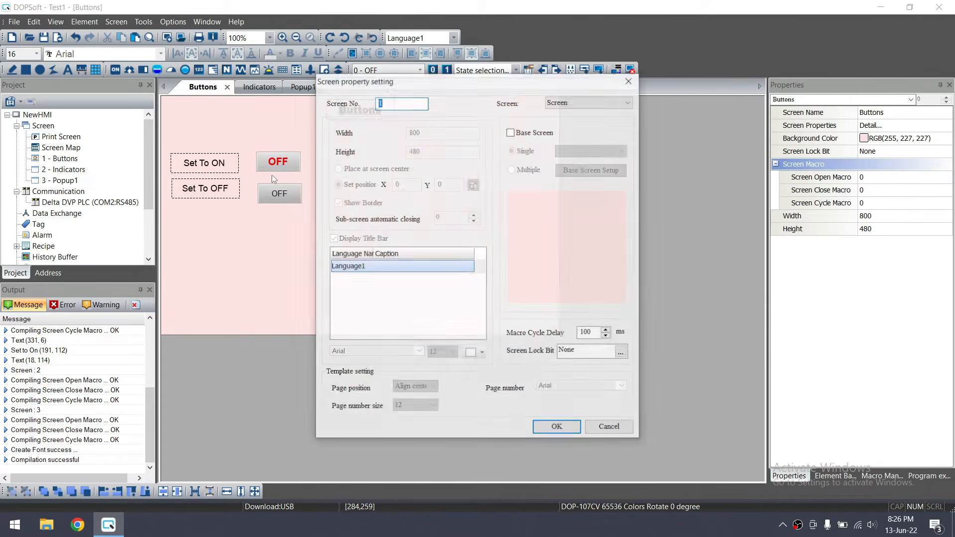
{"action": "key", "text": "Escape"}
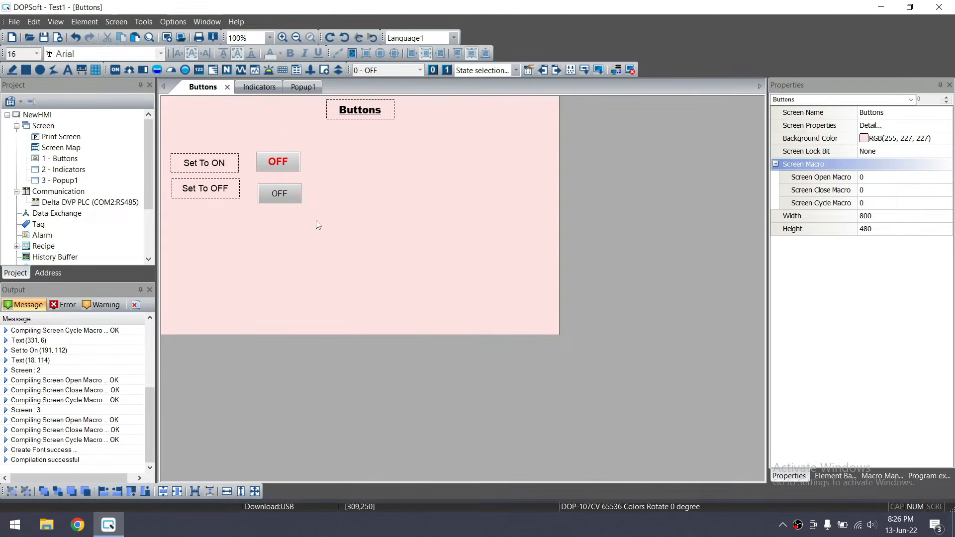
Left-align the lower button with the OFF button and top-align it with the Set To OFF label
{"action": "left_click_drag", "start_coordinate": [318, 224], "coordinate": [251, 128]}
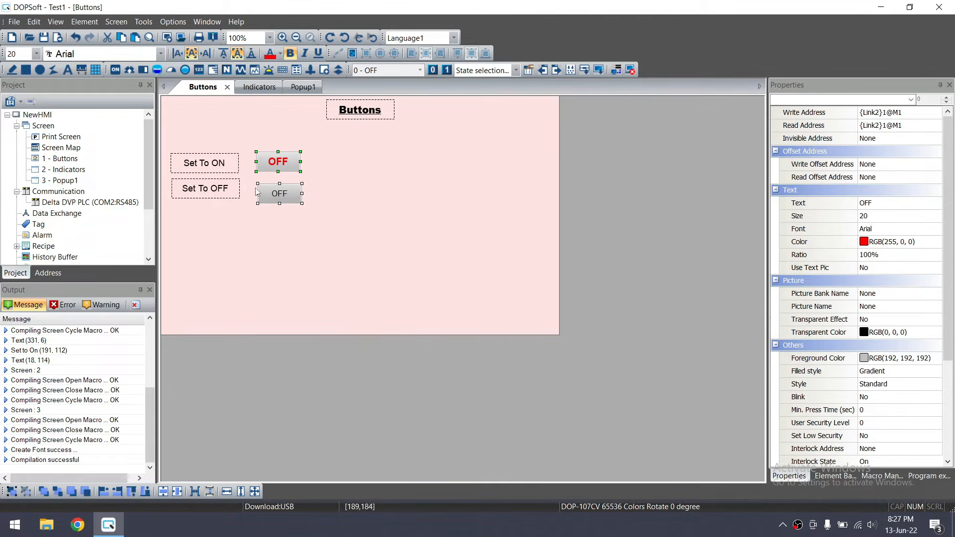
{"action": "left_click", "coordinate": [106, 494]}
{"action": "left_click", "coordinate": [297, 231]}
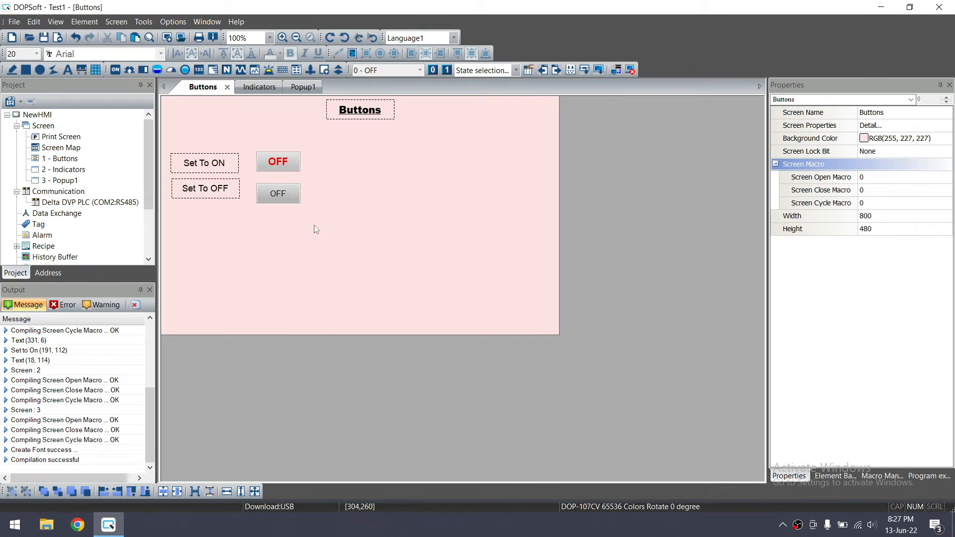
{"action": "left_click_drag", "start_coordinate": [164, 220], "coordinate": [344, 173]}
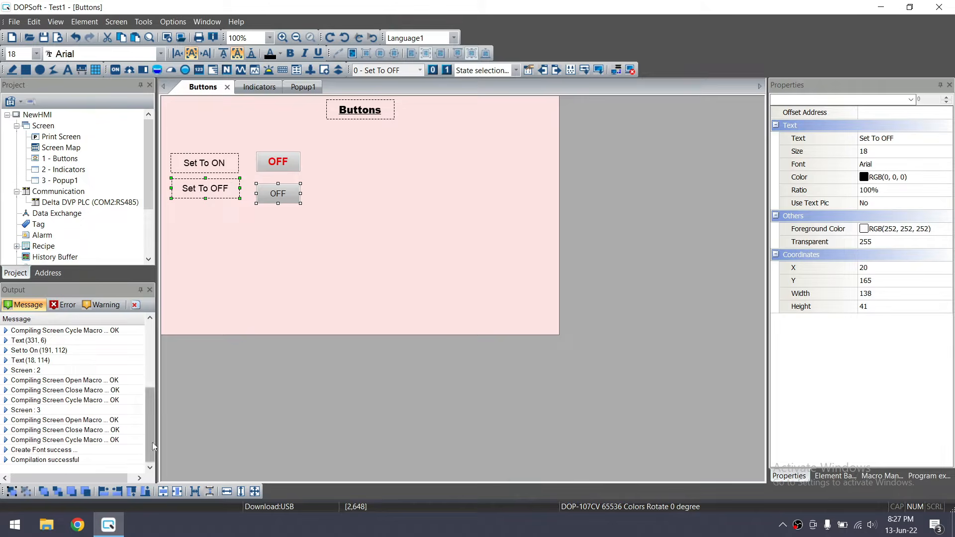
{"action": "left_click", "coordinate": [131, 491]}
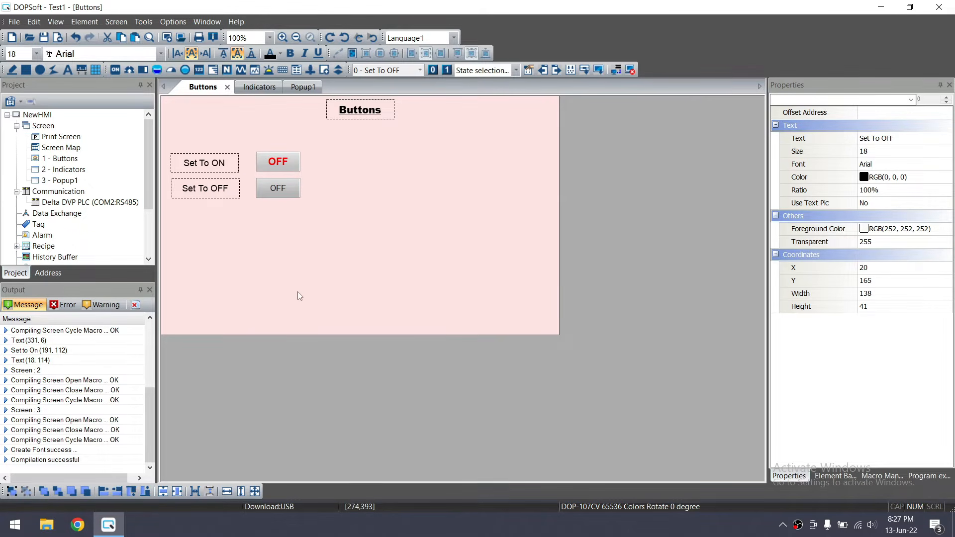
{"action": "left_click", "coordinate": [329, 262]}
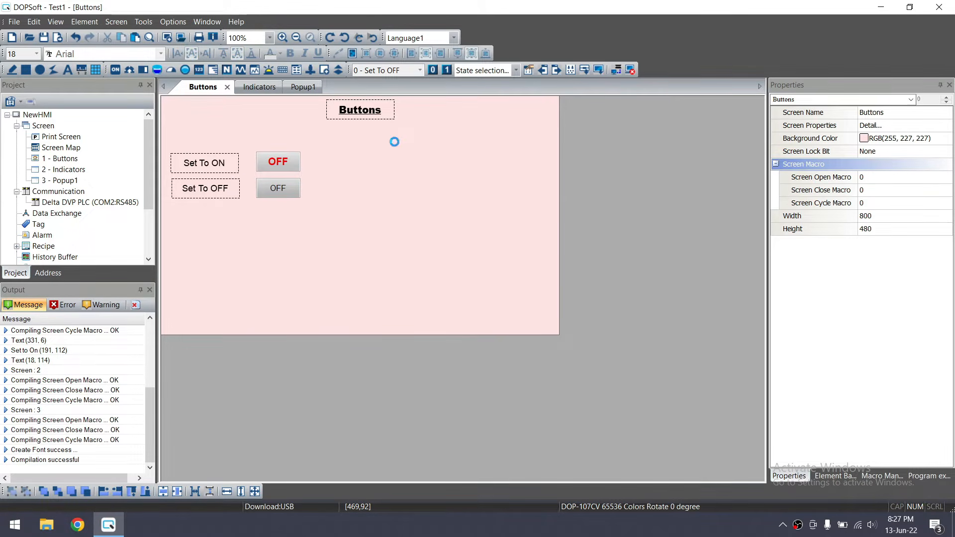
Start offline simulation and press Set To ON repeatedly to turn the bit on
{"action": "left_click", "coordinate": [631, 71]}
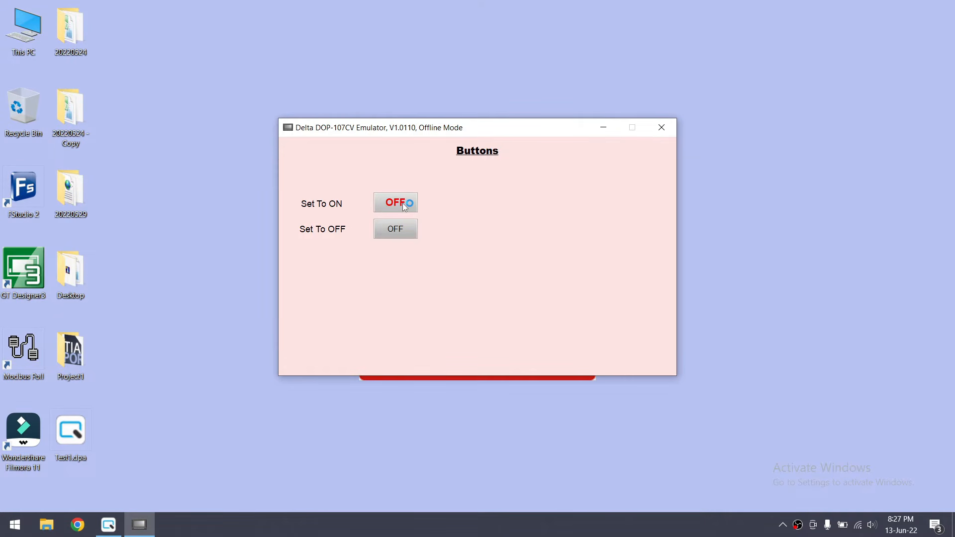
{"action": "left_click", "coordinate": [403, 203]}
{"action": "left_click", "coordinate": [415, 205]}
{"action": "left_click", "coordinate": [415, 205]}
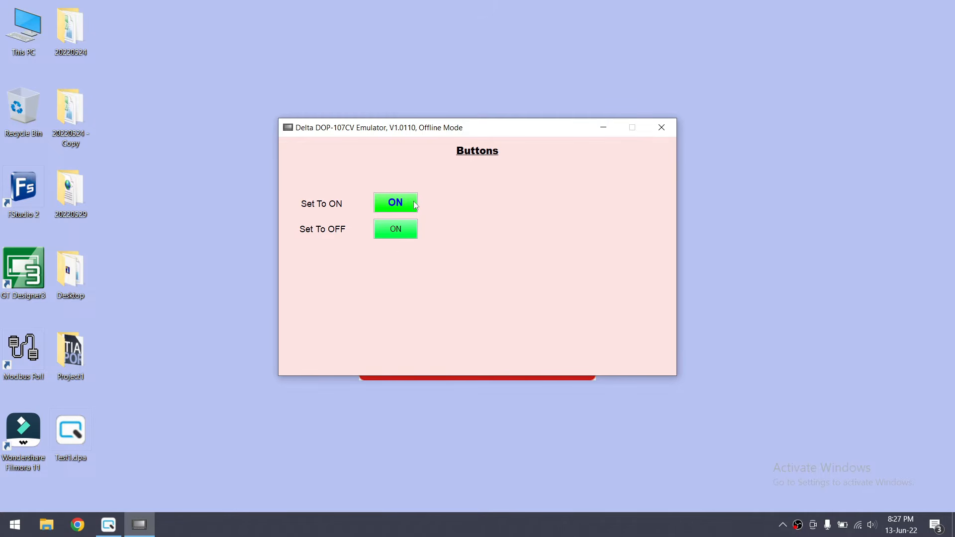
{"action": "left_click", "coordinate": [414, 205]}
{"action": "left_click", "coordinate": [400, 203]}
Toggle the bit off, on and off again, then close the emulator
{"action": "left_click", "coordinate": [396, 234]}
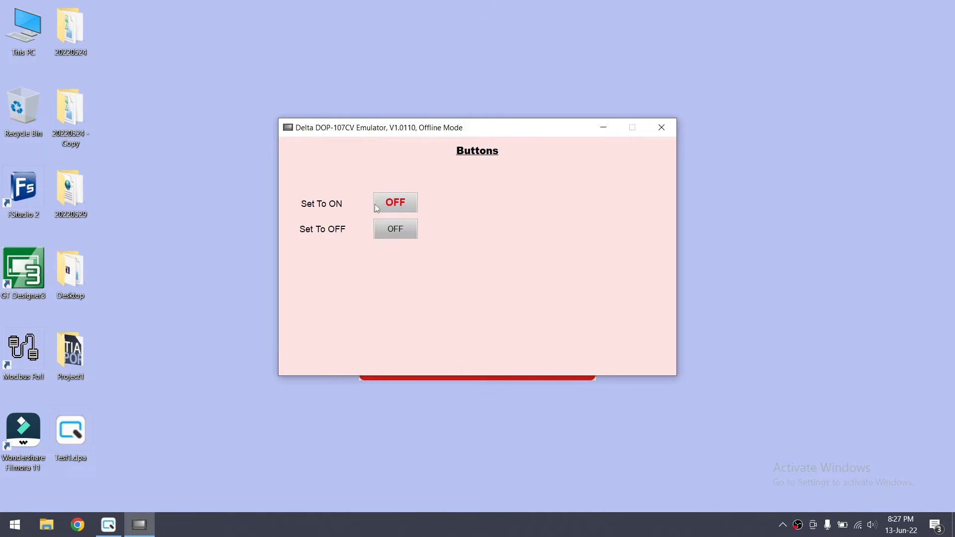
{"action": "left_click", "coordinate": [397, 207]}
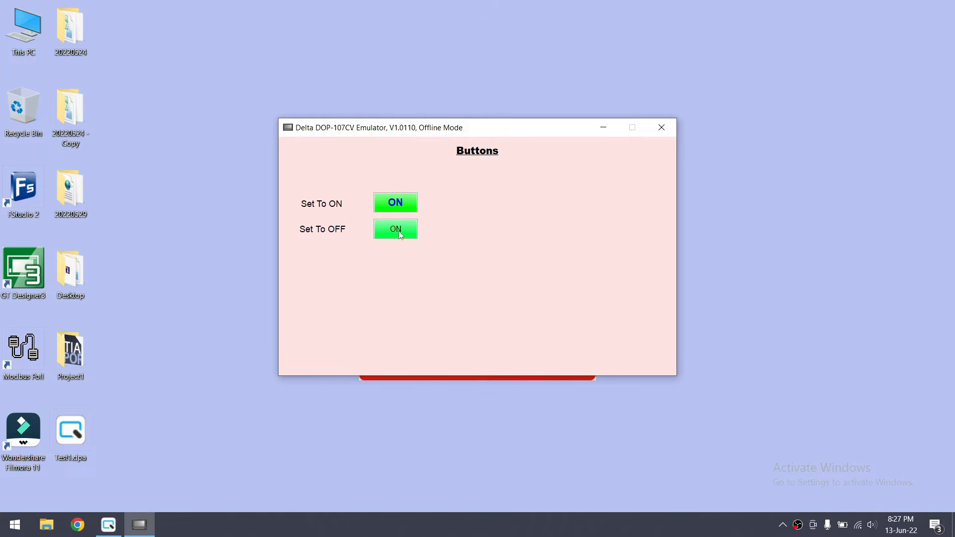
{"action": "left_click", "coordinate": [400, 234]}
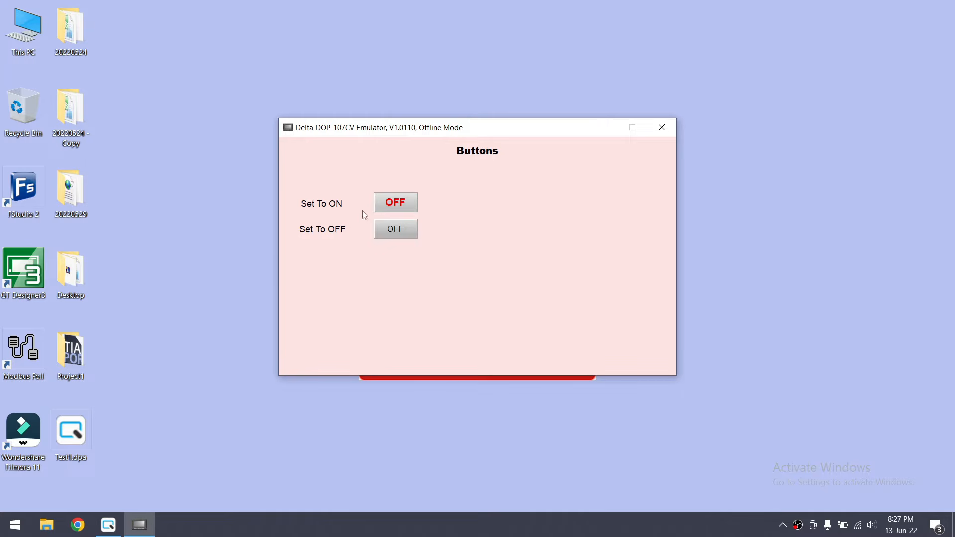
{"action": "left_click", "coordinate": [661, 127]}
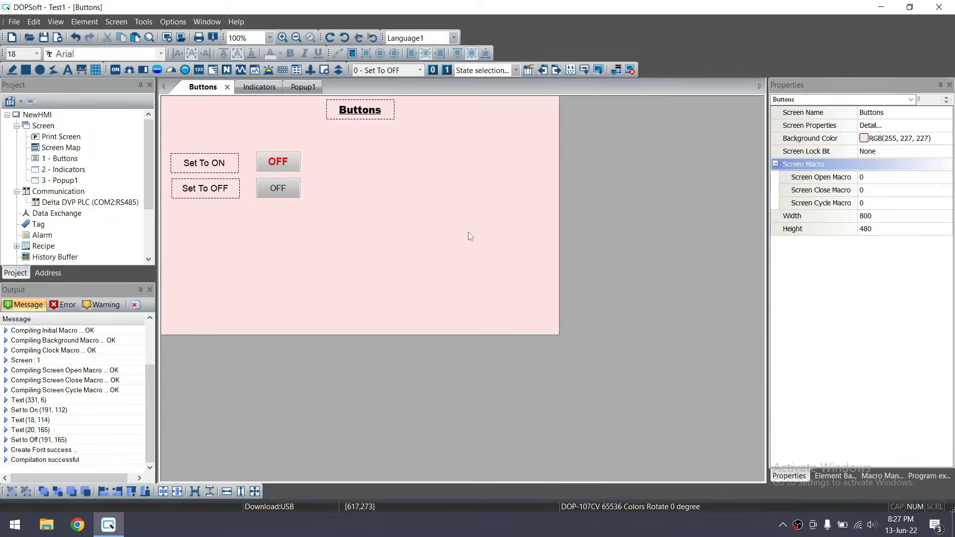
Draw a momentary button in the third row of the Buttons screen
{"action": "left_click", "coordinate": [94, 26]}
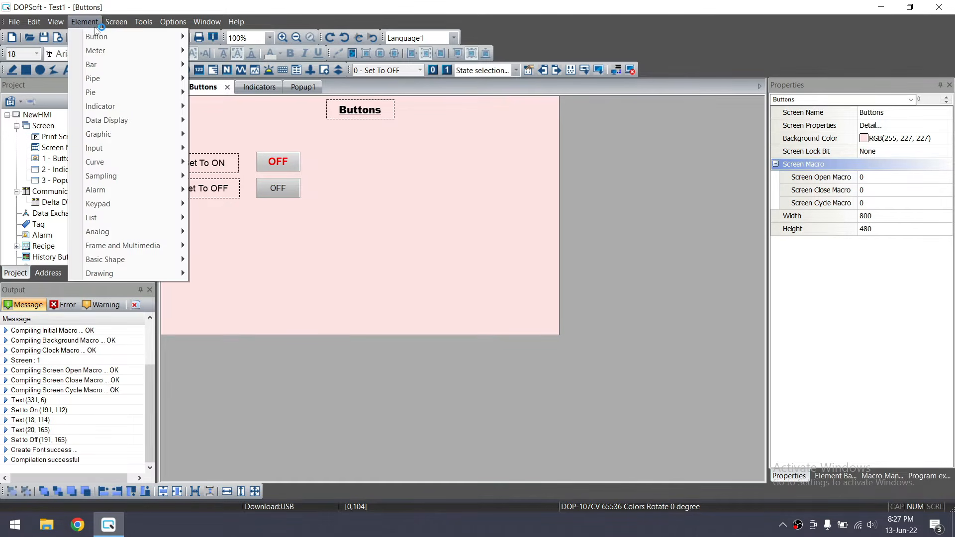
{"action": "mouse_move", "coordinate": [127, 38]}
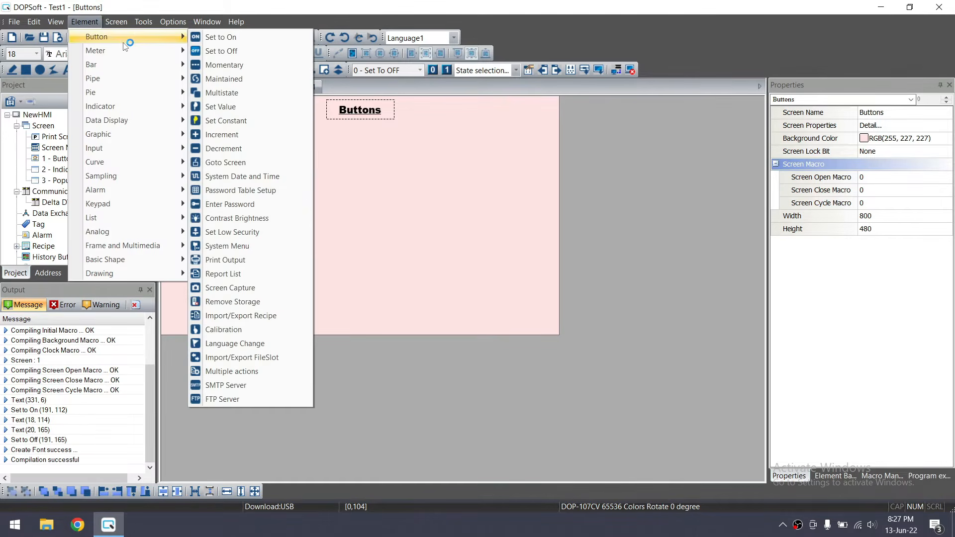
{"action": "left_click", "coordinate": [248, 65]}
{"action": "left_click_drag", "start_coordinate": [257, 210], "coordinate": [301, 229]}
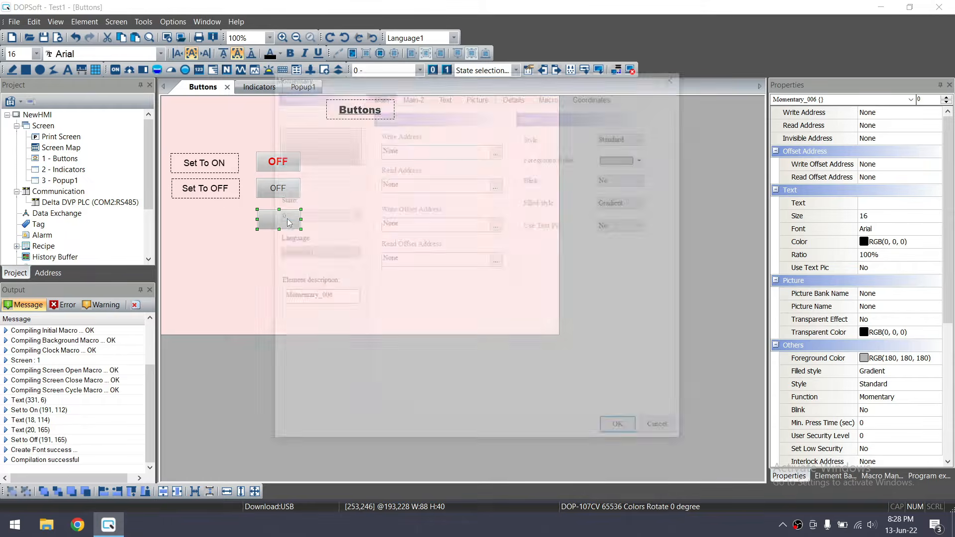
Set the momentary button's write and read address to {Link2}1@M2
{"action": "left_click", "coordinate": [500, 151]}
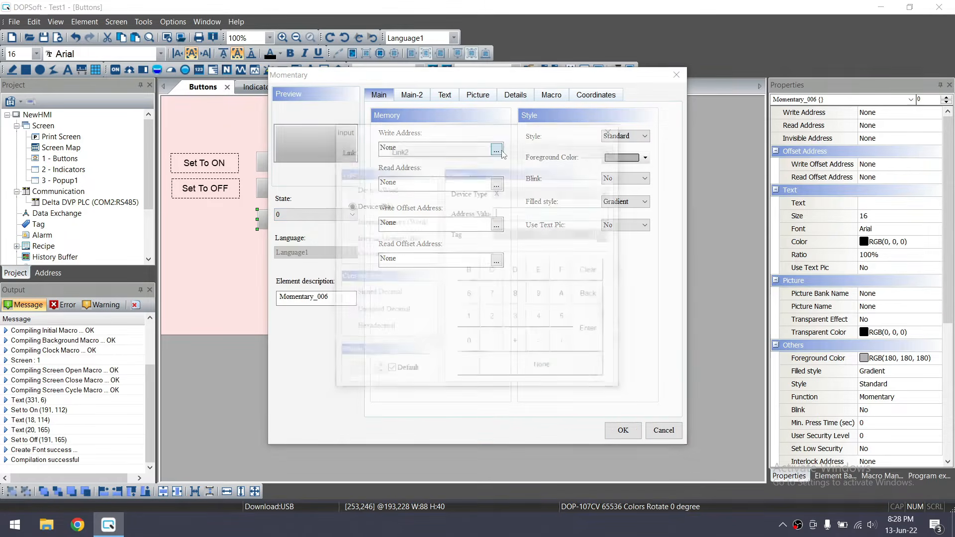
{"action": "left_click", "coordinate": [512, 192]}
{"action": "left_click", "coordinate": [515, 221]}
{"action": "left_click", "coordinate": [510, 214]}
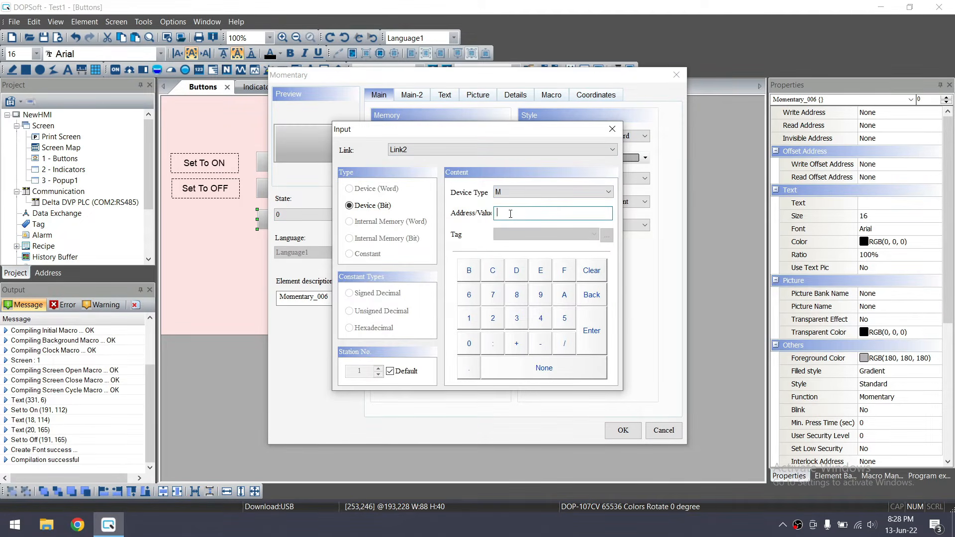
{"action": "left_click", "coordinate": [588, 345]}
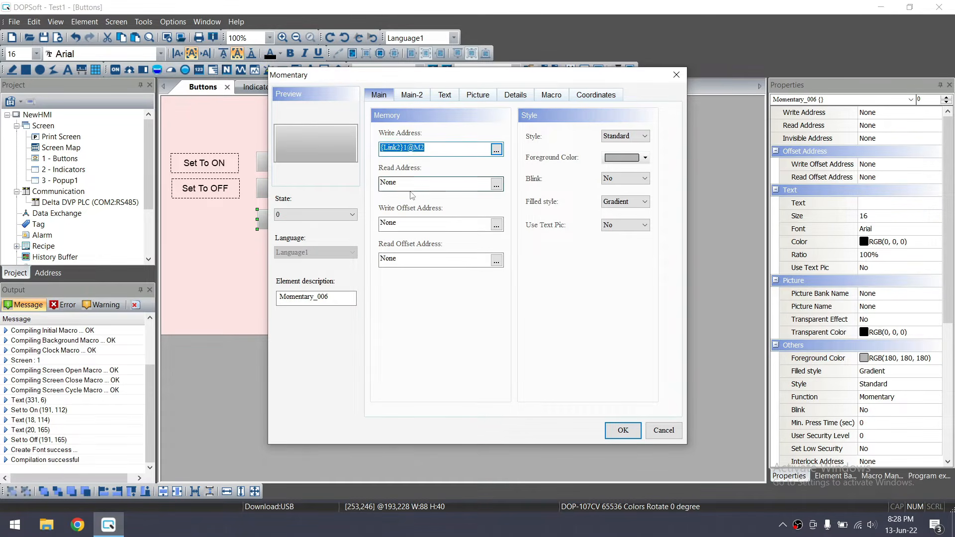
{"action": "left_click", "coordinate": [381, 186]}
{"action": "left_click_drag", "start_coordinate": [401, 180], "coordinate": [376, 182]}
{"action": "type", "text": "{Link2}1@M2"}
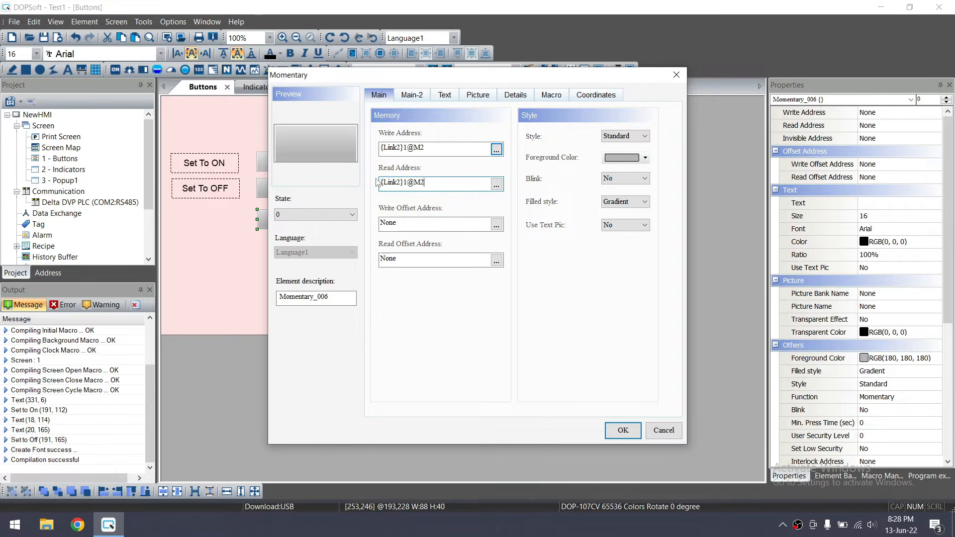
Label state 0 'OFF' and state 1 'ON'
{"action": "left_click", "coordinate": [445, 95]}
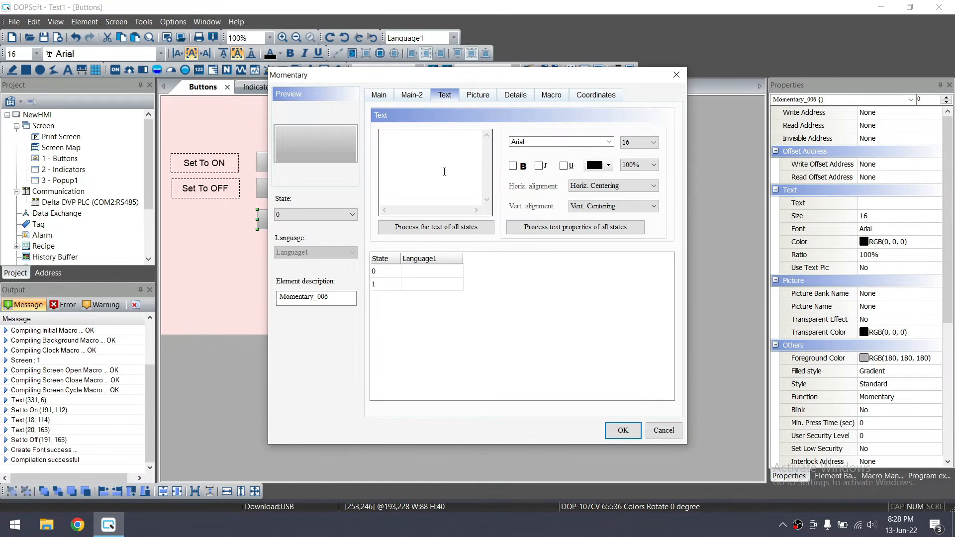
{"action": "left_click", "coordinate": [427, 148]}
{"action": "type", "text": "OFF"}
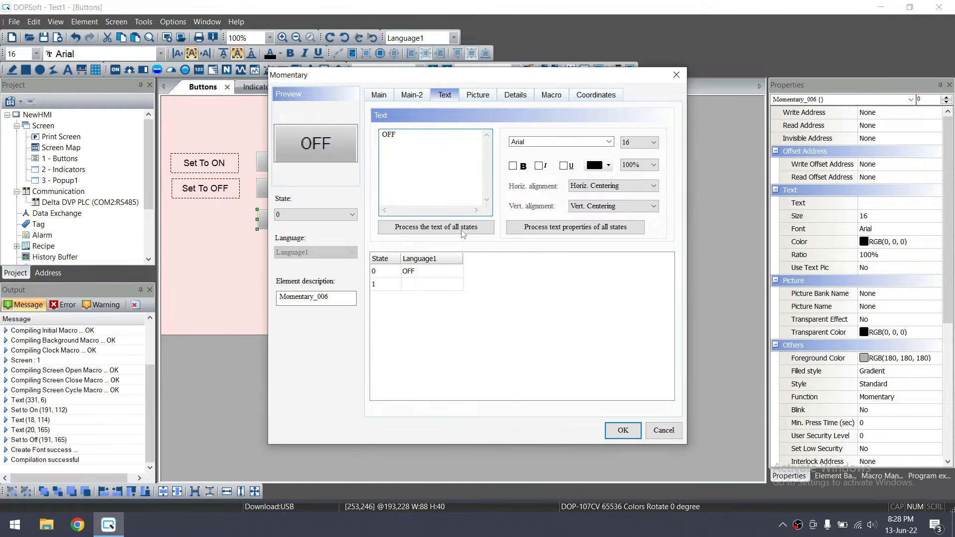
{"action": "left_click", "coordinate": [420, 284]}
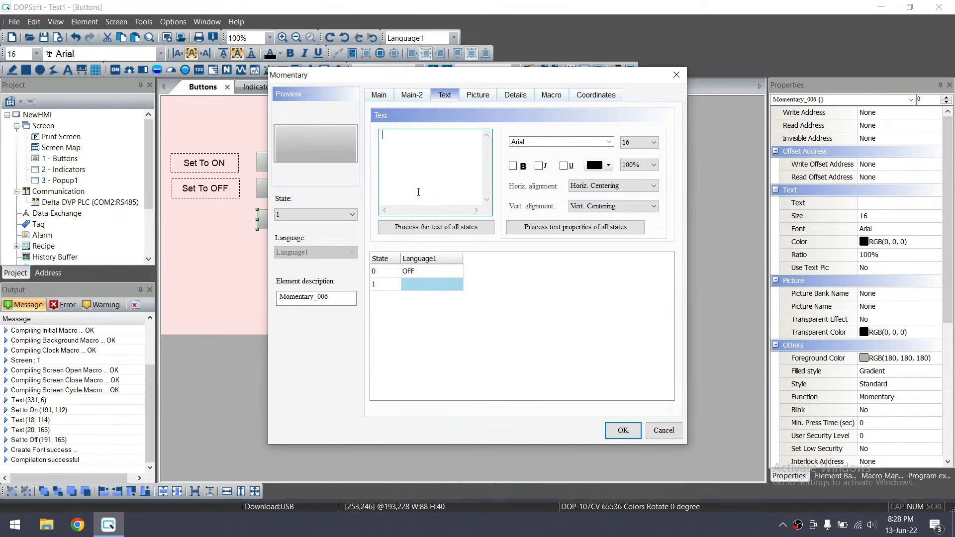
{"action": "type", "text": "ON"}
Pick bright green as the button's foreground colour
{"action": "left_click", "coordinate": [379, 95]}
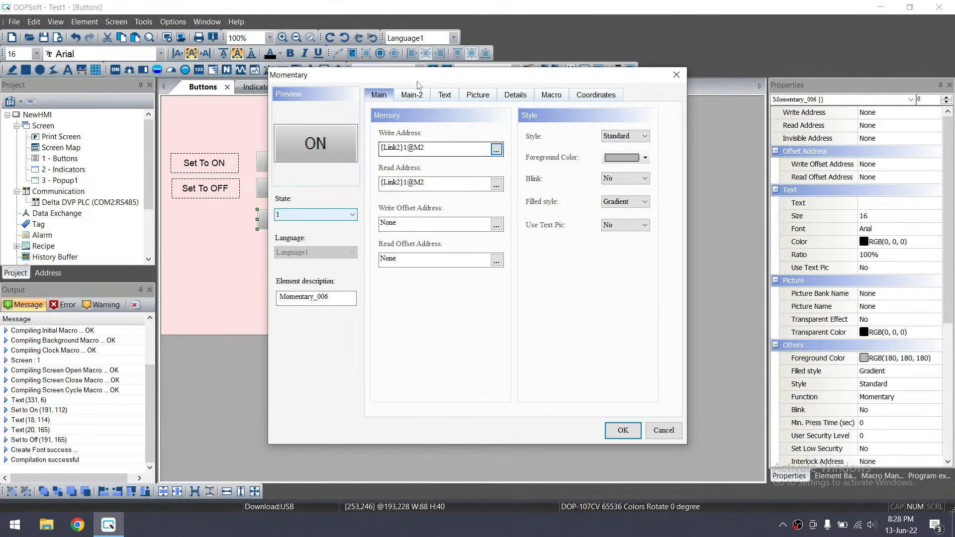
{"action": "left_click", "coordinate": [646, 158]}
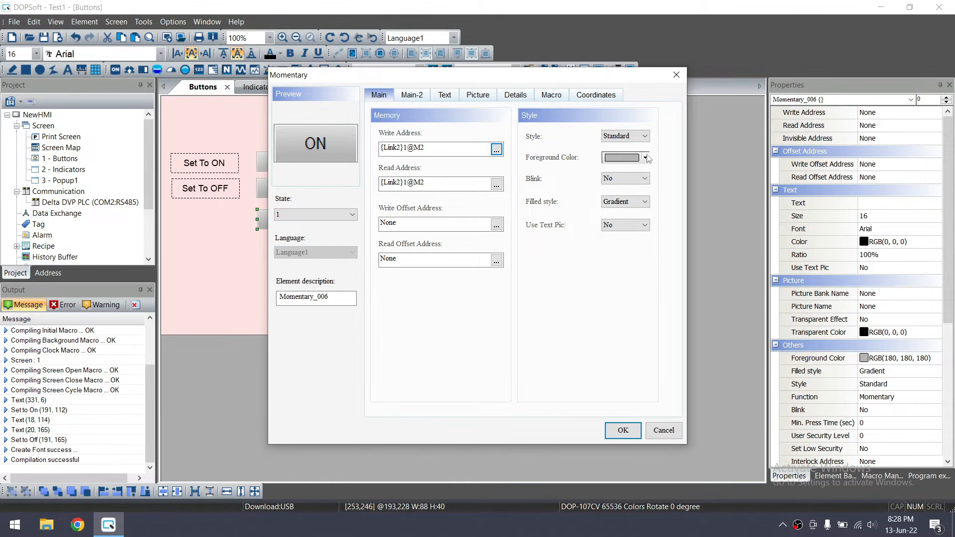
{"action": "left_click", "coordinate": [384, 191]}
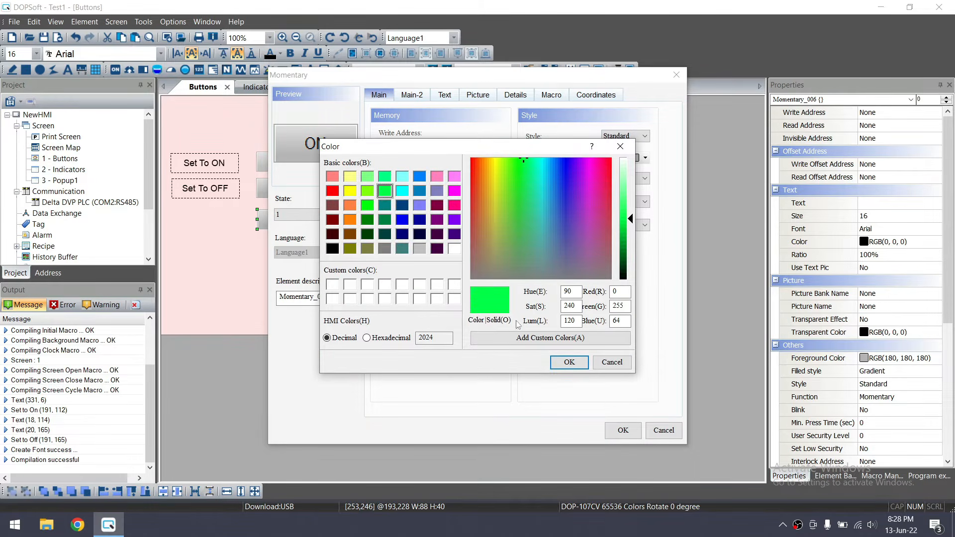
{"action": "left_click", "coordinate": [569, 363]}
Place the momentary button and add a Set To OFF label copy renamed 'Momentary' in the third row
{"action": "left_click", "coordinate": [609, 428]}
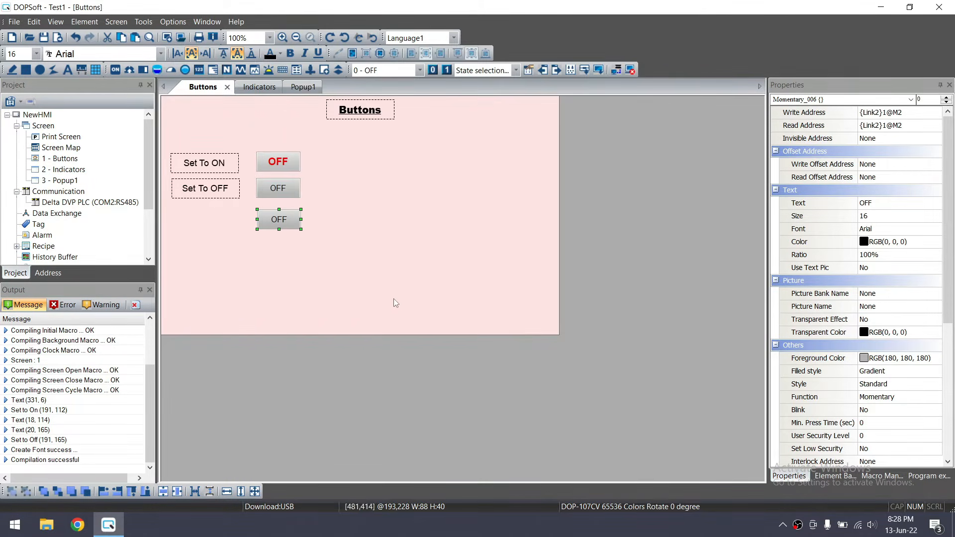
{"action": "double_click", "coordinate": [207, 195]}
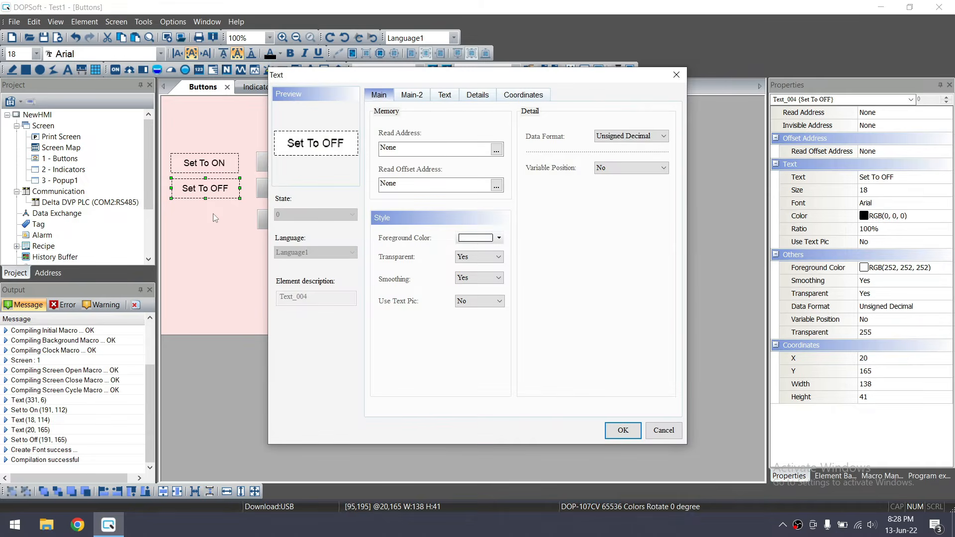
{"action": "key", "text": "Escape"}
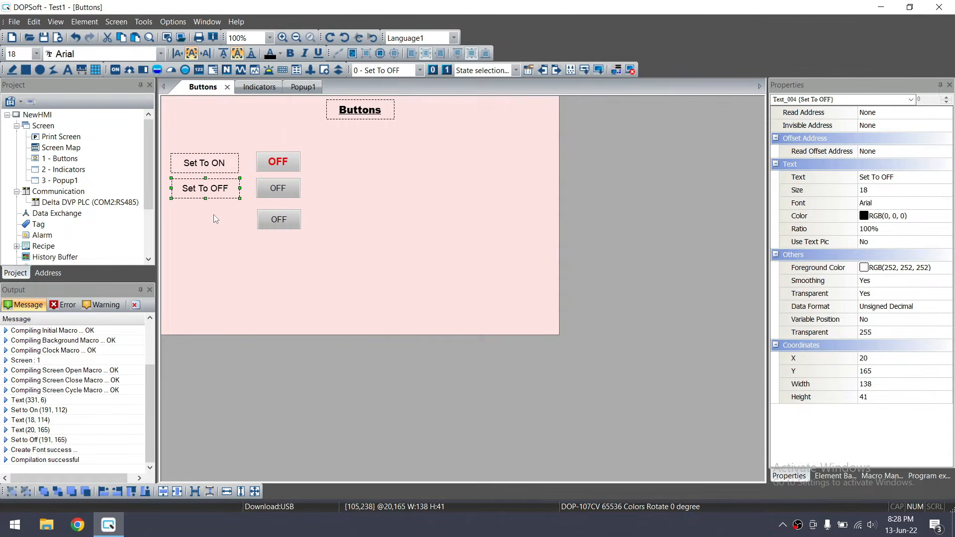
{"action": "key", "text": "ctrl+v"}
{"action": "left_click_drag", "start_coordinate": [222, 200], "coordinate": [216, 224]}
{"action": "double_click", "coordinate": [216, 222]}
{"action": "left_click", "coordinate": [452, 93]}
{"action": "left_click_drag", "start_coordinate": [444, 132], "coordinate": [383, 133]}
{"action": "type", "text": "Mome"}
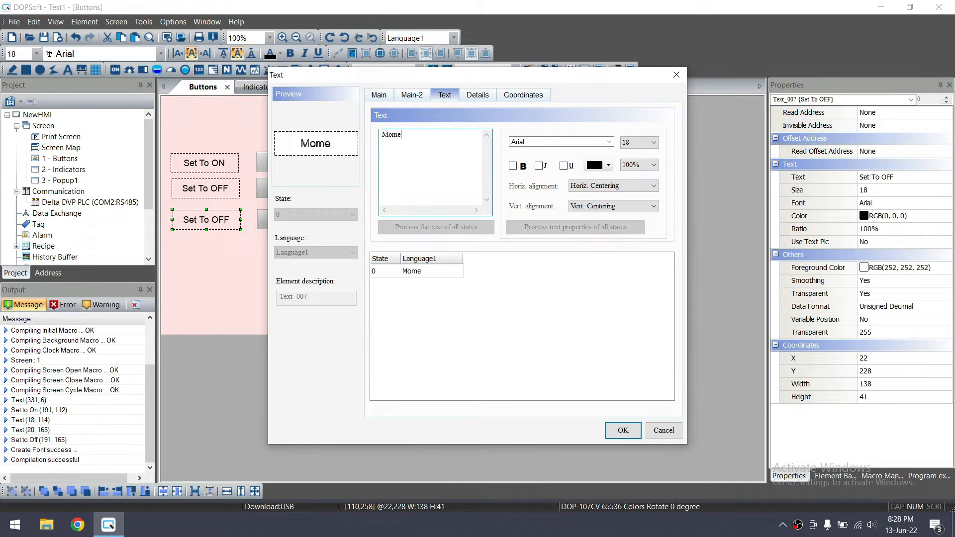
{"action": "type", "text": "ntary"}
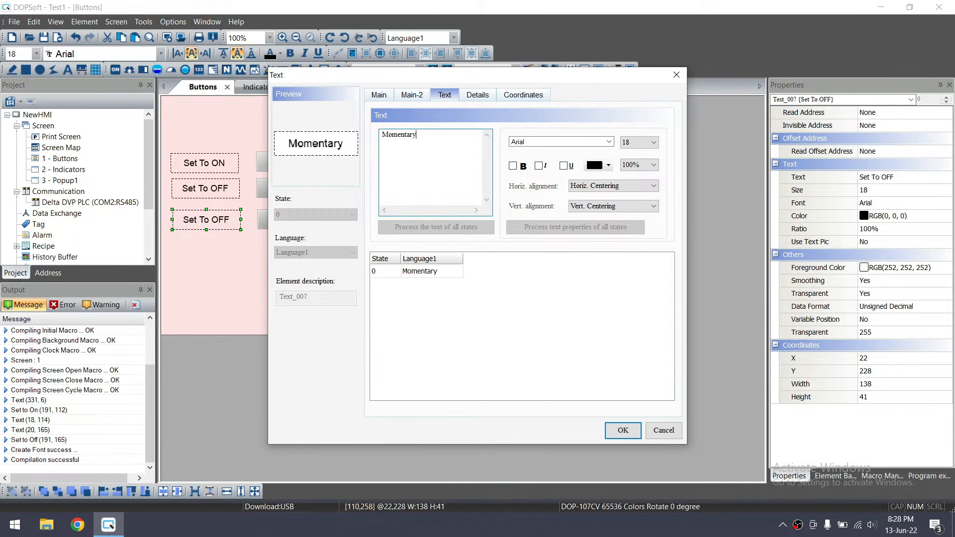
{"action": "left_click", "coordinate": [623, 430]}
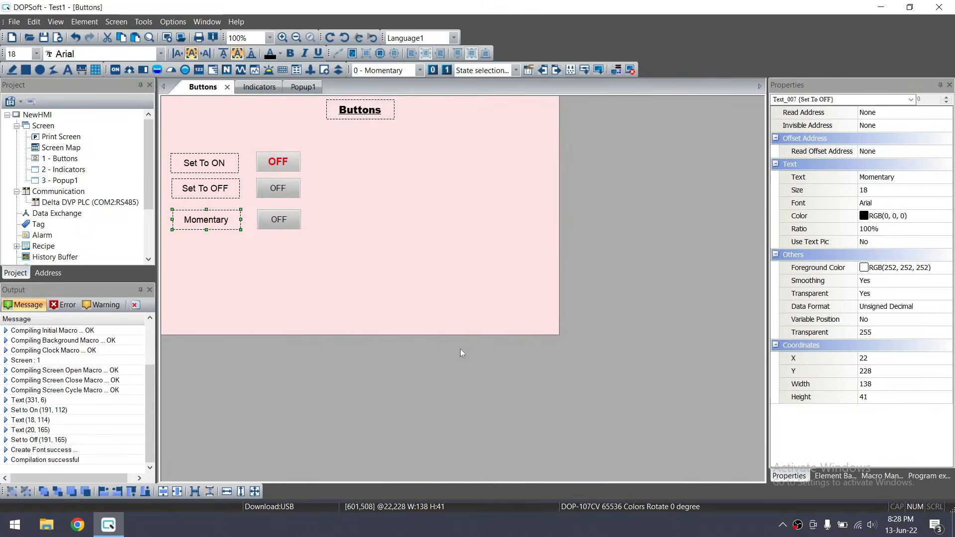
Duplicate the Momentary label into the fourth row and rename it 'Maintaned'
{"action": "left_click", "coordinate": [285, 262]}
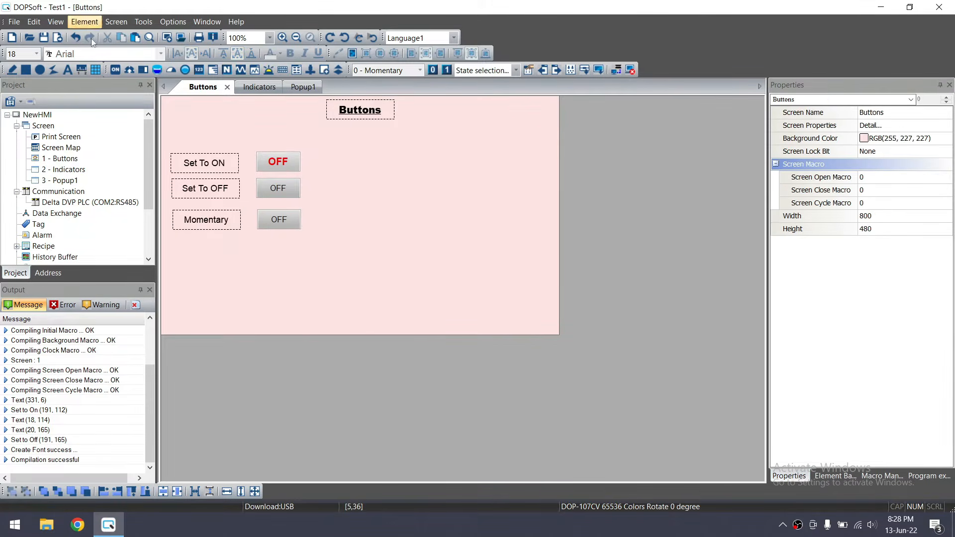
{"action": "left_click", "coordinate": [189, 213]}
{"action": "key", "text": "ctrl+c"}
{"action": "key", "text": "ctrl+v"}
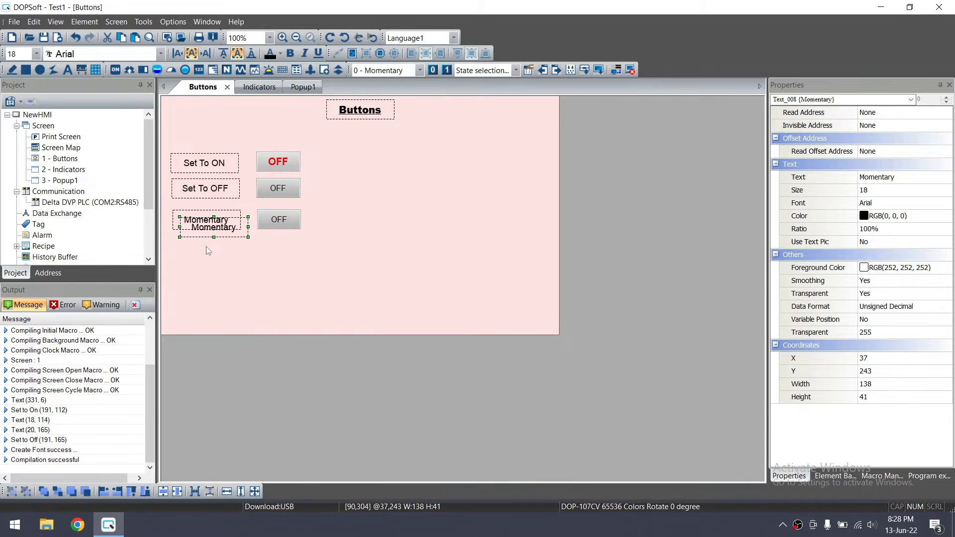
{"action": "left_click_drag", "start_coordinate": [219, 232], "coordinate": [212, 253]}
{"action": "double_click", "coordinate": [212, 251]}
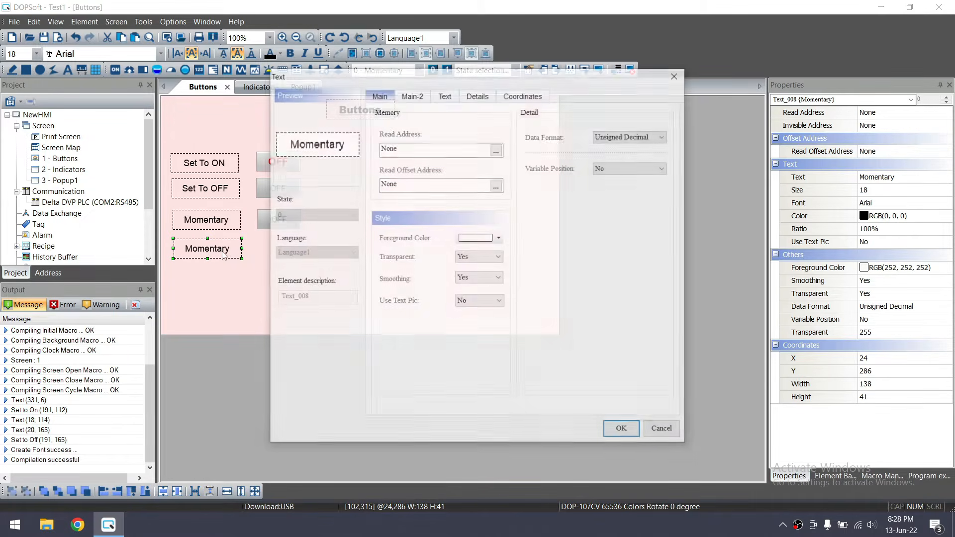
{"action": "left_click", "coordinate": [444, 95]}
{"action": "left_click_drag", "start_coordinate": [420, 135], "coordinate": [381, 137]}
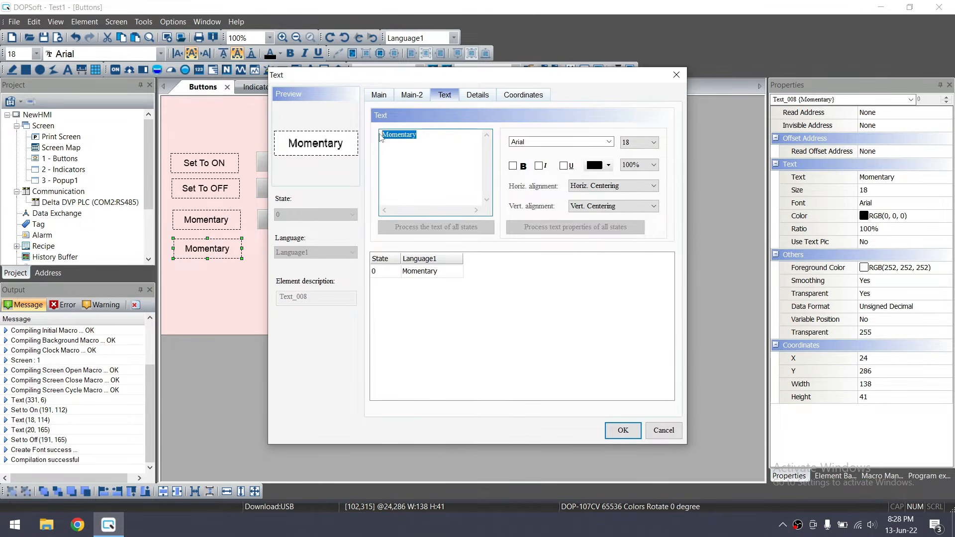
{"action": "type", "text": "Mainta"}
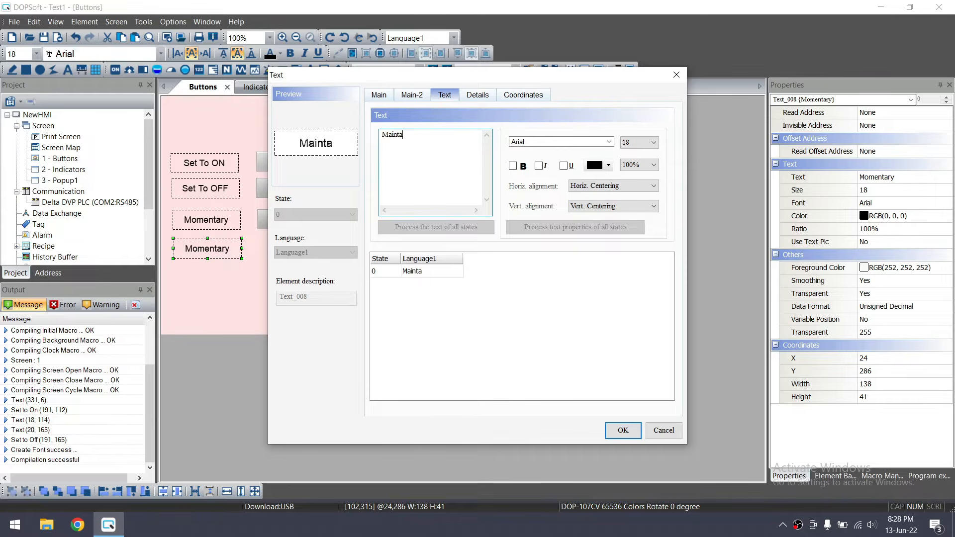
{"action": "type", "text": "ned"}
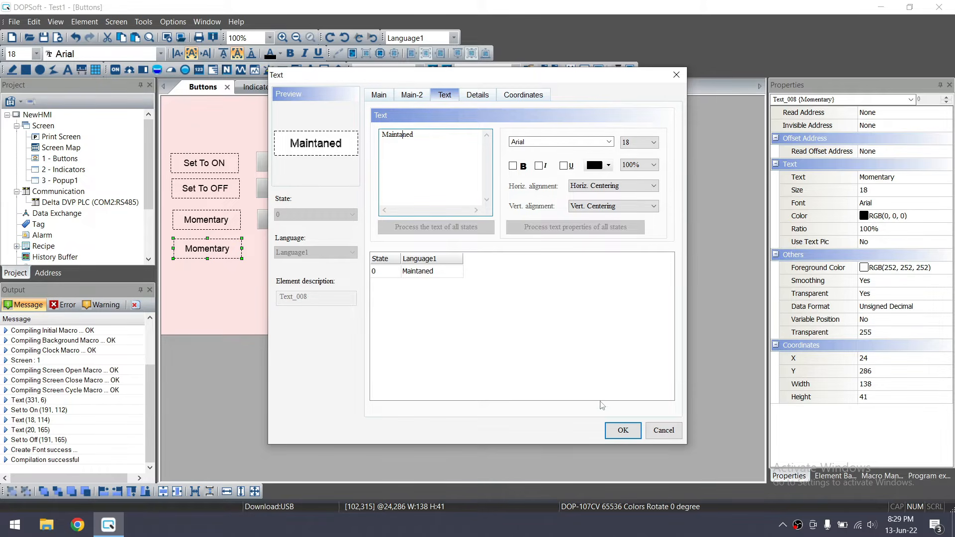
{"action": "left_click", "coordinate": [621, 429]}
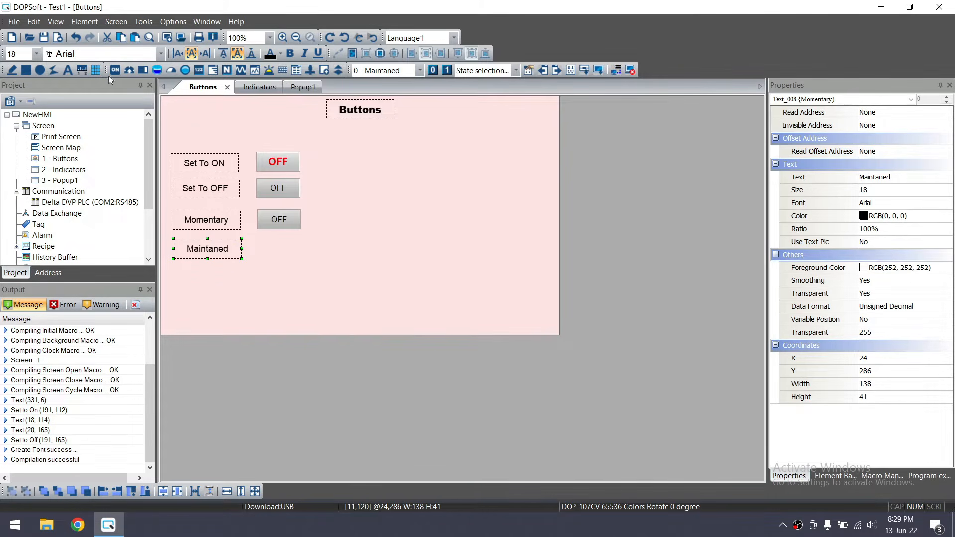
{"action": "left_click", "coordinate": [84, 22]}
Draw a maintained button beside the Maintaned label
{"action": "mouse_move", "coordinate": [124, 41]}
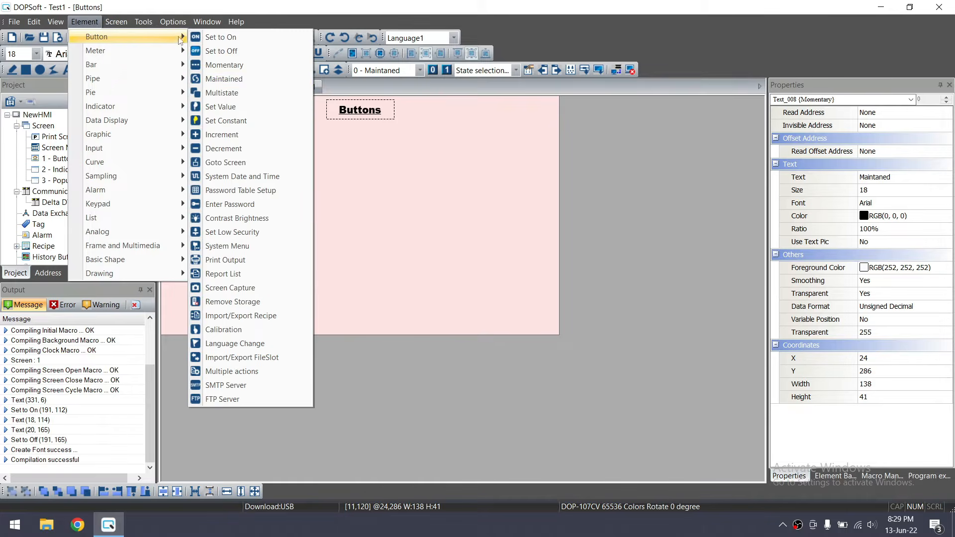
{"action": "left_click", "coordinate": [251, 82]}
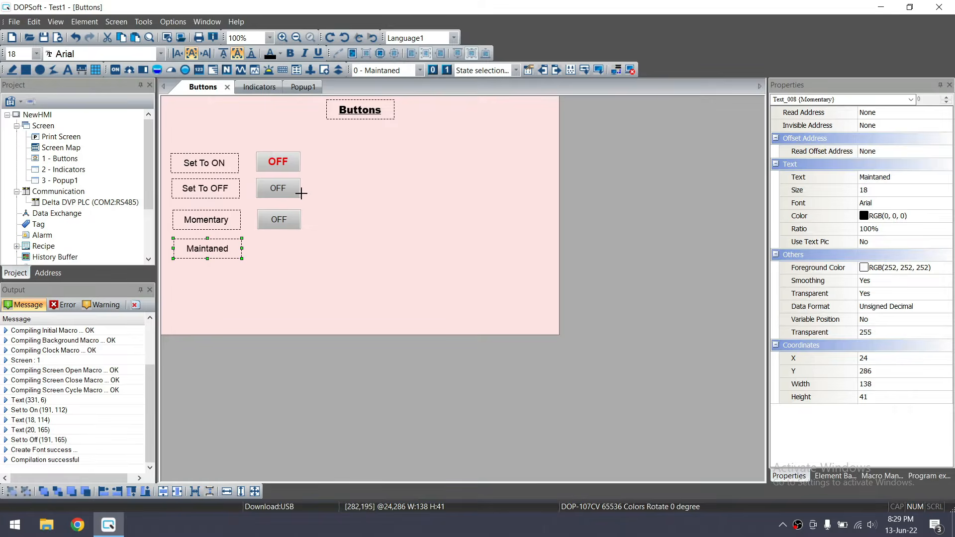
{"action": "left_click_drag", "start_coordinate": [258, 243], "coordinate": [303, 262]}
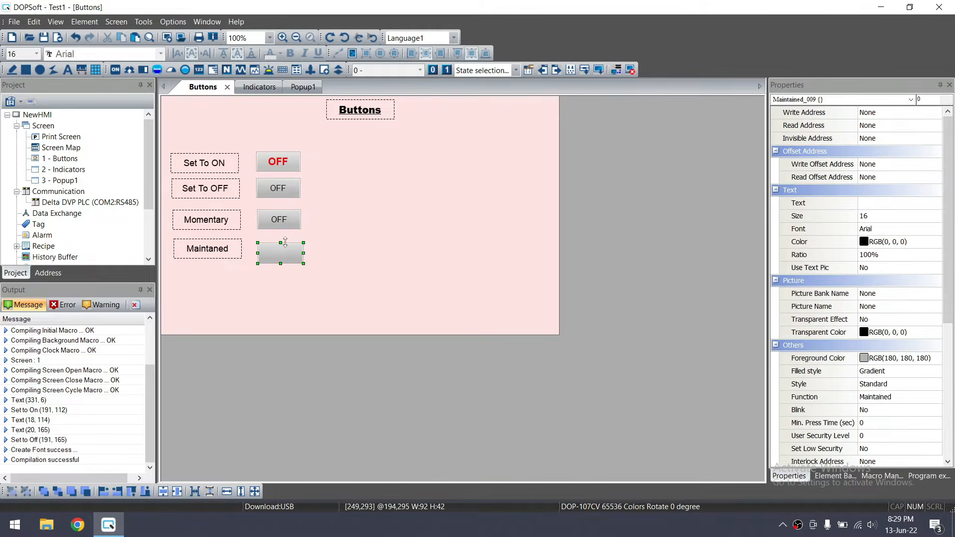
{"action": "double_click", "coordinate": [281, 254]}
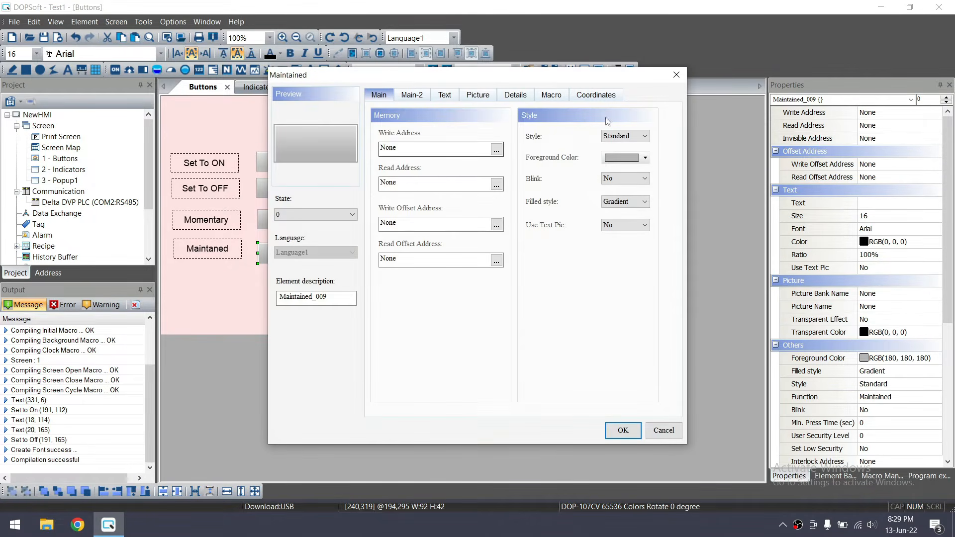
{"action": "left_click", "coordinate": [676, 74]}
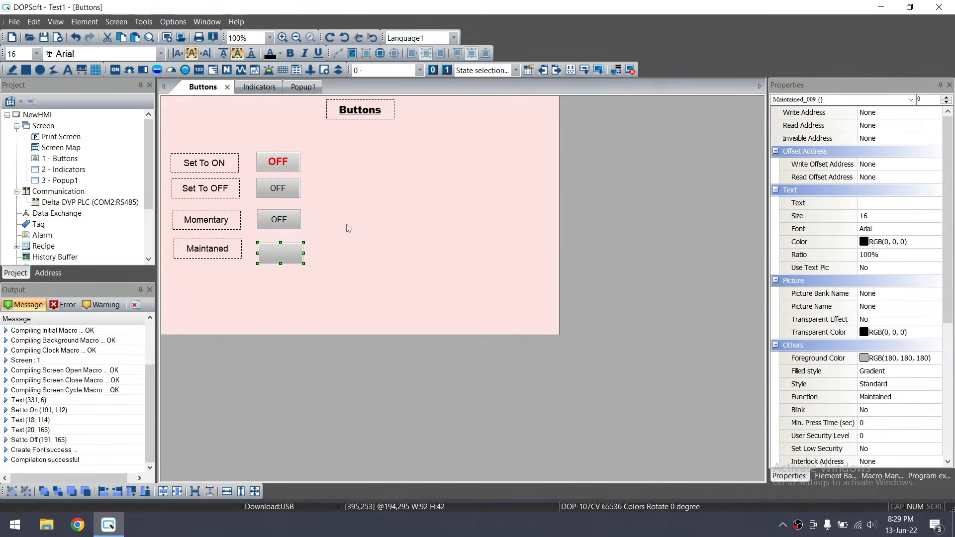
Set the maintained button's write and read address to M3
{"action": "left_click", "coordinate": [937, 118]}
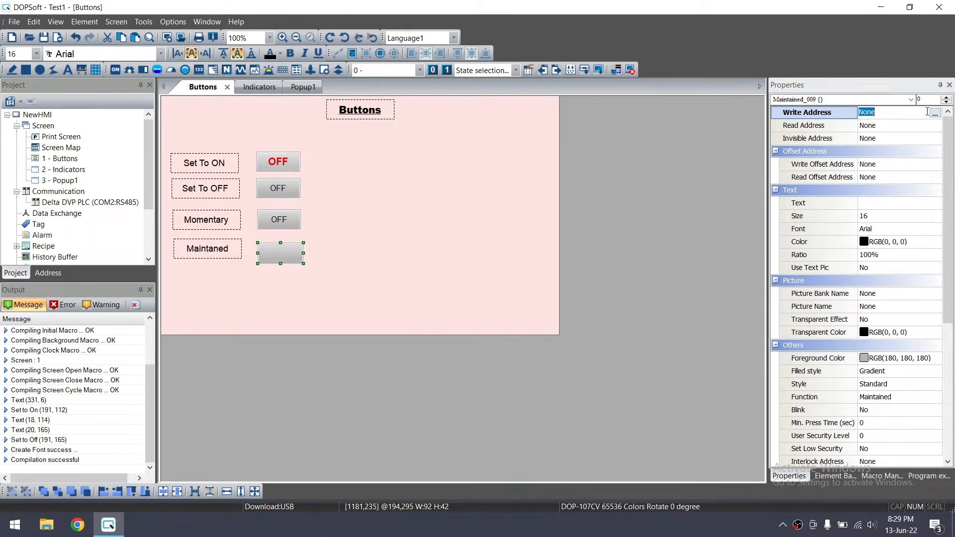
{"action": "left_click", "coordinate": [935, 113]}
{"action": "left_click", "coordinate": [499, 192]}
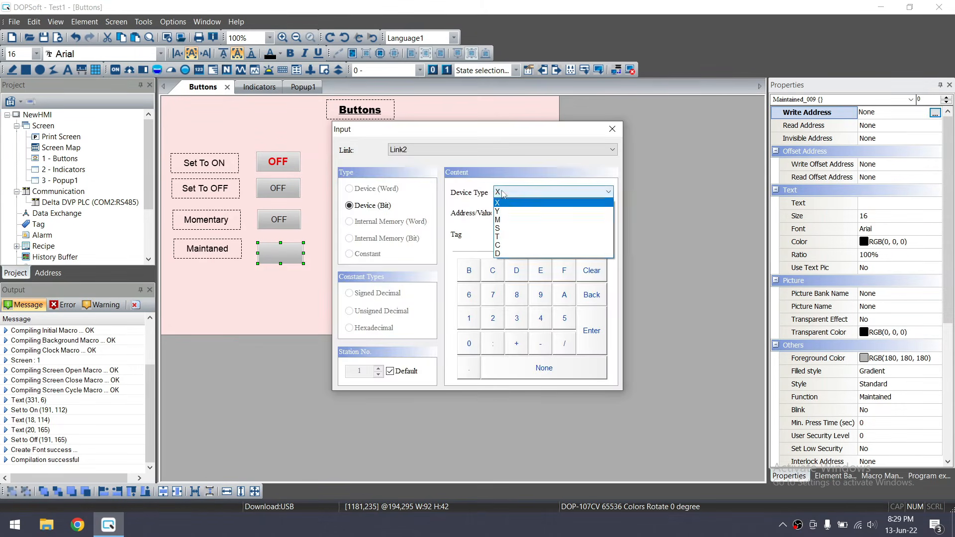
{"action": "left_click", "coordinate": [512, 228]}
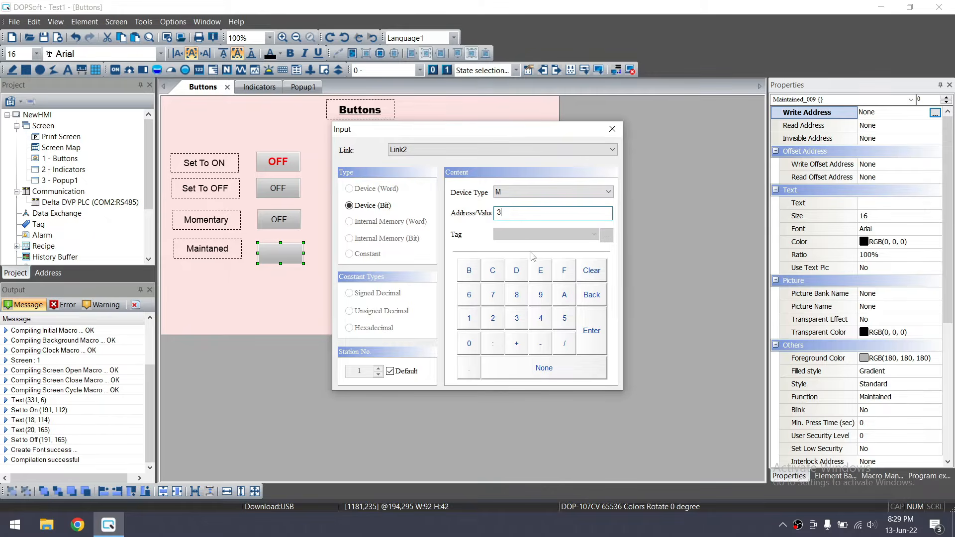
{"action": "left_click", "coordinate": [588, 334]}
{"action": "left_click", "coordinate": [903, 113]}
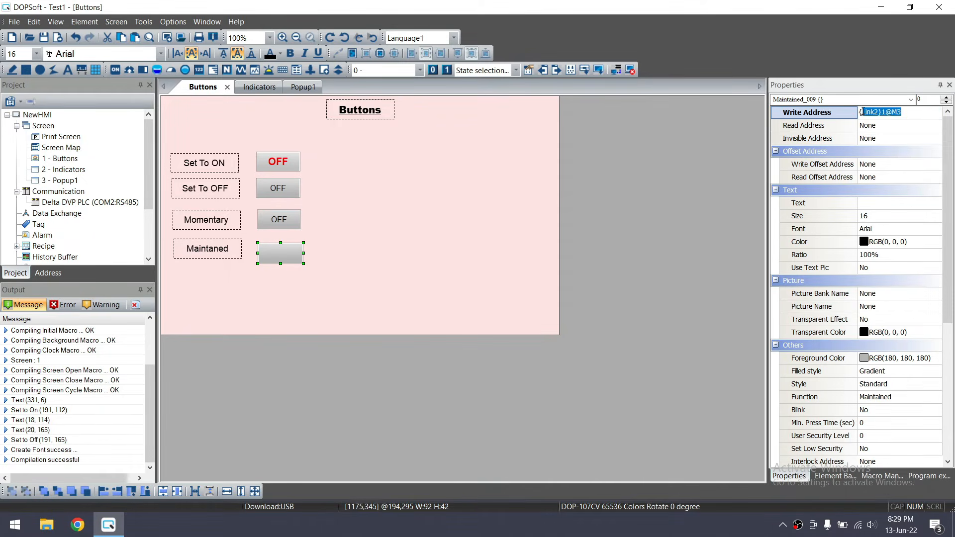
{"action": "key", "text": "ctrl+c"}
{"action": "left_click", "coordinate": [883, 126]}
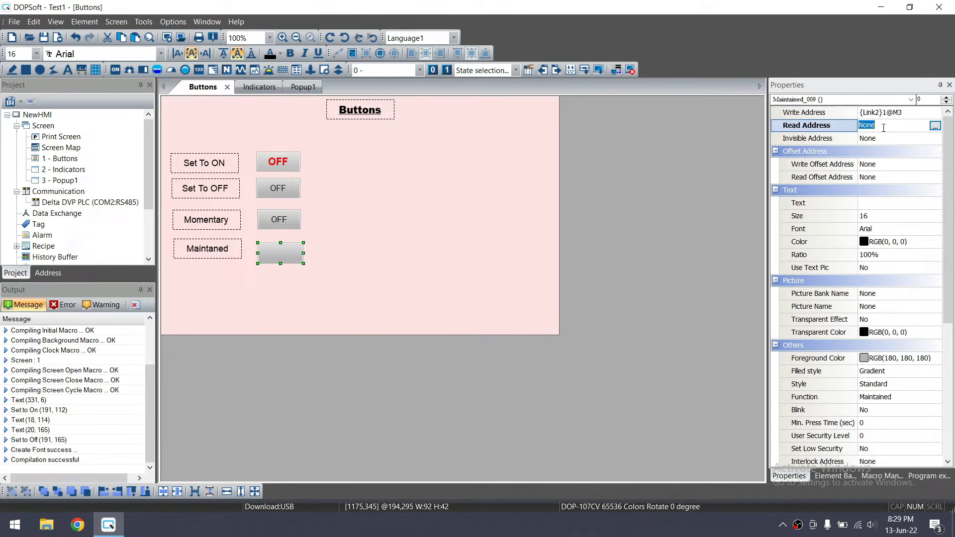
{"action": "key", "text": "ctrl+v"}
Label the maintained button 'OFF' for state 0 and 'ON' for state 1
{"action": "left_click", "coordinate": [919, 201]}
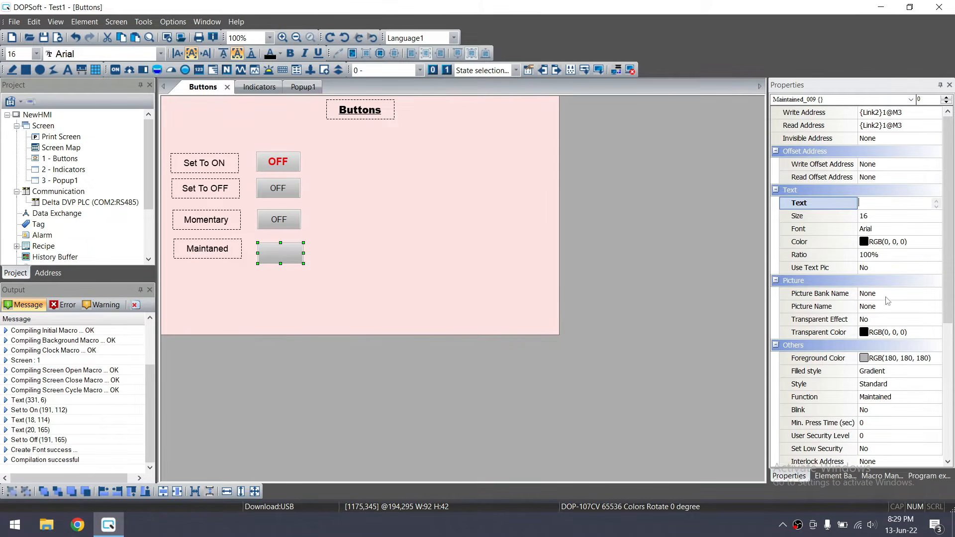
{"action": "left_click", "coordinate": [928, 362]}
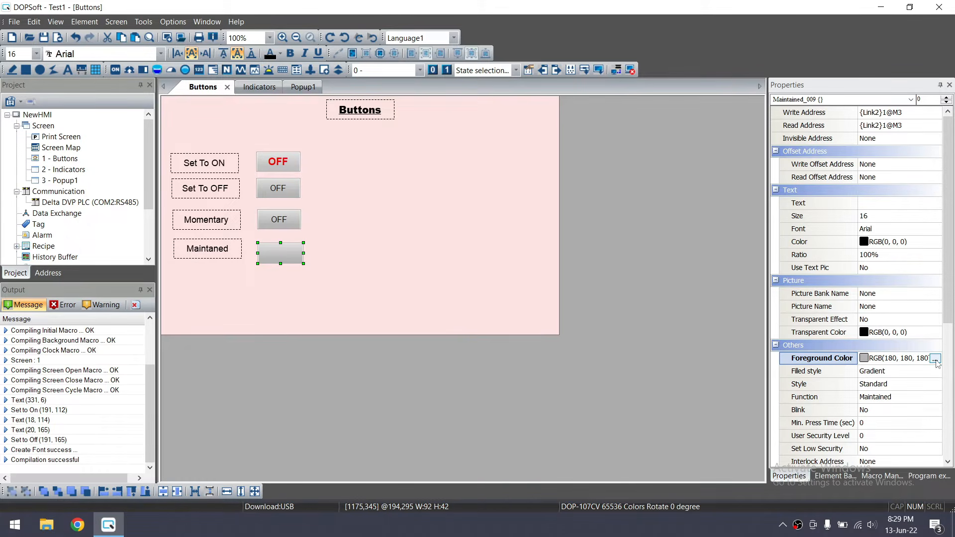
{"action": "left_click", "coordinate": [358, 257]}
{"action": "double_click", "coordinate": [284, 253]}
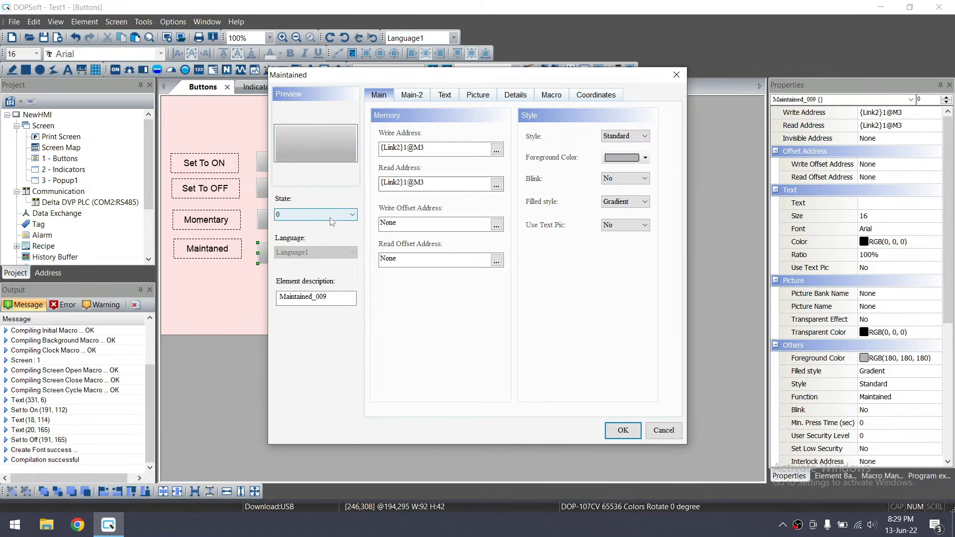
{"action": "left_click", "coordinate": [445, 95]}
{"action": "left_click", "coordinate": [443, 165]}
{"action": "type", "text": "OFF"}
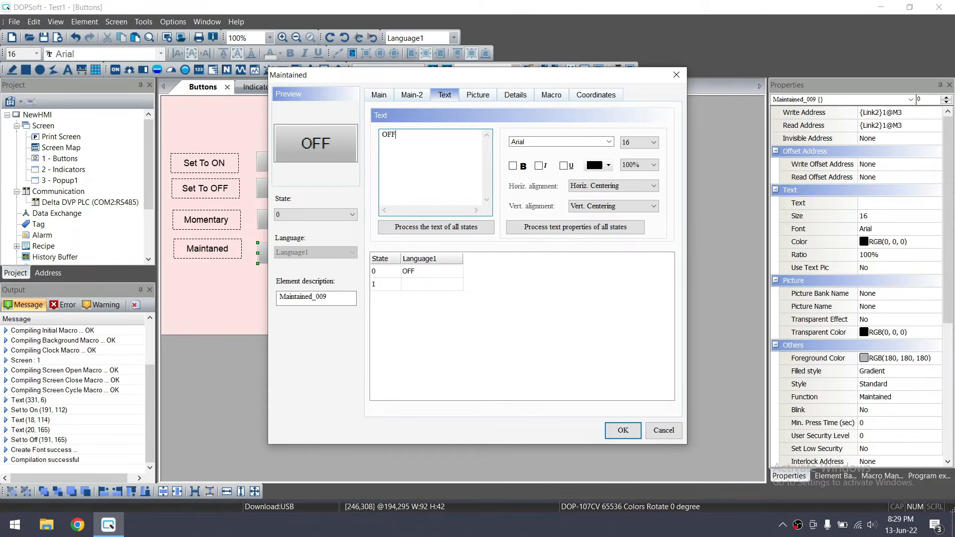
{"action": "left_click", "coordinate": [431, 284]}
{"action": "left_click", "coordinate": [426, 141]}
{"action": "type", "text": "ON"}
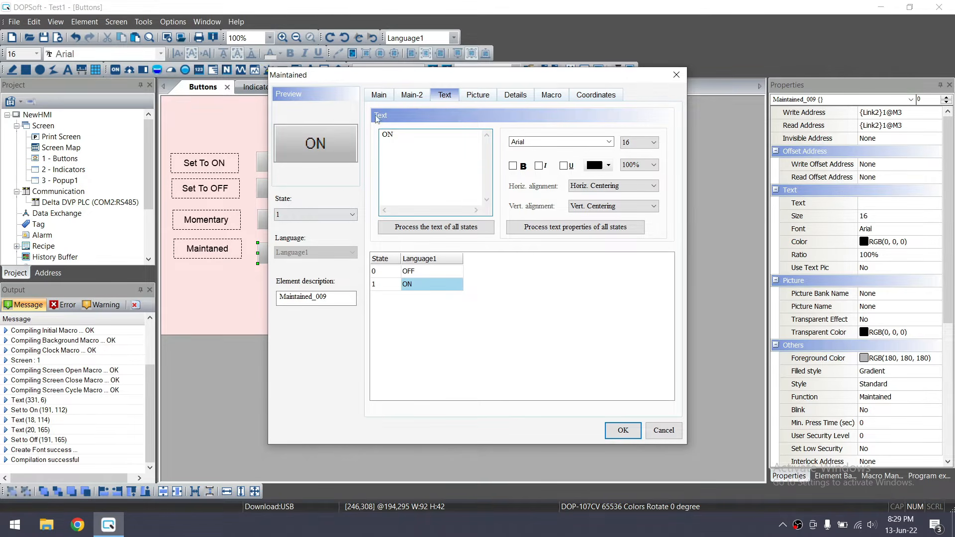
Make the on-state foreground colour green and apply the button settings
{"action": "left_click", "coordinate": [379, 94]}
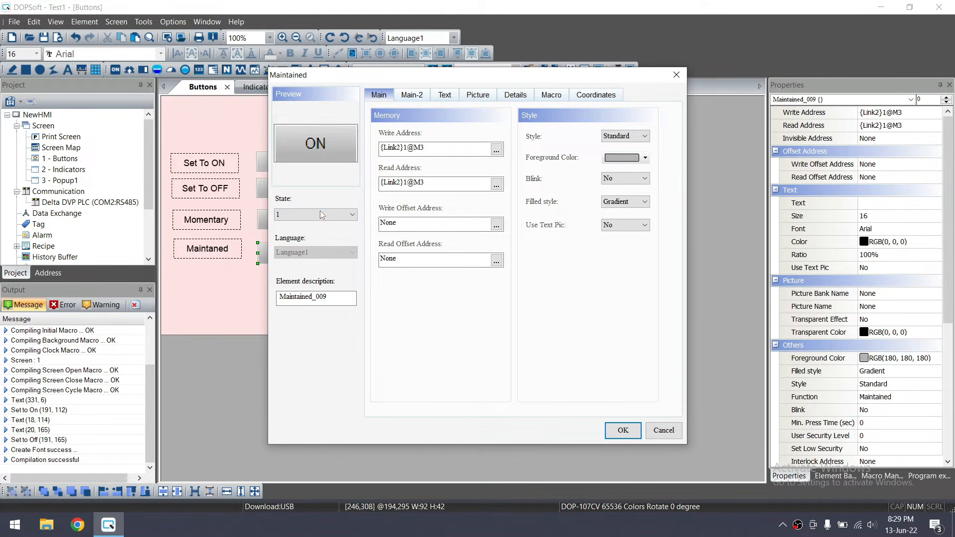
{"action": "left_click", "coordinate": [646, 158]}
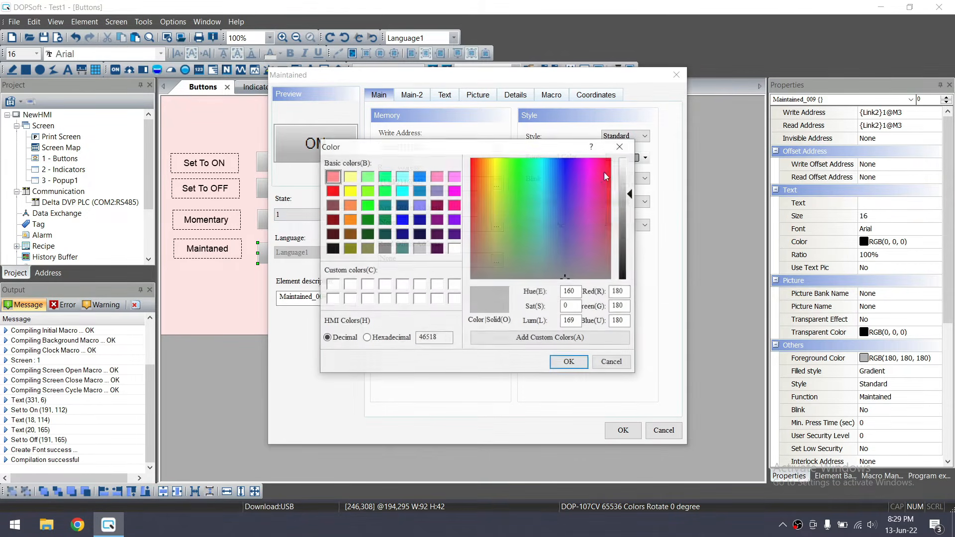
{"action": "left_click", "coordinate": [387, 192]}
{"action": "left_click", "coordinate": [569, 362]}
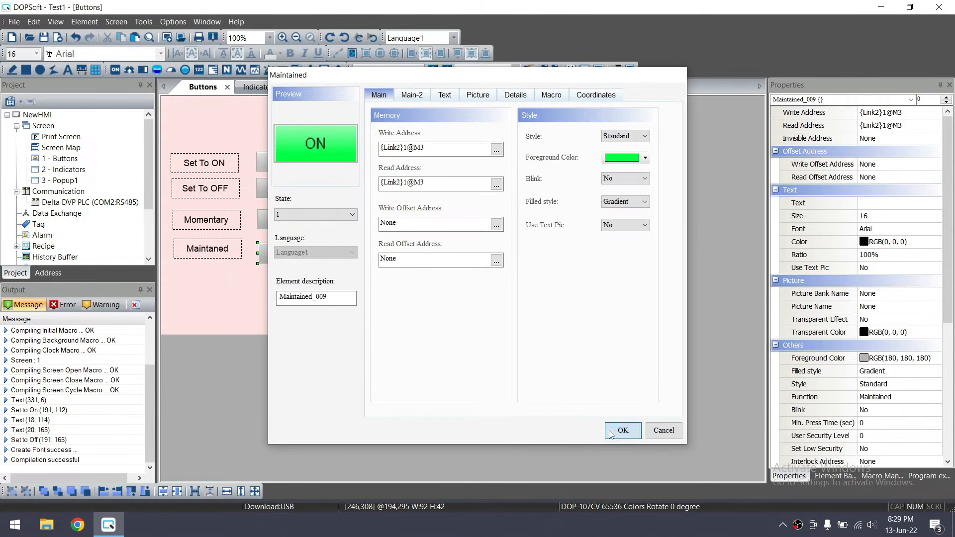
{"action": "left_click", "coordinate": [611, 435]}
{"action": "left_click", "coordinate": [338, 292]}
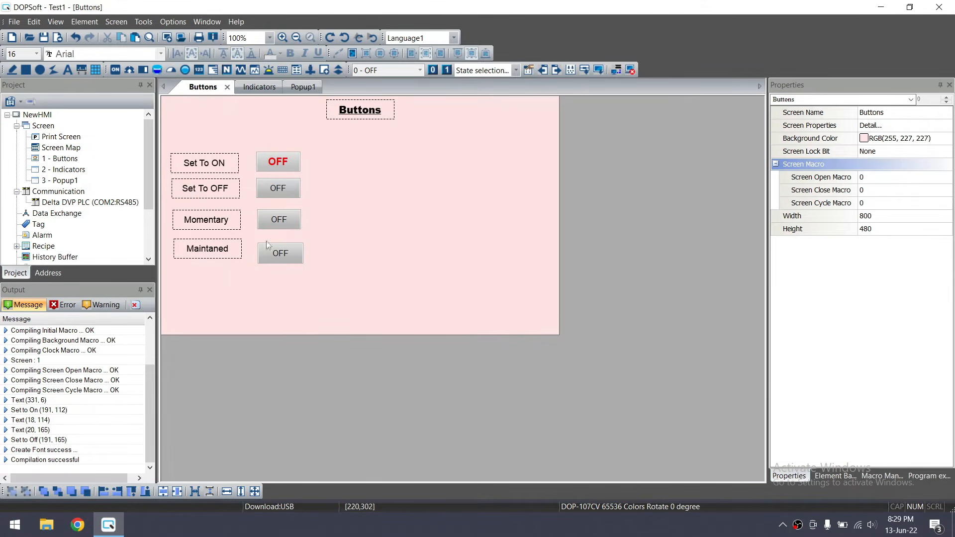
{"action": "left_click", "coordinate": [84, 22]}
Check the Indicators screen, then draw a new button below the Maintaned button on Buttons
{"action": "mouse_move", "coordinate": [121, 39]}
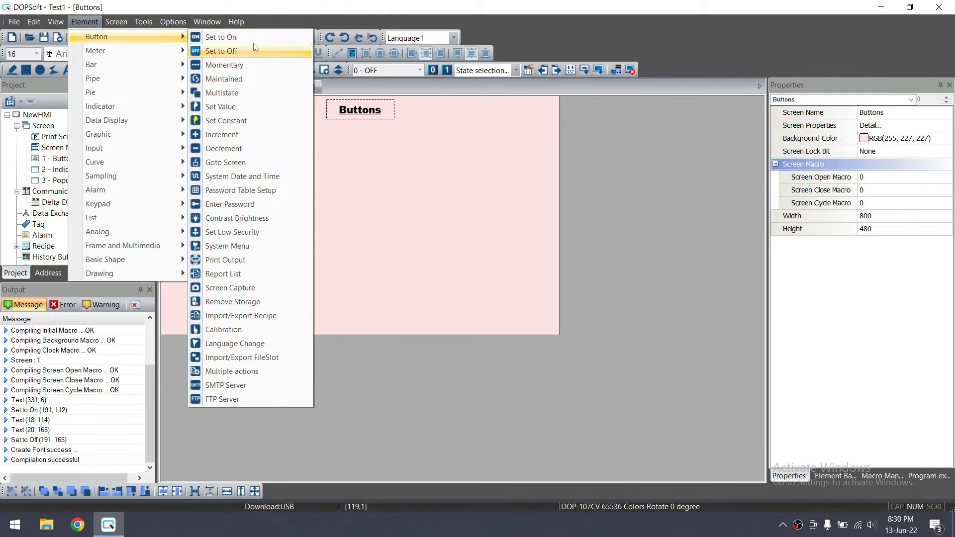
{"action": "left_click", "coordinate": [249, 93]}
{"action": "left_click", "coordinate": [247, 87]}
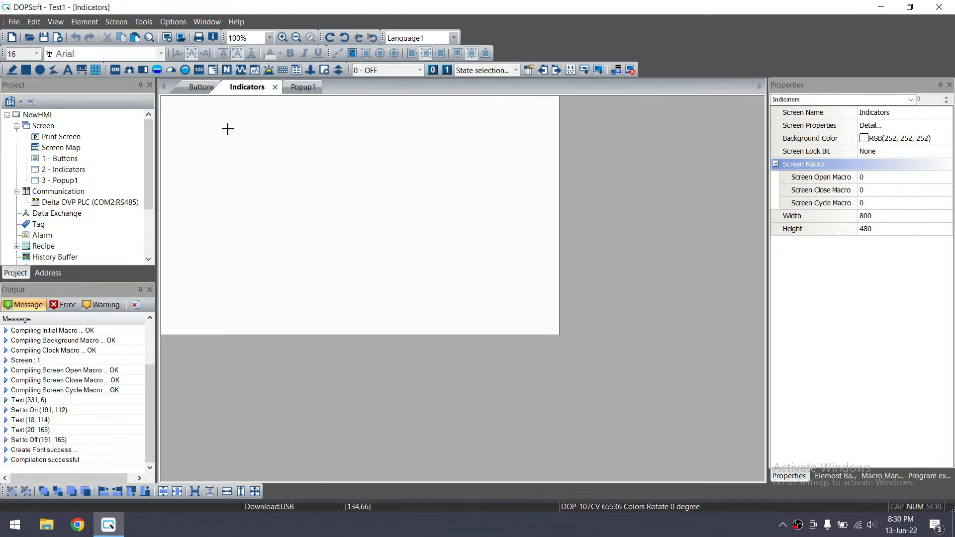
{"action": "left_click", "coordinate": [200, 88]}
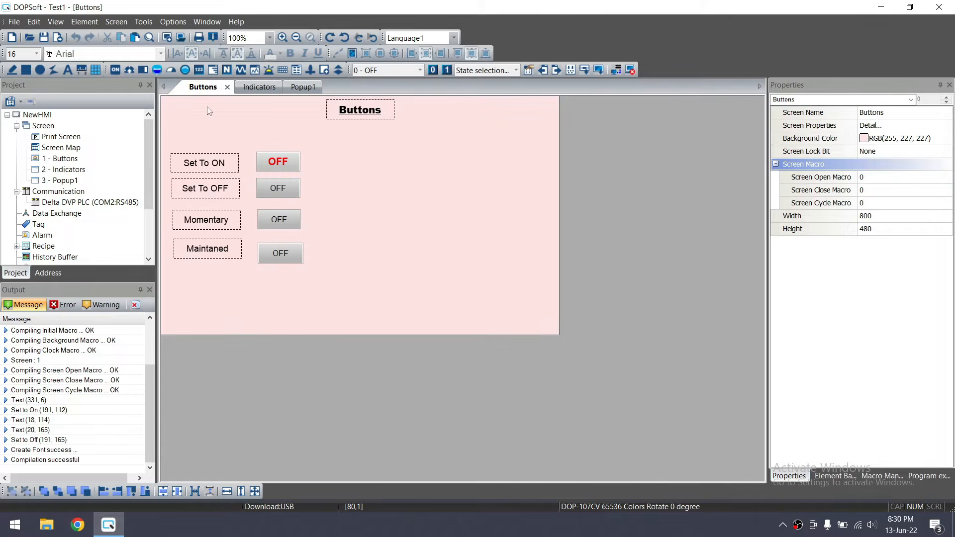
{"action": "left_click_drag", "start_coordinate": [258, 279], "coordinate": [308, 301]}
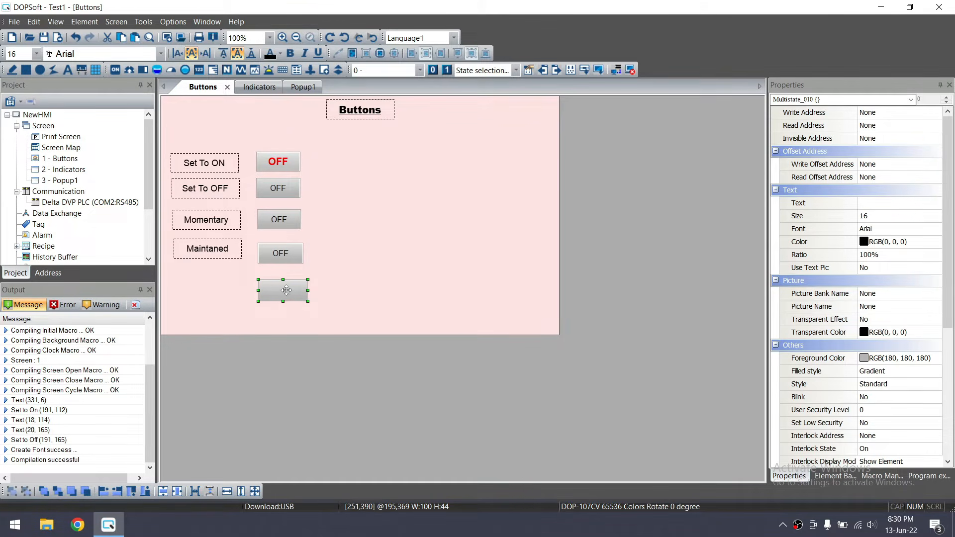
Duplicate the Maintaned label beside the new button and change its text to Multistate
{"action": "left_click", "coordinate": [216, 247]}
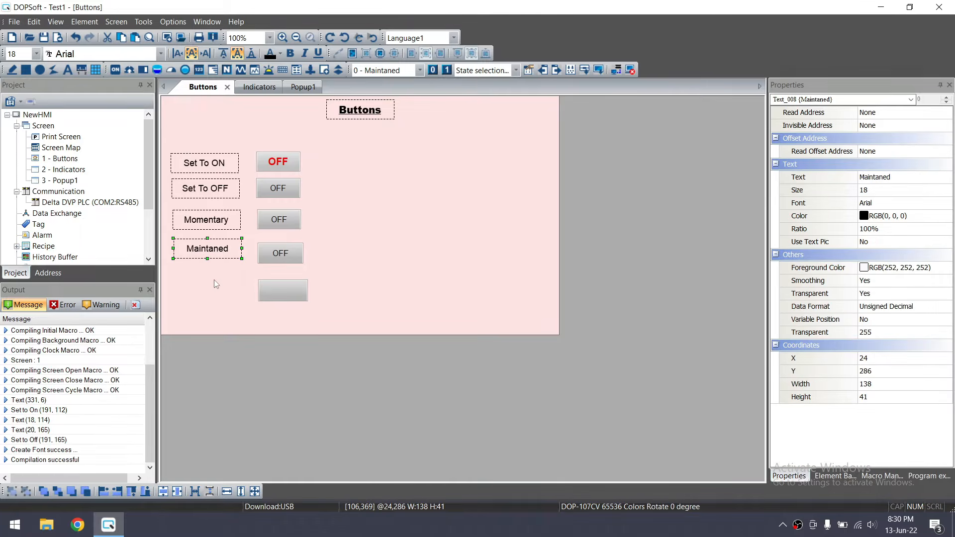
{"action": "key", "text": "ctrl+c"}
{"action": "key", "text": "ctrl+v"}
{"action": "left_click_drag", "start_coordinate": [226, 257], "coordinate": [217, 294]}
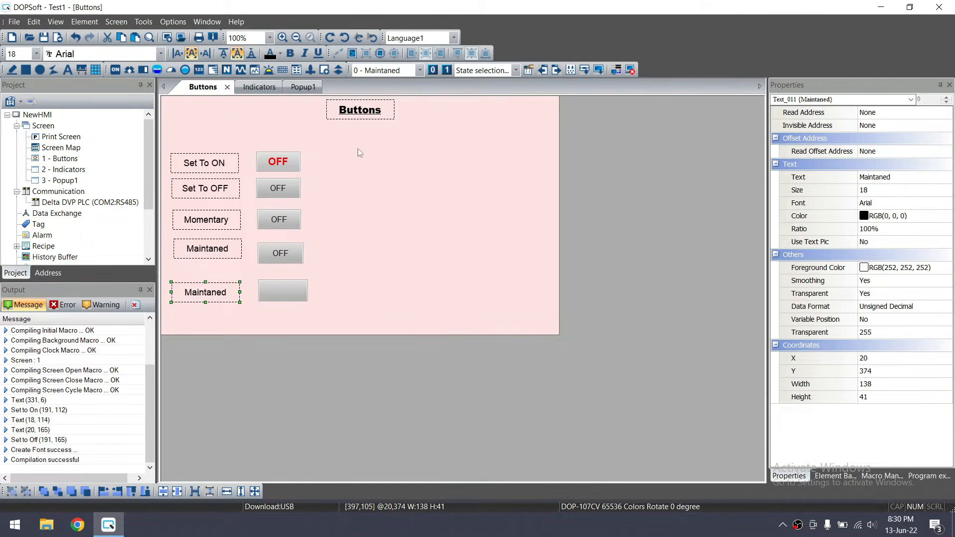
{"action": "double_click", "coordinate": [217, 287]}
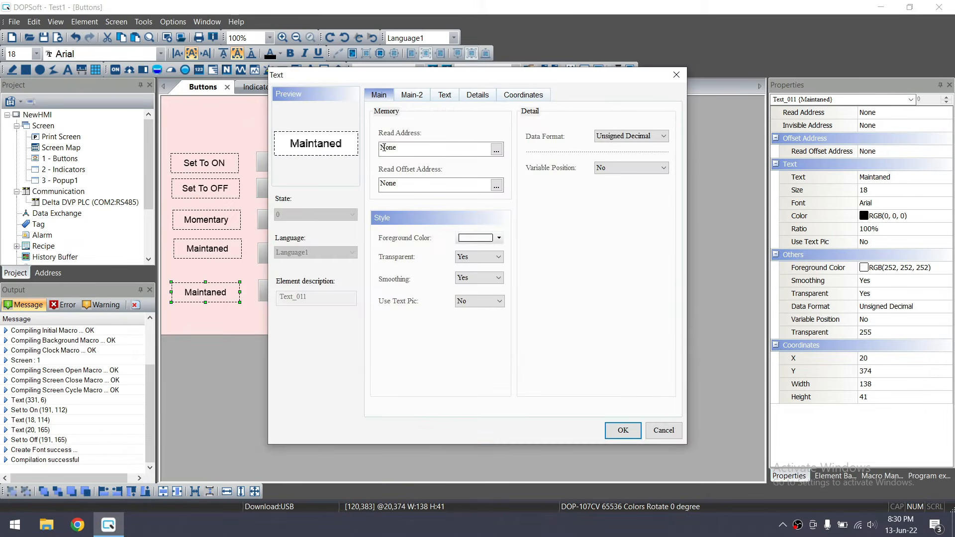
{"action": "left_click", "coordinate": [445, 95]}
{"action": "left_click_drag", "start_coordinate": [414, 134], "coordinate": [389, 133]}
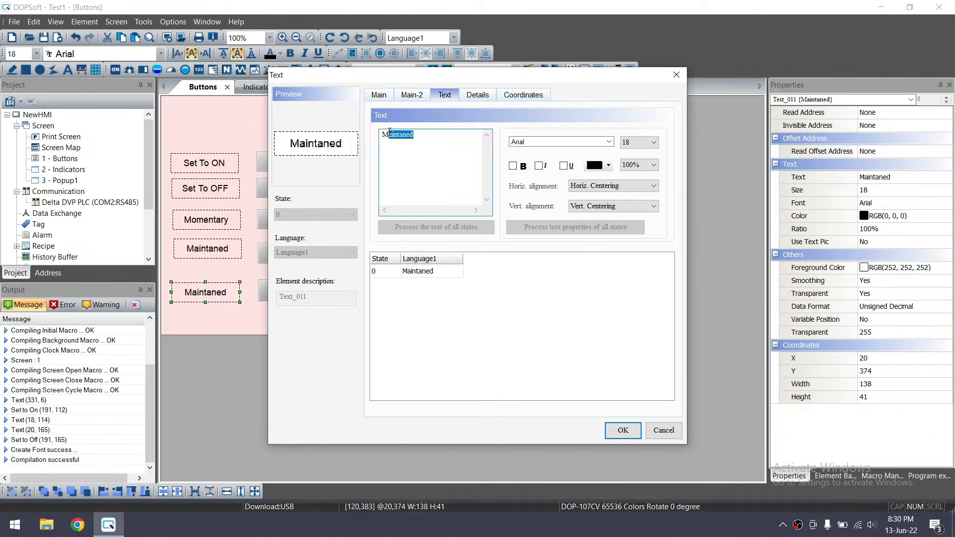
{"action": "type", "text": "ultistate"}
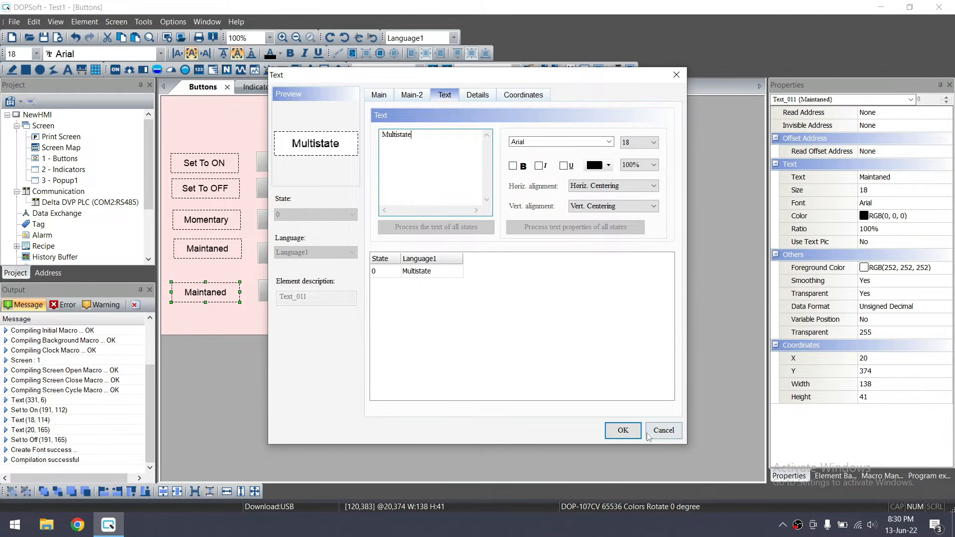
{"action": "left_click", "coordinate": [623, 431]}
Open the new button's Multistate properties and set State Counts to 5
{"action": "left_click", "coordinate": [299, 291]}
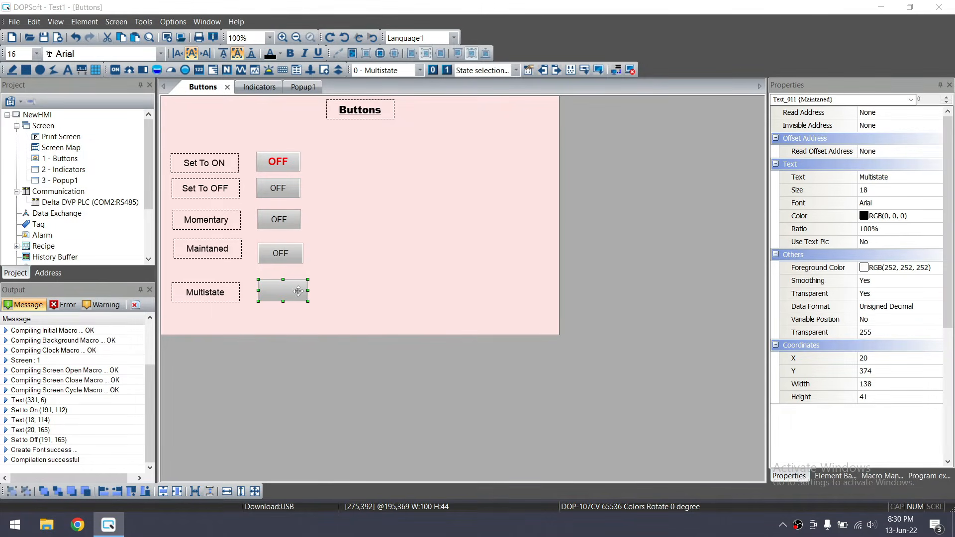
{"action": "double_click", "coordinate": [298, 291]}
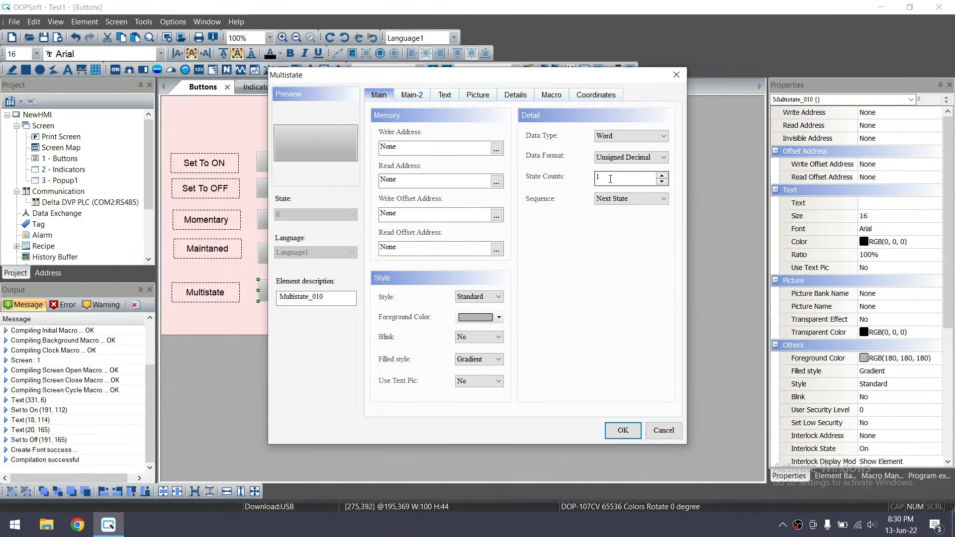
{"action": "left_click", "coordinate": [662, 174]}
{"action": "left_click", "coordinate": [662, 175]}
{"action": "left_click", "coordinate": [661, 175]}
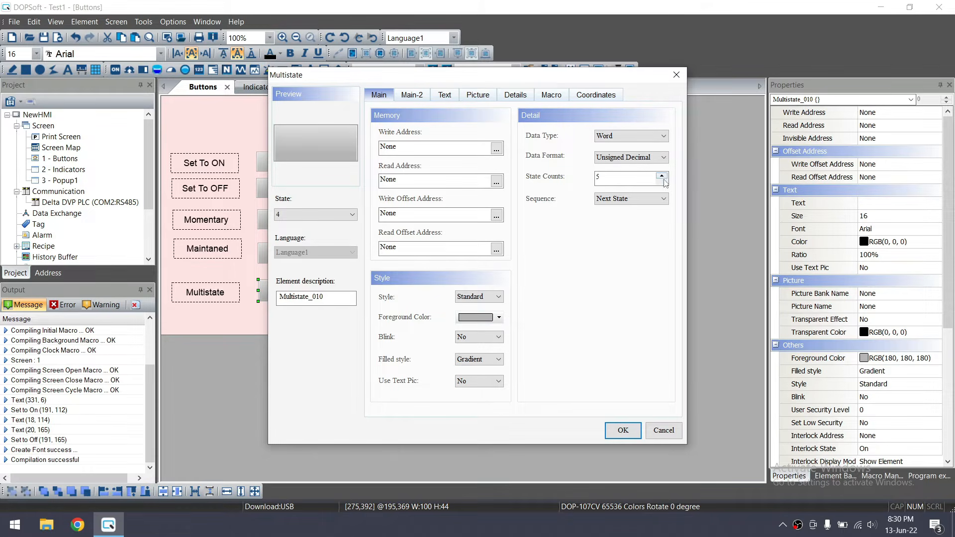
{"action": "double_click", "coordinate": [612, 175]}
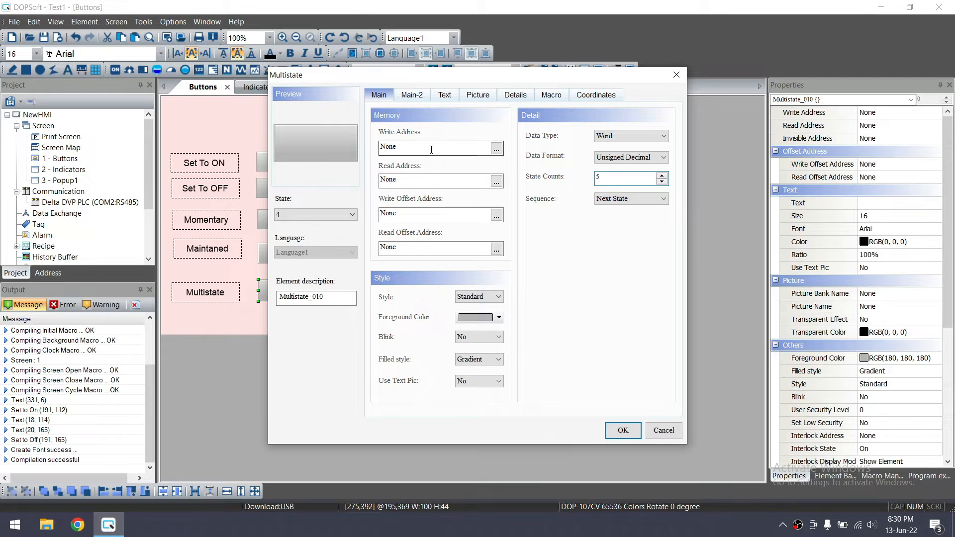
Set the button's write address to register D10 using the address picker
{"action": "left_click", "coordinate": [496, 149]}
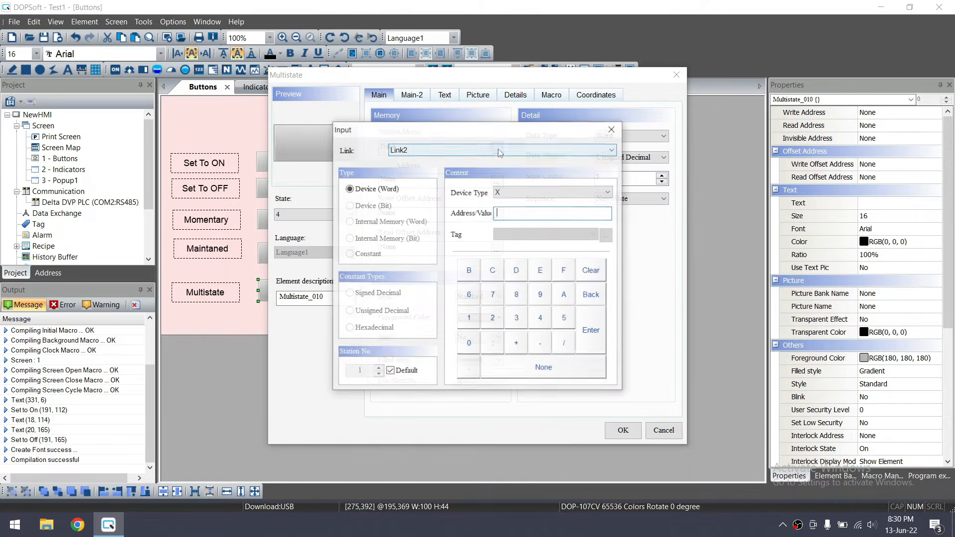
{"action": "left_click", "coordinate": [528, 192]}
{"action": "left_click", "coordinate": [523, 253]}
{"action": "left_click", "coordinate": [518, 209]}
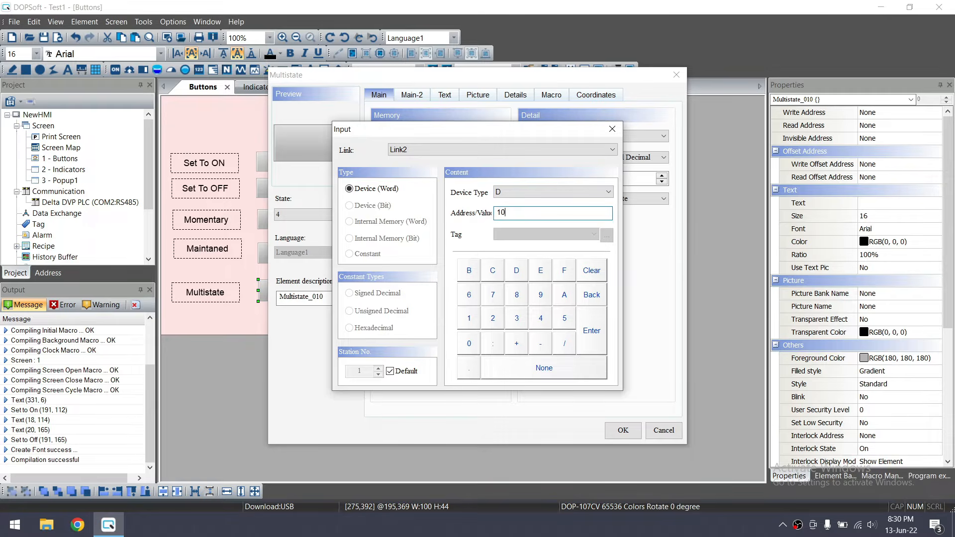
{"action": "left_click", "coordinate": [591, 338]}
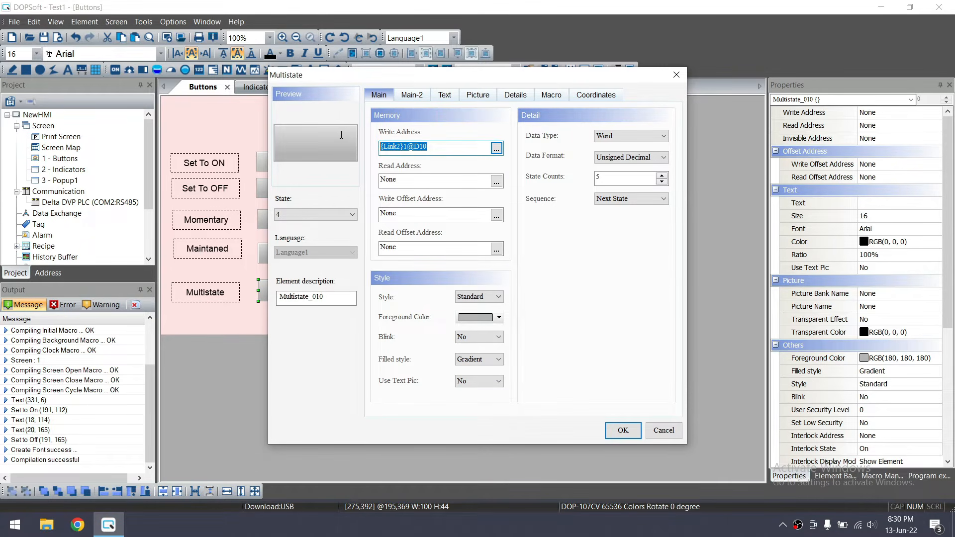
Copy D10 into the Read Address field and preview state 0
{"action": "key", "text": "ctrl+c"}
{"action": "left_click_drag", "start_coordinate": [399, 180], "coordinate": [360, 177]}
{"action": "key", "text": "ctrl+v"}
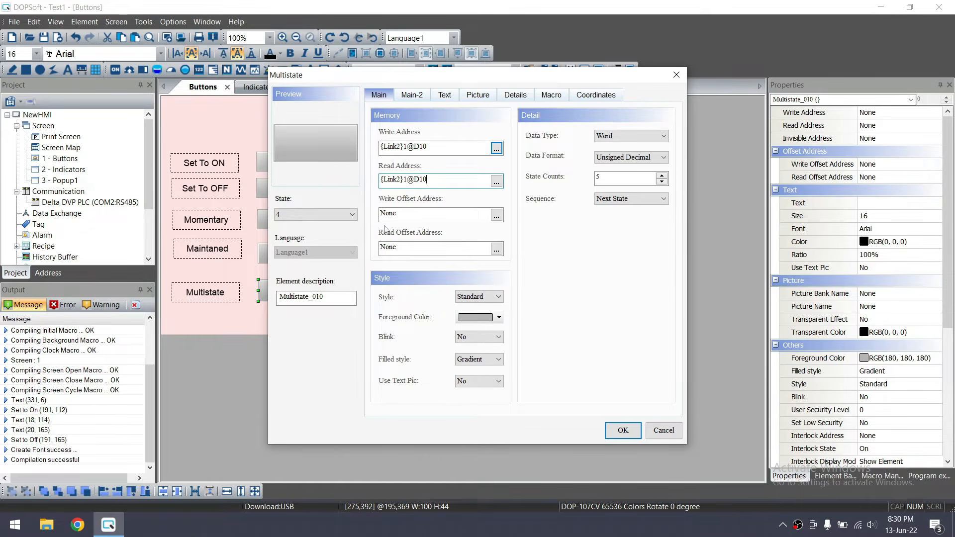
{"action": "left_click", "coordinate": [435, 147]}
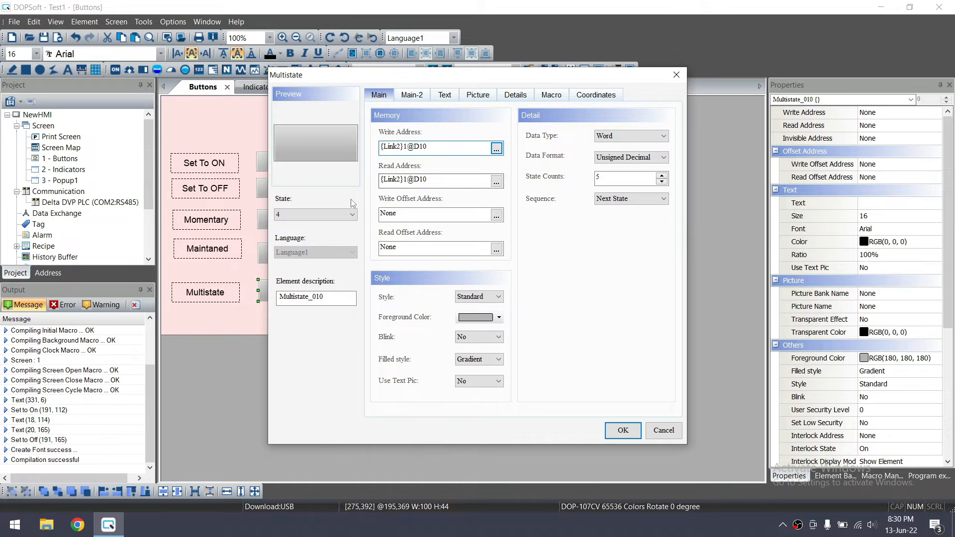
{"action": "double_click", "coordinate": [431, 146]}
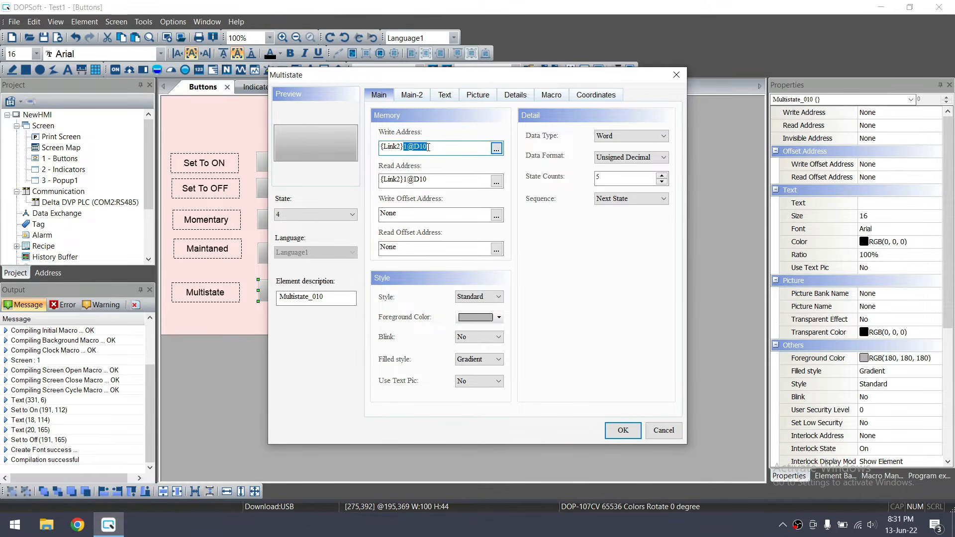
{"action": "left_click", "coordinate": [343, 214]}
{"action": "left_click", "coordinate": [328, 226]}
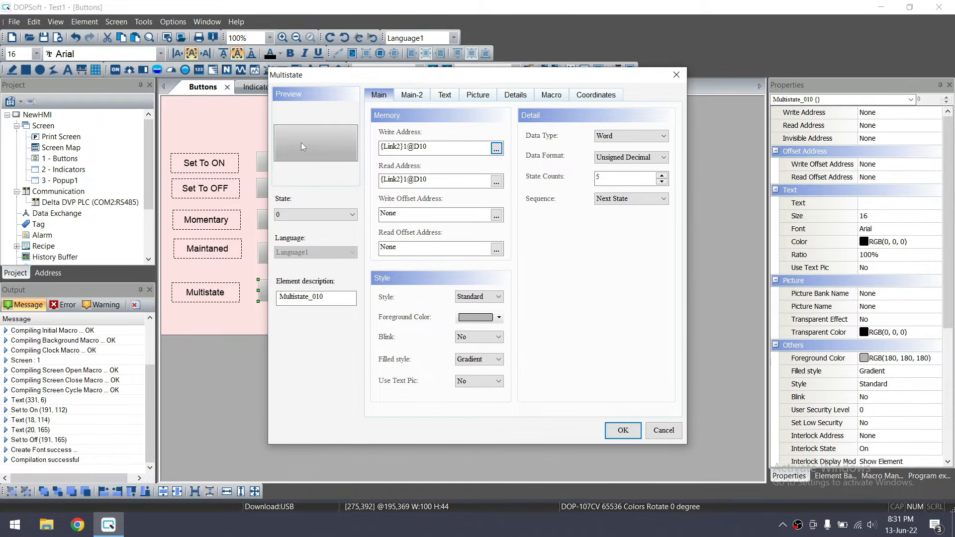
Enter 'Program 0 Selected' as state 0's text and paste matching labels into states 1–4
{"action": "left_click", "coordinate": [449, 94]}
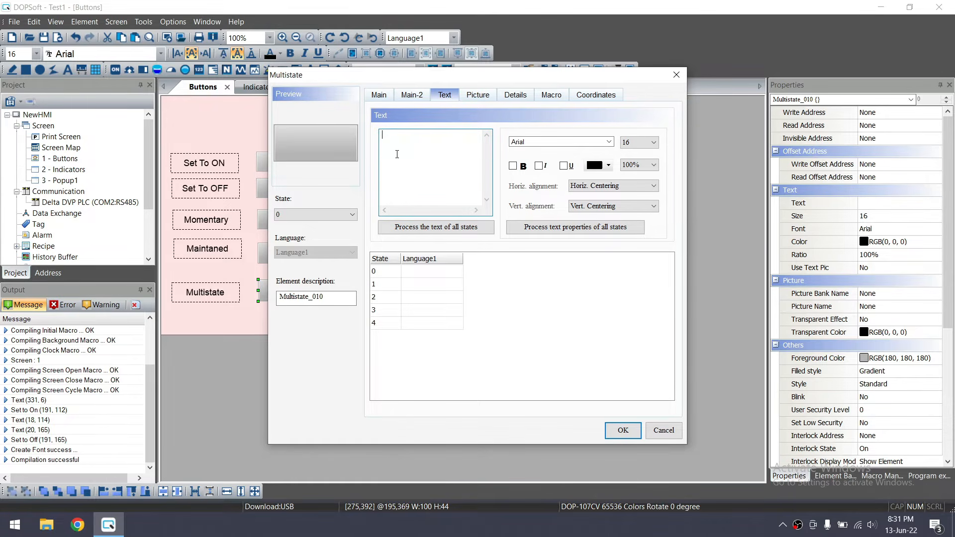
{"action": "type", "text": "Program 0 Selected"}
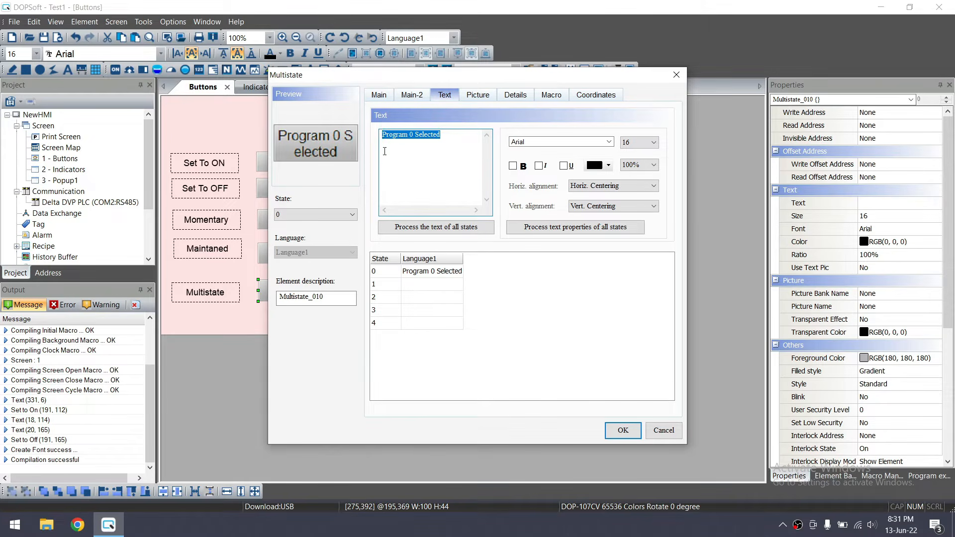
{"action": "left_click", "coordinate": [424, 284]}
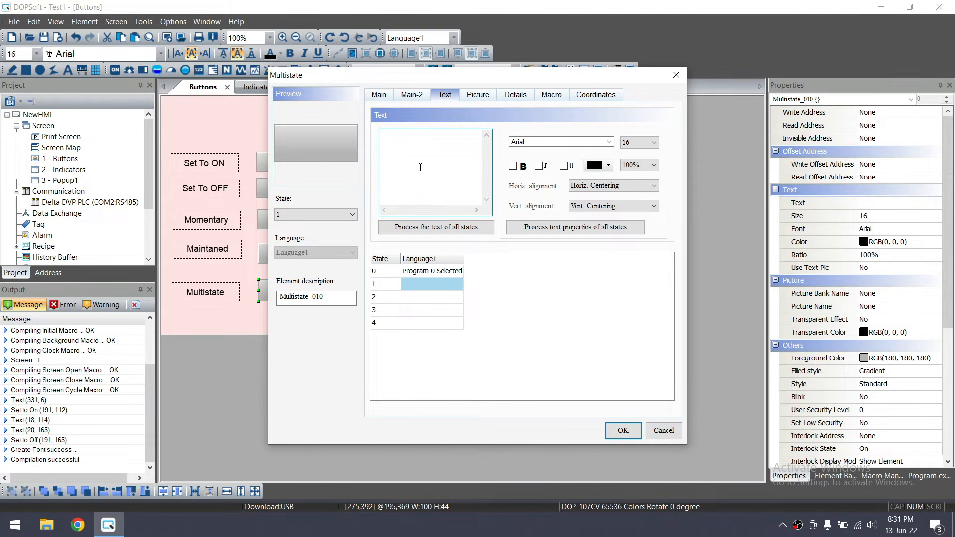
{"action": "key", "text": "ctrl+v"}
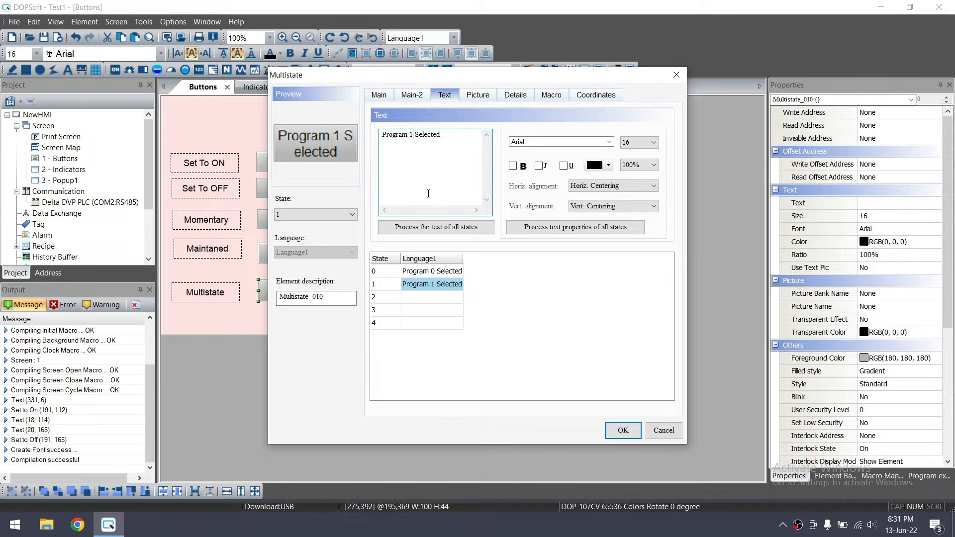
{"action": "left_click", "coordinate": [444, 297]}
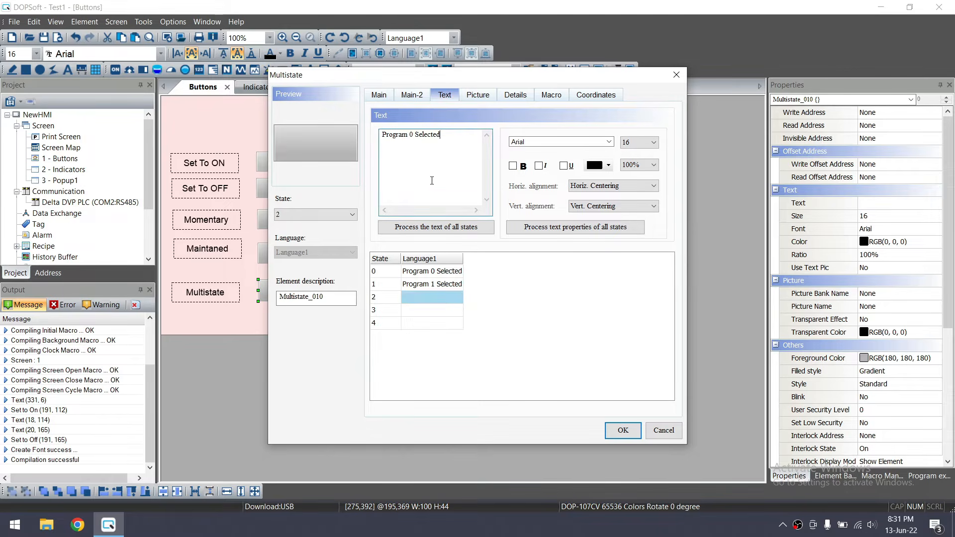
{"action": "key", "text": "ctrl+v"}
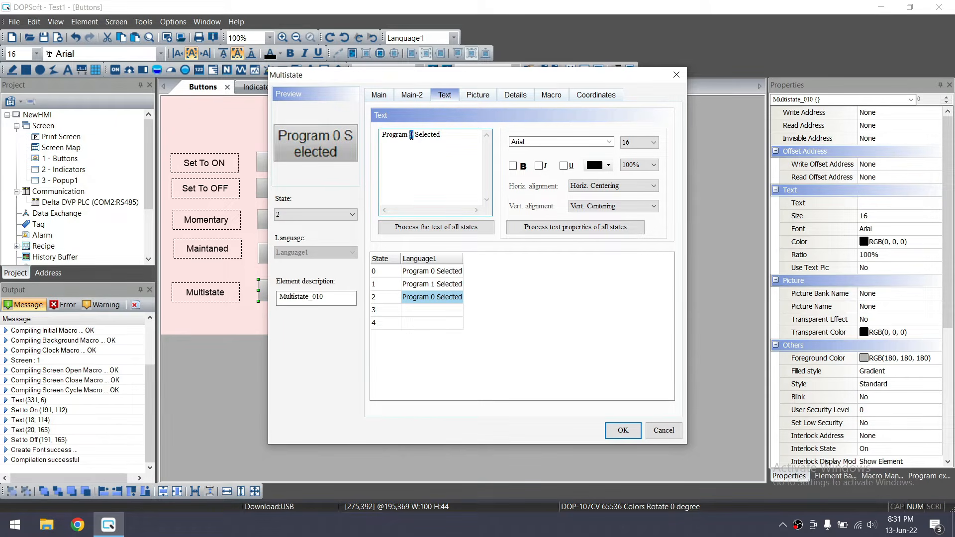
{"action": "left_click", "coordinate": [433, 310]}
{"action": "key", "text": "ctrl+v"}
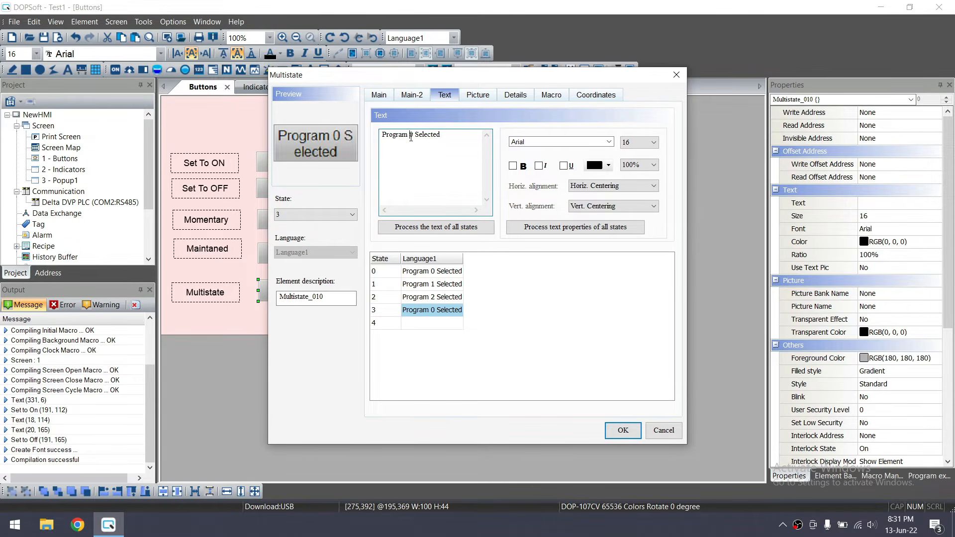
{"action": "left_click", "coordinate": [432, 323]}
{"action": "key", "text": "ctrl+v"}
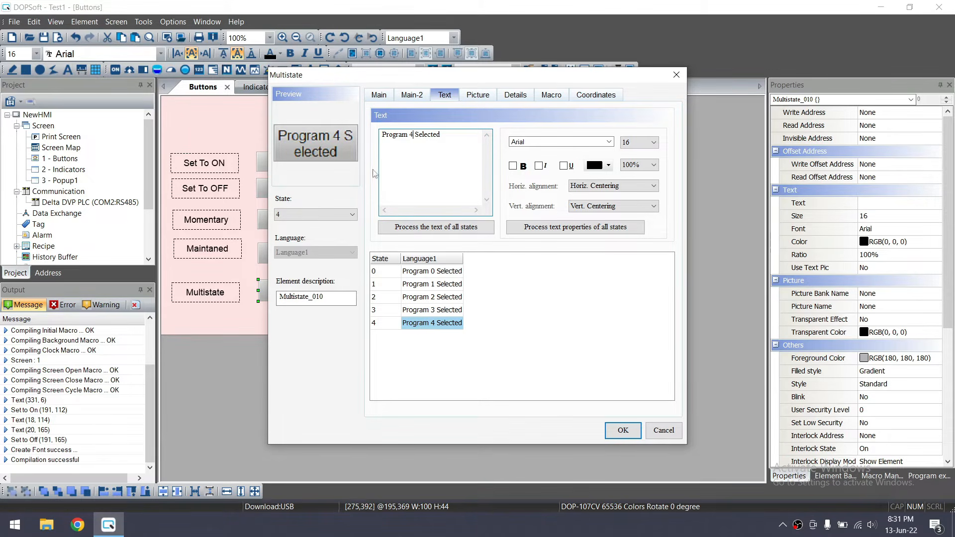
{"action": "left_click", "coordinate": [378, 96]}
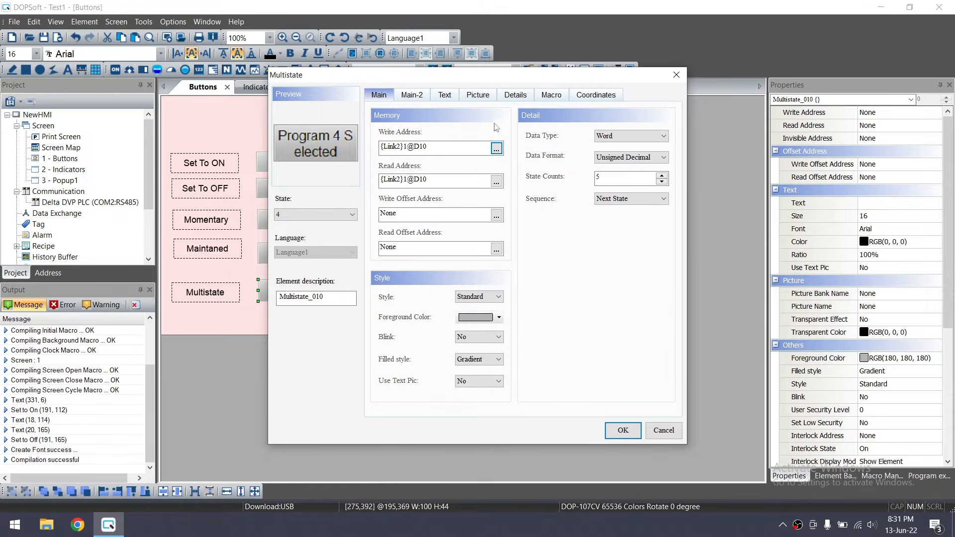
Give state 1 a pink foreground colour
{"action": "left_click", "coordinate": [319, 214]}
{"action": "left_click", "coordinate": [318, 225]}
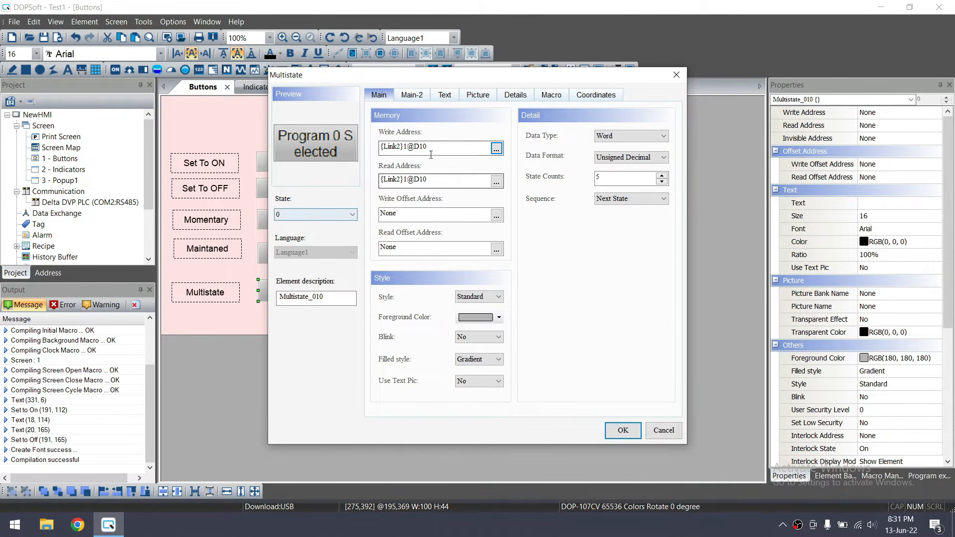
{"action": "left_click_drag", "start_coordinate": [428, 149], "coordinate": [419, 149]}
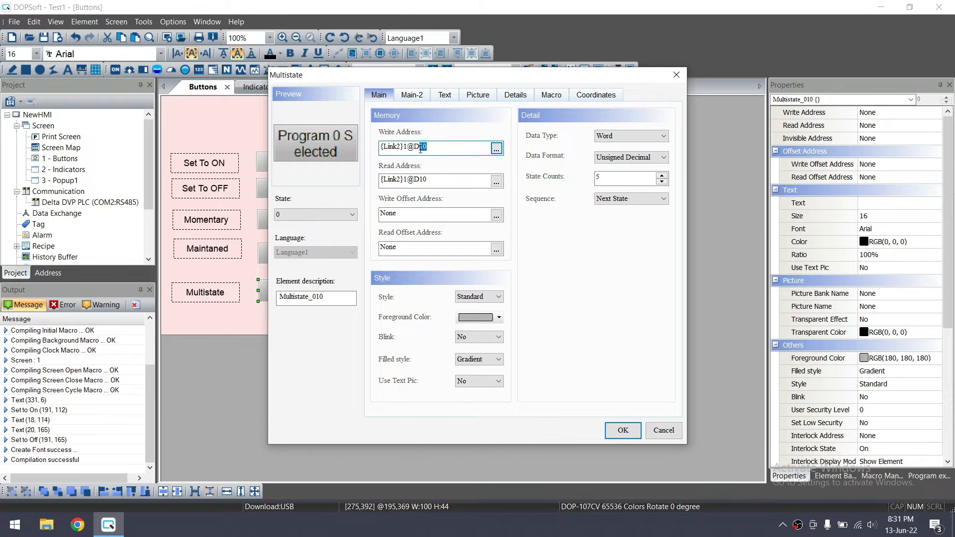
{"action": "left_click", "coordinate": [325, 214]}
{"action": "left_click", "coordinate": [319, 232]}
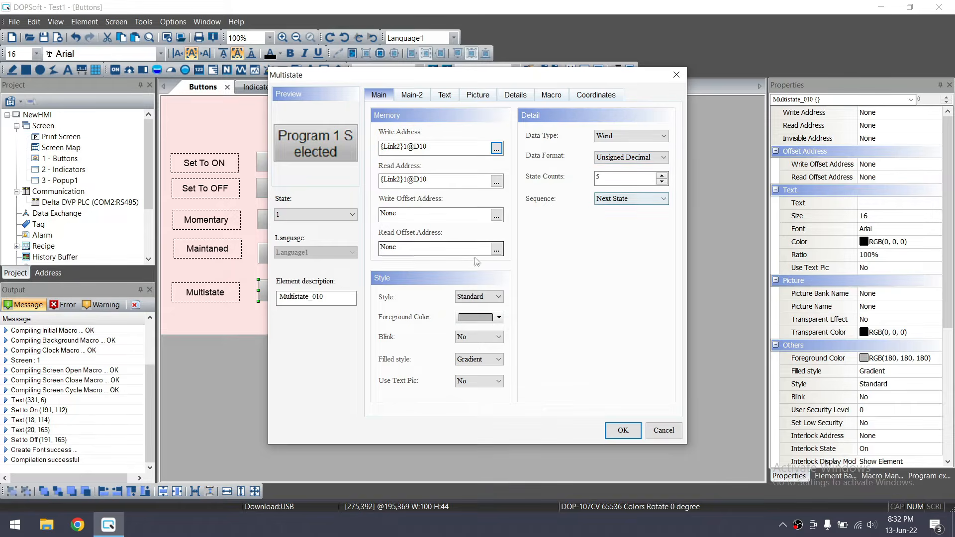
{"action": "left_click", "coordinate": [499, 318]}
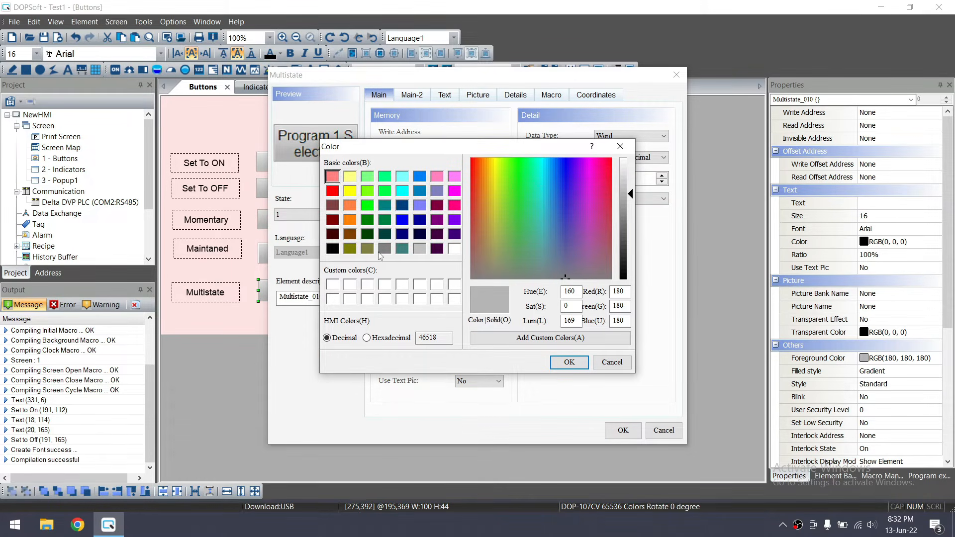
{"action": "left_click", "coordinate": [455, 178]}
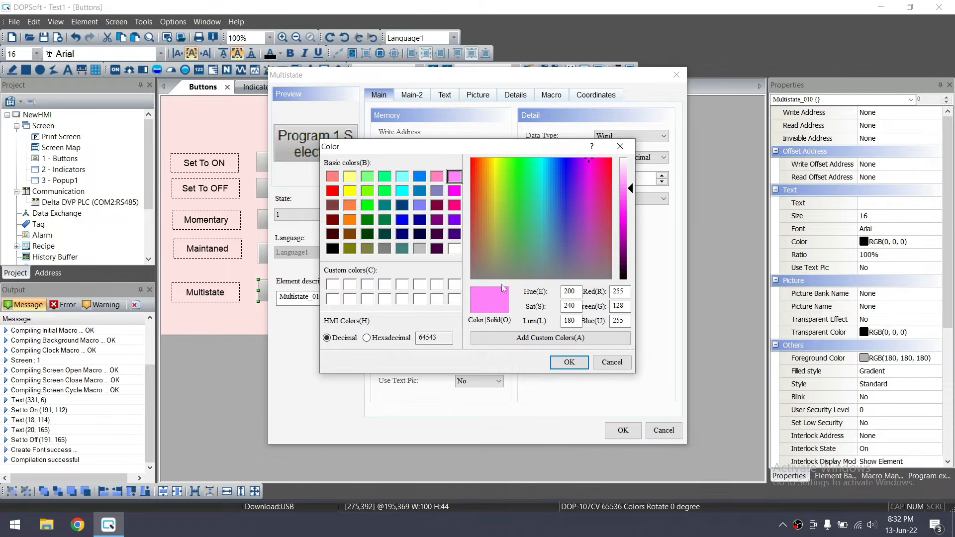
{"action": "left_click", "coordinate": [569, 362]}
Give state 2 a blue foreground colour
{"action": "left_click", "coordinate": [331, 215]}
{"action": "left_click", "coordinate": [324, 224]}
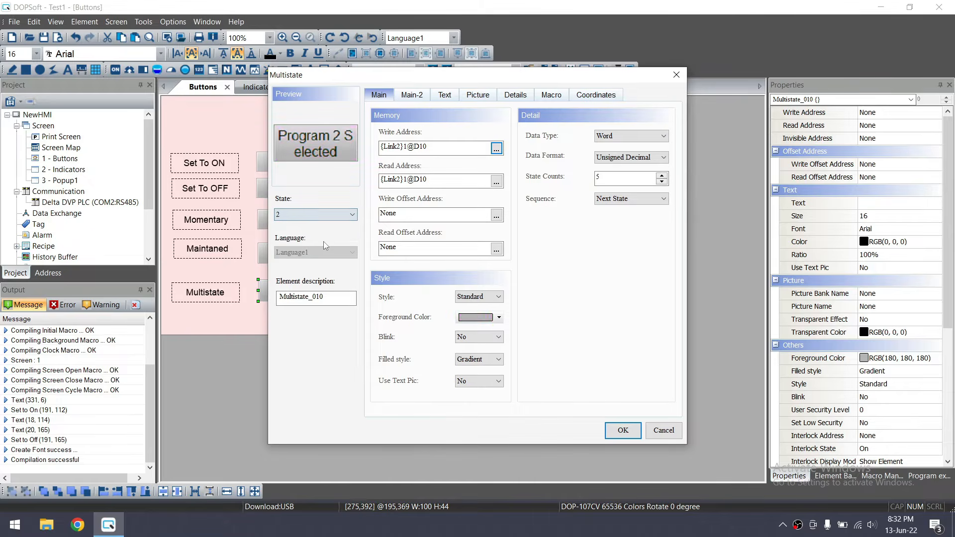
{"action": "left_click", "coordinate": [499, 318]}
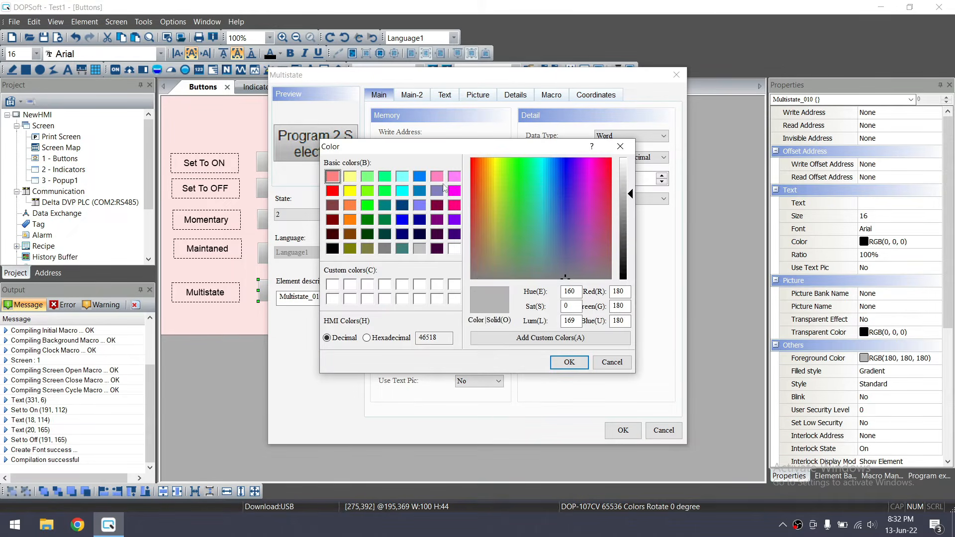
{"action": "left_click", "coordinate": [436, 176]}
{"action": "left_click", "coordinate": [421, 177]}
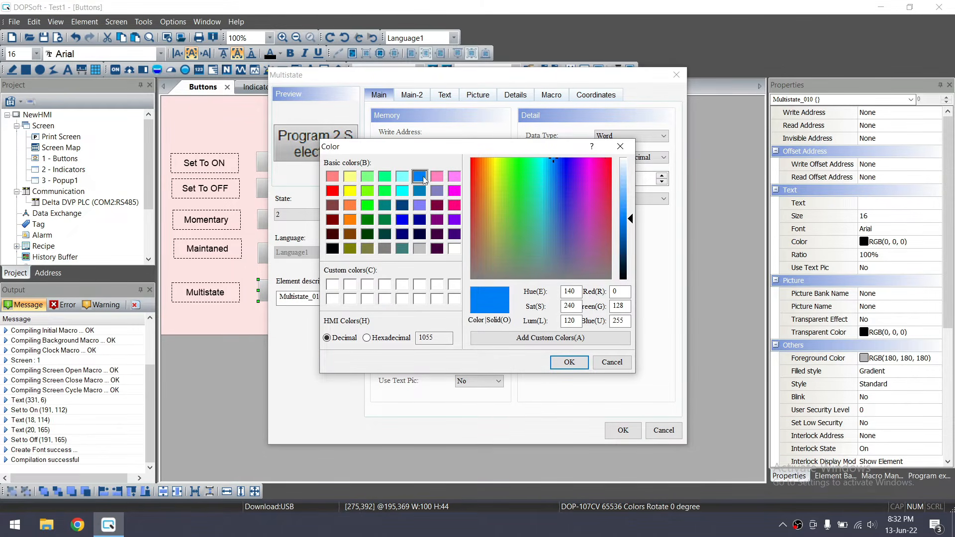
{"action": "left_click", "coordinate": [569, 362]}
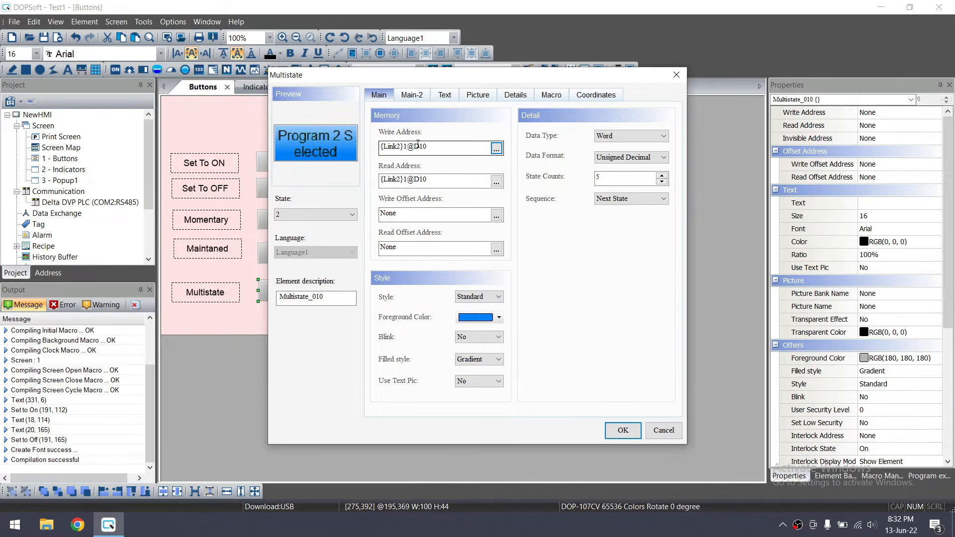
Give state 3 a yellow foreground colour
{"action": "left_click", "coordinate": [348, 214]}
{"action": "left_click", "coordinate": [326, 253]}
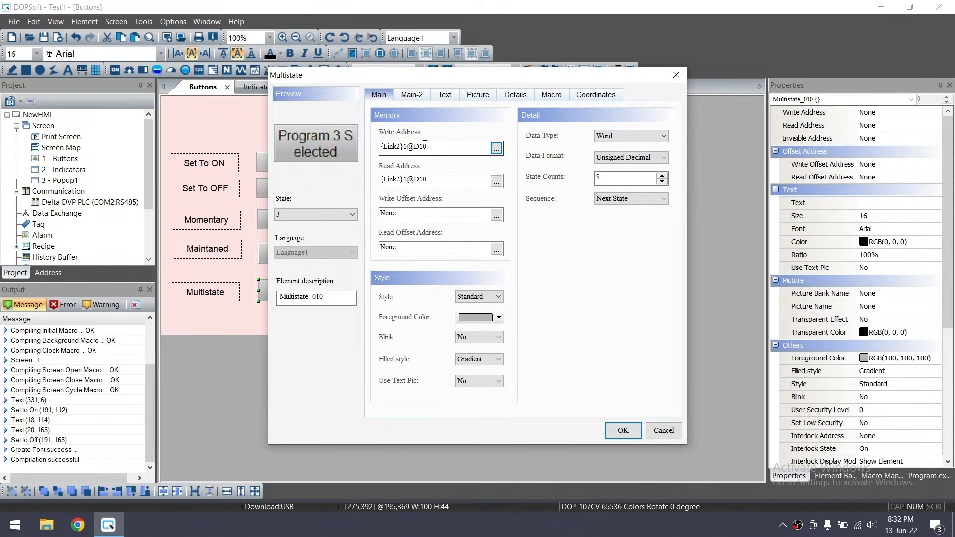
{"action": "left_click", "coordinate": [499, 318]}
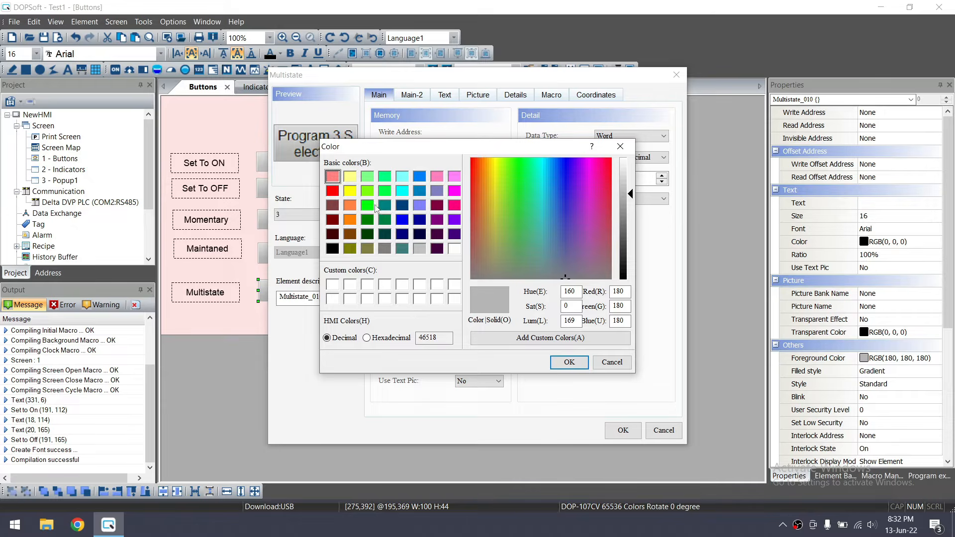
{"action": "left_click", "coordinate": [351, 191]}
{"action": "left_click", "coordinate": [567, 362]}
Give state 4 an orange foreground colour and apply the settings with OK
{"action": "left_click", "coordinate": [337, 219]}
{"action": "left_click", "coordinate": [335, 218]}
{"action": "left_click", "coordinate": [326, 217]}
{"action": "left_click", "coordinate": [320, 260]}
{"action": "left_click", "coordinate": [499, 317]}
{"action": "left_click", "coordinate": [350, 220]}
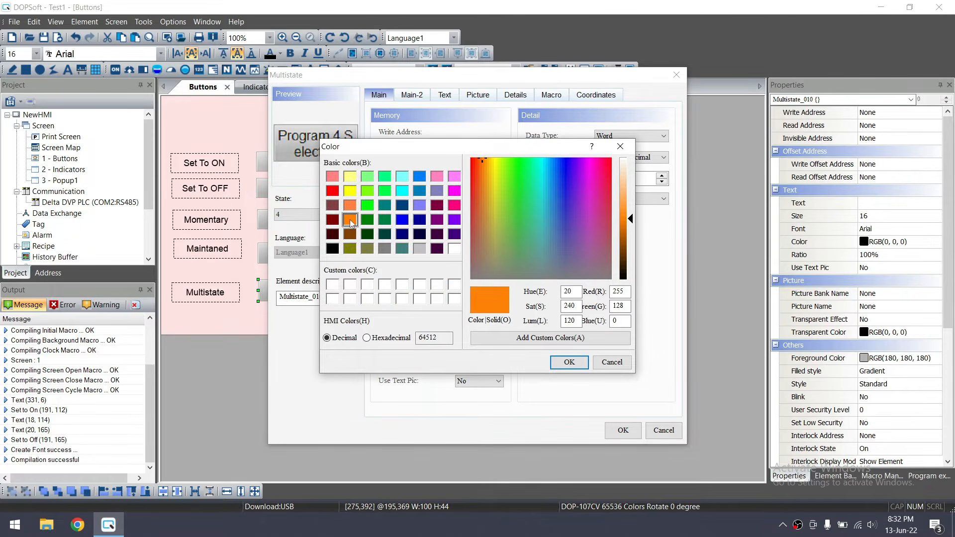
{"action": "left_click", "coordinate": [569, 361]}
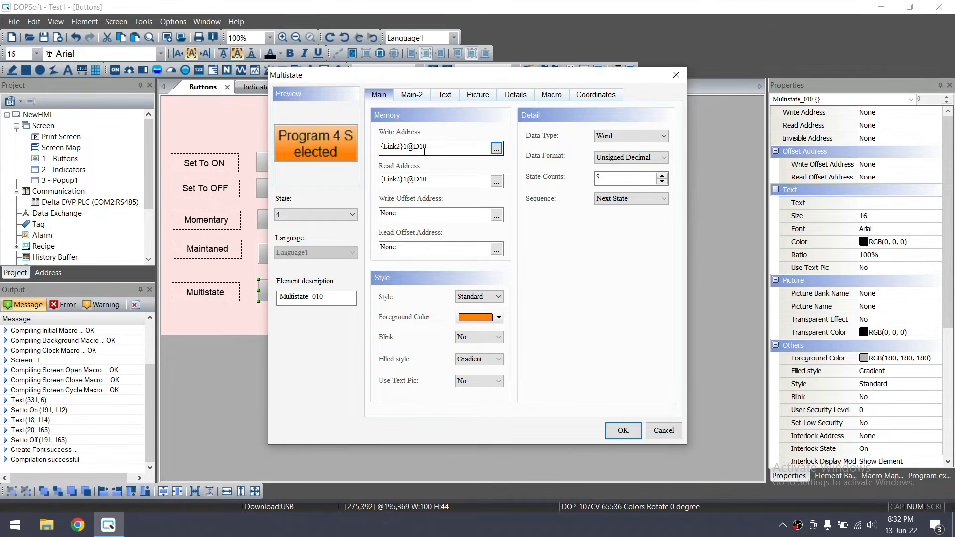
{"action": "left_click", "coordinate": [622, 431]}
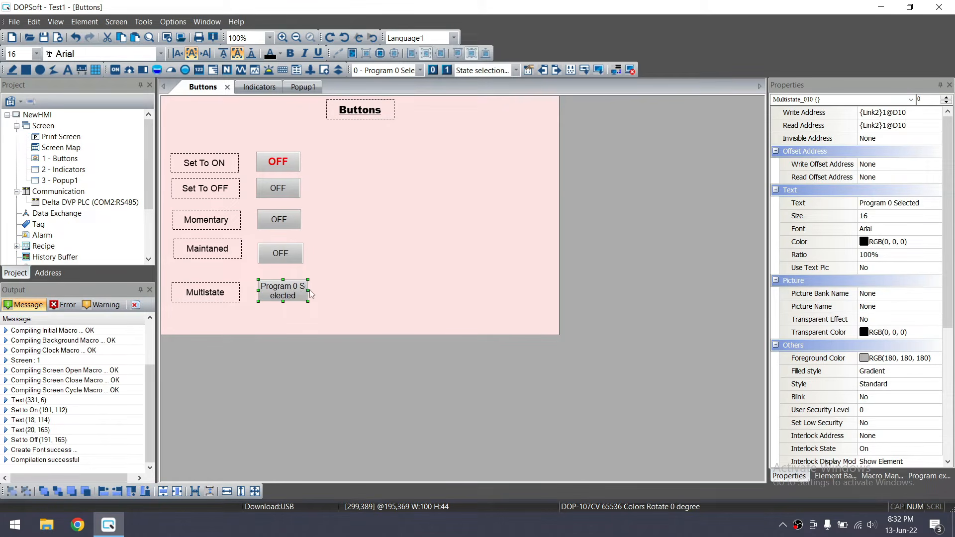
Widen the Multistate button, then equally space the five labels and left-align them to Set To ON
{"action": "mouse_move", "coordinate": [308, 290]}
{"action": "left_mouse_down"}
{"action": "mouse_move", "coordinate": [348, 290]}
{"action": "mouse_move", "coordinate": [307, 293]}
{"action": "left_mouse_up"}
{"action": "left_click", "coordinate": [350, 312]}
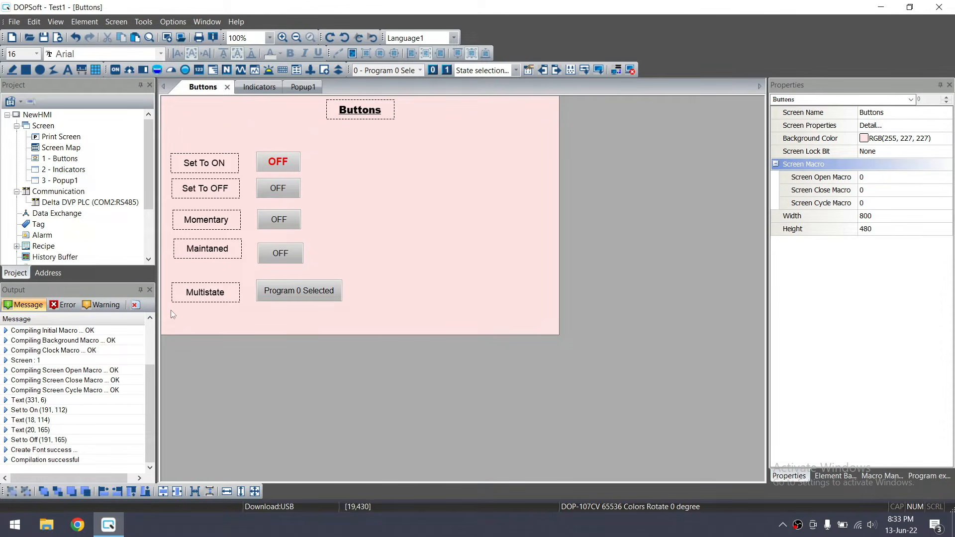
{"action": "mouse_move", "coordinate": [162, 315]}
{"action": "left_mouse_down"}
{"action": "mouse_move", "coordinate": [224, 279]}
{"action": "mouse_move", "coordinate": [259, 188]}
{"action": "mouse_move", "coordinate": [252, 139]}
{"action": "left_mouse_up"}
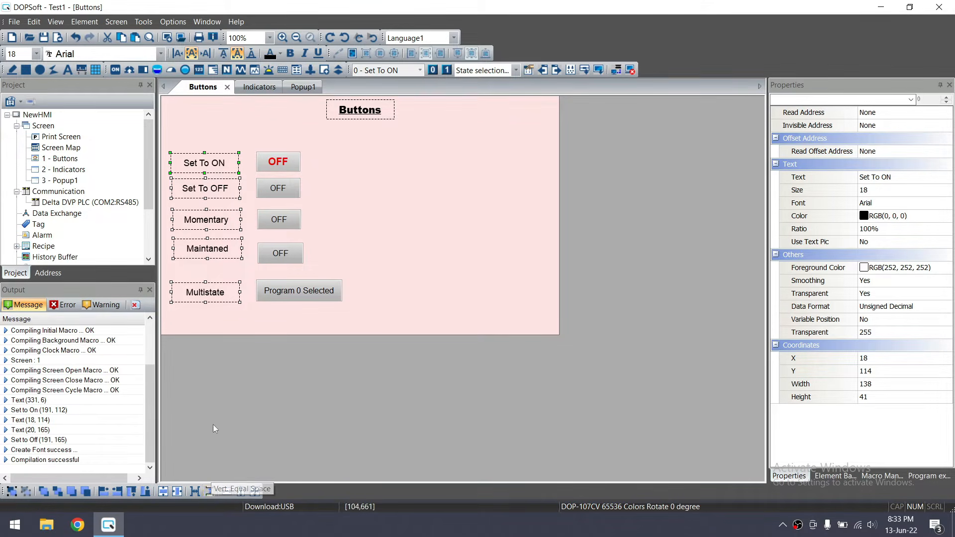
{"action": "left_click", "coordinate": [209, 492]}
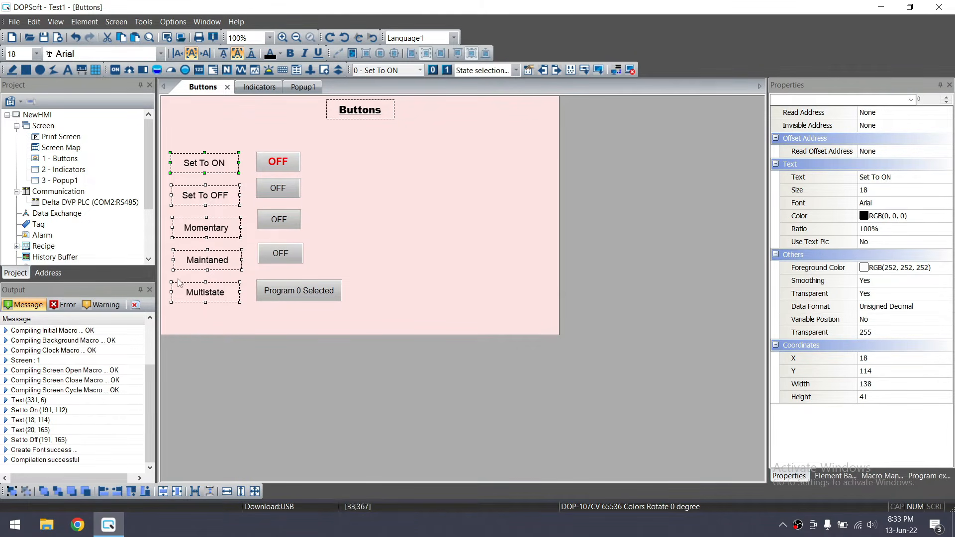
{"action": "left_click", "coordinate": [104, 492]}
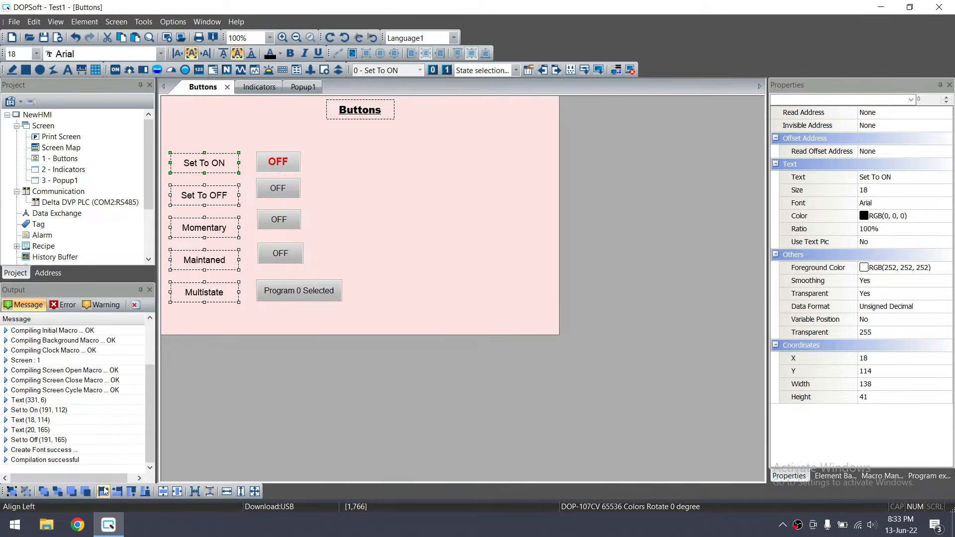
Left-align the five state buttons on one common edge
{"action": "double_click", "coordinate": [247, 318]}
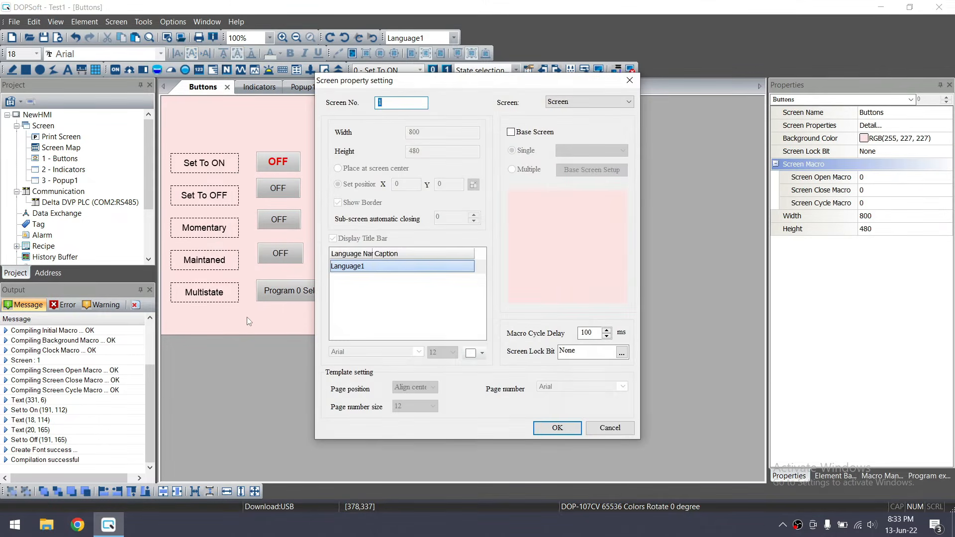
{"action": "left_click", "coordinate": [628, 80]}
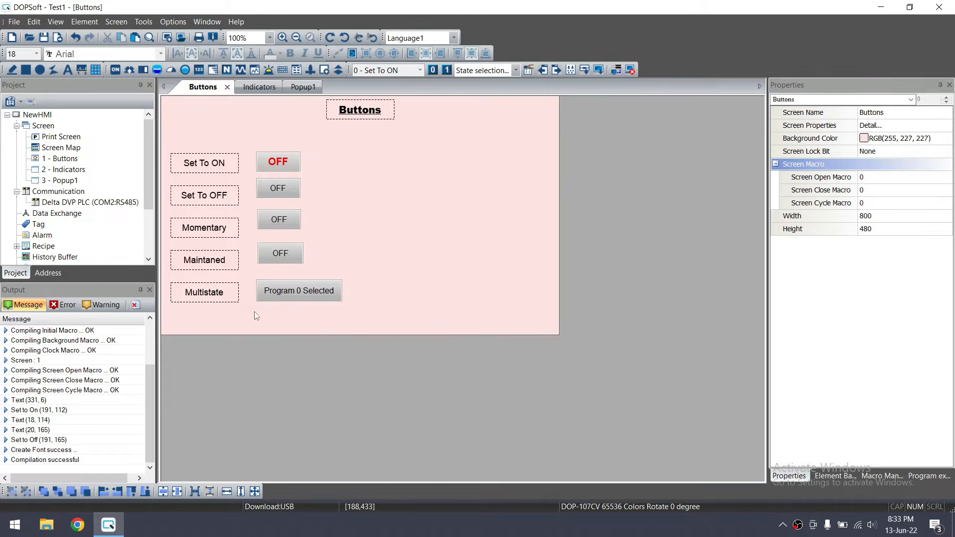
{"action": "left_click_drag", "start_coordinate": [249, 312], "coordinate": [378, 143]}
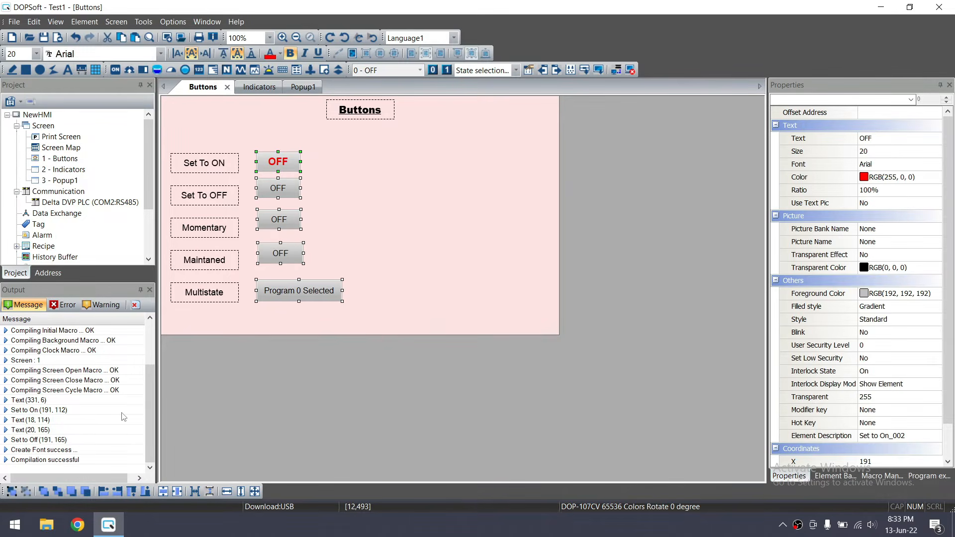
{"action": "left_click", "coordinate": [103, 491]}
{"action": "left_click", "coordinate": [351, 251]}
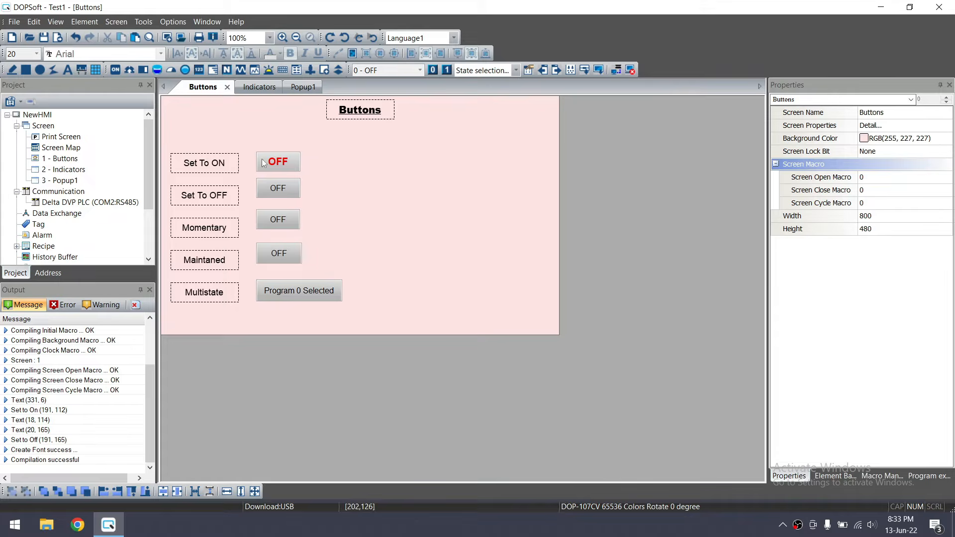
Top-align the Set To ON and Set To OFF buttons with their labels
{"action": "left_click_drag", "start_coordinate": [165, 146], "coordinate": [317, 175]}
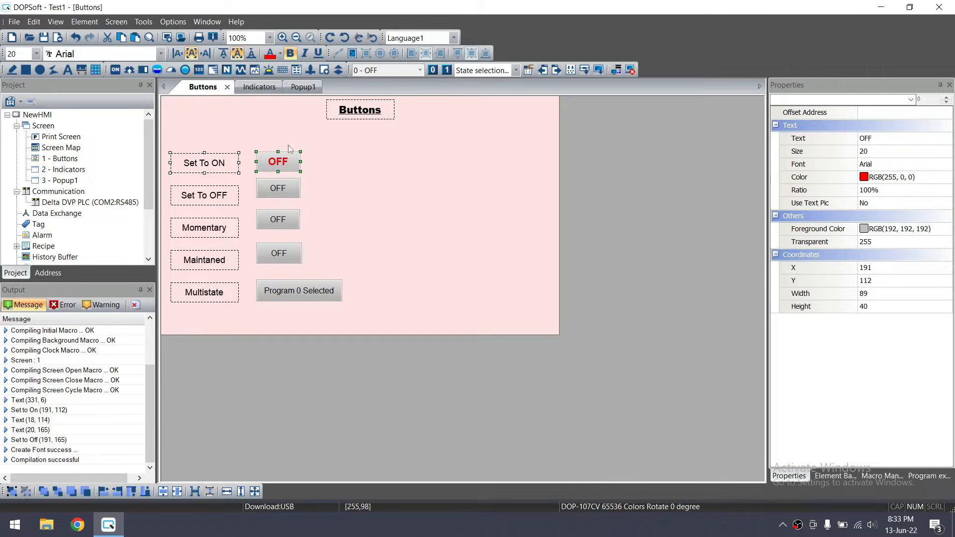
{"action": "left_click", "coordinate": [213, 161]}
{"action": "left_click", "coordinate": [208, 165]}
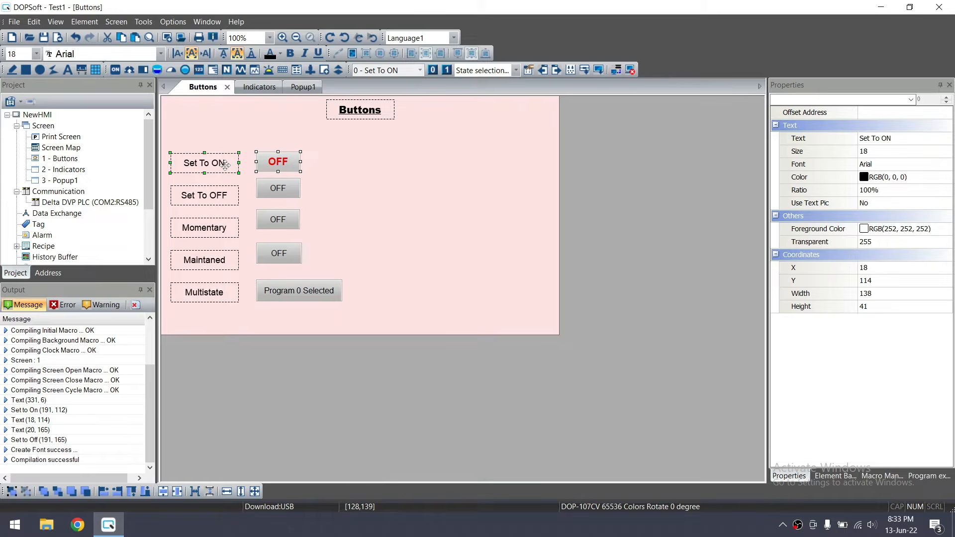
{"action": "left_click", "coordinate": [271, 162]}
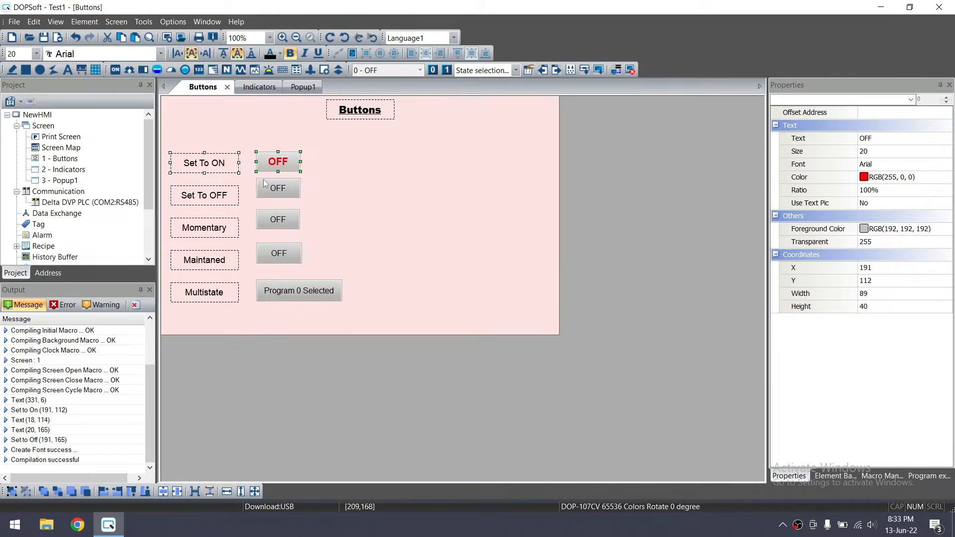
{"action": "left_click", "coordinate": [204, 169]}
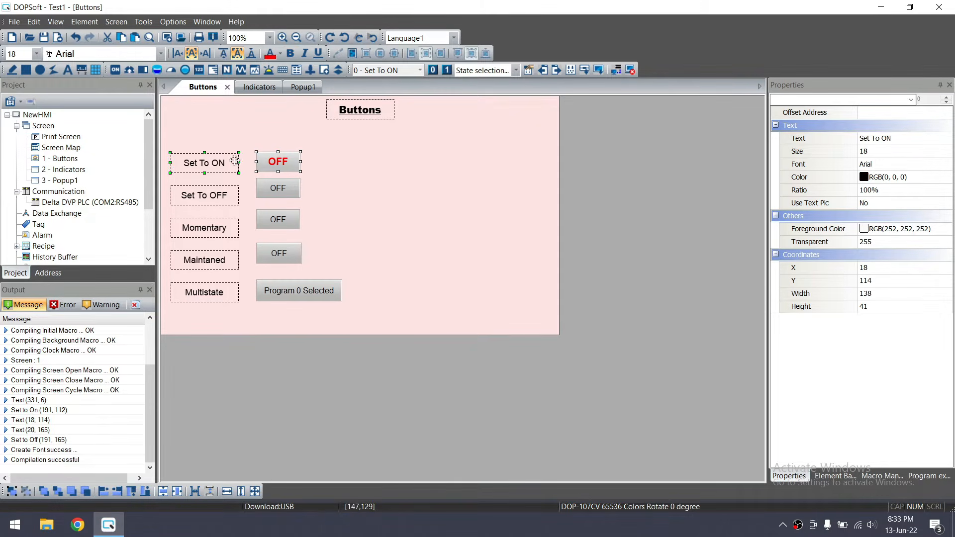
{"action": "left_click", "coordinate": [221, 202]}
{"action": "left_click", "coordinate": [132, 491]}
Top-align the Momentary and Maintaned buttons with their labels, then pair Multistate with its button
{"action": "left_click", "coordinate": [230, 234]}
{"action": "left_click", "coordinate": [269, 223], "text": "shift"}
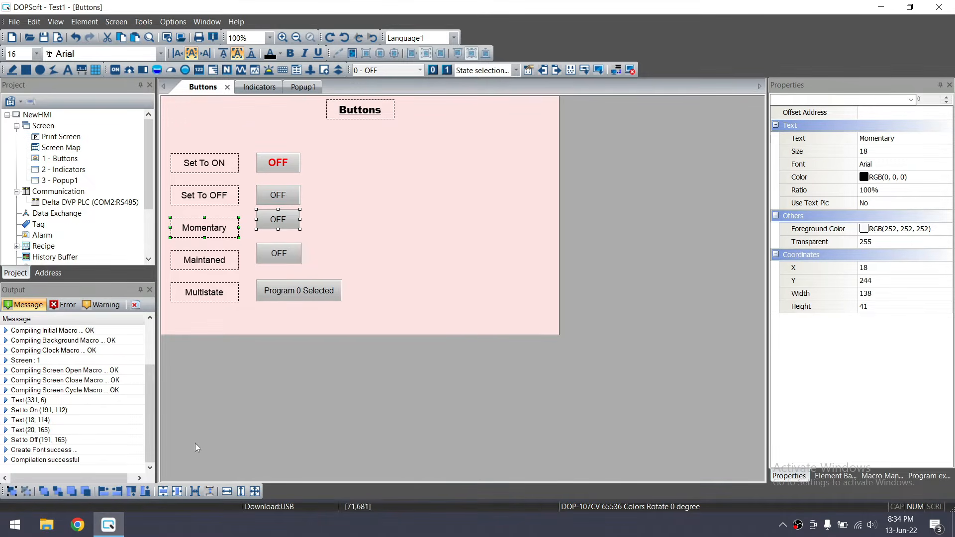
{"action": "left_click", "coordinate": [132, 491]}
{"action": "left_click", "coordinate": [217, 264]}
{"action": "left_click", "coordinate": [272, 256], "text": "shift"}
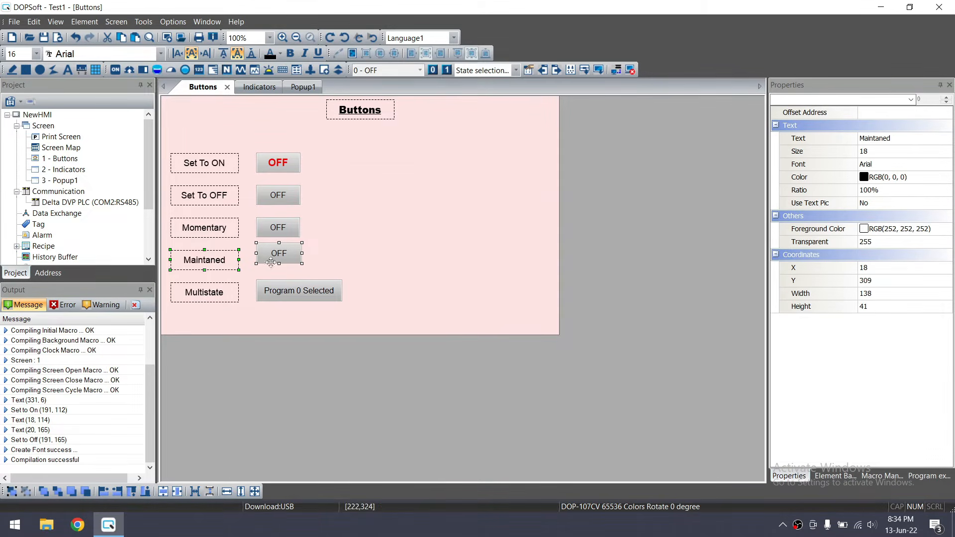
{"action": "left_click", "coordinate": [132, 491]}
{"action": "left_click", "coordinate": [203, 298]}
{"action": "left_click", "coordinate": [277, 292], "text": "shift"}
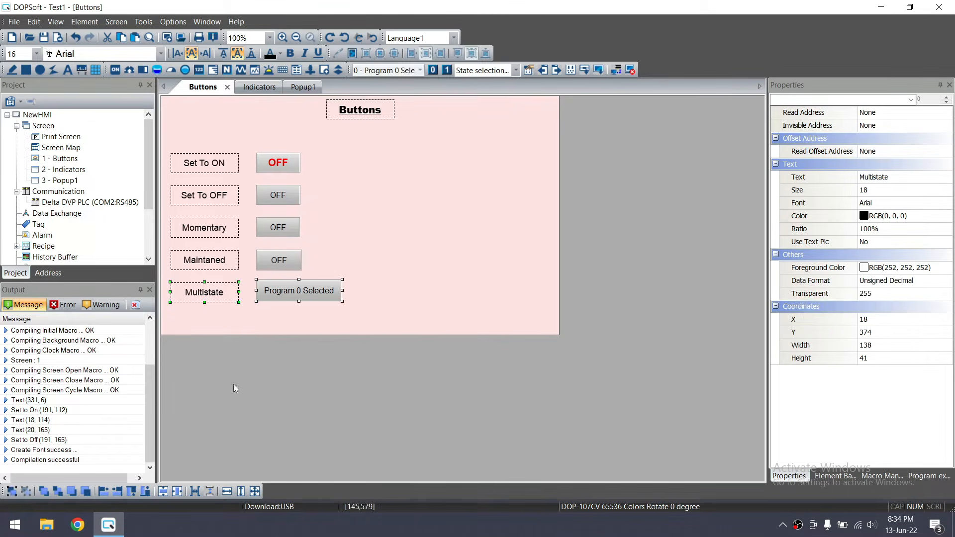
Top-align Program 0 Selected with Multistate, nudge all ten objects up, and open Element > Button
{"action": "left_click", "coordinate": [132, 491]}
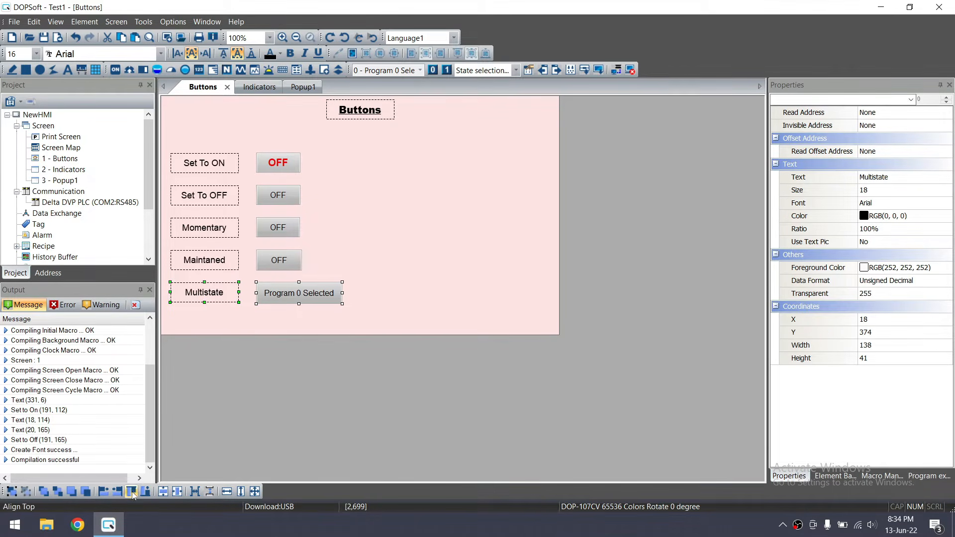
{"action": "left_click", "coordinate": [421, 286]}
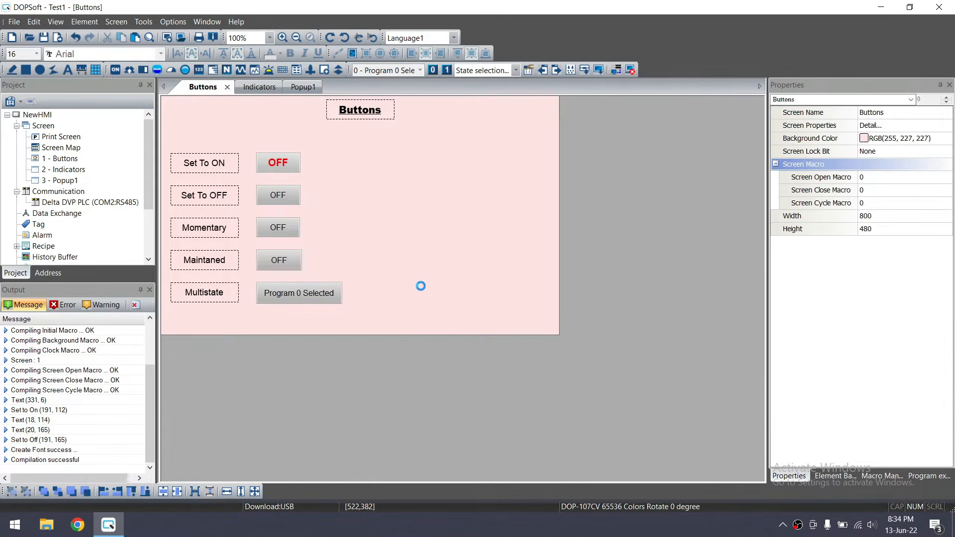
{"action": "left_click_drag", "start_coordinate": [167, 143], "coordinate": [361, 326]}
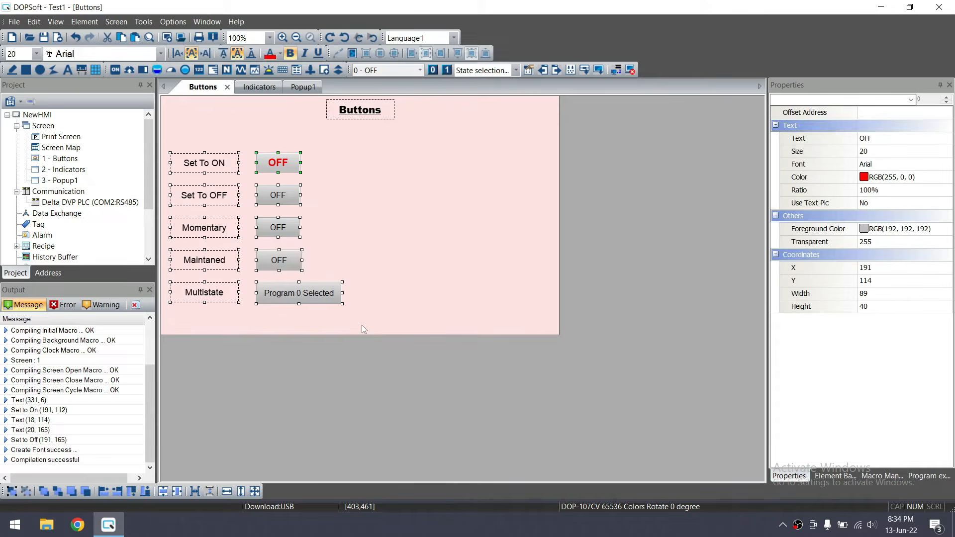
{"action": "key", "text": "Up"}
{"action": "key", "text": "Up"}
{"action": "key", "text": "Up"}
{"action": "key", "text": "Up"}
{"action": "key", "text": "Up"}
{"action": "key", "text": "Up"}
{"action": "key", "text": "Up"}
{"action": "key", "text": "Up"}
{"action": "key", "text": "Up"}
{"action": "key", "text": "Up"}
{"action": "key", "text": "Up"}
{"action": "key", "text": "Up"}
{"action": "key", "text": "Up"}
{"action": "key", "text": "Up"}
{"action": "key", "text": "Up"}
{"action": "key", "text": "Up"}
{"action": "key", "text": "Up"}
{"action": "key", "text": "Up"}
{"action": "key", "text": "Up"}
{"action": "key", "text": "Up"}
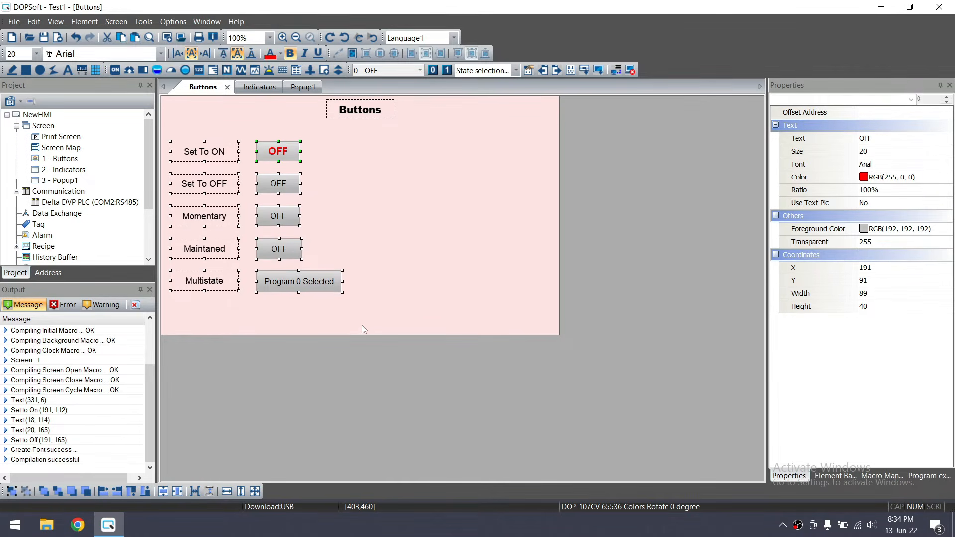
{"action": "double_click", "coordinate": [363, 329]}
{"action": "key", "text": "Escape"}
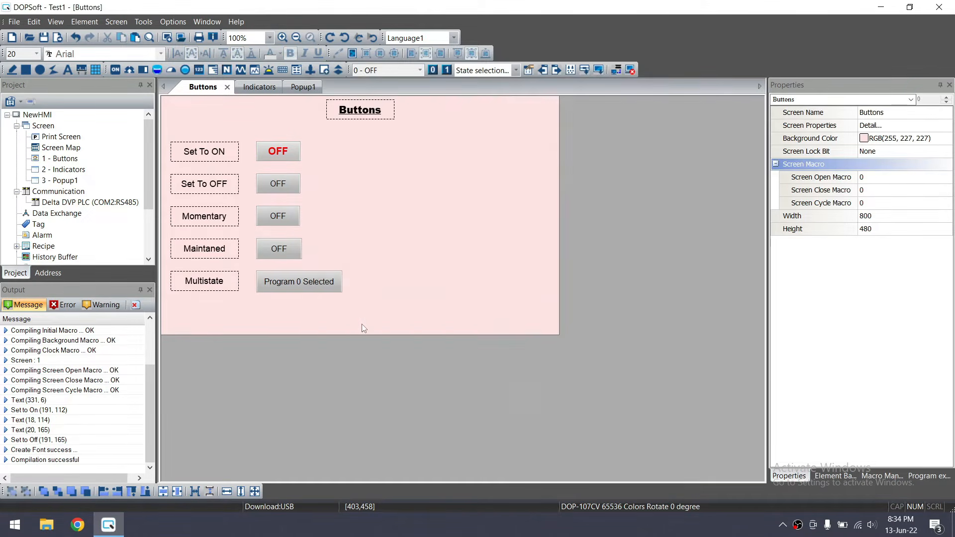
{"action": "left_click", "coordinate": [85, 23]}
{"action": "mouse_move", "coordinate": [132, 36]}
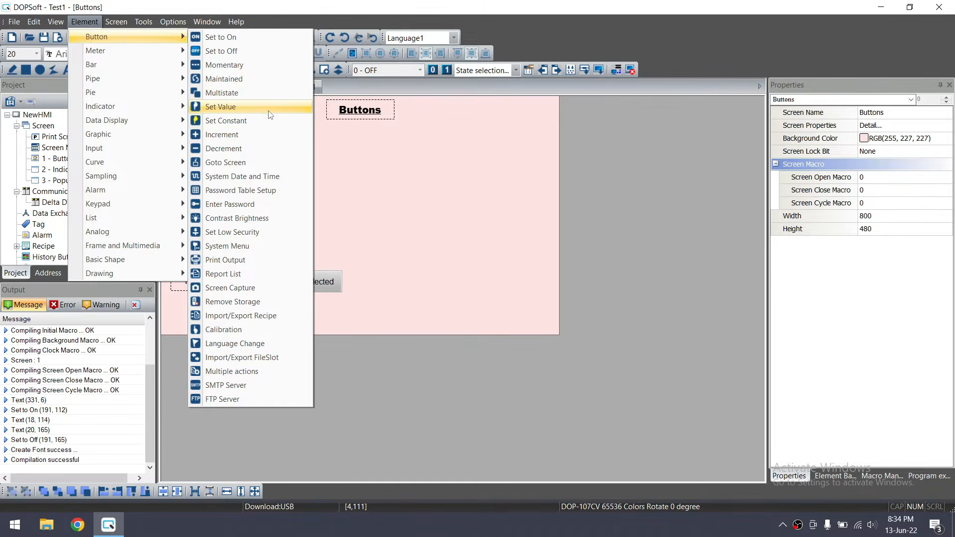
Draw a Set Value button at the upper right with a 'Set Value' label beside it
{"action": "left_click", "coordinate": [230, 107]}
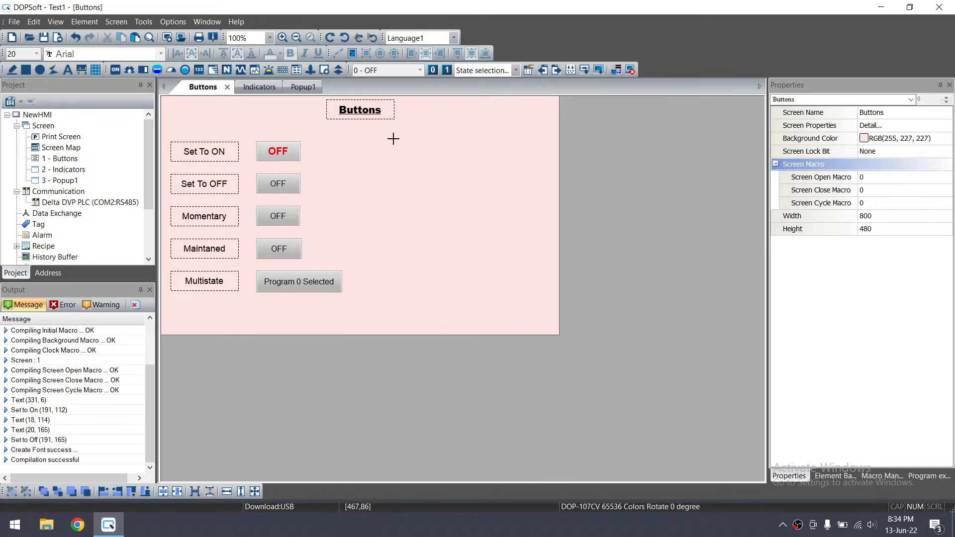
{"action": "left_click_drag", "start_coordinate": [486, 137], "coordinate": [532, 158]}
{"action": "left_click", "coordinate": [233, 281]}
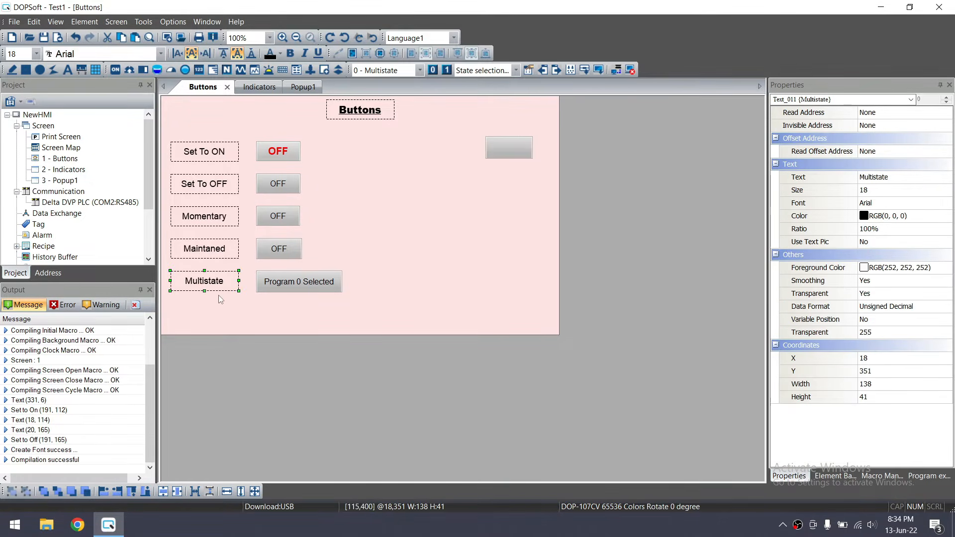
{"action": "key", "text": "ctrl+v"}
{"action": "left_click_drag", "start_coordinate": [222, 291], "coordinate": [446, 149]}
{"action": "double_click", "coordinate": [446, 149]}
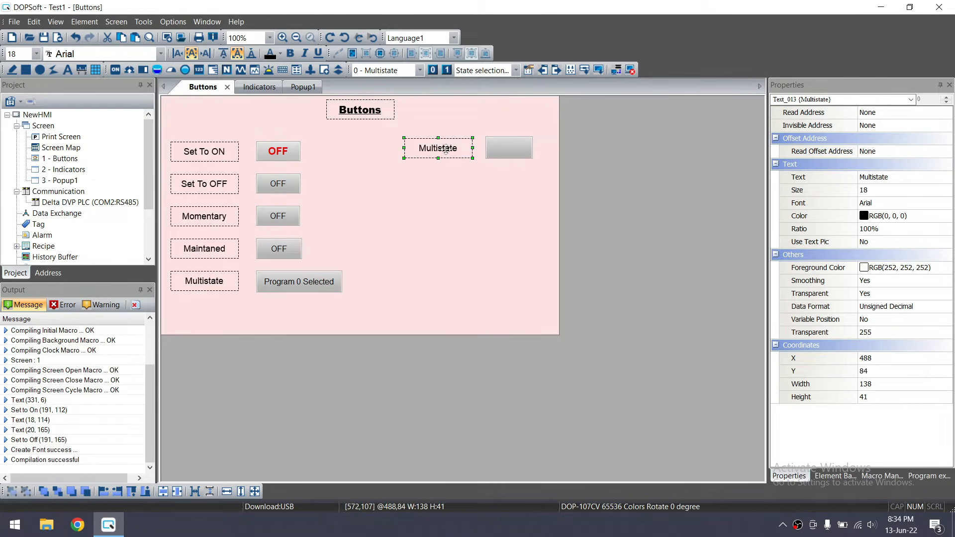
{"action": "left_click", "coordinate": [438, 98]}
{"action": "left_click_drag", "start_coordinate": [425, 133], "coordinate": [379, 135]}
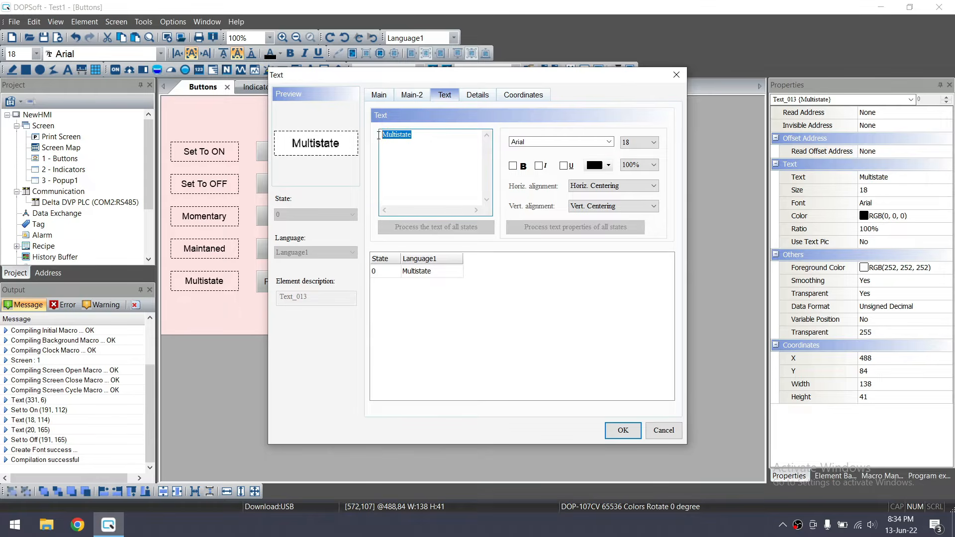
{"action": "type", "text": "Set Va"}
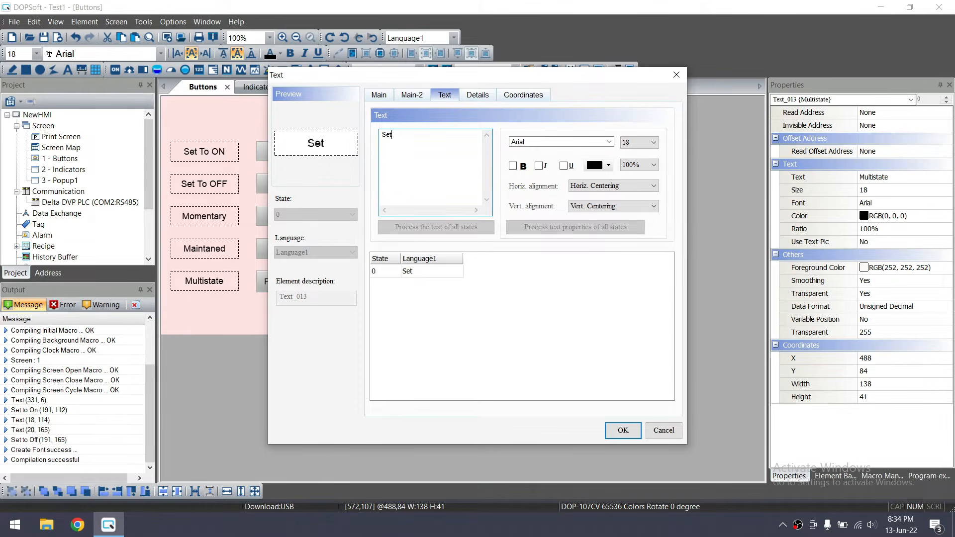
{"action": "type", "text": "lue"}
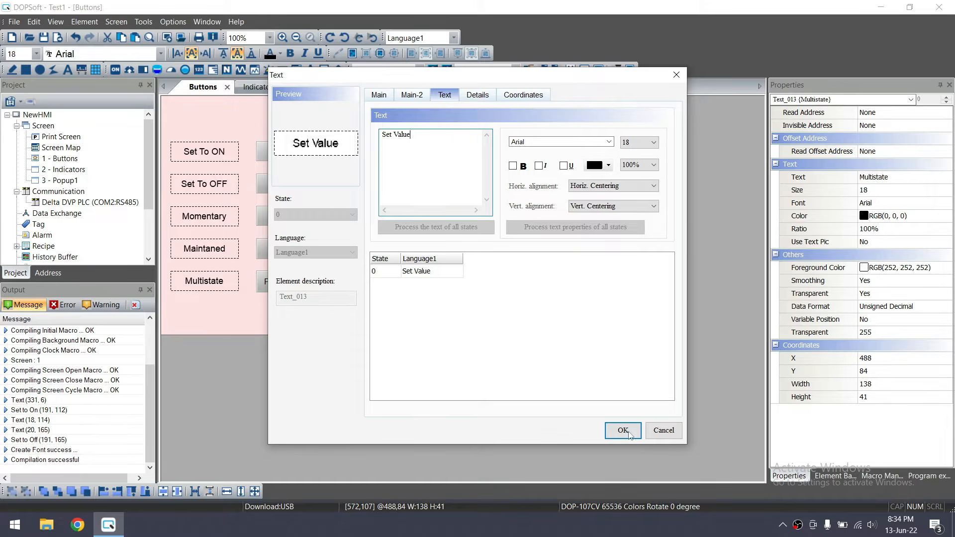
{"action": "left_click", "coordinate": [622, 430]}
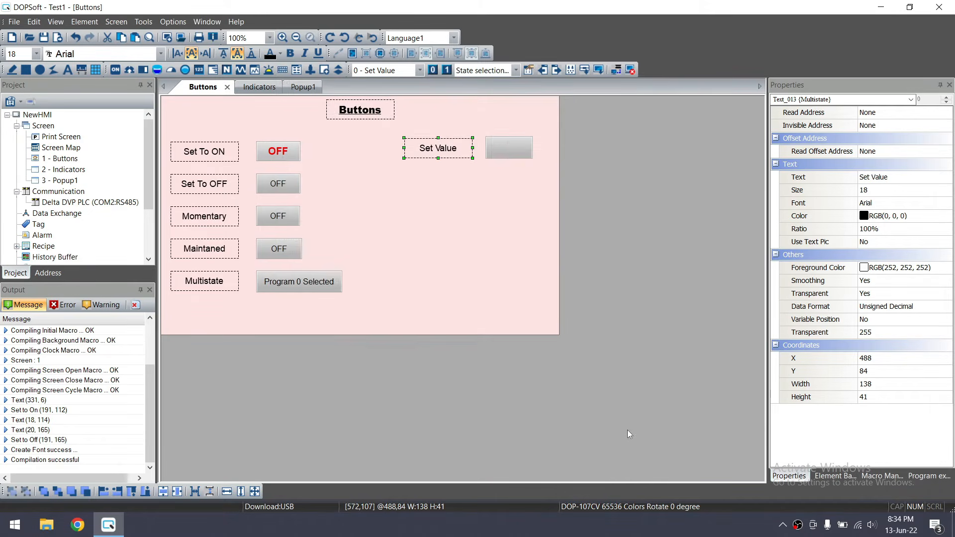
Set the Set Value button's write address to register D11
{"action": "left_click", "coordinate": [518, 156]}
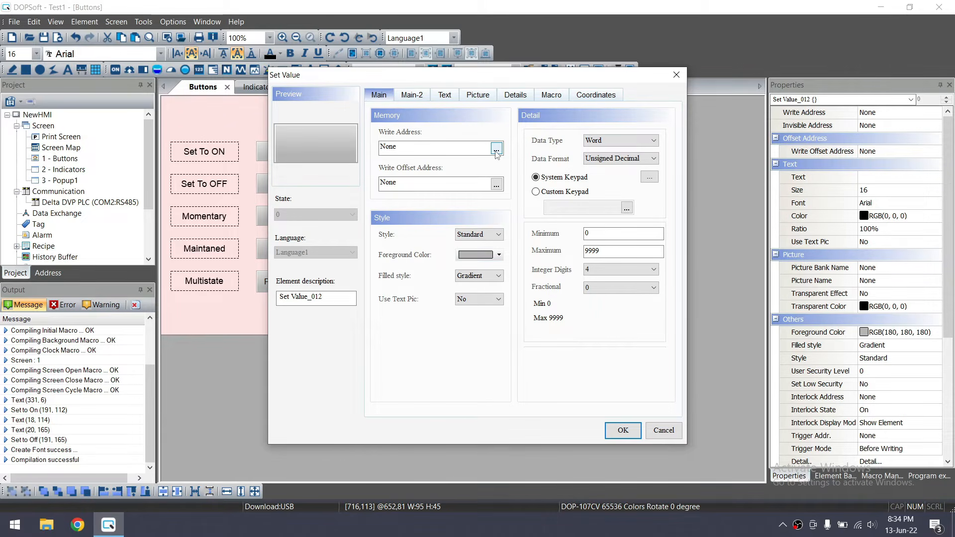
{"action": "left_click", "coordinate": [496, 149]}
{"action": "left_click", "coordinate": [528, 193]}
{"action": "left_click", "coordinate": [526, 254]}
{"action": "left_click", "coordinate": [508, 212]}
{"action": "left_click", "coordinate": [591, 331]}
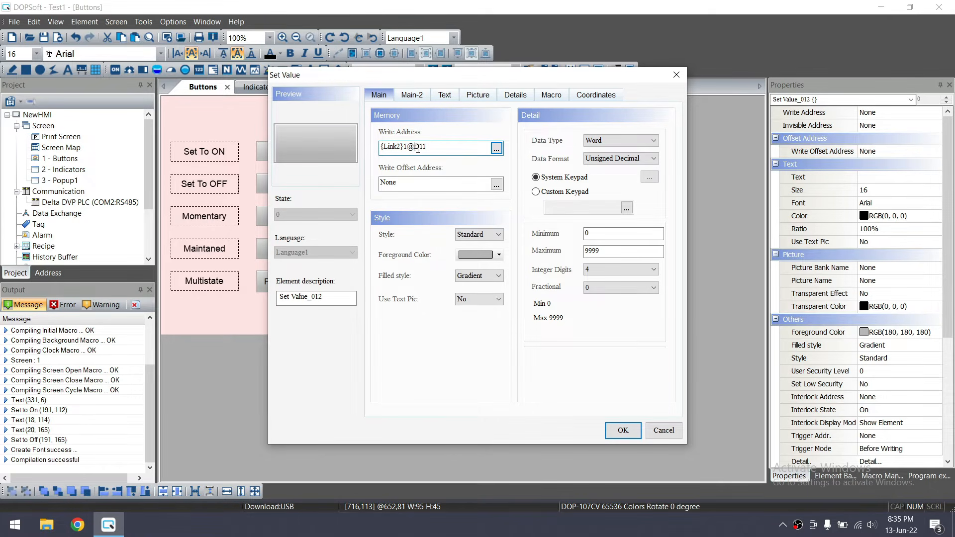
Review the 0–9999 input limits and apply the Set Value settings
{"action": "left_click_drag", "start_coordinate": [609, 251], "coordinate": [585, 252]}
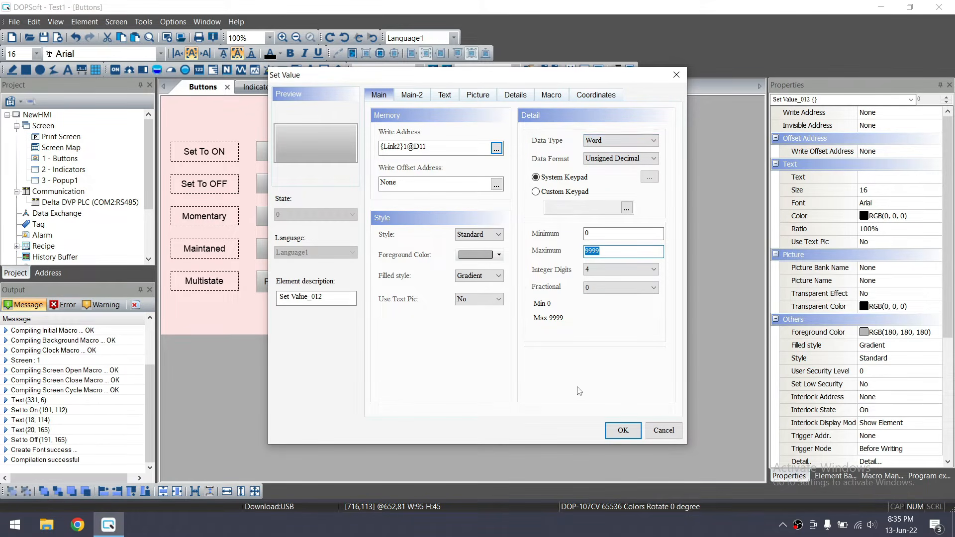
{"action": "left_click", "coordinate": [447, 96]}
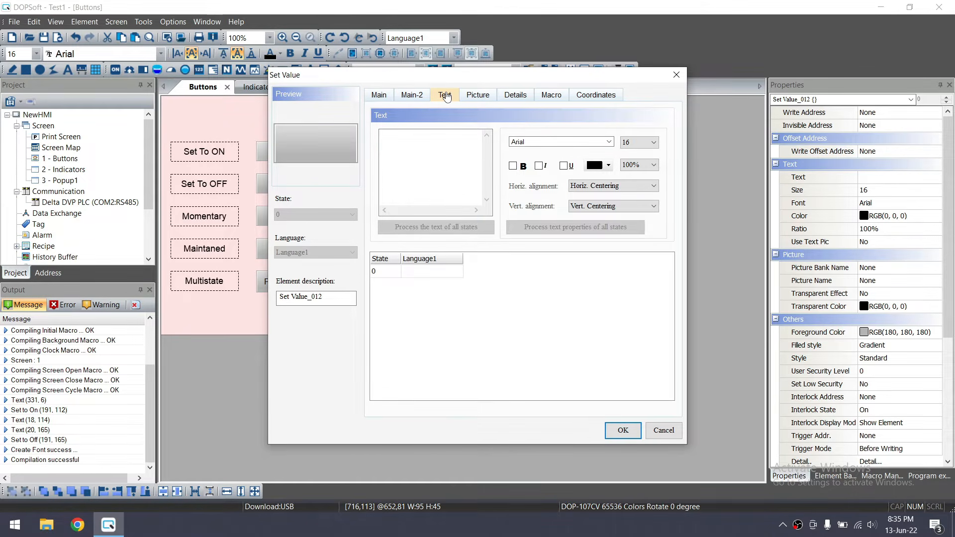
{"action": "left_click", "coordinate": [615, 430]}
{"action": "left_click", "coordinate": [416, 206]}
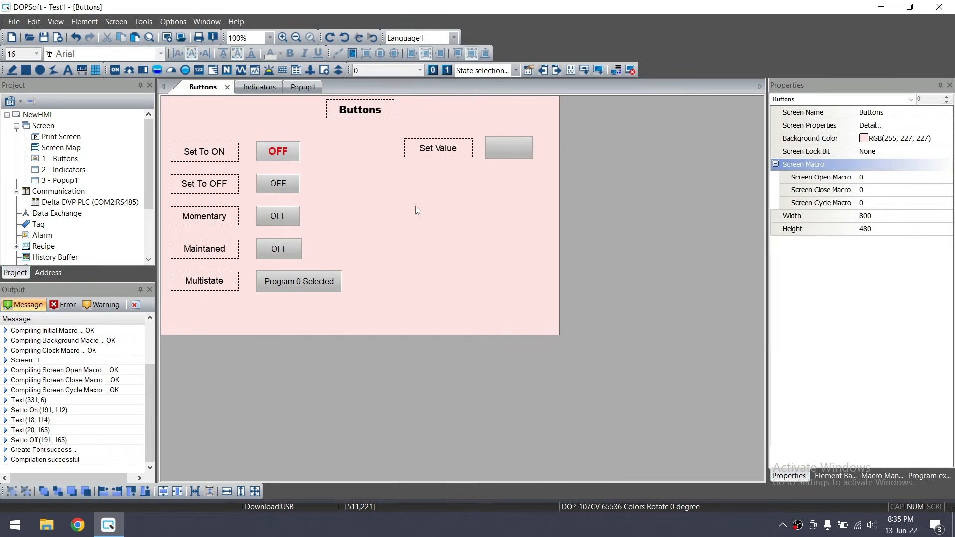
{"action": "left_click", "coordinate": [86, 22]}
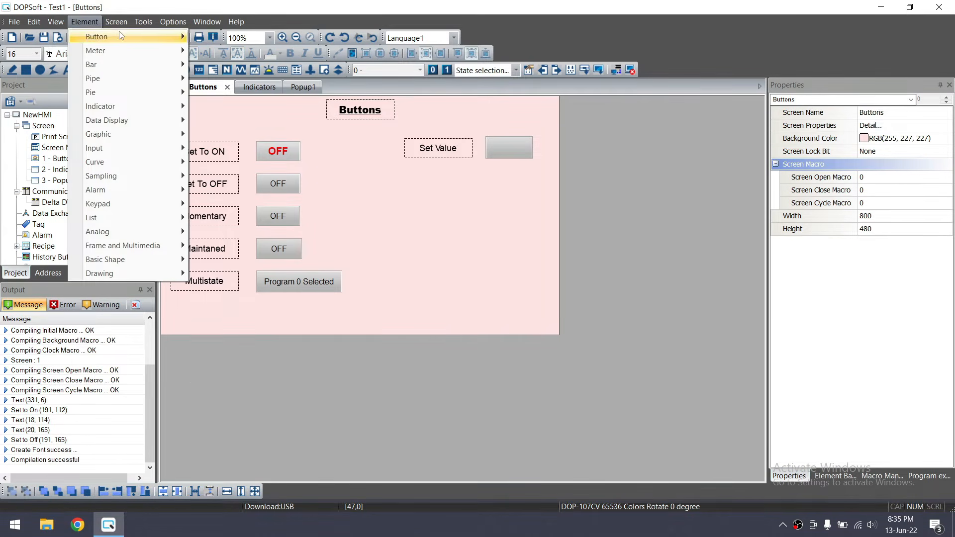
Draw a Set Constant button below Set Value with height 36
{"action": "mouse_move", "coordinate": [121, 35]}
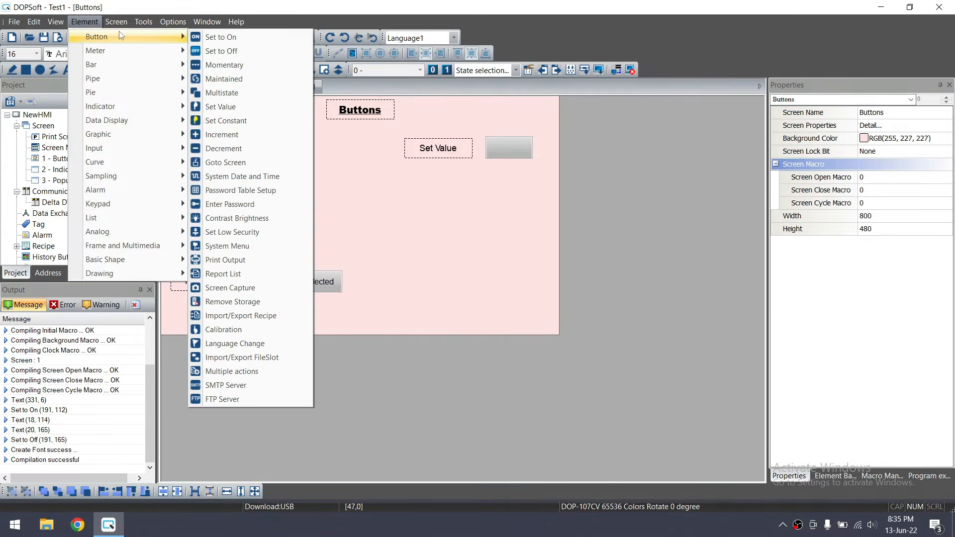
{"action": "left_click", "coordinate": [246, 126]}
{"action": "left_click_drag", "start_coordinate": [488, 170], "coordinate": [535, 198]}
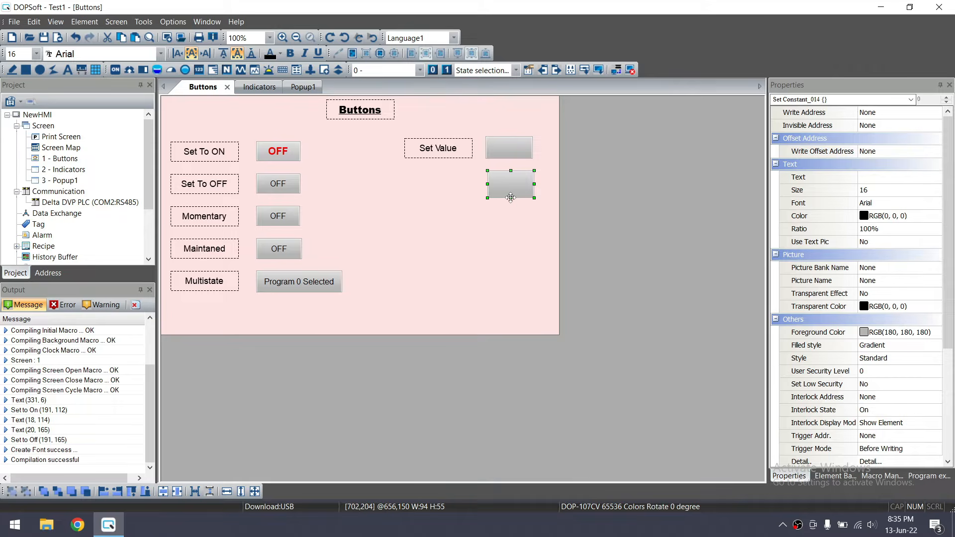
{"action": "left_click_drag", "start_coordinate": [510, 198], "coordinate": [510, 190]}
Duplicate the Set Value label beside the new button and retitle it Set Constant
{"action": "left_click", "coordinate": [447, 153]}
{"action": "key", "text": "ctrl+c"}
{"action": "key", "text": "ctrl+v"}
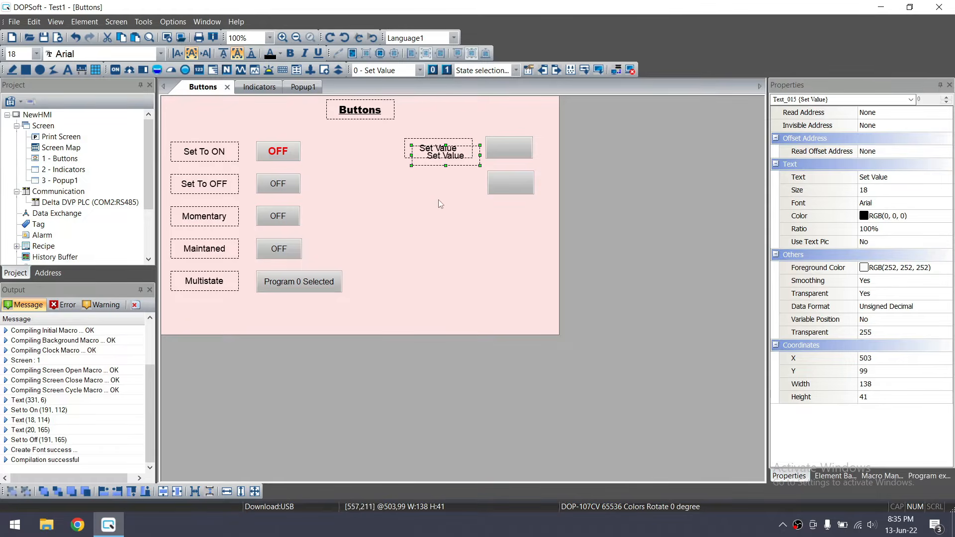
{"action": "left_click_drag", "start_coordinate": [462, 158], "coordinate": [454, 186]}
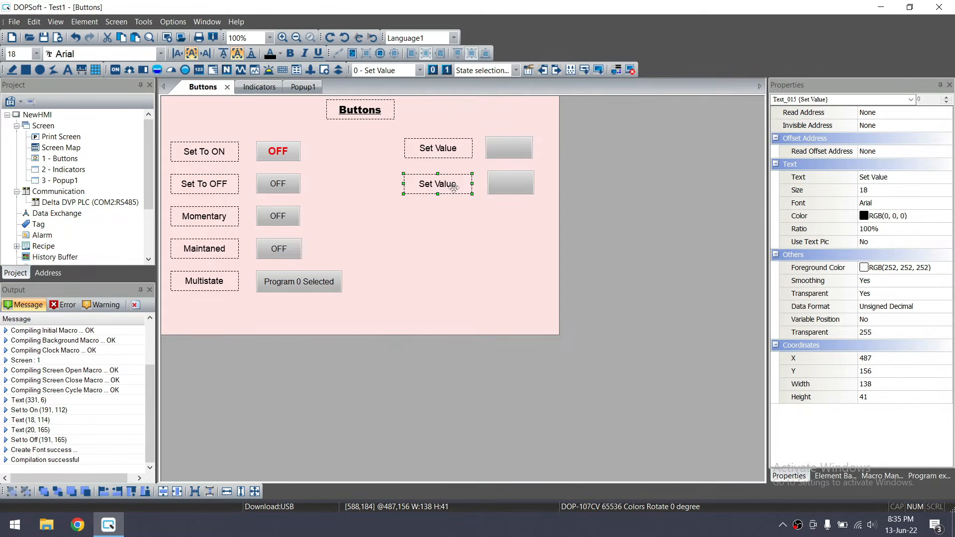
{"action": "double_click", "coordinate": [457, 188]}
{"action": "left_click", "coordinate": [444, 94]}
{"action": "left_click", "coordinate": [417, 138]}
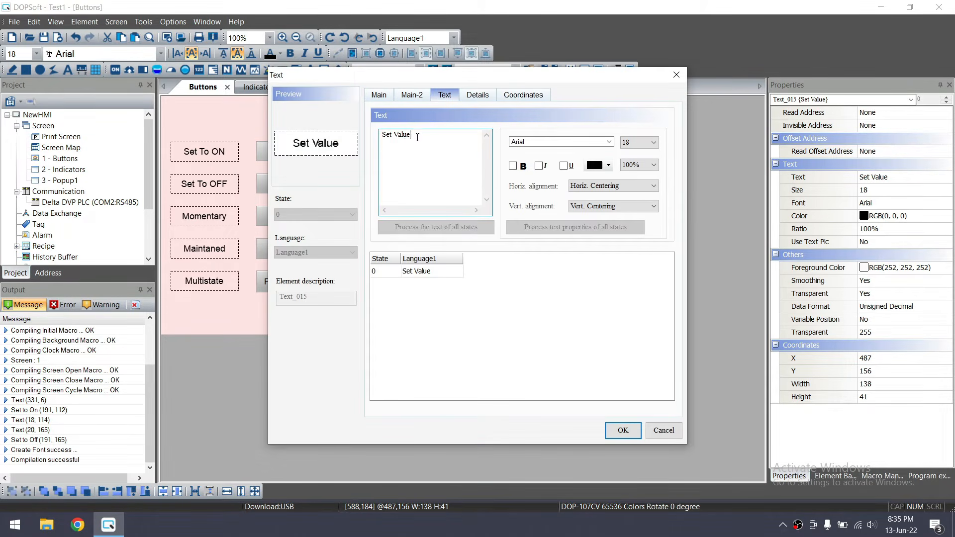
{"action": "type", "text": "C"}
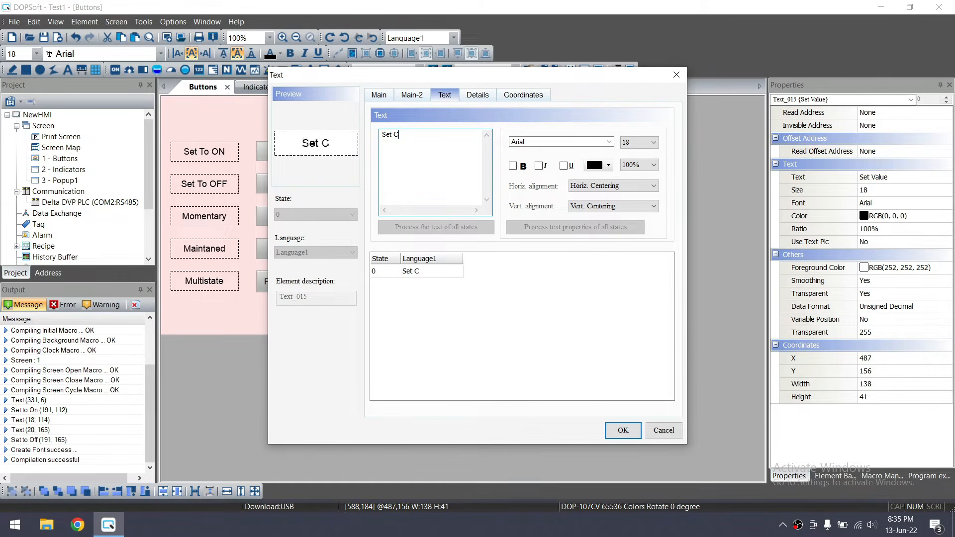
{"action": "type", "text": "onstant"}
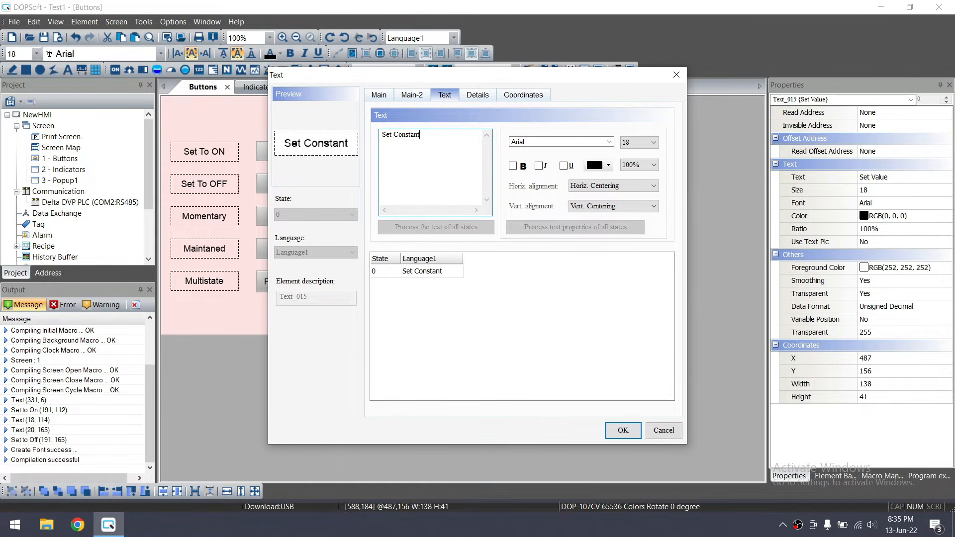
{"action": "left_click", "coordinate": [623, 430]}
Set the Set Constant button's write address to D12 with constant value 66
{"action": "double_click", "coordinate": [509, 181]}
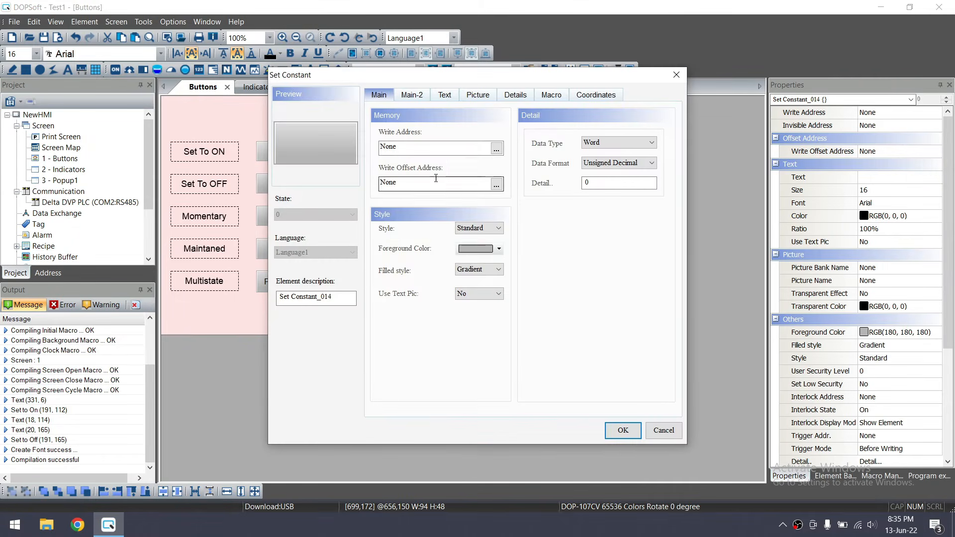
{"action": "left_click", "coordinate": [497, 148]}
{"action": "left_click", "coordinate": [504, 193]}
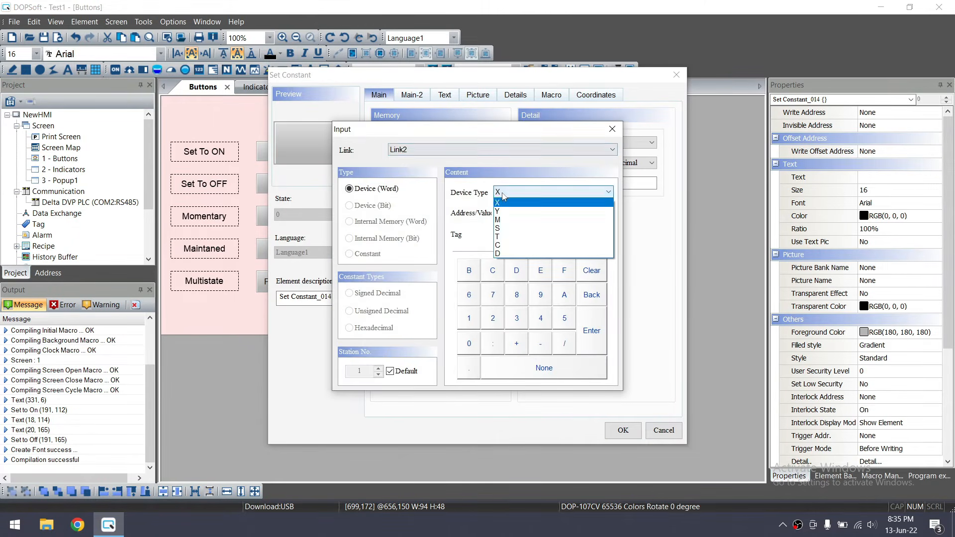
{"action": "left_click", "coordinate": [502, 254]}
{"action": "type", "text": "12"}
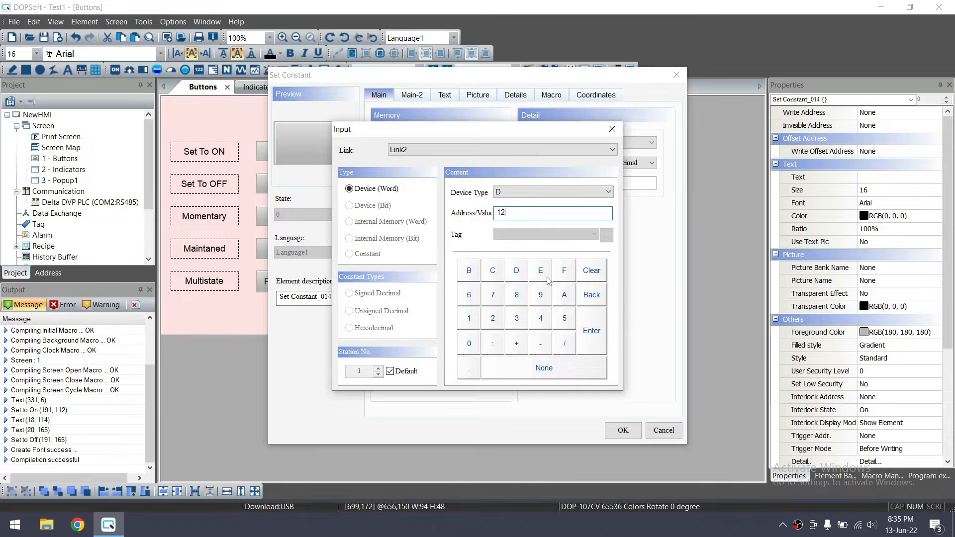
{"action": "left_click", "coordinate": [591, 331]}
{"action": "left_click", "coordinate": [587, 182]}
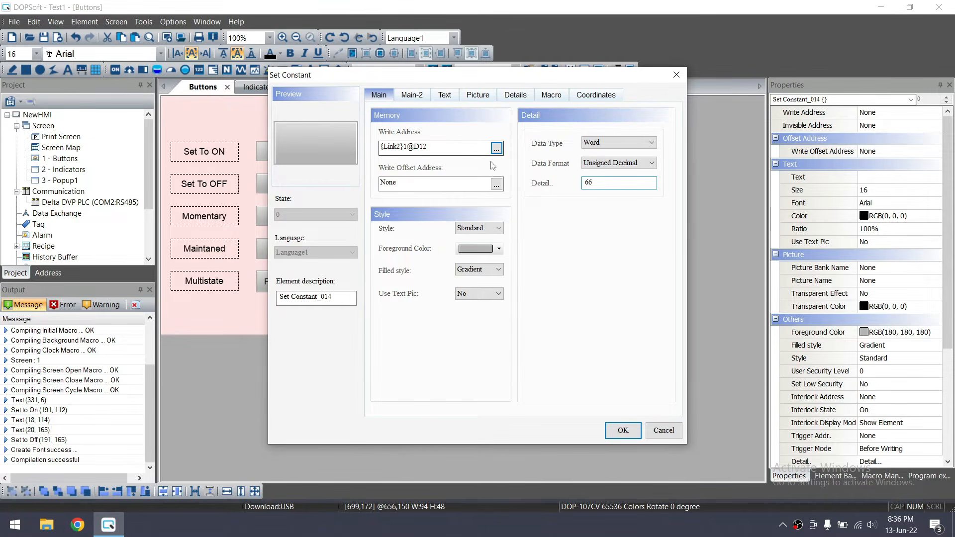
{"action": "left_click_drag", "start_coordinate": [423, 146], "coordinate": [415, 146]}
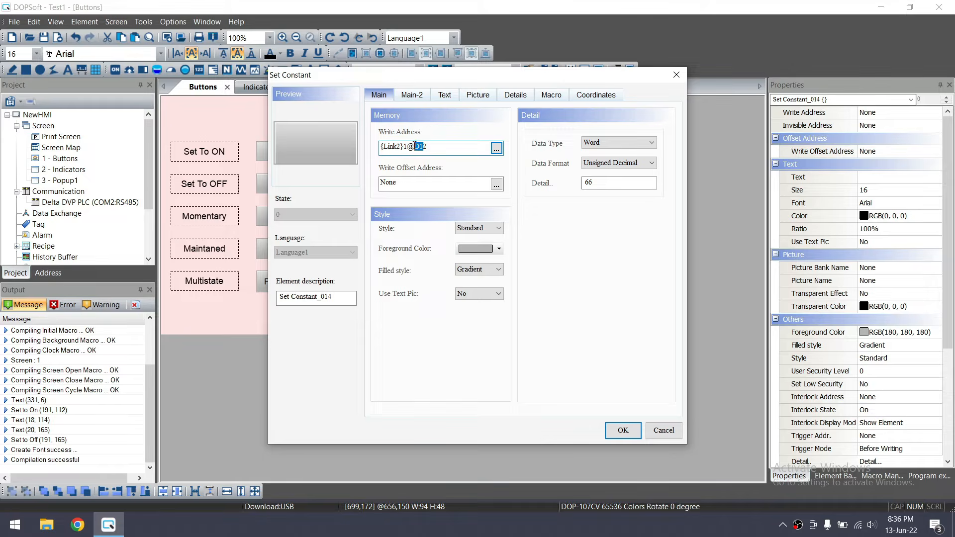
{"action": "left_click", "coordinate": [598, 182]}
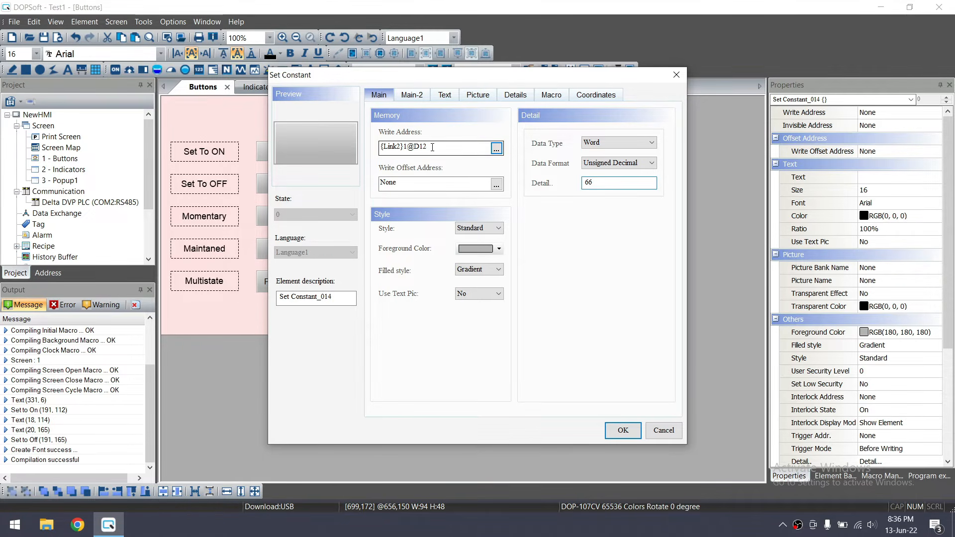
{"action": "left_click", "coordinate": [622, 430]}
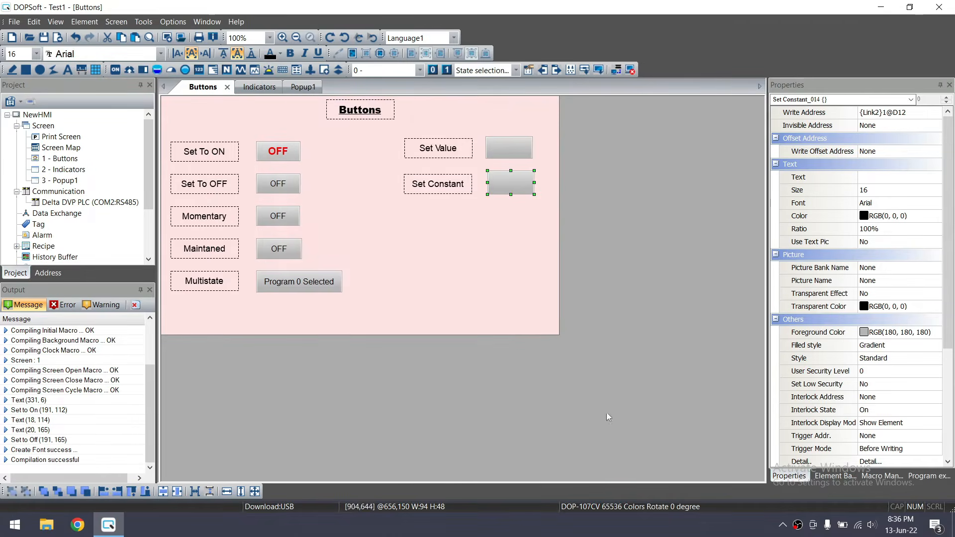
Vertically centre the Set Constant and Set Value labels on their buttons
{"action": "left_click", "coordinate": [493, 261]}
{"action": "left_click_drag", "start_coordinate": [382, 221], "coordinate": [558, 168]}
{"action": "left_click", "coordinate": [164, 493]}
{"action": "left_click", "coordinate": [422, 214]}
{"action": "left_click_drag", "start_coordinate": [398, 129], "coordinate": [551, 174]}
{"action": "left_click", "coordinate": [164, 491]}
{"action": "left_click", "coordinate": [387, 244]}
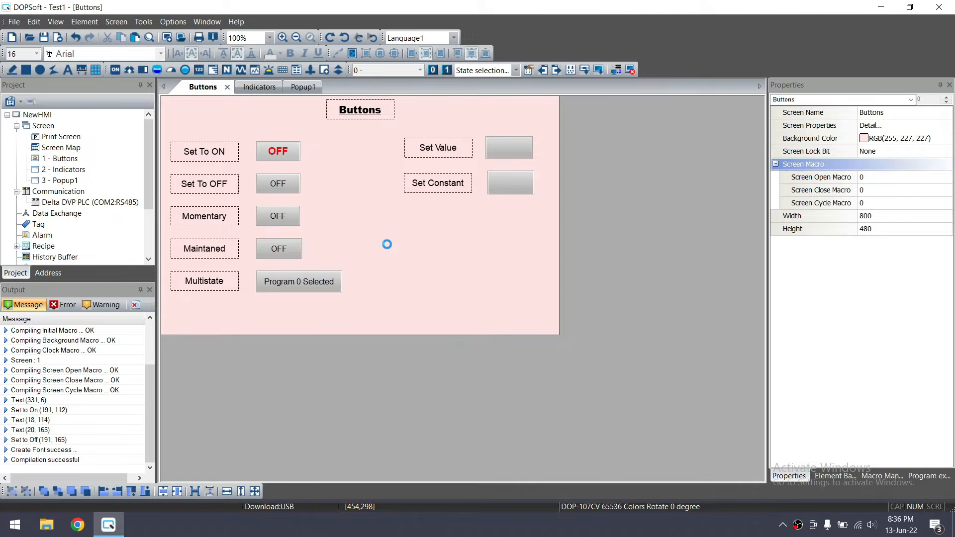
Draw a thin vertical rectangle between the left button grid and the Set Value/Set Constant column
{"action": "left_click", "coordinate": [26, 69]}
{"action": "left_click_drag", "start_coordinate": [359, 134], "coordinate": [362, 321]}
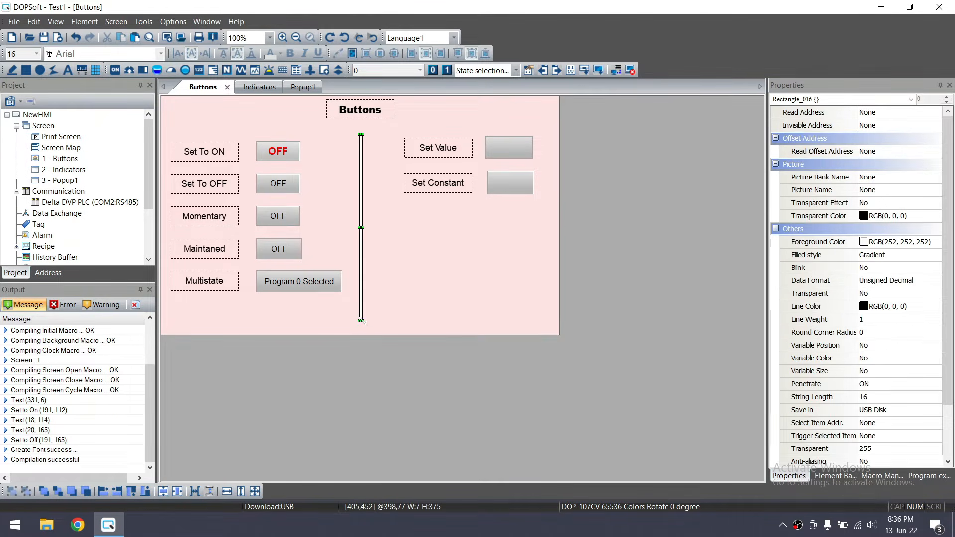
{"action": "left_click", "coordinate": [377, 264]}
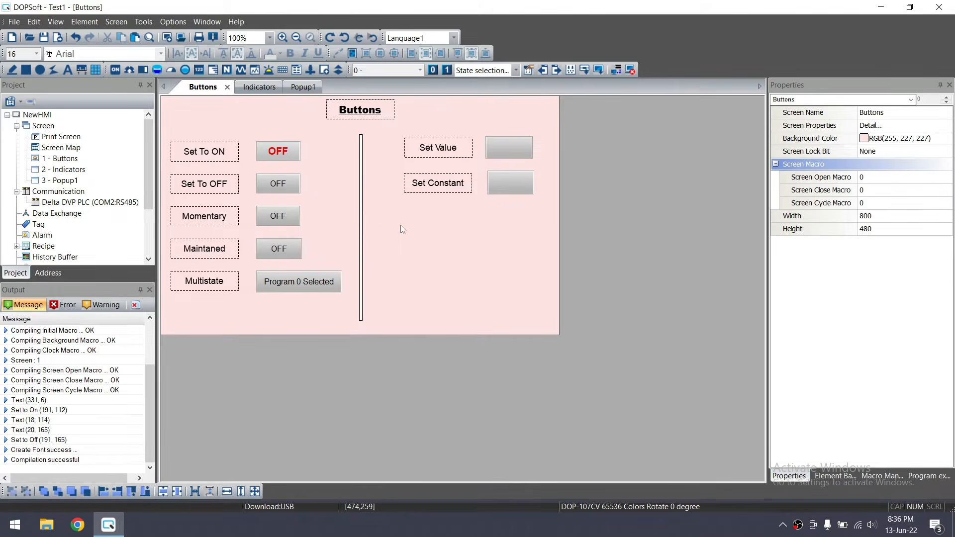
{"action": "left_click", "coordinate": [360, 232]}
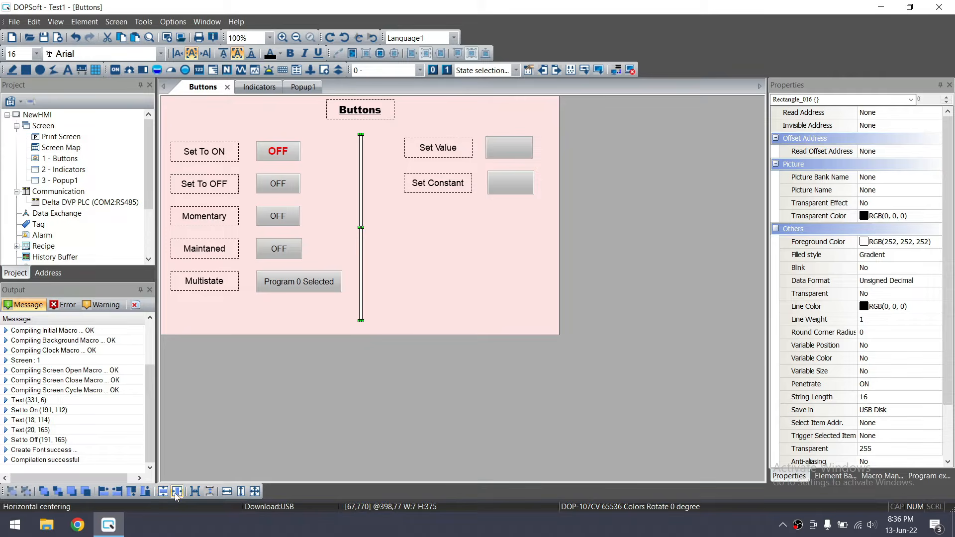
{"action": "left_click", "coordinate": [447, 251]}
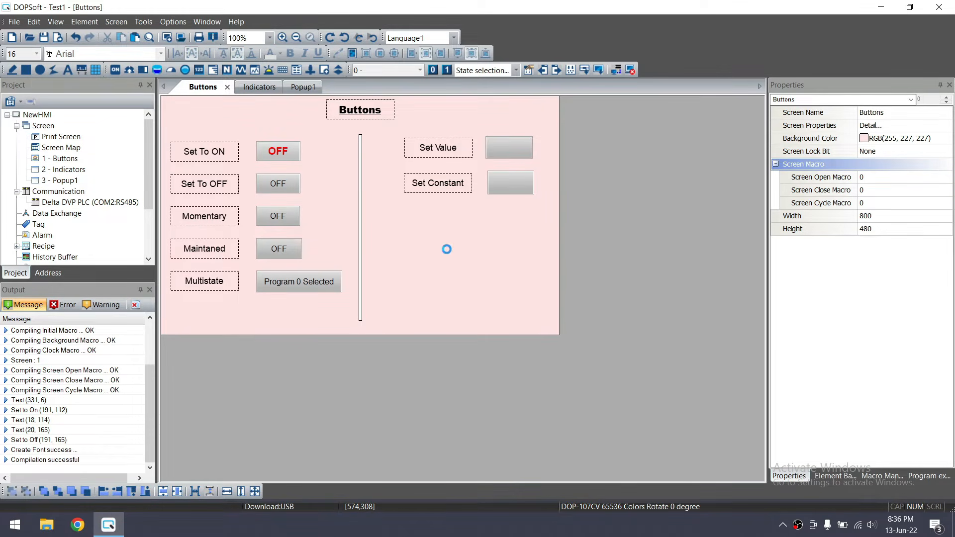
{"action": "left_click", "coordinate": [77, 23]}
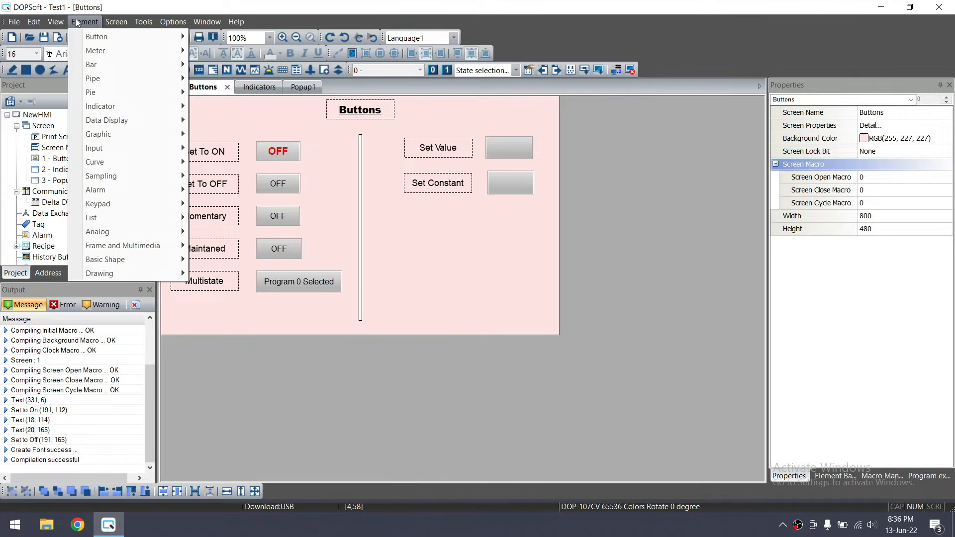
Place a Goto Screen button at bottom left under Multistate and shorten the divider to clear it
{"action": "mouse_move", "coordinate": [156, 42]}
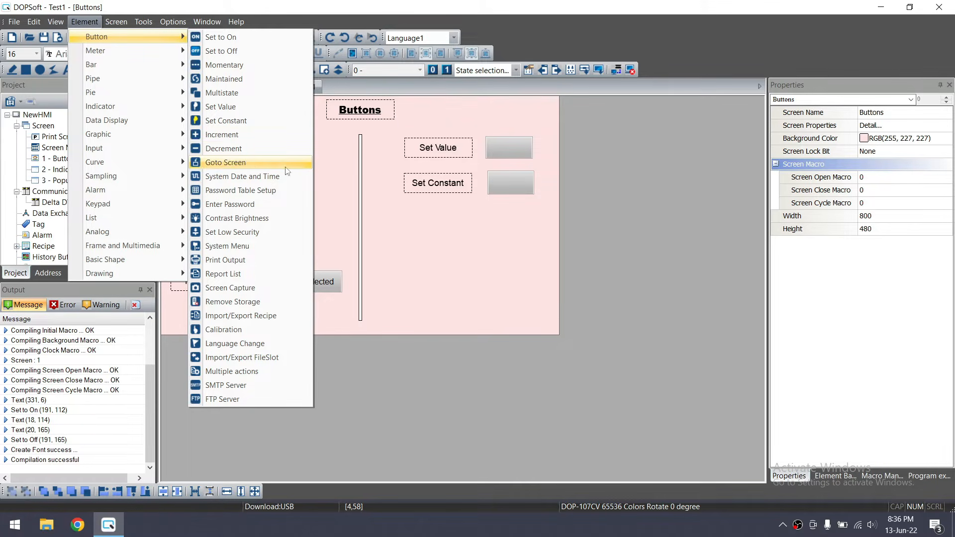
{"action": "left_click", "coordinate": [241, 168]}
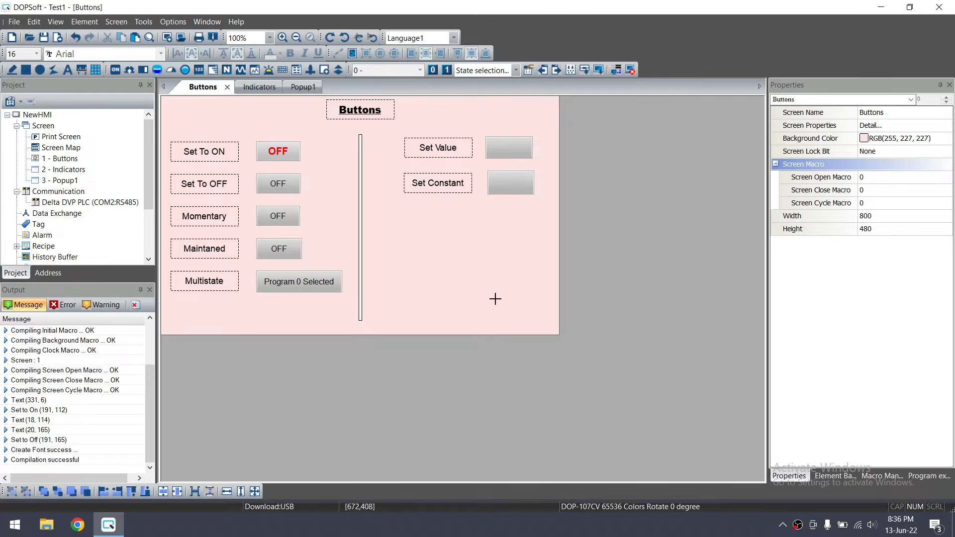
{"action": "left_click_drag", "start_coordinate": [503, 301], "coordinate": [189, 323]}
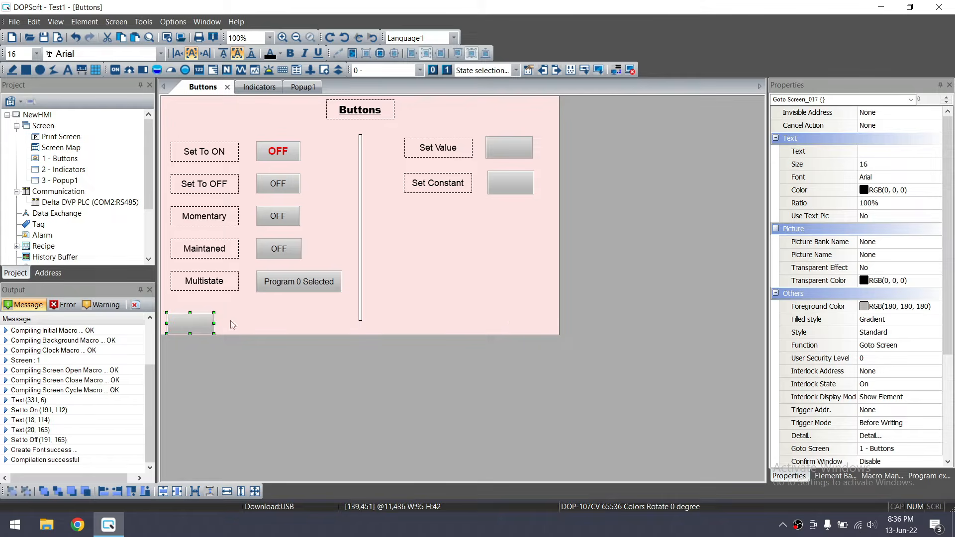
{"action": "left_click", "coordinate": [359, 313]}
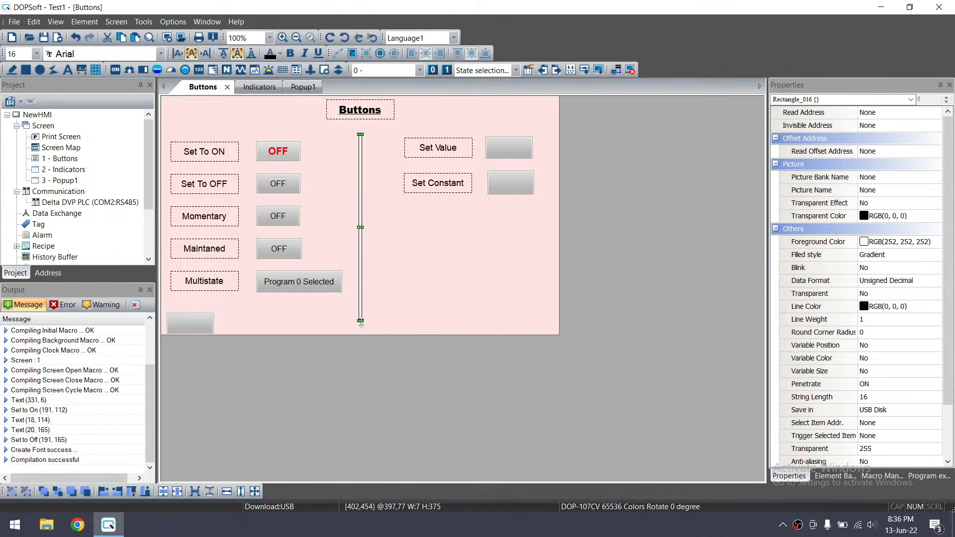
{"action": "left_click_drag", "start_coordinate": [361, 313], "coordinate": [361, 300]}
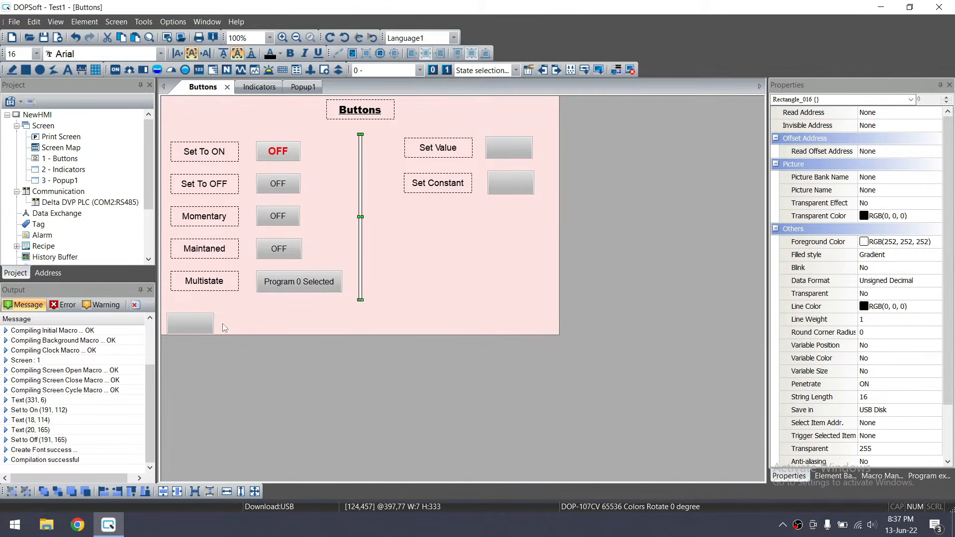
{"action": "left_click", "coordinate": [189, 323]}
{"action": "left_click_drag", "start_coordinate": [189, 323], "coordinate": [189, 319]}
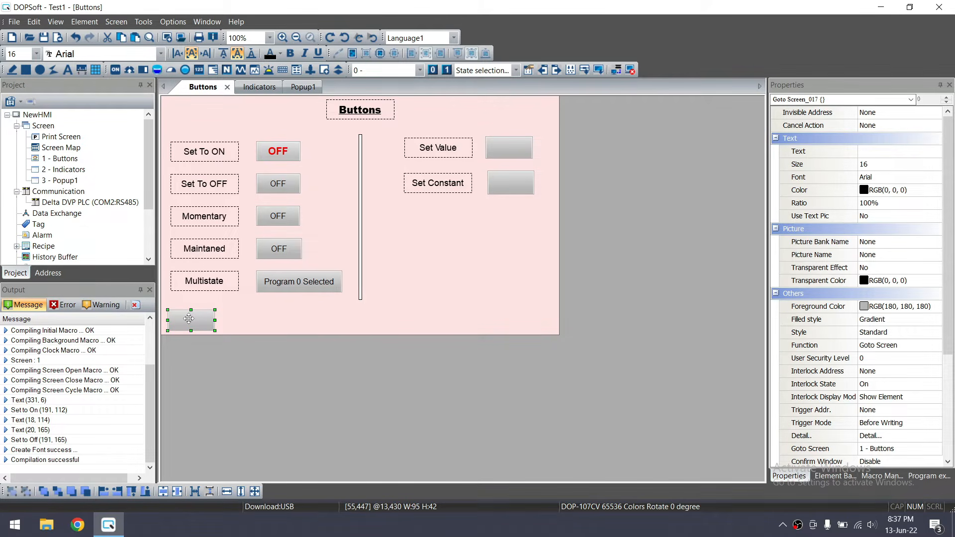
Label the Goto Screen button 'Indicator' in bold text
{"action": "double_click", "coordinate": [189, 318]}
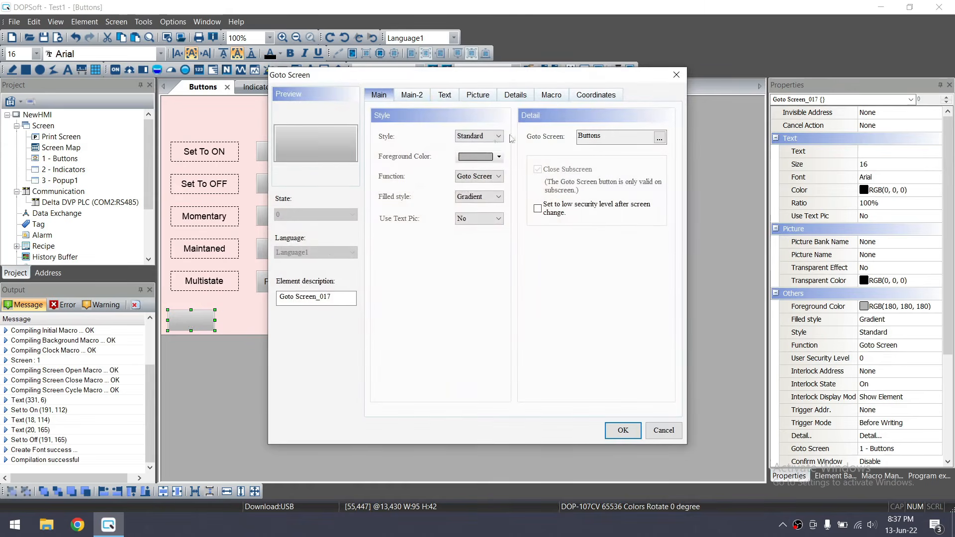
{"action": "left_click", "coordinate": [445, 95]}
{"action": "left_click", "coordinate": [449, 152]}
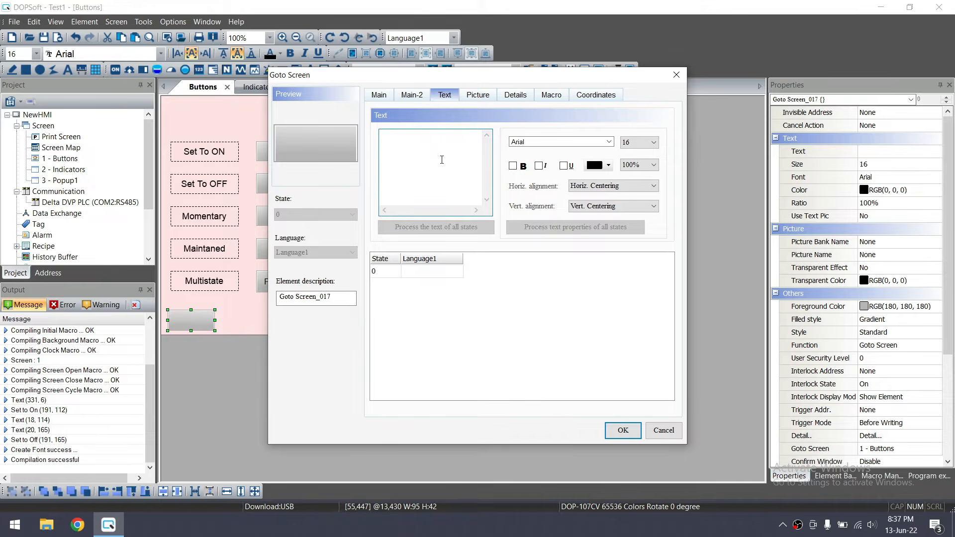
{"action": "type", "text": "Indicator"}
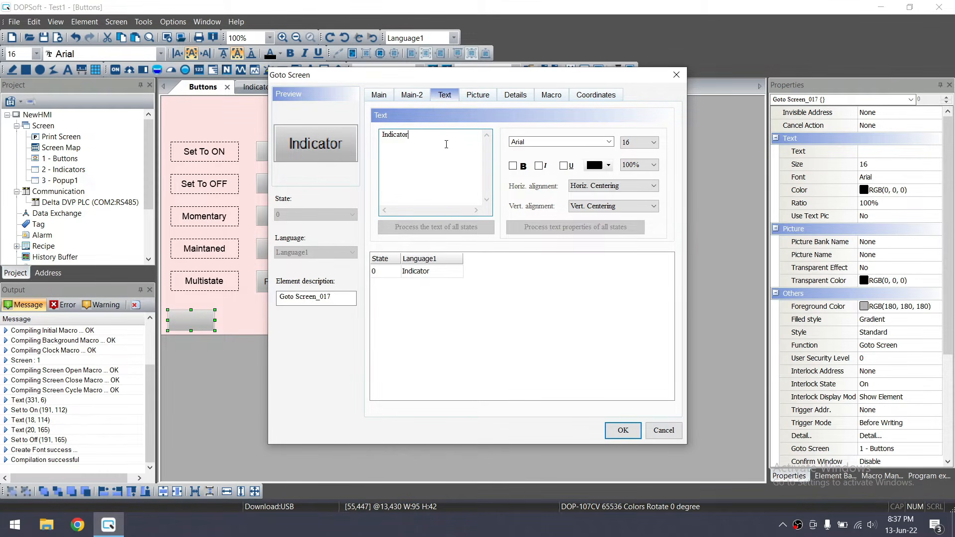
{"action": "left_click", "coordinate": [516, 168]}
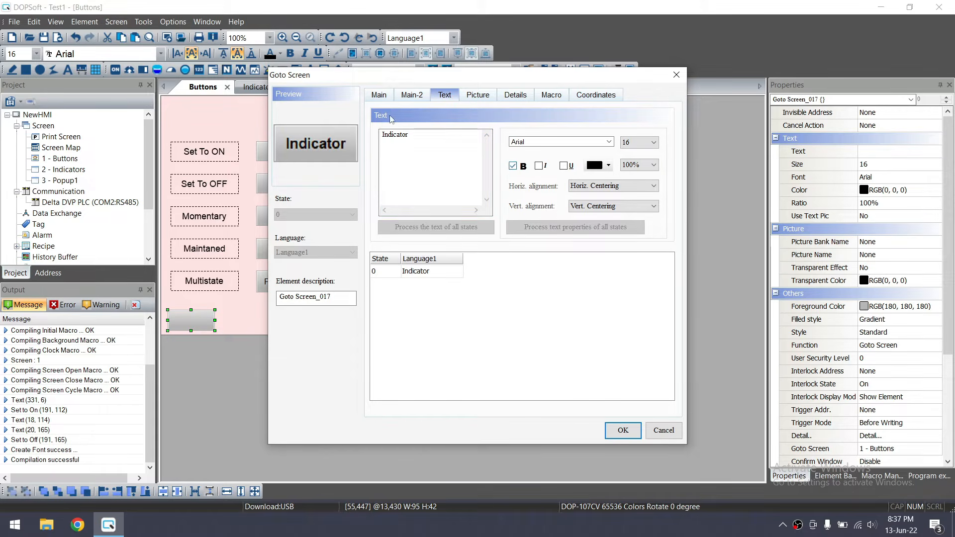
Browse two picture banks for the button without choosing an image
{"action": "left_click", "coordinate": [380, 97]}
{"action": "left_click", "coordinate": [483, 99]}
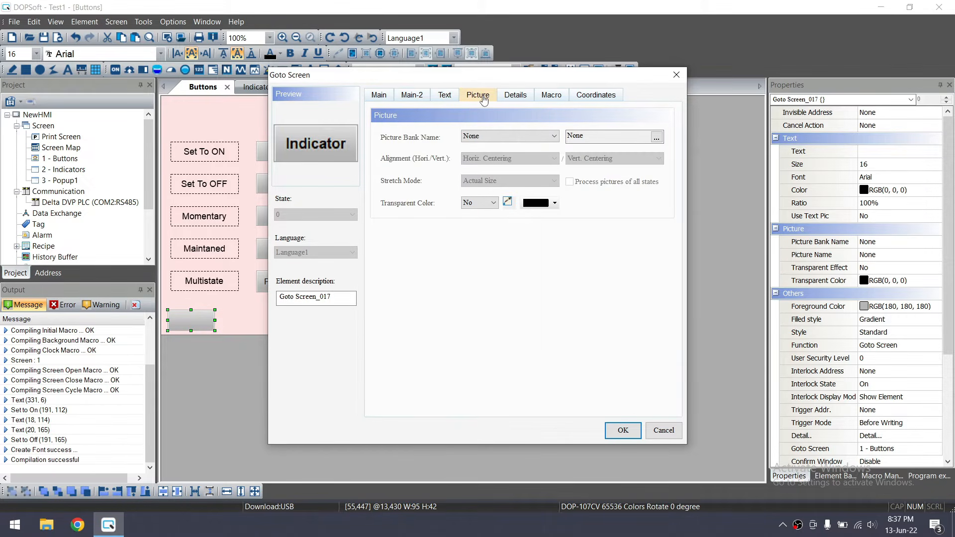
{"action": "left_click", "coordinate": [555, 137]}
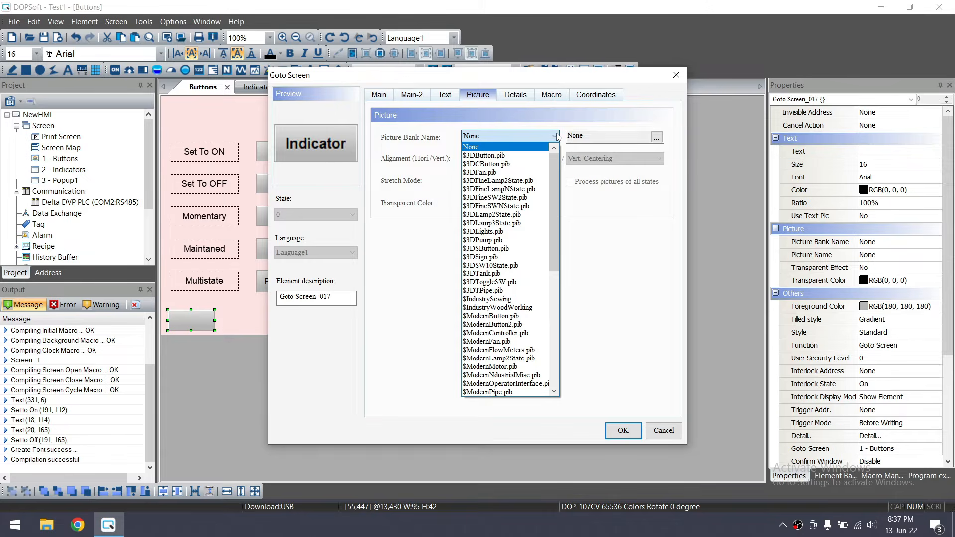
{"action": "left_click", "coordinate": [535, 156]}
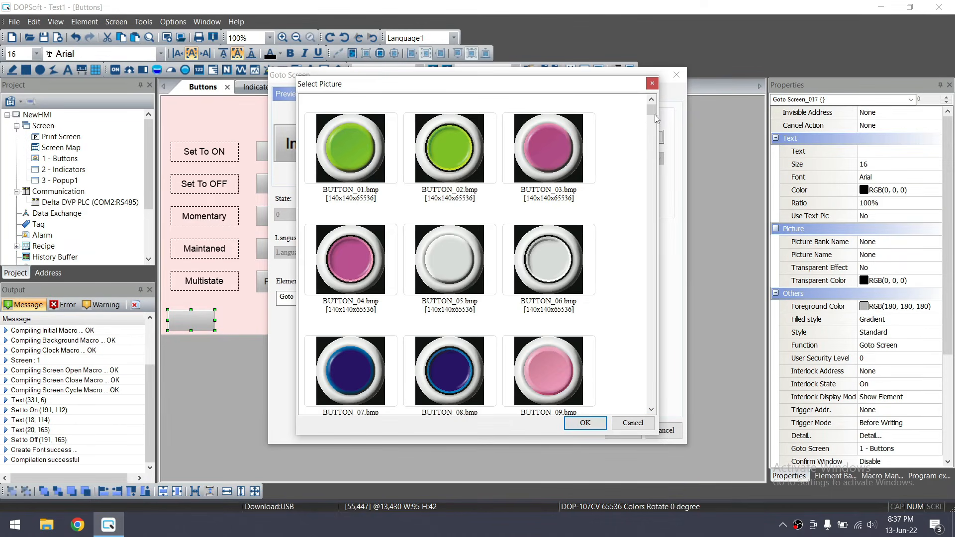
{"action": "left_click_drag", "start_coordinate": [655, 114], "coordinate": [655, 370]}
{"action": "left_click", "coordinate": [633, 423]}
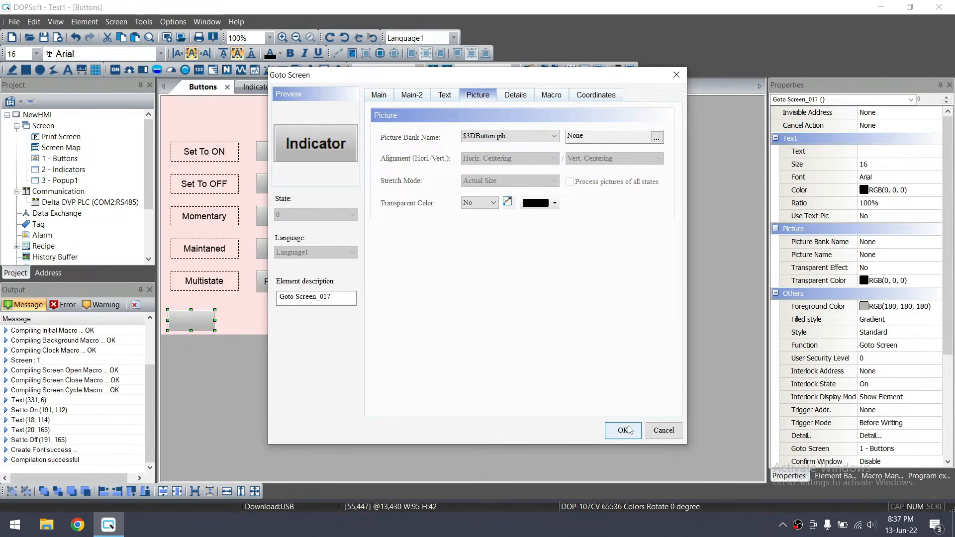
{"action": "left_click", "coordinate": [520, 139]}
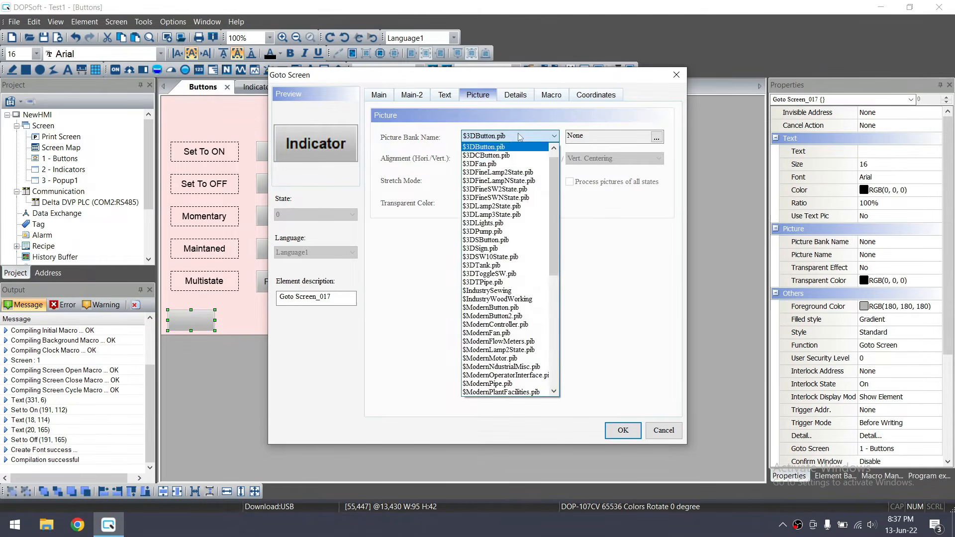
{"action": "left_click", "coordinate": [516, 162]}
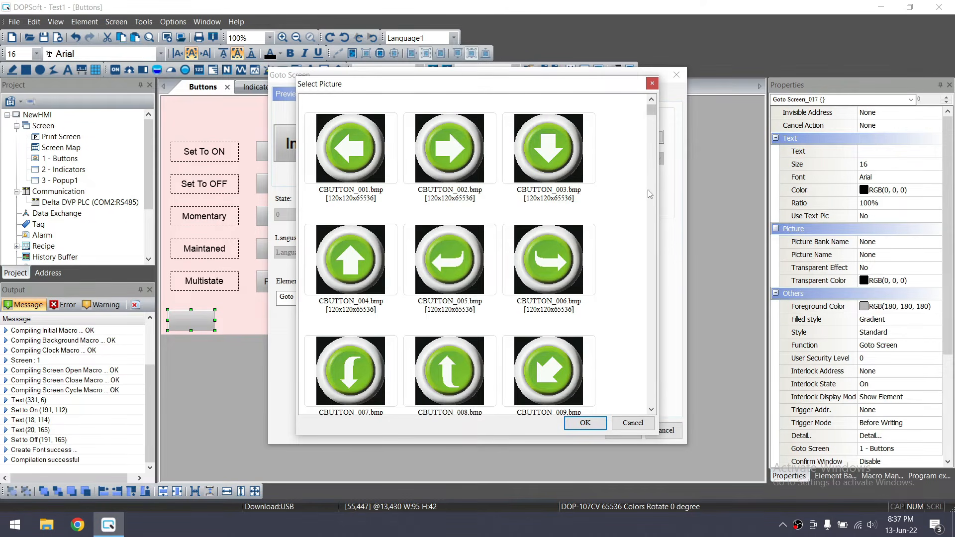
{"action": "left_click_drag", "start_coordinate": [651, 111], "coordinate": [661, 225]}
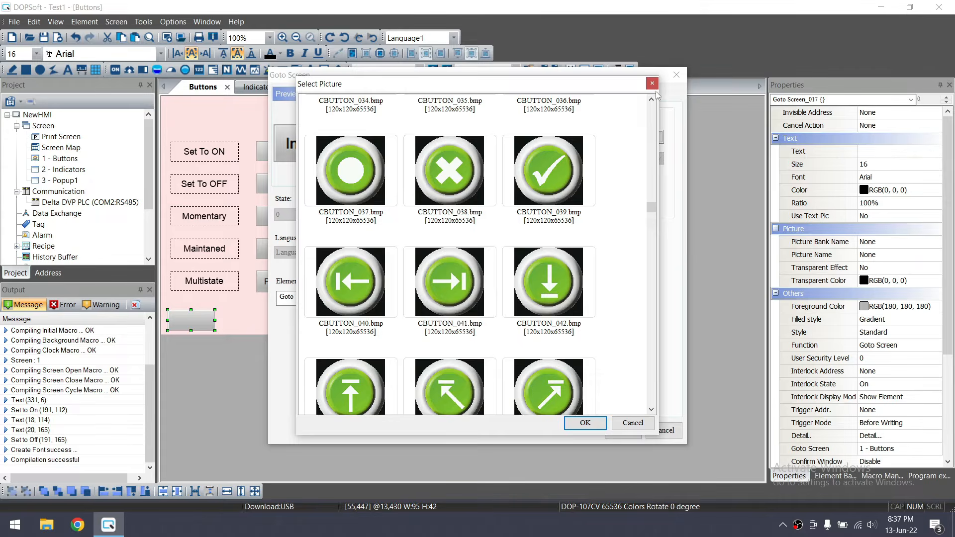
{"action": "left_click", "coordinate": [652, 83]}
{"action": "left_click", "coordinate": [392, 94]}
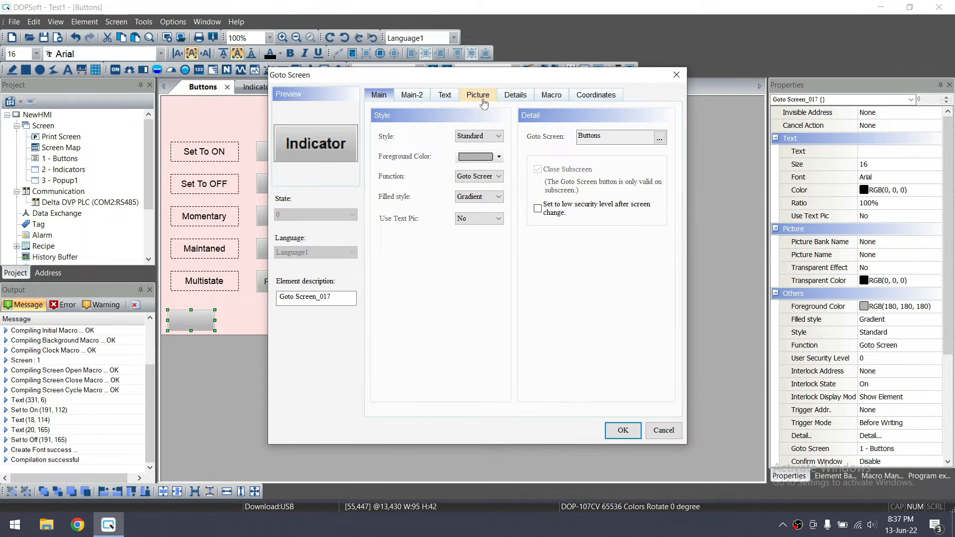
Give the Indicator button an orange Gradient fill and apply the settings
{"action": "left_click", "coordinate": [499, 157]}
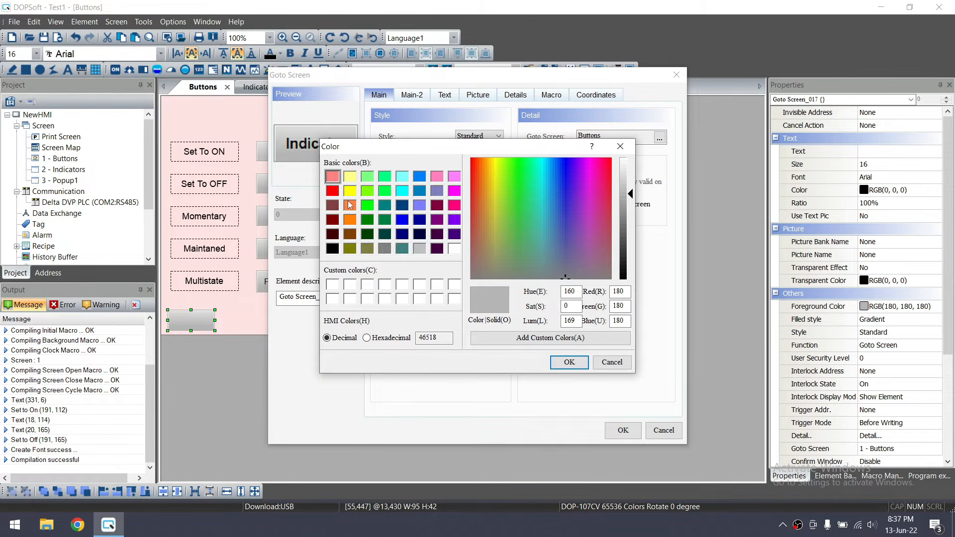
{"action": "left_click", "coordinate": [351, 177]}
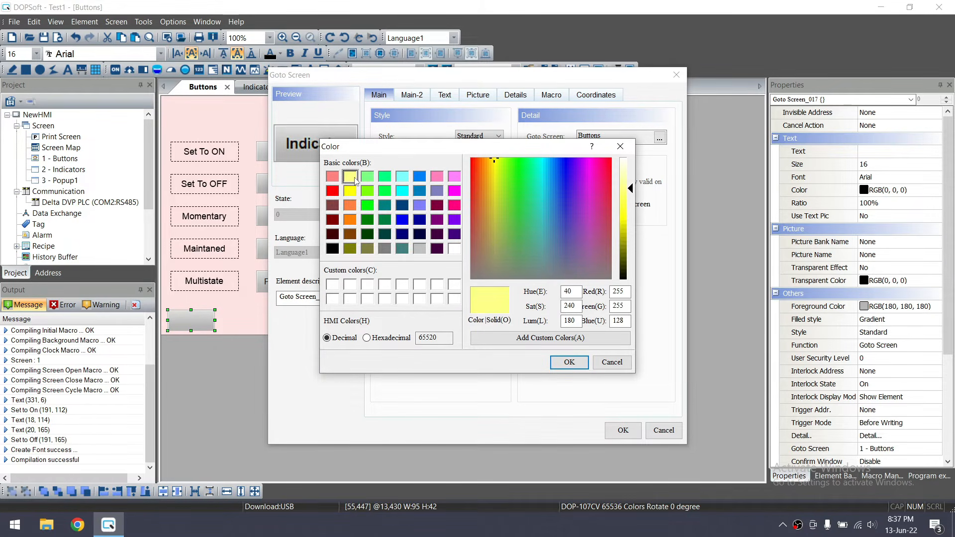
{"action": "left_click", "coordinate": [420, 206]}
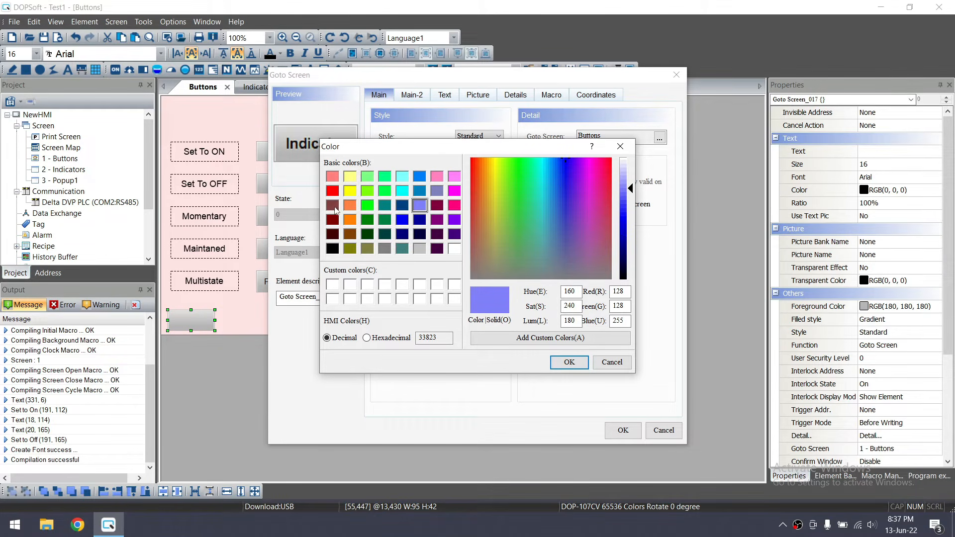
{"action": "left_click", "coordinate": [350, 206]}
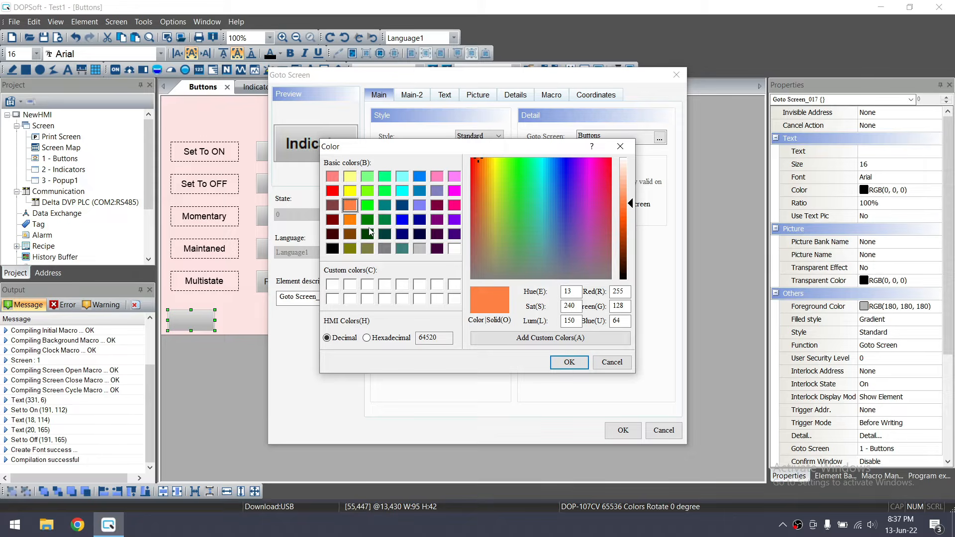
{"action": "left_click", "coordinate": [570, 368]}
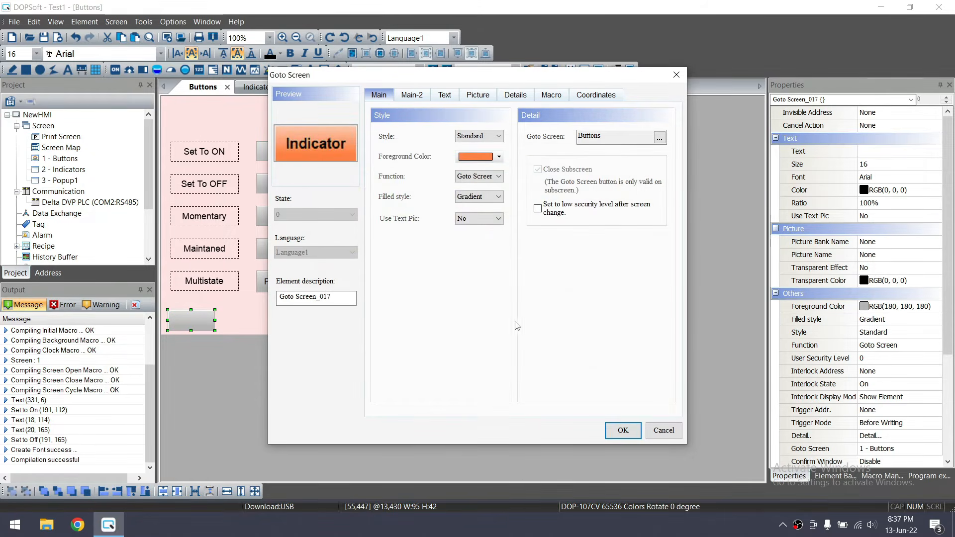
{"action": "left_click", "coordinate": [481, 199]}
{"action": "left_click", "coordinate": [482, 216]}
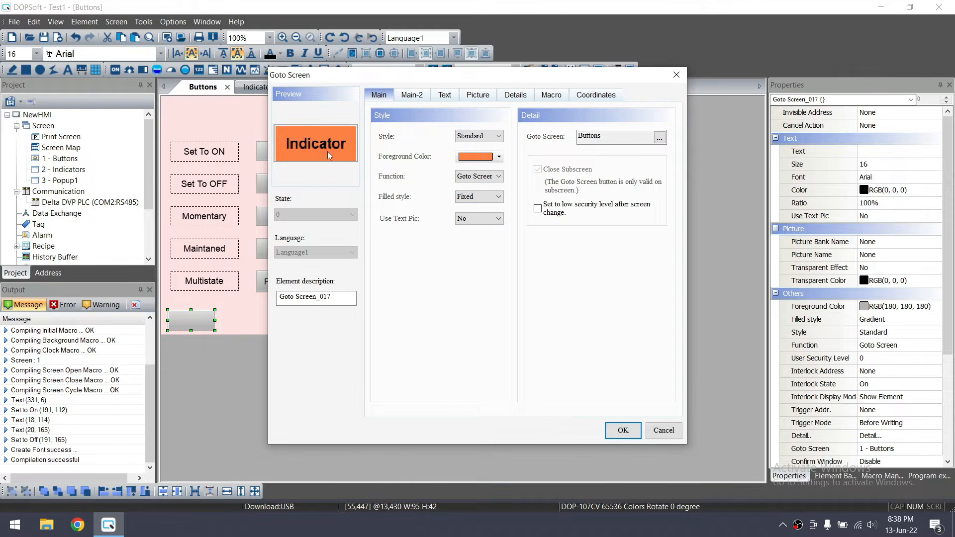
{"action": "left_click", "coordinate": [481, 197]}
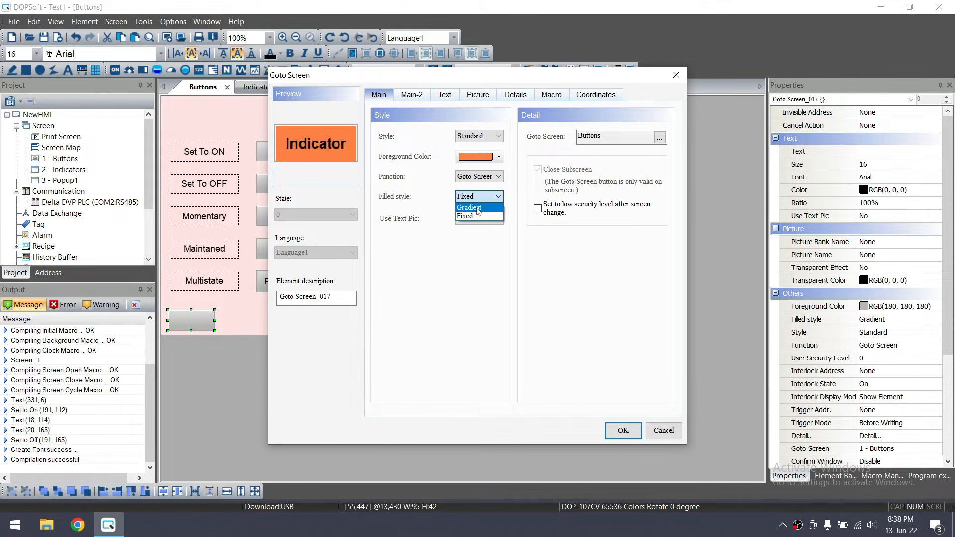
{"action": "left_click", "coordinate": [477, 213]}
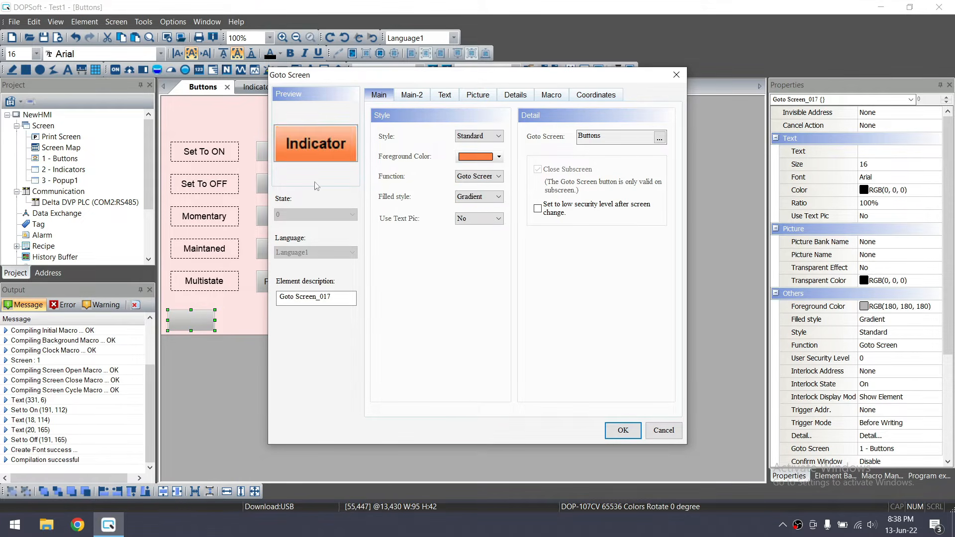
{"action": "left_click", "coordinate": [623, 430]}
{"action": "left_click", "coordinate": [232, 309]}
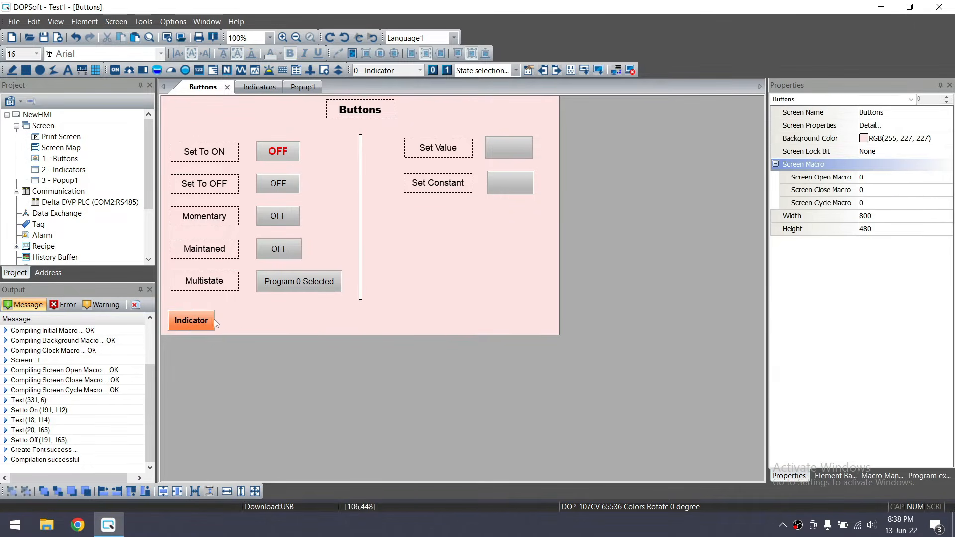
{"action": "left_click", "coordinate": [204, 321]}
Point the Indicator button's Goto Screen target to the Indicators screen
{"action": "double_click", "coordinate": [200, 321]}
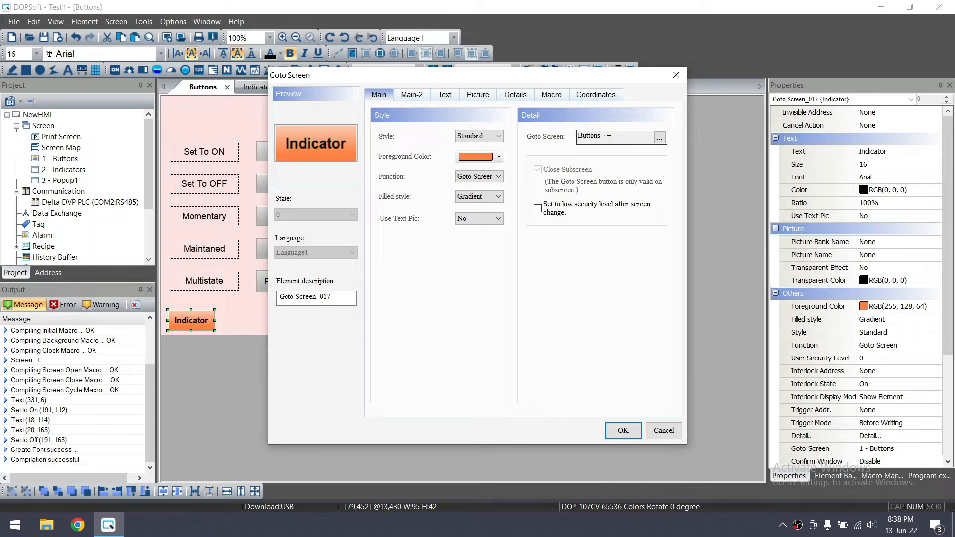
{"action": "double_click", "coordinate": [579, 135]}
{"action": "left_click", "coordinate": [658, 140]}
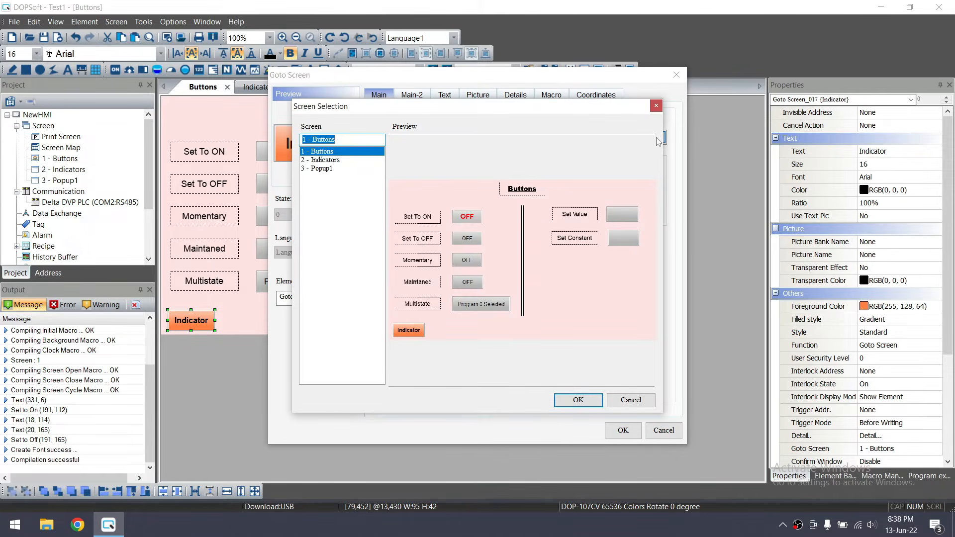
{"action": "left_click", "coordinate": [340, 160]}
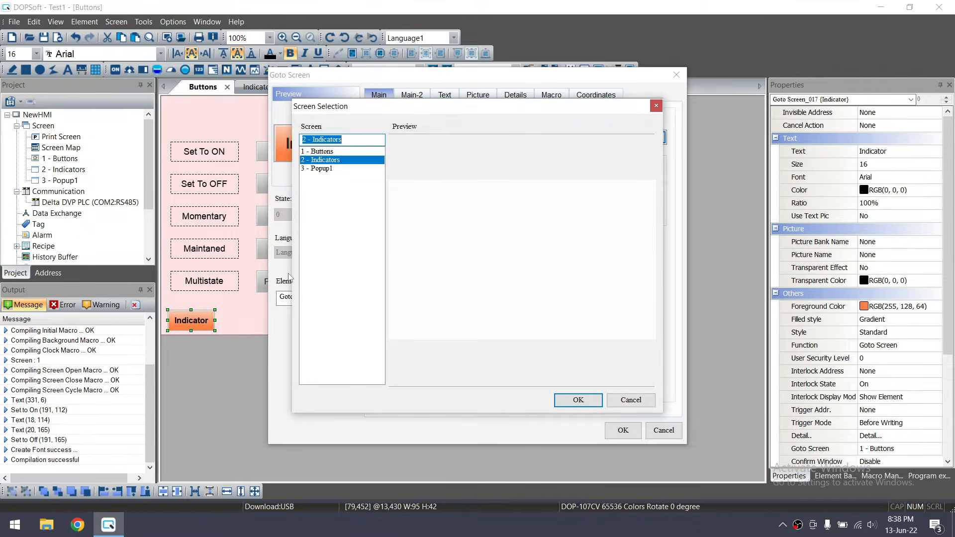
{"action": "left_click", "coordinate": [577, 401]}
{"action": "left_click", "coordinate": [623, 431]}
Duplicate the Indicator button to its right and relabel the copy Popup1
{"action": "key", "text": "ctrl+c"}
{"action": "key", "text": "ctrl+v"}
{"action": "left_click_drag", "start_coordinate": [213, 324], "coordinate": [247, 322]}
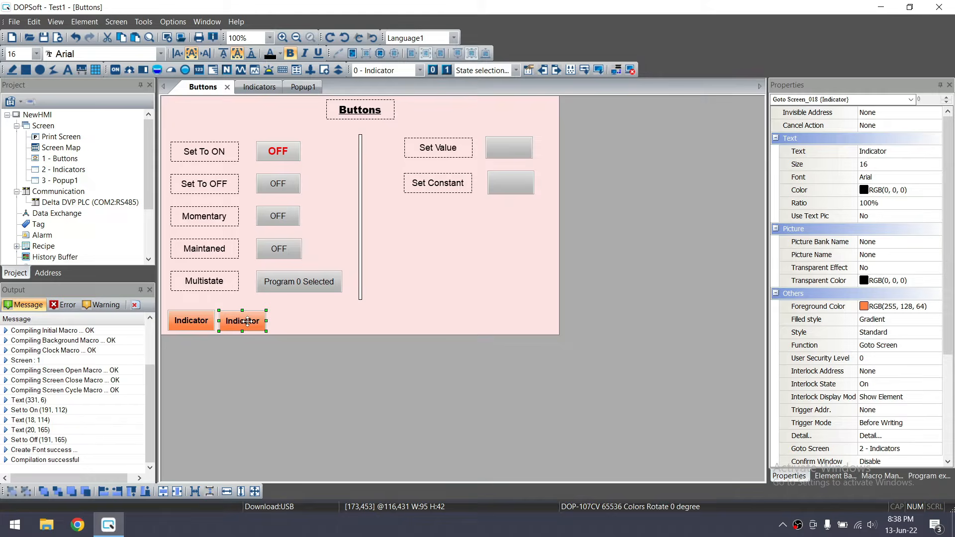
{"action": "double_click", "coordinate": [248, 320]}
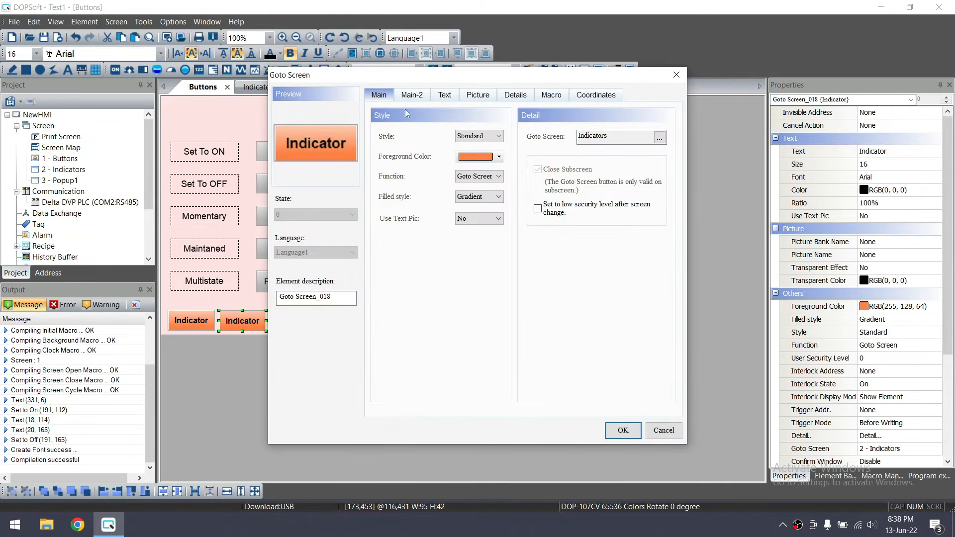
{"action": "left_click", "coordinate": [444, 96]}
{"action": "left_click_drag", "start_coordinate": [426, 144], "coordinate": [374, 135]}
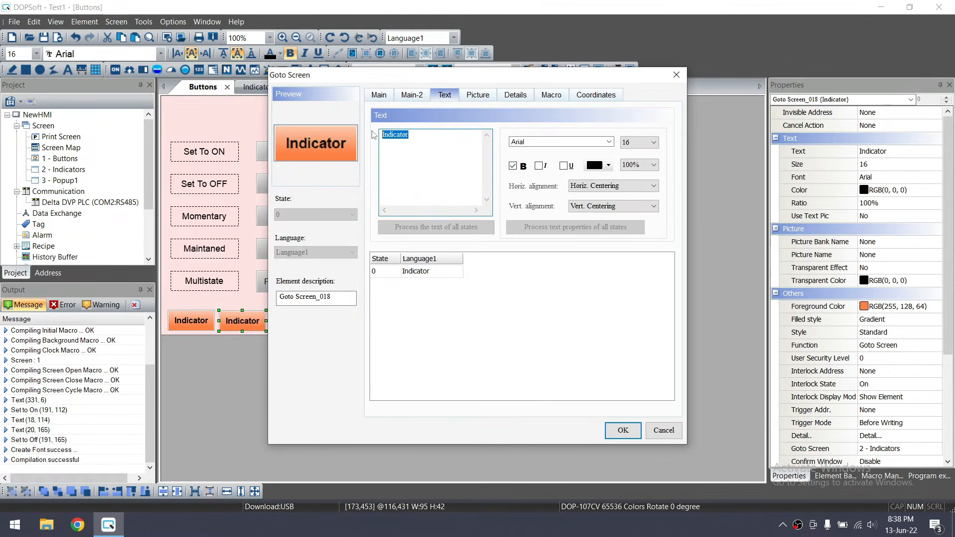
{"action": "type", "text": "Pop"}
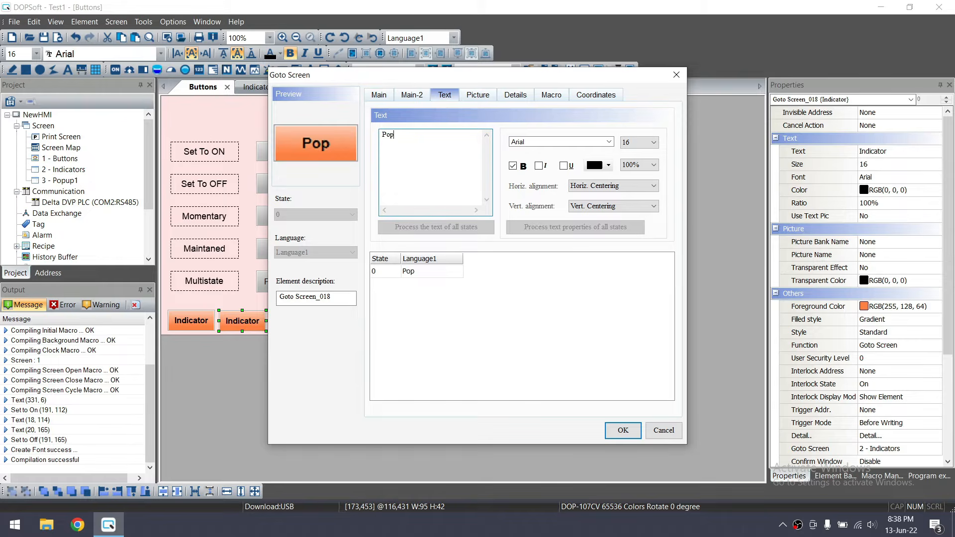
{"action": "type", "text": "up1"}
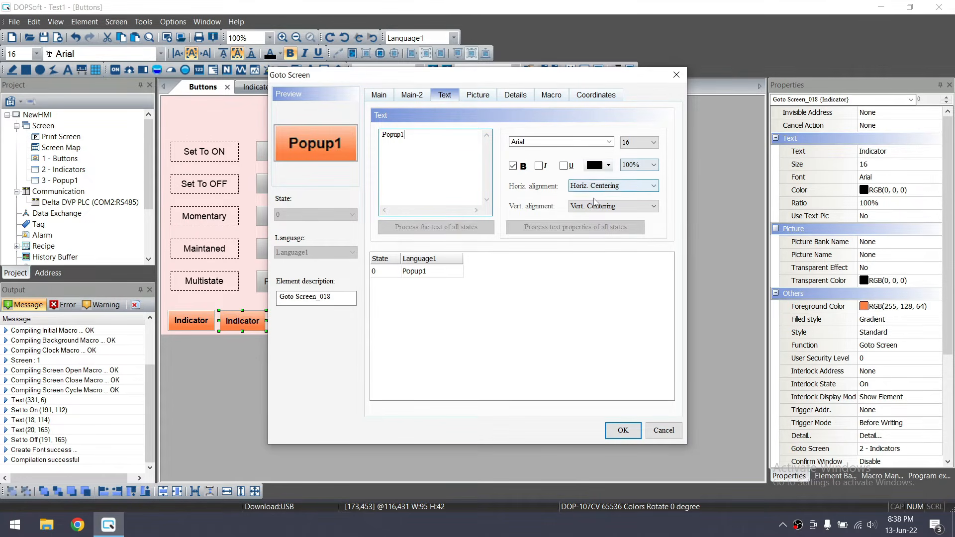
Set the Popup1 button's target to screen 3 - Popup1 and select both buttons
{"action": "left_click", "coordinate": [379, 94]}
{"action": "left_click", "coordinate": [660, 138]}
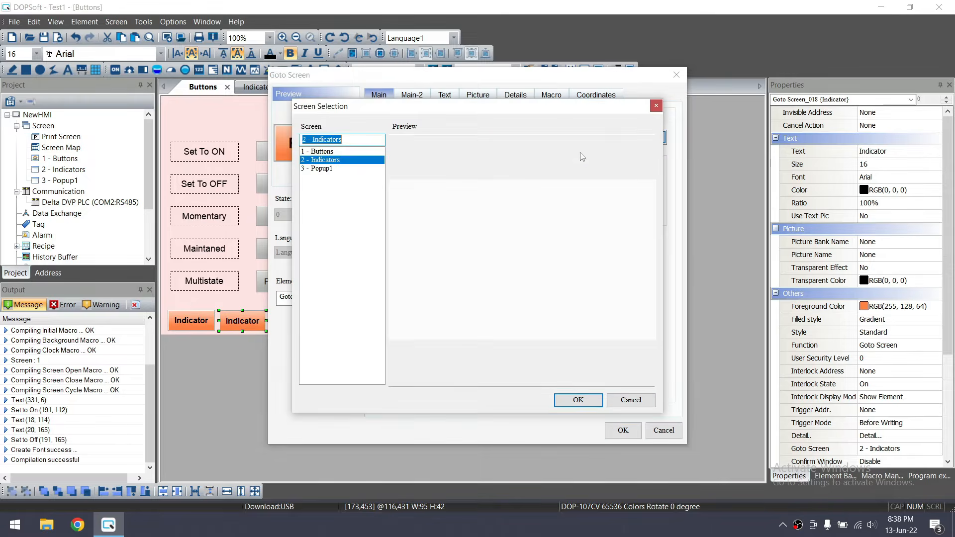
{"action": "left_click", "coordinate": [332, 169]}
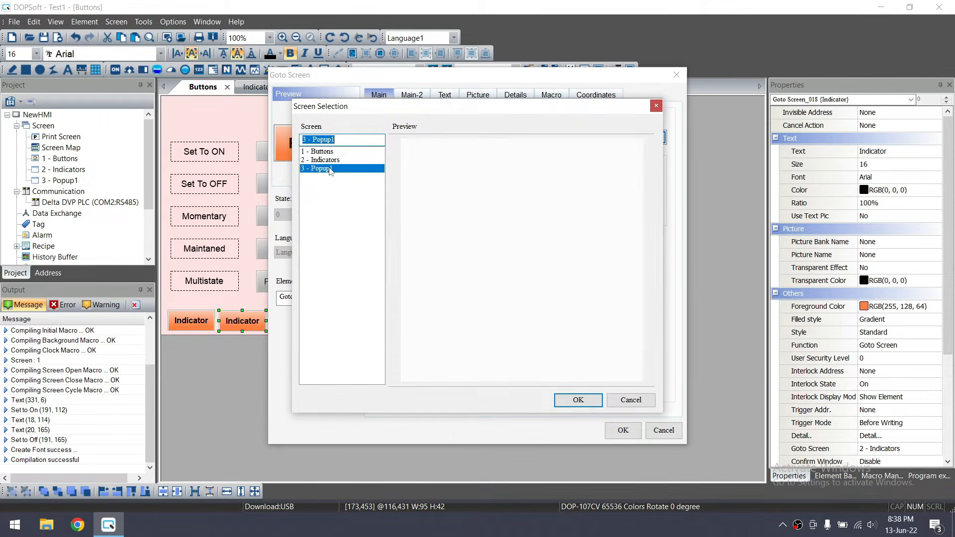
{"action": "left_click", "coordinate": [580, 402]}
{"action": "left_click", "coordinate": [616, 433]}
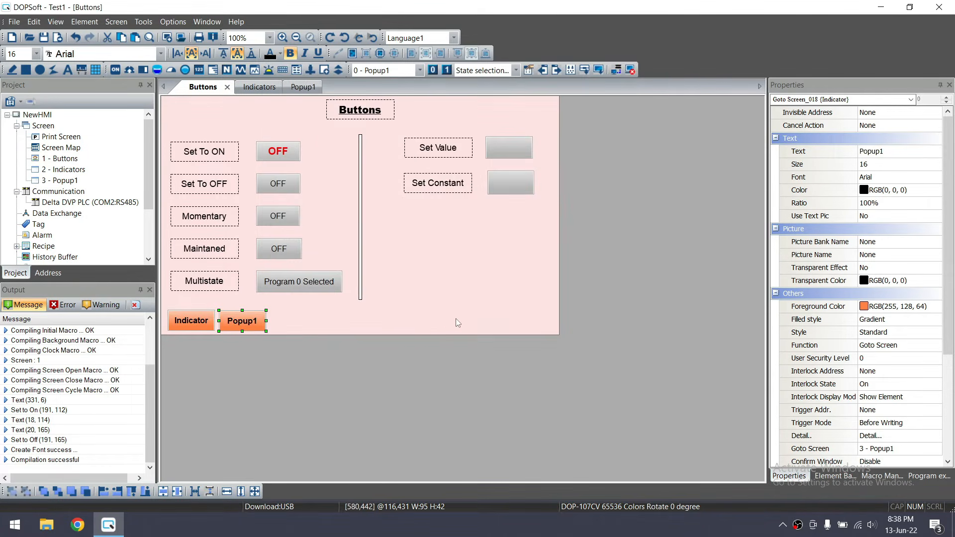
{"action": "left_click", "coordinate": [391, 313]}
{"action": "left_click_drag", "start_coordinate": [280, 303], "coordinate": [162, 337]}
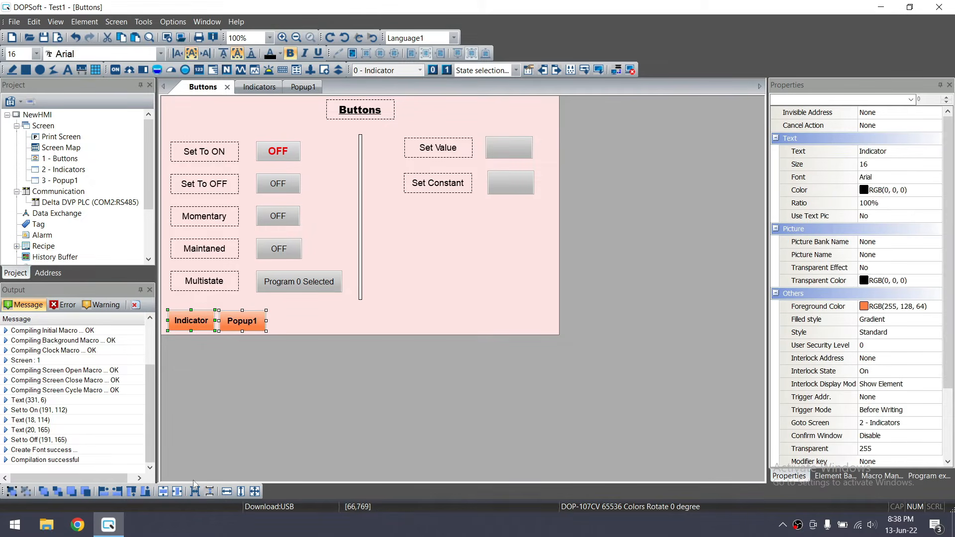
Shift Indicator and Popup1 right, copy one to the left edge, and label it Button
{"action": "key", "text": "Right"}
{"action": "key", "text": "Right"}
{"action": "key", "text": "Right"}
{"action": "key", "text": "Right"}
{"action": "key", "text": "Right"}
{"action": "key", "text": "Right"}
{"action": "key", "text": "Right"}
{"action": "key", "text": "Right"}
{"action": "key", "text": "Right"}
{"action": "key", "text": "Right"}
{"action": "key", "text": "Right"}
{"action": "key", "text": "Right"}
{"action": "key", "text": "Right"}
{"action": "key", "text": "Right"}
{"action": "key", "text": "Right"}
{"action": "left_click", "coordinate": [341, 309]}
{"action": "left_click_drag", "start_coordinate": [238, 324], "coordinate": [183, 322]}
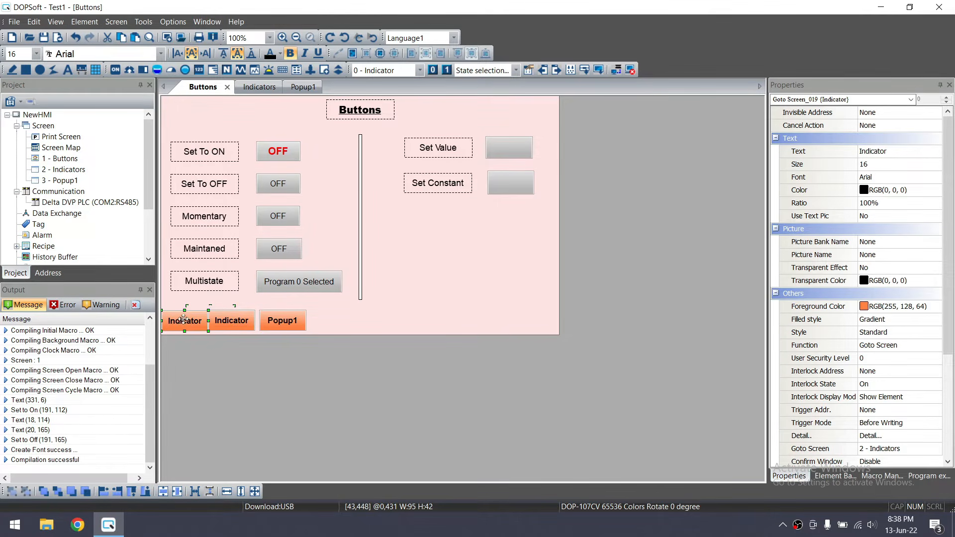
{"action": "double_click", "coordinate": [183, 321]}
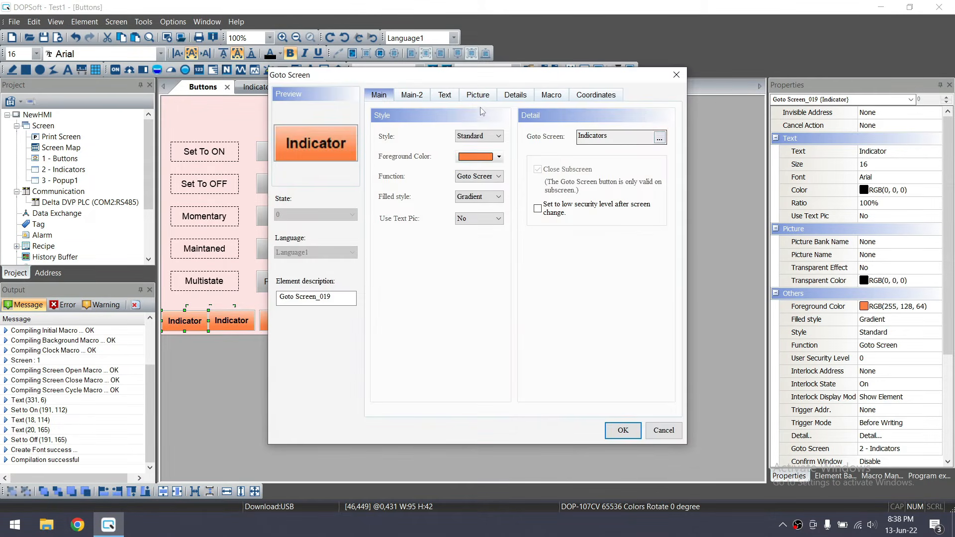
{"action": "left_click", "coordinate": [444, 94]}
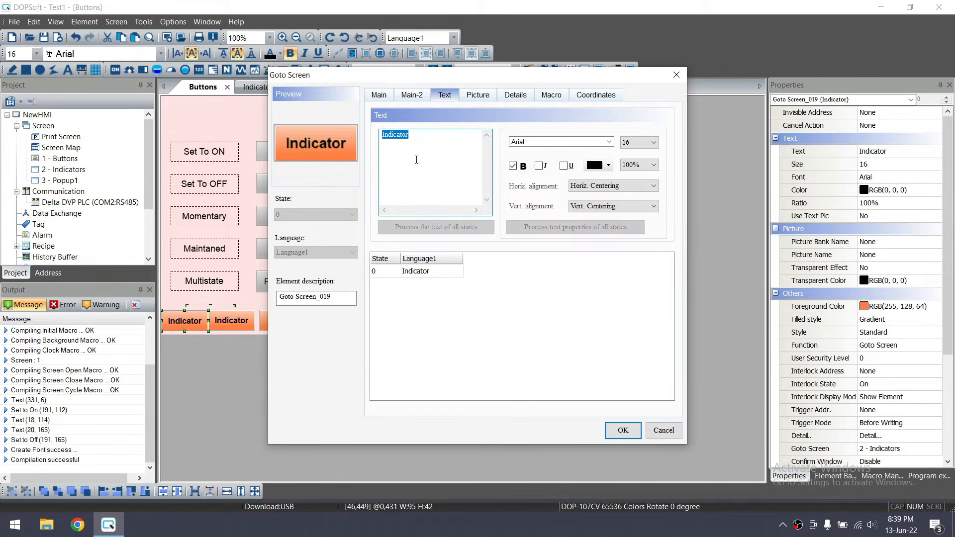
{"action": "type", "text": "Button"}
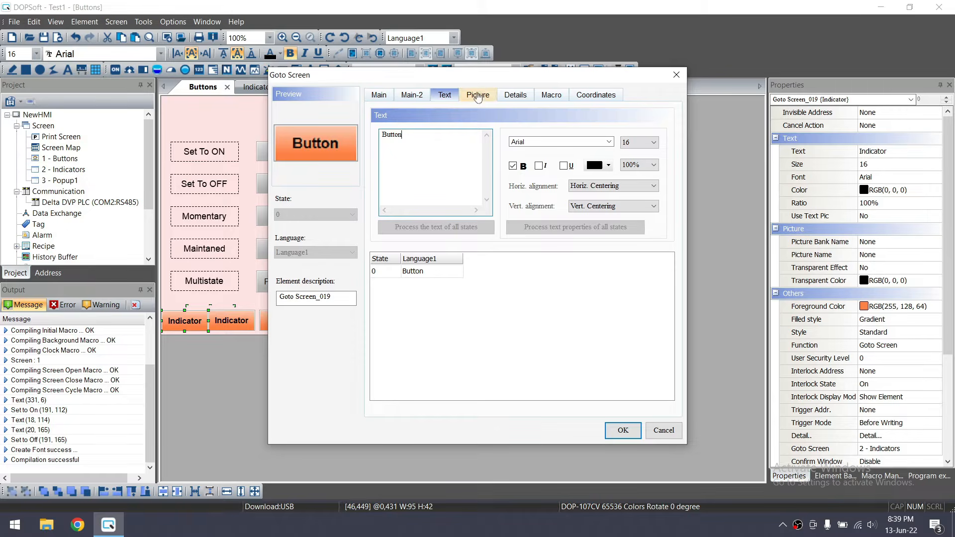
Set the Button copy's Goto Screen target to 1 - Buttons
{"action": "left_click", "coordinate": [379, 94]}
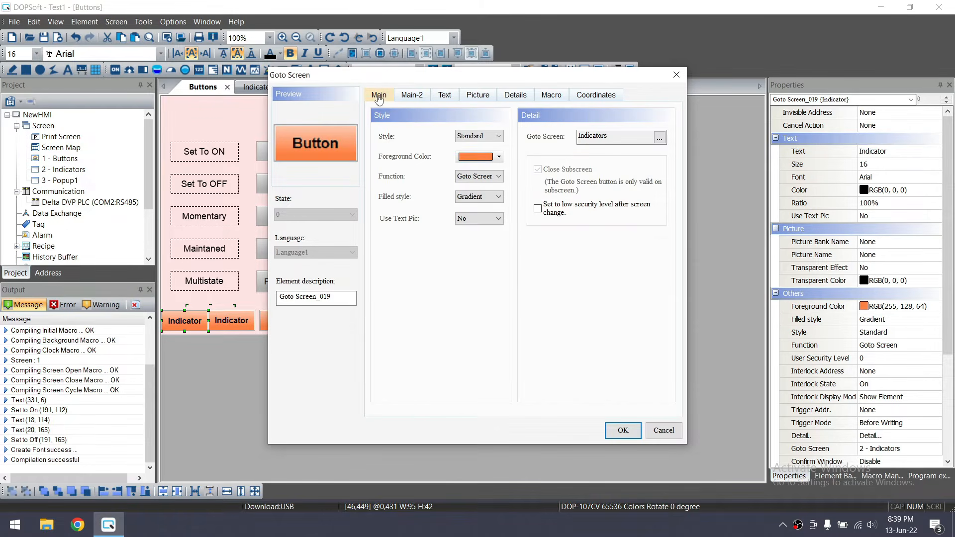
{"action": "left_click", "coordinate": [659, 137]}
{"action": "left_click", "coordinate": [318, 151]}
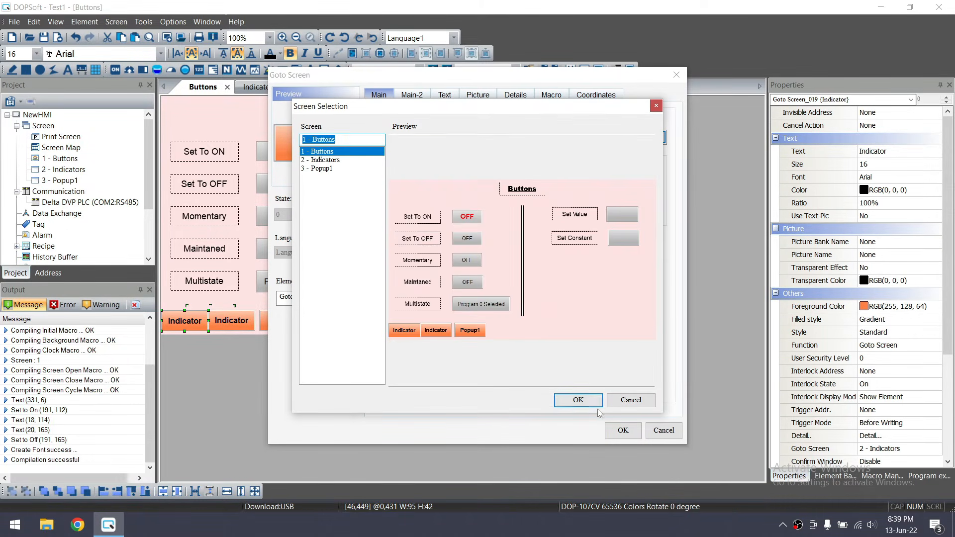
{"action": "left_click", "coordinate": [578, 400]}
{"action": "left_click", "coordinate": [621, 429]}
Nudge and align Button, Indicator and Popup1 into one centred row
{"action": "left_click_drag", "start_coordinate": [326, 302], "coordinate": [160, 335]}
{"action": "key", "text": "Right"}
{"action": "key", "text": "Right"}
{"action": "key", "text": "Right"}
{"action": "key", "text": "Right"}
{"action": "key", "text": "Right"}
{"action": "key", "text": "Right"}
{"action": "key", "text": "Right"}
{"action": "key", "text": "Right"}
{"action": "key", "text": "Right"}
{"action": "key", "text": "Right"}
{"action": "key", "text": "Right"}
{"action": "key", "text": "Right"}
{"action": "key", "text": "Right"}
{"action": "key", "text": "Right"}
{"action": "key", "text": "Right"}
{"action": "left_click", "coordinate": [372, 335]}
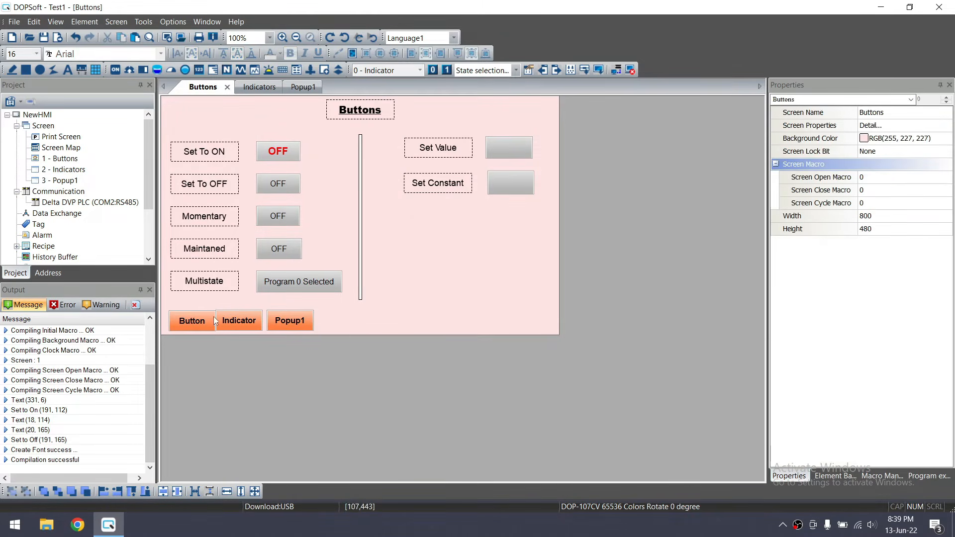
{"action": "left_click", "coordinate": [192, 322]}
{"action": "key", "text": "Left"}
{"action": "key", "text": "Left"}
{"action": "key", "text": "Left"}
{"action": "key", "text": "Left"}
{"action": "key", "text": "Left"}
{"action": "key", "text": "Left"}
{"action": "key", "text": "Left"}
{"action": "key", "text": "Left"}
{"action": "key", "text": "Left"}
{"action": "key", "text": "Left"}
{"action": "key", "text": "Left"}
{"action": "key", "text": "Left"}
{"action": "key", "text": "Left"}
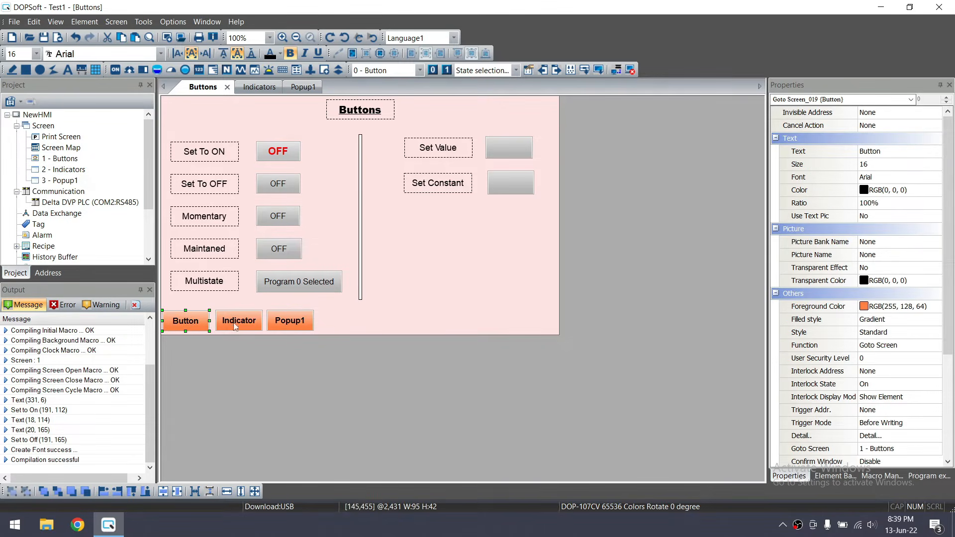
{"action": "left_click_drag", "start_coordinate": [334, 301], "coordinate": [160, 335]}
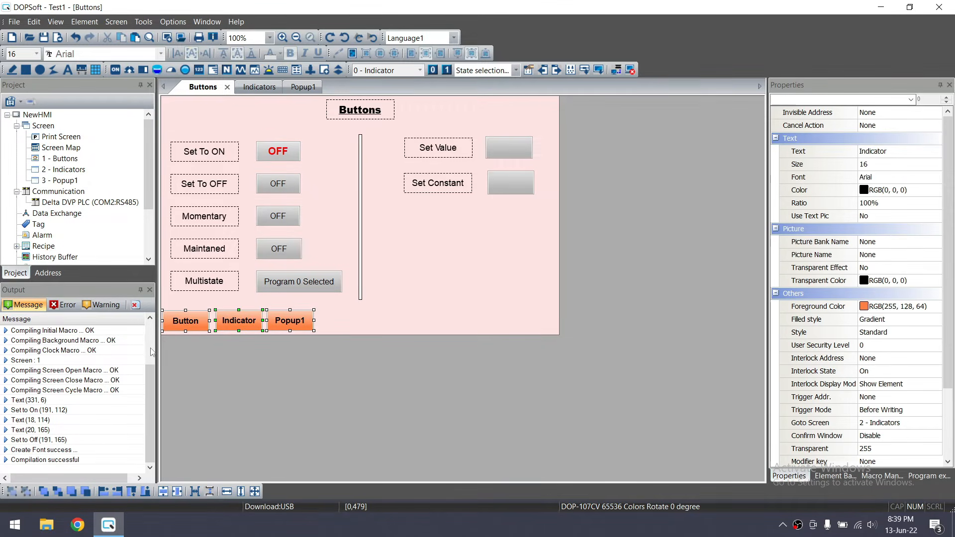
{"action": "left_click", "coordinate": [164, 492]}
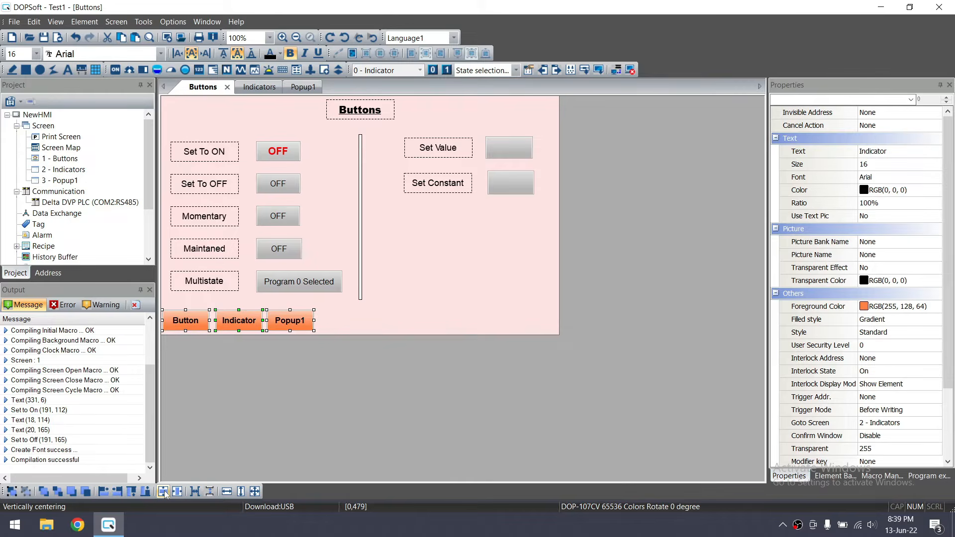
{"action": "left_click", "coordinate": [195, 492]}
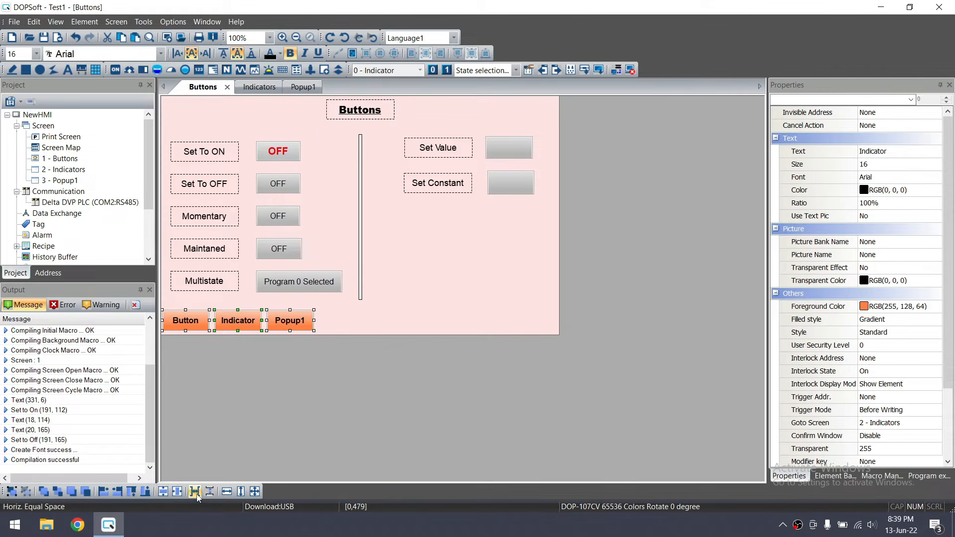
{"action": "left_click", "coordinate": [400, 310]}
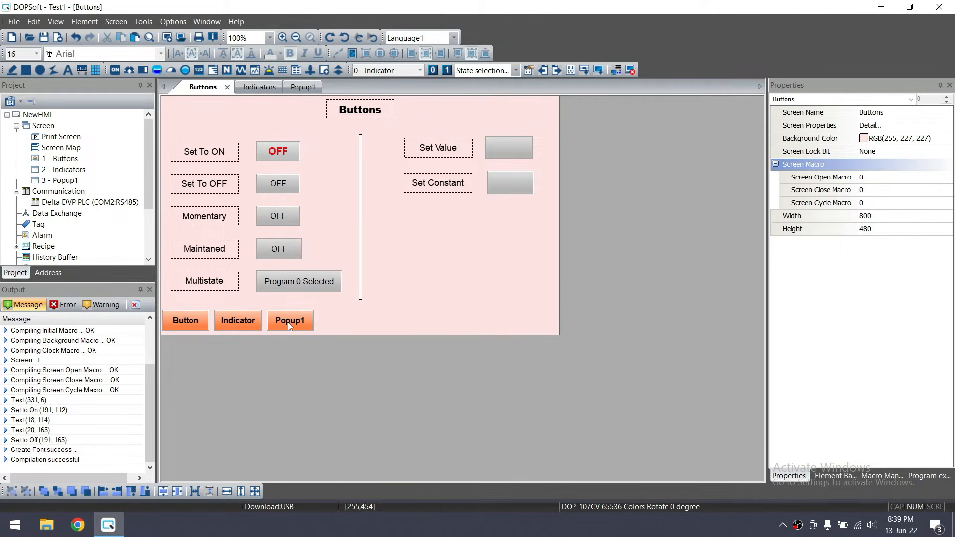
{"action": "double_click", "coordinate": [195, 324]}
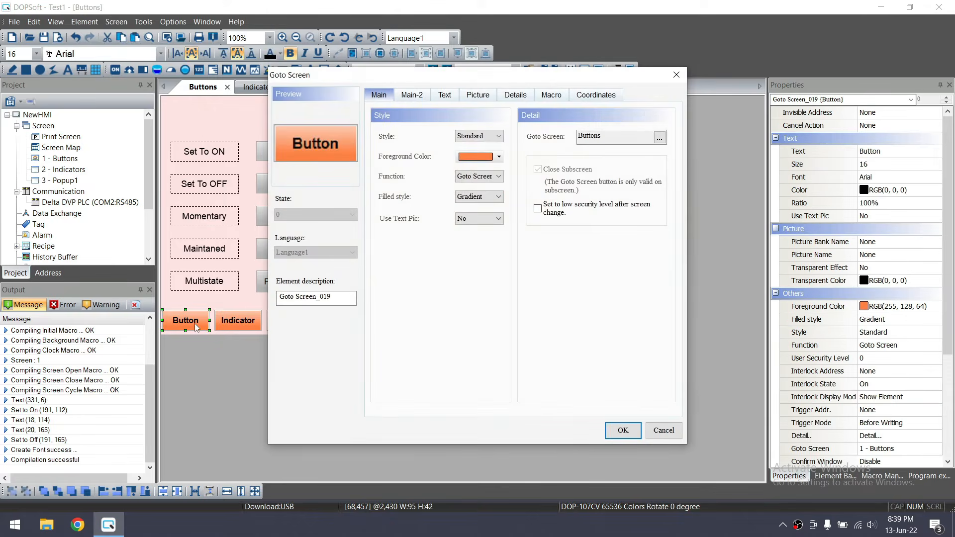
{"action": "key", "text": "Escape"}
{"action": "left_click", "coordinate": [335, 308]}
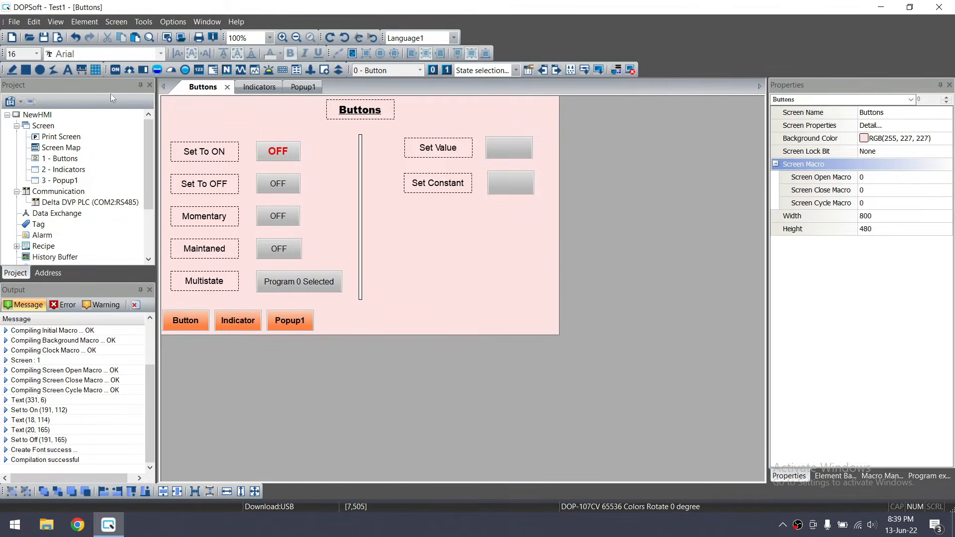
{"action": "left_click", "coordinate": [109, 23]}
Draw a System Menu button at the bottom-right of the Buttons screen
{"action": "mouse_move", "coordinate": [84, 22]}
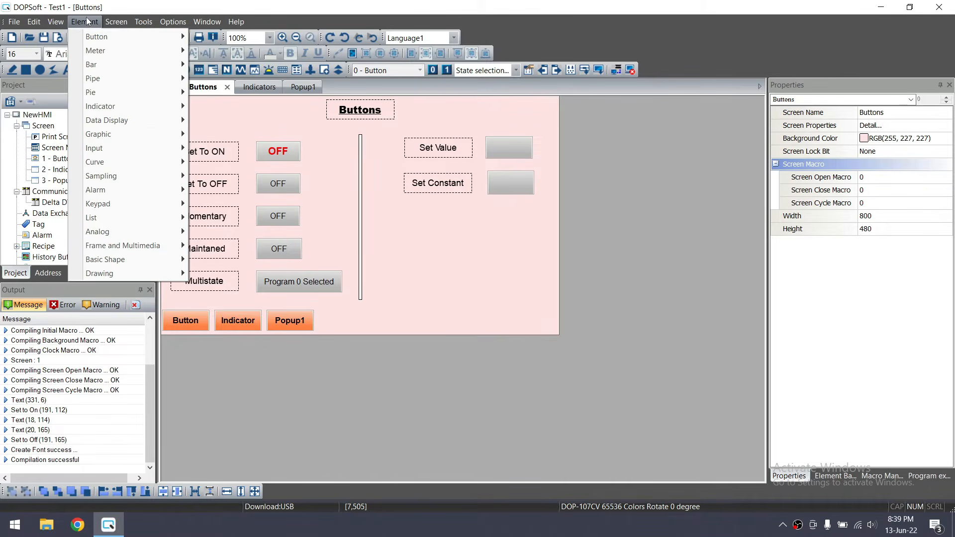
{"action": "mouse_move", "coordinate": [117, 38]}
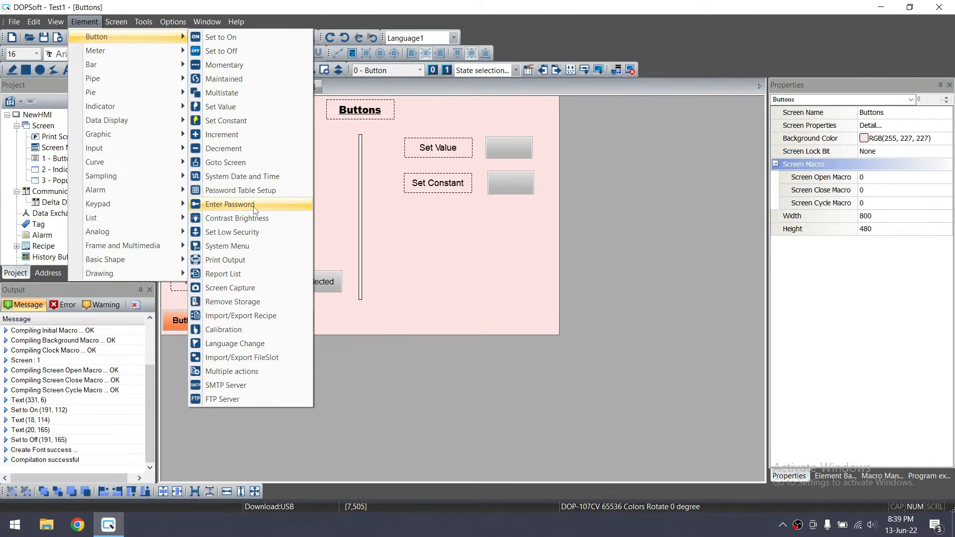
{"action": "left_click", "coordinate": [237, 251]}
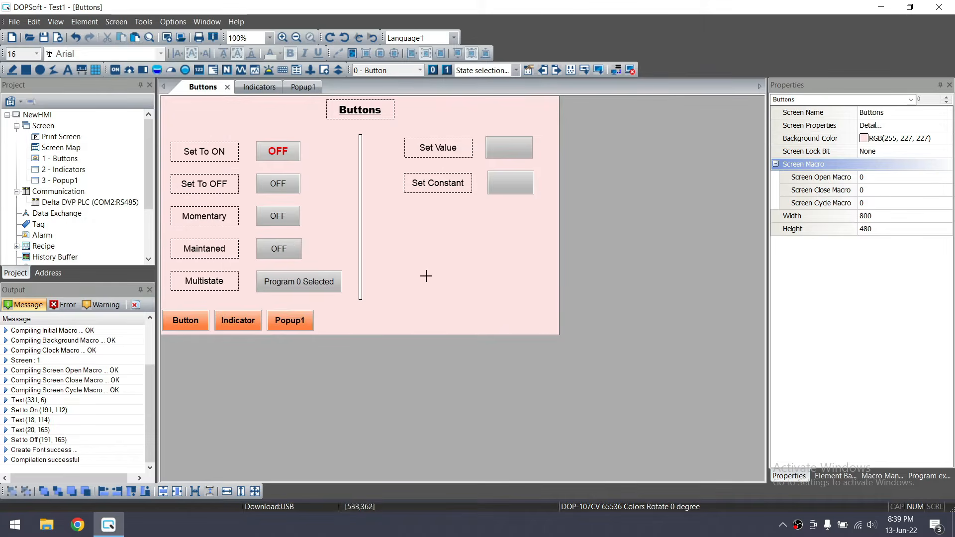
{"action": "left_click_drag", "start_coordinate": [511, 304], "coordinate": [555, 331]}
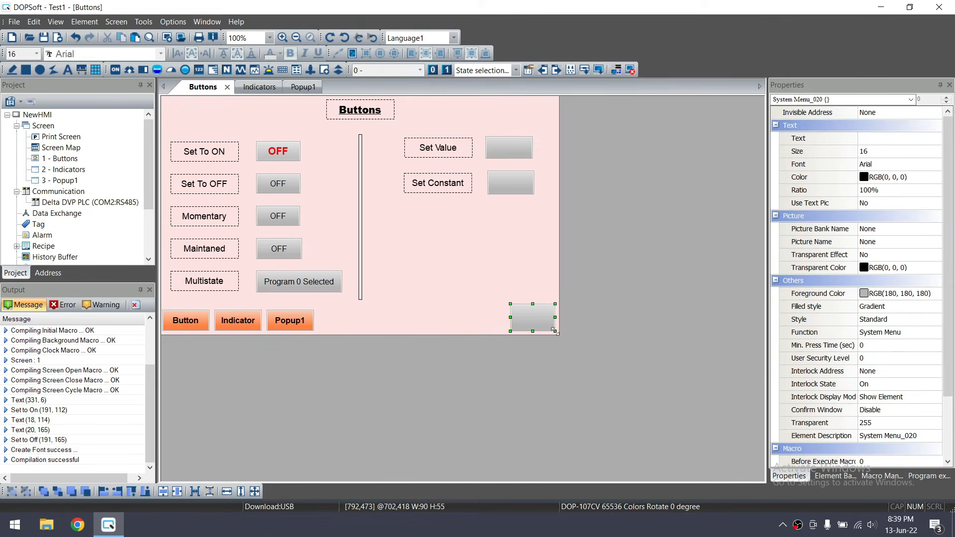
Label the button 'System Menu' and resize it so the text fits on one line
{"action": "double_click", "coordinate": [526, 319]}
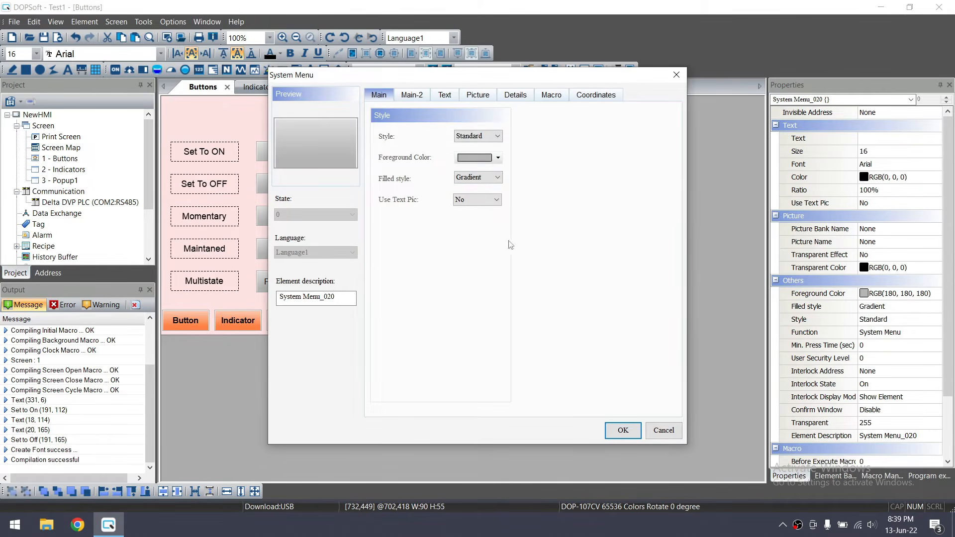
{"action": "left_click", "coordinate": [445, 95]}
{"action": "type", "text": "System Menu"}
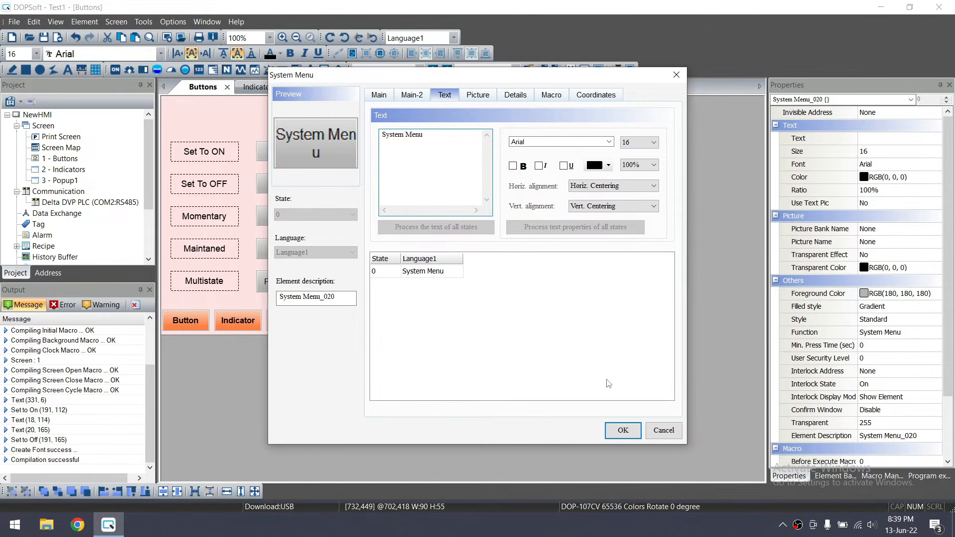
{"action": "left_click", "coordinate": [623, 429]}
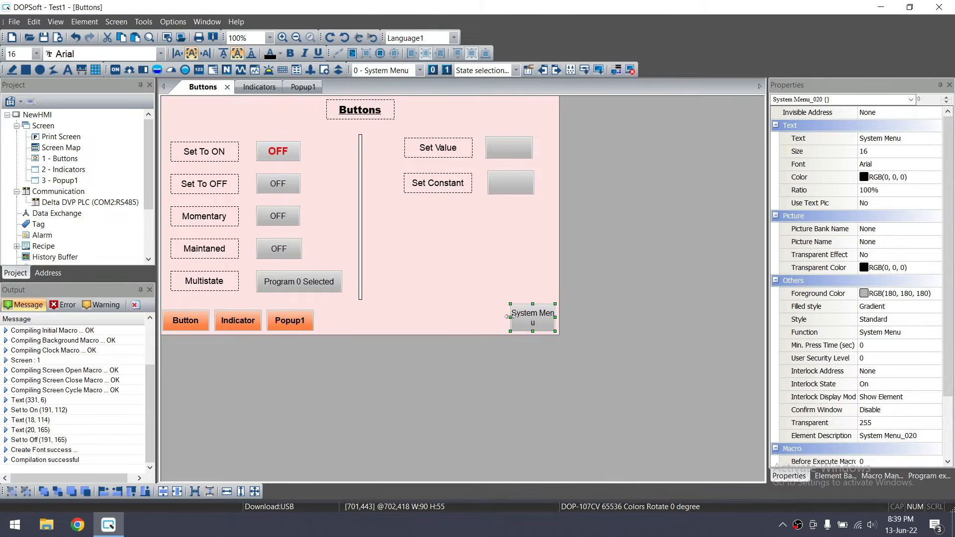
{"action": "left_click_drag", "start_coordinate": [508, 317], "coordinate": [527, 310]}
{"action": "left_click", "coordinate": [531, 294]}
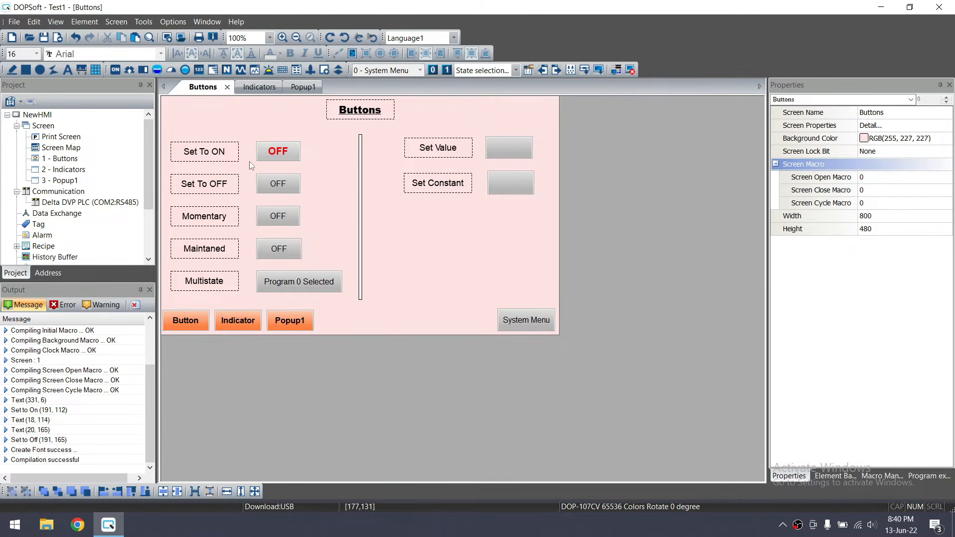
Run the project in the offline emulator, close it, and select the three navigation buttons
{"action": "left_click", "coordinate": [630, 69]}
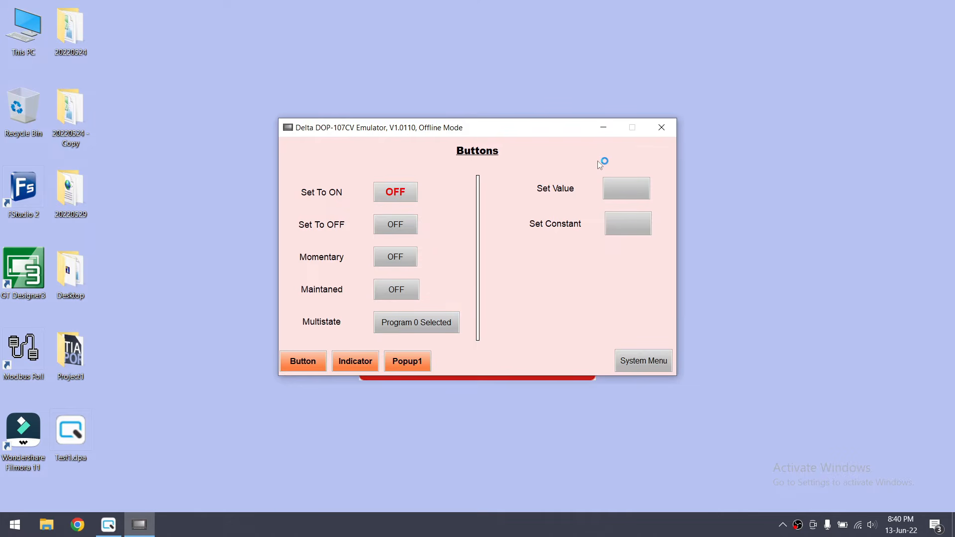
{"action": "left_click", "coordinate": [662, 128]}
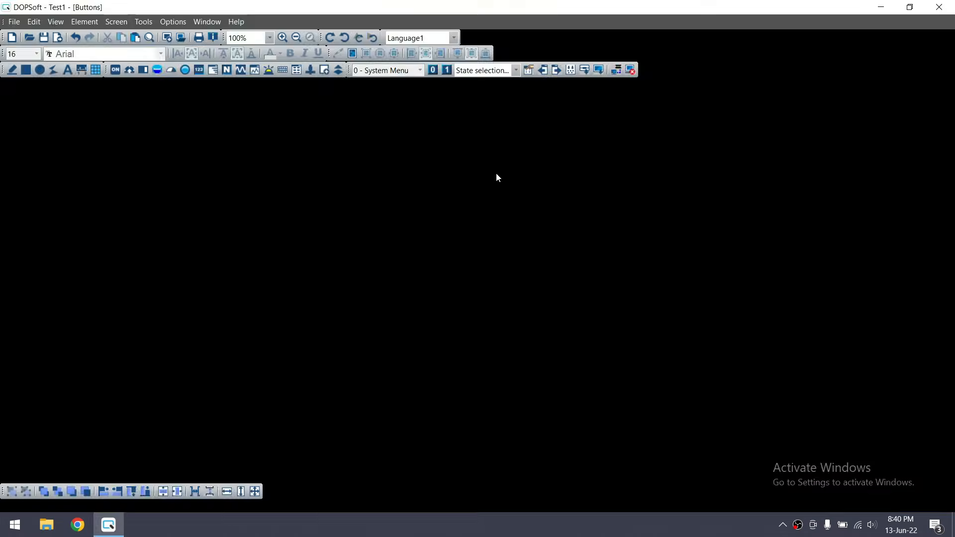
{"action": "left_click_drag", "start_coordinate": [333, 310], "coordinate": [169, 343]}
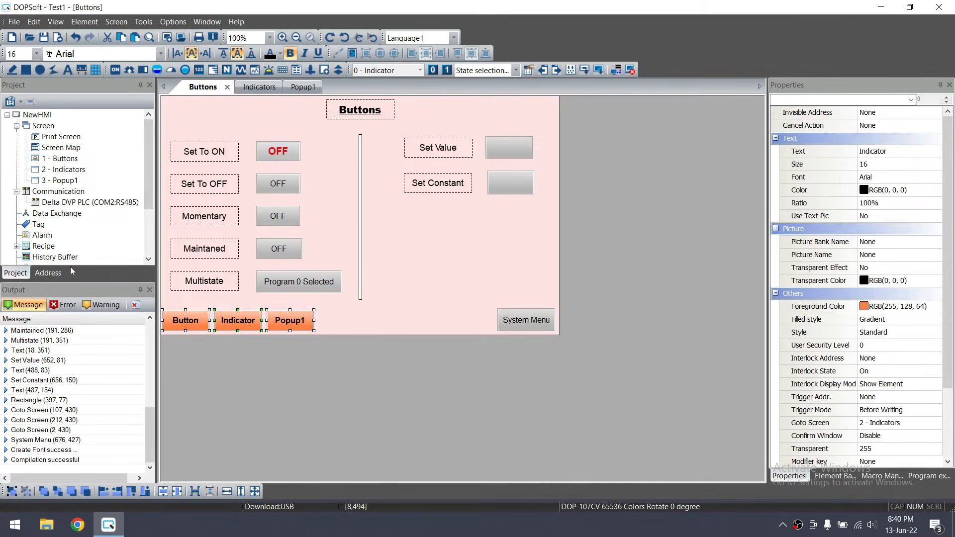
Paste the three navigation buttons onto the Indicators and Popup1 screens, nudging them up in the popup
{"action": "double_click", "coordinate": [65, 170]}
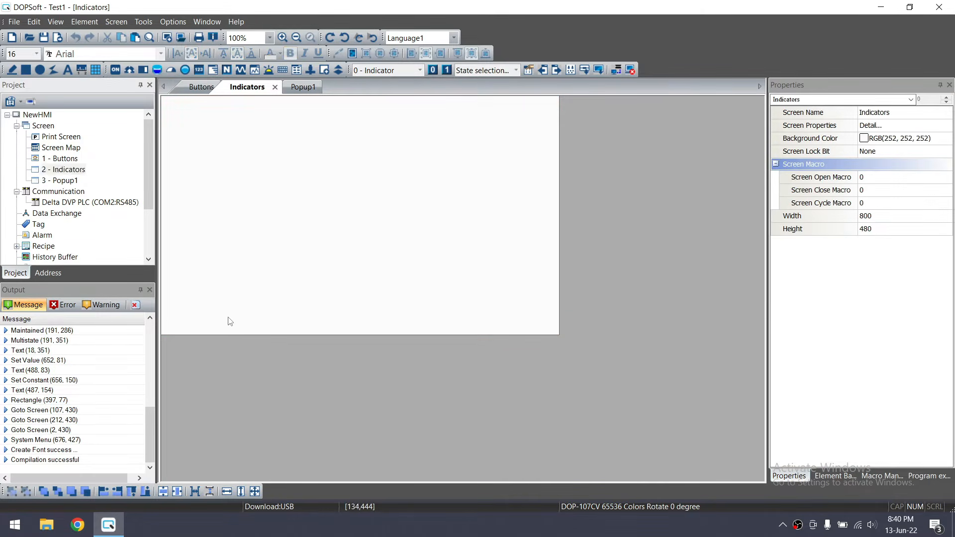
{"action": "left_click", "coordinate": [228, 320]}
{"action": "key", "text": "ctrl+v"}
{"action": "double_click", "coordinate": [59, 180]}
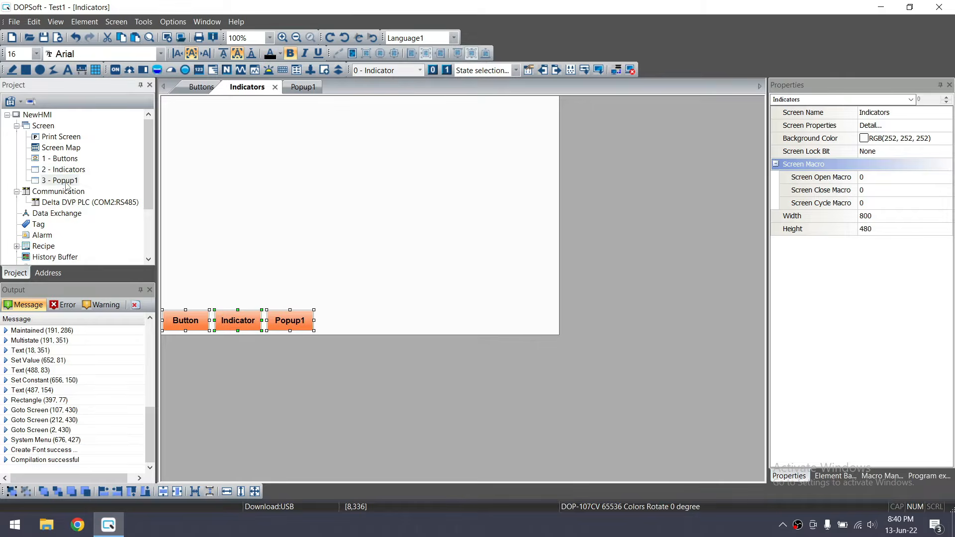
{"action": "left_click", "coordinate": [194, 216]}
{"action": "key", "text": "ctrl+v"}
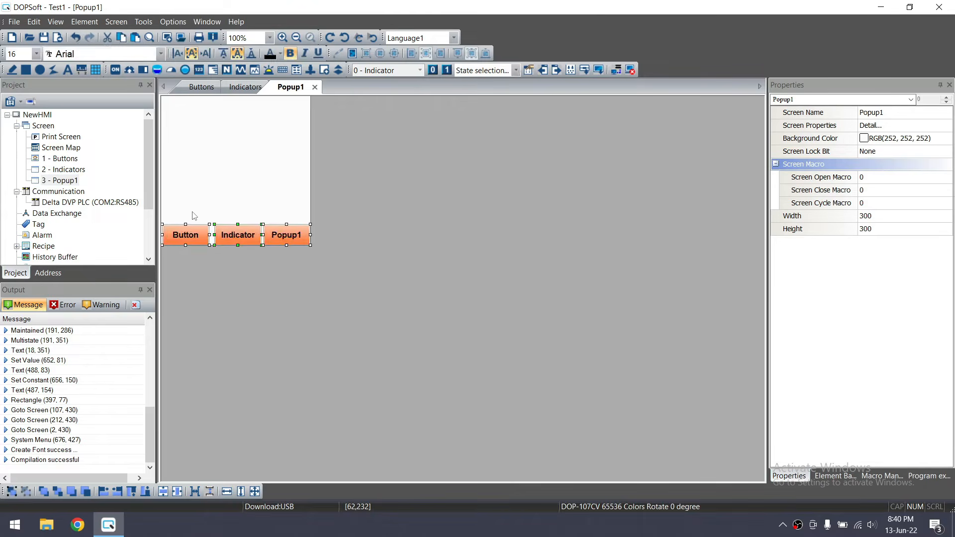
{"action": "key", "text": "Up"}
{"action": "key", "text": "Up"}
{"action": "key", "text": "Up"}
{"action": "key", "text": "Up"}
{"action": "left_click", "coordinate": [260, 195]}
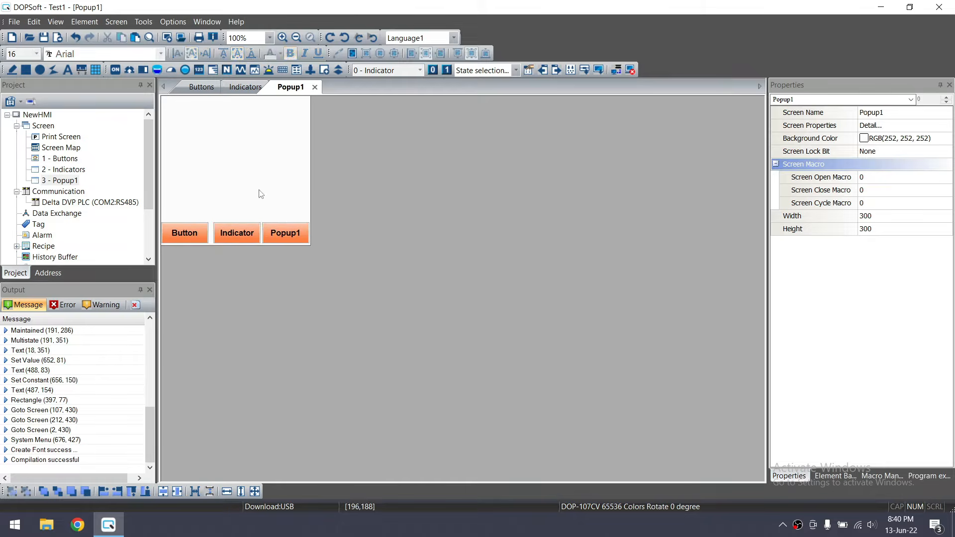
Copy the Buttons title onto the Indicators screen and change its text to 'Indicators'
{"action": "double_click", "coordinate": [64, 158]}
{"action": "left_click", "coordinate": [371, 109]}
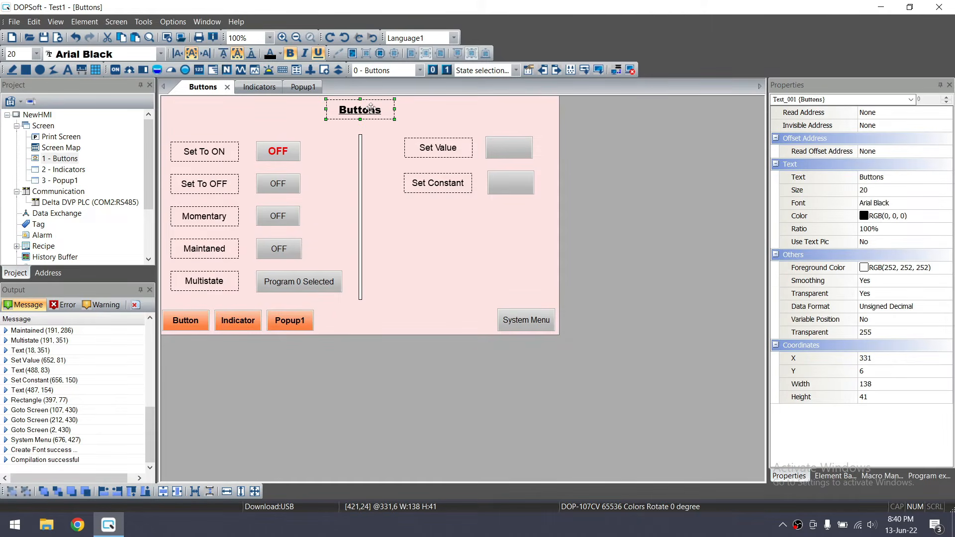
{"action": "double_click", "coordinate": [63, 169]}
{"action": "key", "text": "ctrl+v"}
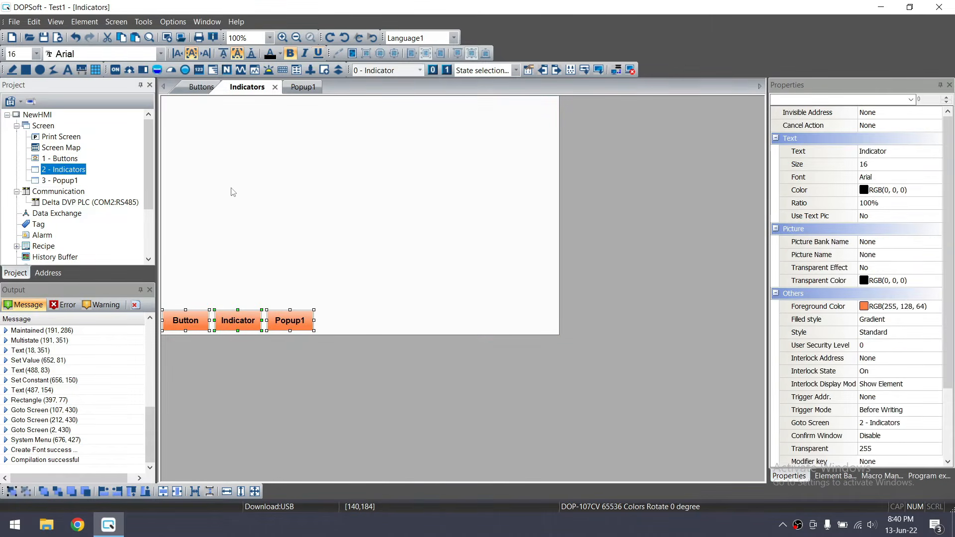
{"action": "key", "text": "ctrl+v"}
{"action": "left_click", "coordinate": [358, 114]}
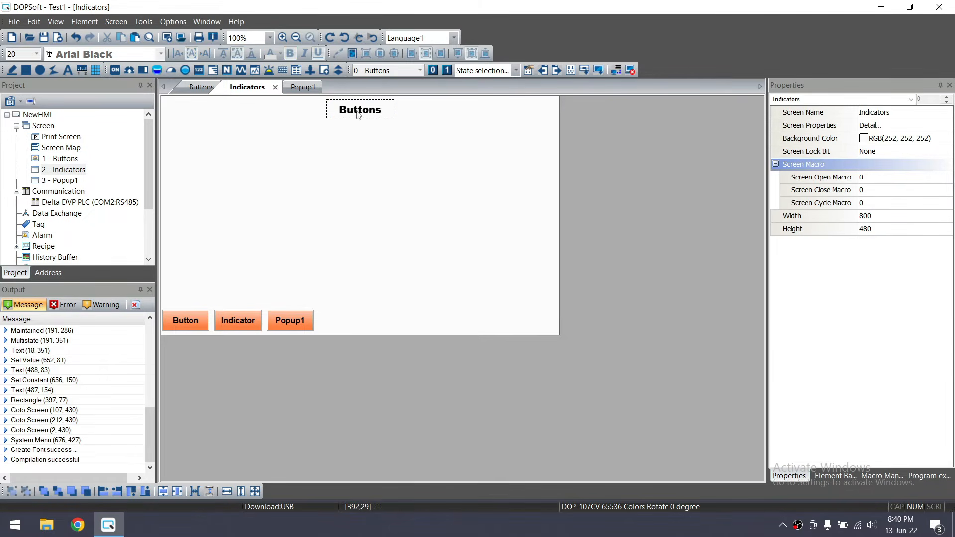
{"action": "double_click", "coordinate": [358, 114]}
{"action": "left_click", "coordinate": [443, 94]}
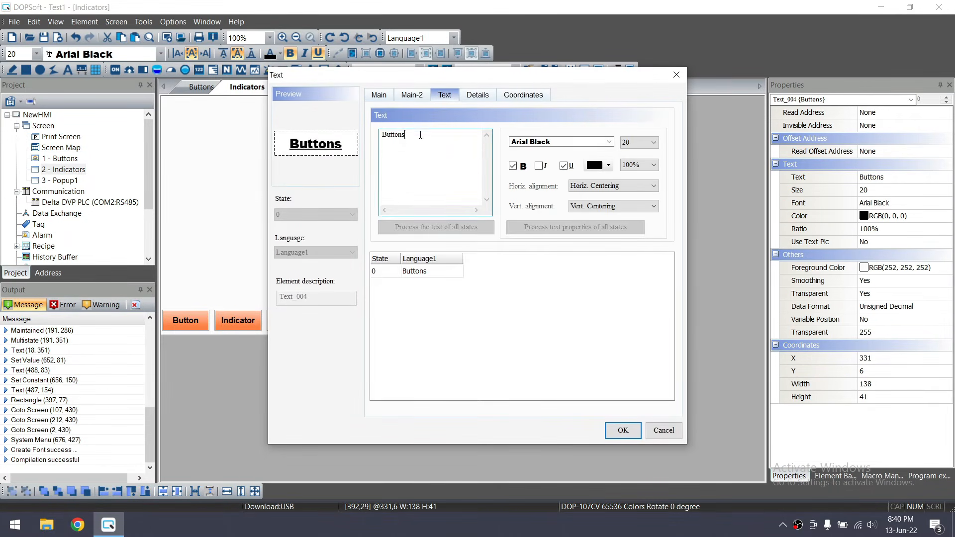
{"action": "type", "text": "Indicator"}
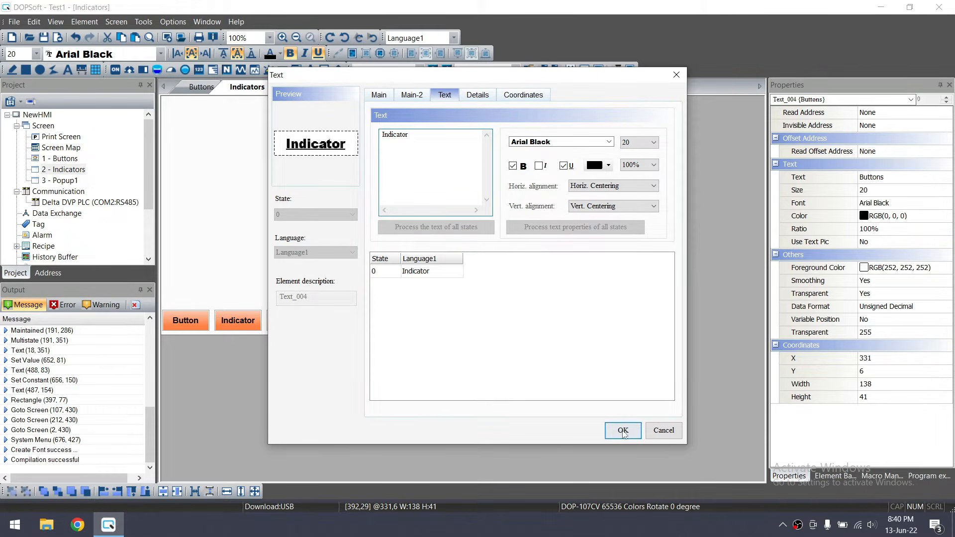
{"action": "type", "text": "s"}
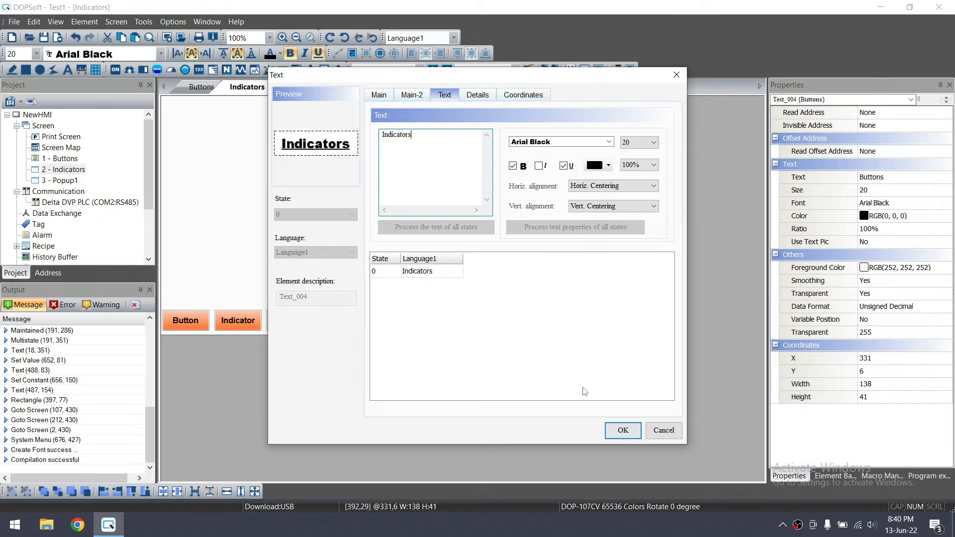
{"action": "left_click", "coordinate": [623, 430]}
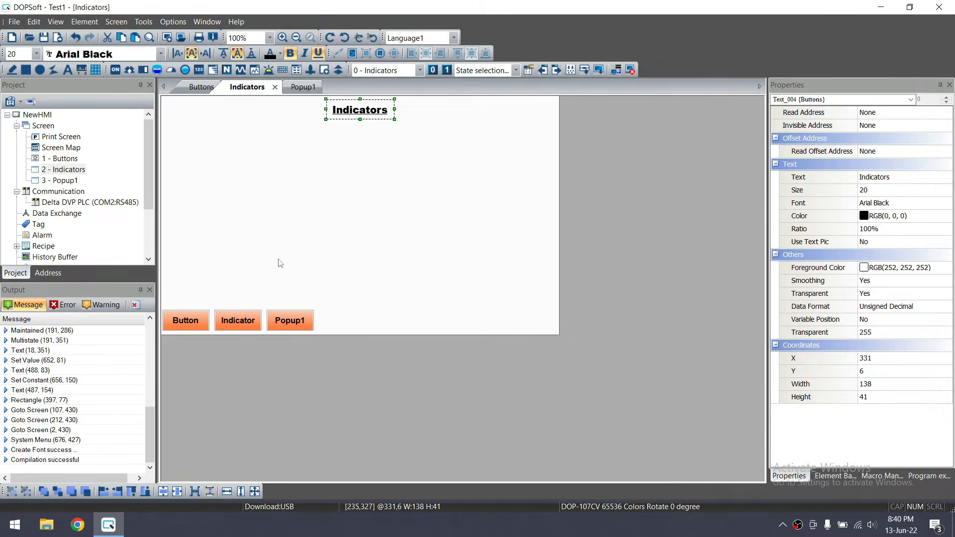
Centre the pasted title on Popup1, change it to 'Popup', then reselect the Buttons screen
{"action": "double_click", "coordinate": [65, 181]}
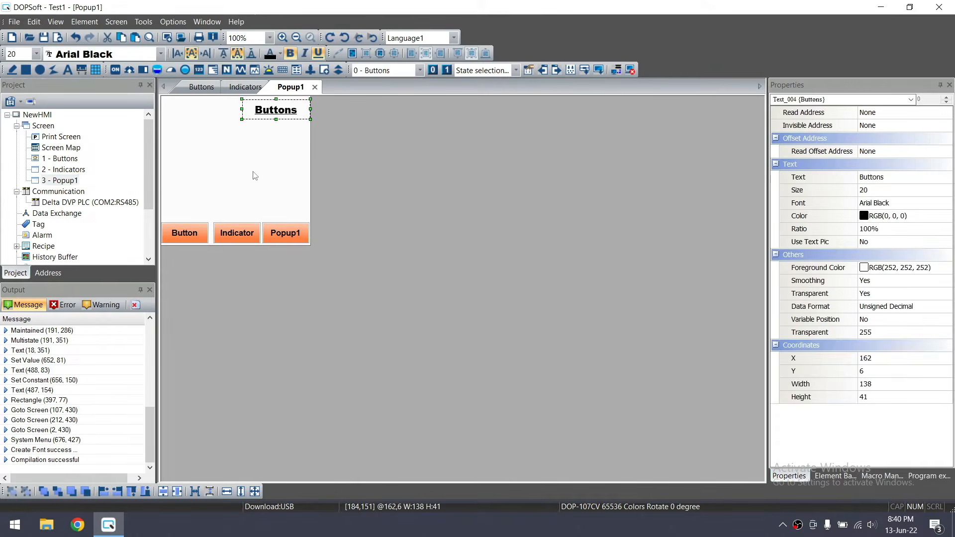
{"action": "left_click_drag", "start_coordinate": [285, 114], "coordinate": [239, 113]}
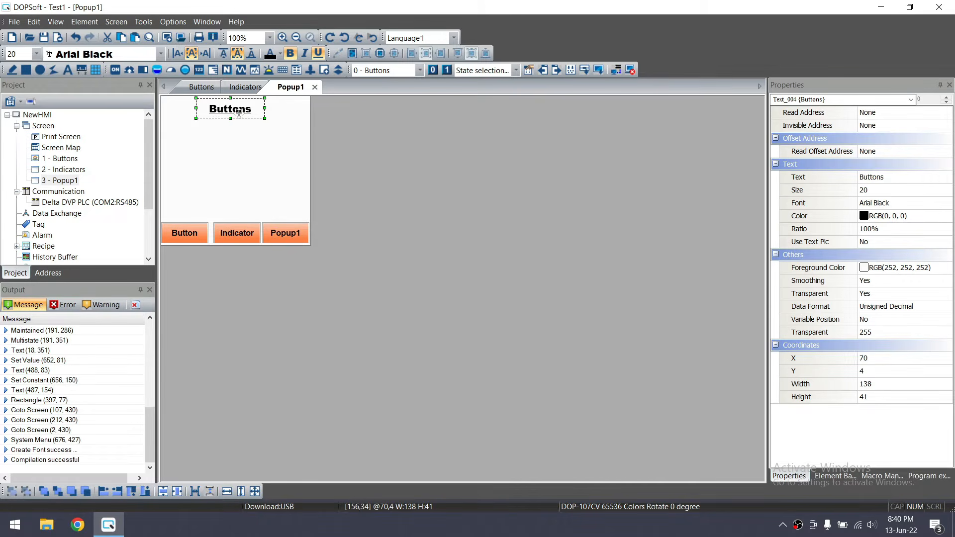
{"action": "double_click", "coordinate": [239, 114]}
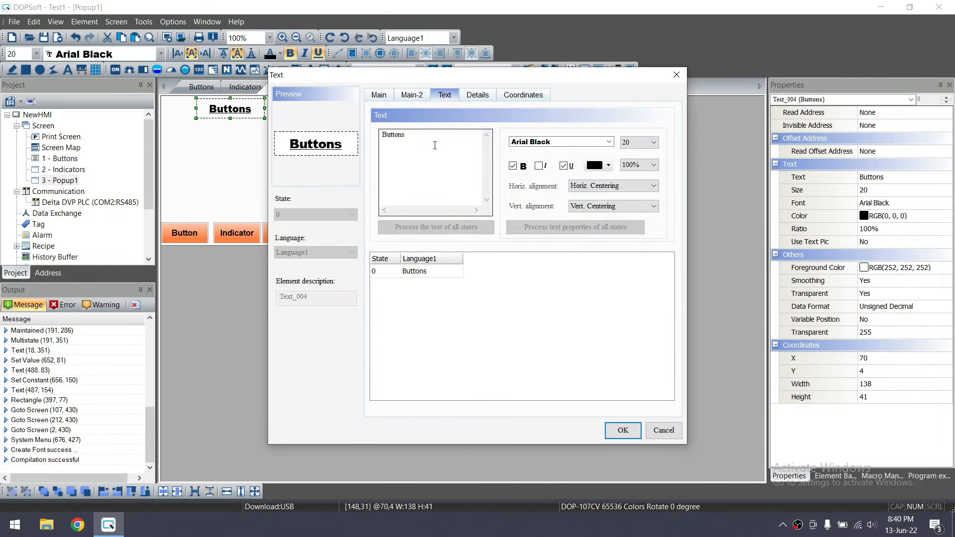
{"action": "double_click", "coordinate": [407, 152]}
{"action": "type", "text": "Popup"}
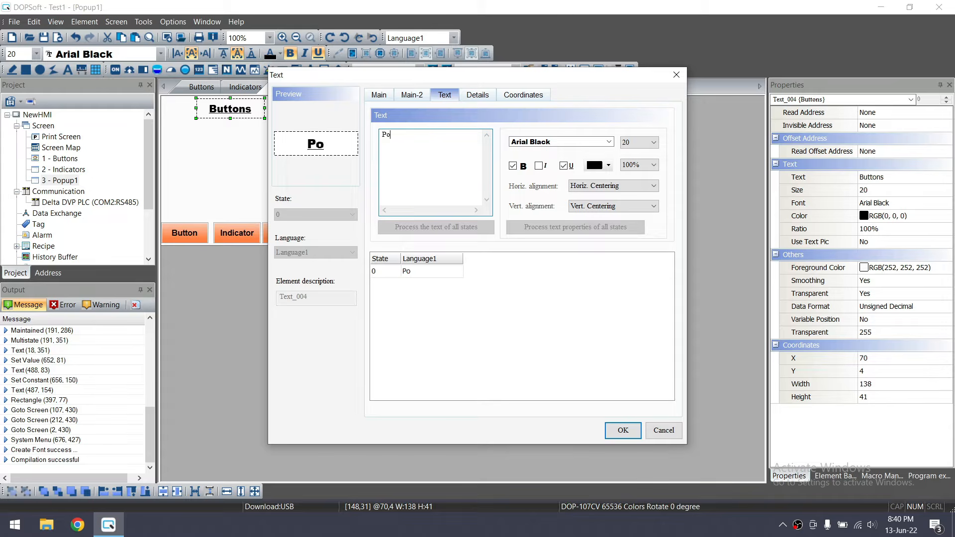
{"action": "left_click", "coordinate": [624, 432]}
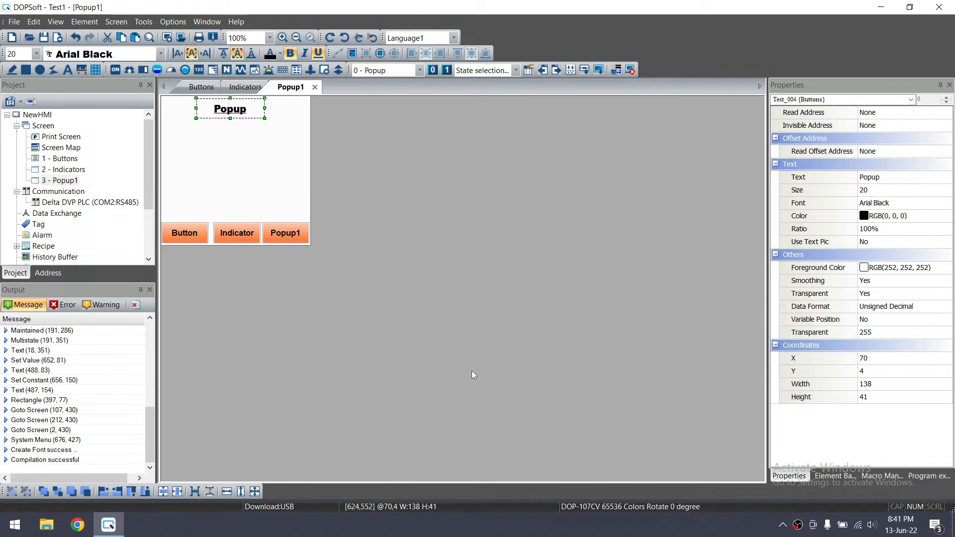
{"action": "left_click", "coordinate": [55, 158]}
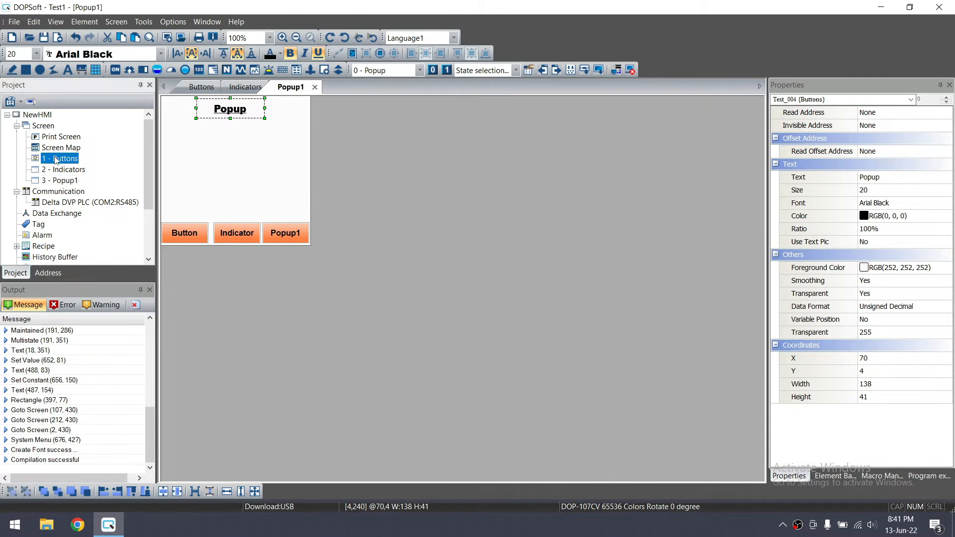
Launch the emulator and test the Indicator, Popup1 and Button navigation, opening and closing the popup
{"action": "left_click", "coordinate": [630, 70]}
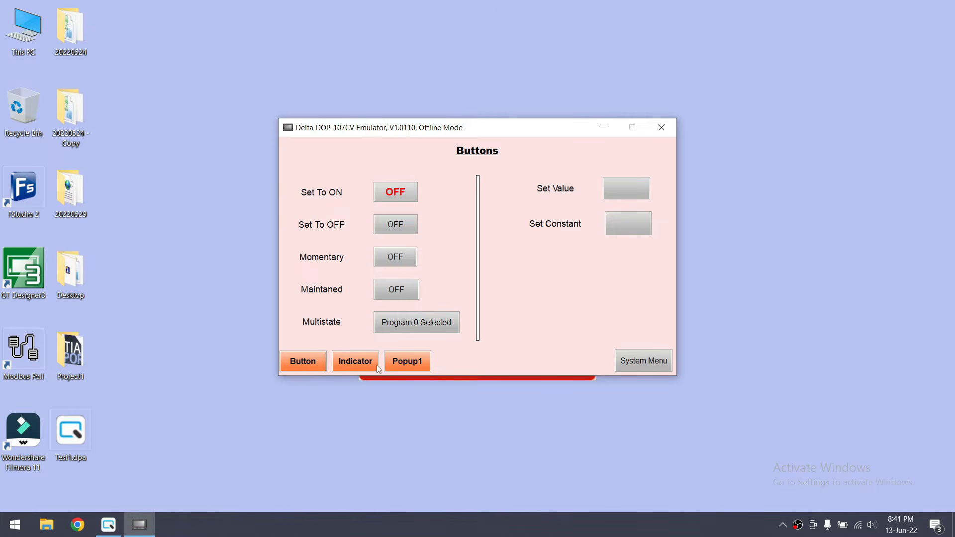
{"action": "left_click", "coordinate": [354, 365]}
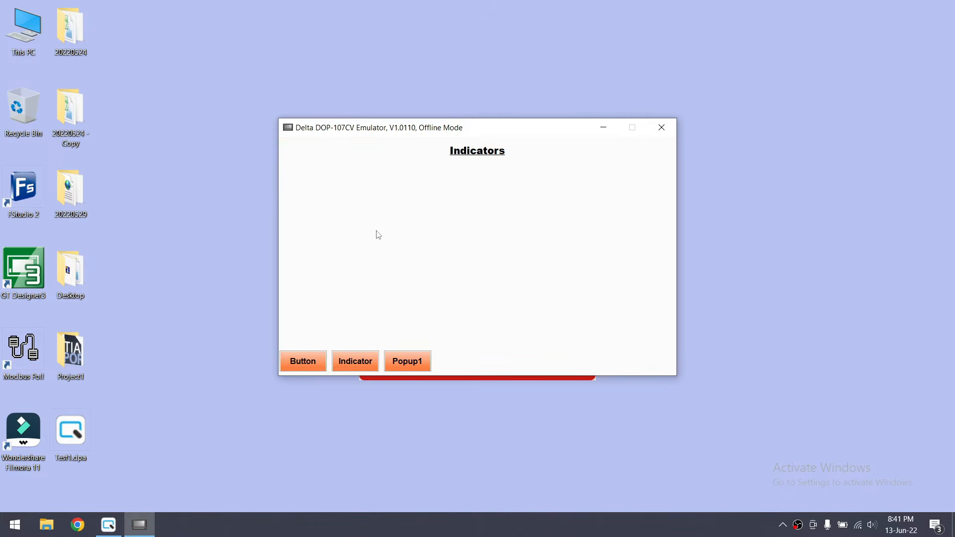
{"action": "left_click", "coordinate": [407, 361]}
{"action": "left_click_drag", "start_coordinate": [349, 146], "coordinate": [456, 160]}
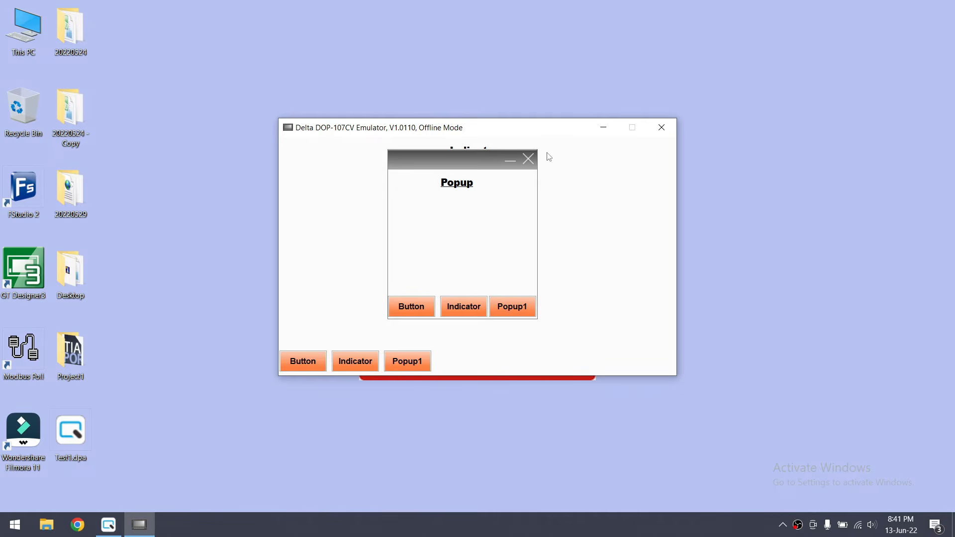
{"action": "left_click", "coordinate": [528, 159]}
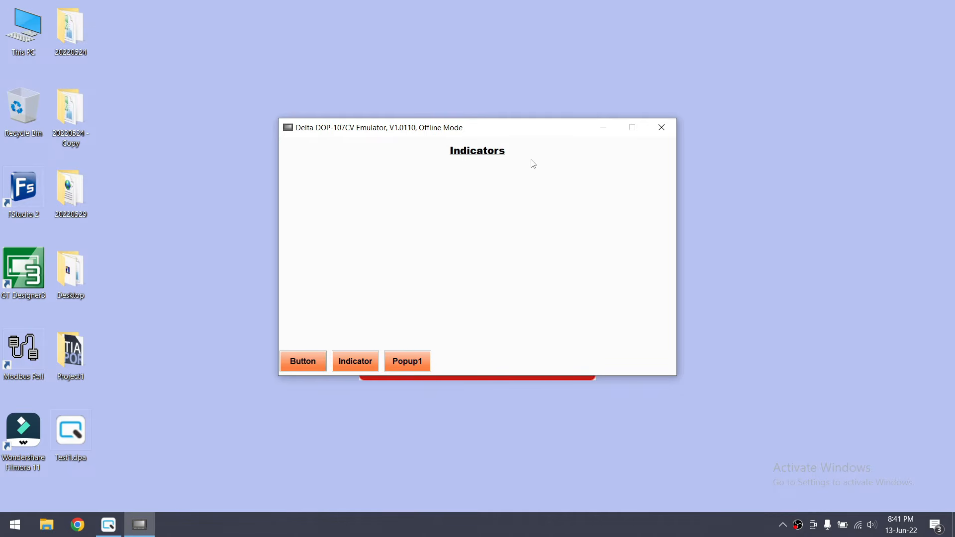
{"action": "left_click", "coordinate": [407, 356]}
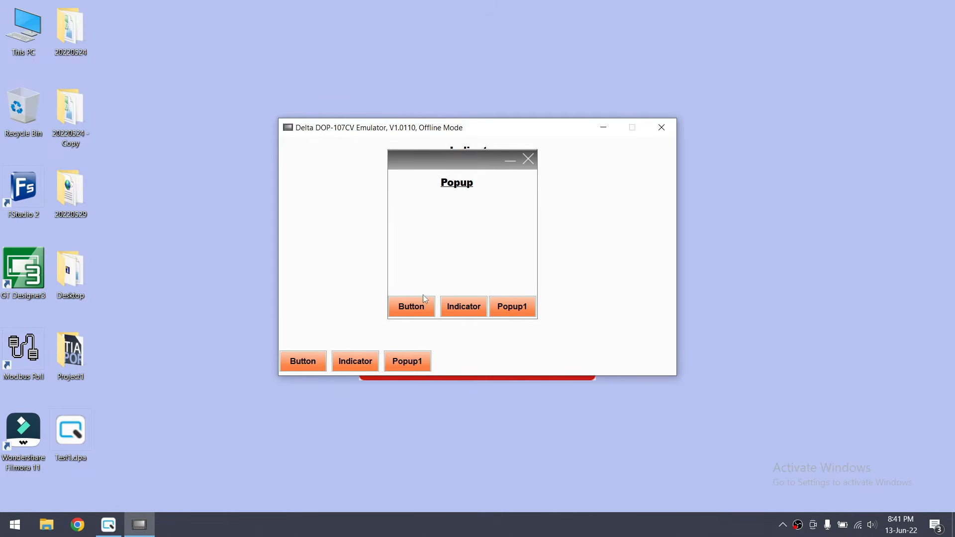
{"action": "left_click", "coordinate": [412, 306]}
{"action": "left_click", "coordinate": [346, 364]}
{"action": "left_click", "coordinate": [302, 367]}
{"action": "left_click", "coordinate": [399, 364]}
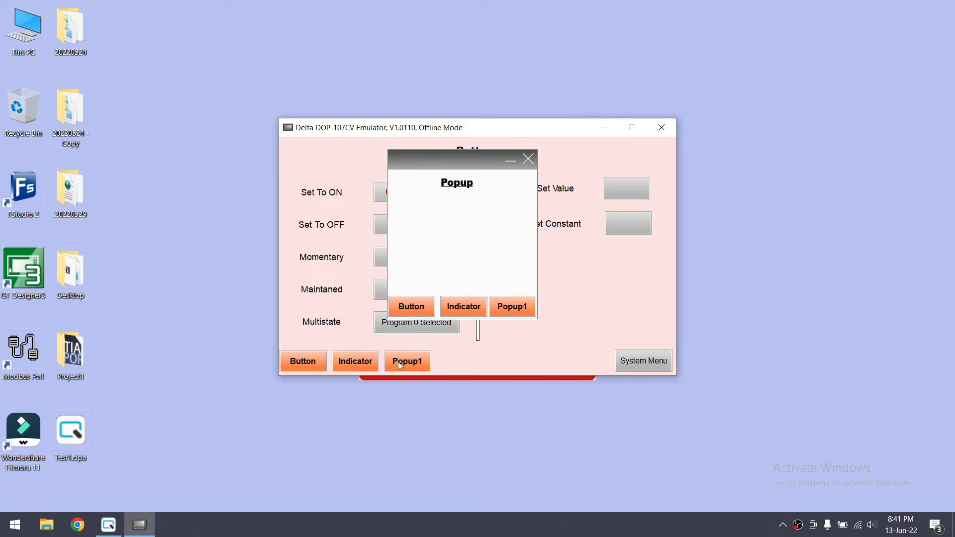
{"action": "left_click", "coordinate": [528, 159]}
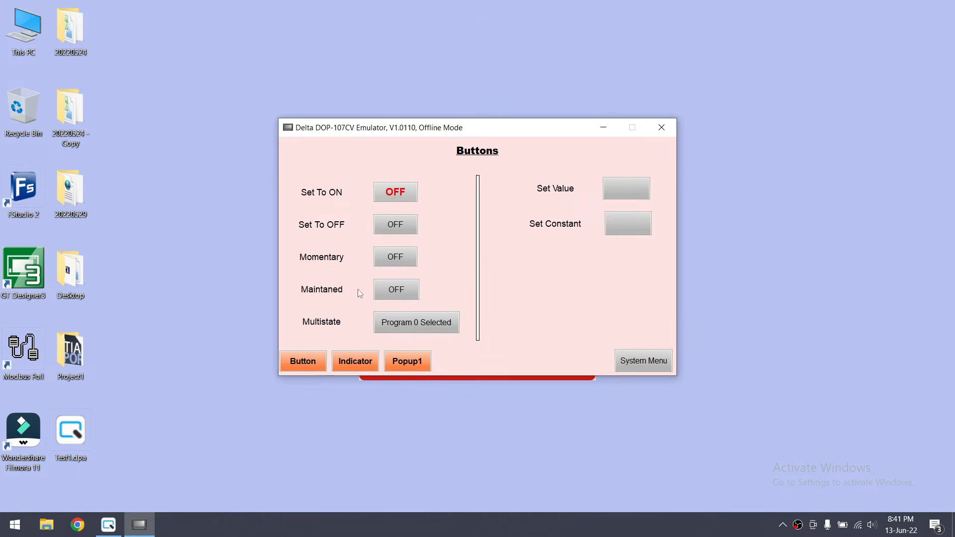
Test the Set To ON, Set To OFF and Momentary buttons on the Buttons screen
{"action": "left_click", "coordinate": [397, 195]}
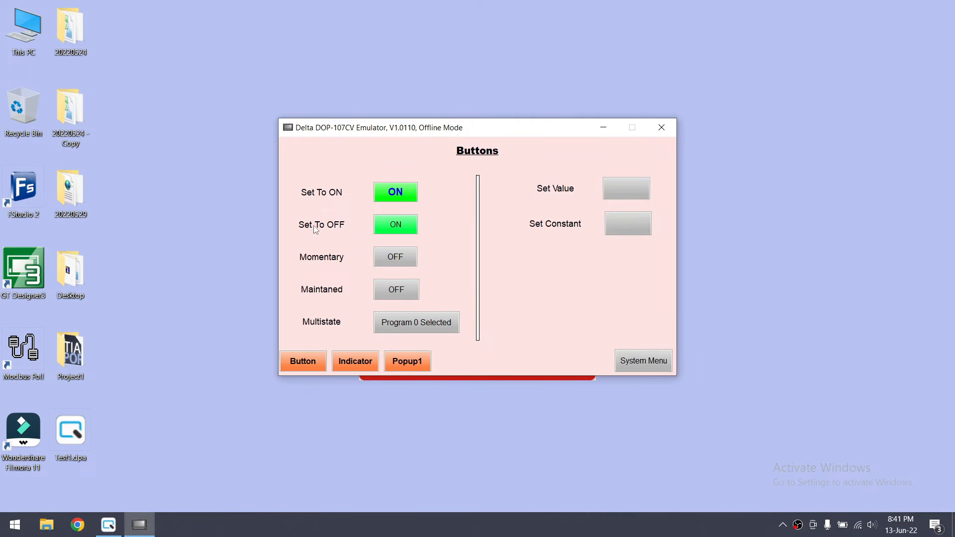
{"action": "left_click", "coordinate": [396, 229]}
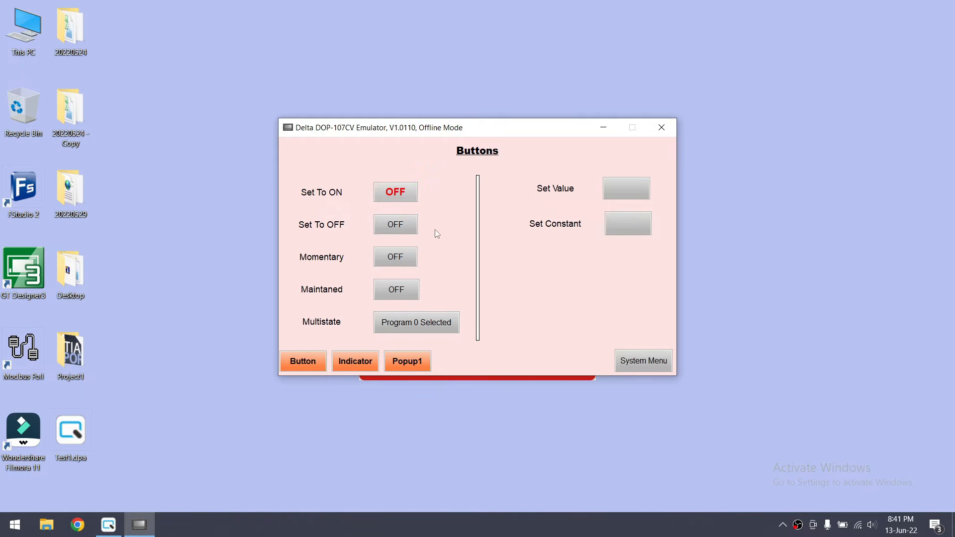
{"action": "left_click", "coordinate": [405, 261]}
{"action": "left_click", "coordinate": [405, 261]}
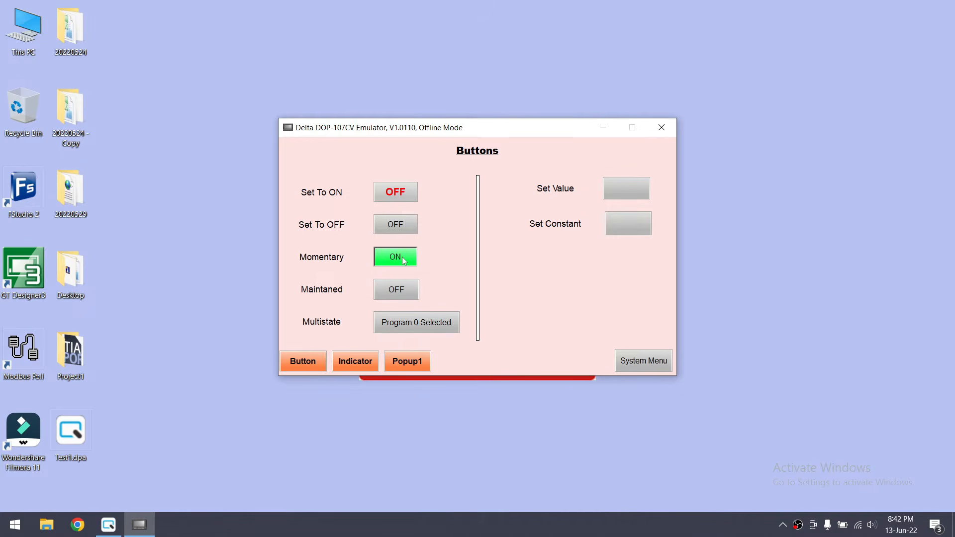
Release Momentary, then toggle the Maintaned button on, off and on again in the emulator
{"action": "left_click", "coordinate": [404, 259]}
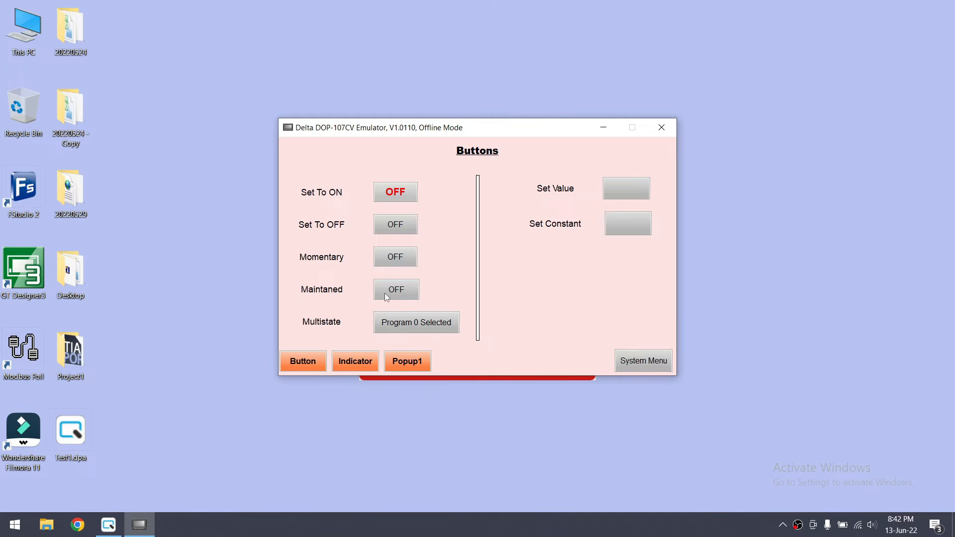
{"action": "left_click", "coordinate": [412, 288]}
{"action": "left_click", "coordinate": [413, 291]}
{"action": "left_click", "coordinate": [407, 292]}
Cycle the Multistate button through Programs 0–4 to Program 2 Selected, then return to DOPSoft
{"action": "left_click", "coordinate": [419, 328]}
{"action": "left_click", "coordinate": [434, 328]}
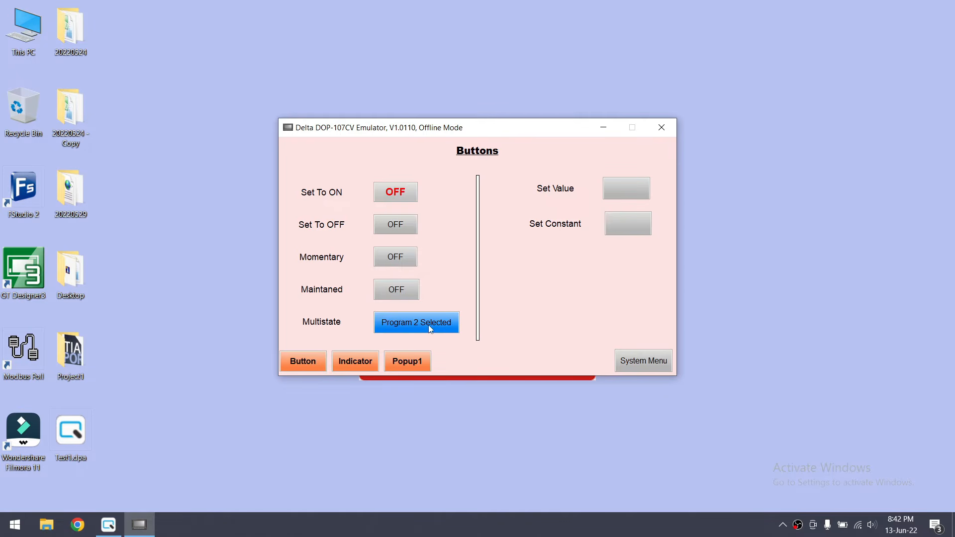
{"action": "left_click", "coordinate": [431, 329]}
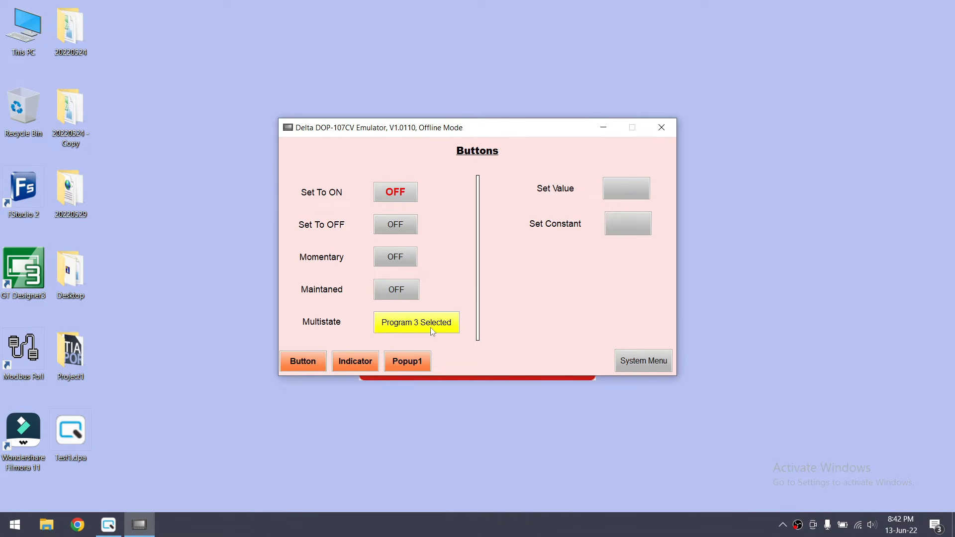
{"action": "left_click", "coordinate": [431, 332]}
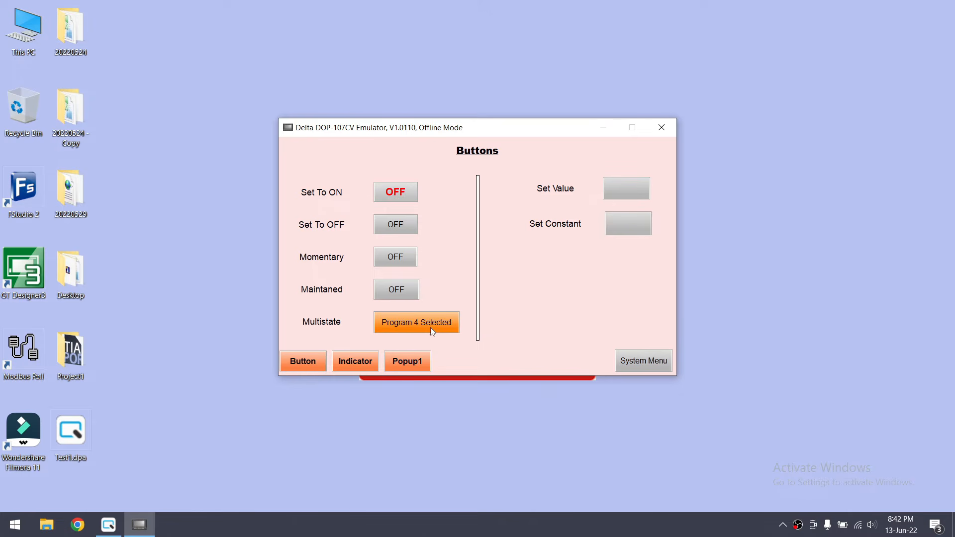
{"action": "left_click", "coordinate": [431, 331]}
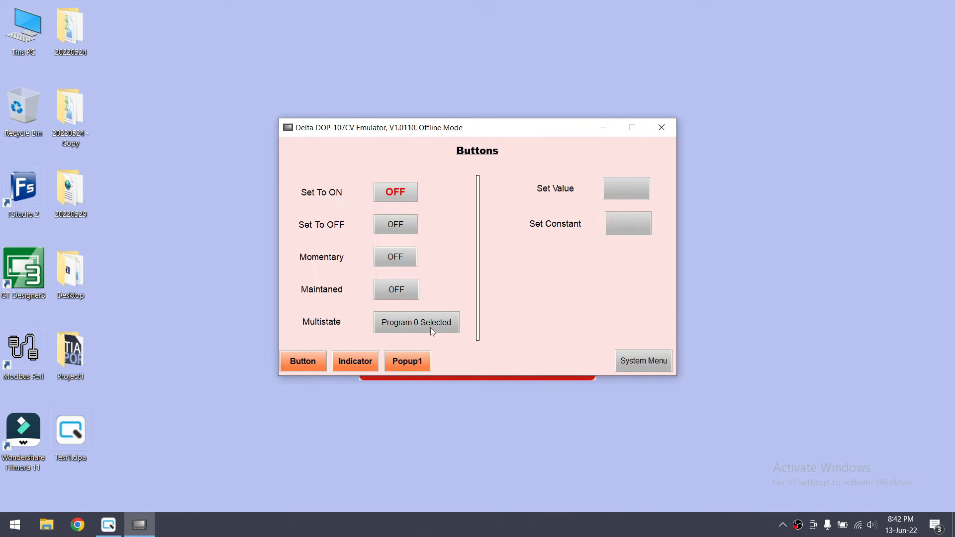
{"action": "left_click", "coordinate": [430, 332]}
{"action": "left_click", "coordinate": [432, 332]}
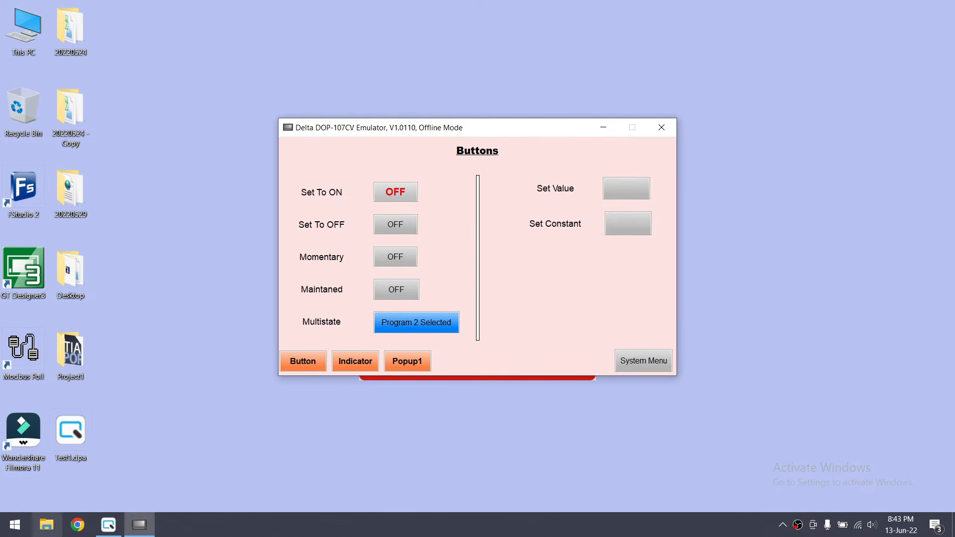
{"action": "left_click", "coordinate": [110, 524]}
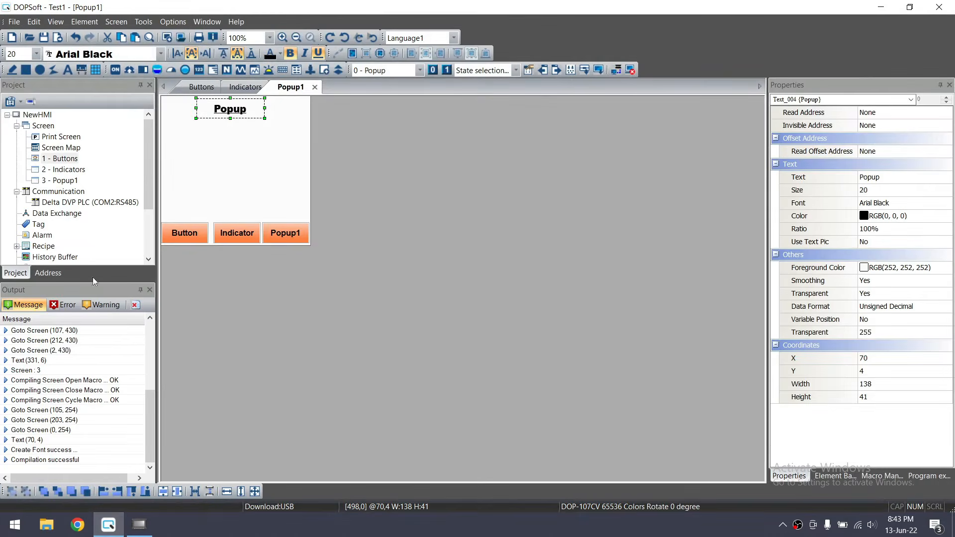
Open the 1 - Buttons screen in DOPSoft, then enter 60 into Set Value in the emulator
{"action": "double_click", "coordinate": [62, 158]}
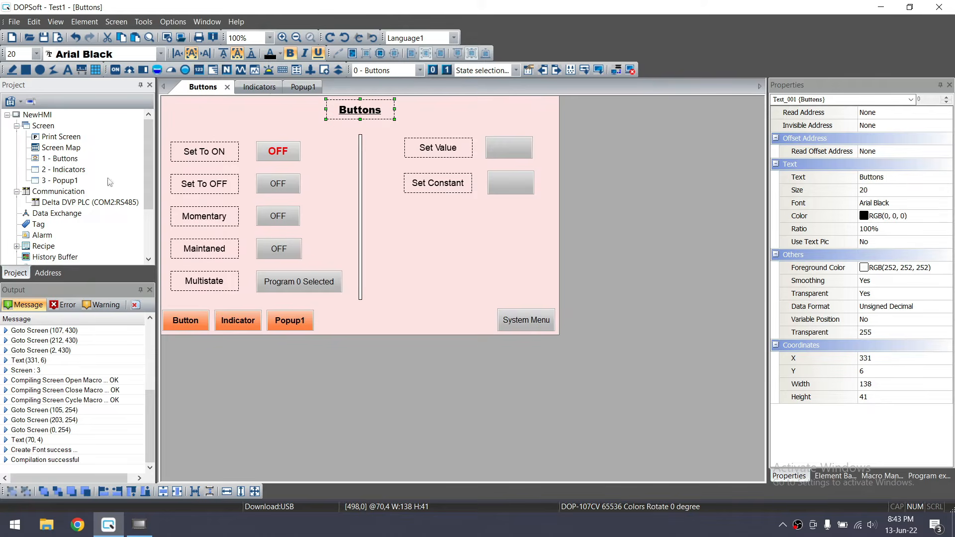
{"action": "left_click", "coordinate": [307, 275]}
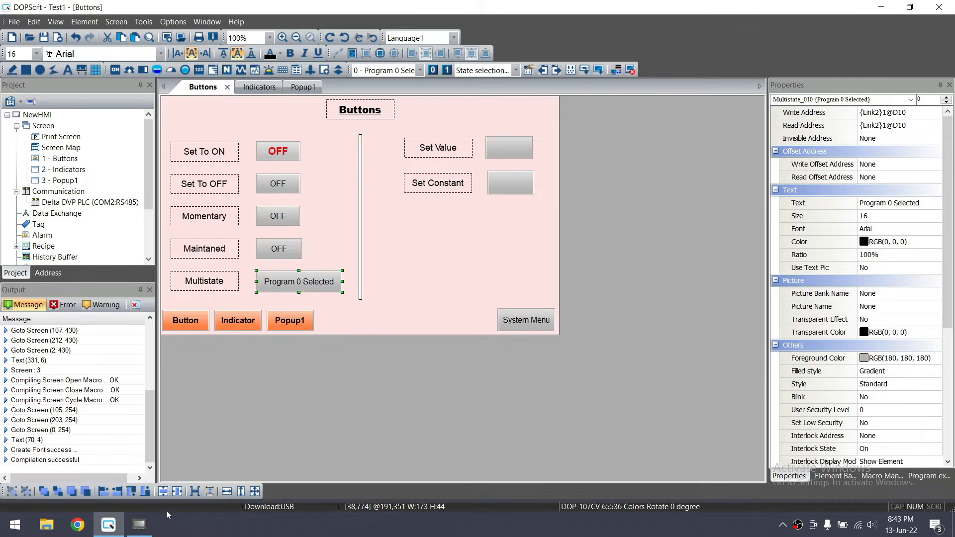
{"action": "left_click", "coordinate": [139, 525]}
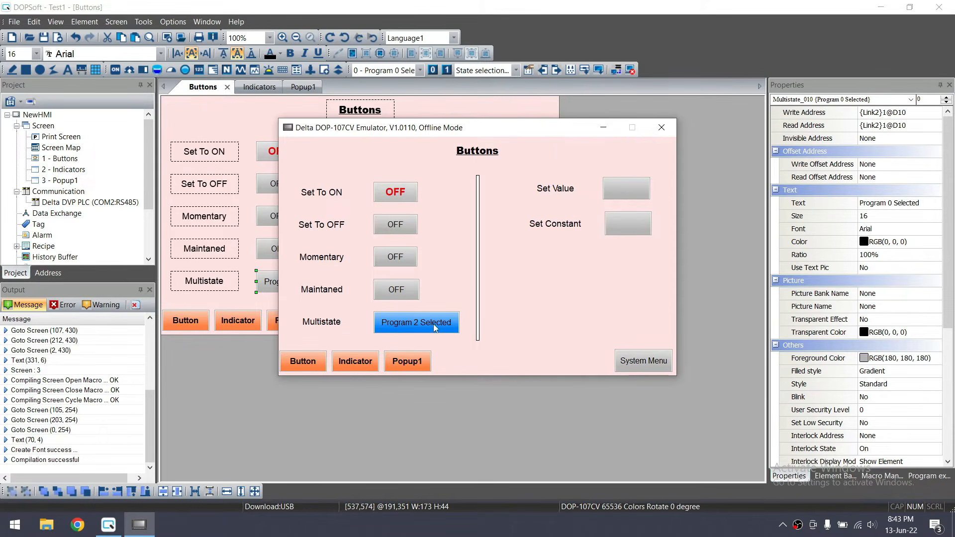
{"action": "left_click", "coordinate": [890, 5]}
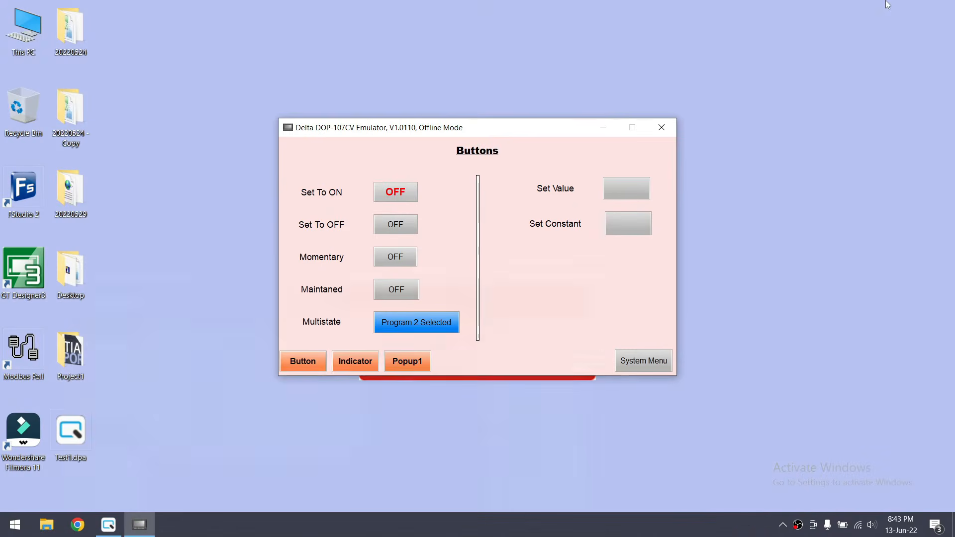
{"action": "mouse_move", "coordinate": [483, 131]}
{"action": "left_mouse_down"}
{"action": "mouse_move", "coordinate": [492, 170]}
{"action": "mouse_move", "coordinate": [490, 140]}
{"action": "left_mouse_up"}
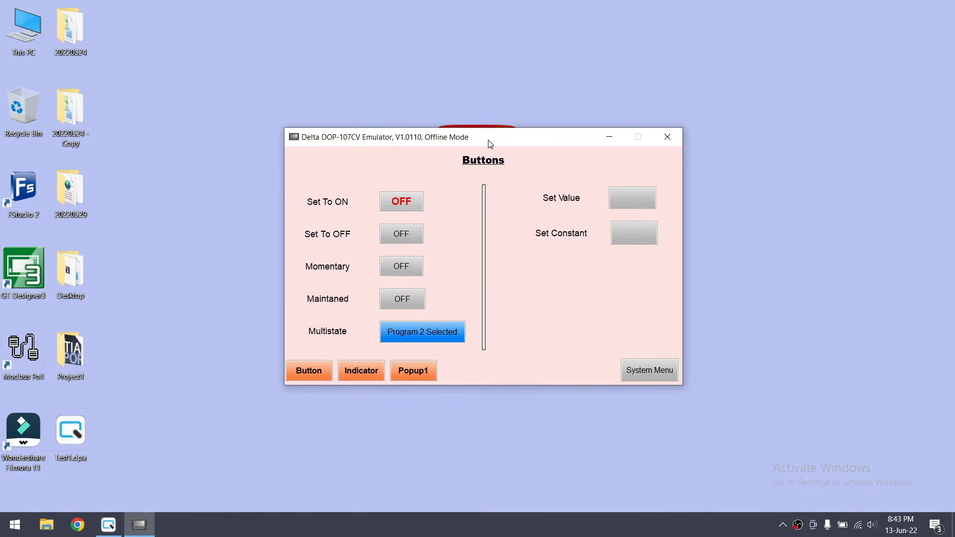
{"action": "left_click", "coordinate": [638, 201]}
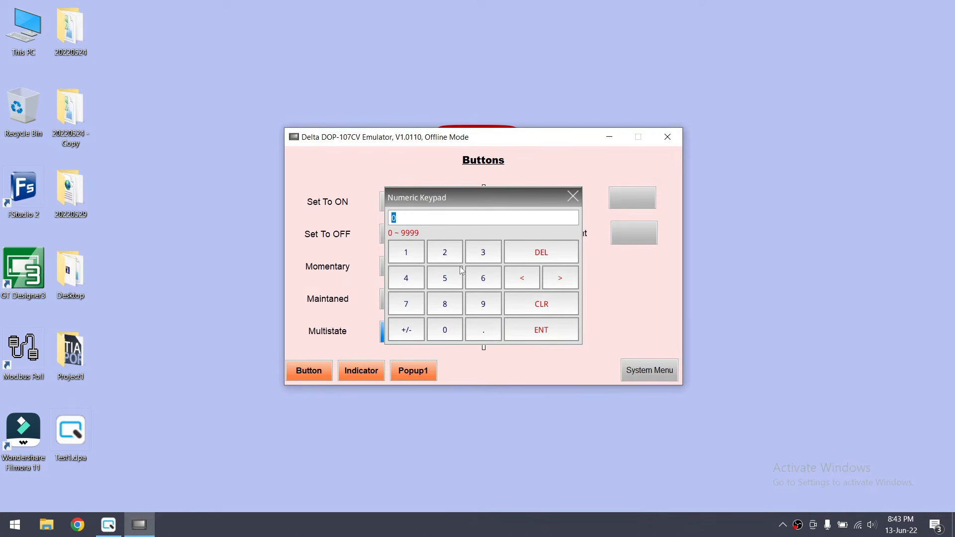
{"action": "left_click", "coordinate": [468, 284]}
{"action": "left_click", "coordinate": [446, 331]}
{"action": "left_click", "coordinate": [555, 340]}
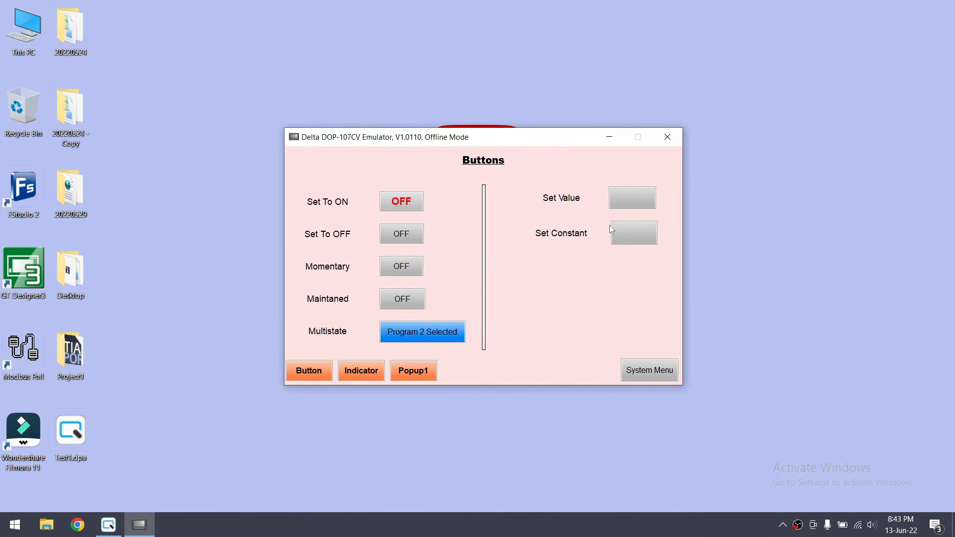
Check the Set Value element's D11 address, enter 10 into Set Value in the emulator, and restore DOPSoft
{"action": "left_click", "coordinate": [108, 524]}
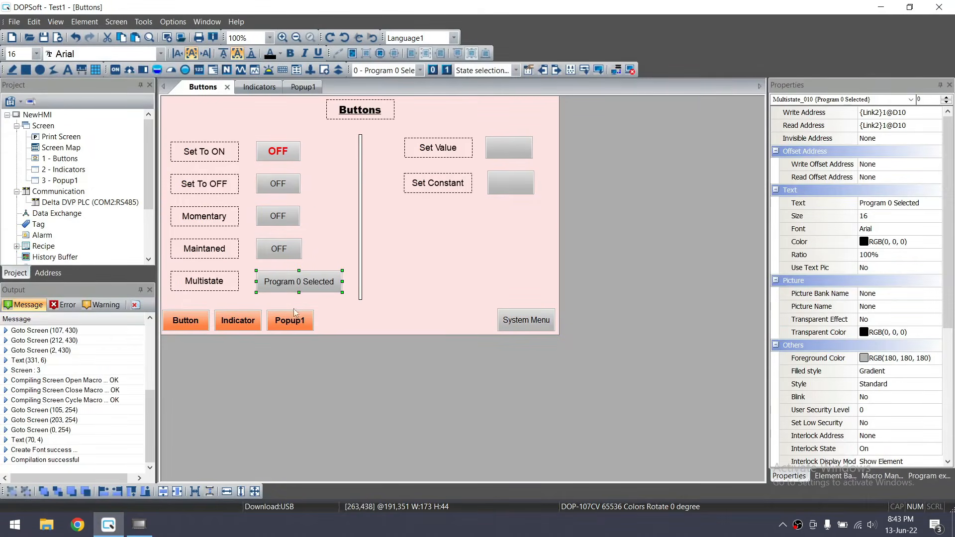
{"action": "left_click", "coordinate": [515, 147]}
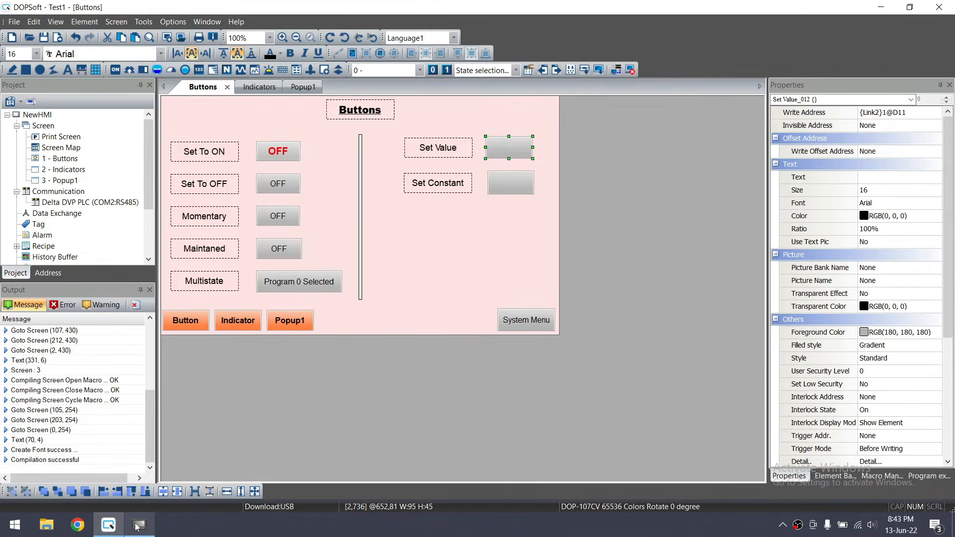
{"action": "mouse_move", "coordinate": [137, 526]}
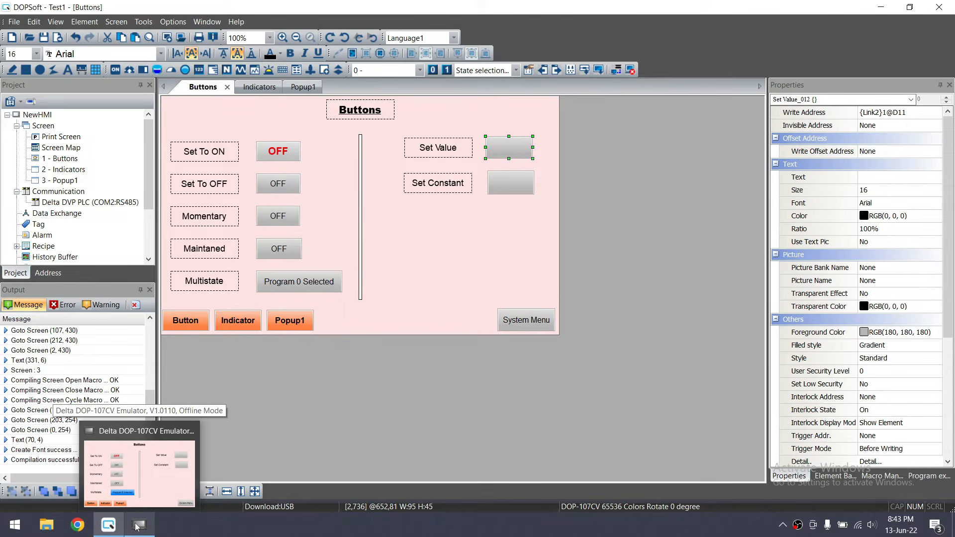
{"action": "left_click", "coordinate": [138, 526]}
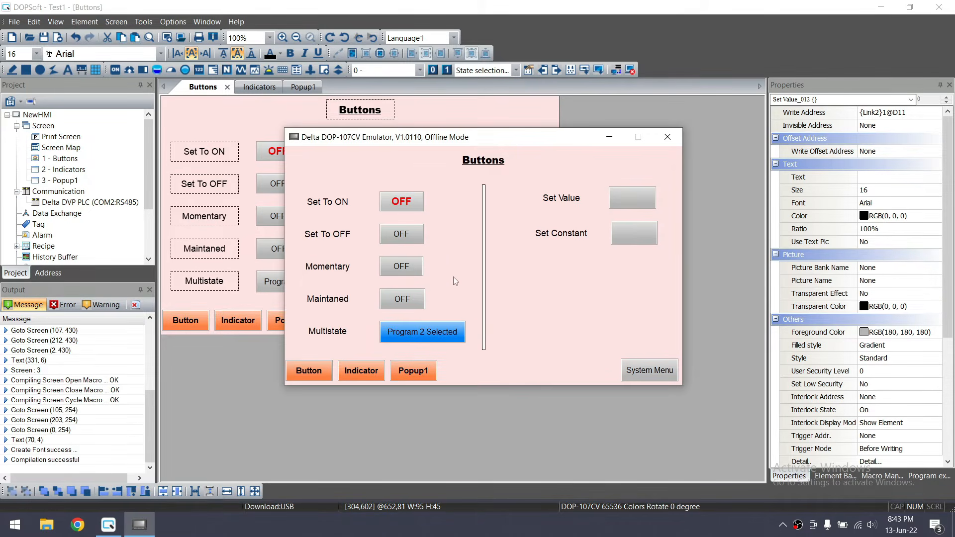
{"action": "left_click", "coordinate": [642, 199]}
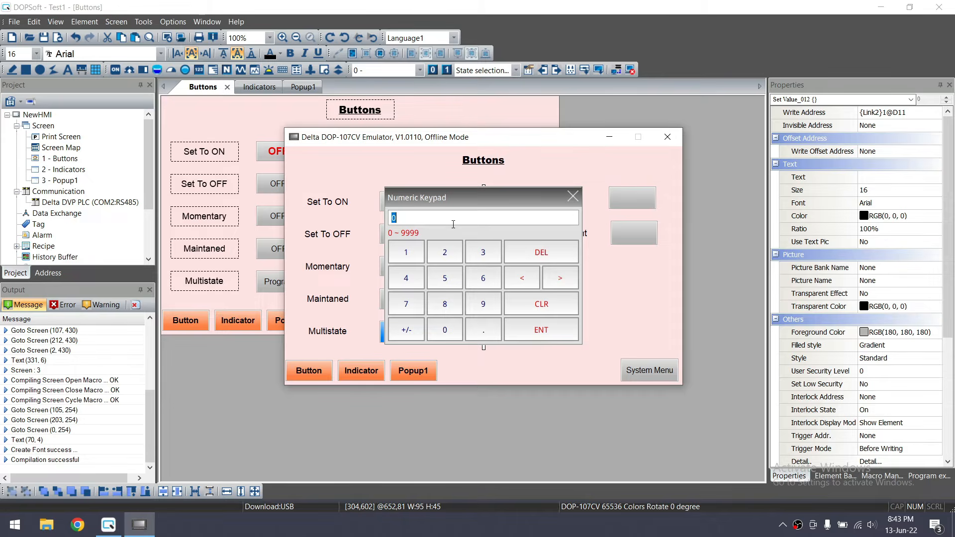
{"action": "left_click", "coordinate": [418, 253]}
{"action": "left_click", "coordinate": [445, 330]}
{"action": "left_click", "coordinate": [540, 337]}
{"action": "left_click", "coordinate": [880, 7]}
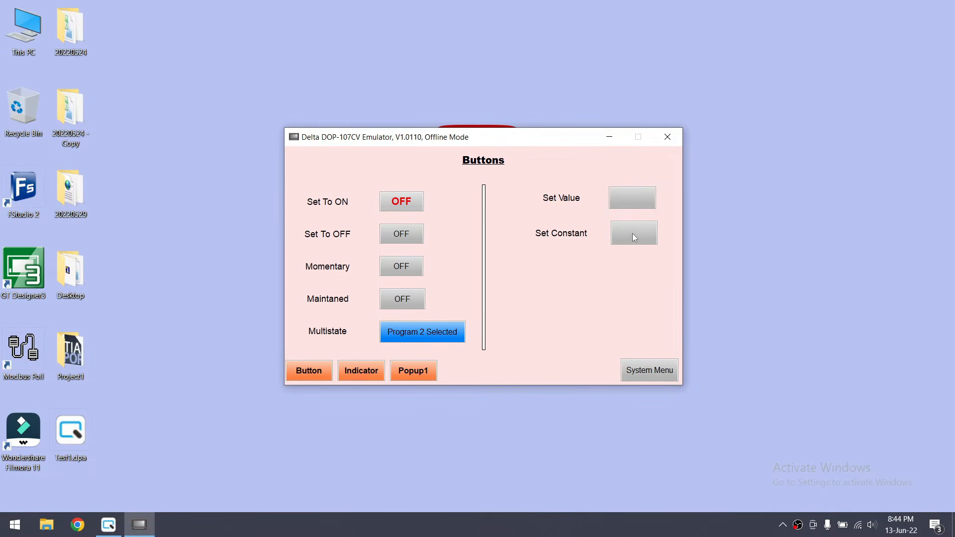
{"action": "left_click", "coordinate": [108, 525]}
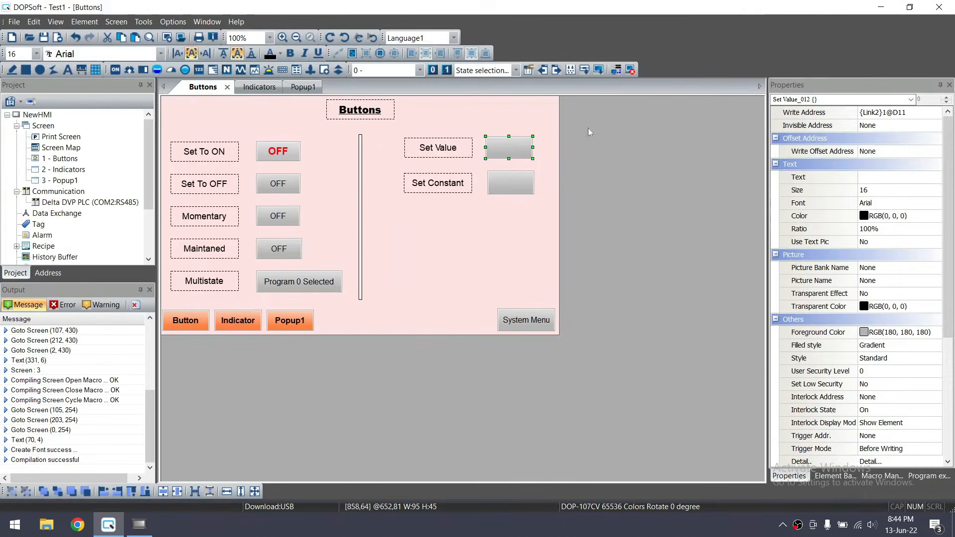
Inspect the Set Constant element's settings: constant 66 written to D12
{"action": "left_click", "coordinate": [513, 182]}
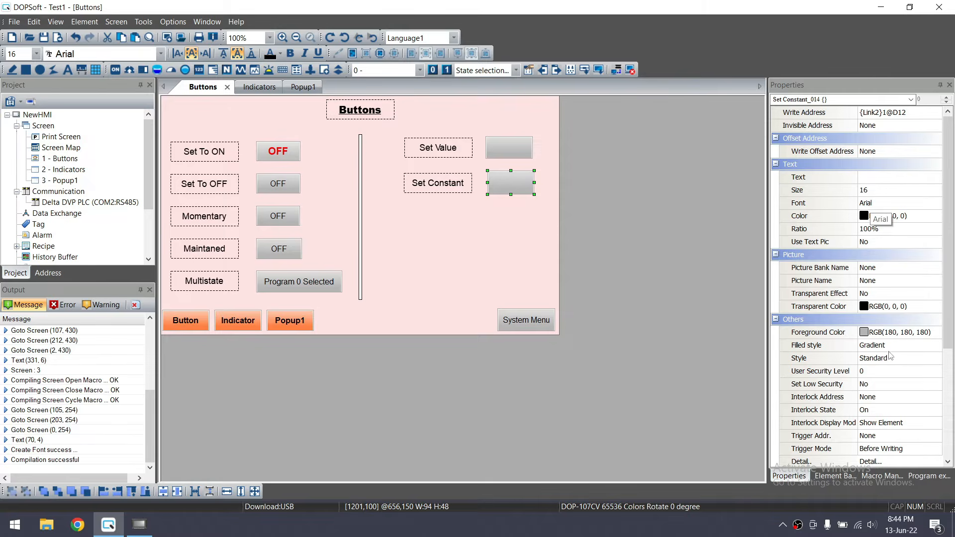
{"action": "double_click", "coordinate": [504, 180]}
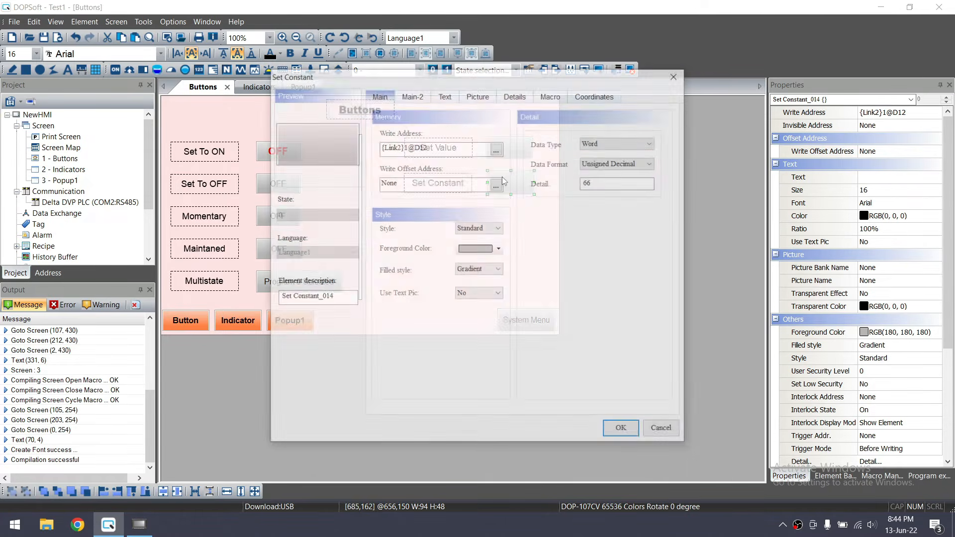
{"action": "double_click", "coordinate": [602, 182]}
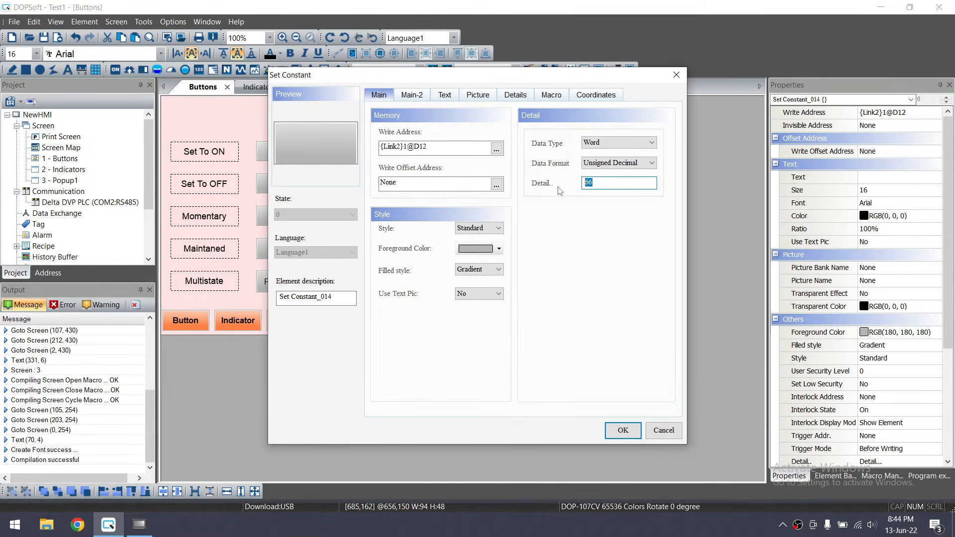
{"action": "left_click_drag", "start_coordinate": [427, 147], "coordinate": [415, 147]}
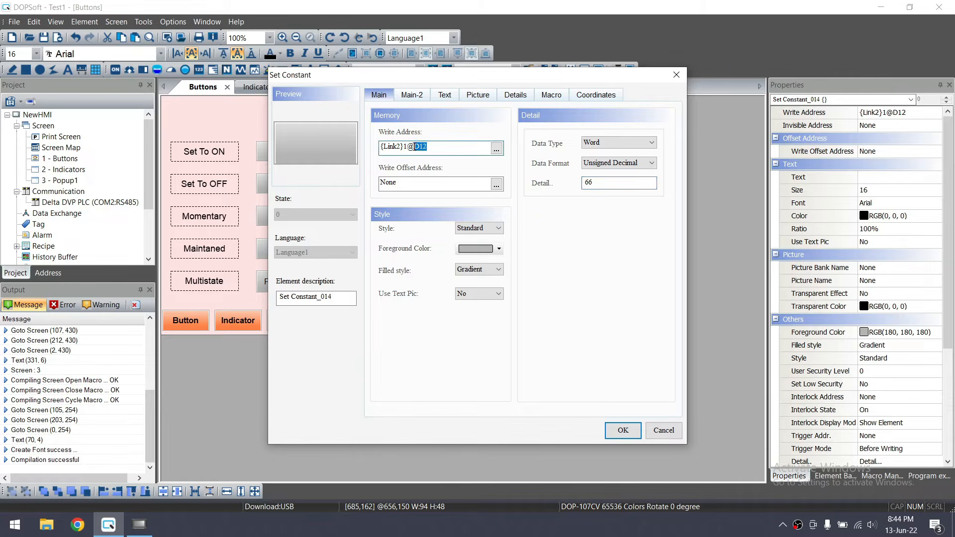
{"action": "left_click", "coordinate": [676, 75]}
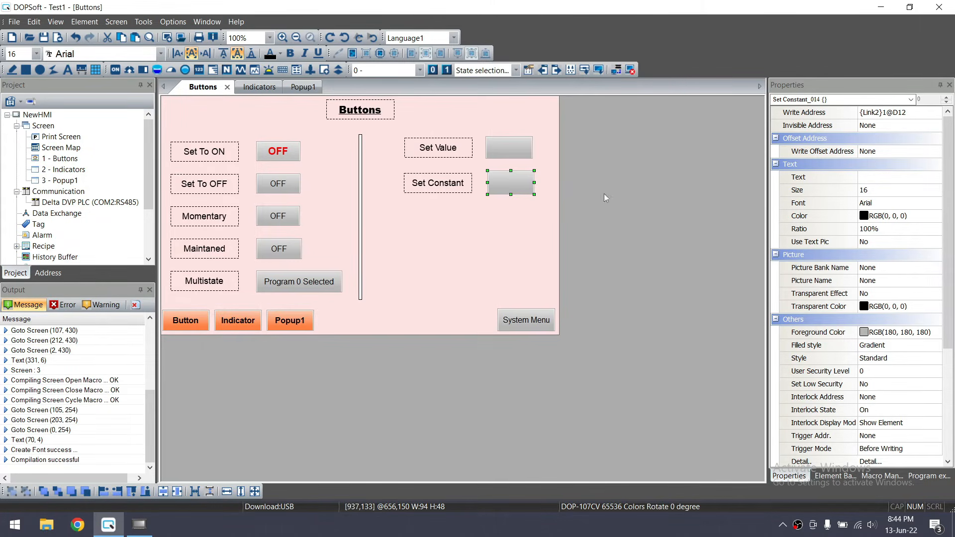
{"action": "left_click", "coordinate": [458, 257]}
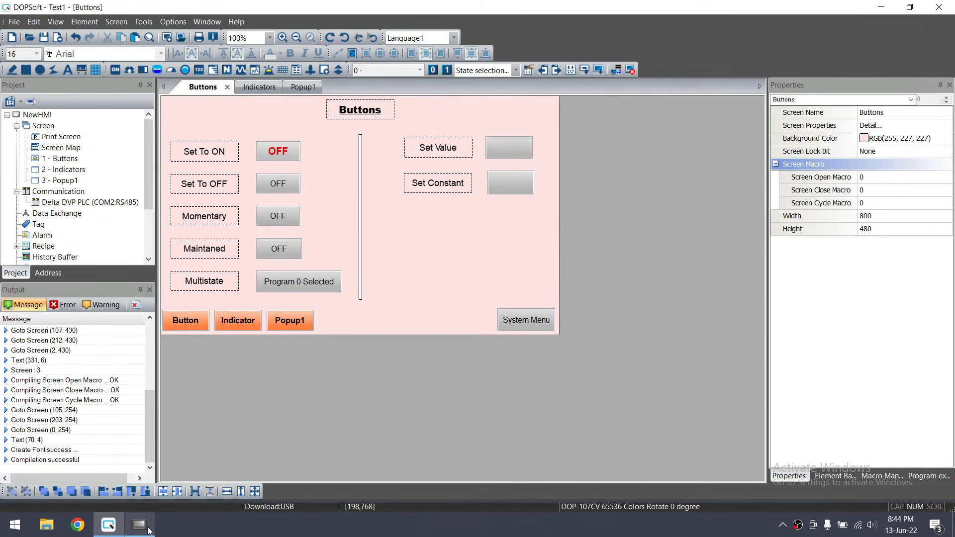
Bring the emulator's Buttons screen forward and minimize DOPSoft
{"action": "mouse_move", "coordinate": [148, 530]}
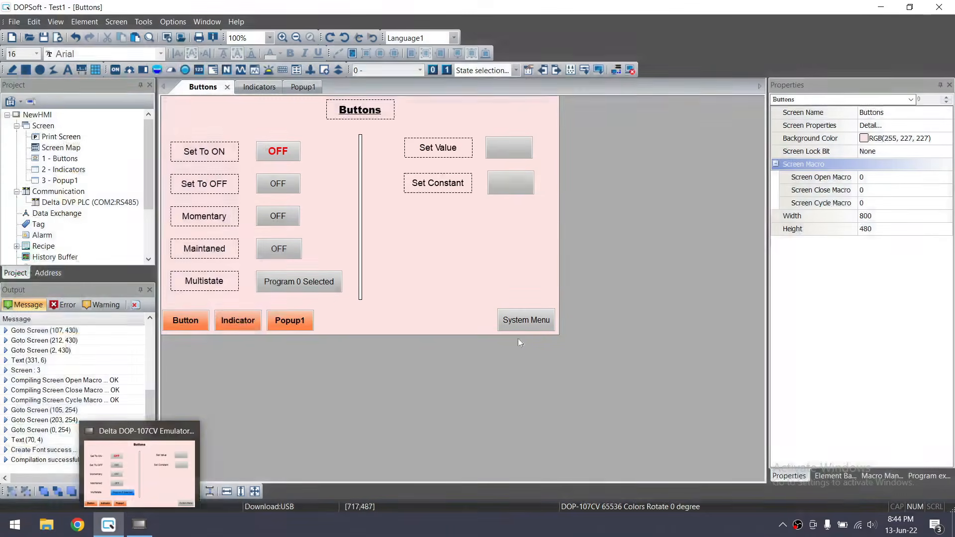
{"action": "left_click", "coordinate": [139, 525]}
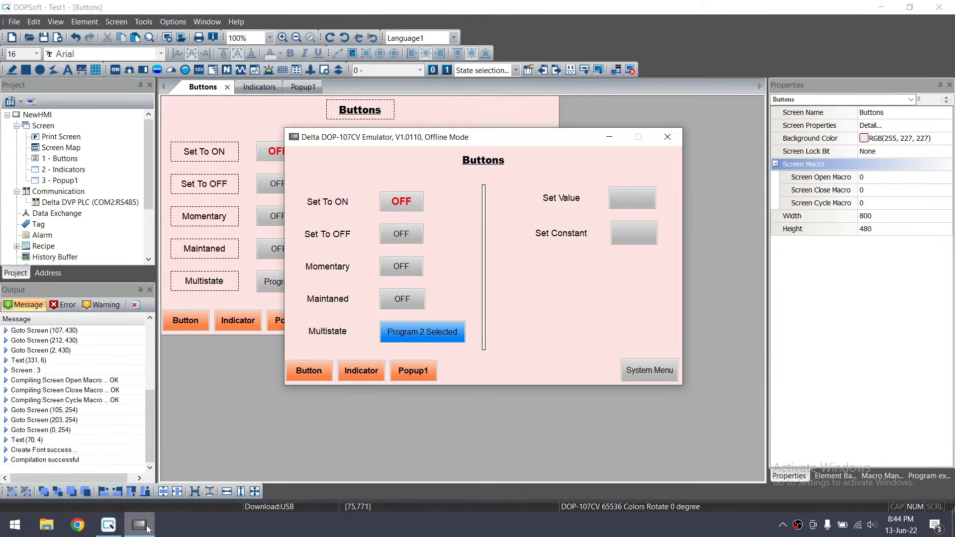
{"action": "left_click", "coordinate": [881, 7]}
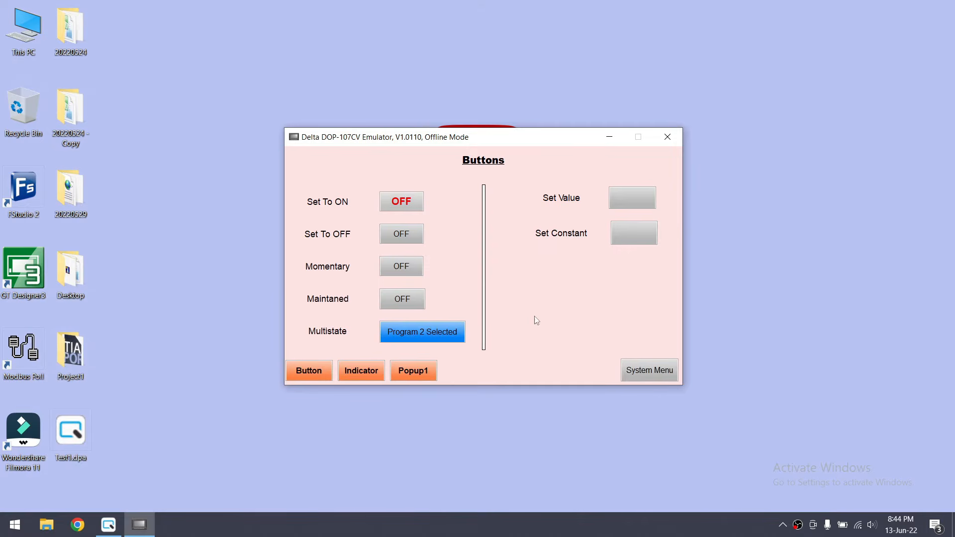
{"action": "left_click", "coordinate": [656, 372]}
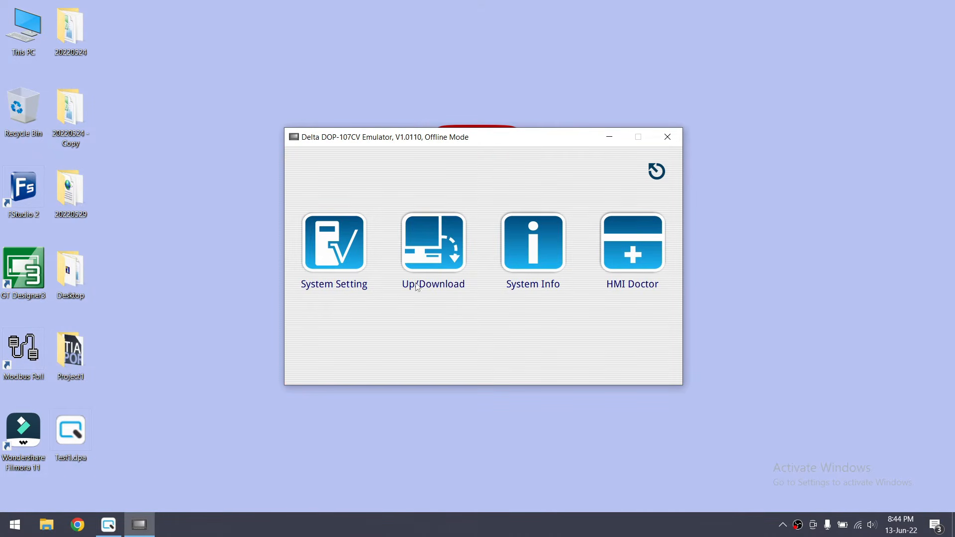
{"action": "left_click", "coordinate": [331, 244]}
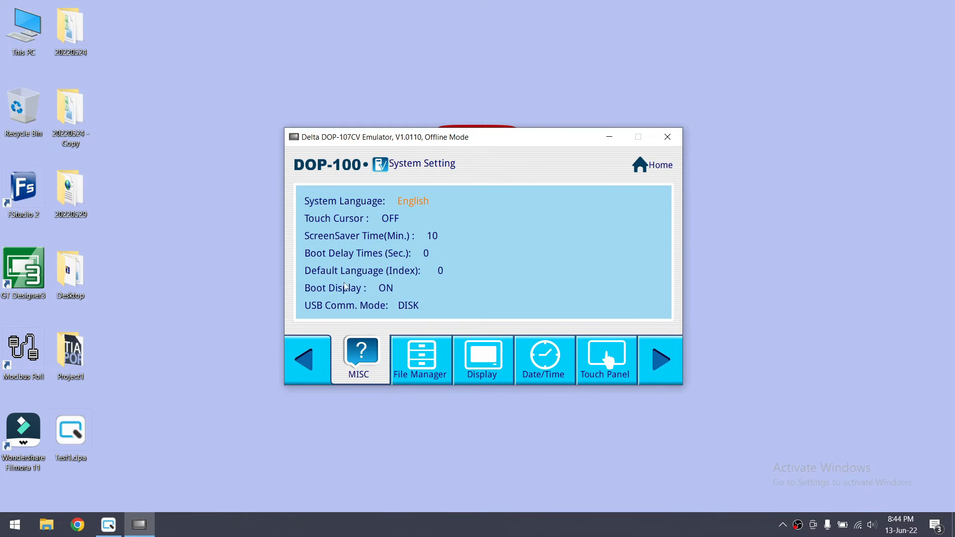
{"action": "left_click", "coordinate": [424, 361]}
{"action": "left_click", "coordinate": [470, 374]}
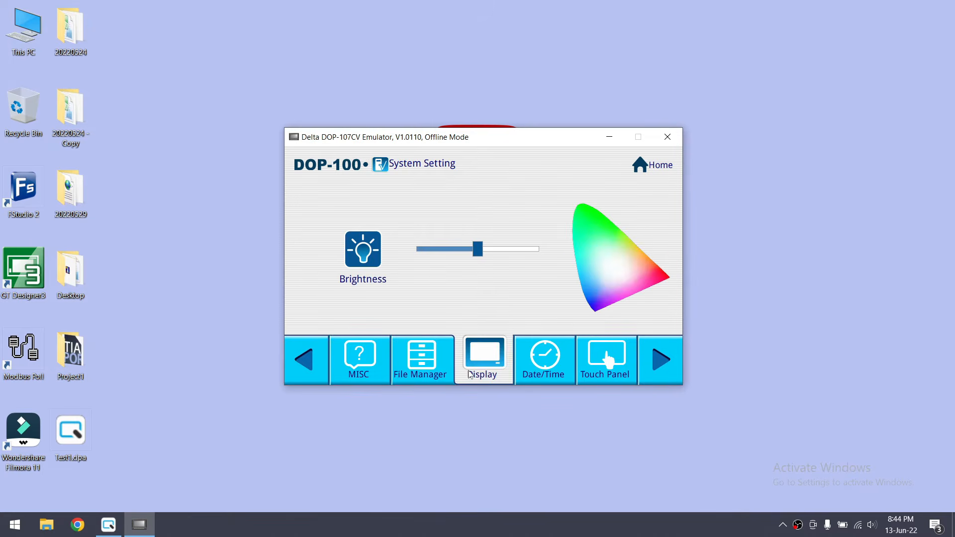
{"action": "left_click", "coordinate": [562, 379]}
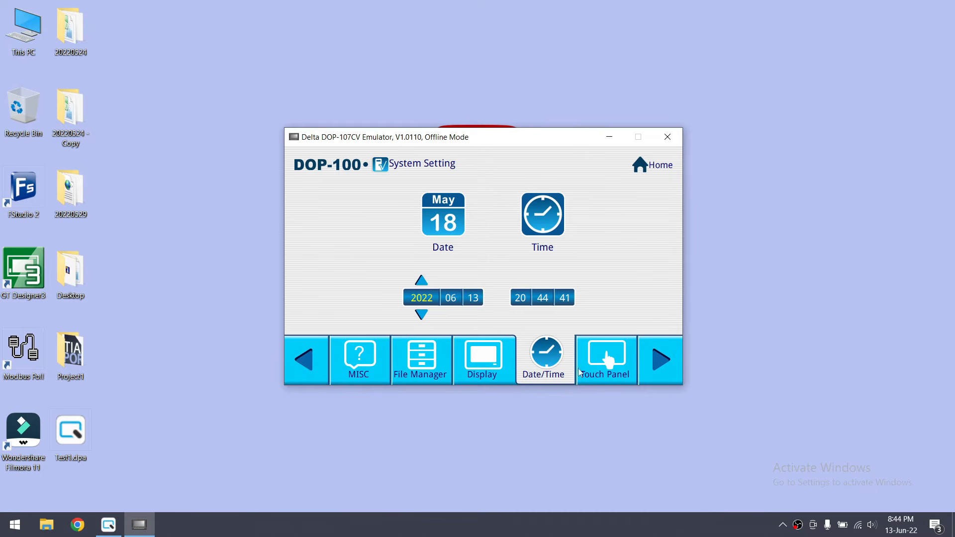
{"action": "left_click", "coordinate": [655, 168]}
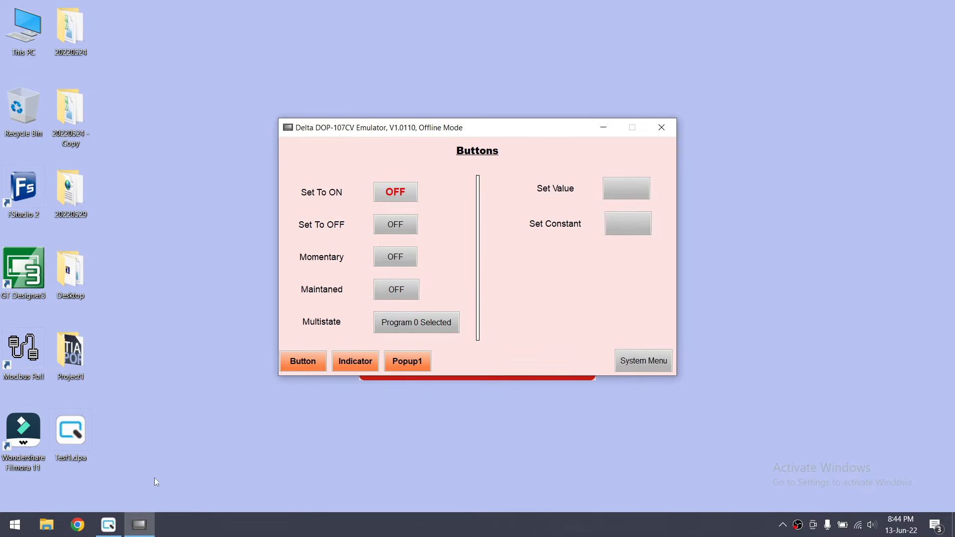
Restore DOPSoft, open the 2 - Indicators screen and pick the Meter(2) gauge element
{"action": "left_click", "coordinate": [108, 525]}
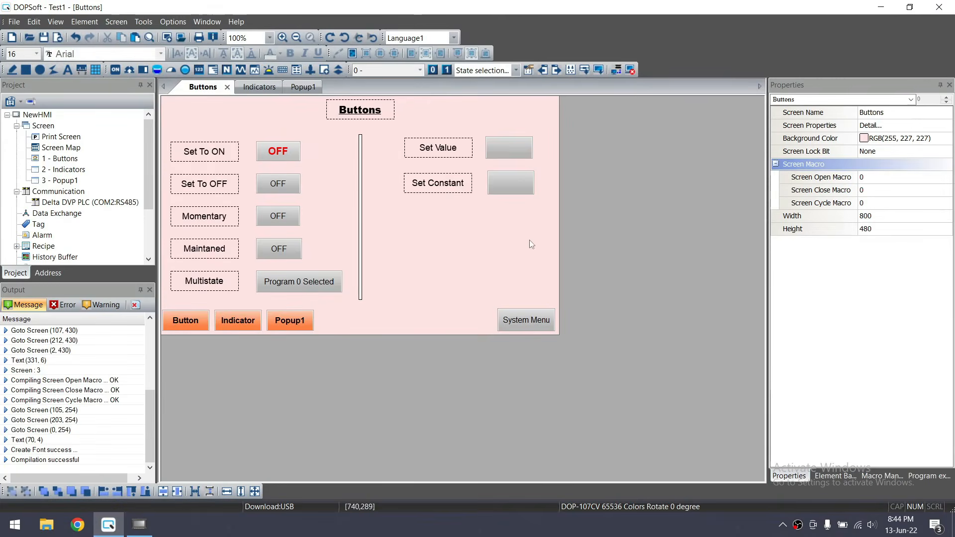
{"action": "double_click", "coordinate": [69, 170]}
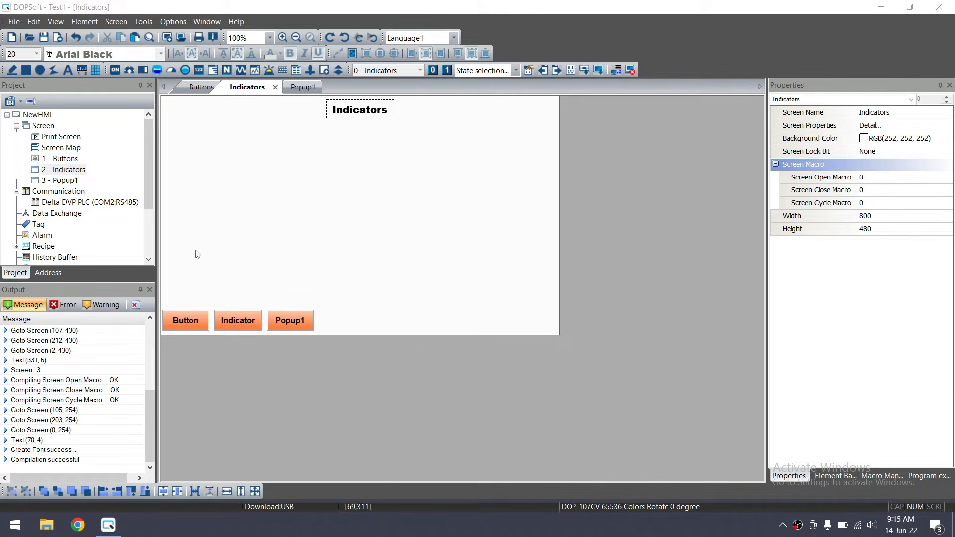
{"action": "left_click", "coordinate": [85, 22]}
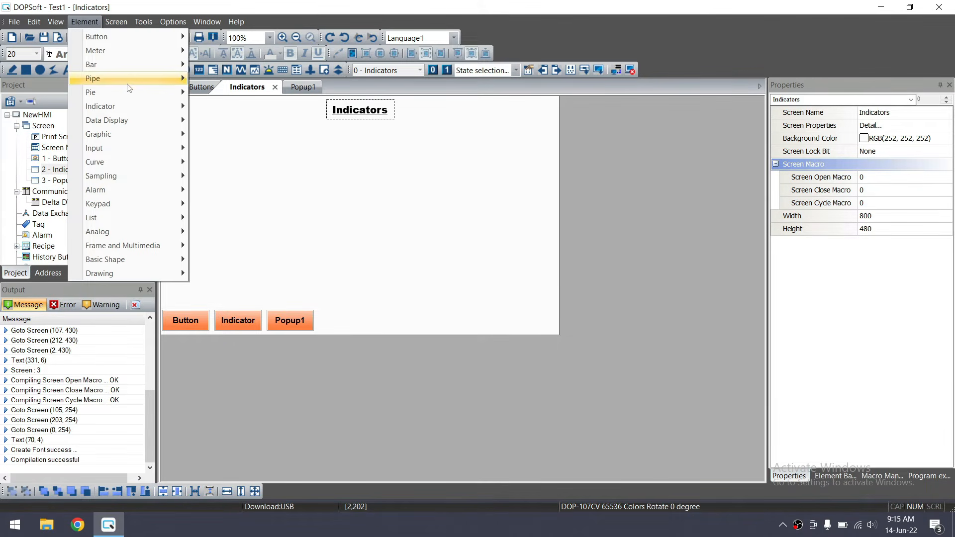
{"action": "mouse_move", "coordinate": [133, 51]}
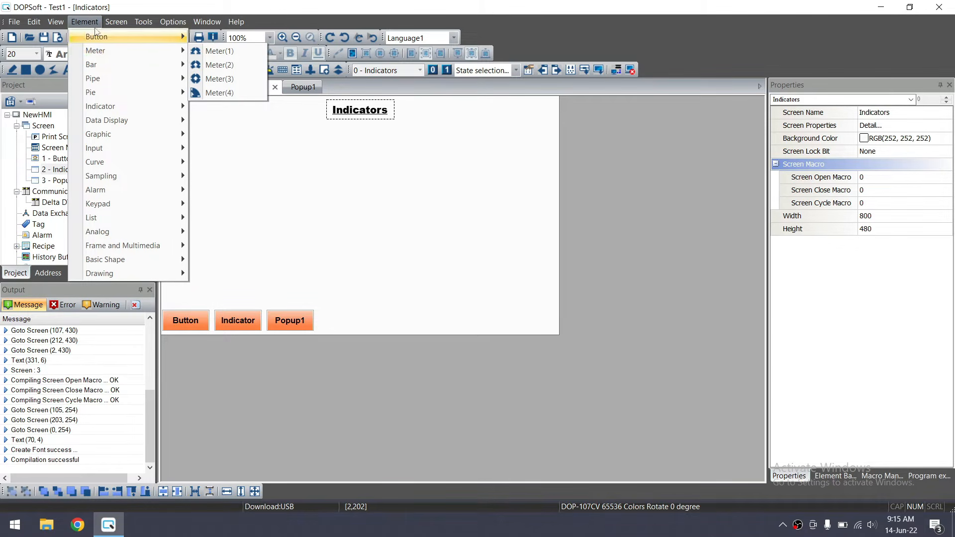
{"action": "left_click", "coordinate": [207, 63]}
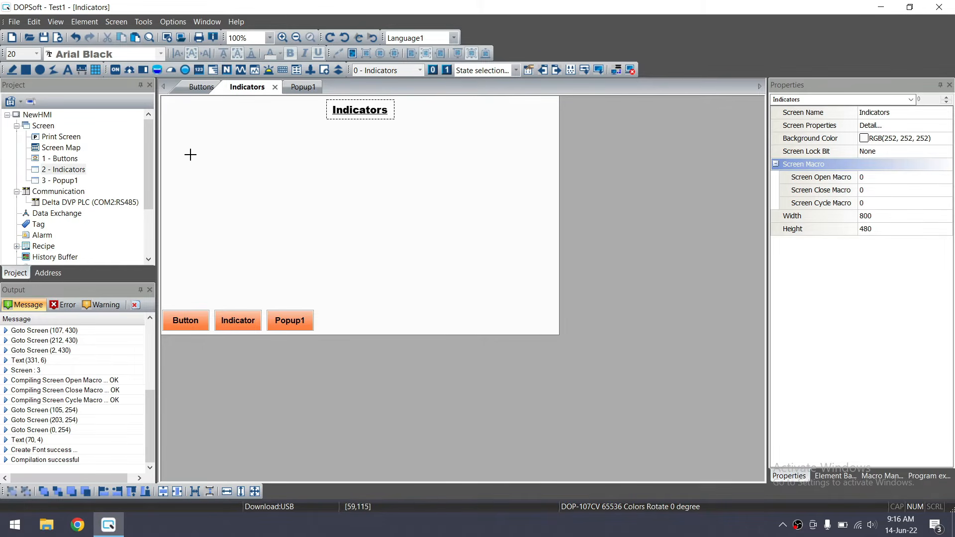
Draw a meter gauge on the Indicators screen and set its read address to D15
{"action": "left_click_drag", "start_coordinate": [190, 154], "coordinate": [289, 227]}
{"action": "mouse_move", "coordinate": [287, 221]}
{"action": "left_mouse_down"}
{"action": "mouse_move", "coordinate": [263, 210]}
{"action": "mouse_move", "coordinate": [289, 216]}
{"action": "left_mouse_up"}
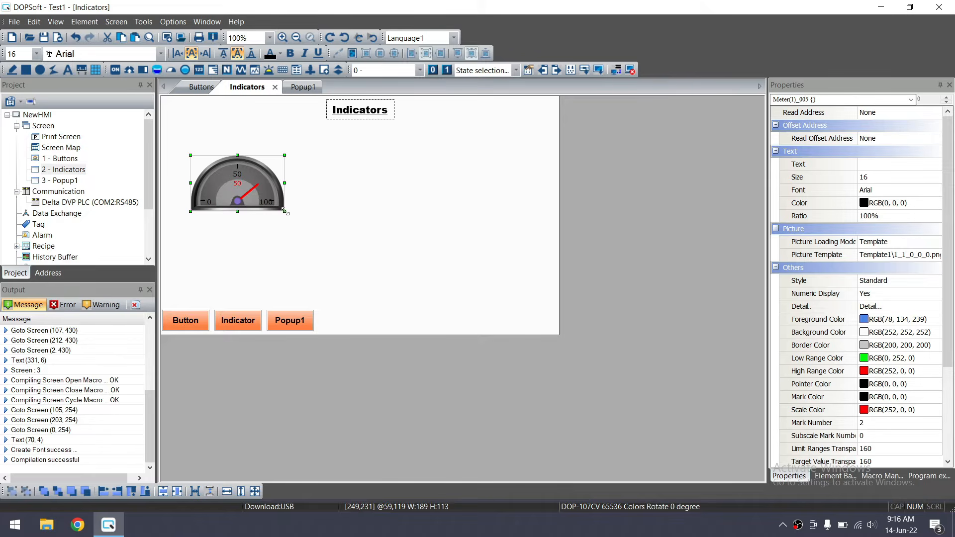
{"action": "double_click", "coordinate": [262, 177]}
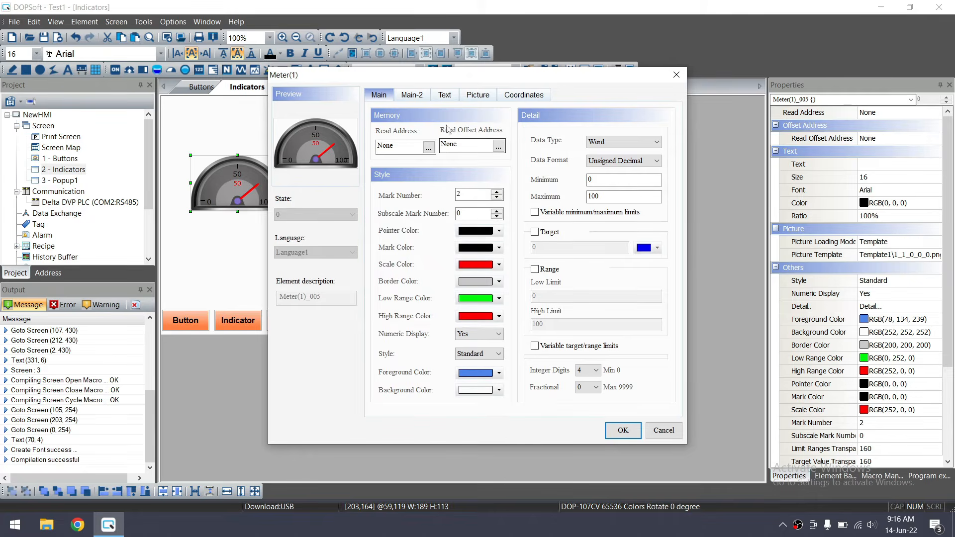
{"action": "left_click", "coordinate": [426, 153]}
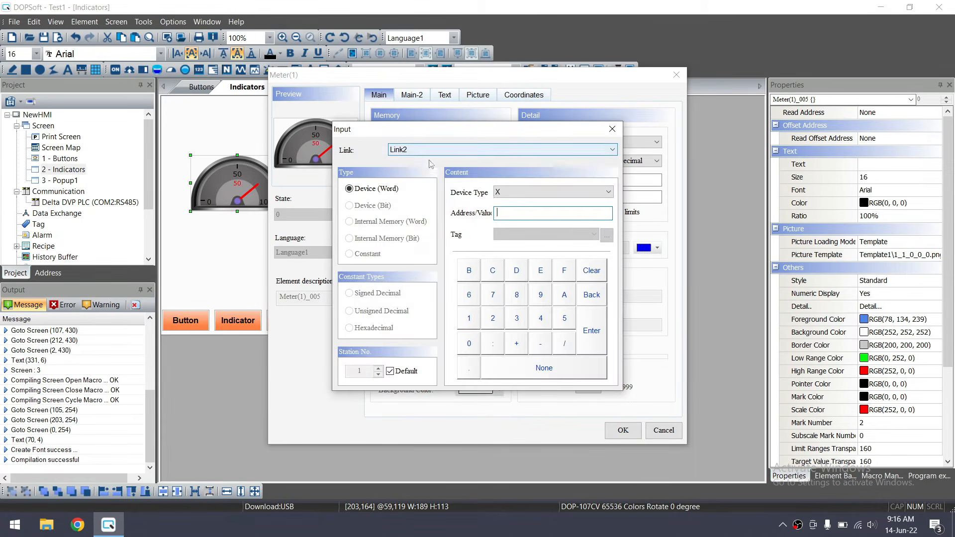
{"action": "left_click", "coordinate": [497, 193]}
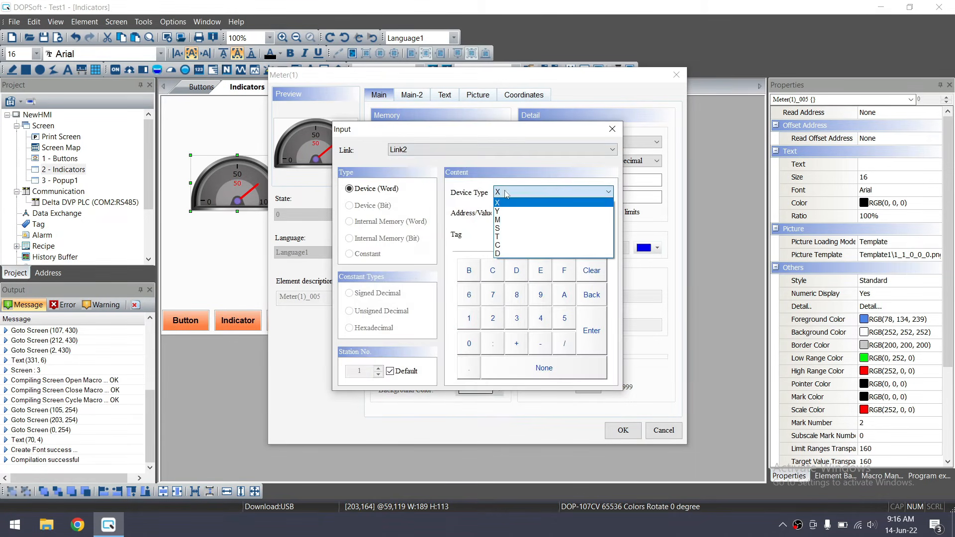
{"action": "left_click", "coordinate": [512, 254]}
{"action": "type", "text": "15"}
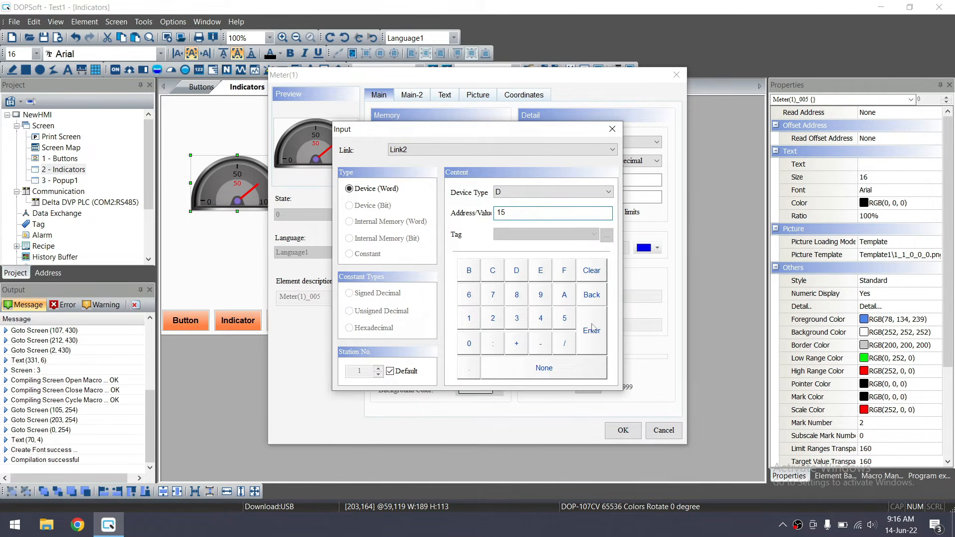
{"action": "left_click", "coordinate": [592, 327]}
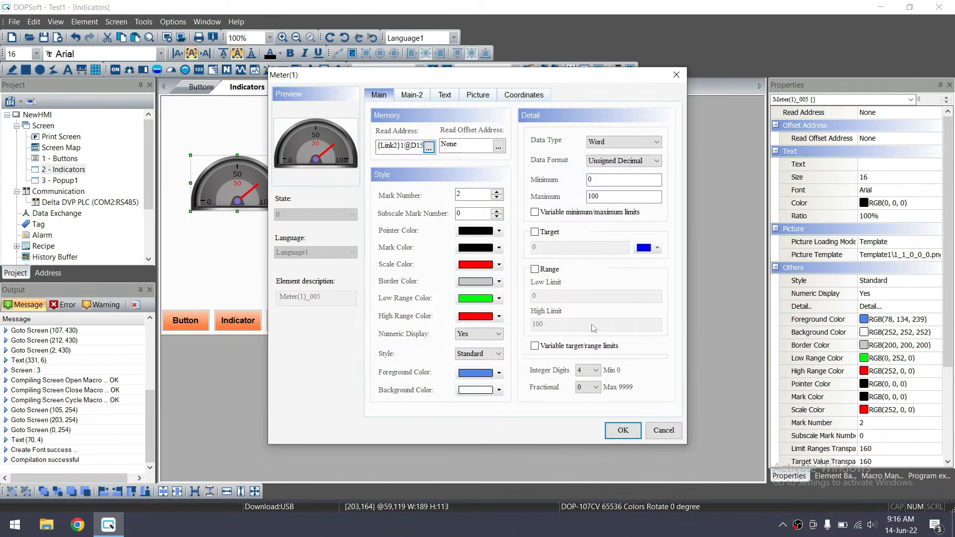
Set the meter's maximum to 200 with white scale marks, apply, and recheck the settings
{"action": "left_click_drag", "start_coordinate": [453, 81], "coordinate": [528, 74]}
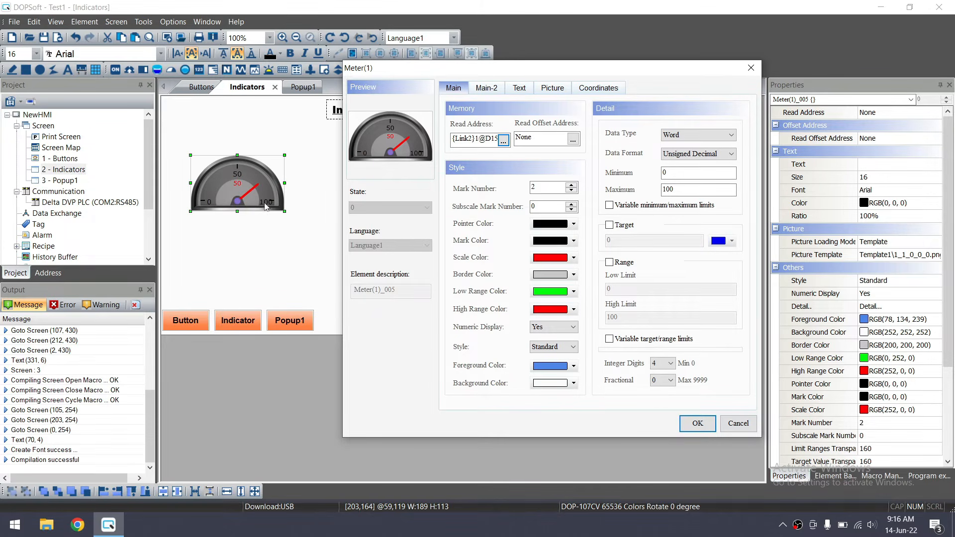
{"action": "left_click", "coordinate": [680, 191]}
{"action": "type", "text": "200"}
{"action": "left_click", "coordinate": [572, 241]}
{"action": "left_click", "coordinate": [529, 241]}
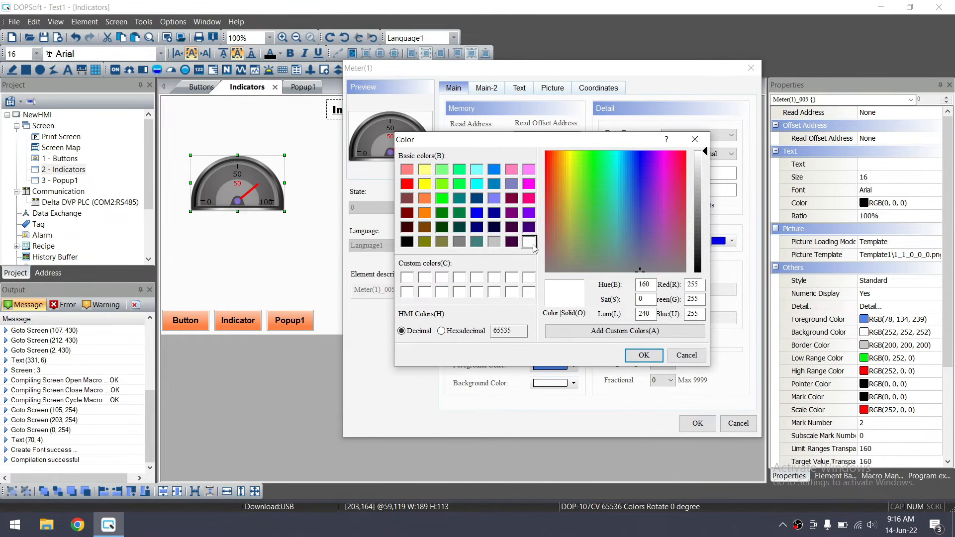
{"action": "left_click", "coordinate": [644, 355]}
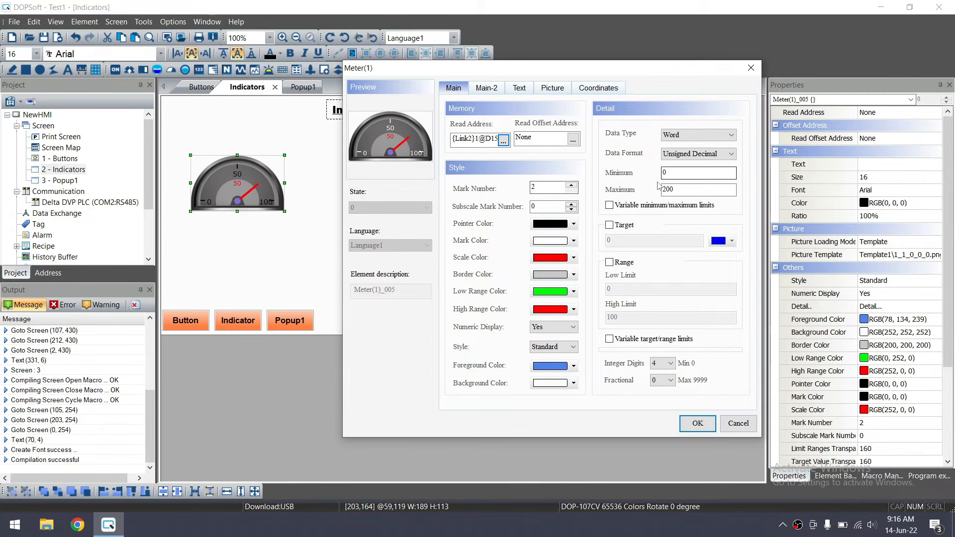
{"action": "left_click", "coordinate": [697, 424]}
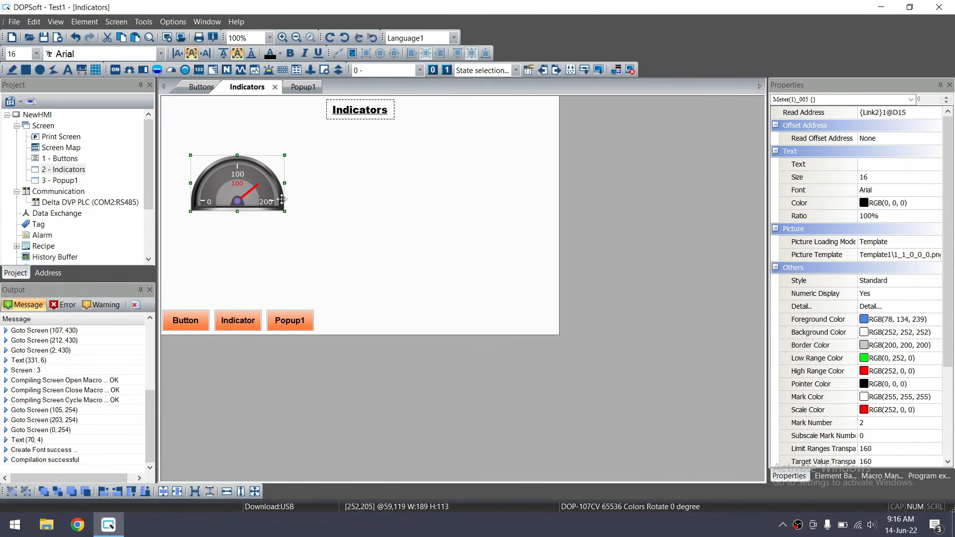
{"action": "double_click", "coordinate": [249, 192]}
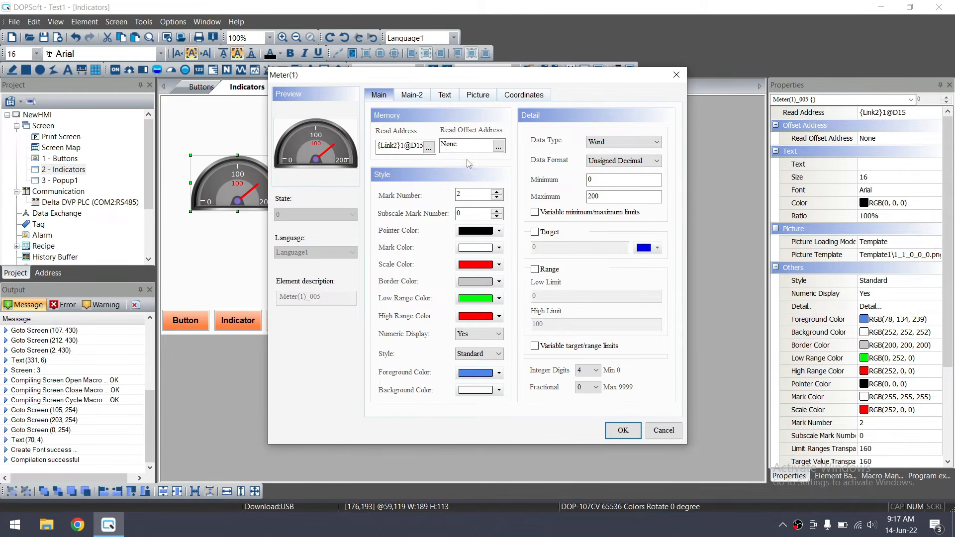
{"action": "left_click", "coordinate": [617, 432]}
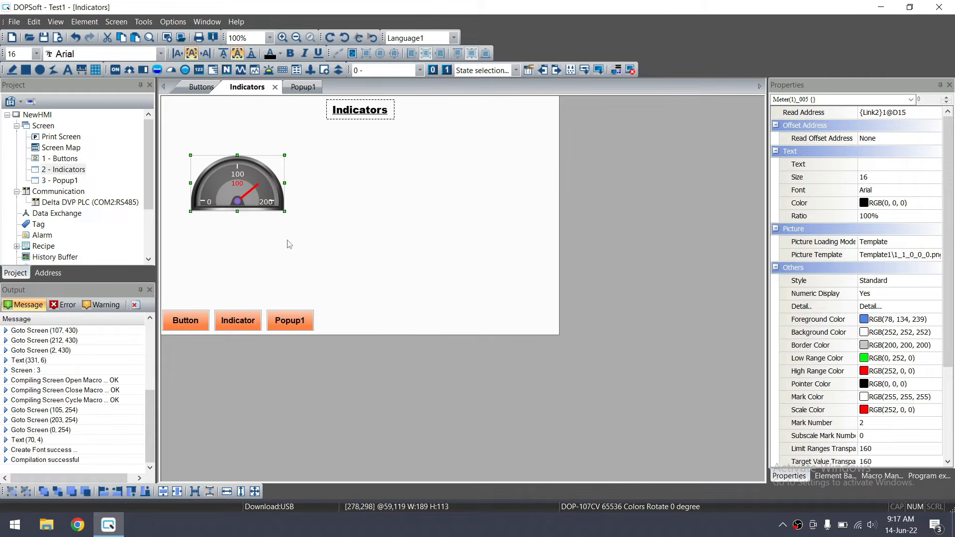
Choose a Numeric Entry element from the Element > Input menu
{"action": "left_click", "coordinate": [84, 21]}
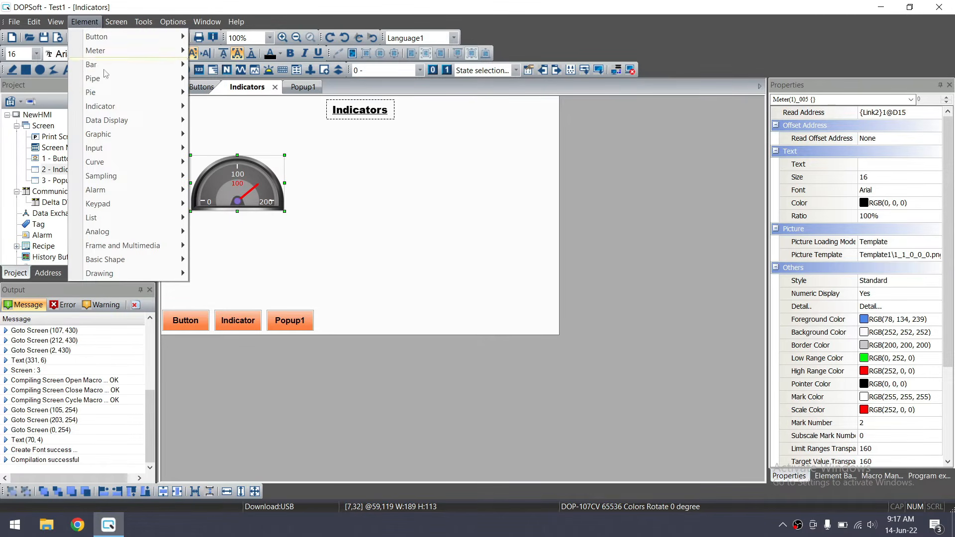
{"action": "mouse_move", "coordinate": [135, 150]}
{"action": "left_click", "coordinate": [242, 154]}
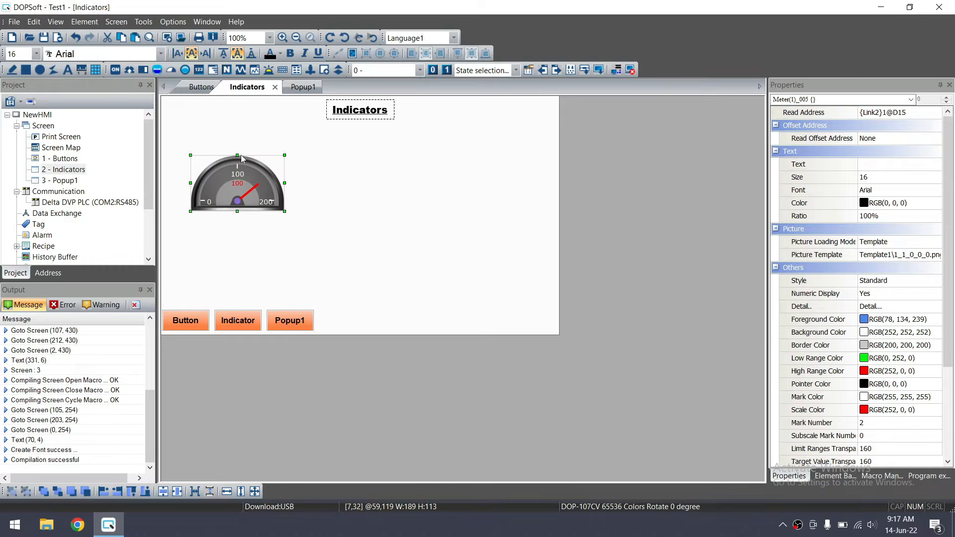
Place a numeric entry below the meter with D15 as both write and read address
{"action": "left_click_drag", "start_coordinate": [194, 239], "coordinate": [243, 242]}
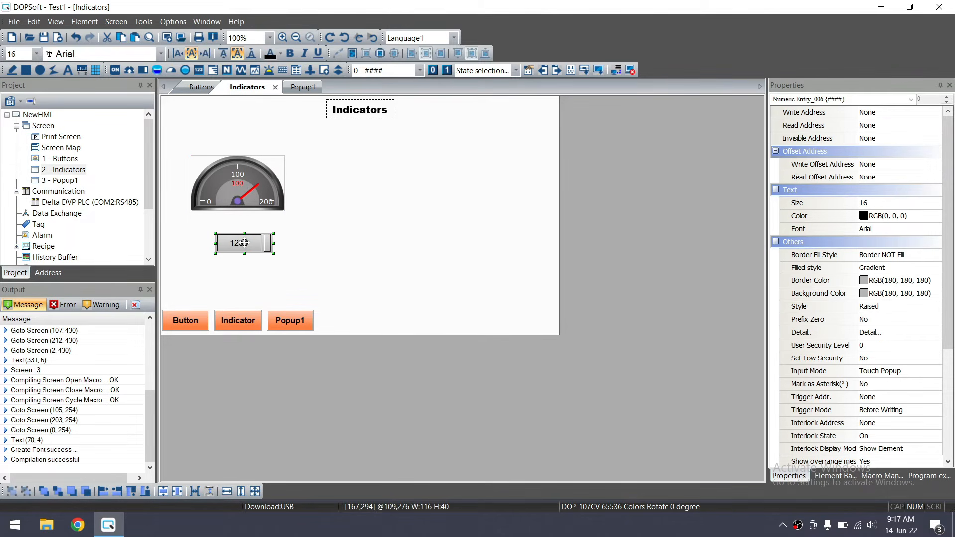
{"action": "double_click", "coordinate": [244, 242]}
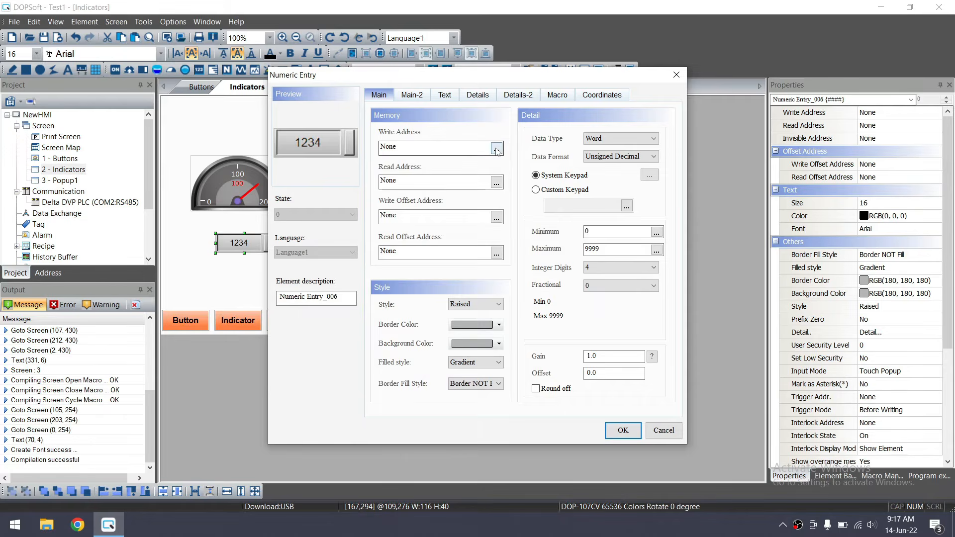
{"action": "left_click", "coordinate": [526, 193]}
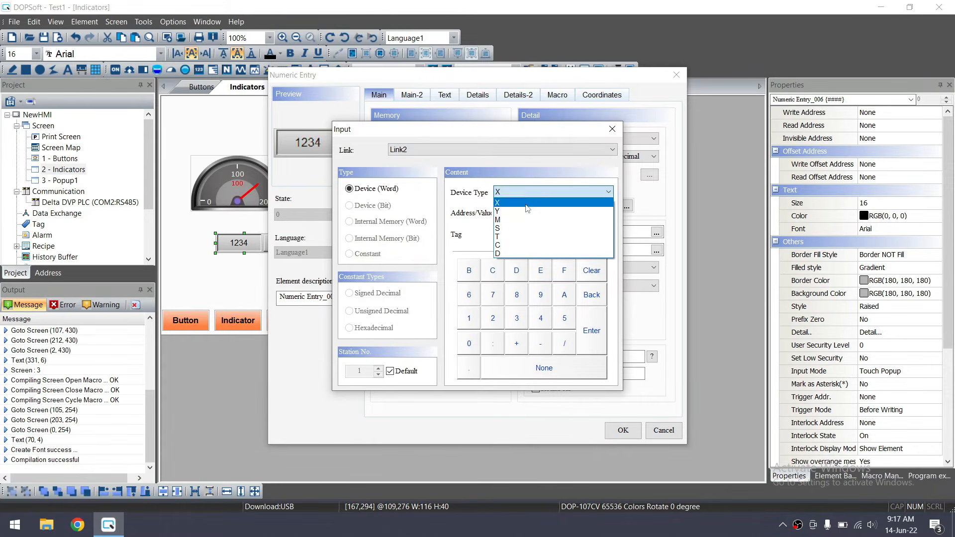
{"action": "left_click", "coordinate": [517, 254]}
{"action": "type", "text": "15"}
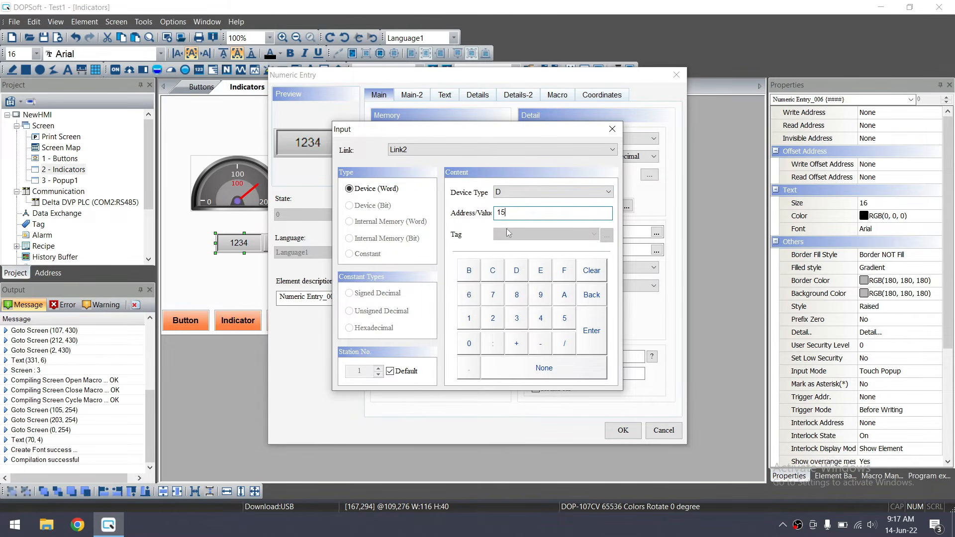
{"action": "left_click", "coordinate": [591, 331]}
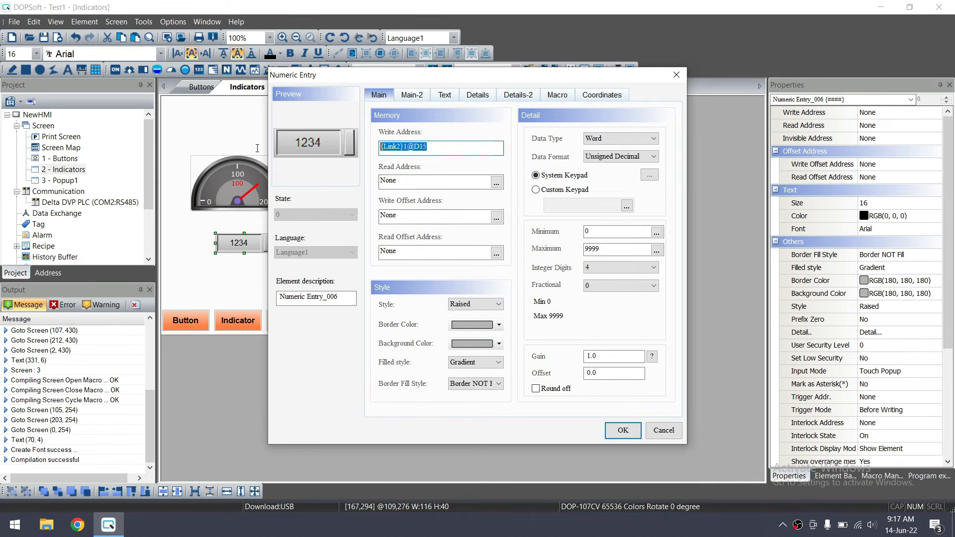
{"action": "key", "text": "ctrl+c"}
{"action": "key", "text": "Tab"}
{"action": "key", "text": "Tab"}
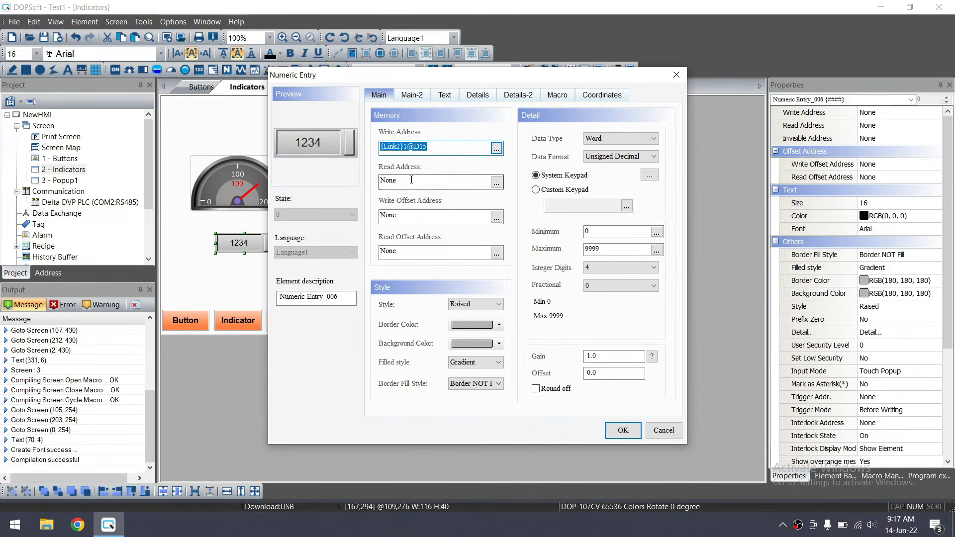
{"action": "key", "text": "ctrl+v"}
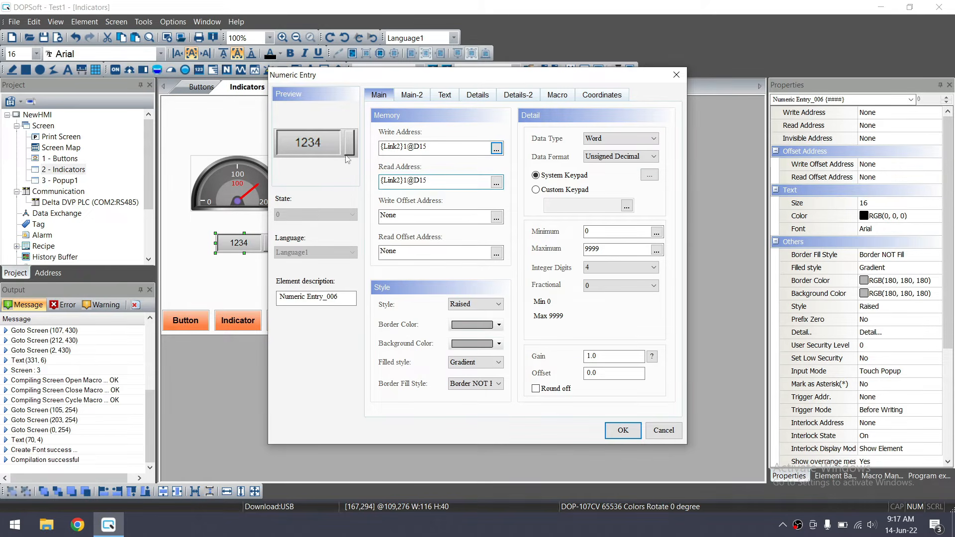
Give the numeric entry Standard style and size 20 text, then nudge it into place
{"action": "left_click", "coordinate": [482, 304]}
{"action": "left_click", "coordinate": [483, 316]}
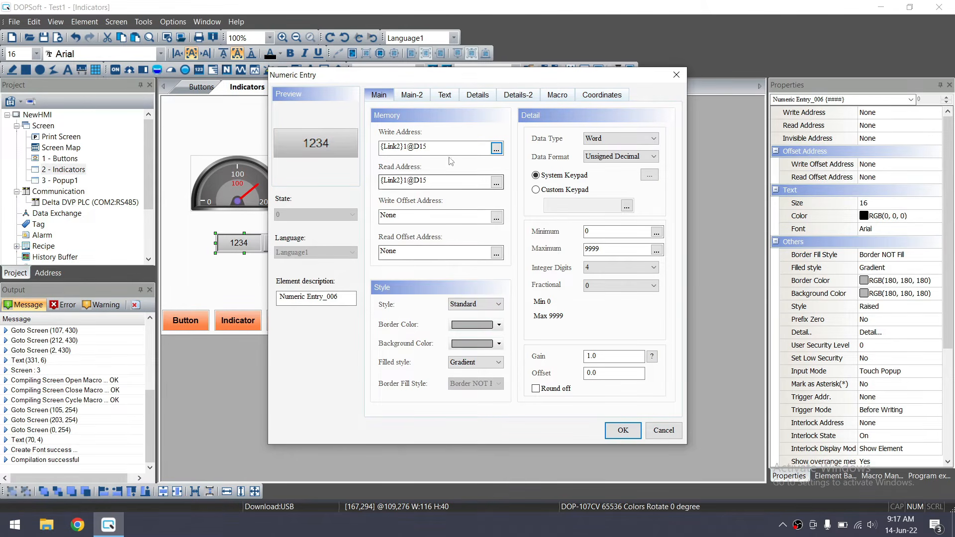
{"action": "left_click", "coordinate": [444, 94]}
{"action": "left_click", "coordinate": [435, 158]}
{"action": "left_click", "coordinate": [419, 206]}
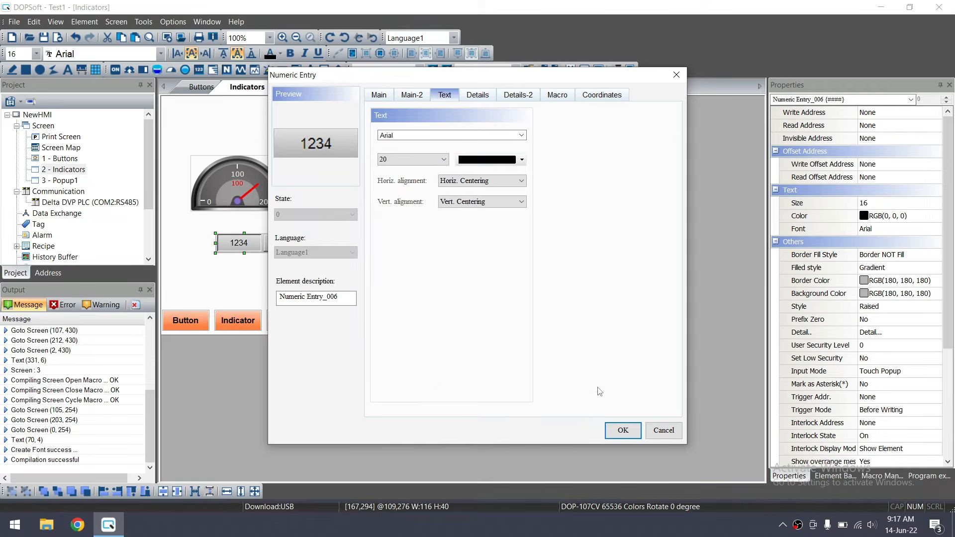
{"action": "left_click", "coordinate": [620, 429]}
{"action": "left_click_drag", "start_coordinate": [250, 244], "coordinate": [234, 241]}
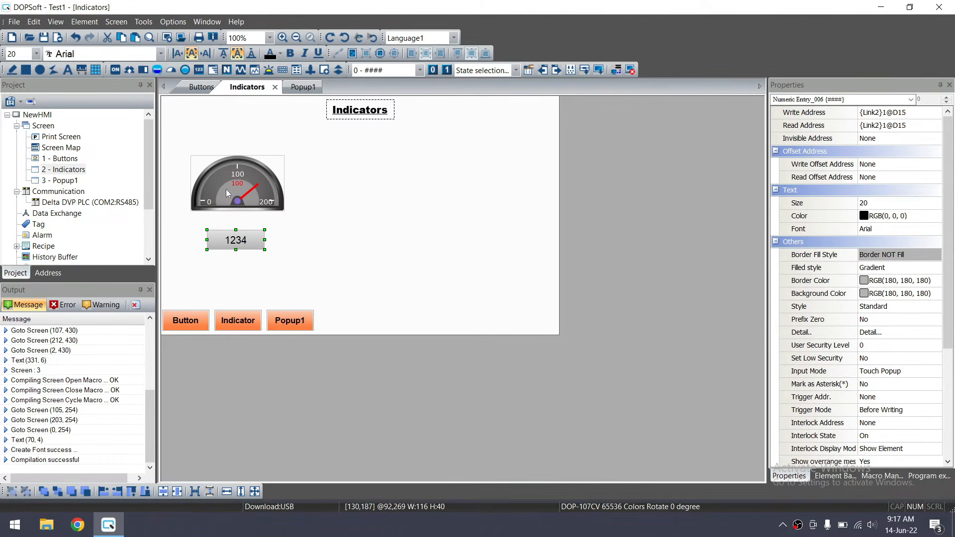
{"action": "double_click", "coordinate": [258, 193]}
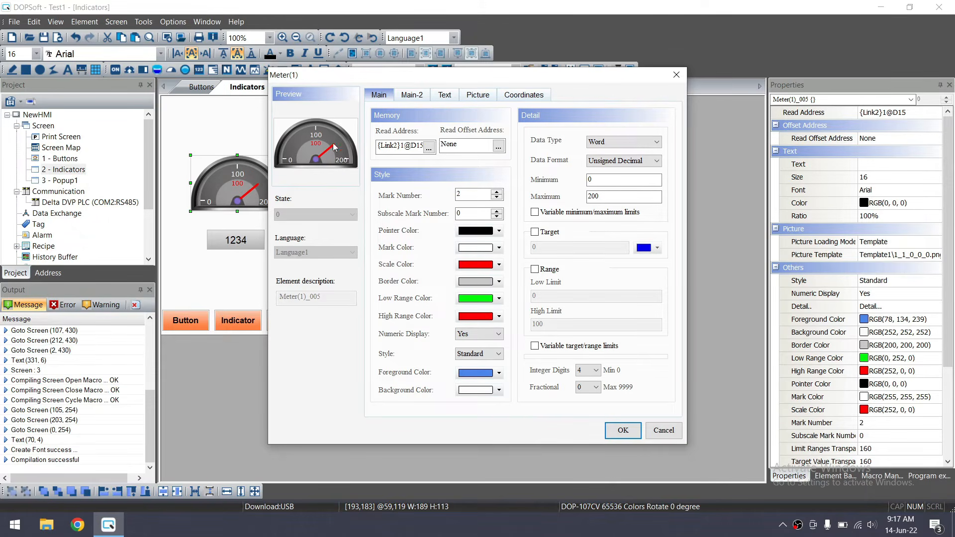
Set the gauge's Mark Number to 5 and Subscale Mark Number to 3, then apply
{"action": "left_click", "coordinate": [497, 192]}
{"action": "left_click", "coordinate": [497, 192]}
{"action": "left_click", "coordinate": [497, 192]}
{"action": "left_click", "coordinate": [496, 192]}
{"action": "left_click", "coordinate": [497, 198]}
{"action": "left_click", "coordinate": [496, 192]}
{"action": "left_click", "coordinate": [496, 192]}
{"action": "left_click", "coordinate": [496, 192]}
{"action": "left_click", "coordinate": [496, 197]}
{"action": "left_click", "coordinate": [496, 197]}
{"action": "left_click", "coordinate": [496, 197]}
{"action": "left_click", "coordinate": [617, 431]}
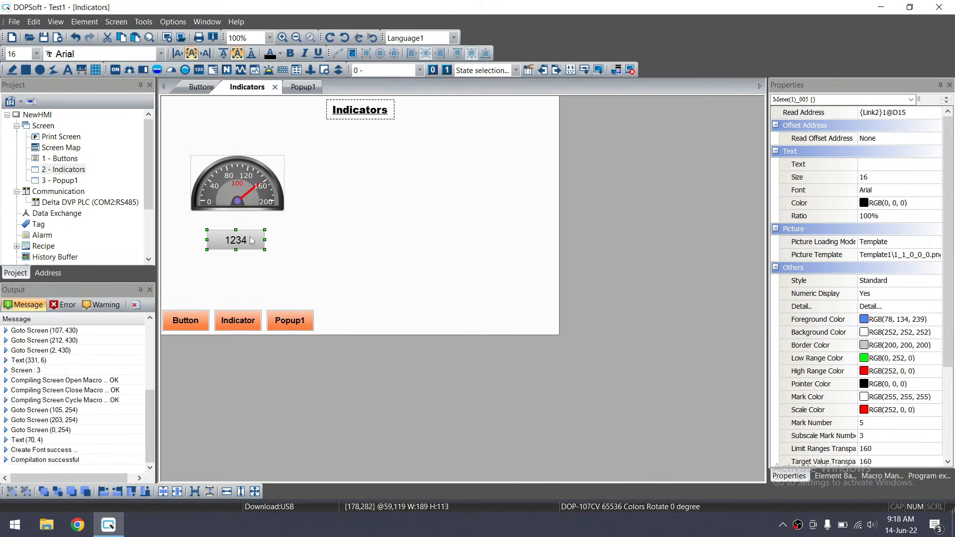
Move the gauge and numeric entry to the right side, entry just under the gauge
{"action": "left_click", "coordinate": [251, 242]}
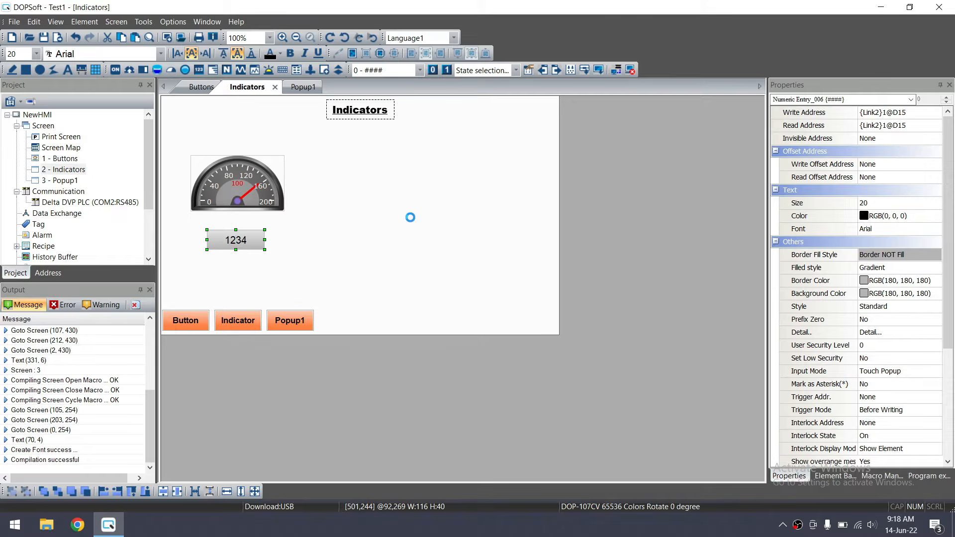
{"action": "left_click_drag", "start_coordinate": [314, 265], "coordinate": [173, 139]}
{"action": "left_click_drag", "start_coordinate": [234, 177], "coordinate": [490, 174]}
{"action": "left_click", "coordinate": [397, 192]}
{"action": "left_click", "coordinate": [490, 236]}
{"action": "left_click_drag", "start_coordinate": [488, 236], "coordinate": [492, 219]}
Give the numeric entry a cyan background colour
{"action": "double_click", "coordinate": [502, 221]}
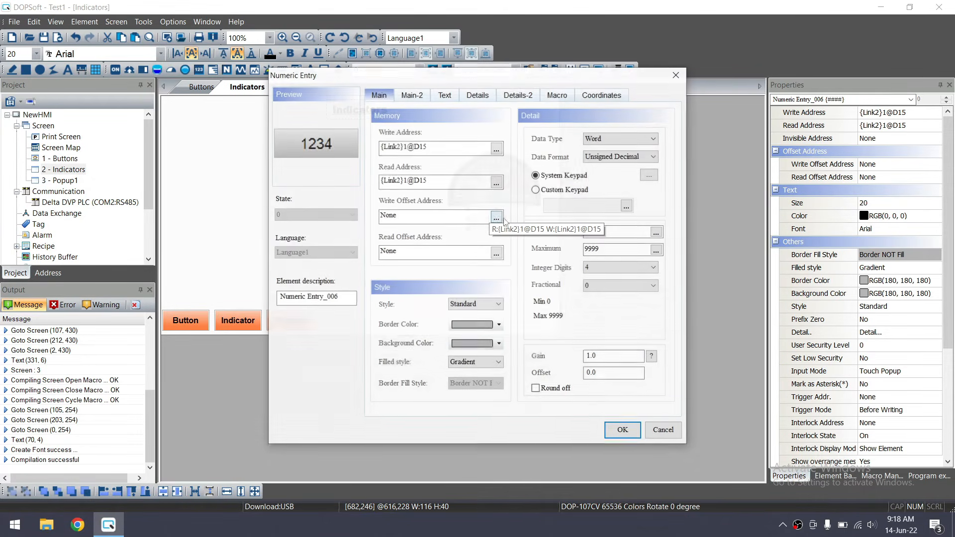
{"action": "left_click", "coordinate": [445, 95]}
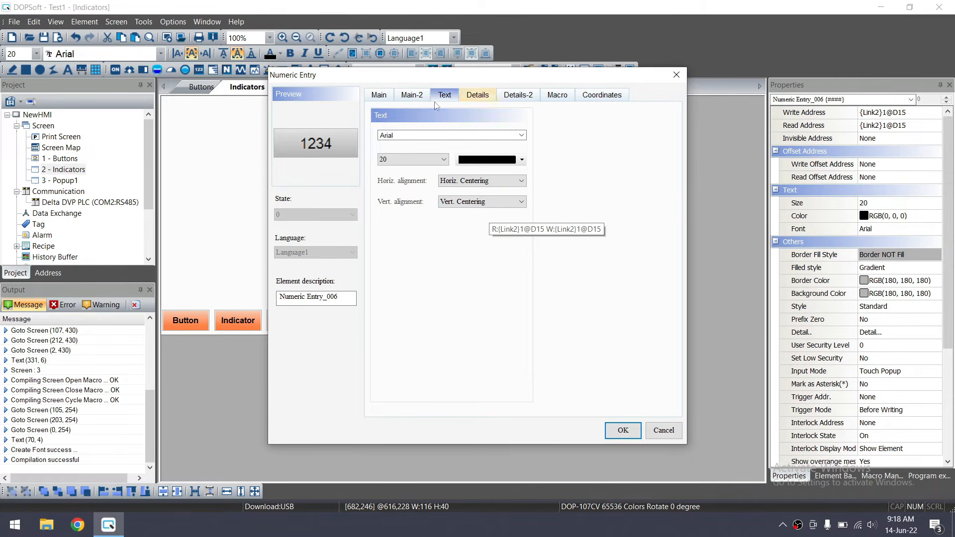
{"action": "left_click", "coordinate": [378, 95]}
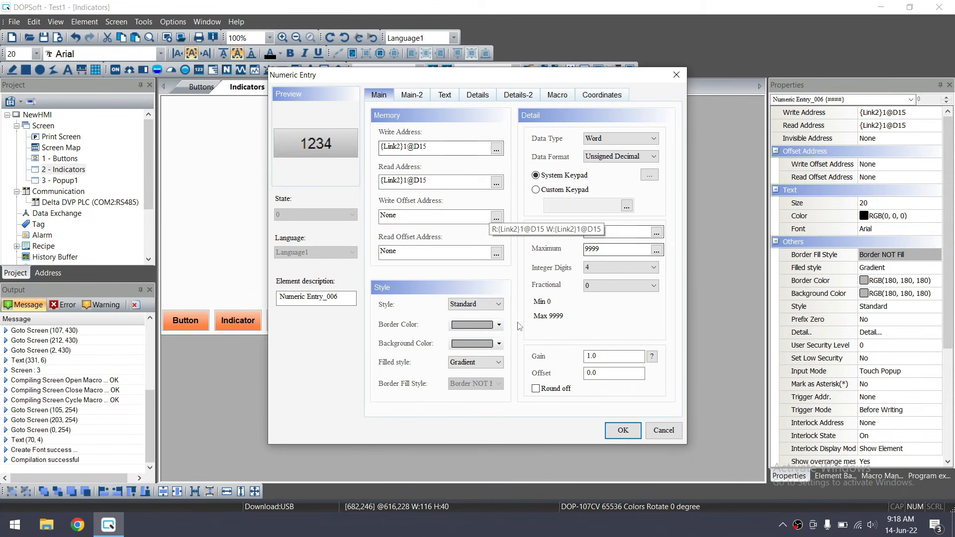
{"action": "left_click", "coordinate": [499, 344]}
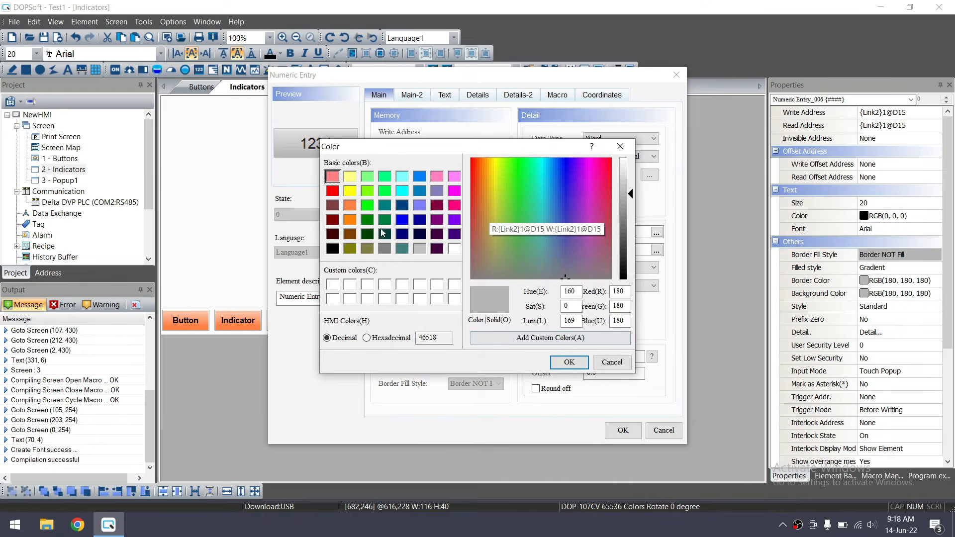
{"action": "left_click", "coordinate": [403, 190]}
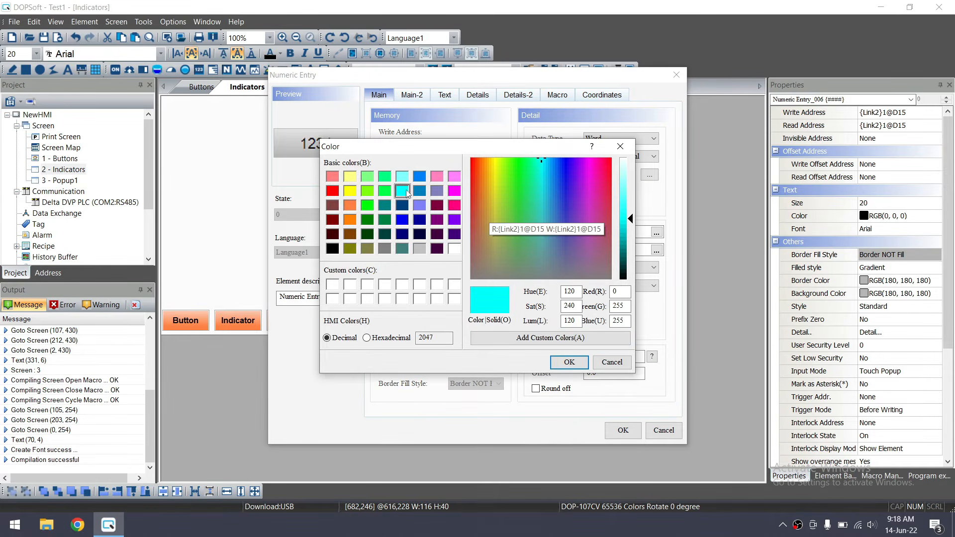
{"action": "left_click", "coordinate": [570, 362]}
{"action": "left_click", "coordinate": [623, 431]}
{"action": "left_click", "coordinate": [485, 295]}
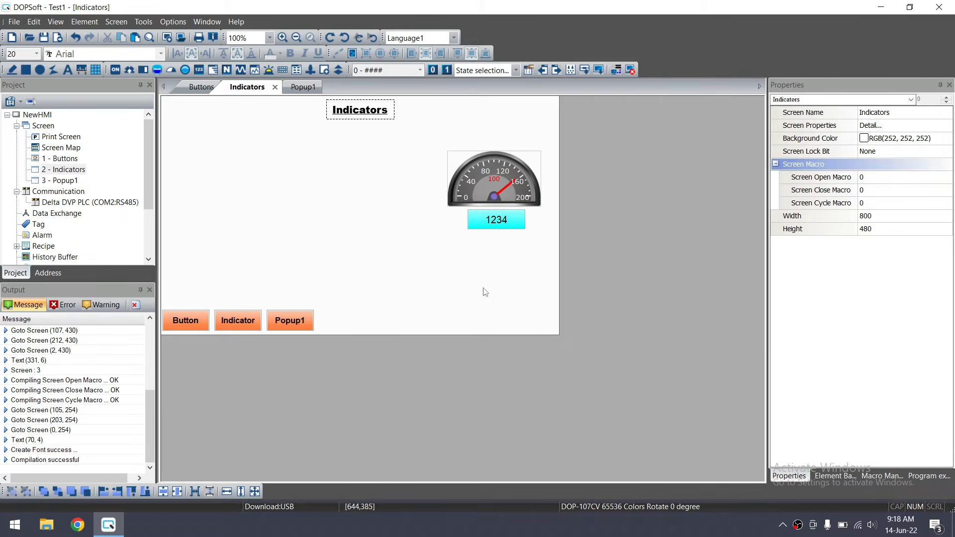
Draw a Multistate Indicator box to the left of the meter gauge
{"action": "left_click", "coordinate": [85, 22]}
{"action": "mouse_move", "coordinate": [134, 53]}
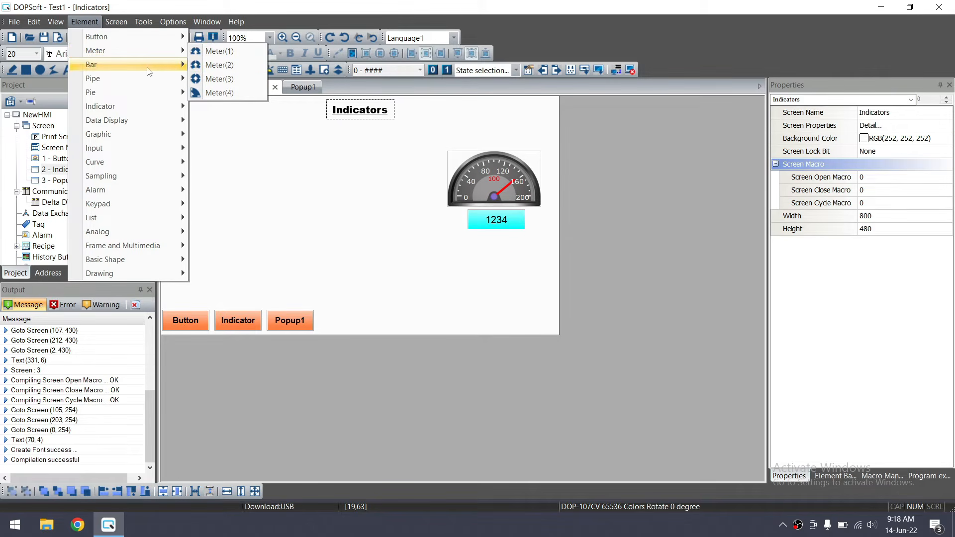
{"action": "mouse_move", "coordinate": [145, 72]}
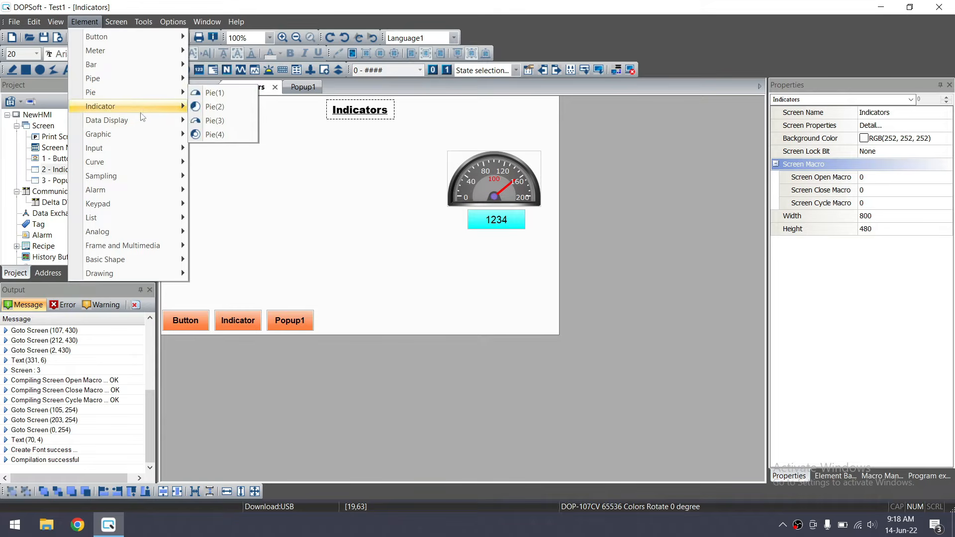
{"action": "mouse_move", "coordinate": [141, 112]}
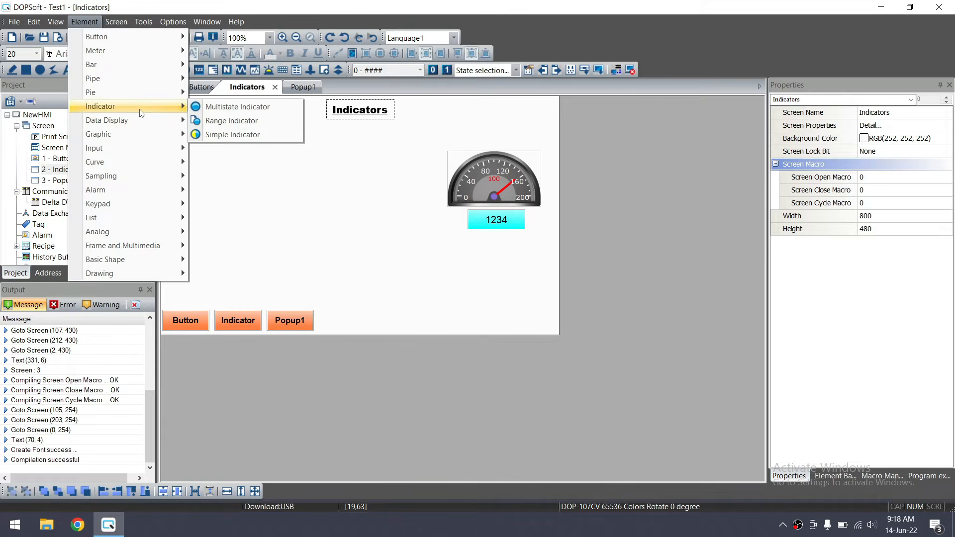
{"action": "left_click", "coordinate": [231, 107]}
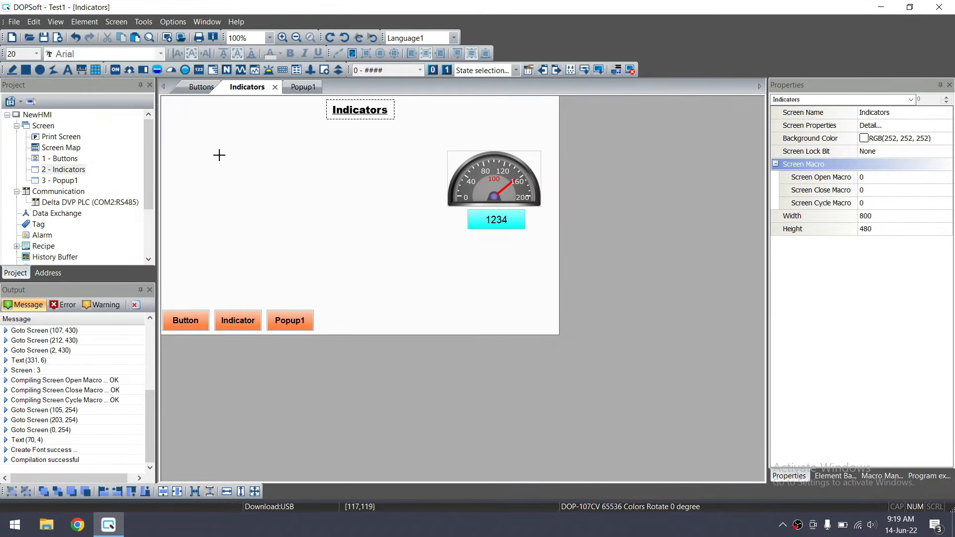
{"action": "left_click_drag", "start_coordinate": [201, 156], "coordinate": [300, 173]}
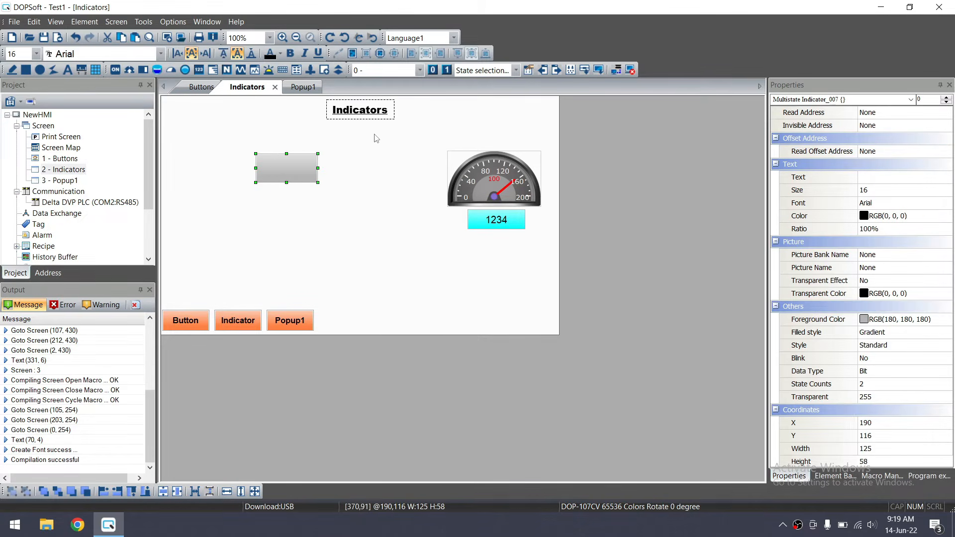
Duplicate the Indicators title and change the copy to a two-line 'Multistate Indicators' label
{"action": "left_click", "coordinate": [370, 114]}
{"action": "key", "text": "ctrl+c"}
{"action": "key", "text": "ctrl+v"}
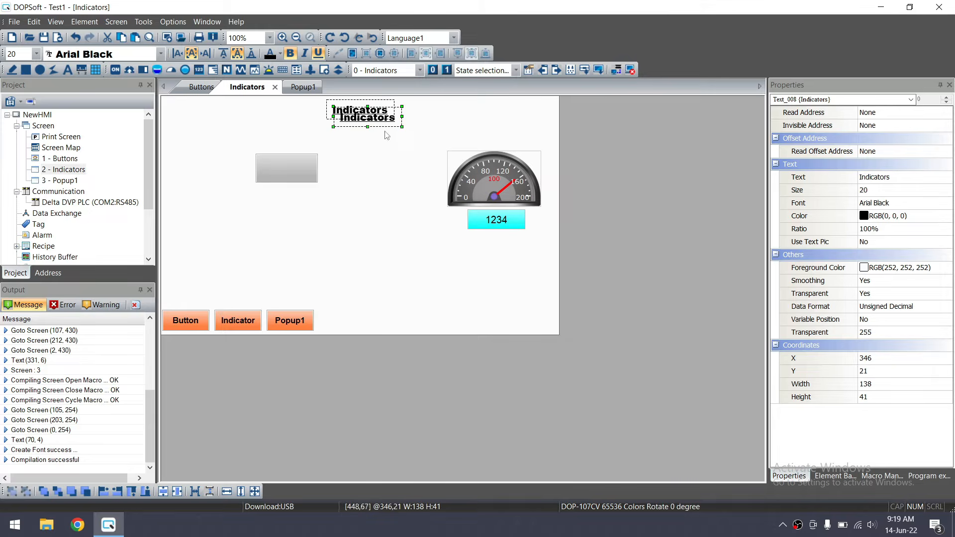
{"action": "left_click_drag", "start_coordinate": [376, 123], "coordinate": [214, 179]}
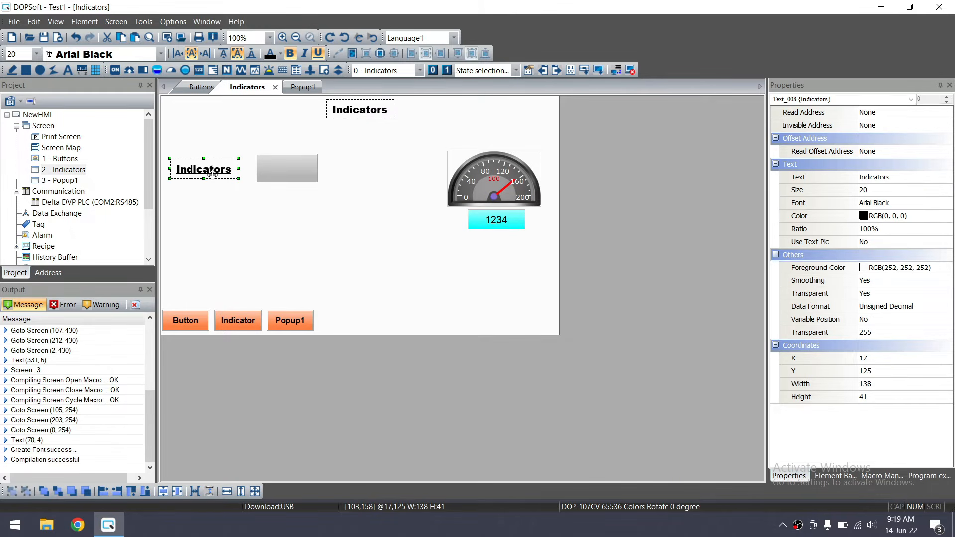
{"action": "double_click", "coordinate": [214, 179]}
{"action": "left_click", "coordinate": [445, 94]}
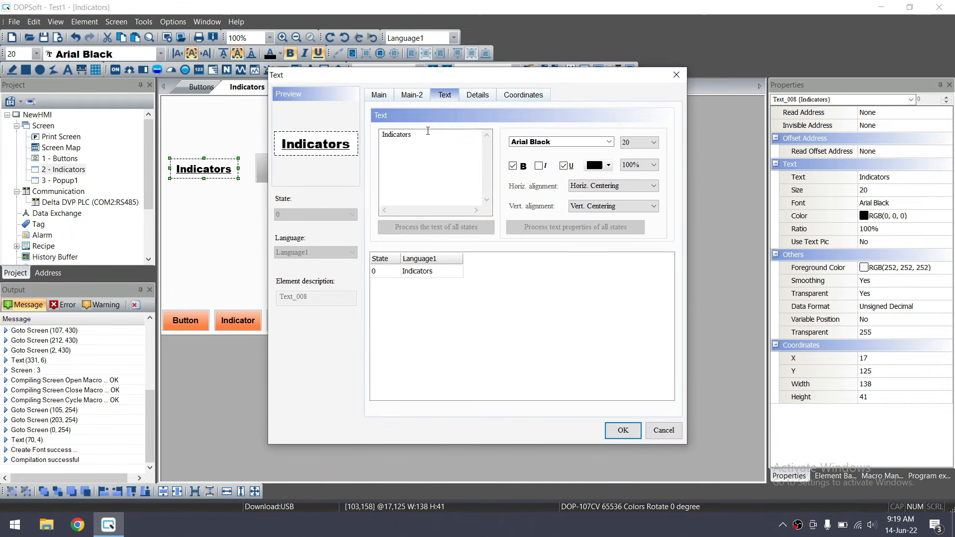
{"action": "left_click", "coordinate": [382, 136]}
{"action": "type", "text": "Multistate"}
{"action": "key", "text": "Return"}
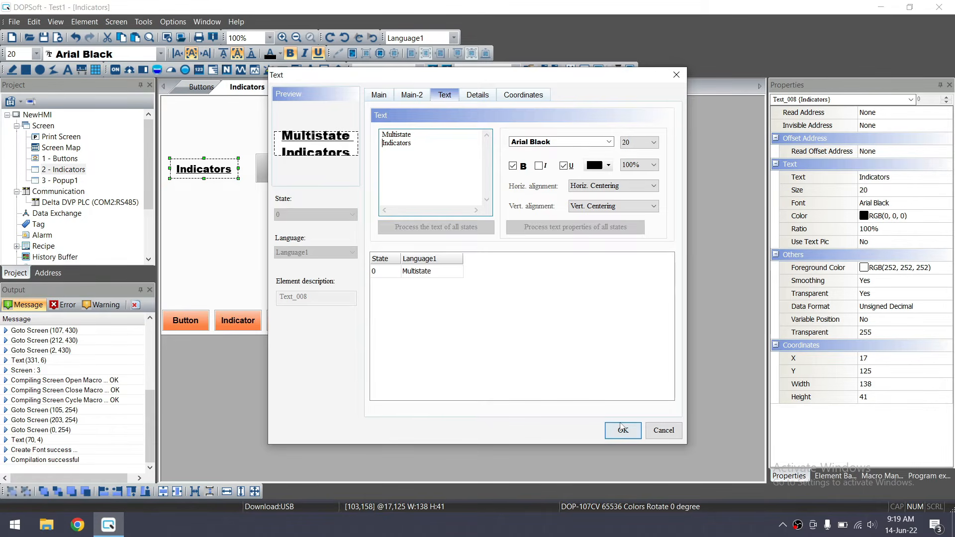
{"action": "left_click", "coordinate": [617, 429]}
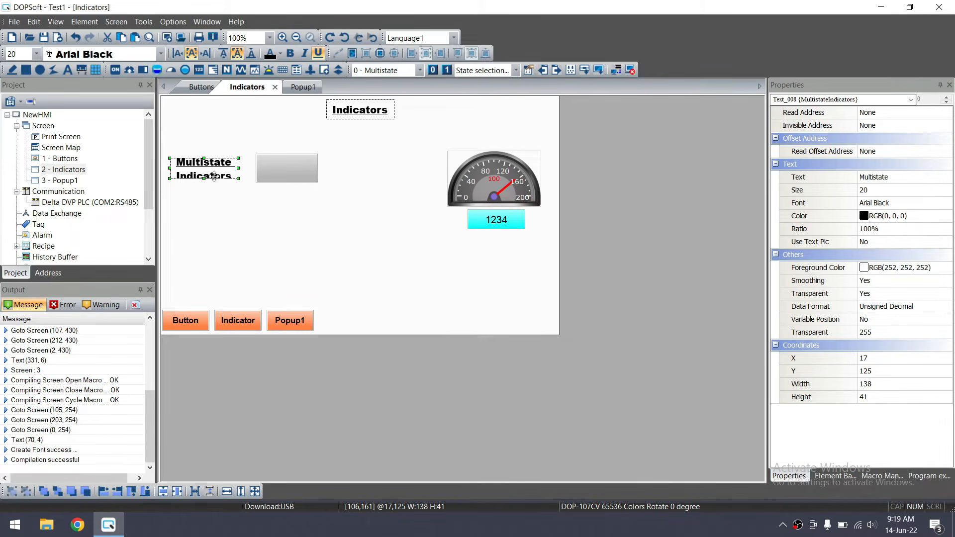
Format the label as 16-point Arial with the underline removed
{"action": "left_click", "coordinate": [36, 53]}
{"action": "left_click", "coordinate": [20, 106]}
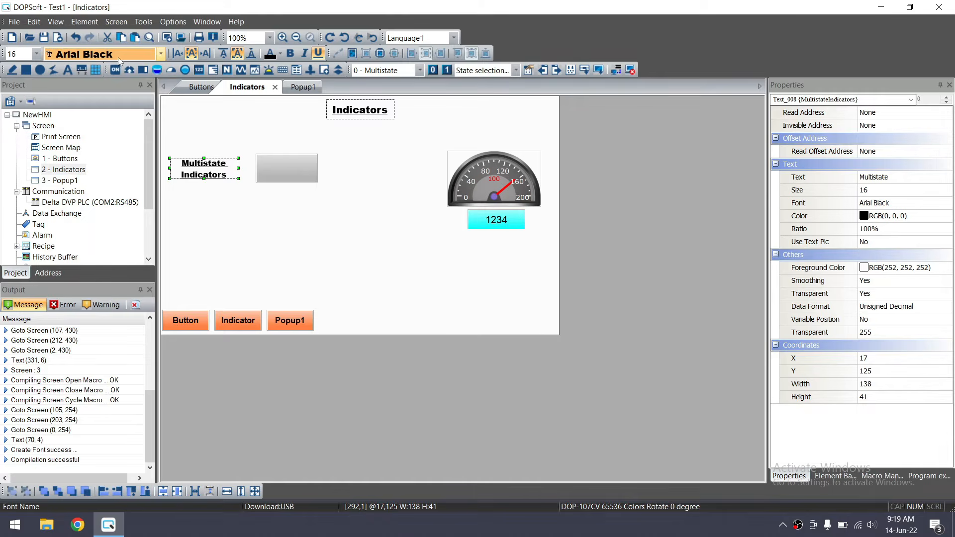
{"action": "left_click", "coordinate": [158, 53]}
{"action": "scroll", "coordinate": [124, 71], "scroll_direction": "up", "scroll_amount": 2}
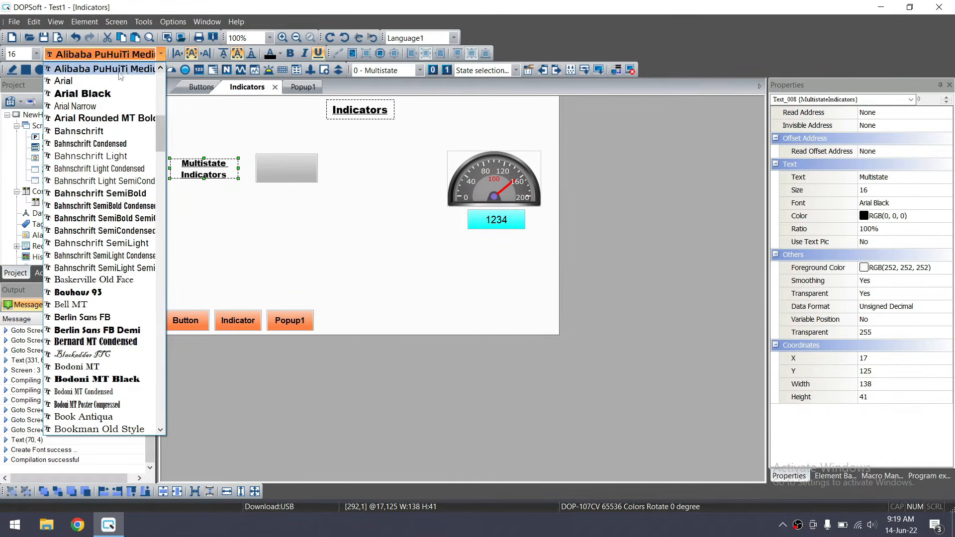
{"action": "left_click", "coordinate": [114, 81]}
{"action": "left_click", "coordinate": [203, 192]}
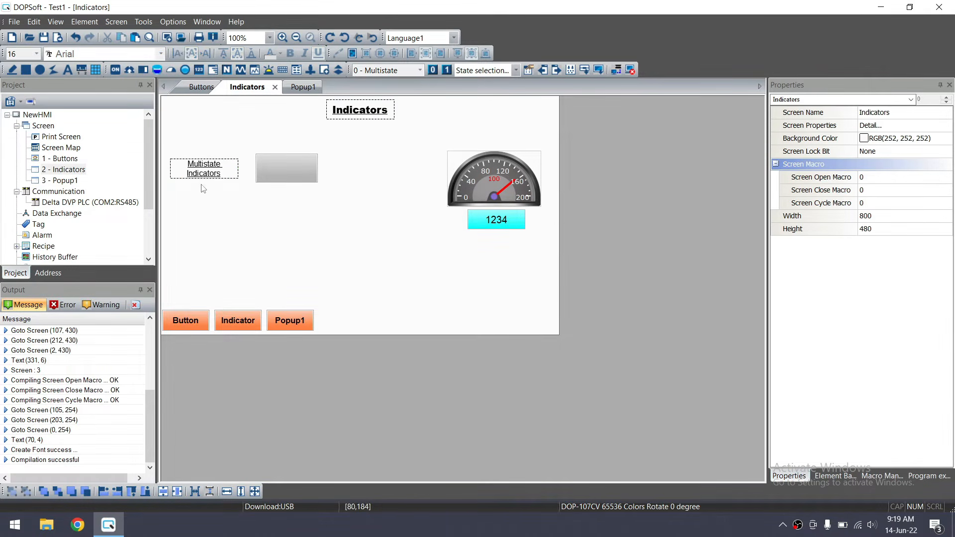
{"action": "left_click", "coordinate": [198, 165]}
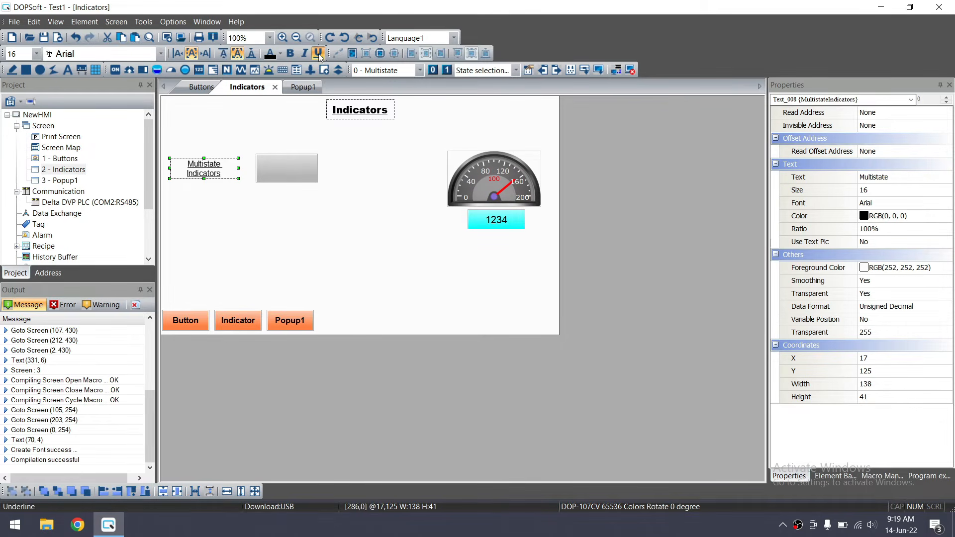
{"action": "left_click", "coordinate": [196, 202]}
{"action": "left_click", "coordinate": [205, 167]}
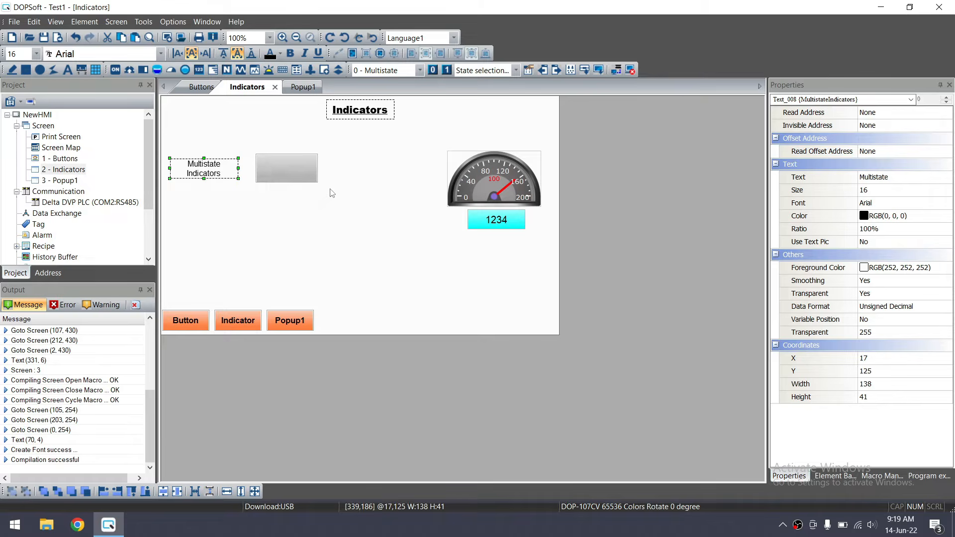
{"action": "left_click", "coordinate": [337, 196]}
Try setting the indicator's read address to D16, then dismiss the Illegal Input Value error
{"action": "double_click", "coordinate": [297, 169]}
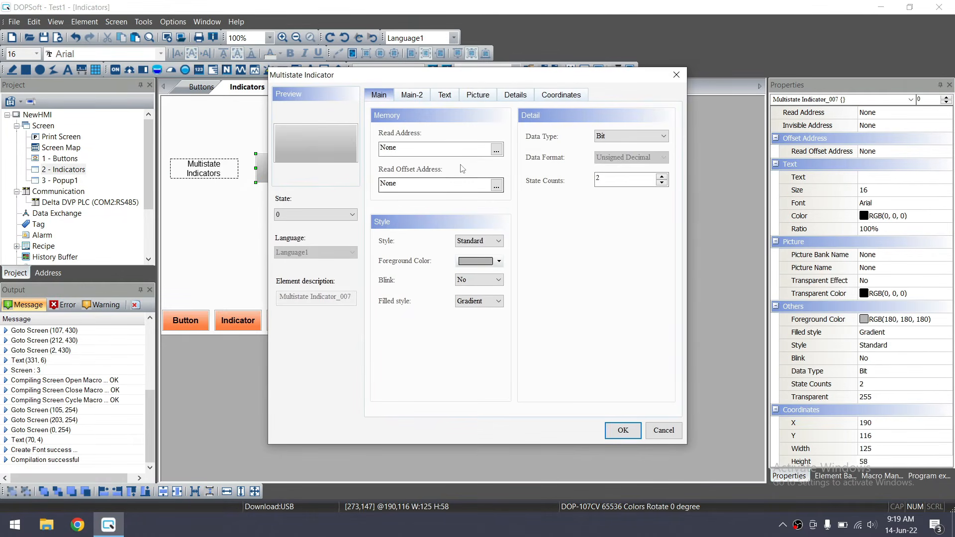
{"action": "left_click", "coordinate": [501, 151]}
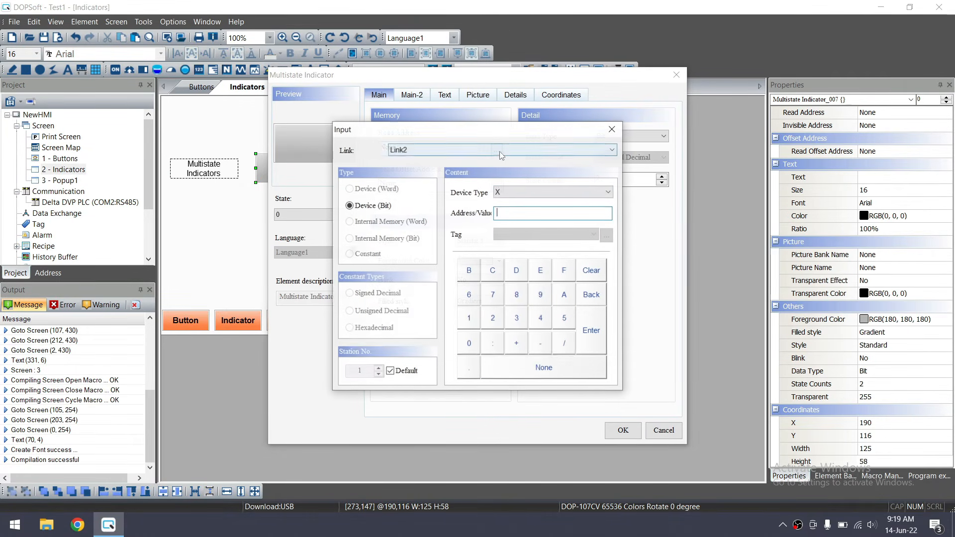
{"action": "left_click", "coordinate": [520, 194]}
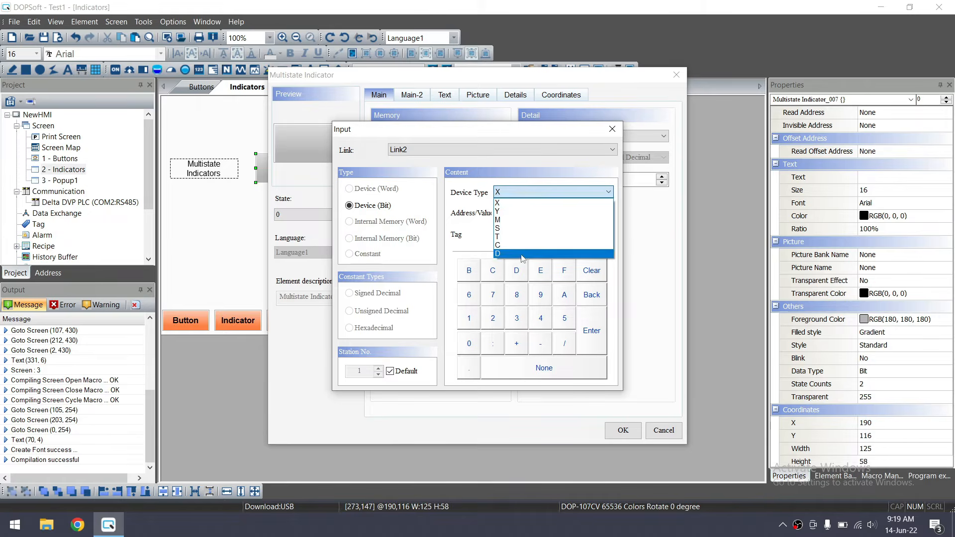
{"action": "left_click", "coordinate": [523, 254]}
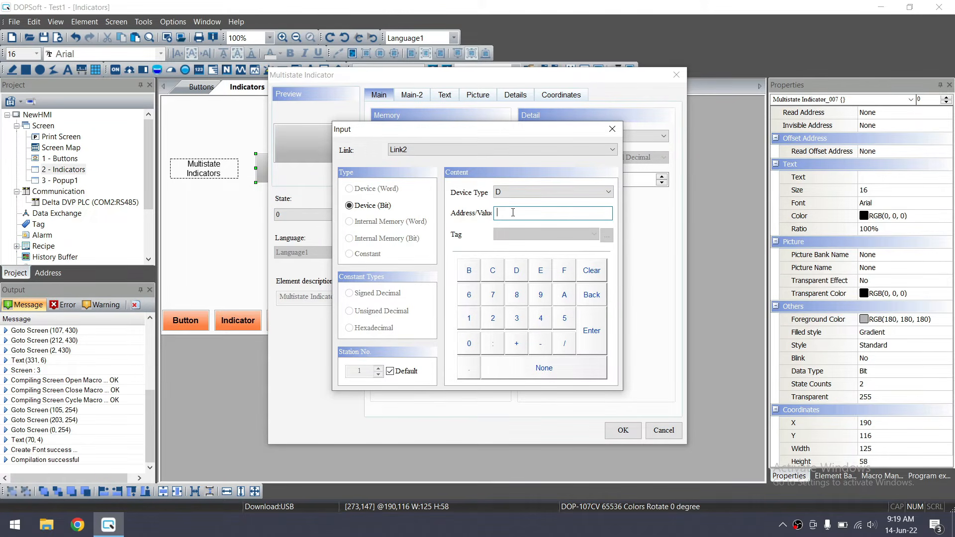
{"action": "type", "text": "16"}
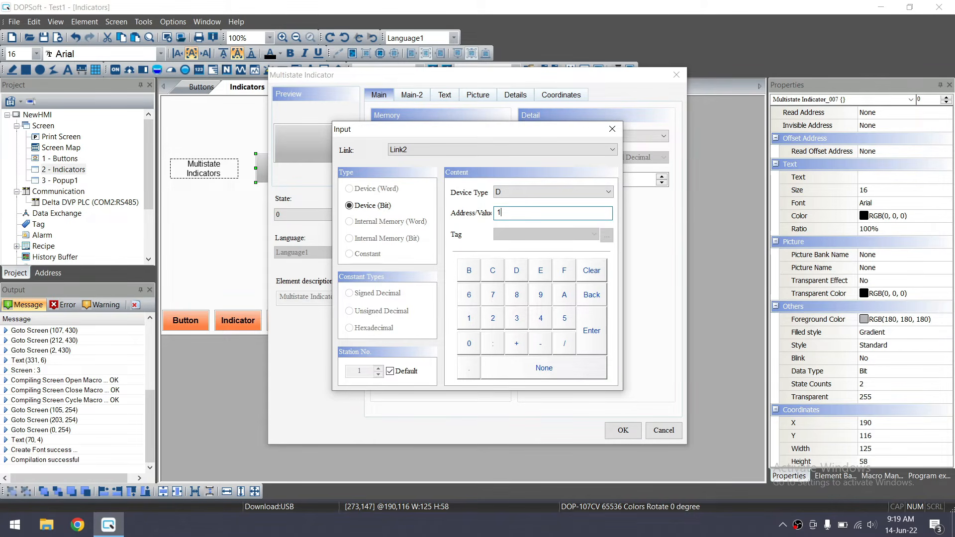
{"action": "left_click", "coordinate": [590, 331]}
{"action": "left_click", "coordinate": [503, 288]}
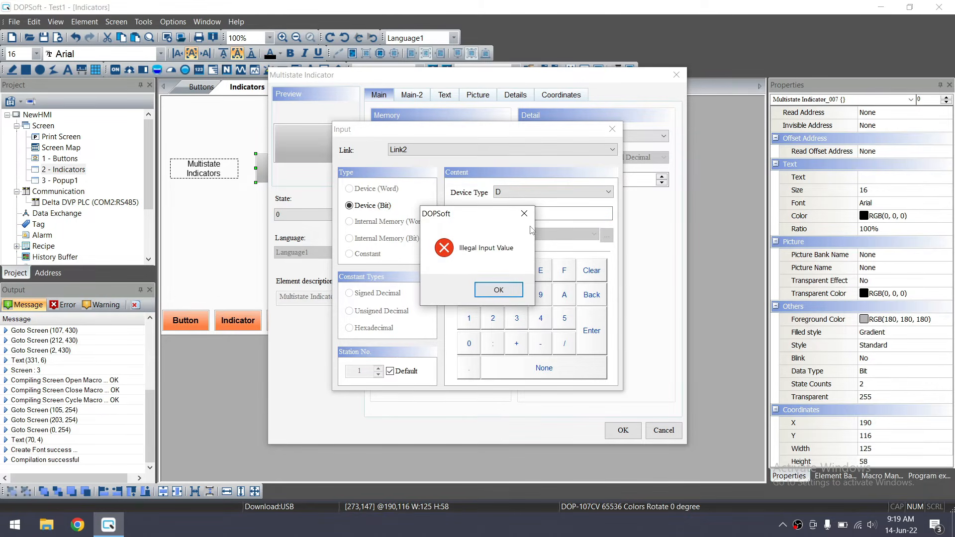
{"action": "key", "text": "Return"}
Retry the address, dismiss the error again, and cancel the address picker
{"action": "left_click", "coordinate": [523, 213]}
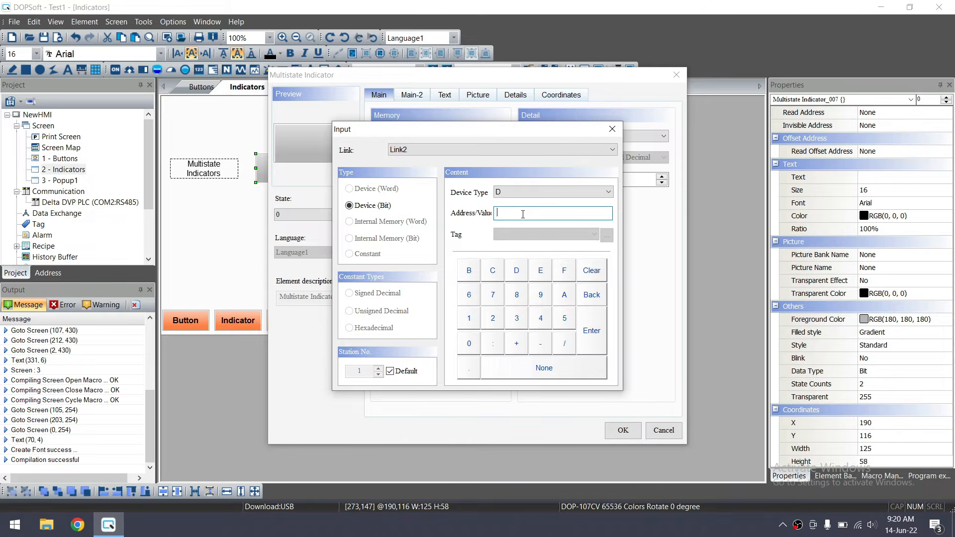
{"action": "left_click", "coordinate": [597, 331]}
{"action": "left_click", "coordinate": [499, 289]}
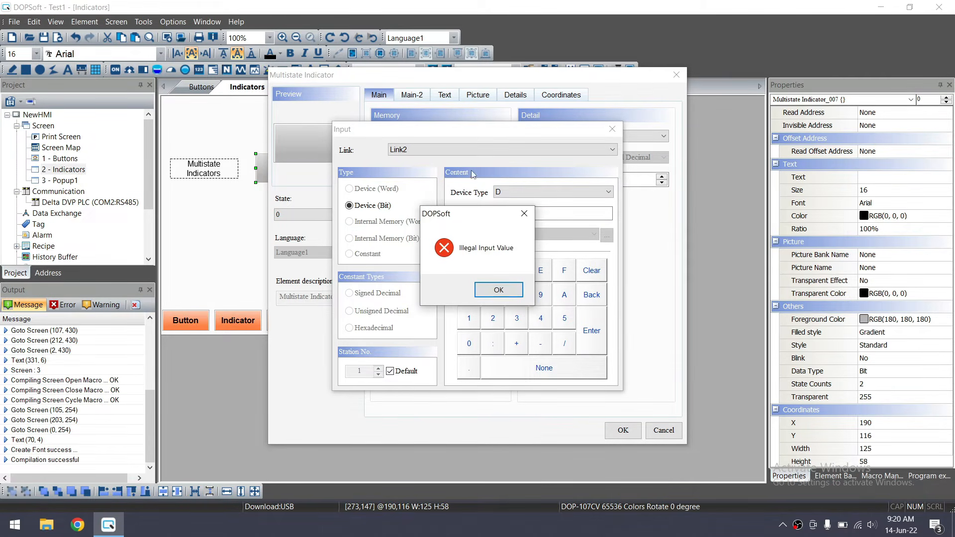
{"action": "left_click", "coordinate": [496, 293]}
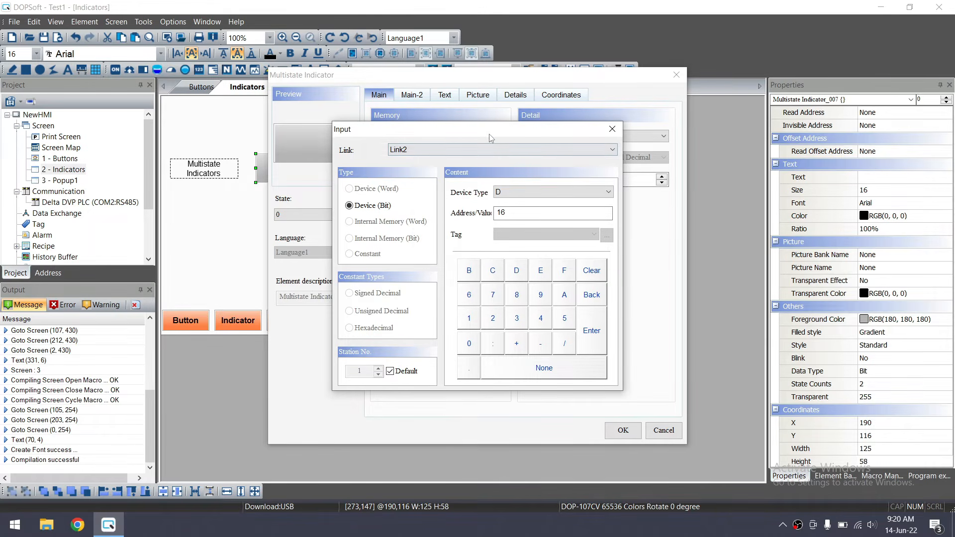
{"action": "left_click_drag", "start_coordinate": [488, 133], "coordinate": [476, 277]}
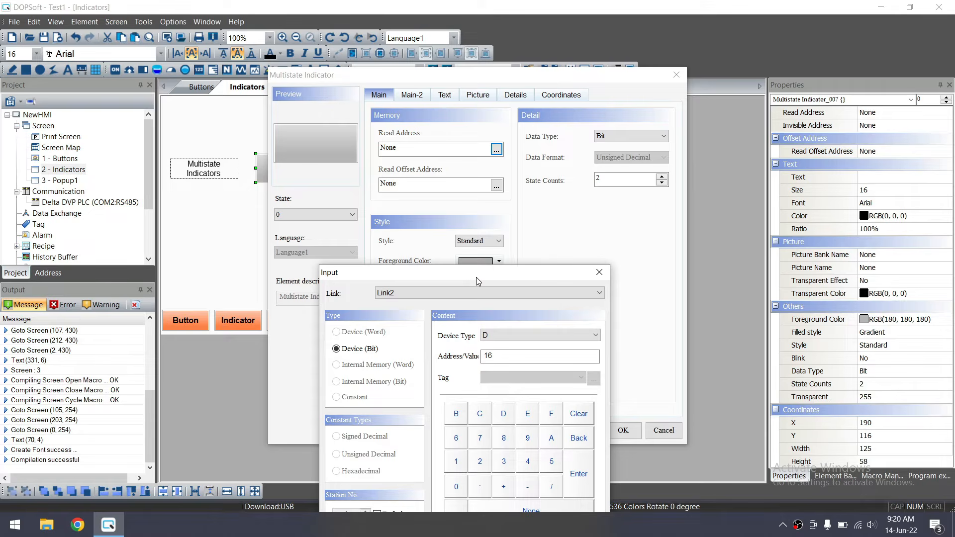
{"action": "left_click_drag", "start_coordinate": [476, 277], "coordinate": [426, 200]}
{"action": "key", "text": "Escape"}
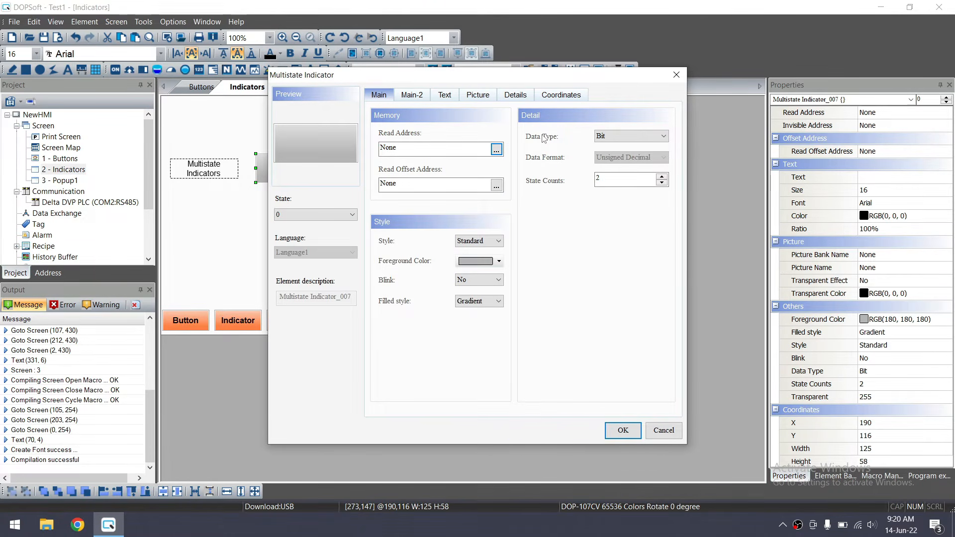
Set the read address to device type M, address 20
{"action": "left_click", "coordinate": [496, 149]}
{"action": "left_click", "coordinate": [503, 194]}
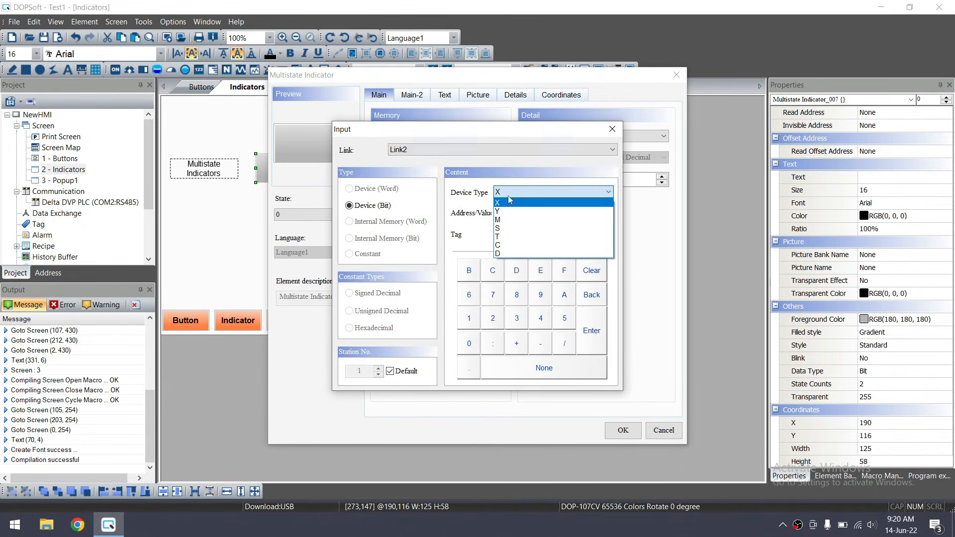
{"action": "left_click", "coordinate": [505, 220]}
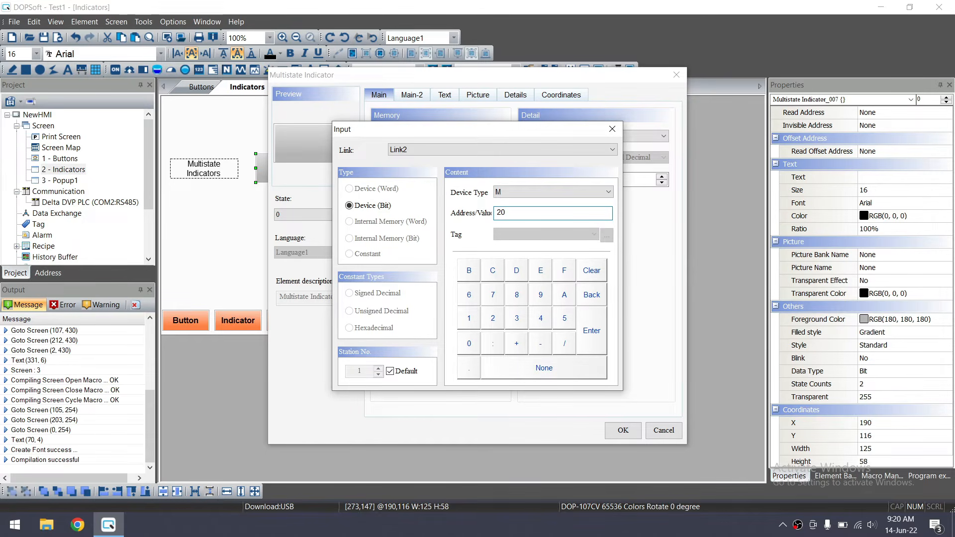
{"action": "left_click", "coordinate": [592, 330]}
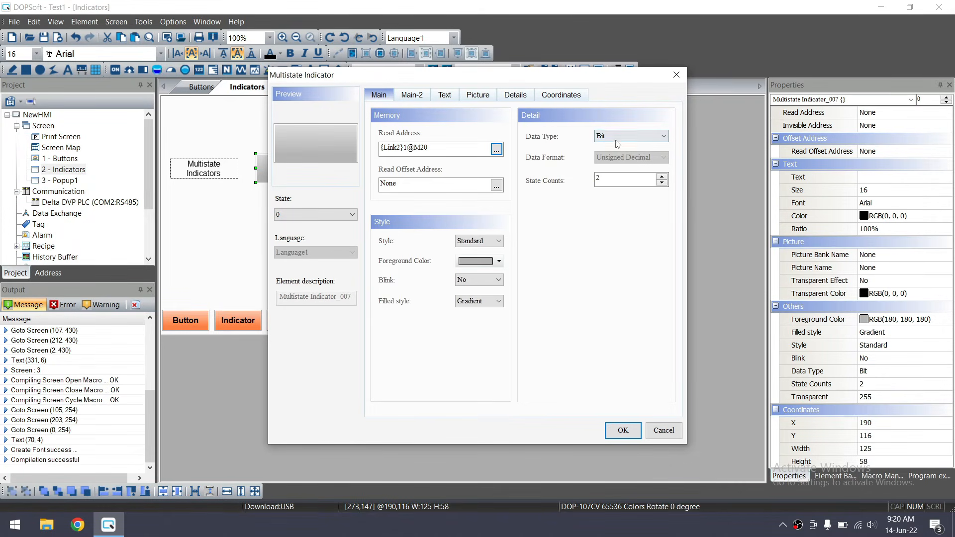
Keep 2 states and enter state texts 'Disable' for state 0 and 'Enable' for state 1
{"action": "left_click", "coordinate": [599, 181]}
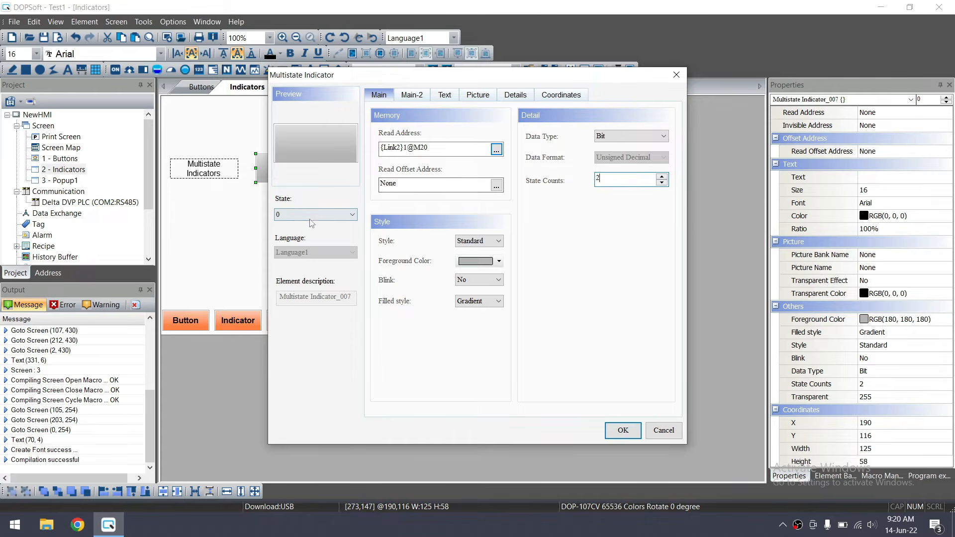
{"action": "left_click", "coordinate": [448, 97]}
{"action": "left_click", "coordinate": [441, 145]}
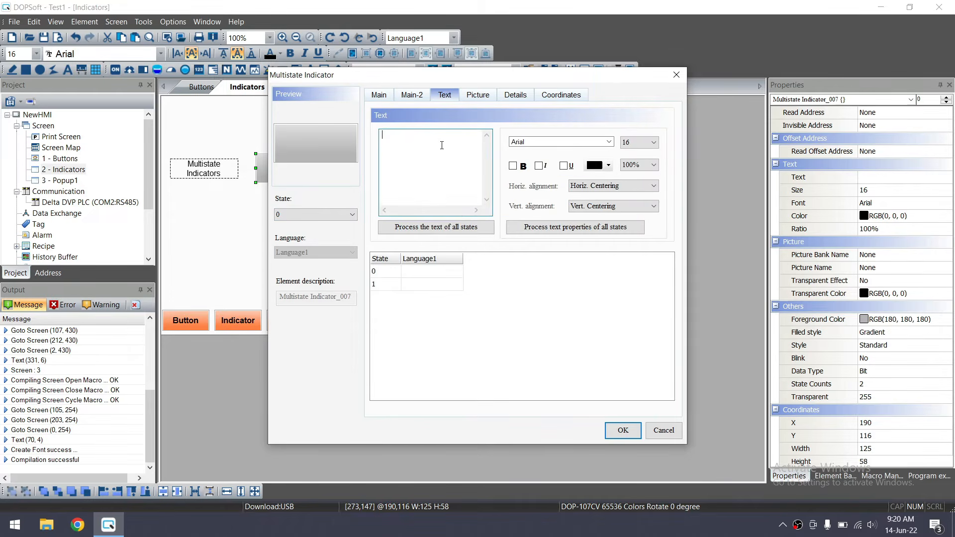
{"action": "type", "text": "Disable"}
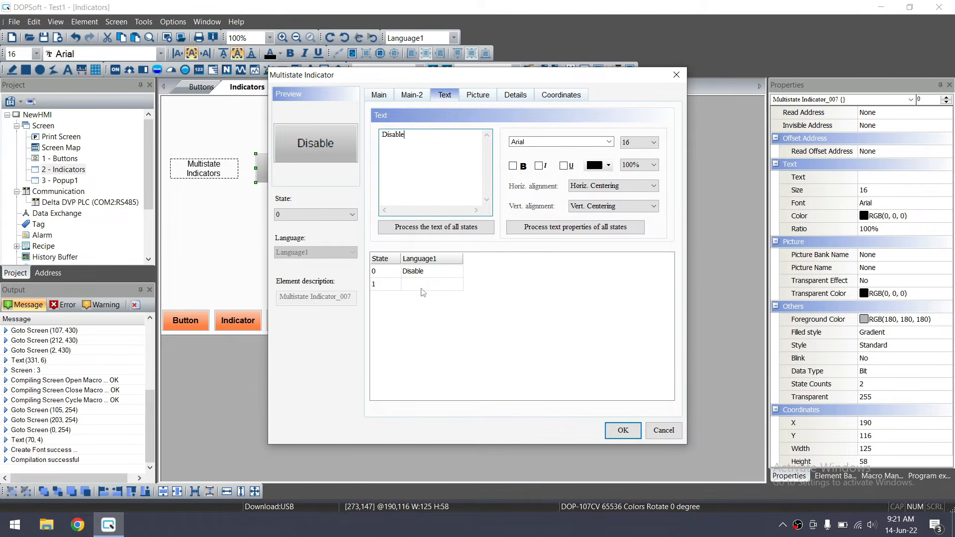
{"action": "left_click", "coordinate": [422, 284]}
{"action": "left_click", "coordinate": [406, 136]}
{"action": "type", "text": "Enable"}
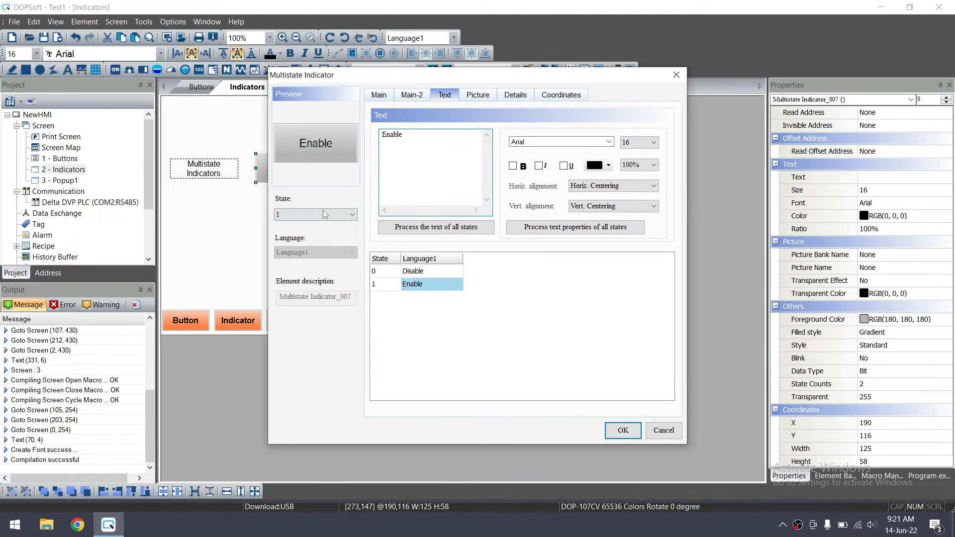
Make state 1's foreground bright green, preview both states, and apply the settings
{"action": "left_click", "coordinate": [379, 95]}
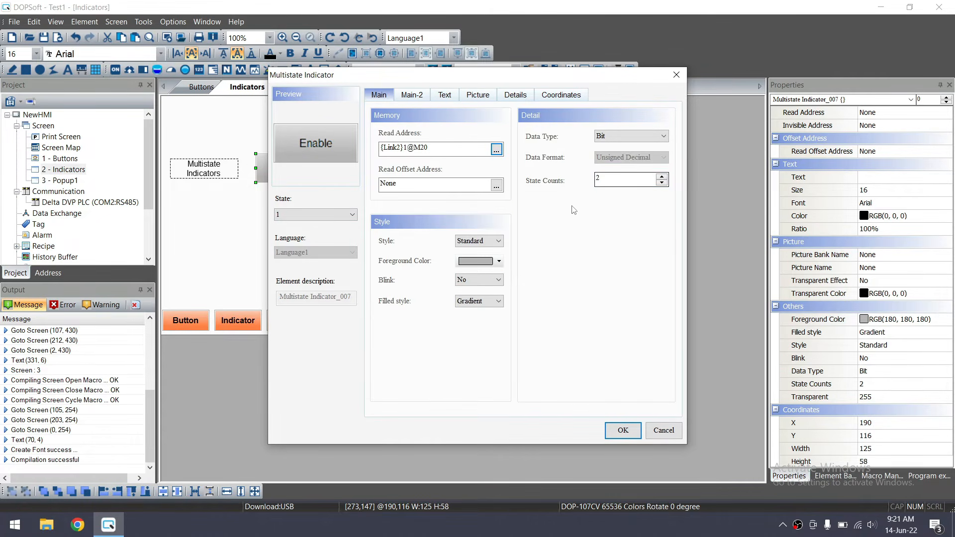
{"action": "left_click", "coordinate": [498, 261]}
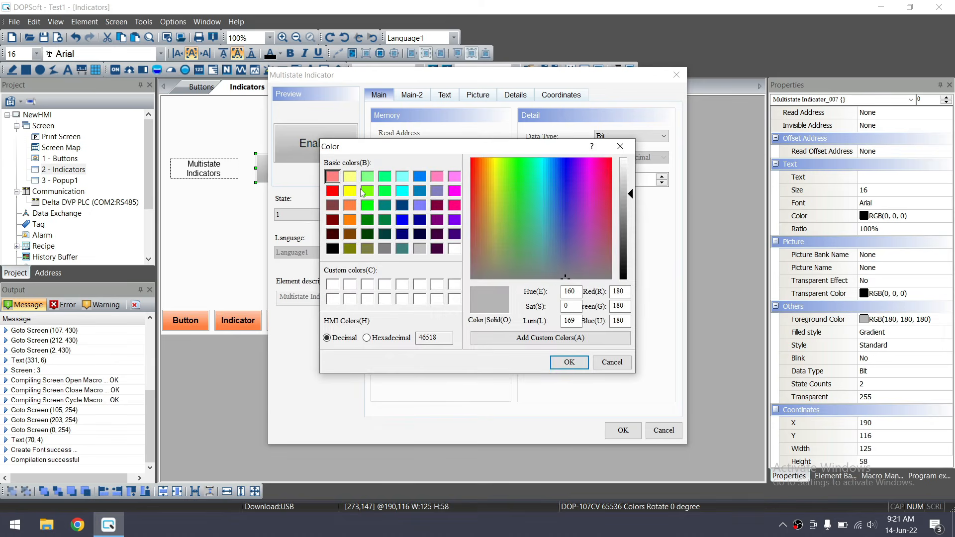
{"action": "left_click", "coordinate": [368, 205]}
{"action": "left_click", "coordinate": [582, 363]}
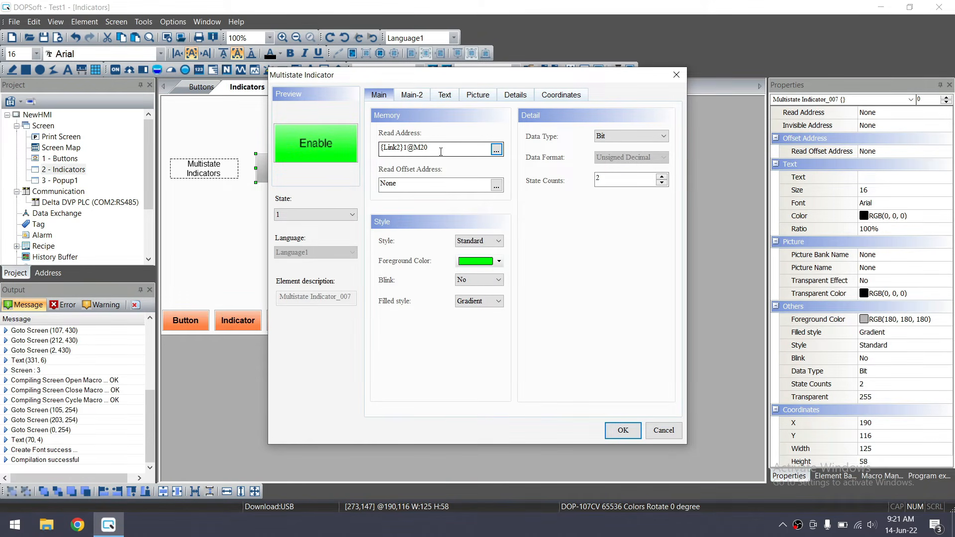
{"action": "left_click", "coordinate": [328, 216]}
{"action": "left_click", "coordinate": [321, 226]}
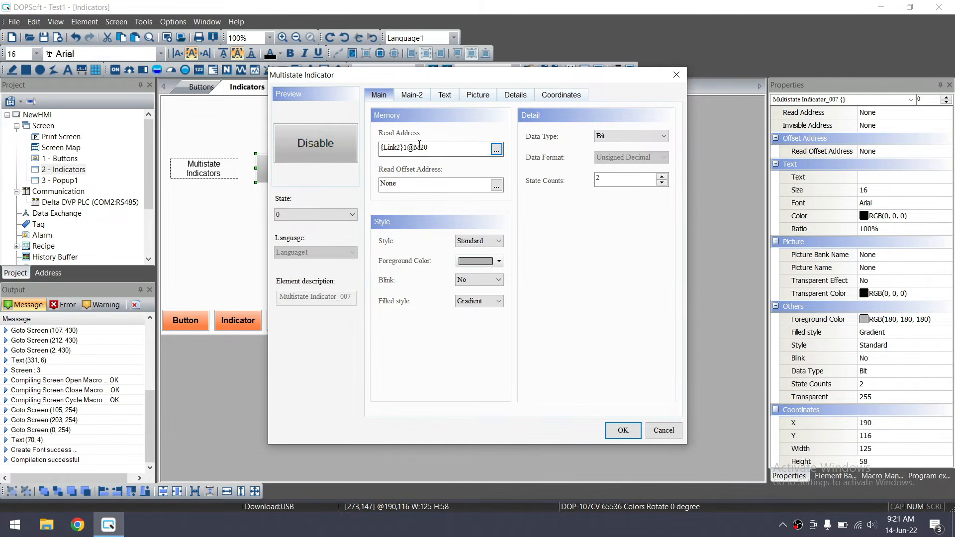
{"action": "left_click", "coordinate": [319, 214]}
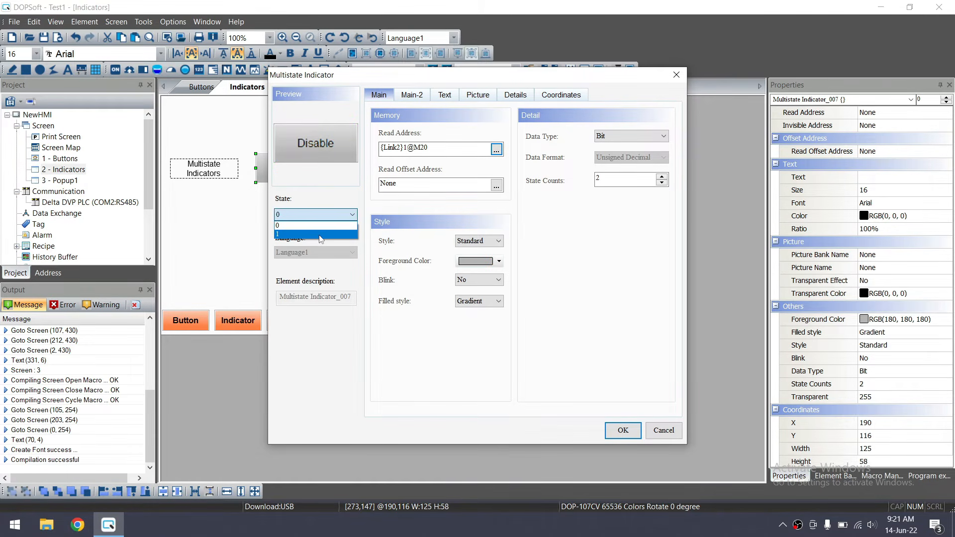
{"action": "left_click", "coordinate": [319, 234]}
{"action": "left_click", "coordinate": [622, 430]}
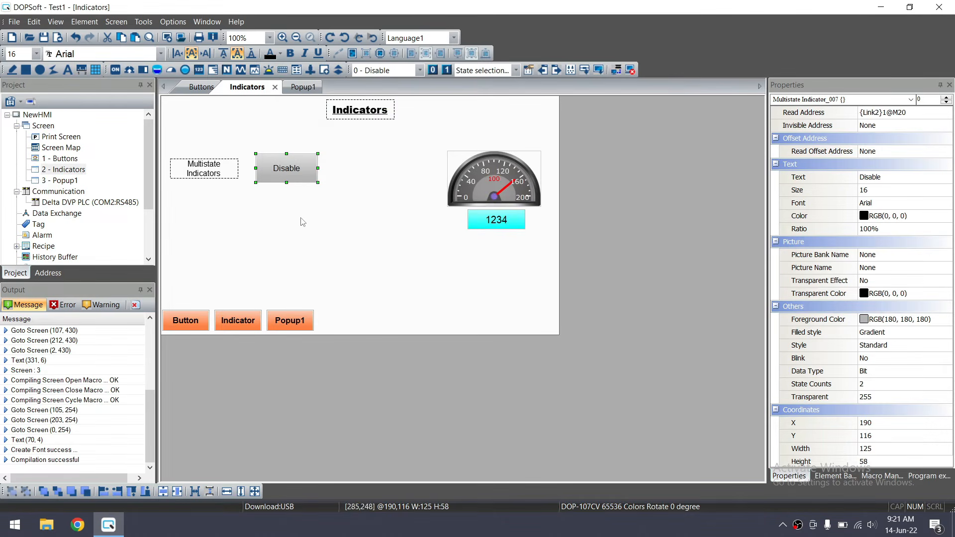
Shrink the Disable indicator to 97 by 37 and draw a Maintained button beside it
{"action": "left_click_drag", "start_coordinate": [316, 183], "coordinate": [280, 166]}
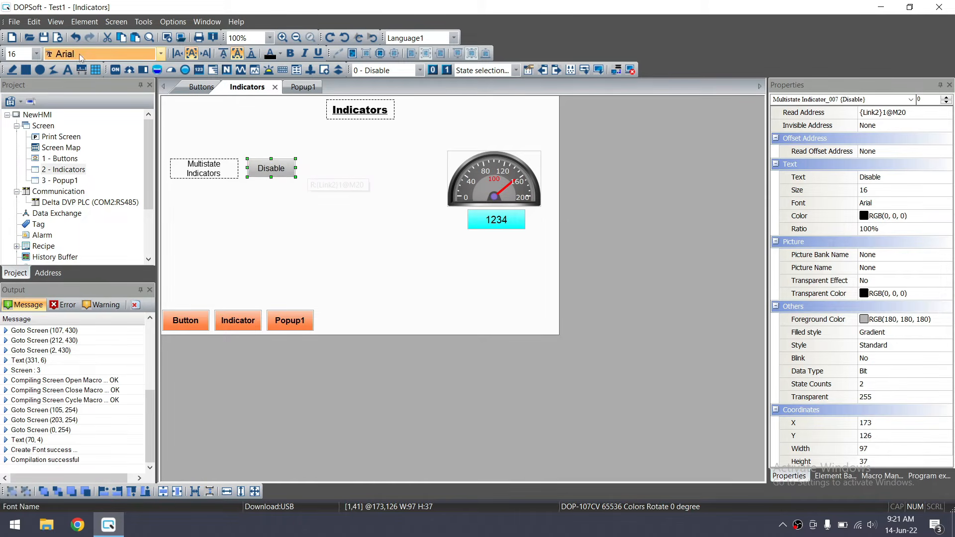
{"action": "left_click", "coordinate": [85, 22]}
{"action": "mouse_move", "coordinate": [150, 36]}
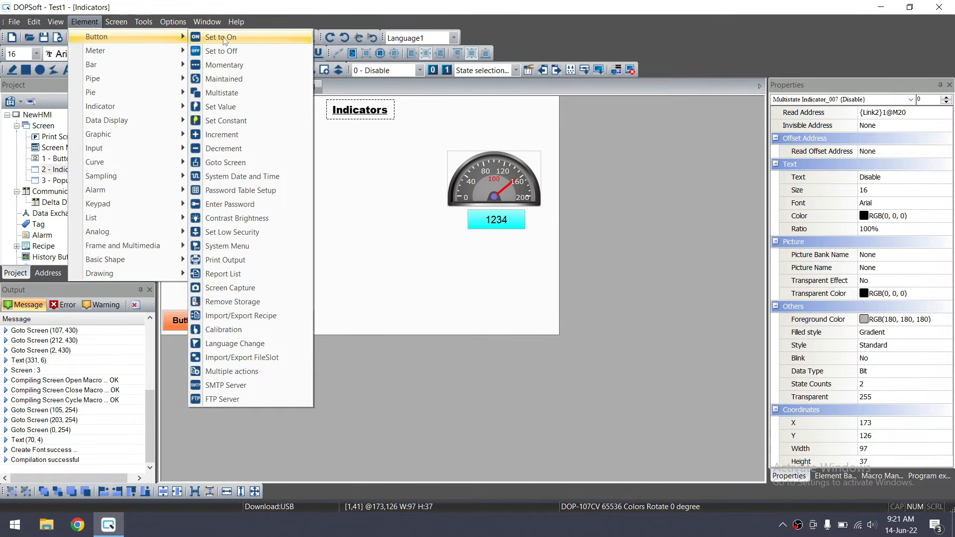
{"action": "left_click", "coordinate": [225, 68]}
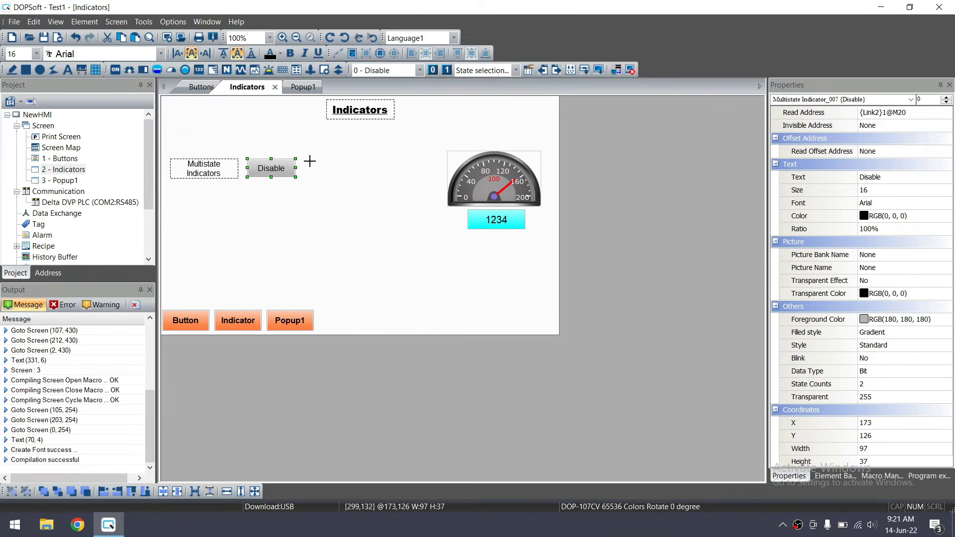
{"action": "mouse_move", "coordinate": [309, 159]}
{"action": "left_mouse_down"}
{"action": "mouse_move", "coordinate": [334, 181]}
{"action": "mouse_move", "coordinate": [319, 169]}
{"action": "left_mouse_up"}
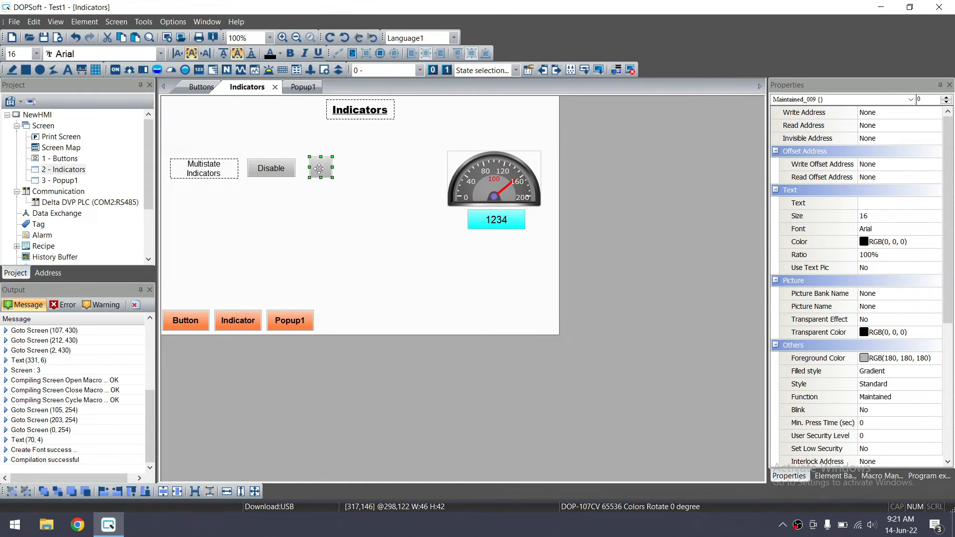
Set the button's write and read addresses both to M20
{"action": "double_click", "coordinate": [319, 168]}
{"action": "left_click", "coordinate": [496, 151]}
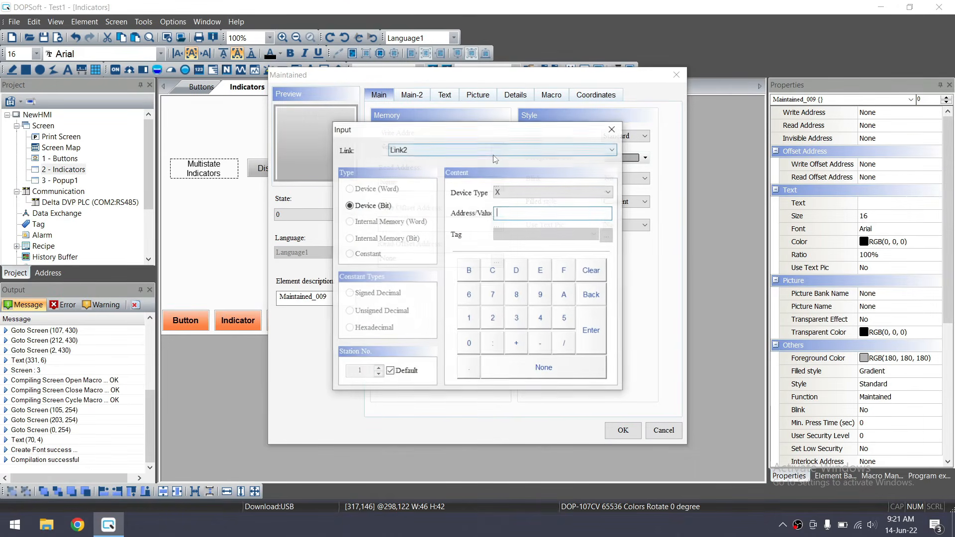
{"action": "left_click", "coordinate": [500, 193]}
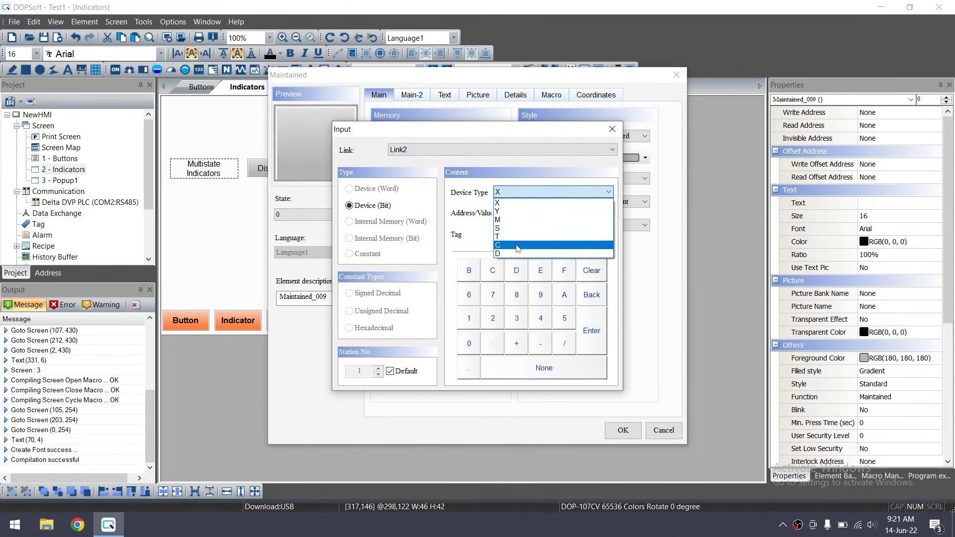
{"action": "left_click", "coordinate": [510, 221]}
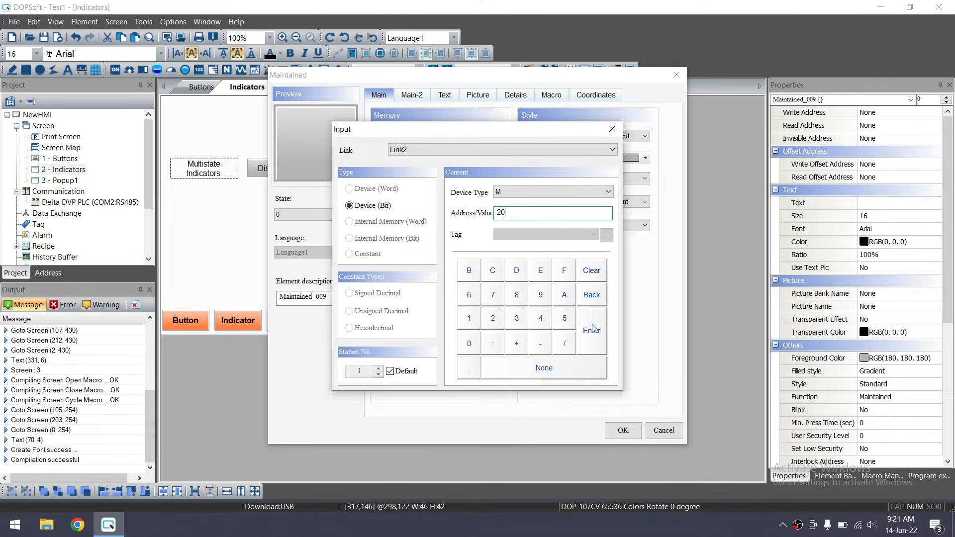
{"action": "left_click", "coordinate": [592, 329]}
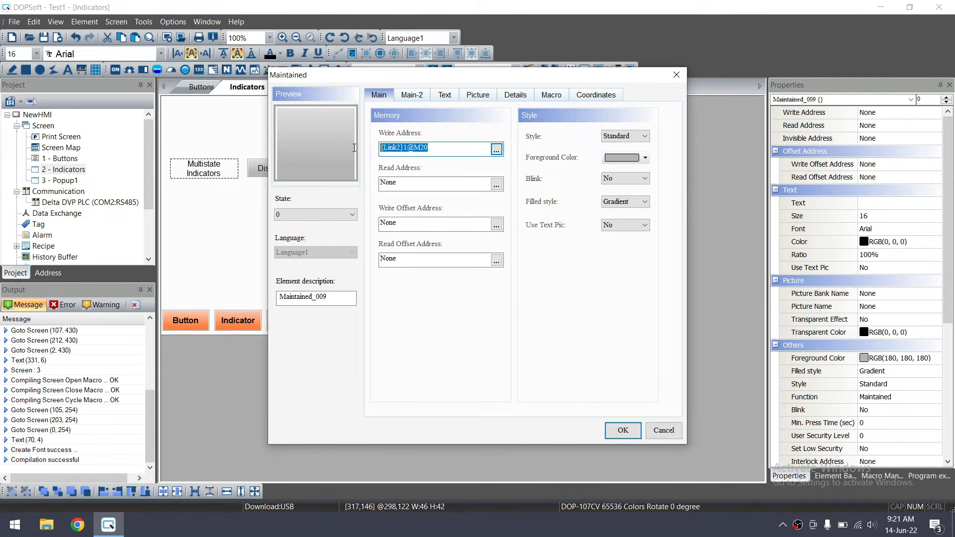
{"action": "left_click_drag", "start_coordinate": [399, 183], "coordinate": [352, 172]}
{"action": "type", "text": "{Link2}1@M20"}
{"action": "left_click", "coordinate": [615, 430]}
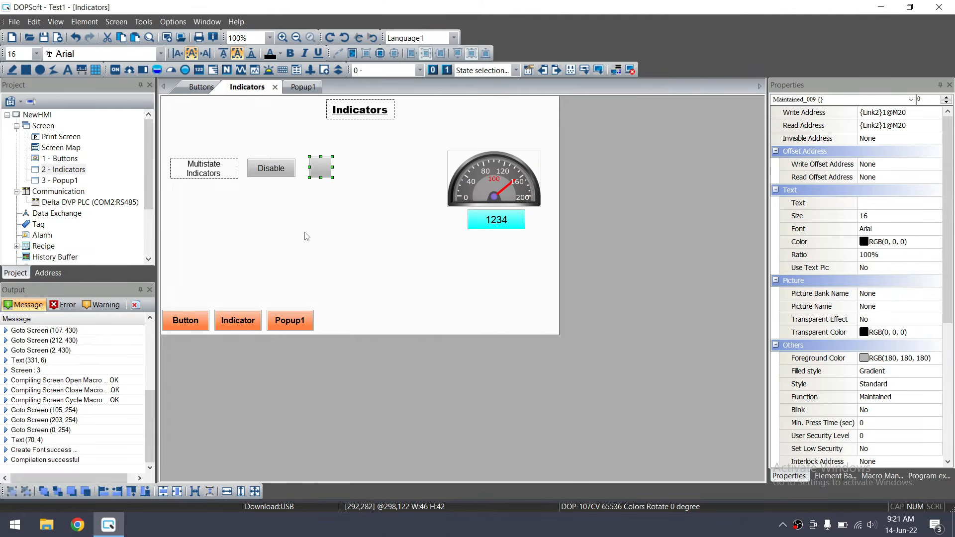
{"action": "double_click", "coordinate": [271, 169]}
{"action": "key", "text": "Escape"}
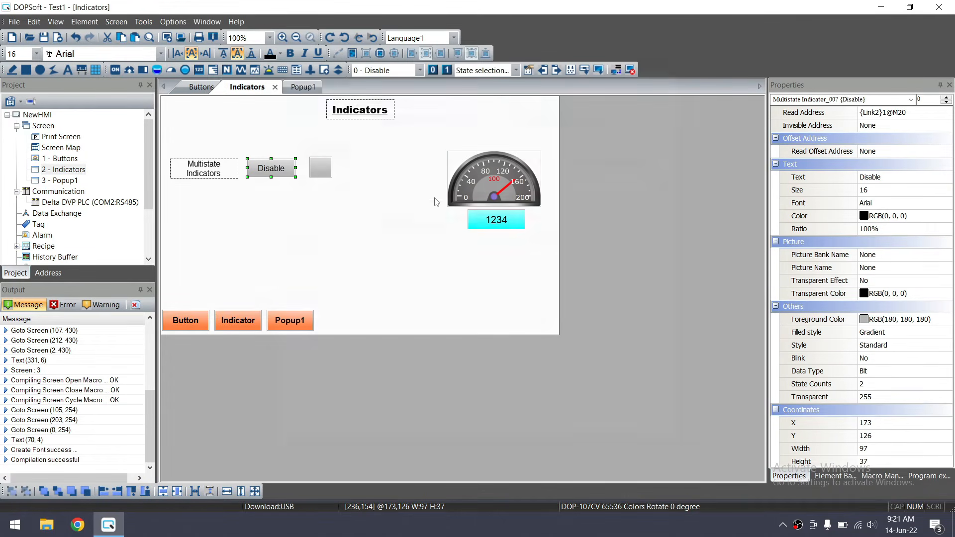
Give the button's state 1 a green foreground colour
{"action": "double_click", "coordinate": [319, 170]}
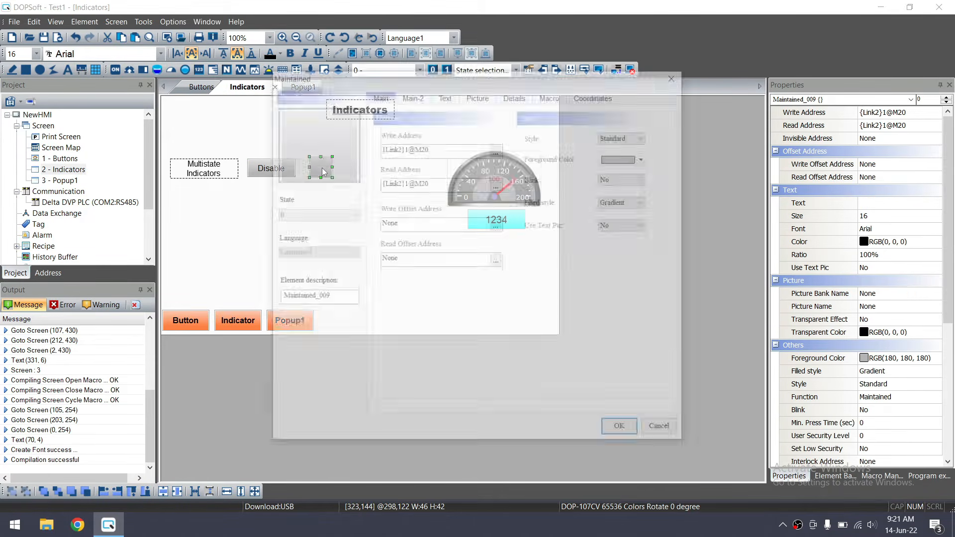
{"action": "left_click", "coordinate": [351, 215]}
{"action": "left_click", "coordinate": [318, 231]}
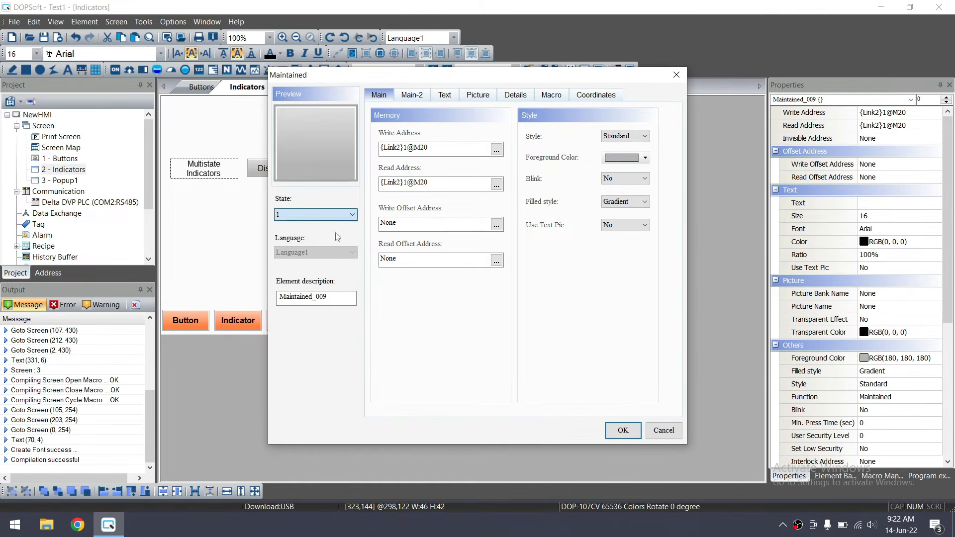
{"action": "left_click", "coordinate": [638, 158]}
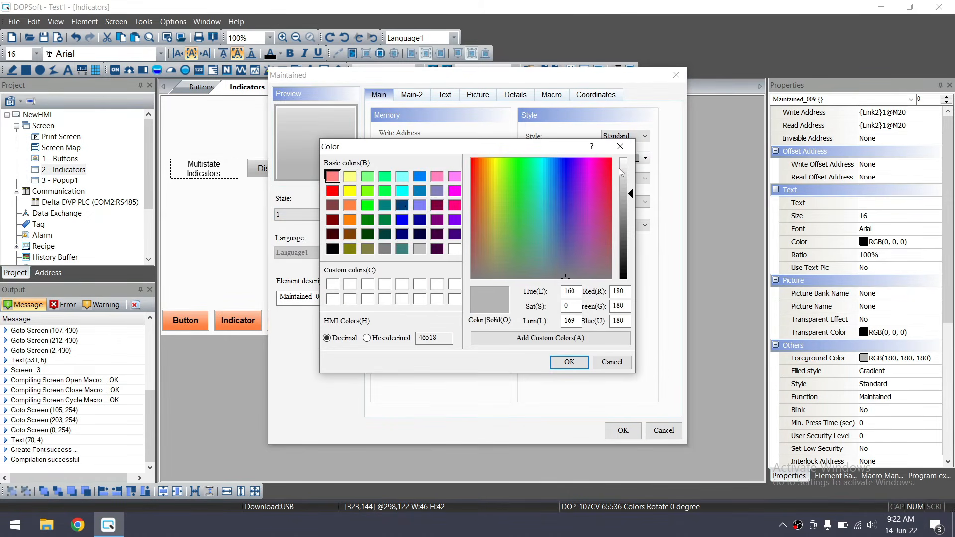
{"action": "left_click", "coordinate": [367, 205]}
{"action": "left_click", "coordinate": [569, 362]}
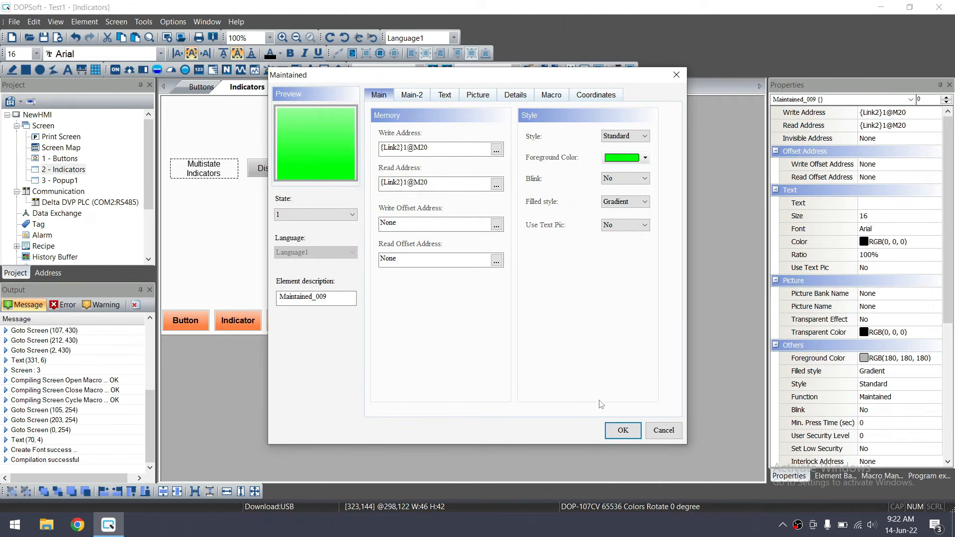
{"action": "left_click", "coordinate": [621, 431]}
Label both button states 'M20' and apply the settings
{"action": "double_click", "coordinate": [317, 168]}
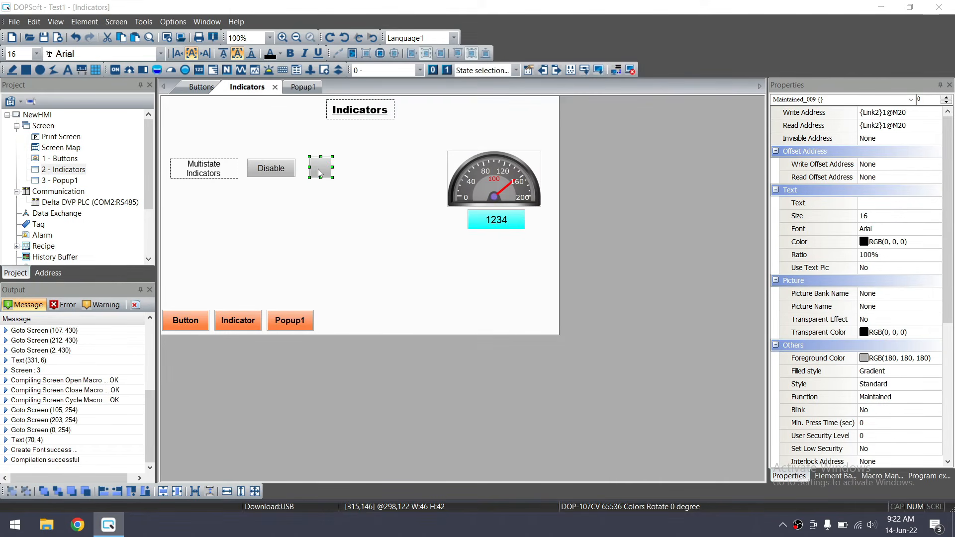
{"action": "left_click", "coordinate": [445, 95]}
{"action": "left_click", "coordinate": [421, 143]}
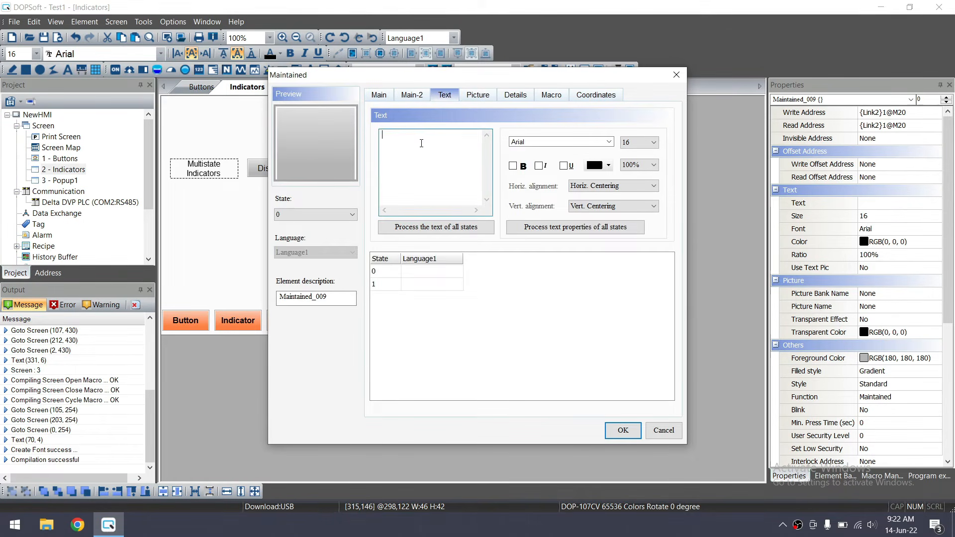
{"action": "type", "text": "M20"}
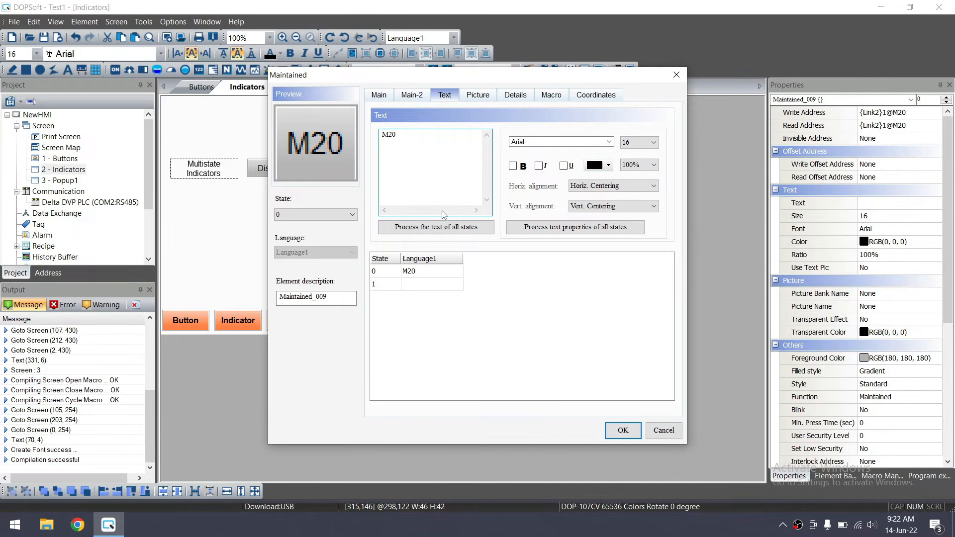
{"action": "left_click", "coordinate": [431, 285]}
{"action": "left_click", "coordinate": [423, 149]}
{"action": "type", "text": "M20"}
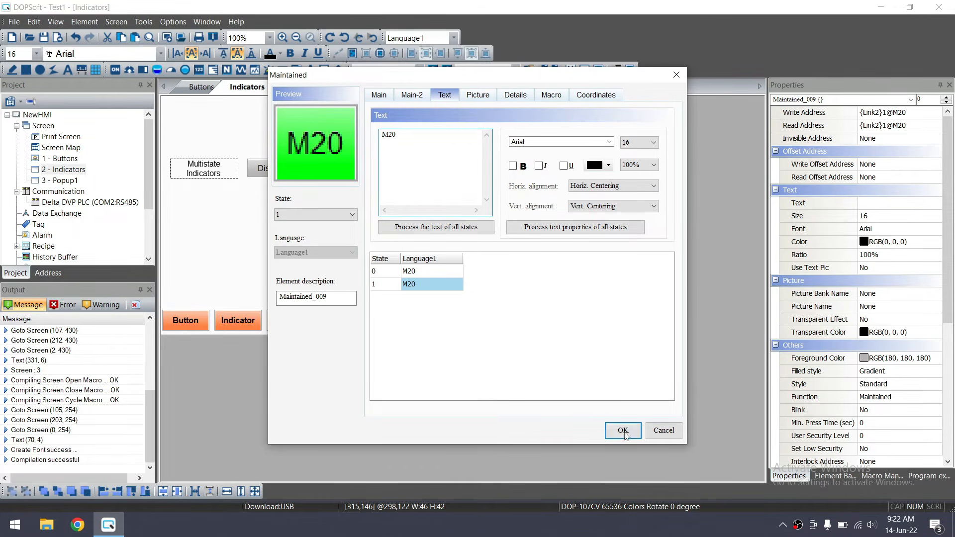
{"action": "left_click", "coordinate": [623, 431]}
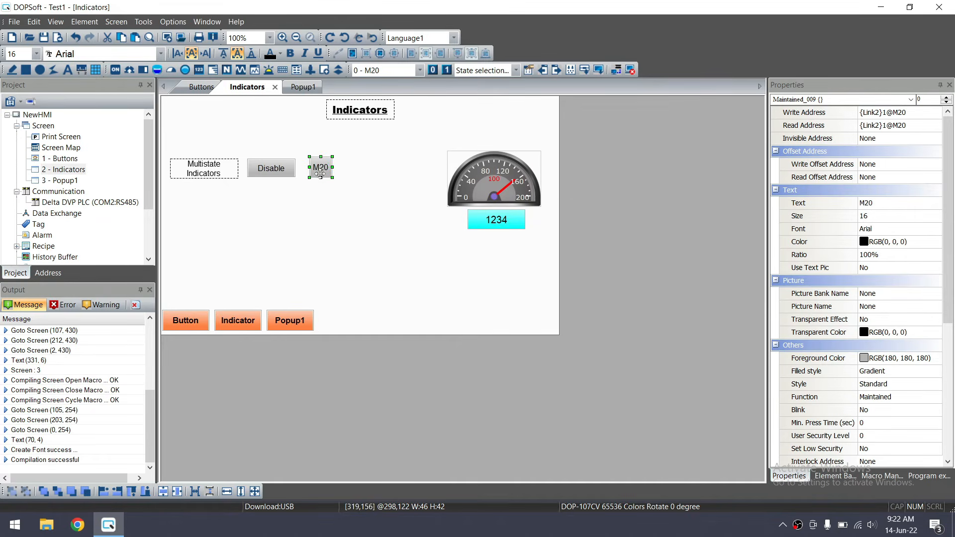
Try selecting the label, Disable indicator and M20 button together, then clear the selection
{"action": "left_click", "coordinate": [273, 172]}
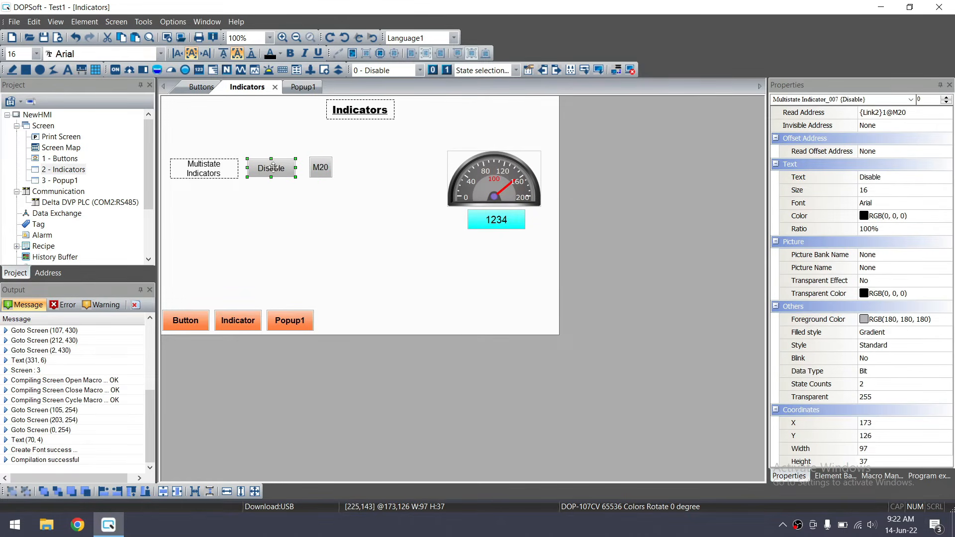
{"action": "left_click", "coordinate": [321, 167]}
{"action": "left_click", "coordinate": [281, 172]}
{"action": "left_click", "coordinate": [354, 201]}
{"action": "left_click_drag", "start_coordinate": [354, 201], "coordinate": [166, 132]}
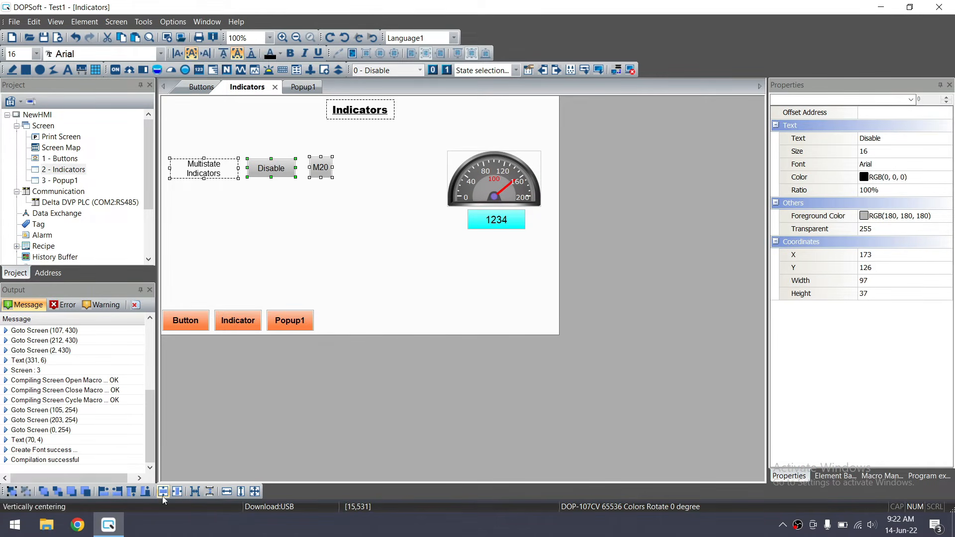
{"action": "left_click", "coordinate": [293, 254]}
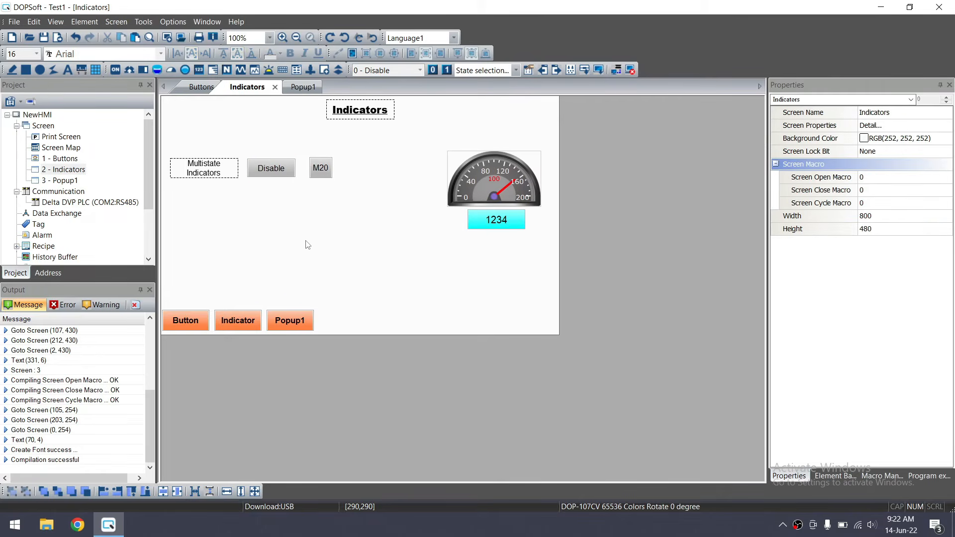
Duplicate the Multistate Indicators label and the Disable indicator into a row below
{"action": "left_click", "coordinate": [211, 175]}
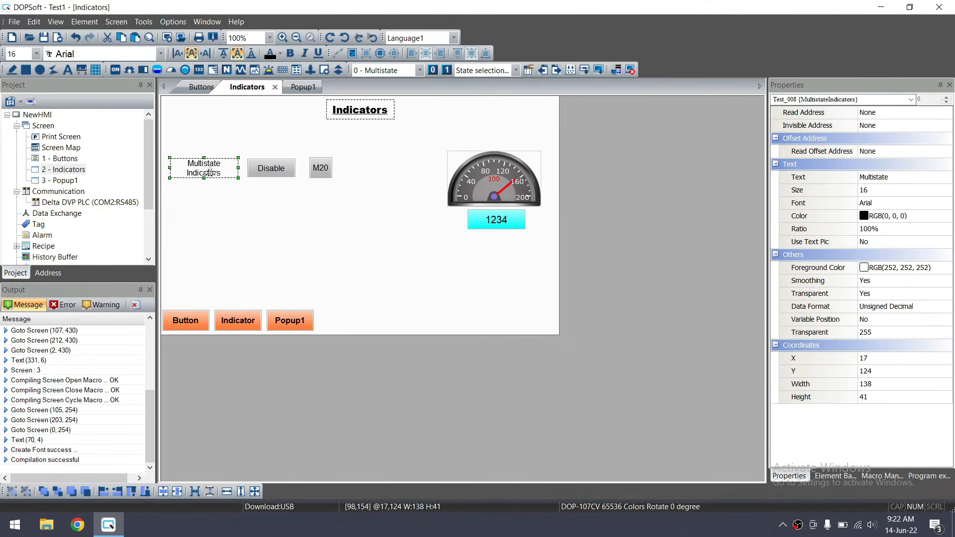
{"action": "key", "text": "ctrl+v"}
{"action": "left_click_drag", "start_coordinate": [225, 180], "coordinate": [219, 207]}
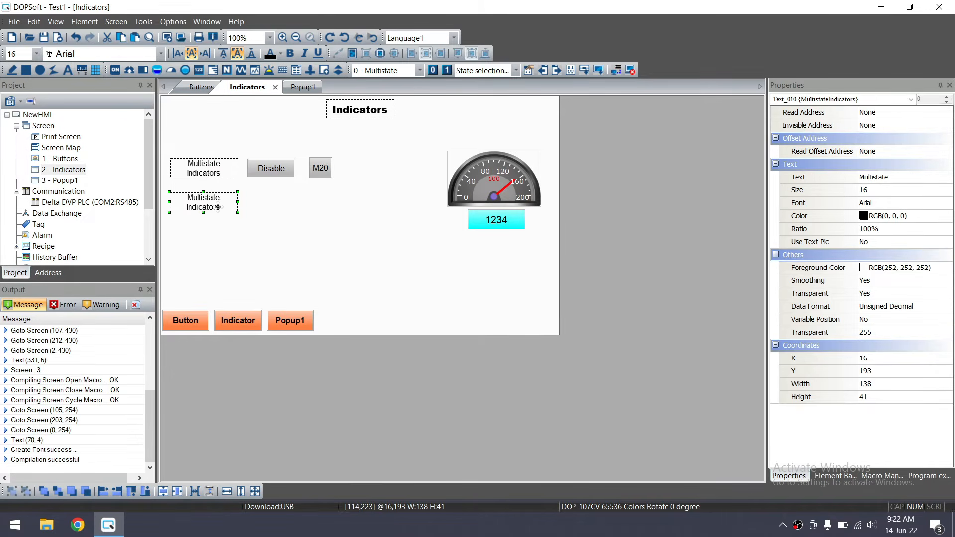
{"action": "left_click", "coordinate": [269, 176]}
{"action": "left_click_drag", "start_coordinate": [277, 179], "coordinate": [270, 203]}
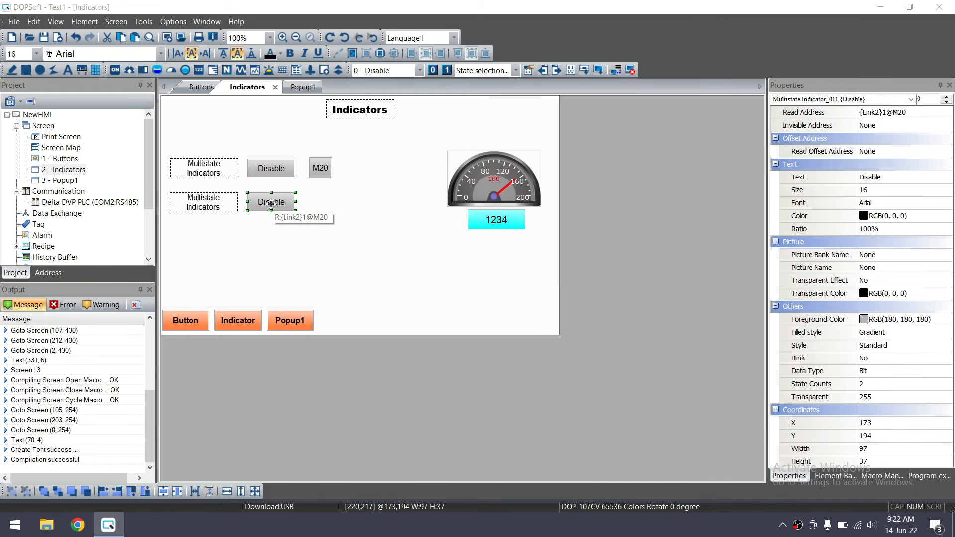
Switch the copied indicator's data type to Word and set its read address to D21
{"action": "double_click", "coordinate": [271, 203]}
{"action": "left_click", "coordinate": [630, 135]}
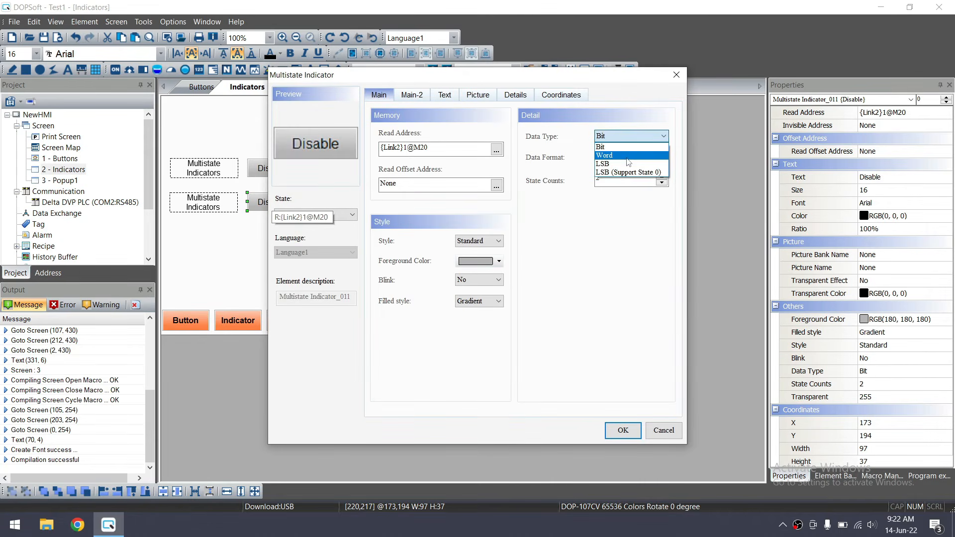
{"action": "left_click", "coordinate": [627, 157]}
{"action": "left_click", "coordinate": [505, 287]}
{"action": "left_click", "coordinate": [496, 150]}
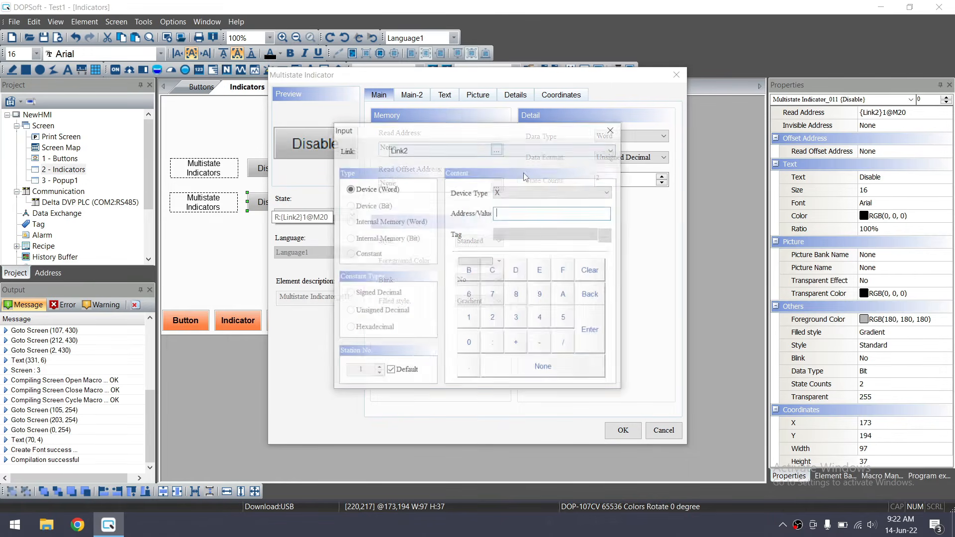
{"action": "left_click", "coordinate": [551, 192]}
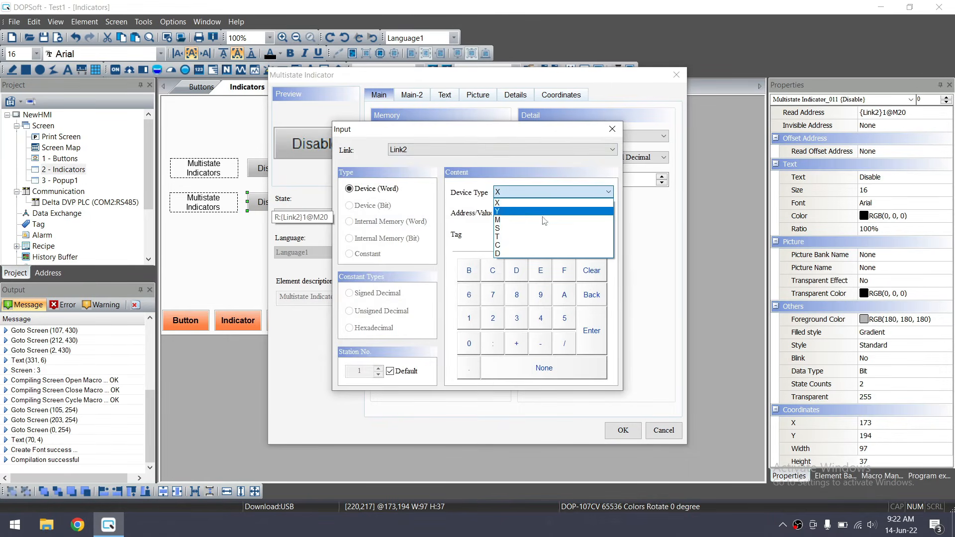
{"action": "left_click", "coordinate": [538, 256]}
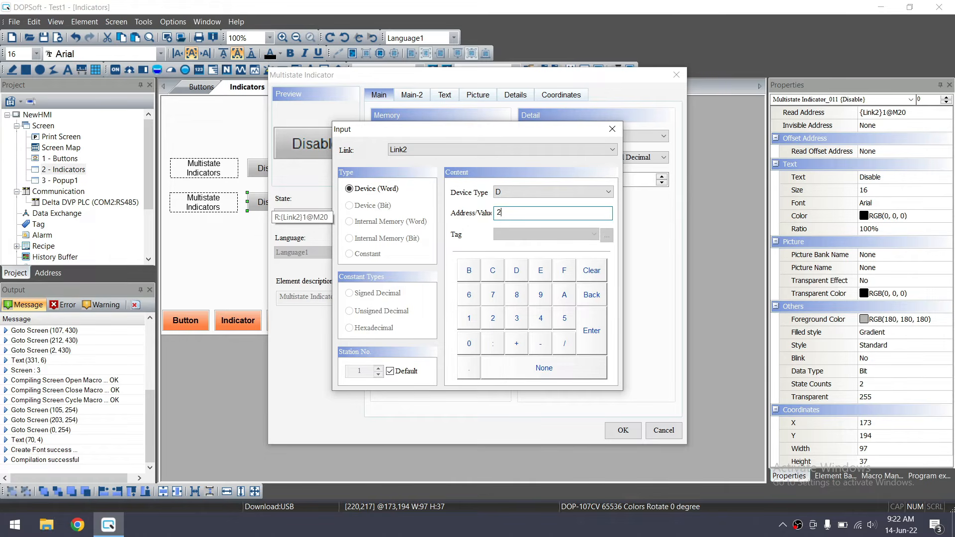
{"action": "left_click", "coordinate": [597, 333]}
{"action": "left_click_drag", "start_coordinate": [436, 149], "coordinate": [352, 144]}
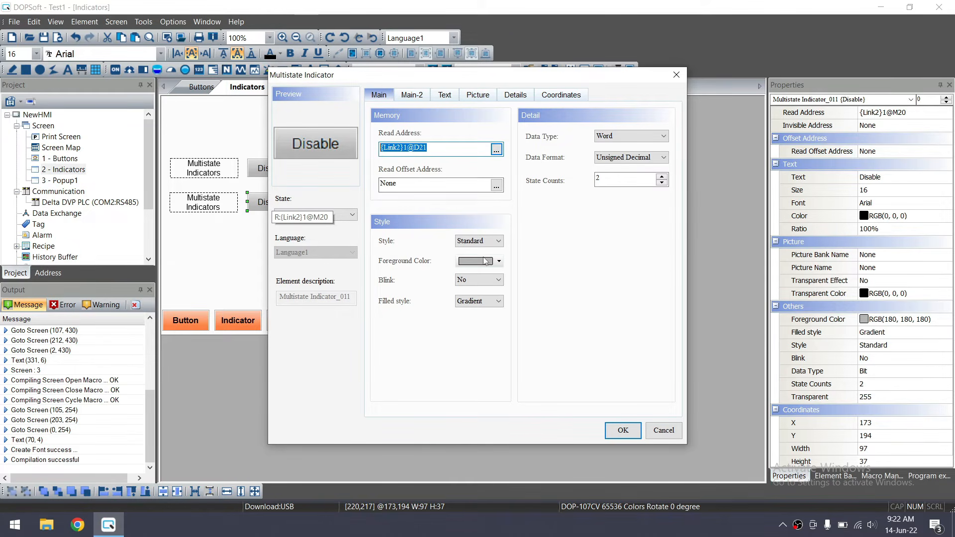
Temporarily relabel state 0 as '0 state' and state 1 as '1 State'
{"action": "left_click", "coordinate": [443, 97]}
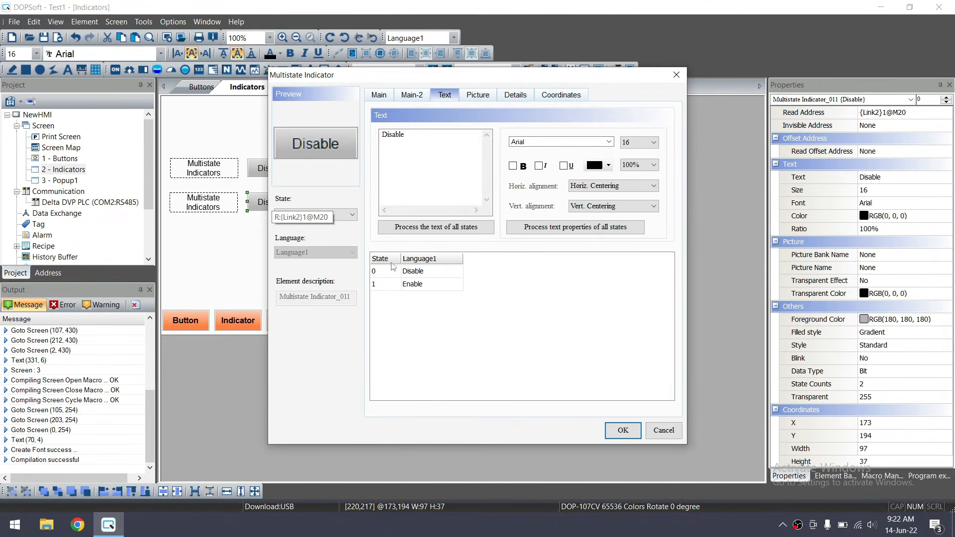
{"action": "left_click", "coordinate": [406, 154]}
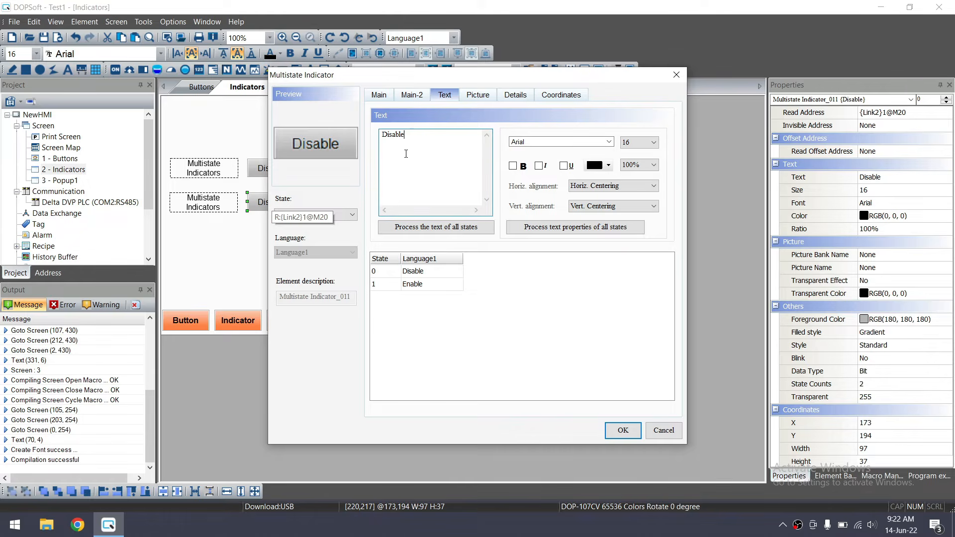
{"action": "left_click_drag", "start_coordinate": [417, 149], "coordinate": [378, 140]}
{"action": "type", "text": "0 state"}
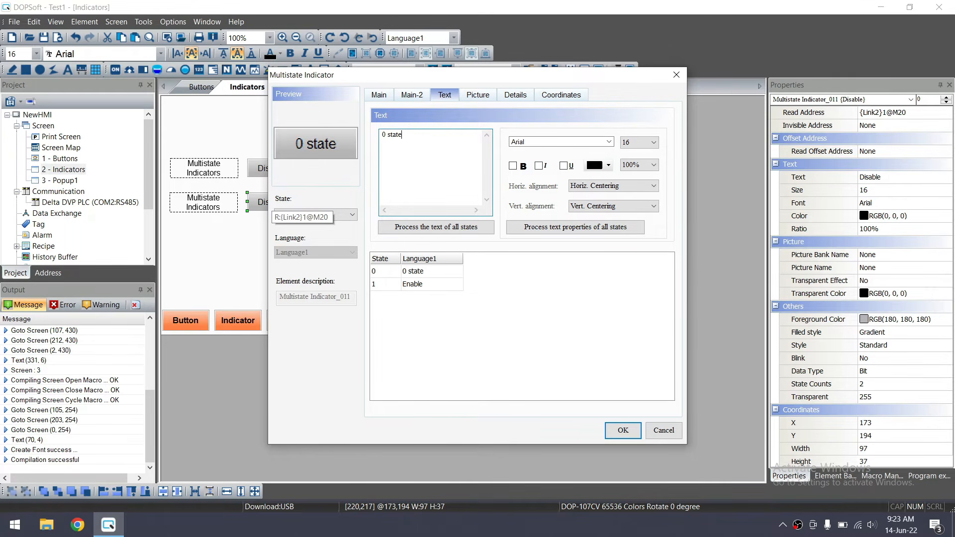
{"action": "left_click", "coordinate": [426, 284]}
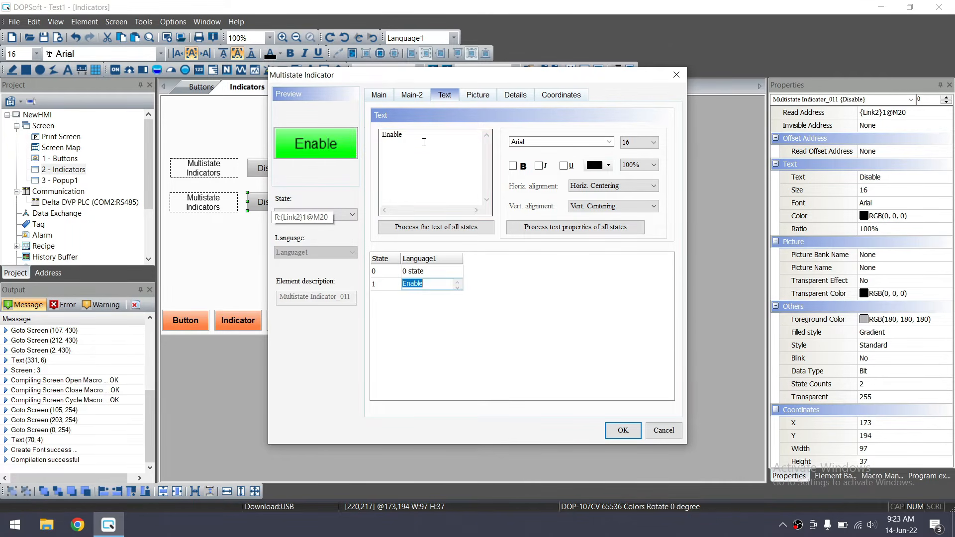
{"action": "double_click", "coordinate": [420, 139]}
{"action": "type", "text": "1 State"}
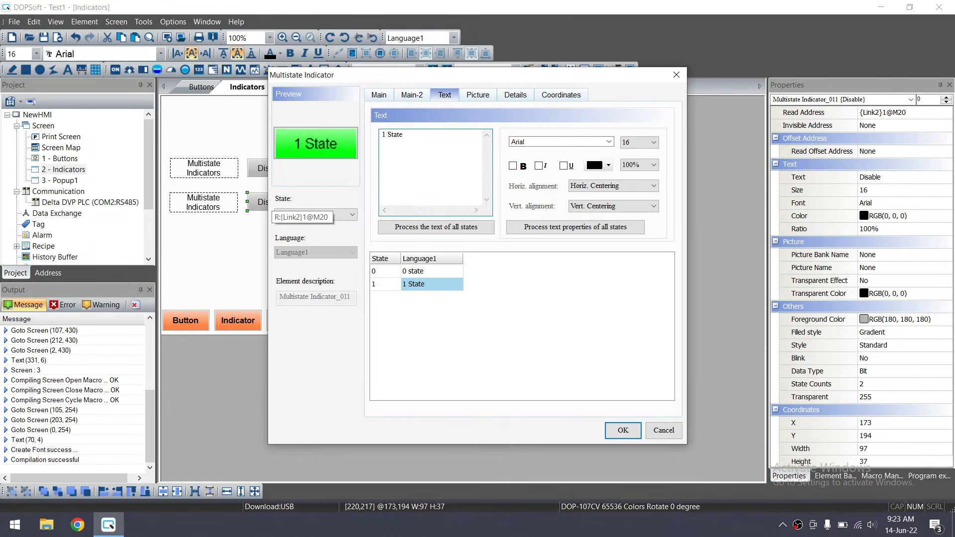
Replace them with 'Manual Selected' for state 0 and 'Auto Selected' for state 1
{"action": "left_click", "coordinate": [447, 272]}
{"action": "left_click", "coordinate": [419, 150]}
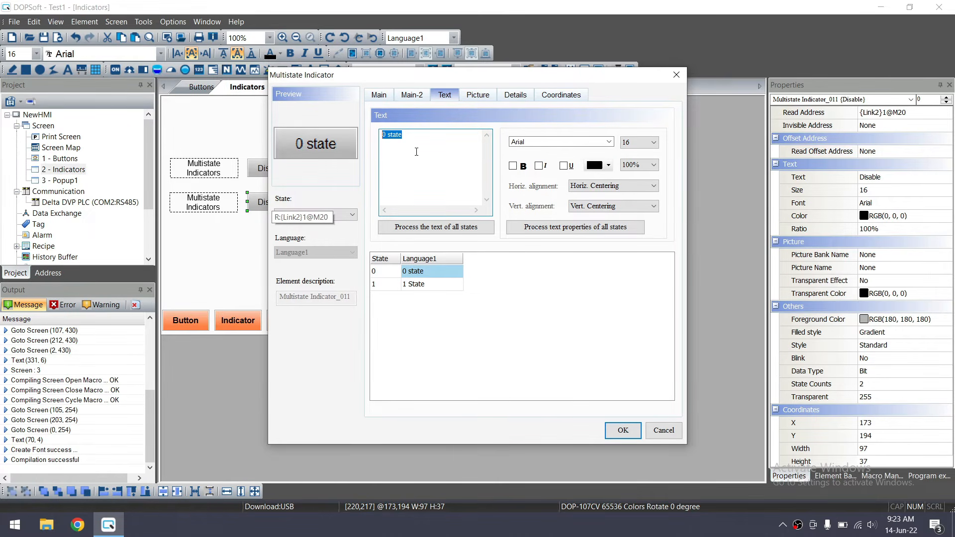
{"action": "type", "text": "Manual Selected"}
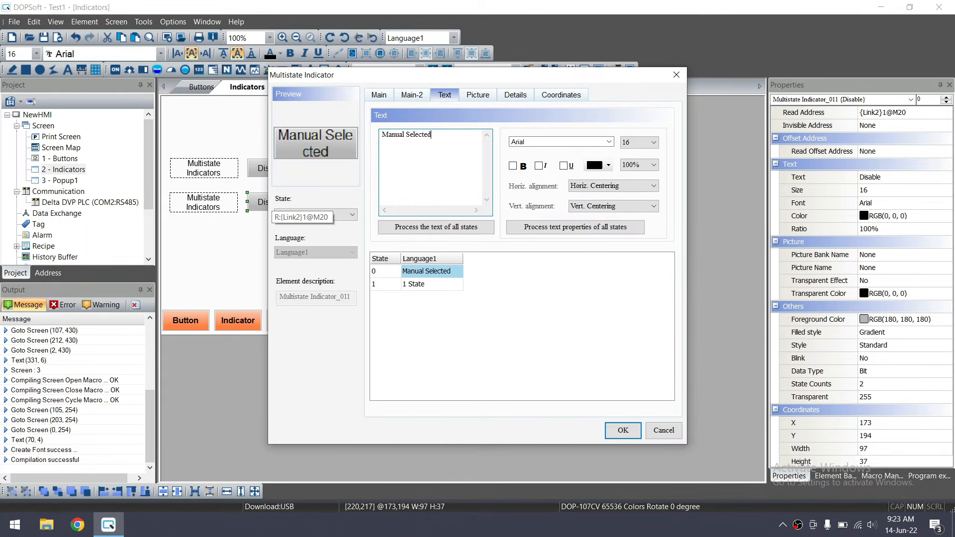
{"action": "left_click", "coordinate": [445, 284]}
{"action": "type", "text": "Auto Sele"}
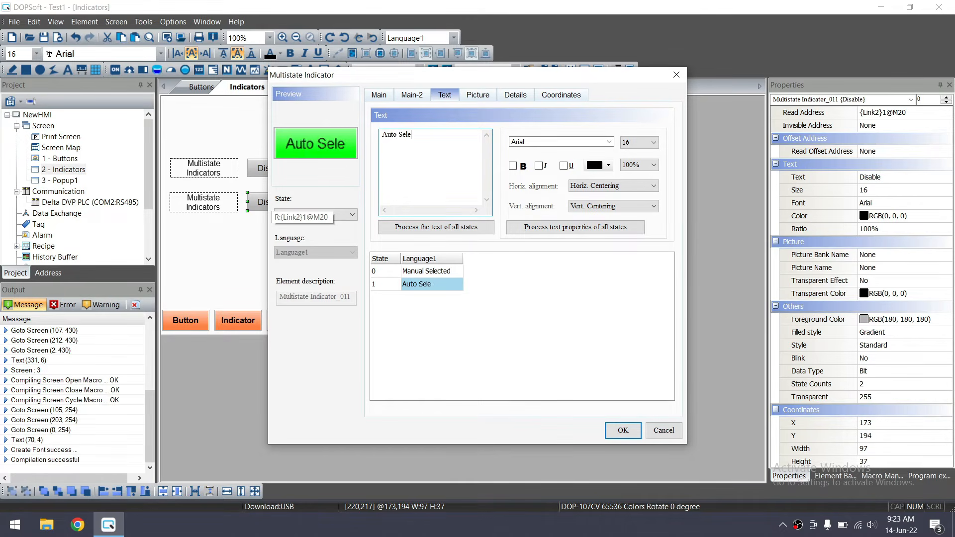
{"action": "type", "text": "cted"}
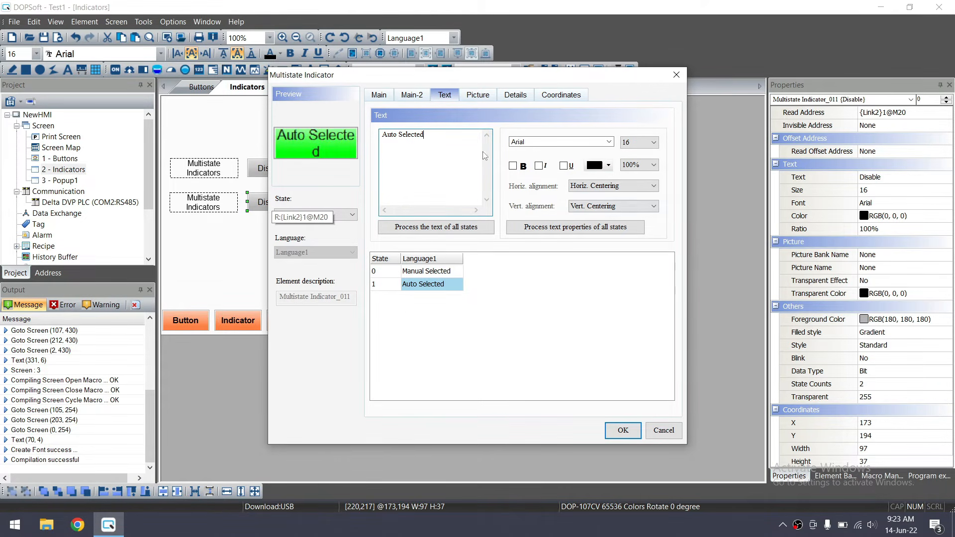
{"action": "left_click", "coordinate": [380, 96]}
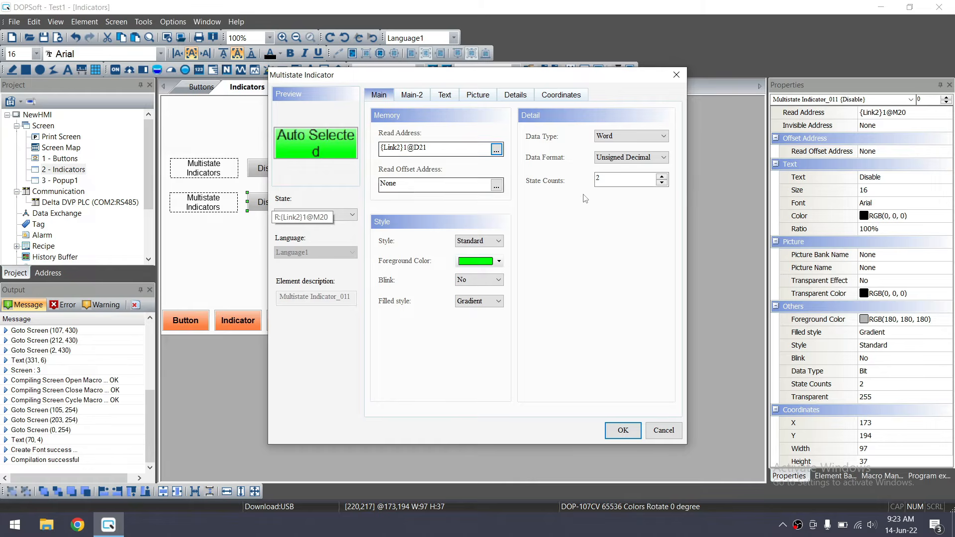
Raise the state count to 6; label state 2 'Home Condition OK' and state 3 'Ready To Auto Start'
{"action": "double_click", "coordinate": [661, 177]}
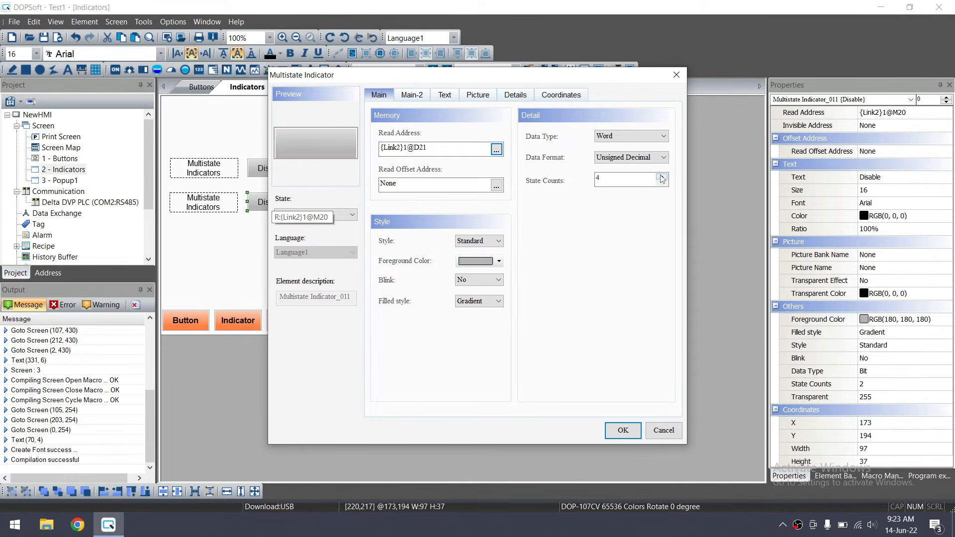
{"action": "left_click", "coordinate": [444, 94]}
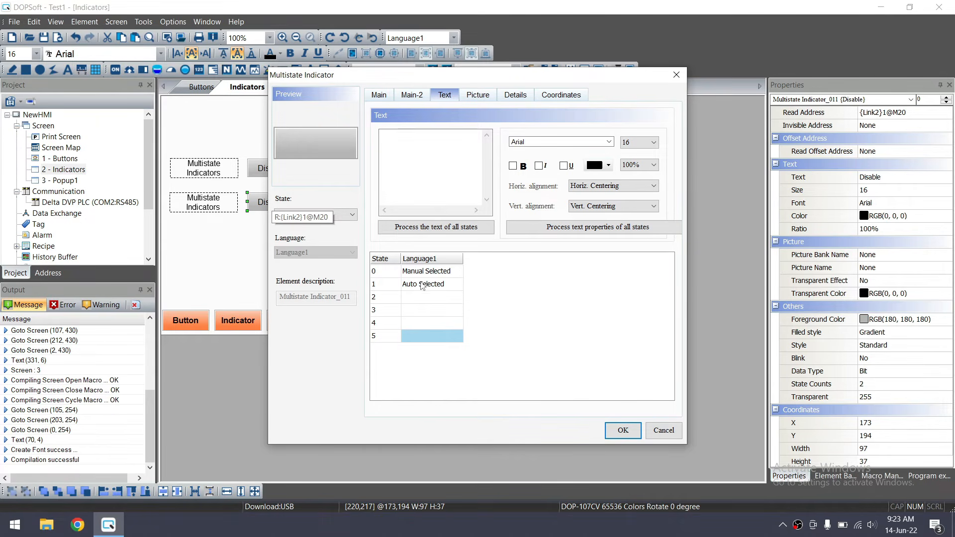
{"action": "left_click", "coordinate": [418, 297]}
{"action": "type", "text": "Home Co"}
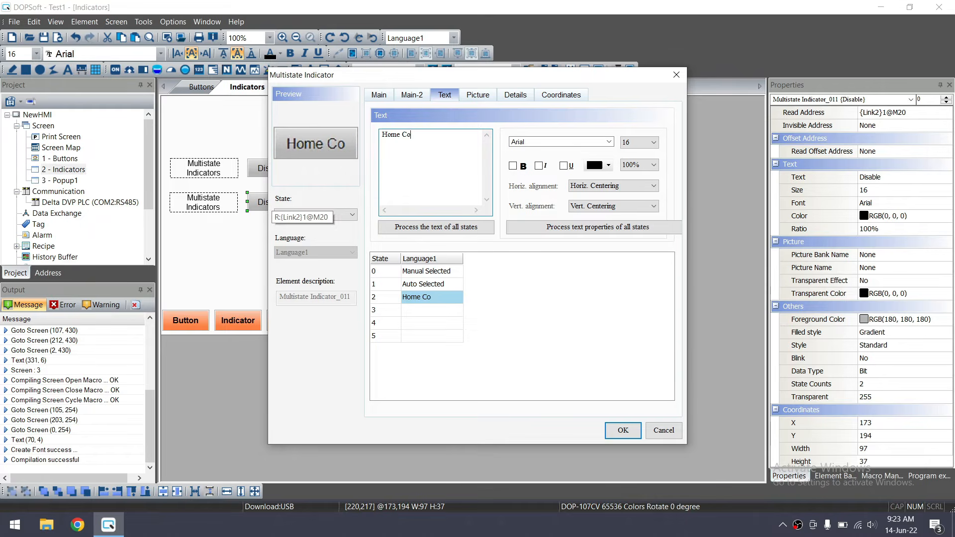
{"action": "type", "text": "ndition OK"}
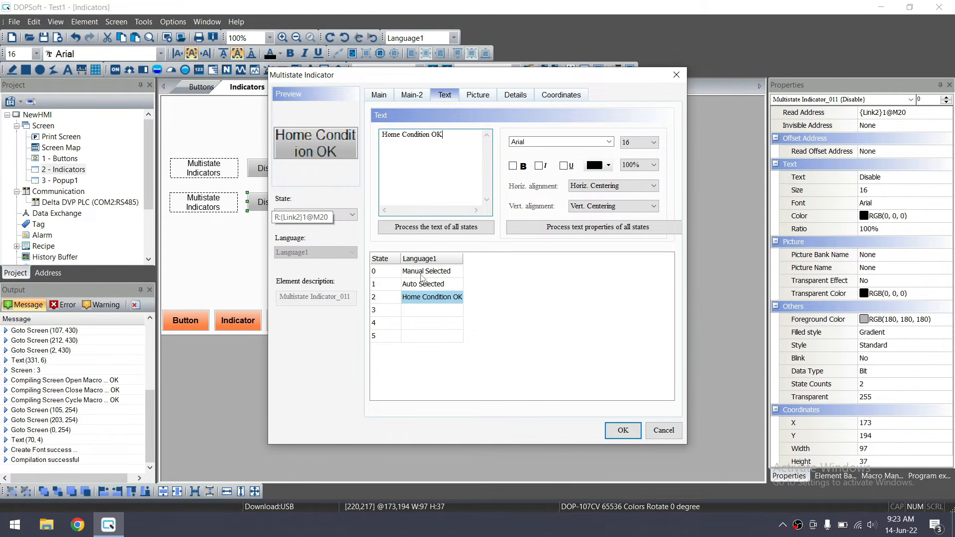
{"action": "left_click", "coordinate": [422, 312]}
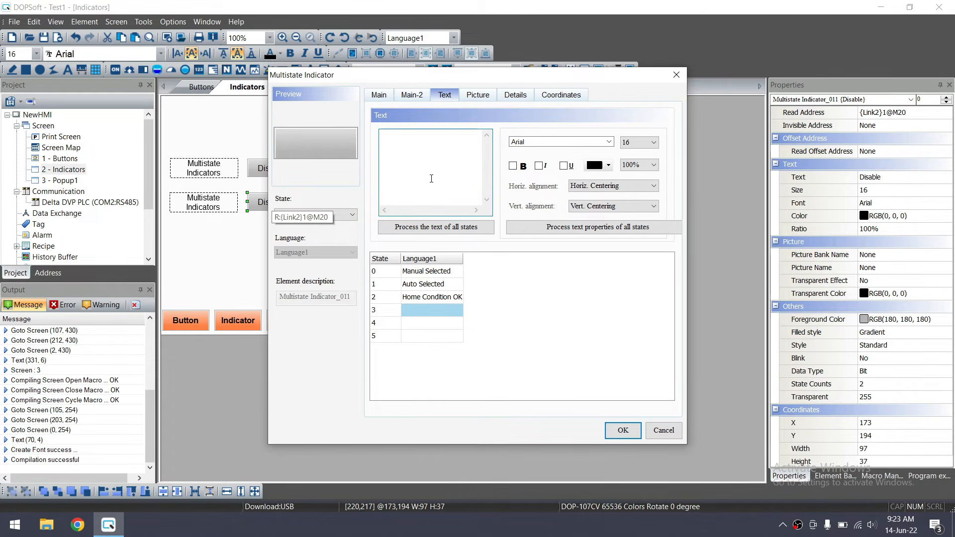
{"action": "type", "text": "Ready To"}
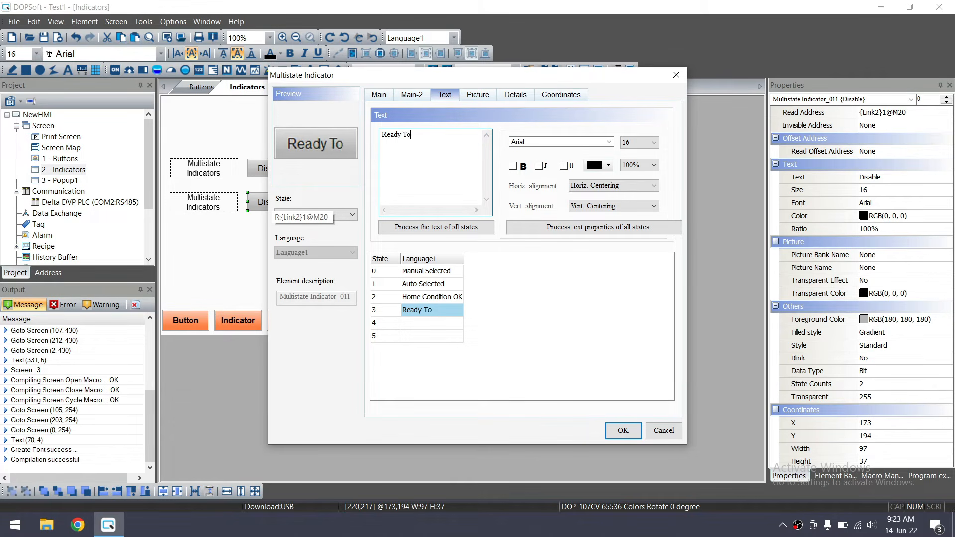
{"action": "type", "text": " Auto Start"}
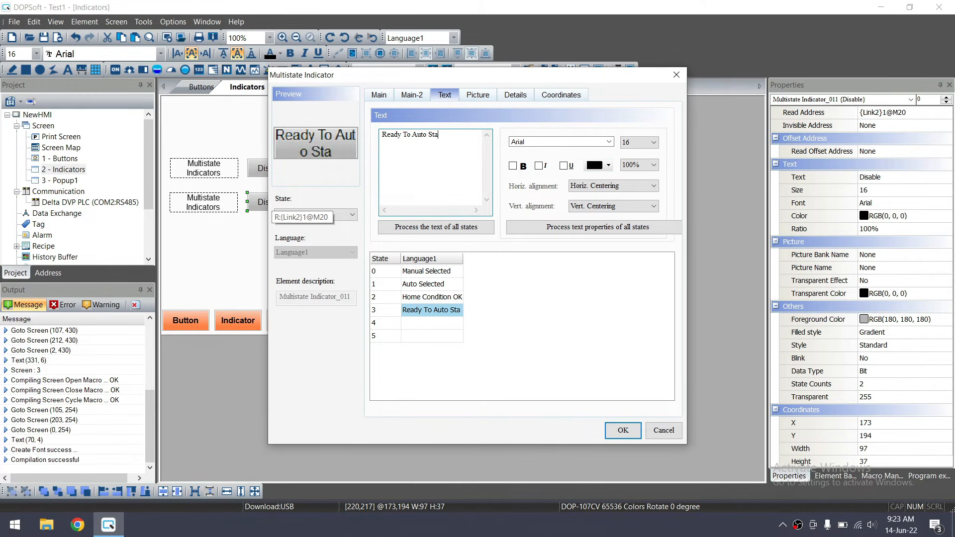
Label state 4 'Auto Started' and state 5 'Cycle Completed'
{"action": "left_click", "coordinate": [443, 330]}
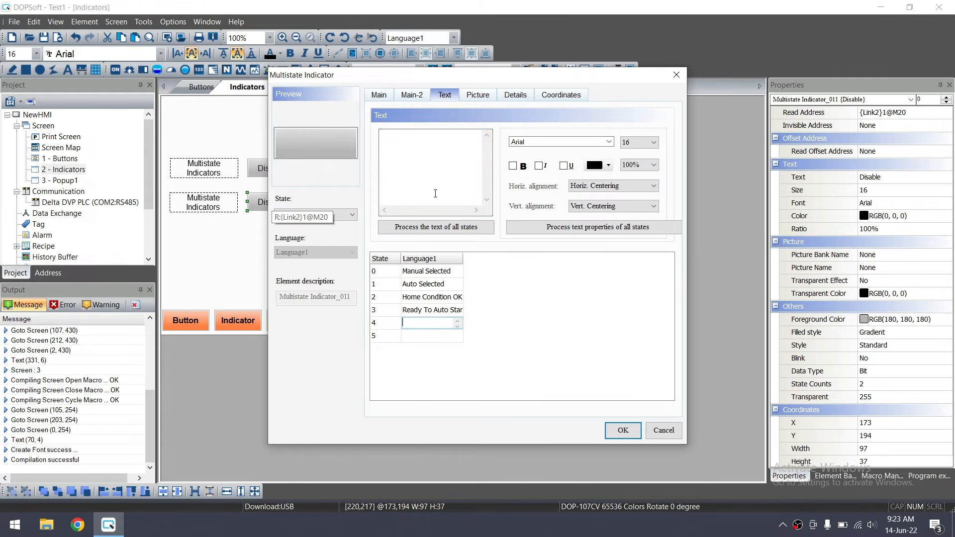
{"action": "type", "text": "Auto Started"}
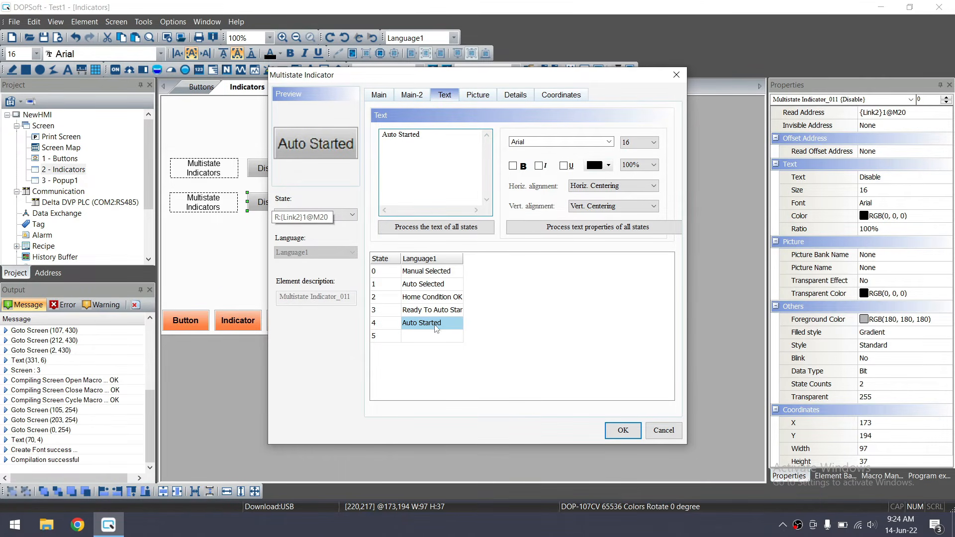
{"action": "left_click", "coordinate": [442, 336]}
{"action": "type", "text": "Cycle Com"}
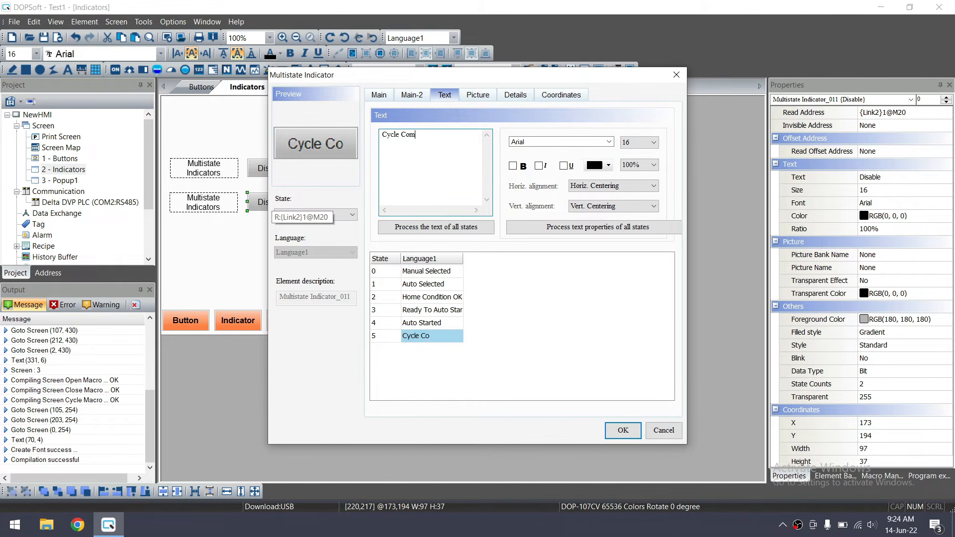
{"action": "type", "text": "pleted"}
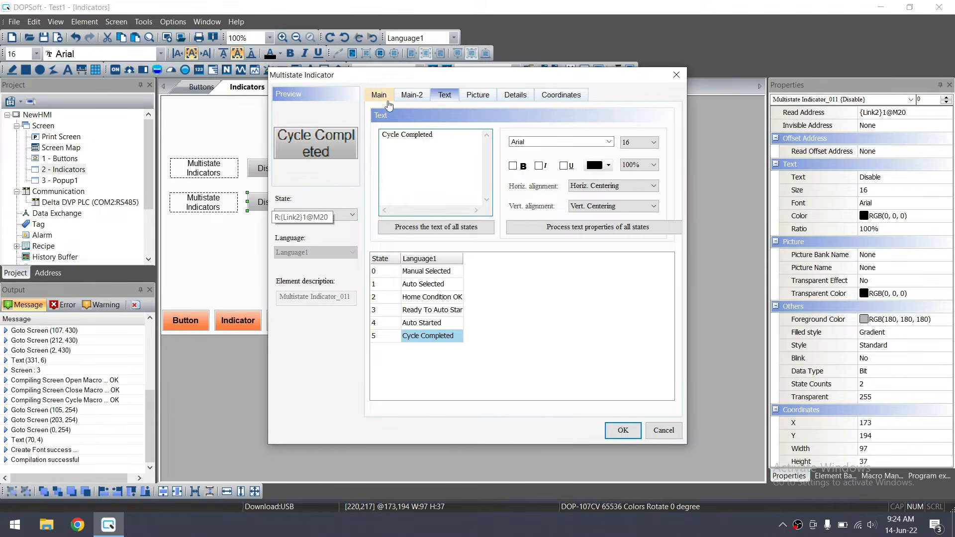
Preview states 0–2 and colour state 2, Home Condition OK, blue
{"action": "left_click", "coordinate": [381, 95]}
{"action": "left_click", "coordinate": [352, 215]}
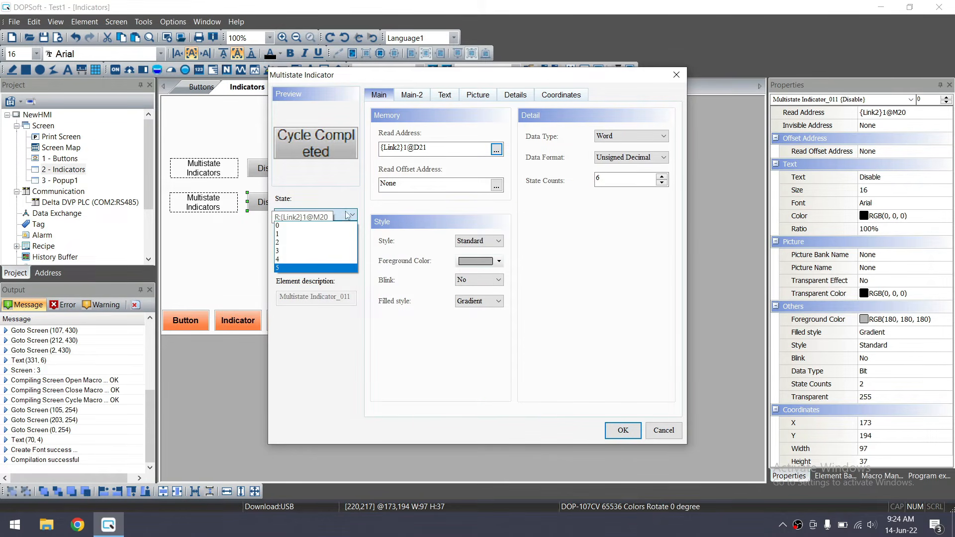
{"action": "left_click", "coordinate": [313, 224]}
{"action": "left_click", "coordinate": [315, 214]}
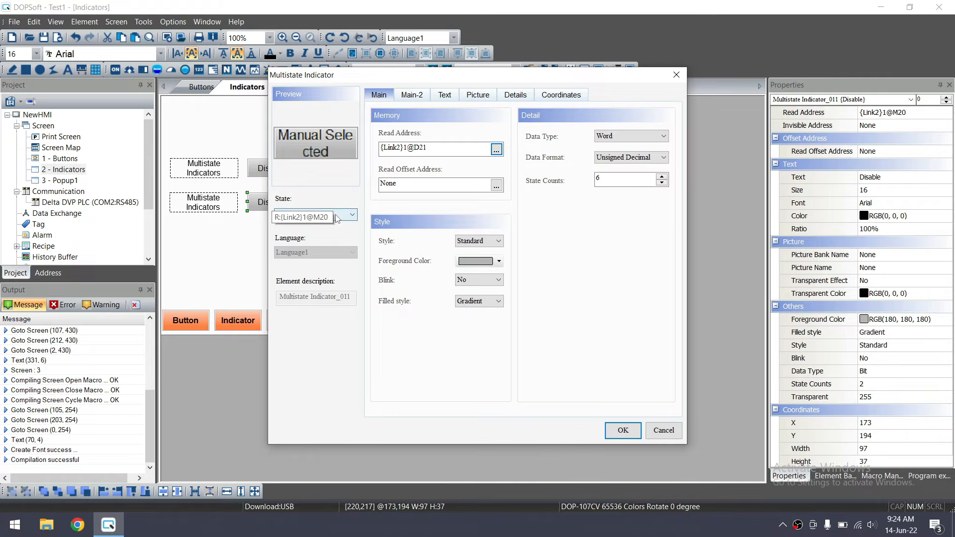
{"action": "left_click", "coordinate": [299, 234]}
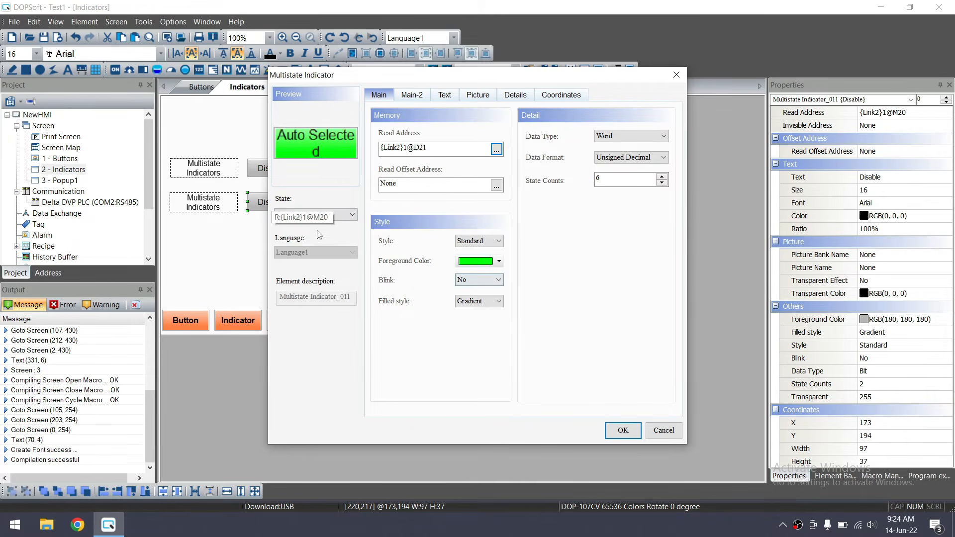
{"action": "left_click", "coordinate": [314, 215]}
{"action": "left_click", "coordinate": [318, 243]}
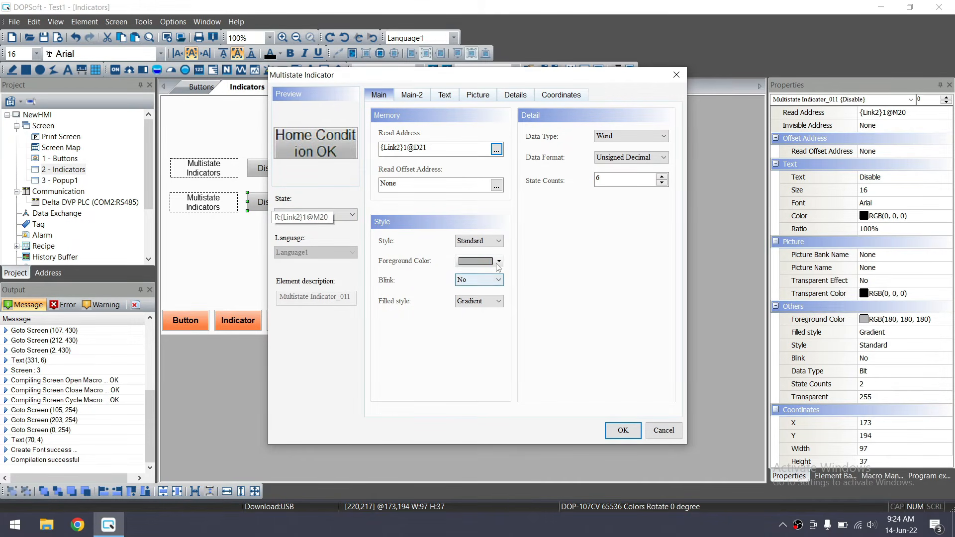
{"action": "left_click", "coordinate": [498, 263]}
{"action": "left_click", "coordinate": [419, 191]}
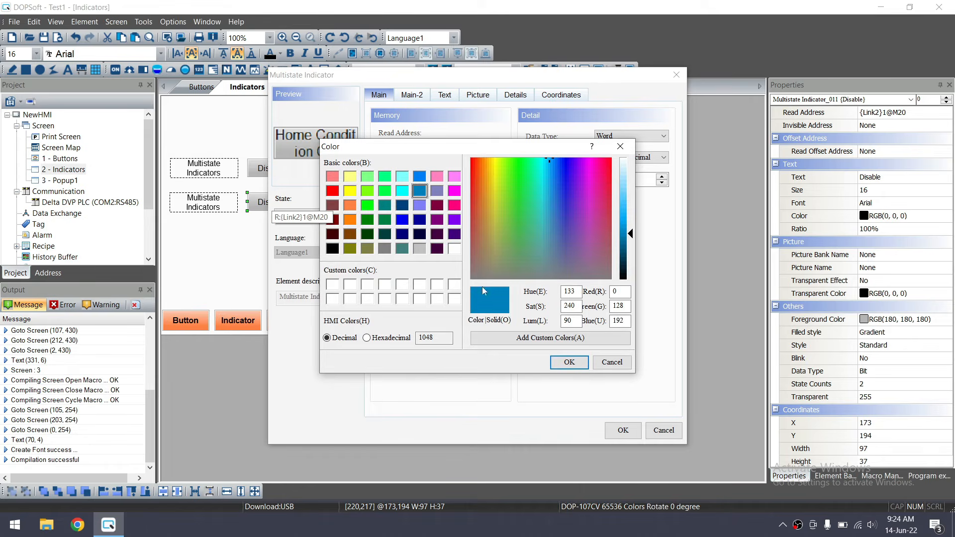
{"action": "left_click", "coordinate": [553, 363]}
Colour state 3, Ready To Auto Start, yellow
{"action": "left_click", "coordinate": [336, 217]}
{"action": "left_click", "coordinate": [331, 243]}
{"action": "left_click", "coordinate": [347, 220]}
{"action": "left_click", "coordinate": [329, 252]}
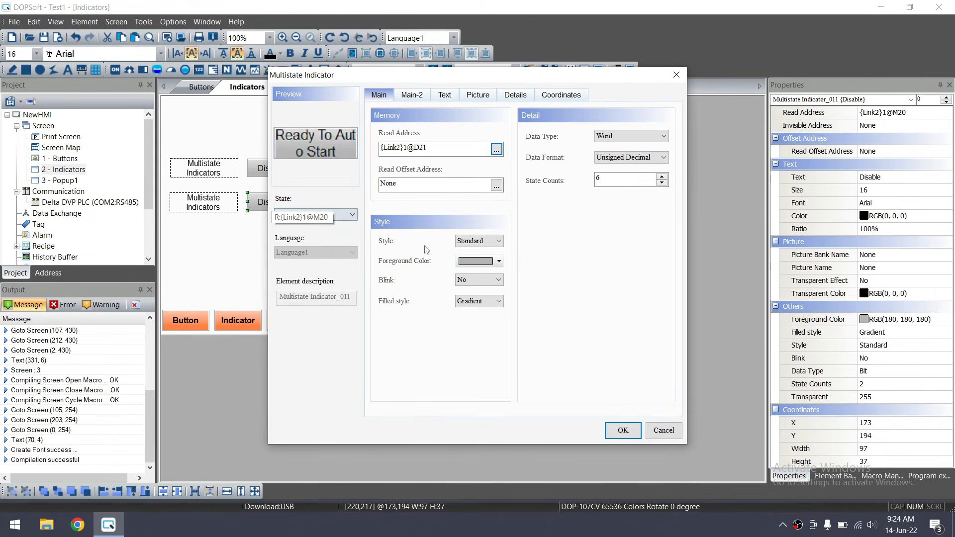
{"action": "left_click", "coordinate": [498, 261]}
{"action": "left_click", "coordinate": [350, 190]}
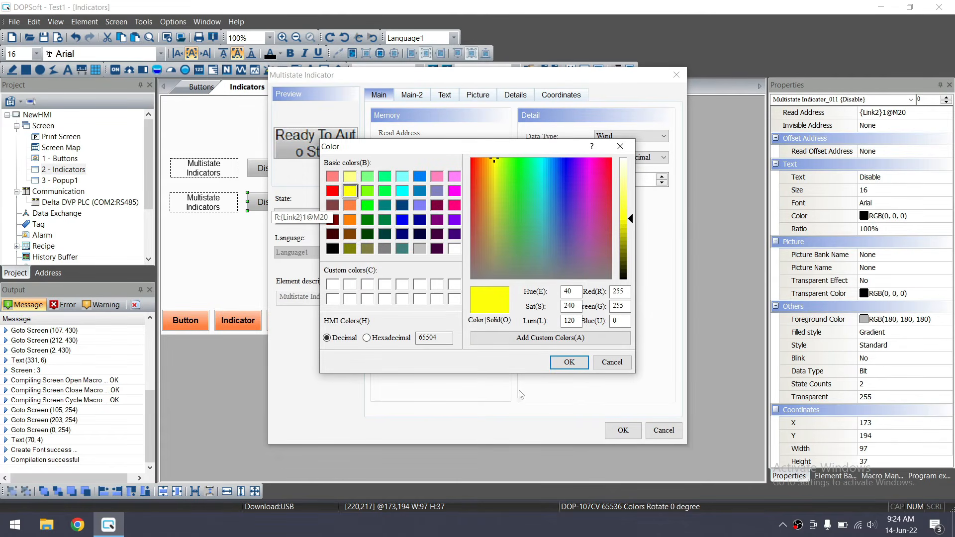
{"action": "left_click", "coordinate": [569, 362]}
Colour state 4, Auto Started, orange
{"action": "left_click", "coordinate": [347, 219]}
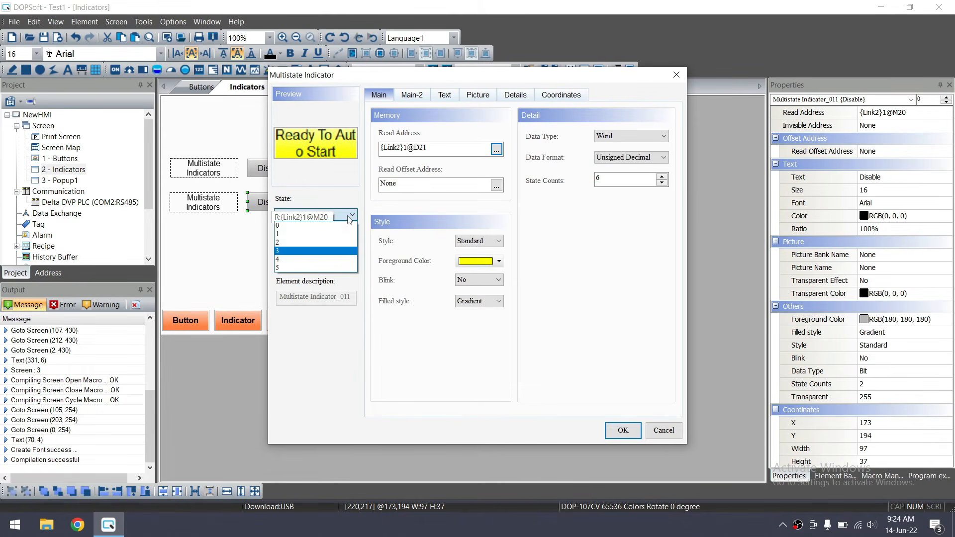
{"action": "left_click", "coordinate": [331, 260]}
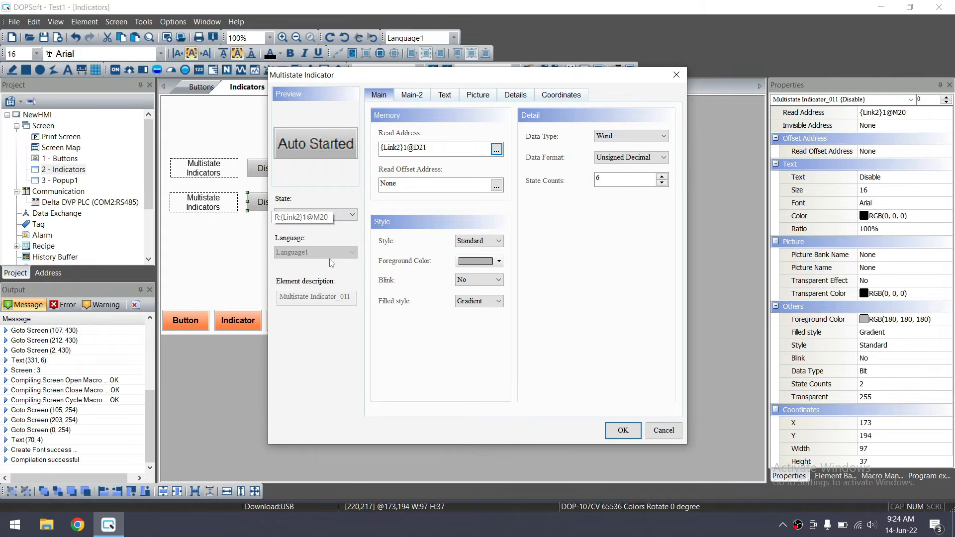
{"action": "left_click", "coordinate": [491, 261]}
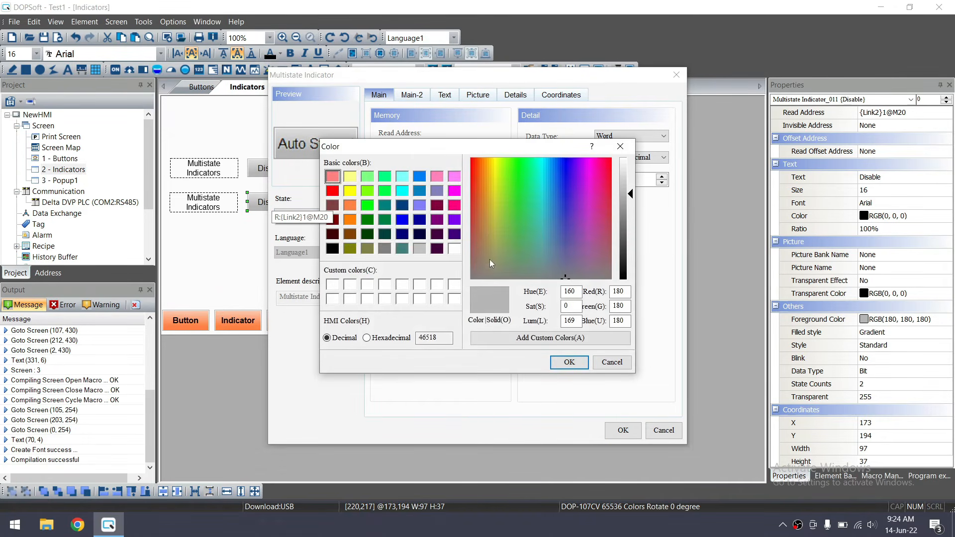
{"action": "left_click", "coordinate": [350, 220]}
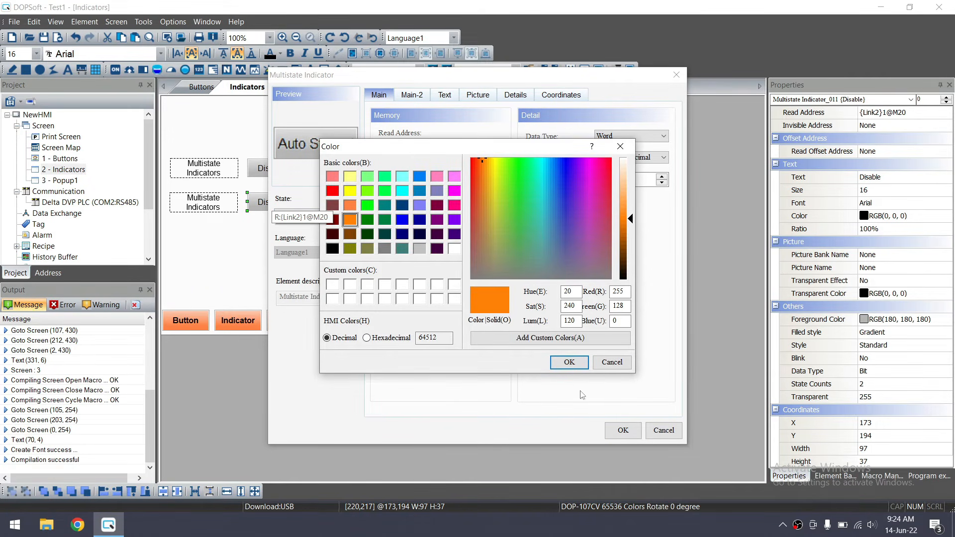
{"action": "left_click", "coordinate": [569, 362]}
Colour the Cycle Completed state light cyan and apply the indicator settings
{"action": "left_click", "coordinate": [346, 220]}
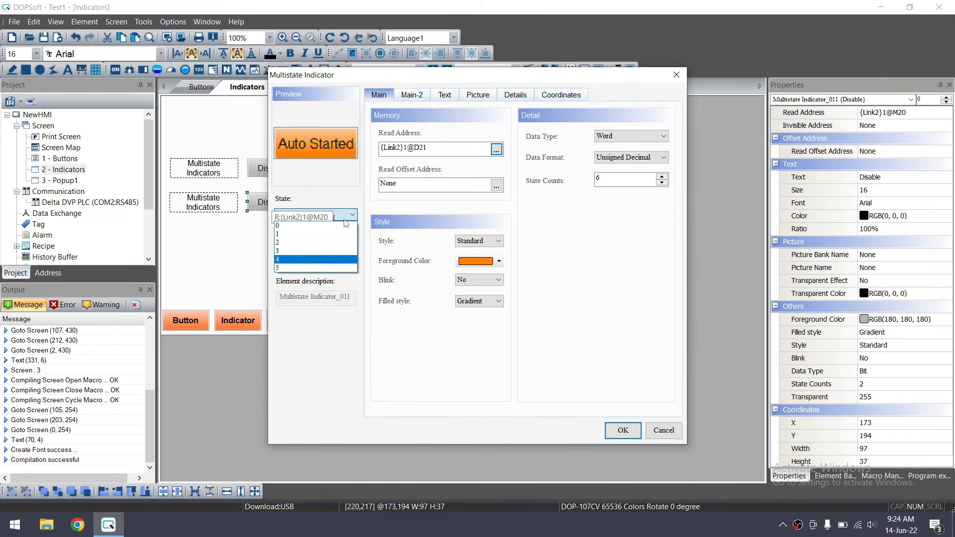
{"action": "left_click", "coordinate": [323, 269]}
{"action": "left_click", "coordinate": [499, 262]}
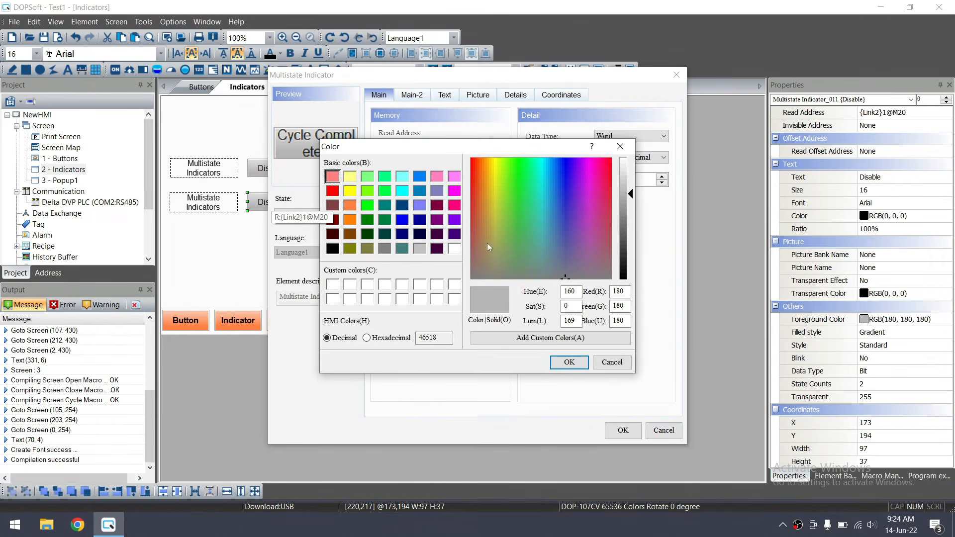
{"action": "left_click", "coordinate": [454, 248]}
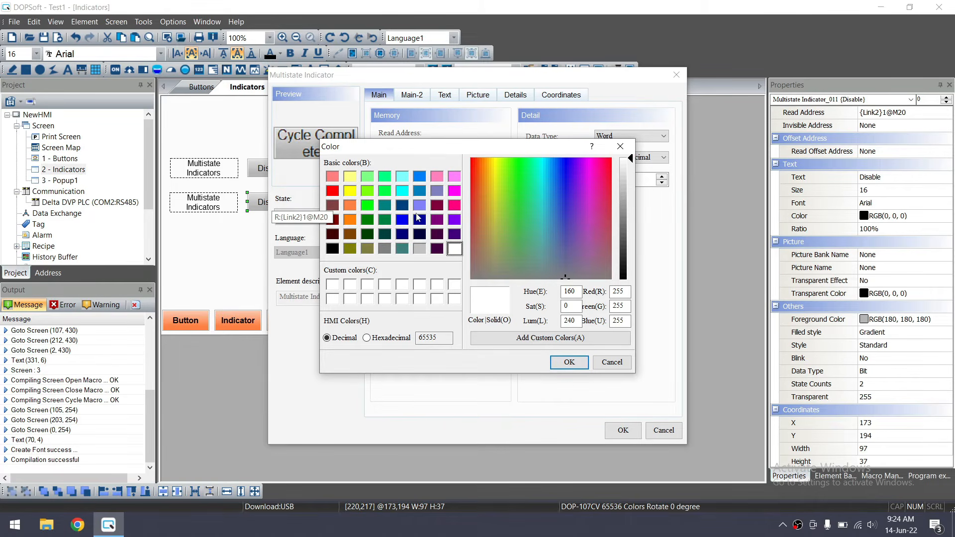
{"action": "left_click", "coordinate": [403, 177]}
{"action": "left_click", "coordinate": [569, 366]}
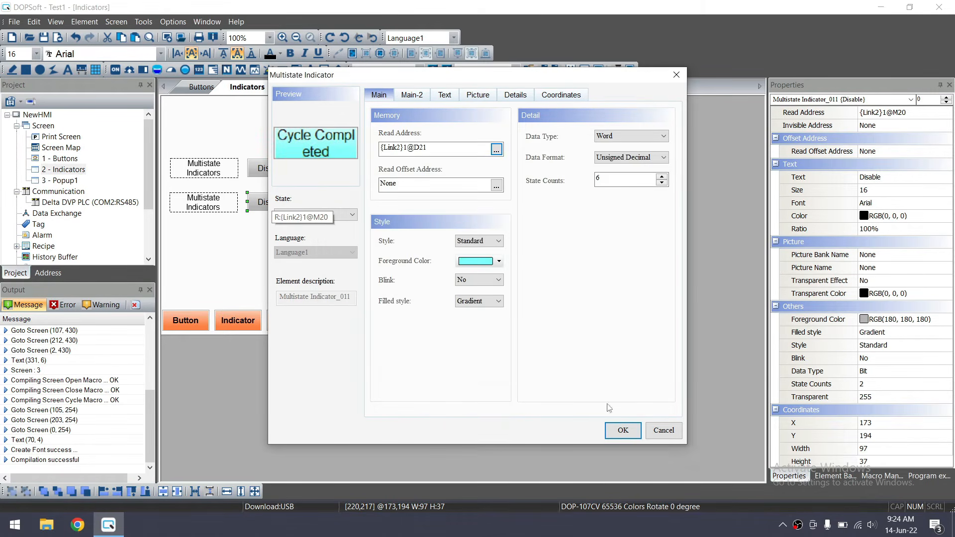
{"action": "left_click", "coordinate": [623, 430]}
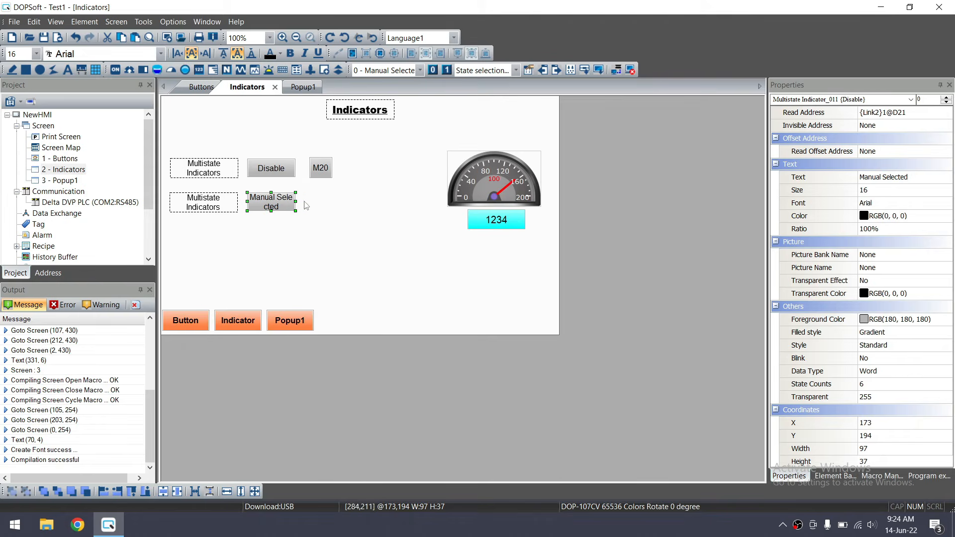
Widen the D21 indicator so 'Manual Selected' fits on one line, make it bold, and reopen its settings
{"action": "left_click_drag", "start_coordinate": [295, 202], "coordinate": [336, 202]}
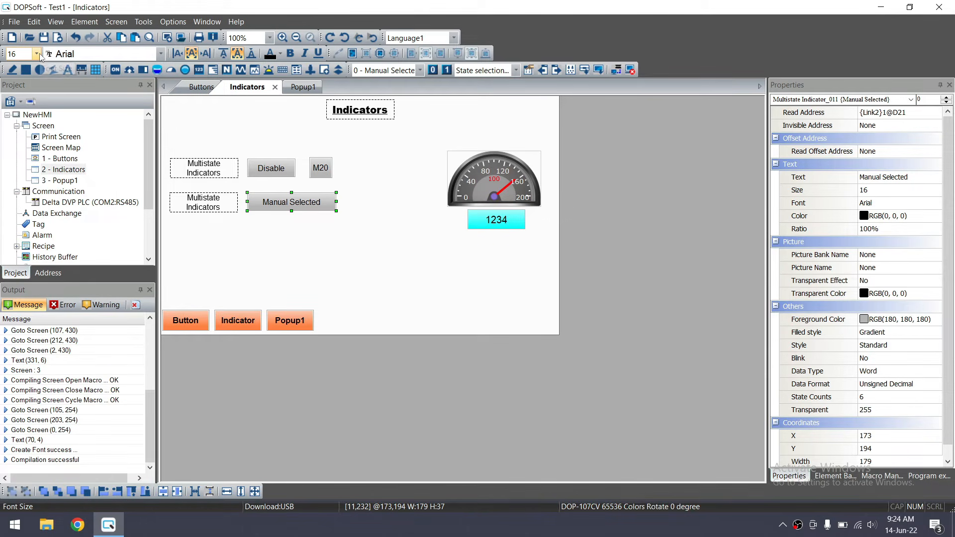
{"action": "left_click", "coordinate": [290, 54]}
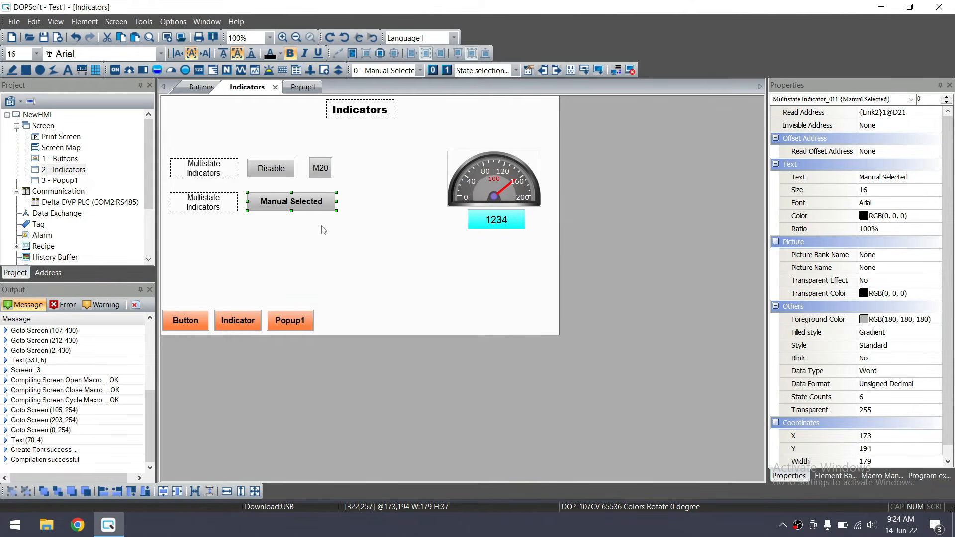
{"action": "left_click", "coordinate": [328, 237]}
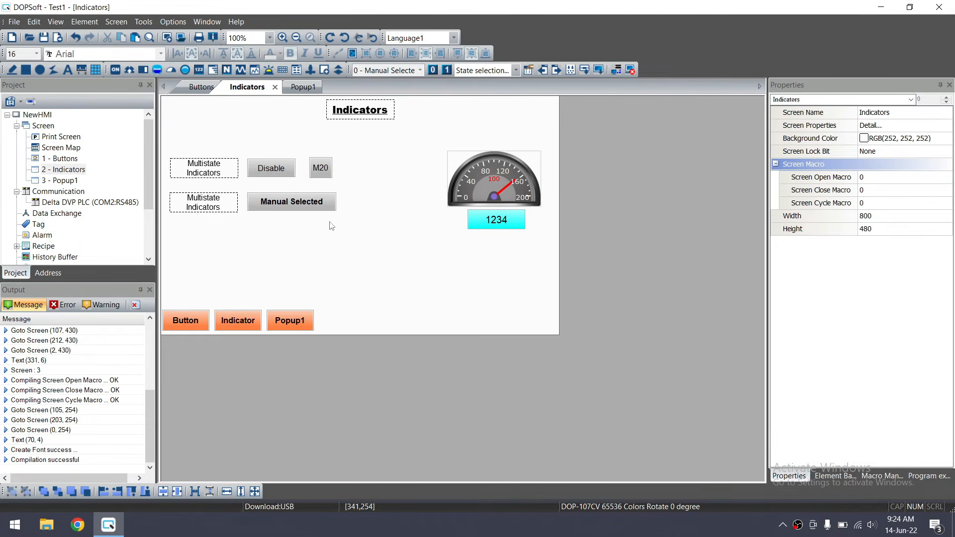
{"action": "double_click", "coordinate": [308, 206]}
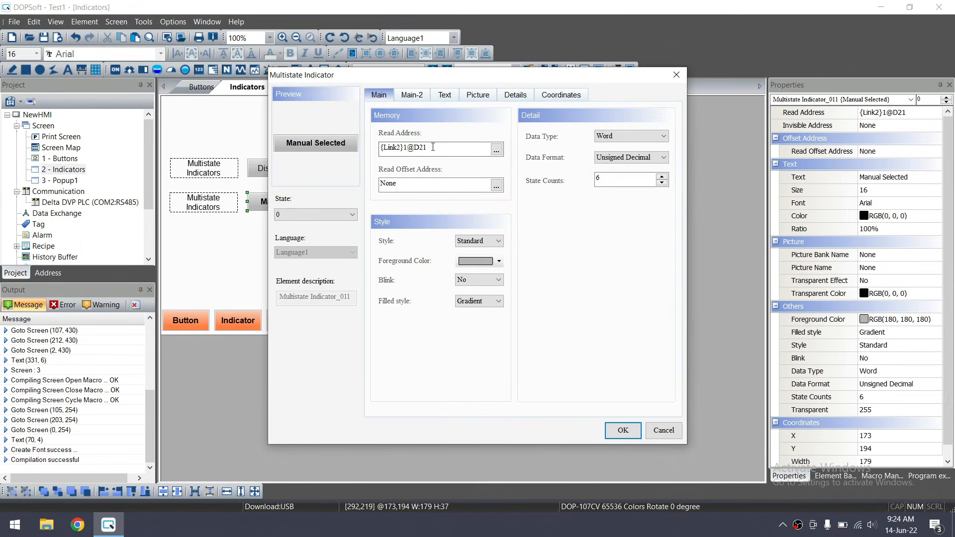
Duplicate the 1234 numeric entry and place the copy beside the Manual Selected indicator
{"action": "left_click", "coordinate": [676, 75]}
{"action": "left_click", "coordinate": [498, 224]}
{"action": "key", "text": "ctrl+c"}
{"action": "key", "text": "ctrl+v"}
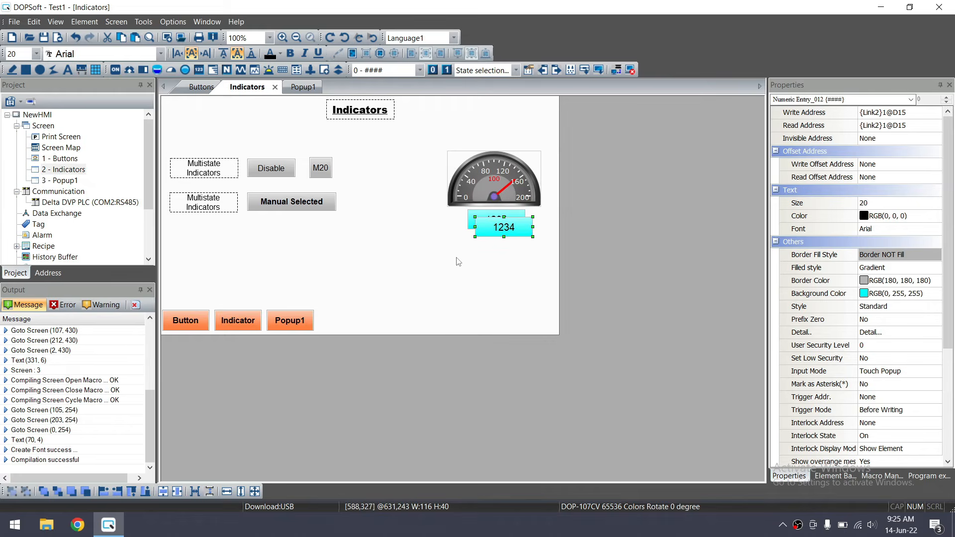
{"action": "left_click_drag", "start_coordinate": [504, 228], "coordinate": [373, 202]}
Change the copy's read and write addresses to D21, then select the second element row
{"action": "double_click", "coordinate": [361, 202]}
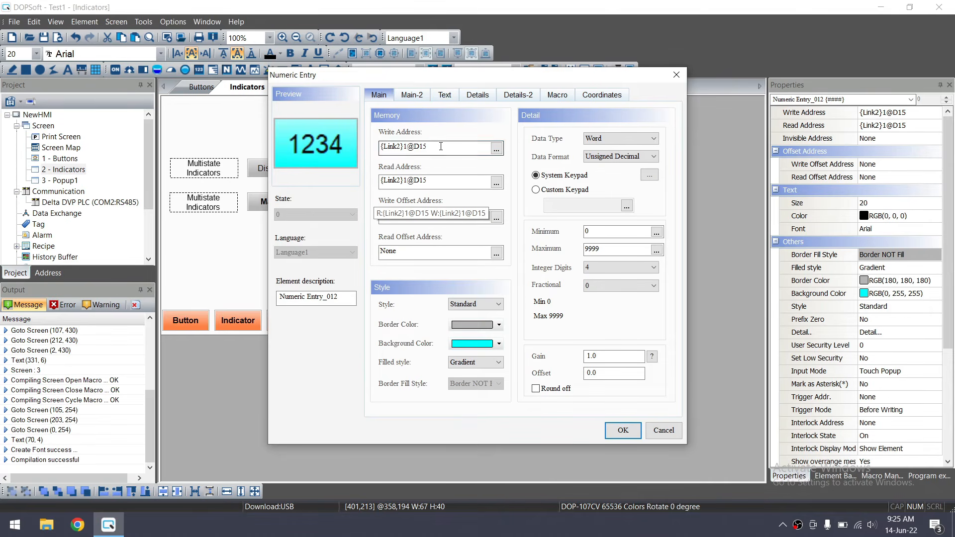
{"action": "left_click_drag", "start_coordinate": [434, 181], "coordinate": [420, 181]}
{"action": "type", "text": "21"}
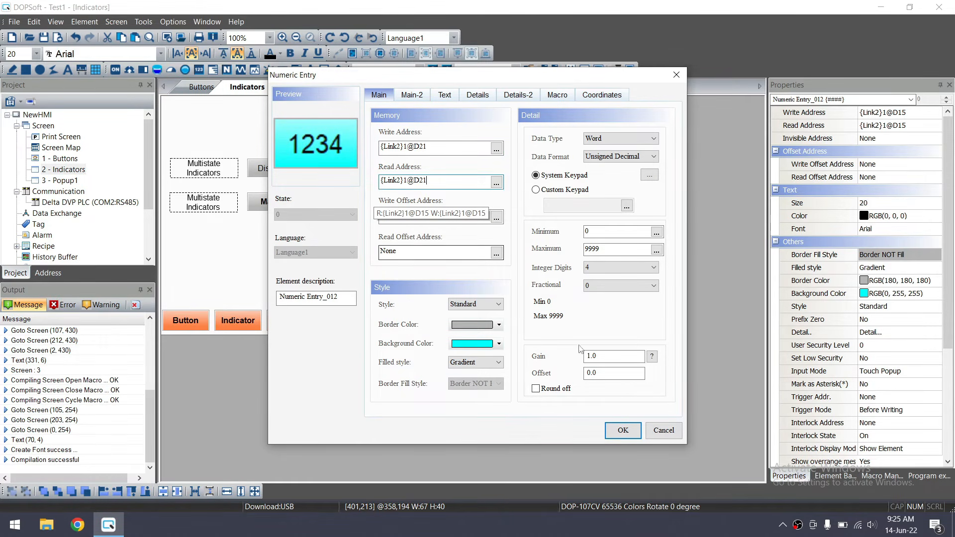
{"action": "left_click", "coordinate": [623, 430]}
{"action": "left_click", "coordinate": [376, 260]}
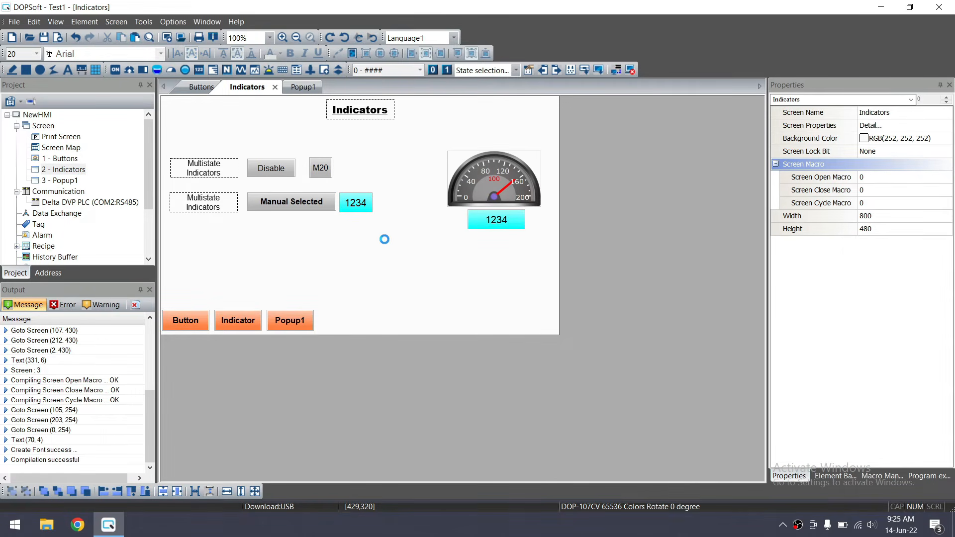
{"action": "left_click_drag", "start_coordinate": [392, 232], "coordinate": [164, 188]}
Browse the element type list and close it without adding anything
{"action": "left_click", "coordinate": [360, 288]}
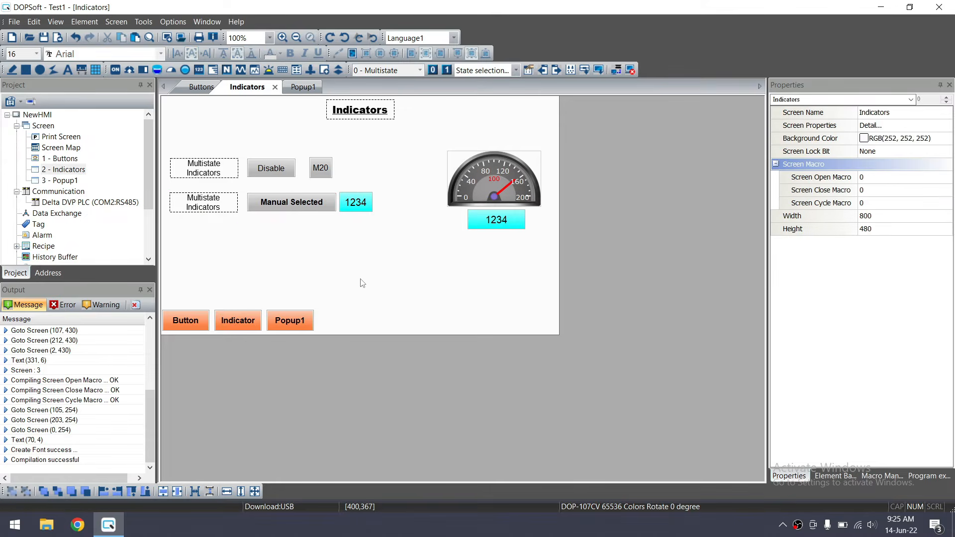
{"action": "left_click", "coordinate": [78, 24]}
{"action": "mouse_move", "coordinate": [118, 110]}
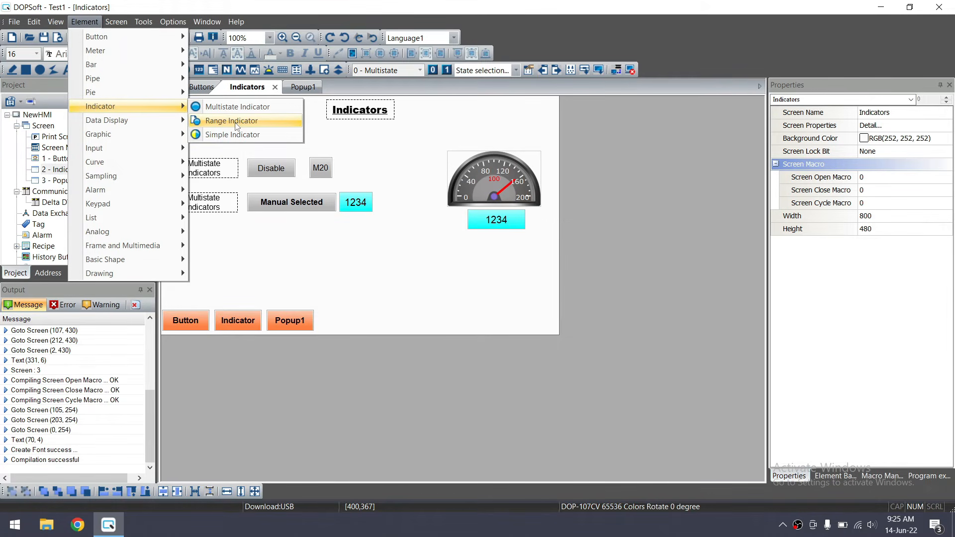
{"action": "mouse_move", "coordinate": [146, 120]}
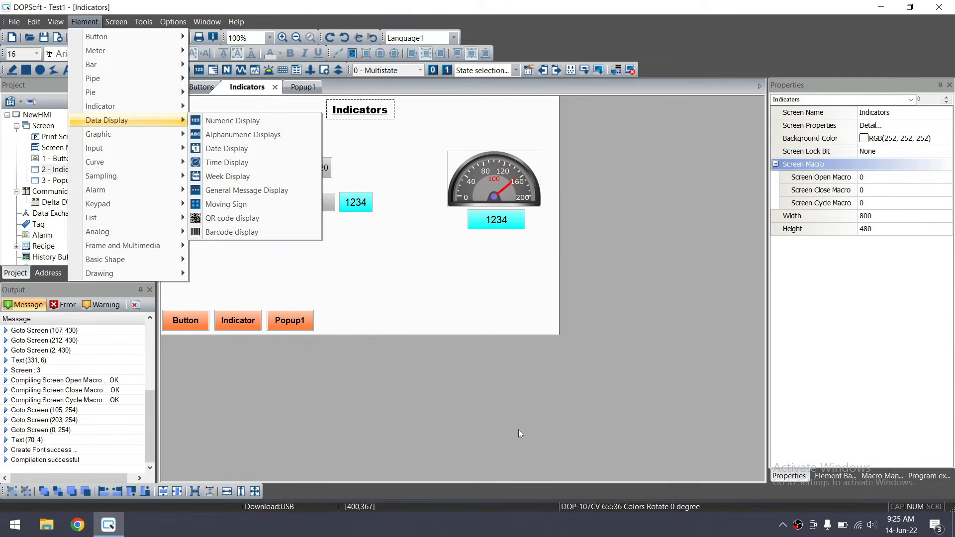
{"action": "left_click", "coordinate": [404, 315]}
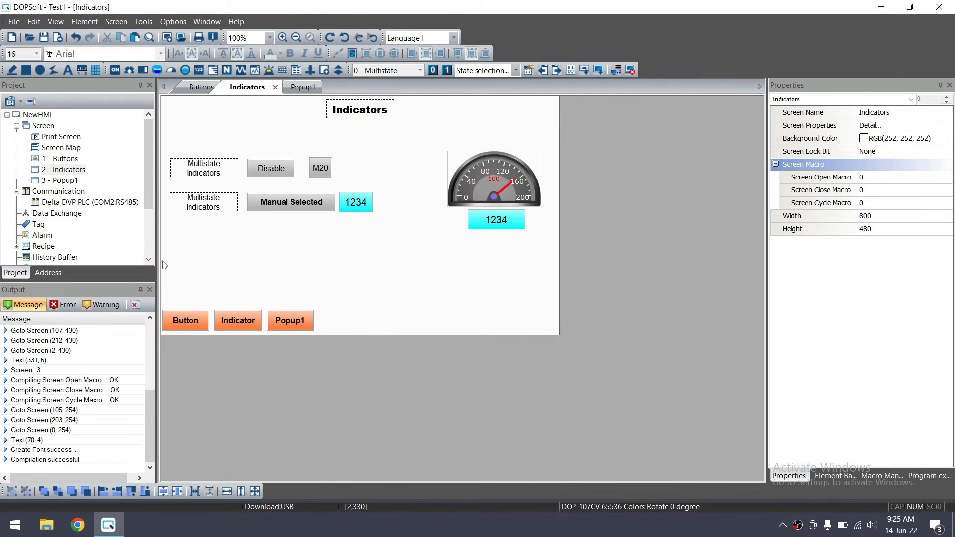
Select every element on the Indicators screen and nudge them all up with the Up arrow
{"action": "left_click_drag", "start_coordinate": [170, 256], "coordinate": [556, 147]}
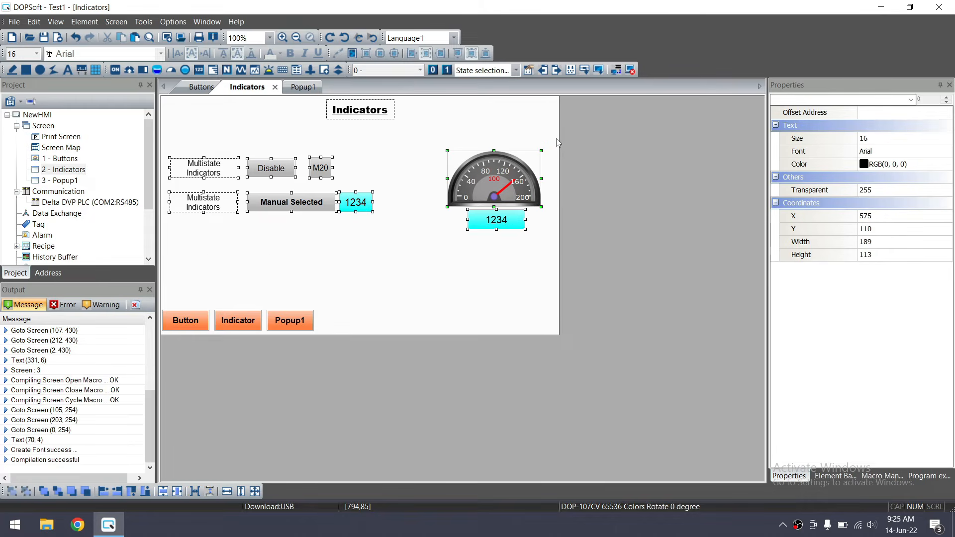
{"action": "key", "text": "Up"}
{"action": "key", "text": "Up"}
{"action": "key", "text": "Up"}
{"action": "key", "text": "Up"}
{"action": "key", "text": "Up"}
{"action": "key", "text": "Up"}
{"action": "key", "text": "Up"}
{"action": "key", "text": "Up"}
{"action": "key", "text": "Up"}
{"action": "key", "text": "Up"}
{"action": "key", "text": "Up"}
{"action": "key", "text": "Up"}
{"action": "key", "text": "Up"}
{"action": "key", "text": "Up"}
{"action": "key", "text": "Up"}
{"action": "key", "text": "Up"}
{"action": "key", "text": "Up"}
{"action": "key", "text": "Up"}
{"action": "key", "text": "Up"}
{"action": "key", "text": "Up"}
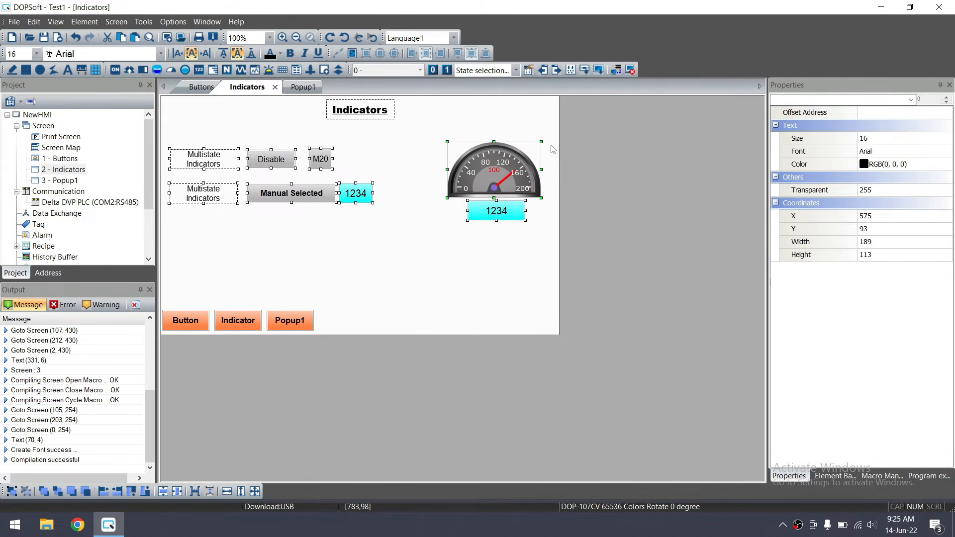
{"action": "key", "text": "Up"}
{"action": "key", "text": "Up"}
{"action": "key", "text": "Up"}
{"action": "key", "text": "Up"}
{"action": "key", "text": "Up"}
{"action": "key", "text": "Up"}
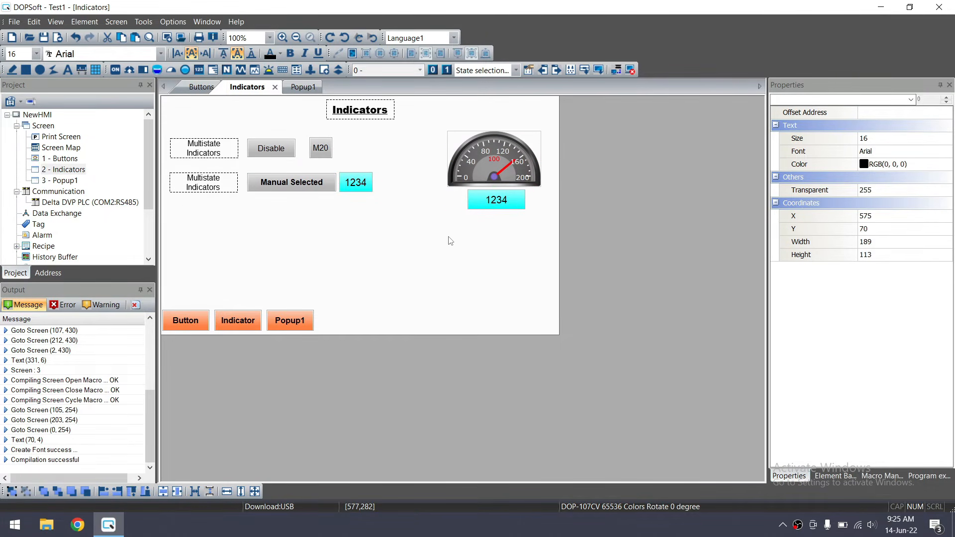
{"action": "left_click", "coordinate": [450, 240]}
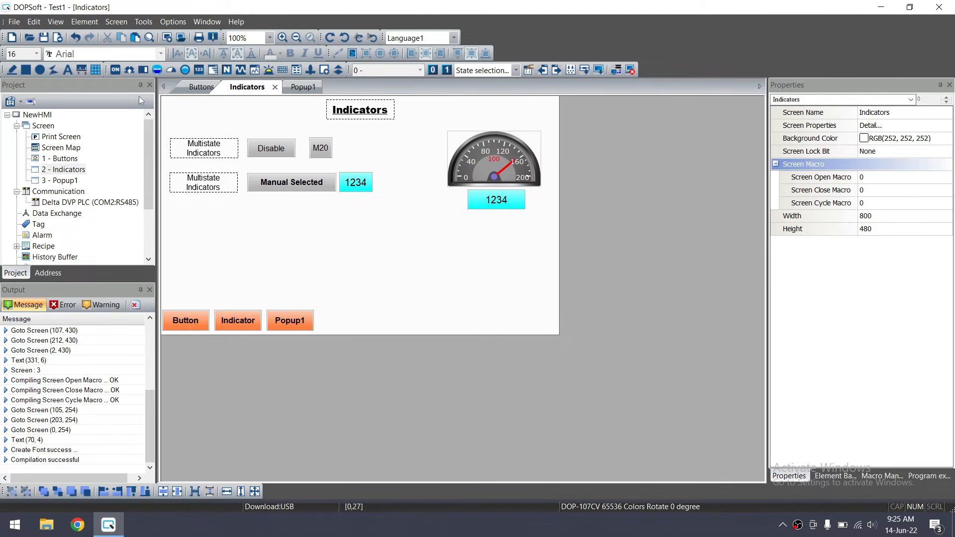
{"action": "left_click", "coordinate": [85, 22]}
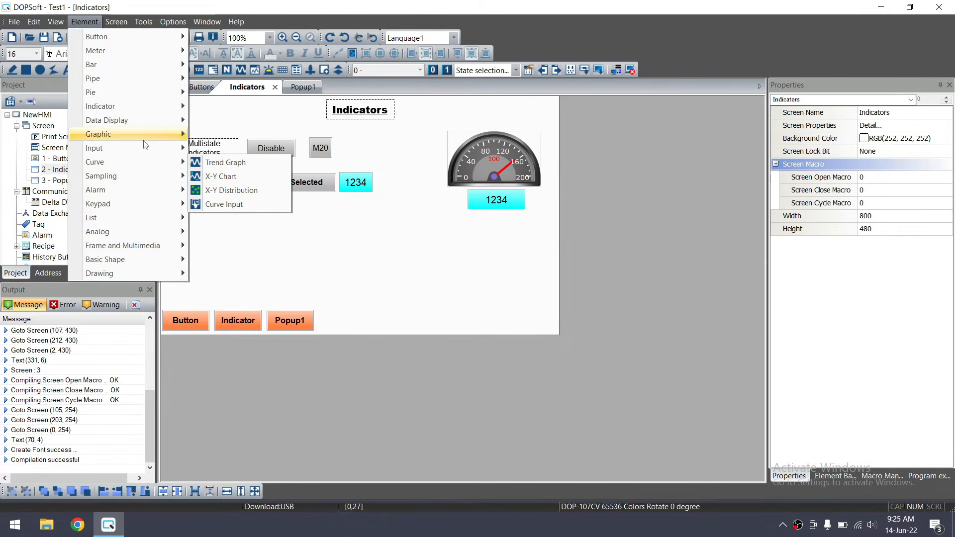
{"action": "left_click", "coordinate": [318, 246]}
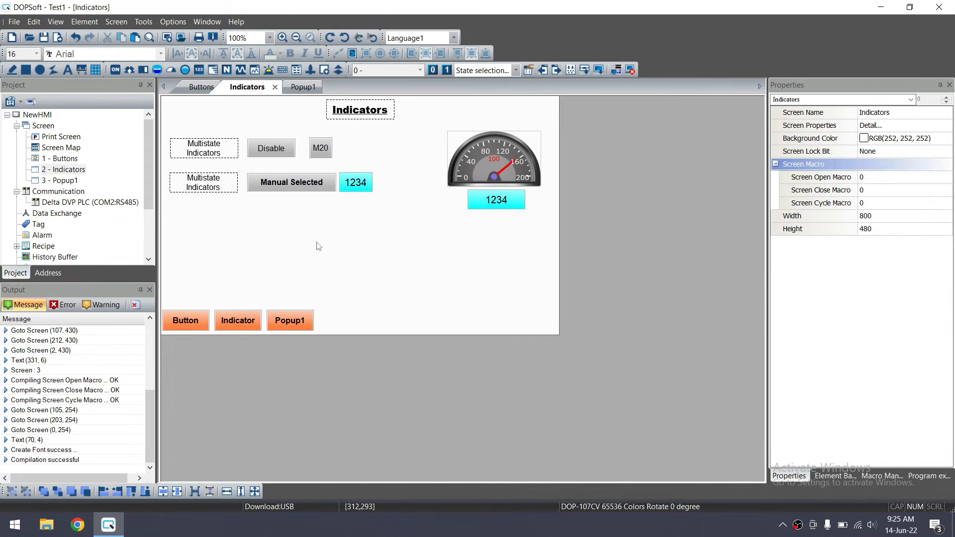
Start the offline simulation, open the Indicators page, and toggle M20 on (green Enable) and off (grey Disable)
{"action": "left_click", "coordinate": [630, 70]}
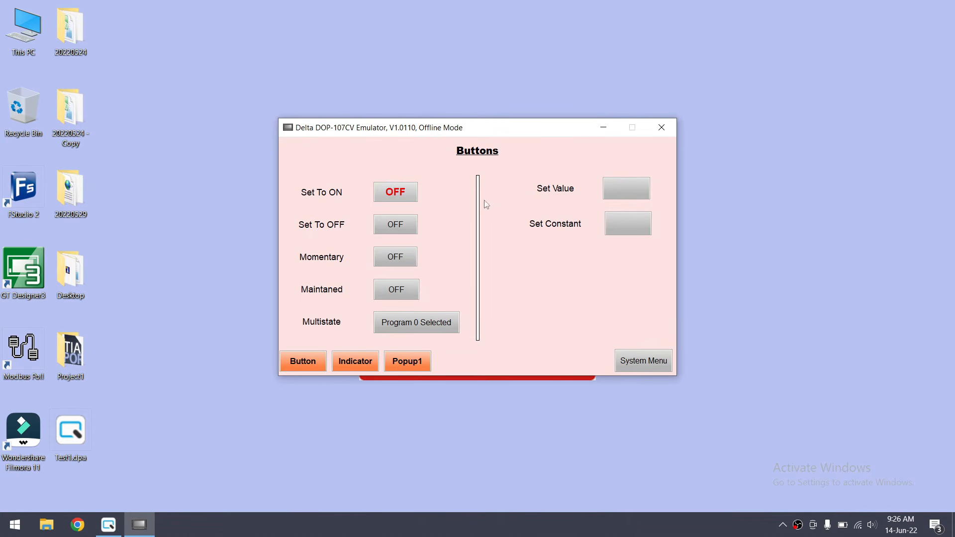
{"action": "left_click", "coordinate": [354, 365]}
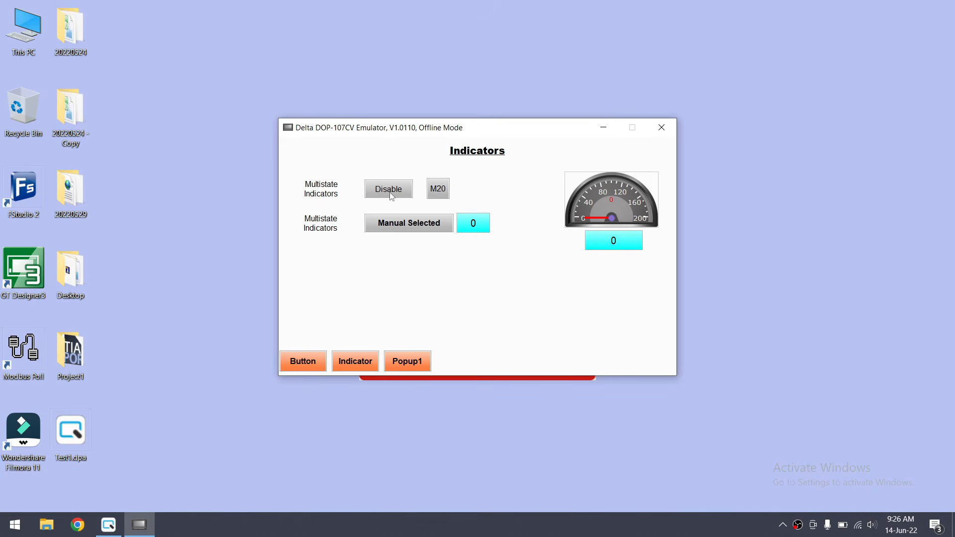
{"action": "left_click", "coordinate": [444, 195]}
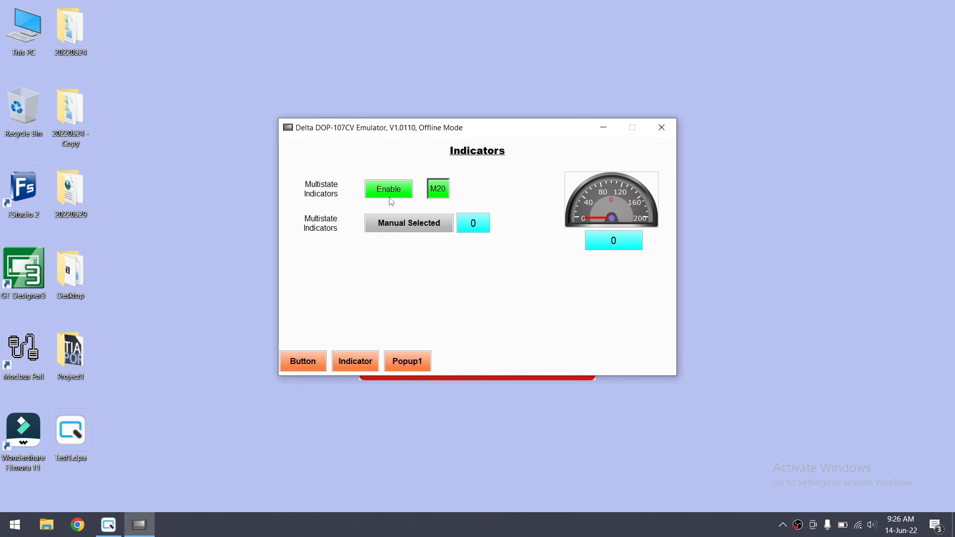
{"action": "left_click", "coordinate": [437, 195]}
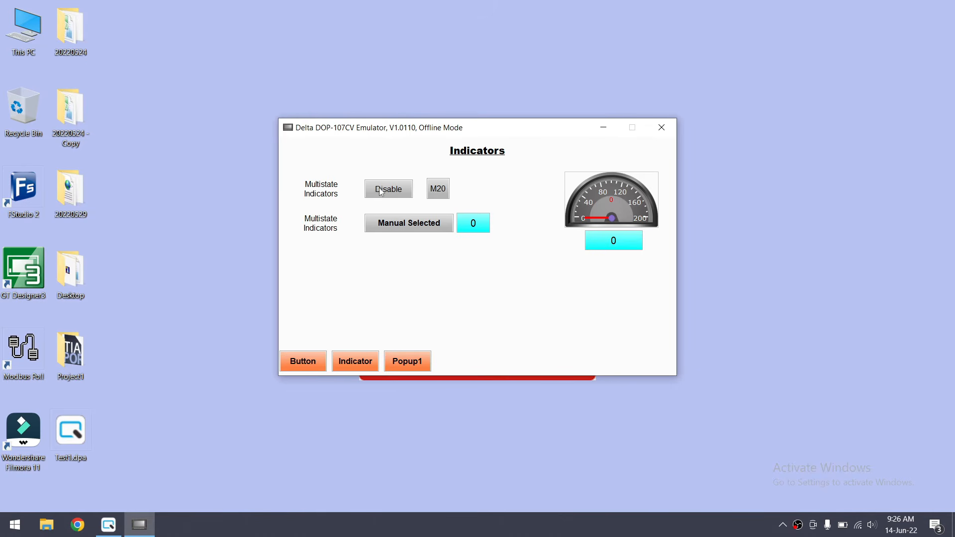
{"action": "left_click", "coordinate": [436, 191]}
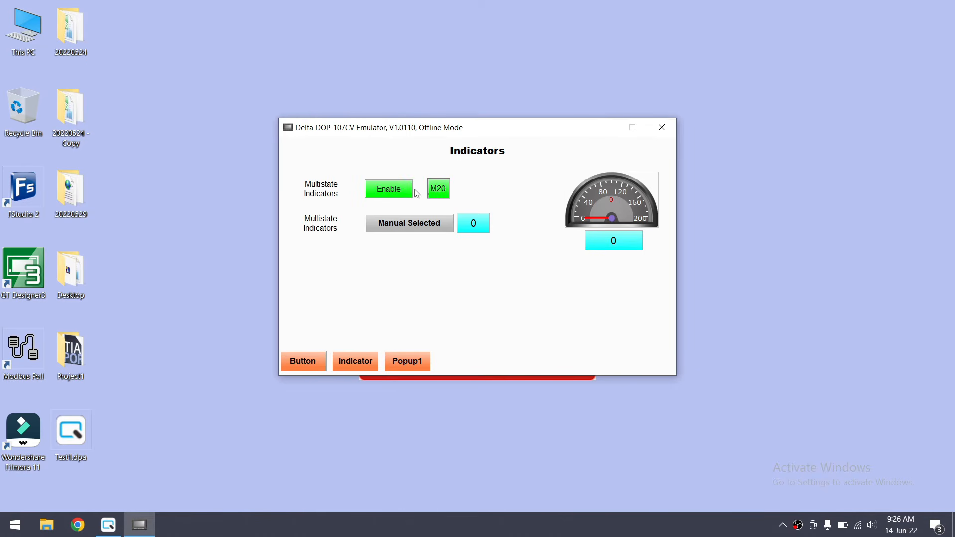
{"action": "left_click", "coordinate": [446, 193]}
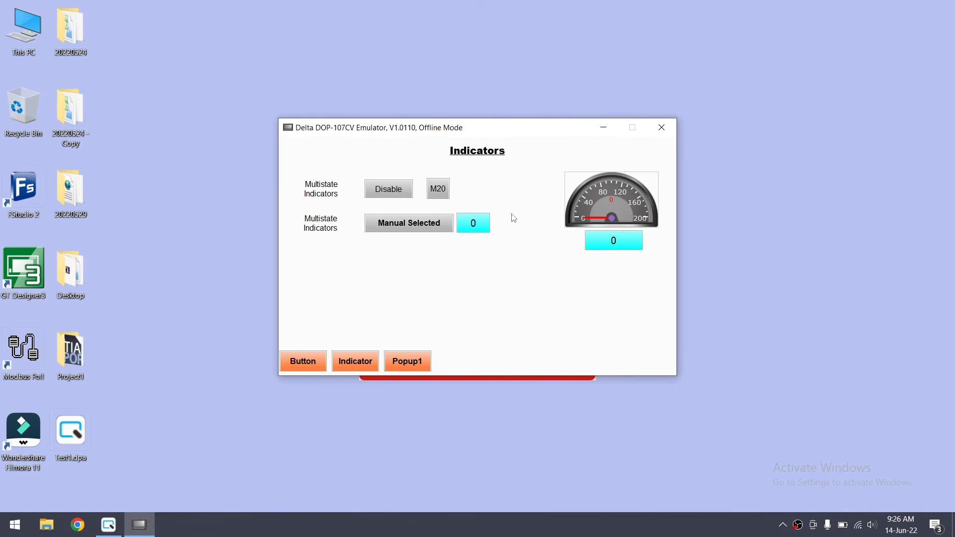
Enter D21 values 1, 2 and 3, checking Auto Selected, Home Condition OK and Ready To Auto Start
{"action": "left_click", "coordinate": [472, 228]}
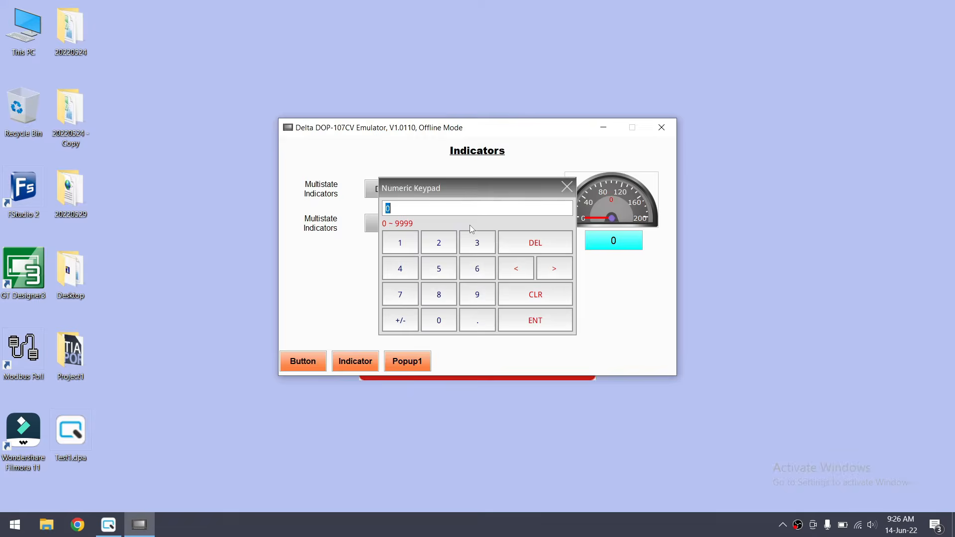
{"action": "left_click", "coordinate": [403, 243]}
{"action": "left_click", "coordinate": [541, 320]}
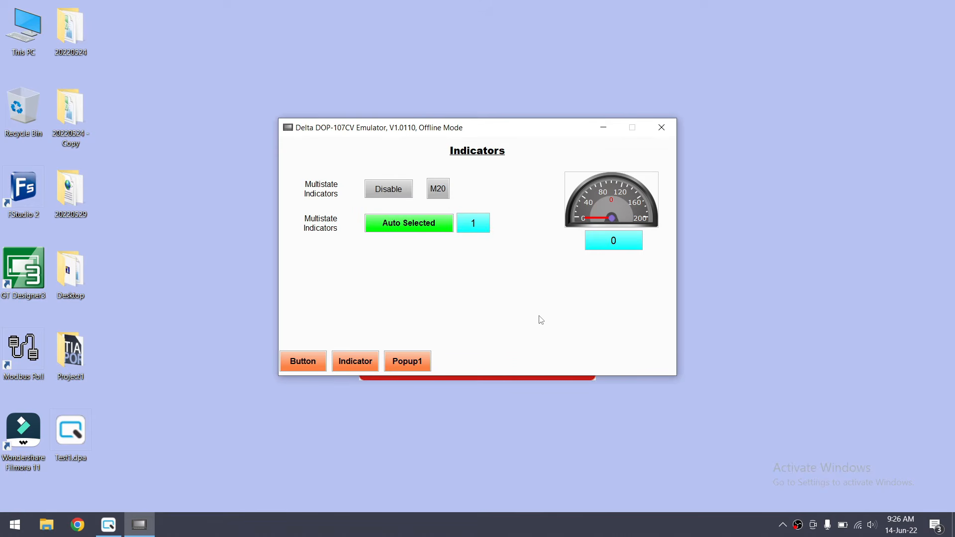
{"action": "left_click", "coordinate": [475, 236]}
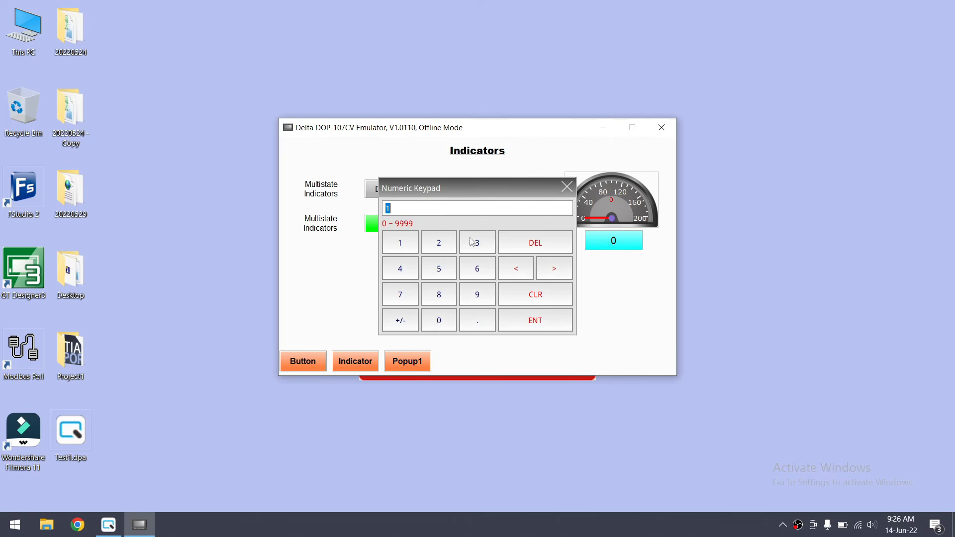
{"action": "left_click", "coordinate": [439, 246]}
{"action": "left_click", "coordinate": [543, 323]}
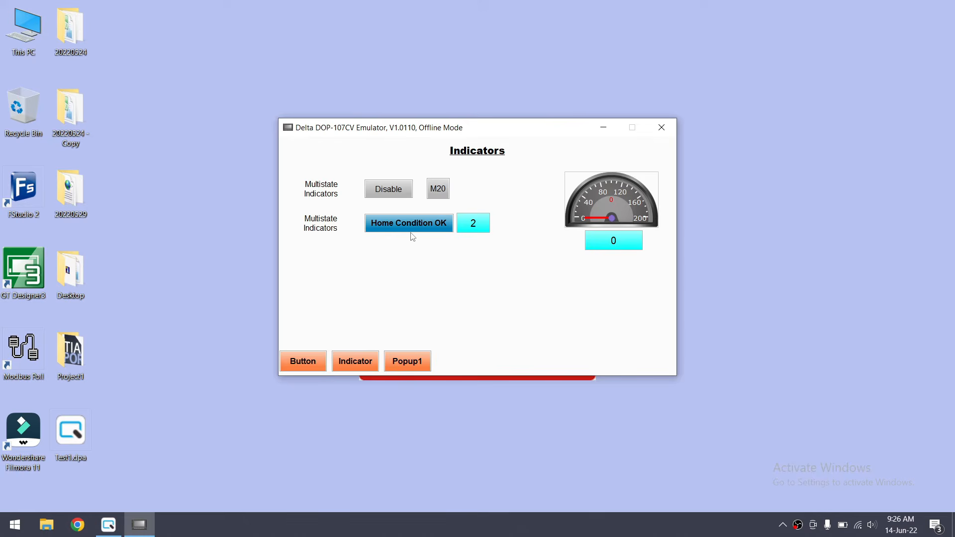
{"action": "left_click", "coordinate": [468, 230]}
{"action": "left_click", "coordinate": [477, 243]}
{"action": "left_click", "coordinate": [528, 317]}
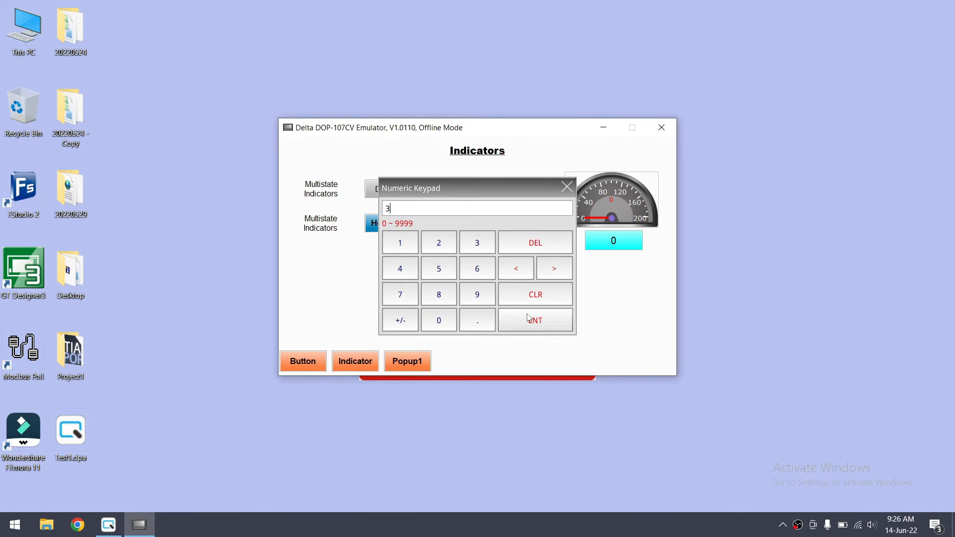
Enter 4, 5, 1 and 0, checking Auto Started, Cycle Completed, Auto Selected and Manual Selected
{"action": "left_click", "coordinate": [472, 225]}
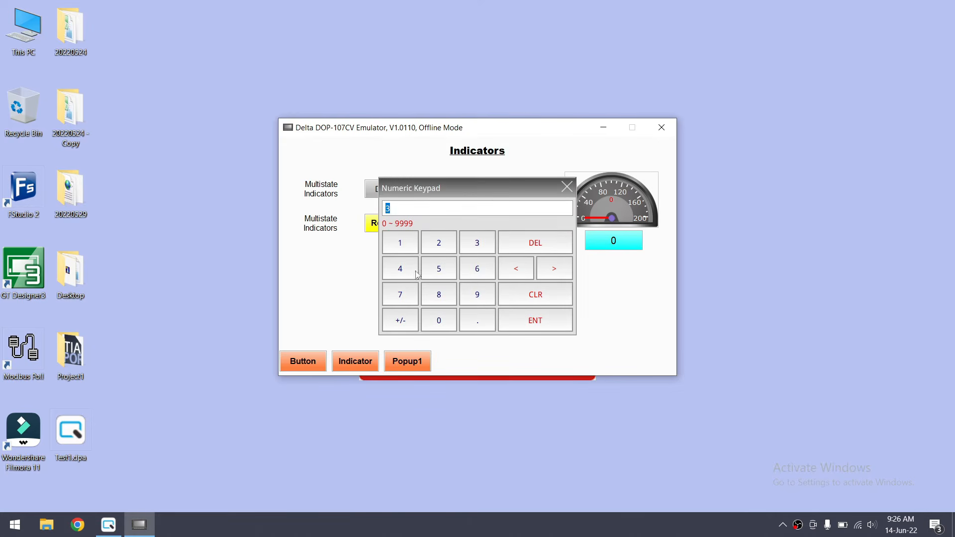
{"action": "left_click", "coordinate": [550, 322]}
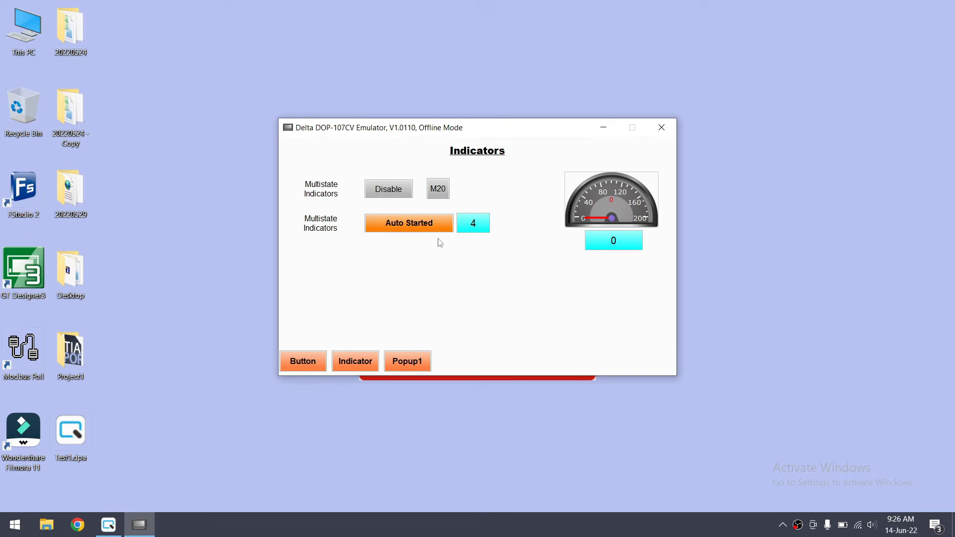
{"action": "left_click", "coordinate": [472, 229]}
{"action": "left_click", "coordinate": [438, 275]}
{"action": "left_click", "coordinate": [531, 320]}
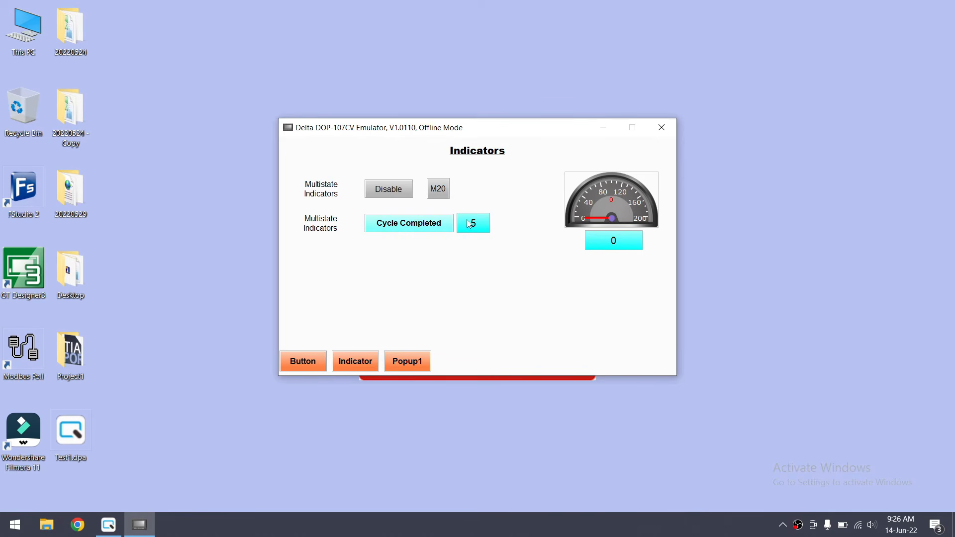
{"action": "left_click", "coordinate": [468, 224]}
{"action": "left_click", "coordinate": [399, 245]}
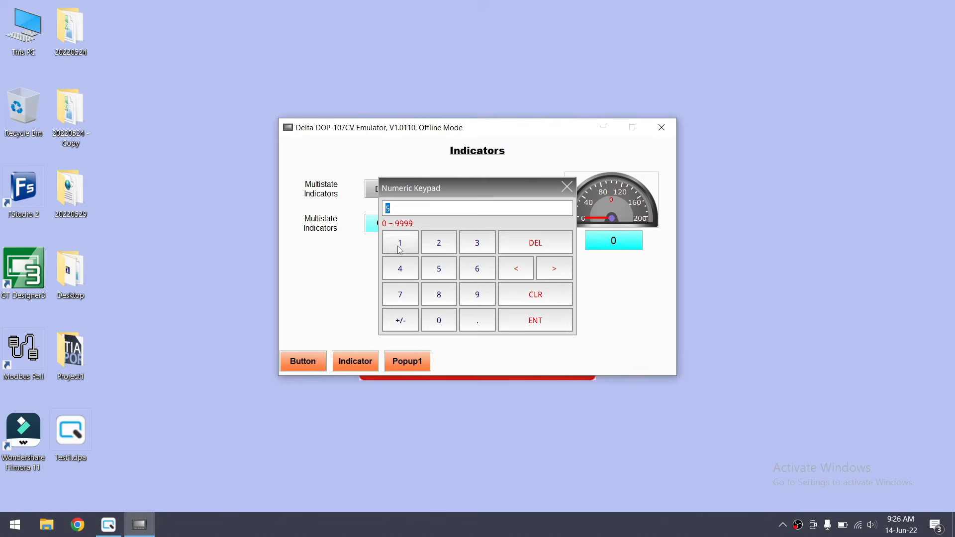
{"action": "left_click", "coordinate": [531, 326]}
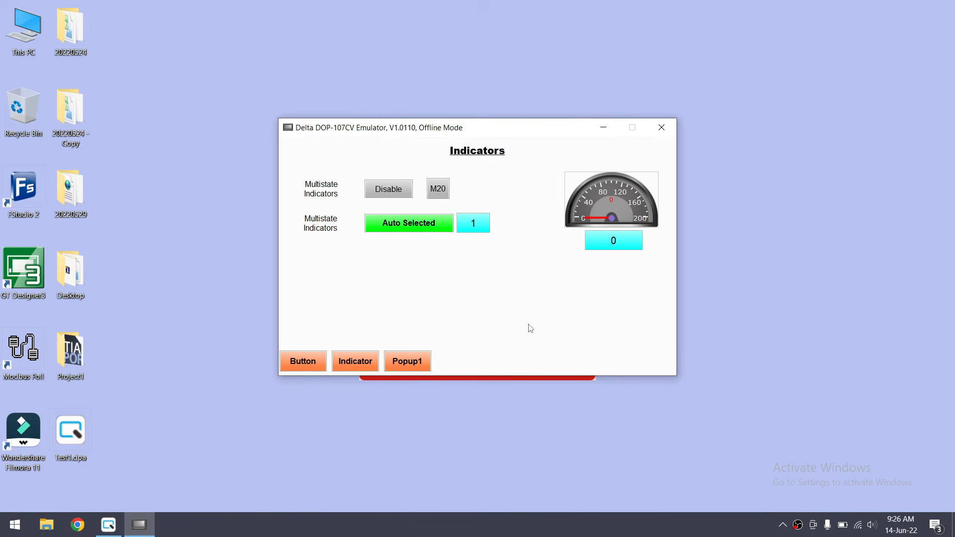
{"action": "left_click", "coordinate": [473, 221]}
{"action": "left_click", "coordinate": [439, 320]}
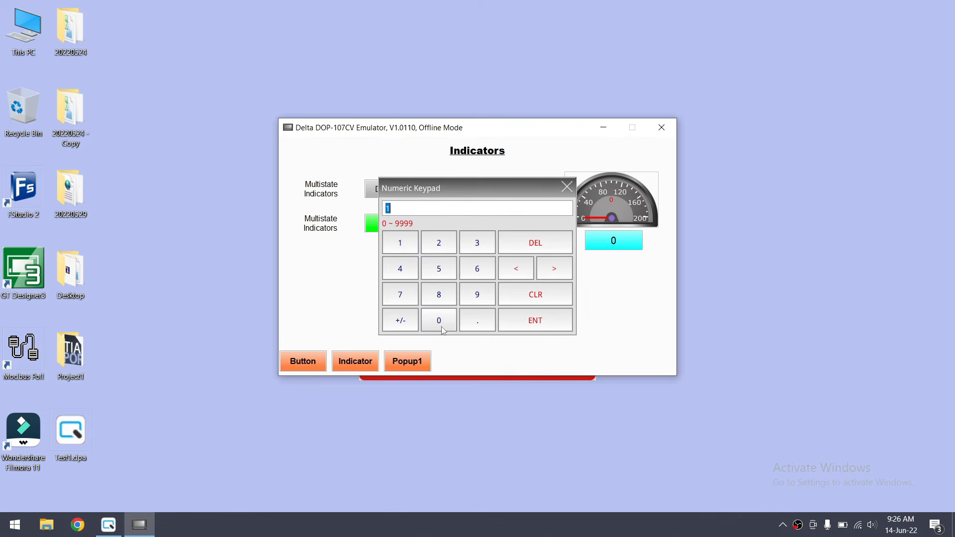
{"action": "left_click", "coordinate": [553, 321]}
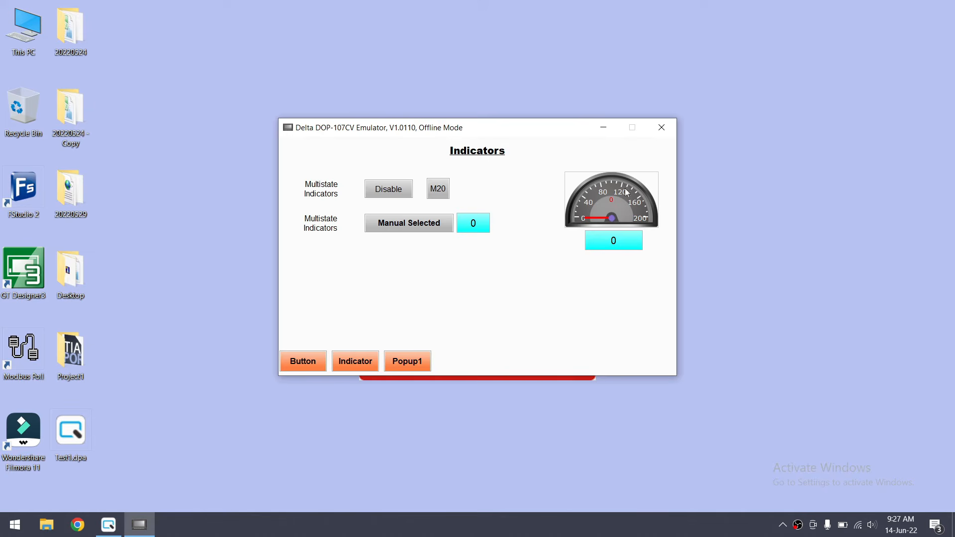
Enter 40, 50 and finally 120 into the gauge's D15 entry so the needle points to 120
{"action": "left_click", "coordinate": [631, 241]}
{"action": "type", "text": "40"}
{"action": "left_click", "coordinate": [564, 315]}
{"action": "left_click", "coordinate": [613, 240]}
{"action": "type", "text": "50"}
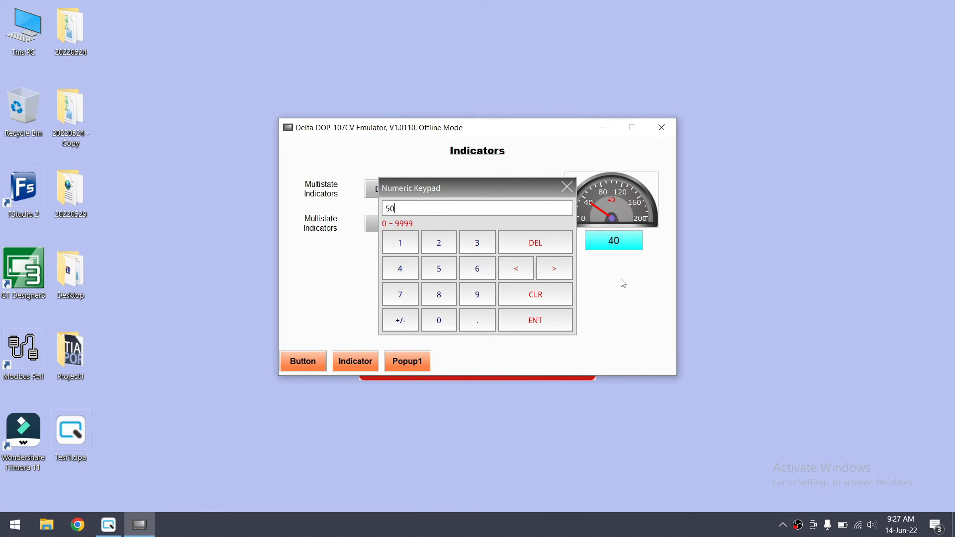
{"action": "left_click", "coordinate": [560, 321]}
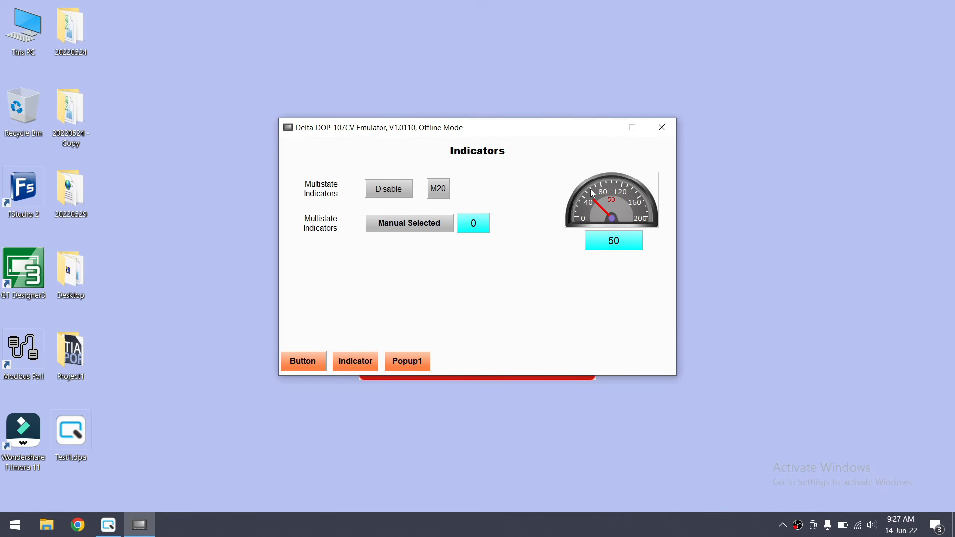
{"action": "left_click", "coordinate": [614, 240]}
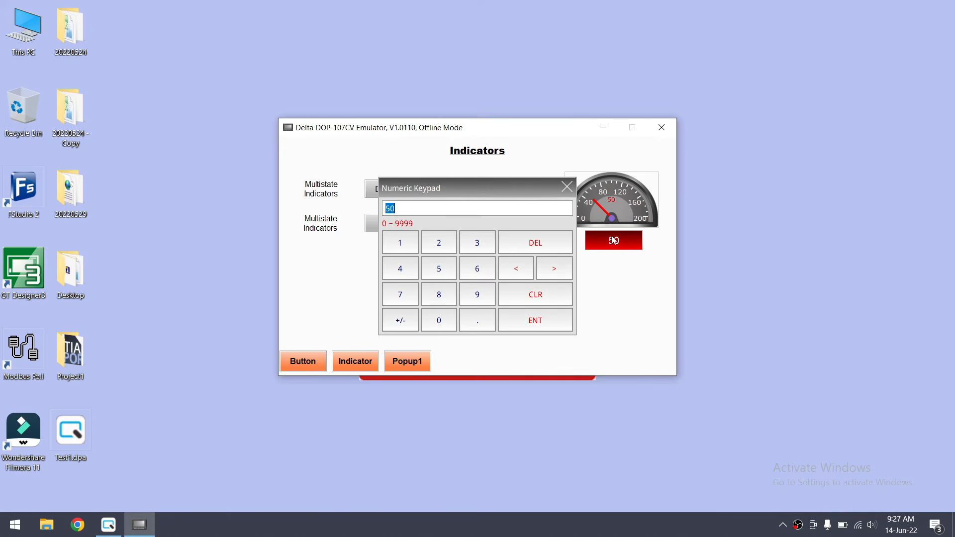
{"action": "type", "text": "120"}
{"action": "key", "text": "Return"}
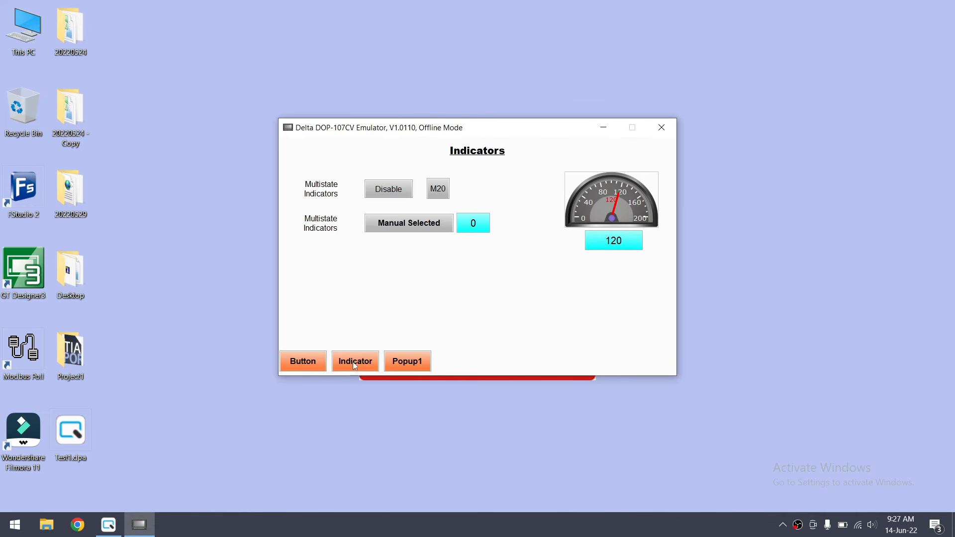
Close the emulator and return to the DOPSoft editor
{"action": "left_click", "coordinate": [661, 127]}
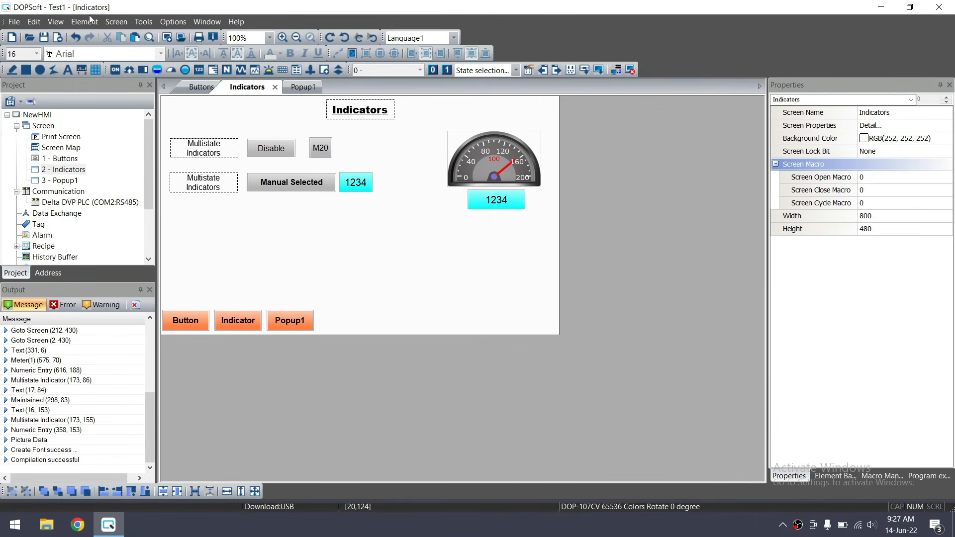
{"action": "left_click", "coordinate": [85, 21]}
{"action": "left_click", "coordinate": [92, 23]}
Reopen the Indicators screen from the project tree and bring up the Data Display element choices
{"action": "double_click", "coordinate": [65, 180]}
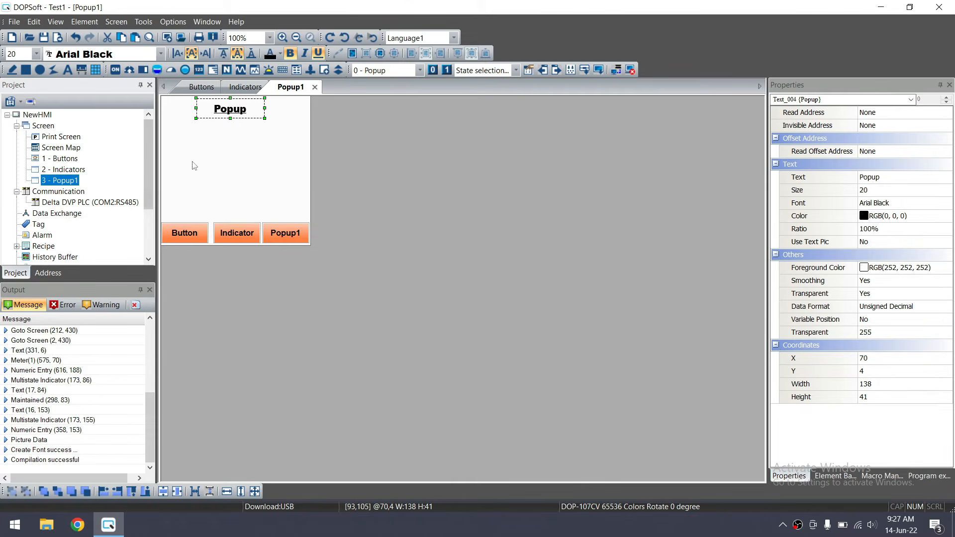
{"action": "left_click", "coordinate": [69, 170]}
{"action": "double_click", "coordinate": [69, 170]}
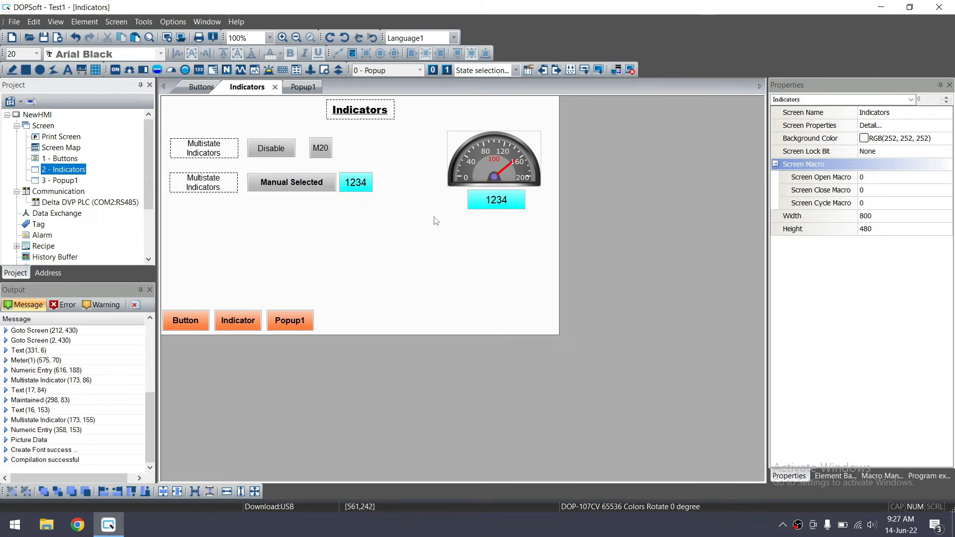
{"action": "left_click", "coordinate": [99, 22]}
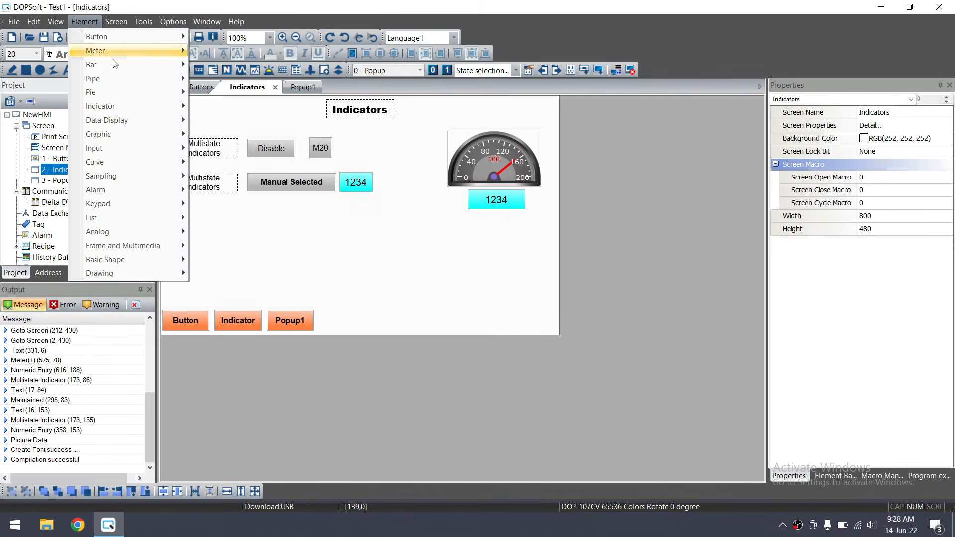
{"action": "mouse_move", "coordinate": [132, 122]}
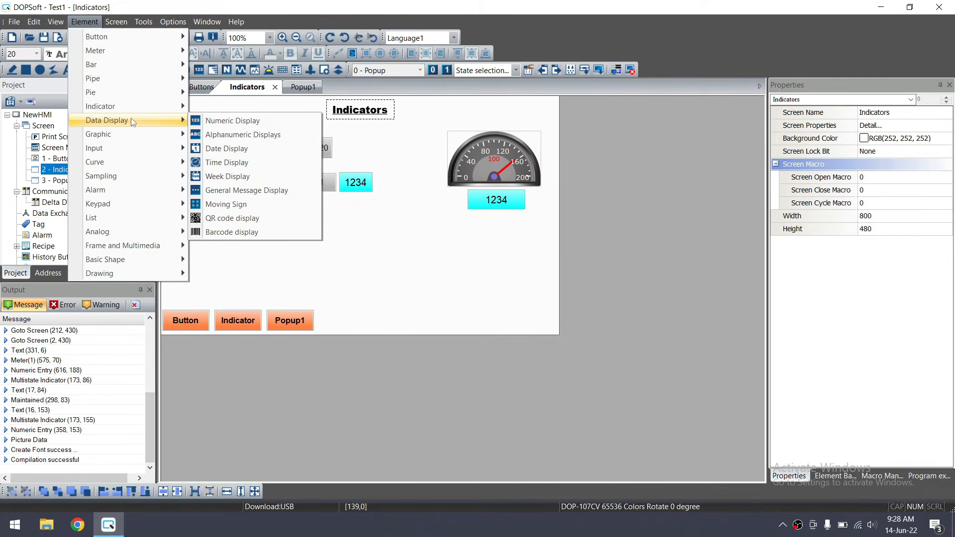
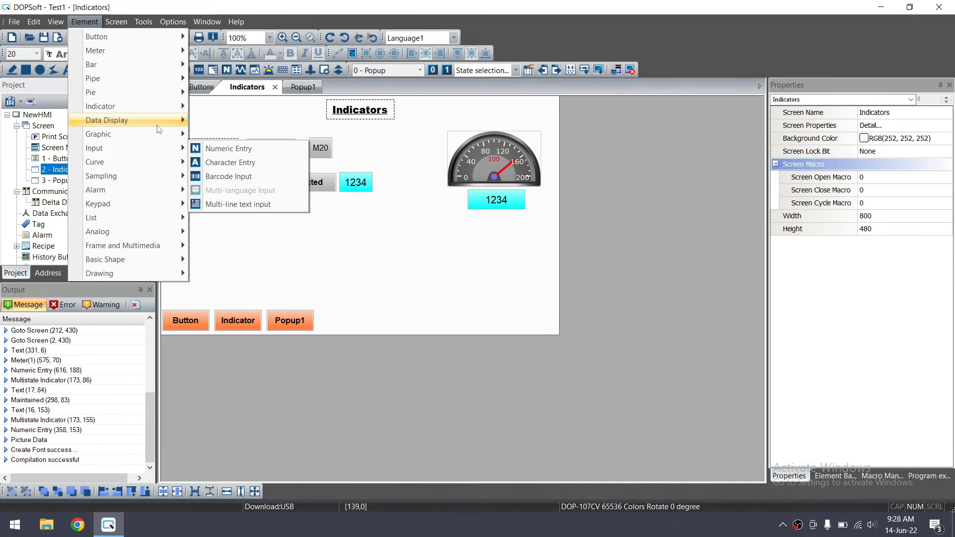
Draw a numeric display element below the indicator rows and nudge it into place
{"action": "mouse_move", "coordinate": [158, 129]}
{"action": "left_click", "coordinate": [251, 124]}
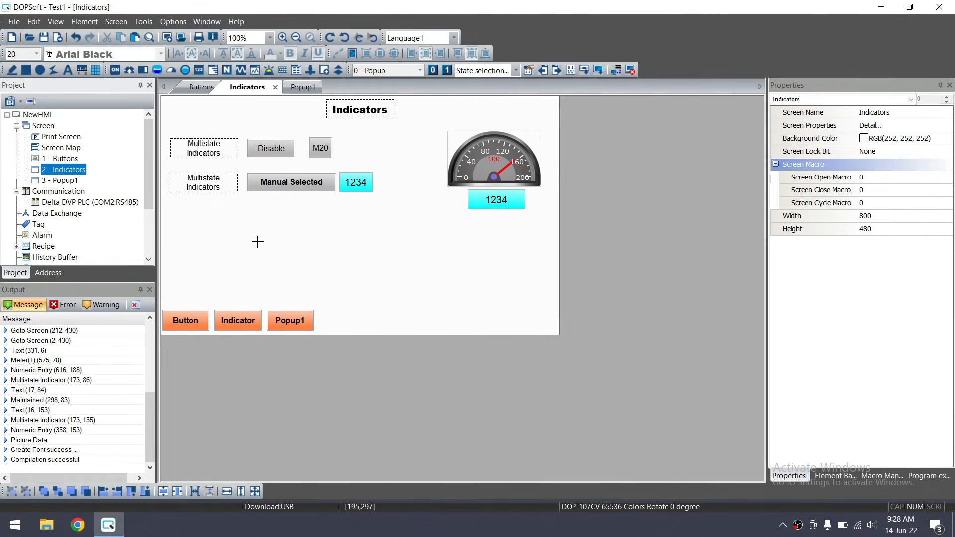
{"action": "left_click_drag", "start_coordinate": [248, 224], "coordinate": [304, 247]}
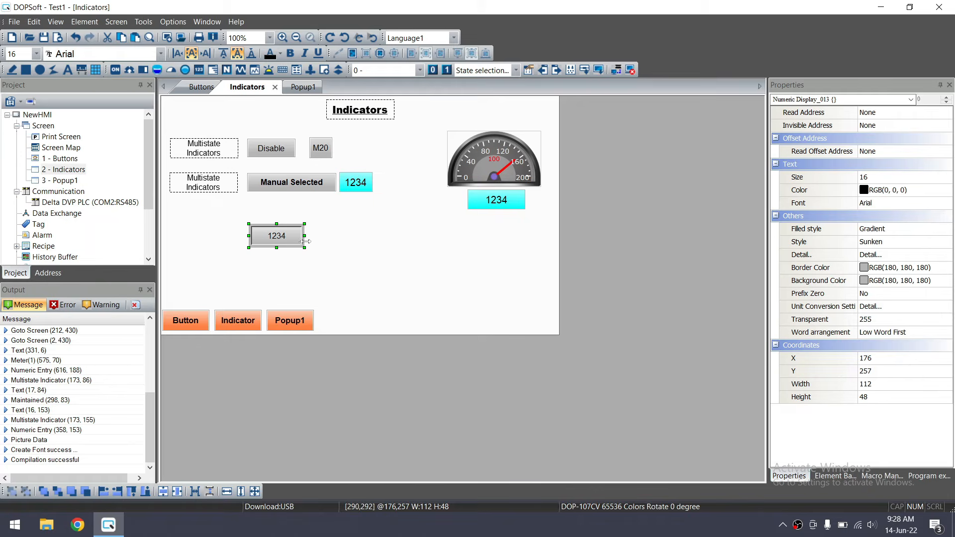
{"action": "left_click_drag", "start_coordinate": [280, 234], "coordinate": [294, 230]}
Copy a Multistate Indicators label, change it to 'Numeric Display', and align it with the display
{"action": "left_click", "coordinate": [206, 188]}
{"action": "key", "text": "ctrl+c"}
{"action": "key", "text": "ctrl+v"}
{"action": "left_click_drag", "start_coordinate": [215, 188], "coordinate": [208, 232]}
{"action": "double_click", "coordinate": [208, 232]}
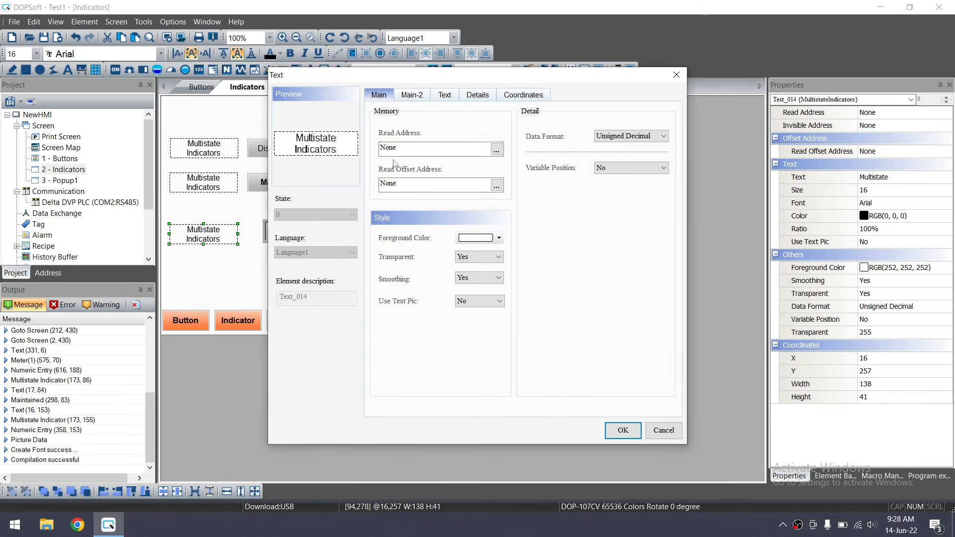
{"action": "left_click", "coordinate": [444, 94]}
{"action": "left_click_drag", "start_coordinate": [412, 143], "coordinate": [369, 130]}
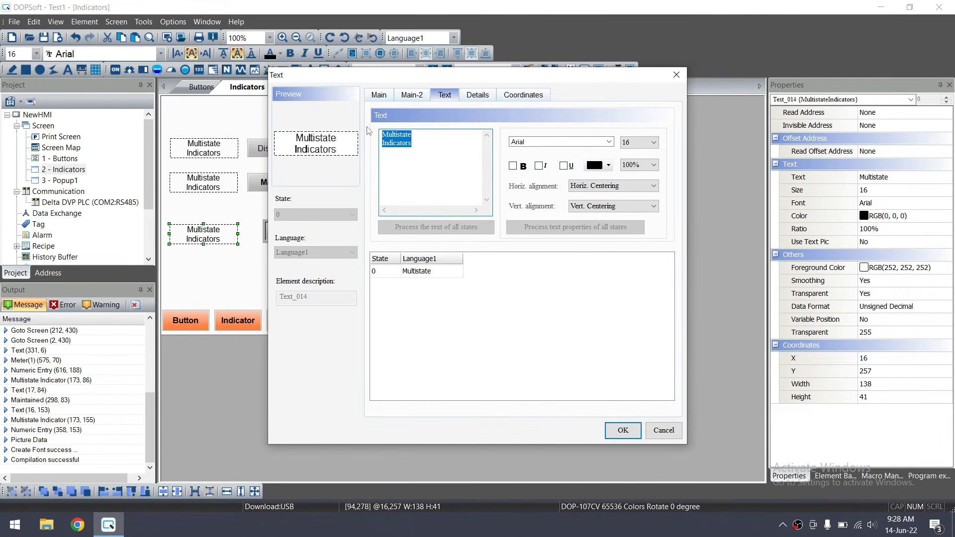
{"action": "type", "text": "Numeric Display"}
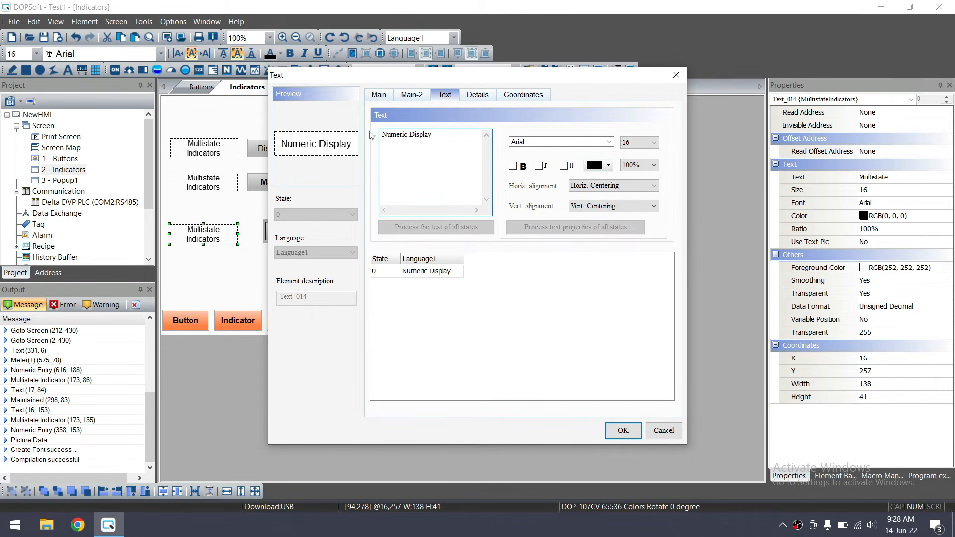
{"action": "left_click", "coordinate": [610, 432]}
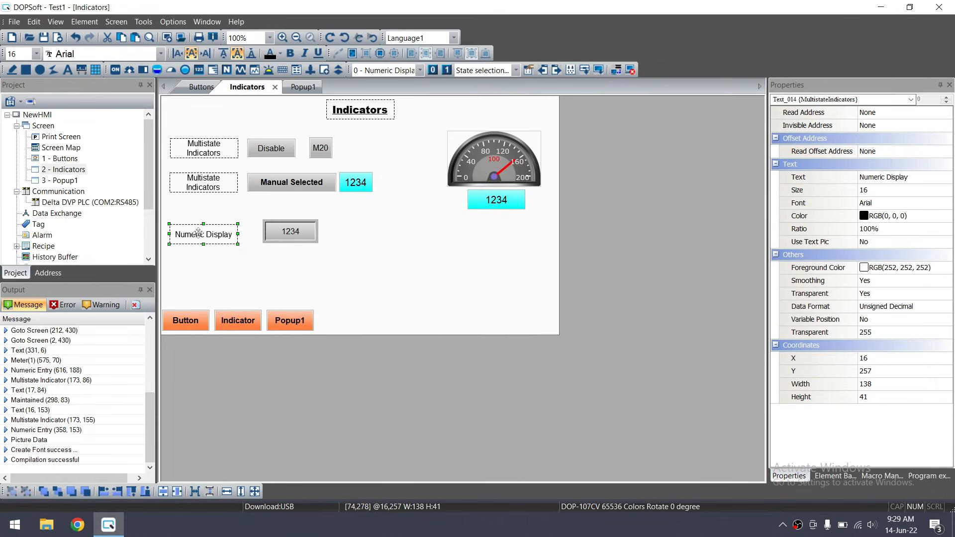
{"action": "left_click_drag", "start_coordinate": [198, 235], "coordinate": [202, 224]}
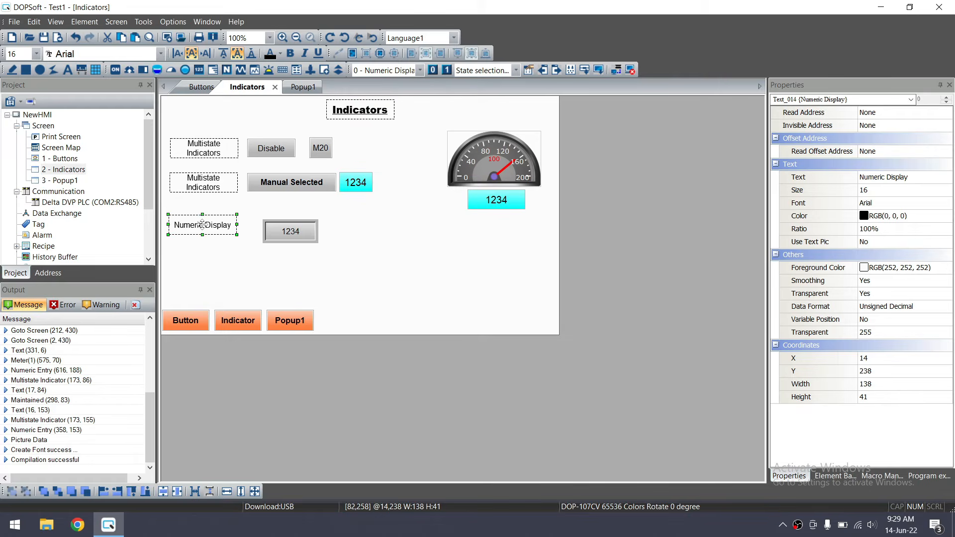
{"action": "left_click_drag", "start_coordinate": [298, 231], "coordinate": [285, 227]}
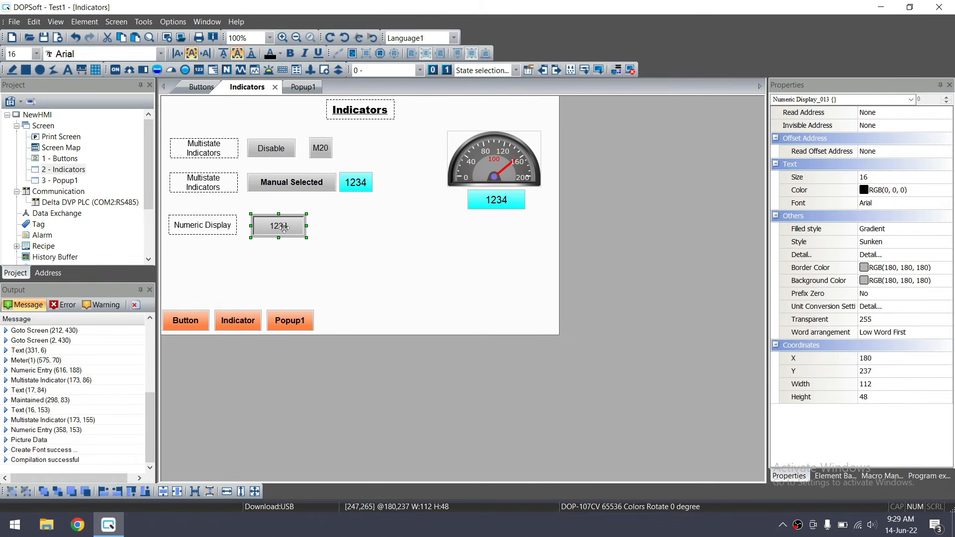
Try the Standard and Raised display styles, then keep the numeric display Sunken
{"action": "double_click", "coordinate": [284, 227]}
{"action": "left_click", "coordinate": [475, 251]}
{"action": "left_click", "coordinate": [453, 258]}
{"action": "left_click", "coordinate": [451, 254]}
{"action": "left_click", "coordinate": [475, 269]}
{"action": "left_click", "coordinate": [476, 253]}
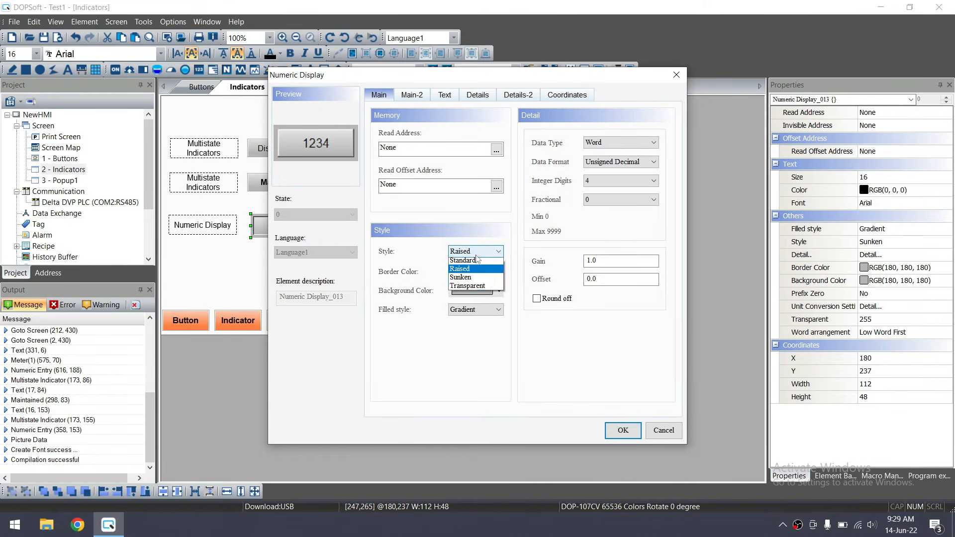
{"action": "left_click", "coordinate": [467, 277]}
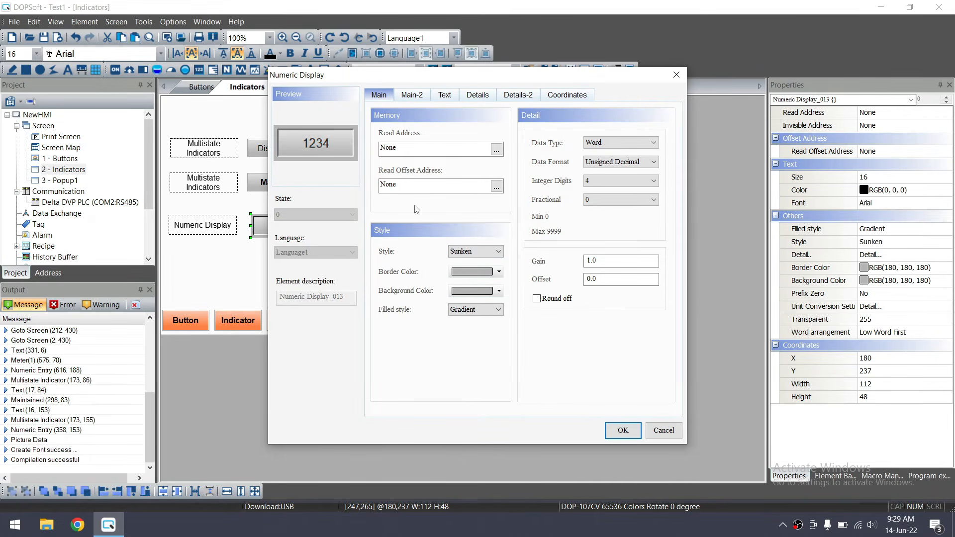
Set the numeric display's read address to D30
{"action": "left_click", "coordinate": [496, 149]}
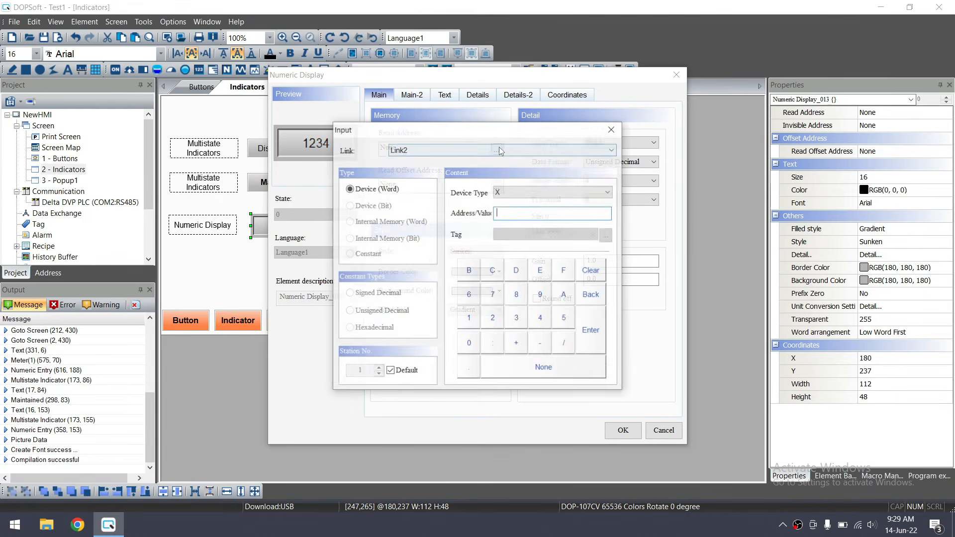
{"action": "left_click", "coordinate": [499, 192]}
{"action": "left_click", "coordinate": [510, 254]}
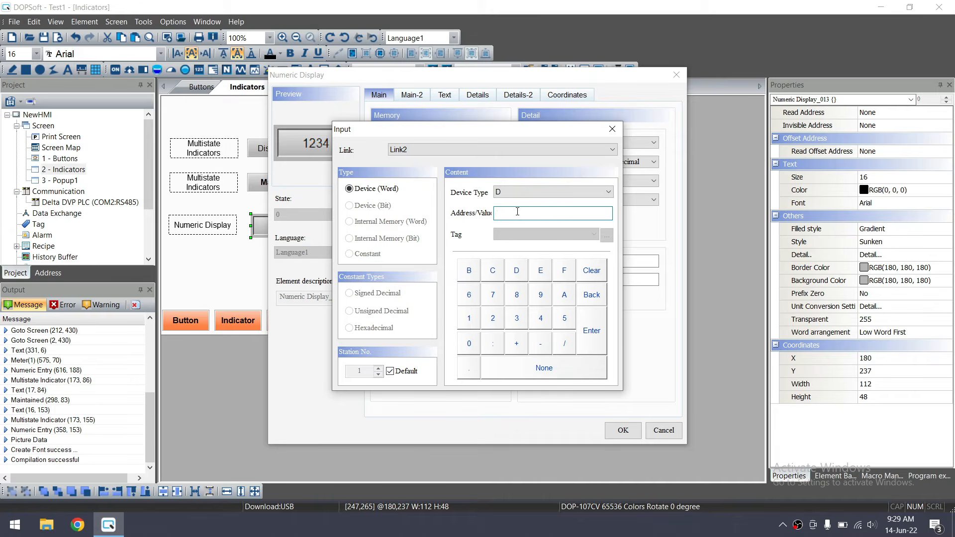
{"action": "left_click", "coordinate": [590, 332]}
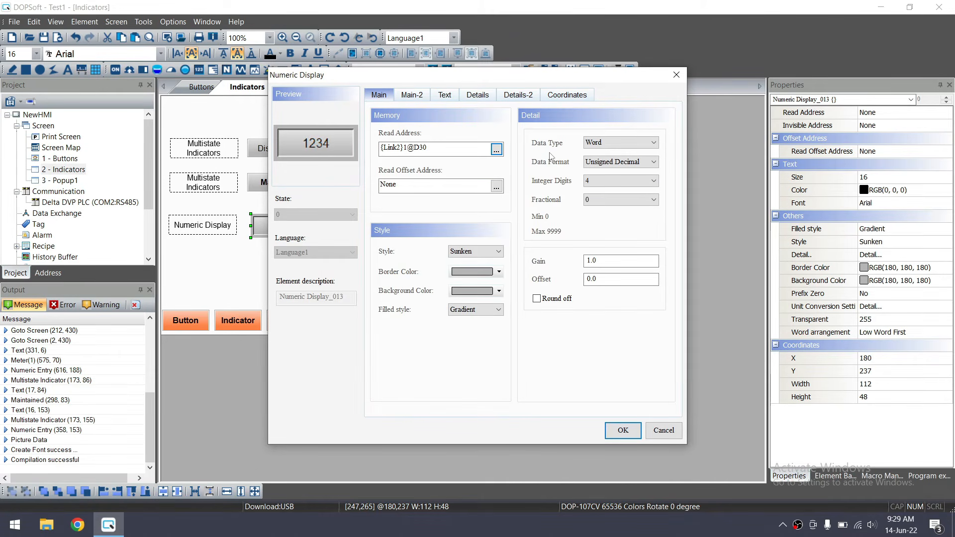
After trying Double Word Floating, keep Word, Unsigned Decimal with 4 integer digits
{"action": "left_click", "coordinate": [606, 143]}
{"action": "left_click", "coordinate": [611, 159]}
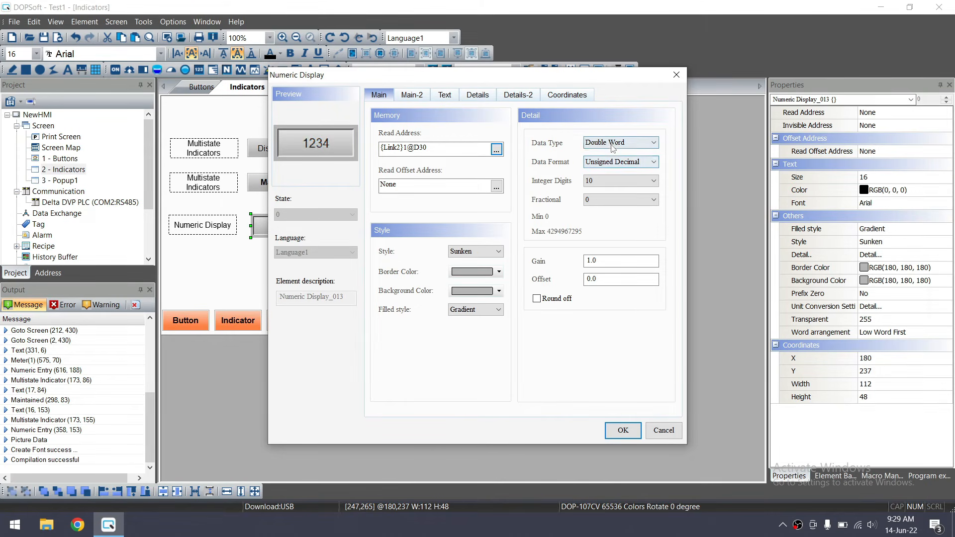
{"action": "left_click", "coordinate": [616, 163]}
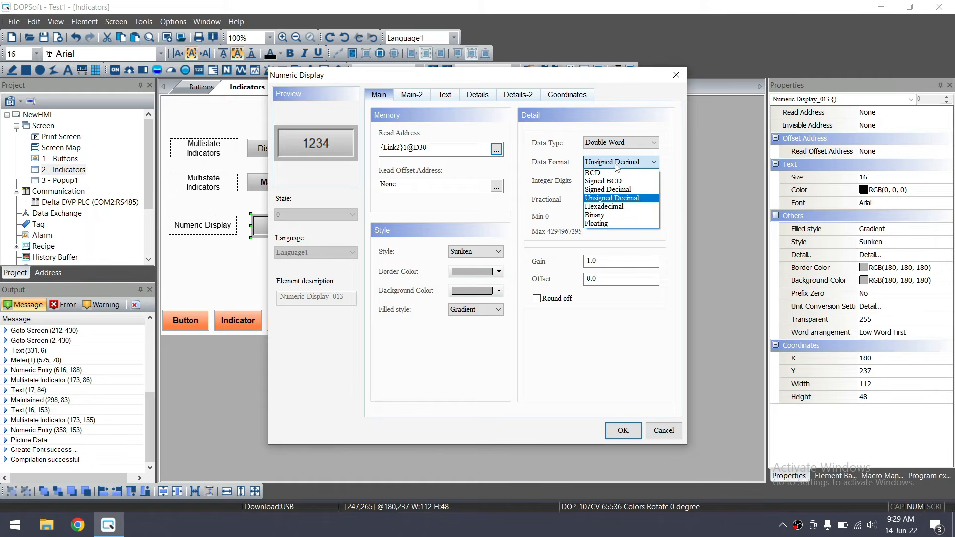
{"action": "left_click", "coordinate": [620, 224]}
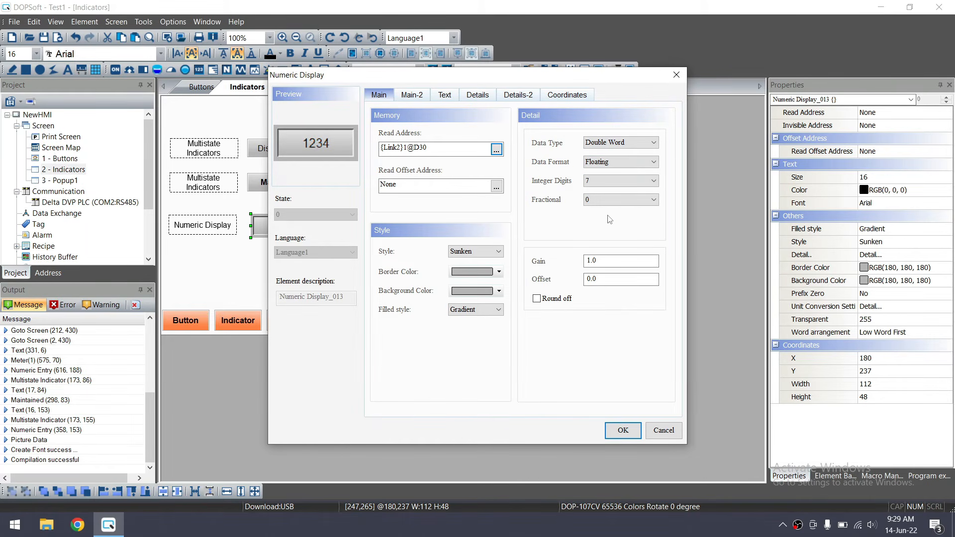
{"action": "left_click", "coordinate": [607, 143]}
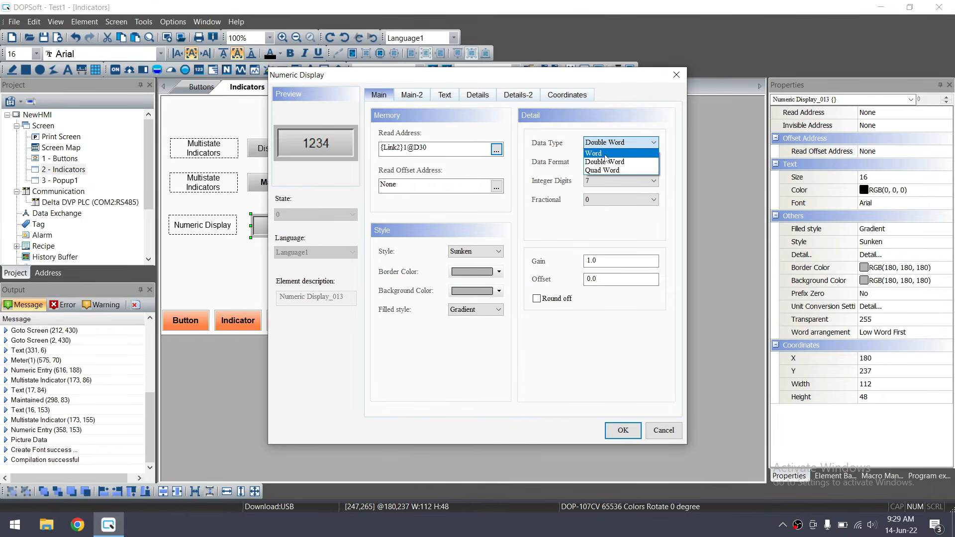
{"action": "left_click", "coordinate": [606, 154]}
{"action": "left_click", "coordinate": [612, 161]}
{"action": "left_click", "coordinate": [610, 169]}
{"action": "left_click", "coordinate": [607, 181]}
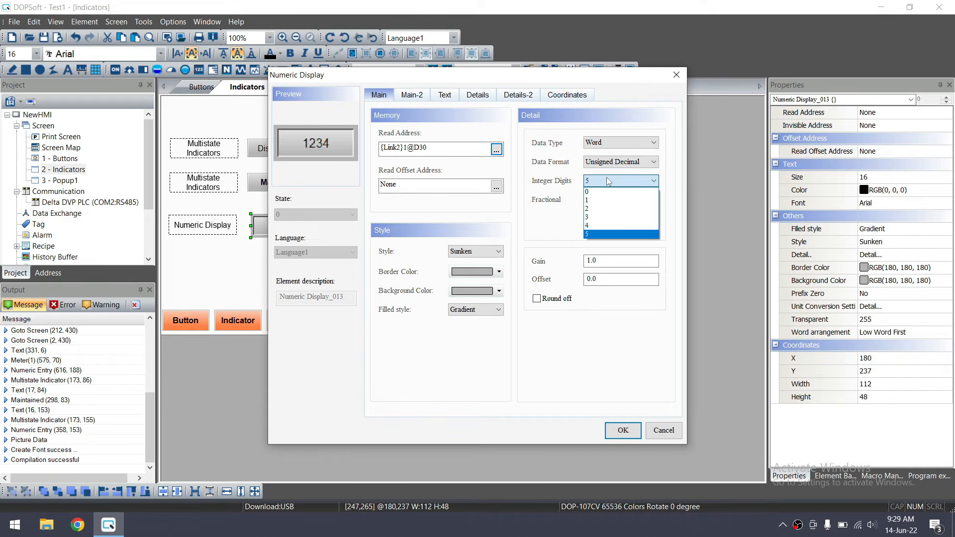
{"action": "left_click", "coordinate": [612, 227]}
Enlarge the display's digits to text size 22 and apply the settings
{"action": "left_click_drag", "start_coordinate": [438, 147], "coordinate": [380, 148]}
{"action": "left_click", "coordinate": [440, 146]}
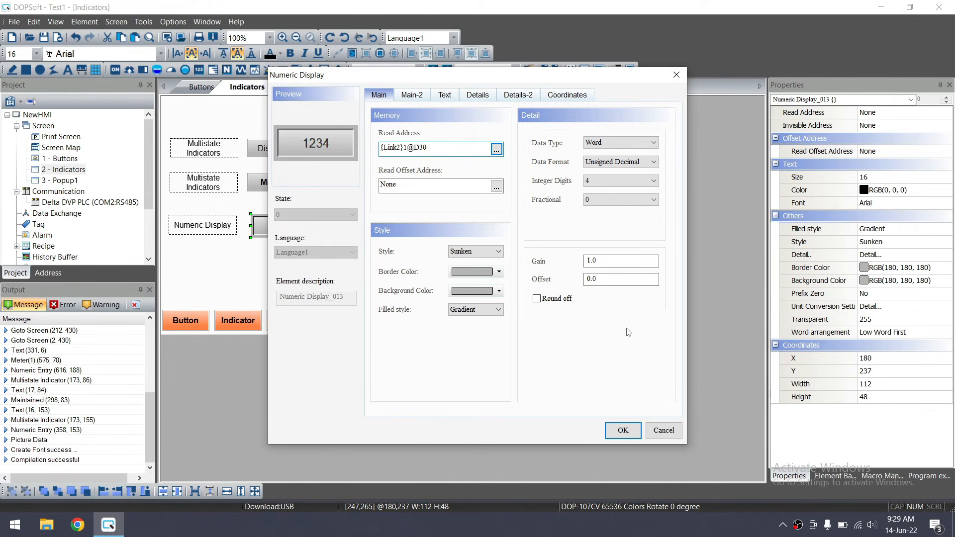
{"action": "left_click", "coordinate": [444, 94]}
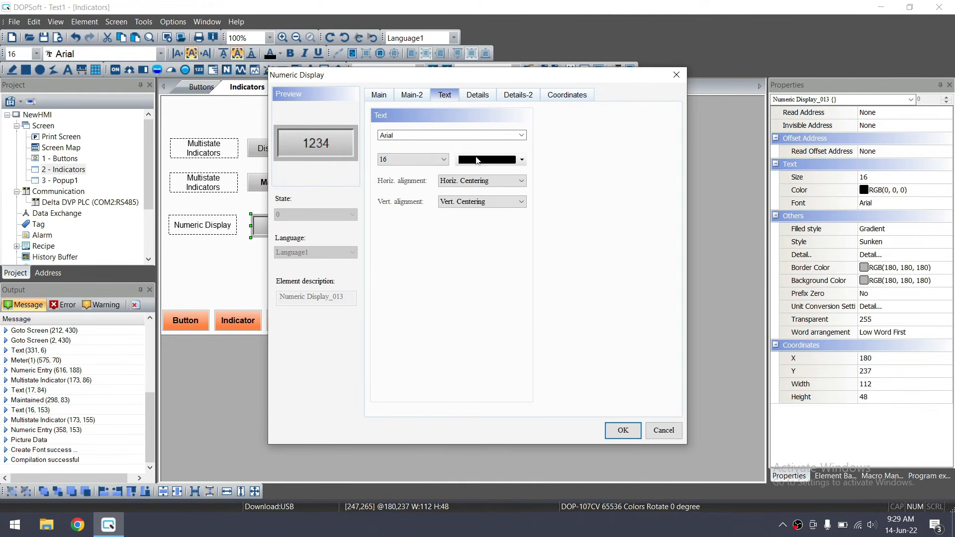
{"action": "left_click", "coordinate": [422, 159]}
{"action": "left_click", "coordinate": [393, 229]}
{"action": "left_click", "coordinate": [623, 429]}
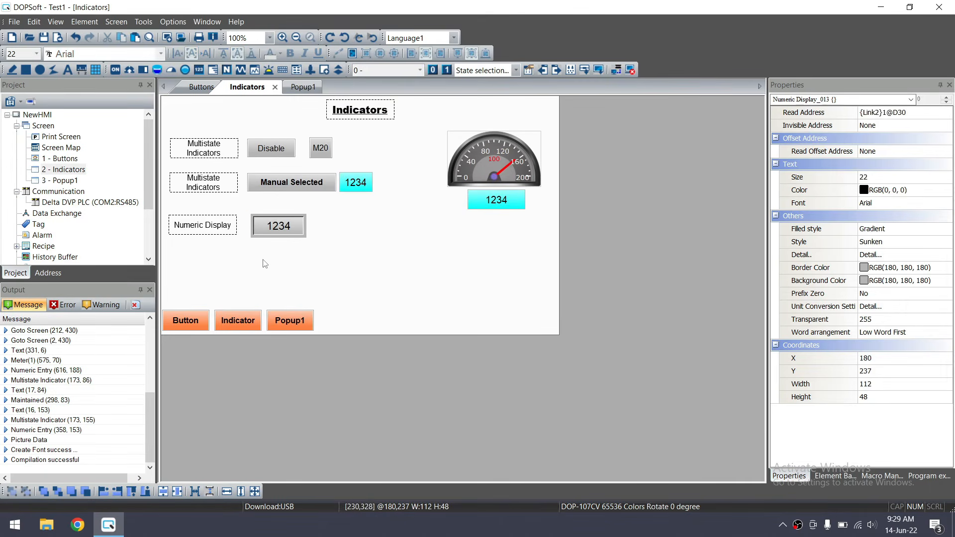
{"action": "left_click", "coordinate": [198, 234]}
Paste a copy of the Numeric Display label below the original, leaving its text unchanged
{"action": "key", "text": "ctrl+v"}
{"action": "left_click_drag", "start_coordinate": [221, 240], "coordinate": [213, 266]}
{"action": "double_click", "coordinate": [213, 266]}
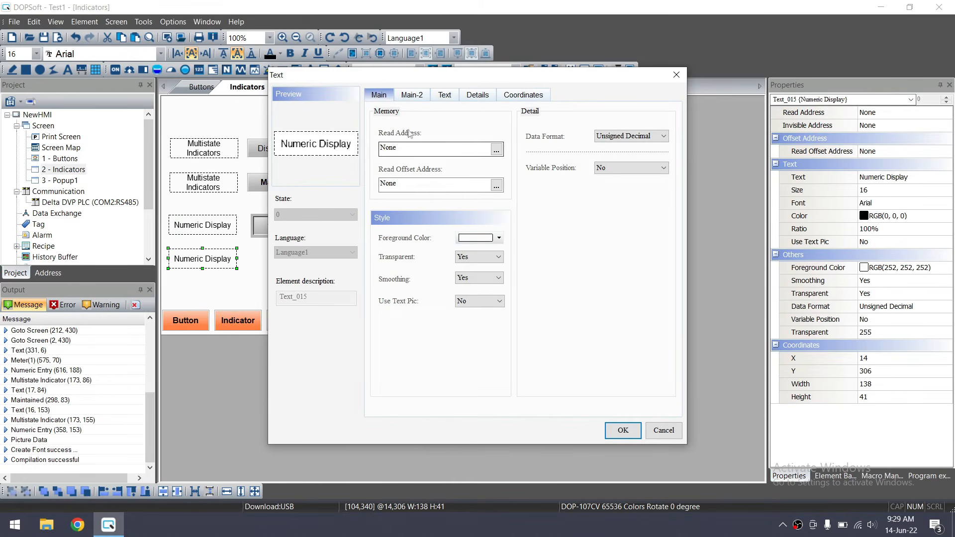
{"action": "left_click", "coordinate": [444, 95]}
{"action": "left_click_drag", "start_coordinate": [436, 143], "coordinate": [423, 140]}
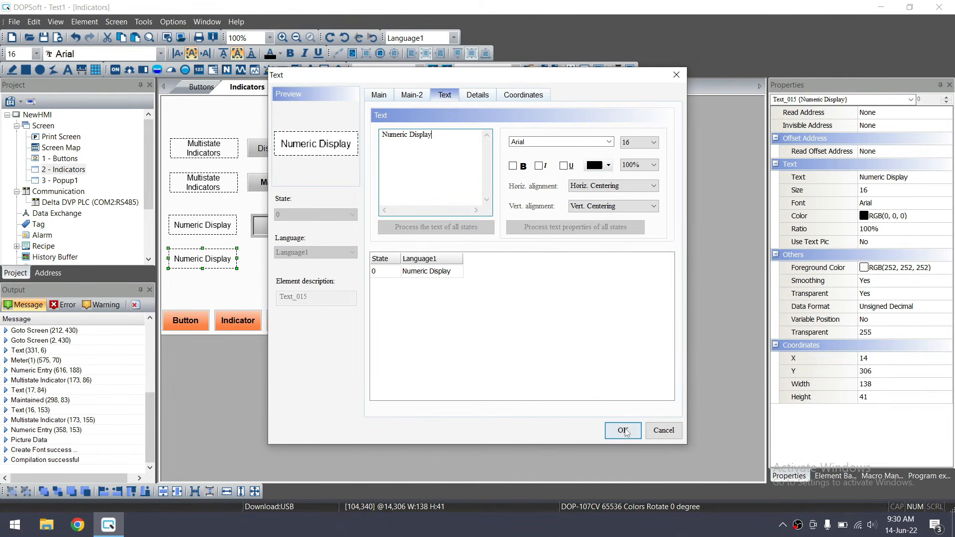
{"action": "left_click", "coordinate": [623, 430]}
Copy the 1234 display below and set it to a Floating Double Word
{"action": "left_click_drag", "start_coordinate": [282, 239], "coordinate": [282, 258]}
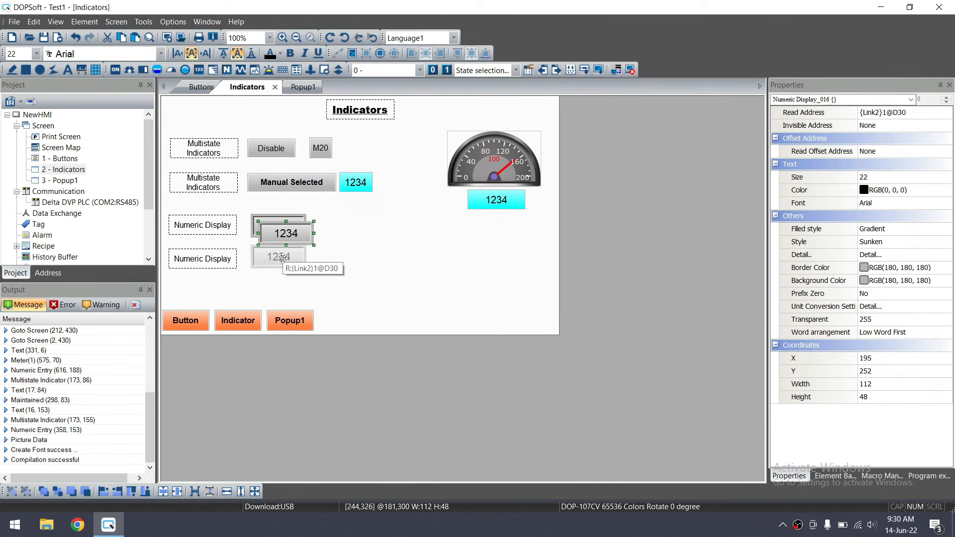
{"action": "double_click", "coordinate": [282, 258]}
{"action": "left_click", "coordinate": [587, 143]}
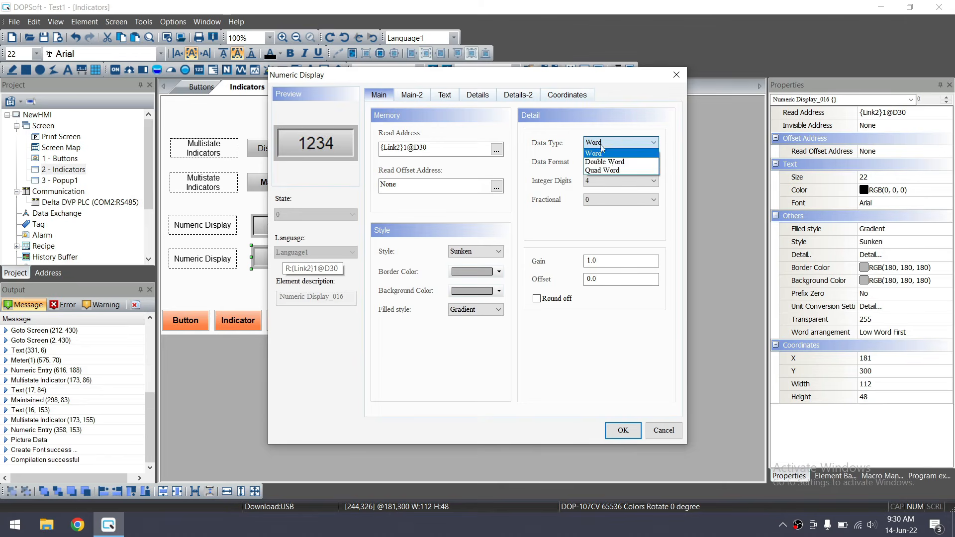
{"action": "left_click", "coordinate": [614, 155]}
{"action": "left_click", "coordinate": [615, 162]}
{"action": "left_click", "coordinate": [614, 224]}
{"action": "left_click", "coordinate": [615, 182]}
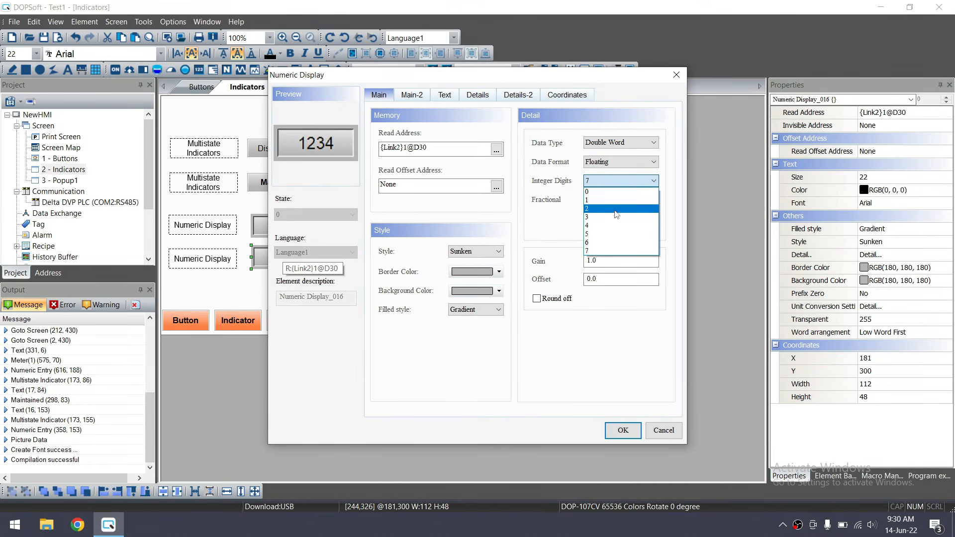
{"action": "left_click", "coordinate": [616, 235]}
Try different digit counts, arriving at 6 integer and 2 fractional digits
{"action": "left_click", "coordinate": [615, 201]}
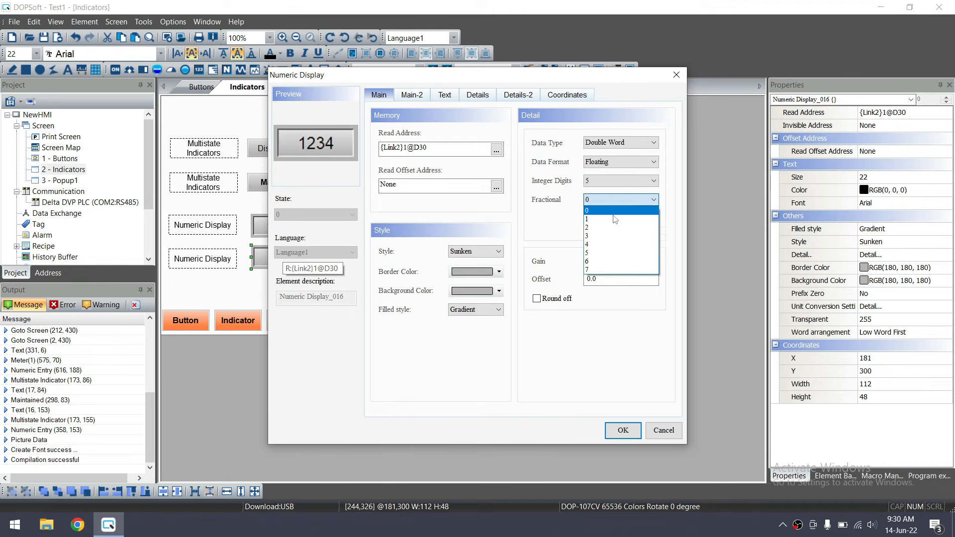
{"action": "left_click", "coordinate": [612, 236]}
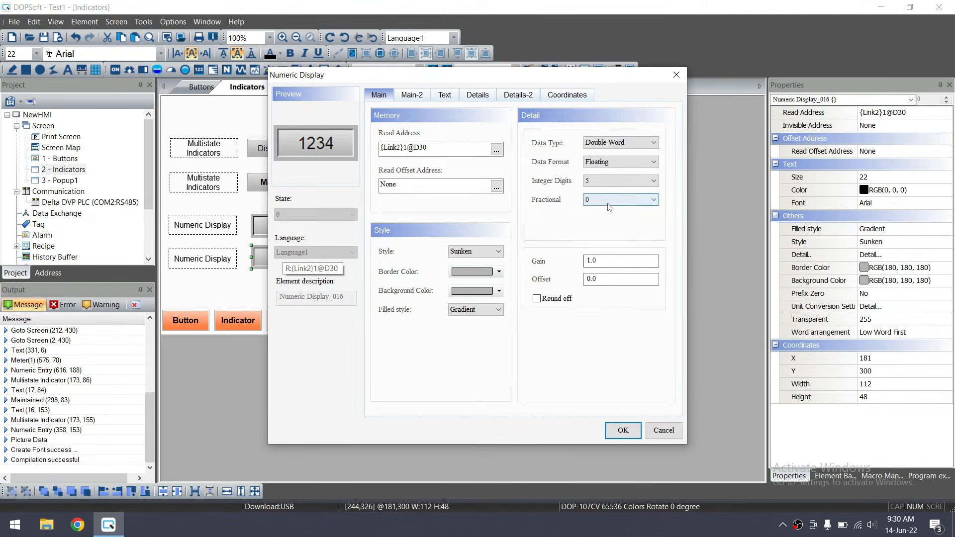
{"action": "left_click", "coordinate": [610, 200]}
{"action": "left_click", "coordinate": [609, 208]}
{"action": "left_click", "coordinate": [607, 183]}
{"action": "left_click", "coordinate": [597, 242]}
{"action": "left_click", "coordinate": [610, 200]}
{"action": "left_click", "coordinate": [603, 228]}
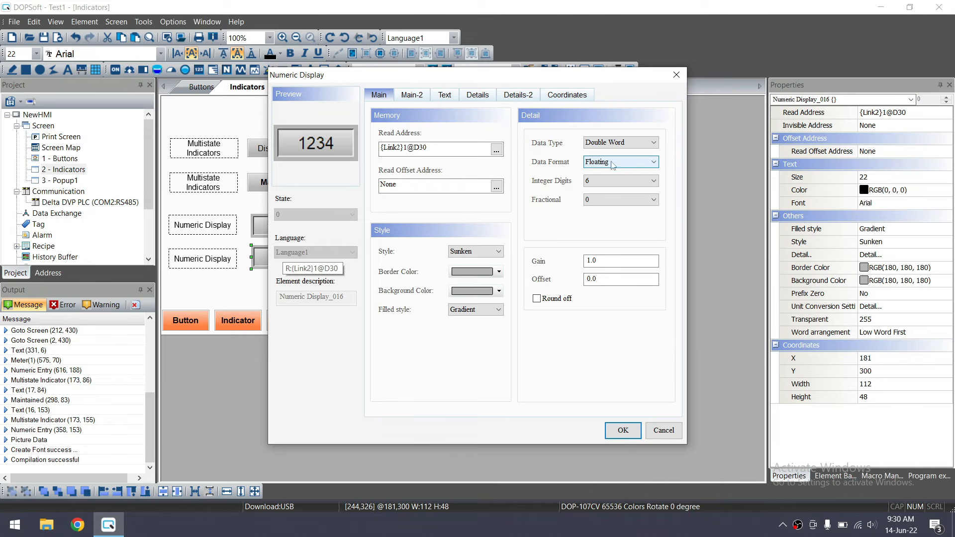
Settle on 4 integer and 2 fractional digits and confirm the number format
{"action": "left_click", "coordinate": [631, 180]}
{"action": "left_click", "coordinate": [624, 203]}
{"action": "left_click", "coordinate": [625, 203]}
{"action": "left_click", "coordinate": [618, 229]}
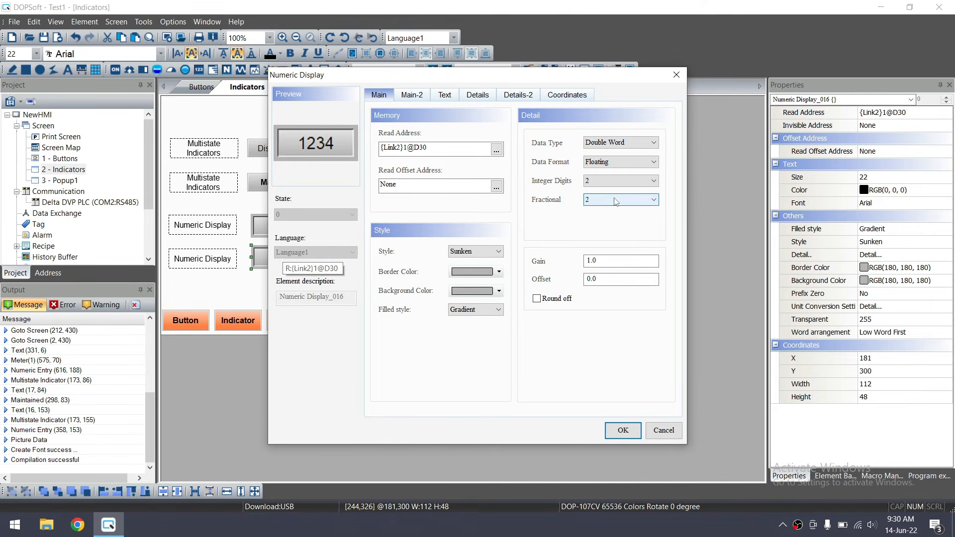
{"action": "left_click", "coordinate": [620, 181]}
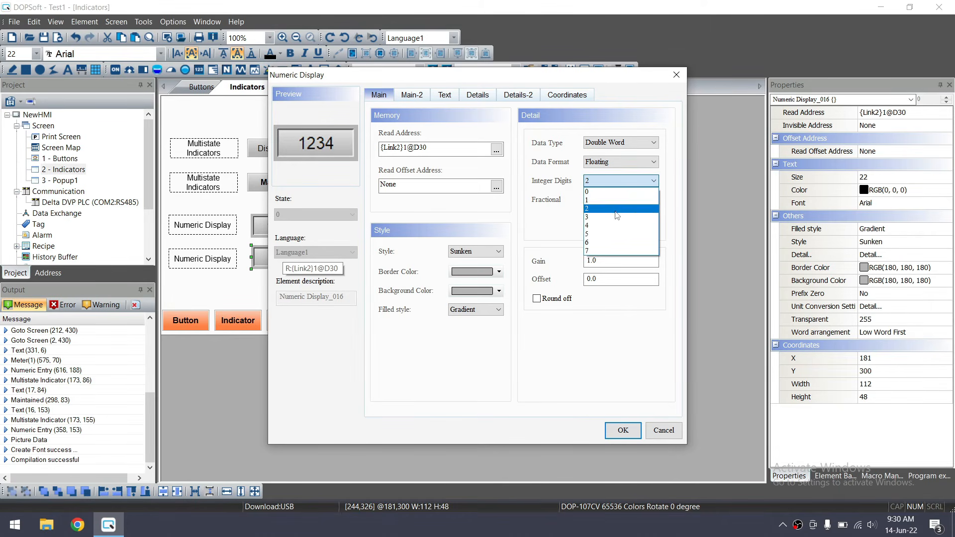
{"action": "left_click", "coordinate": [617, 217]}
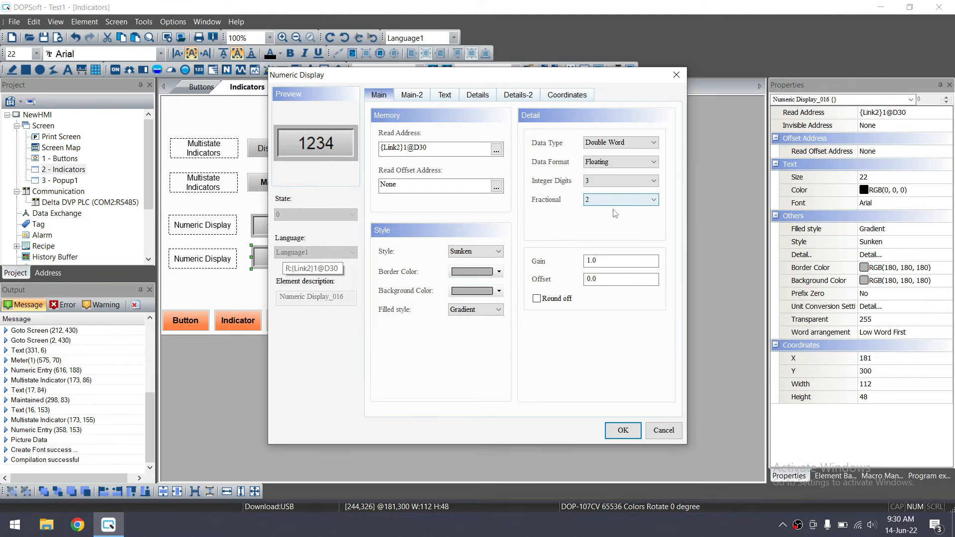
{"action": "left_click", "coordinate": [608, 183]}
{"action": "left_click", "coordinate": [611, 227]}
{"action": "left_click", "coordinate": [623, 430]}
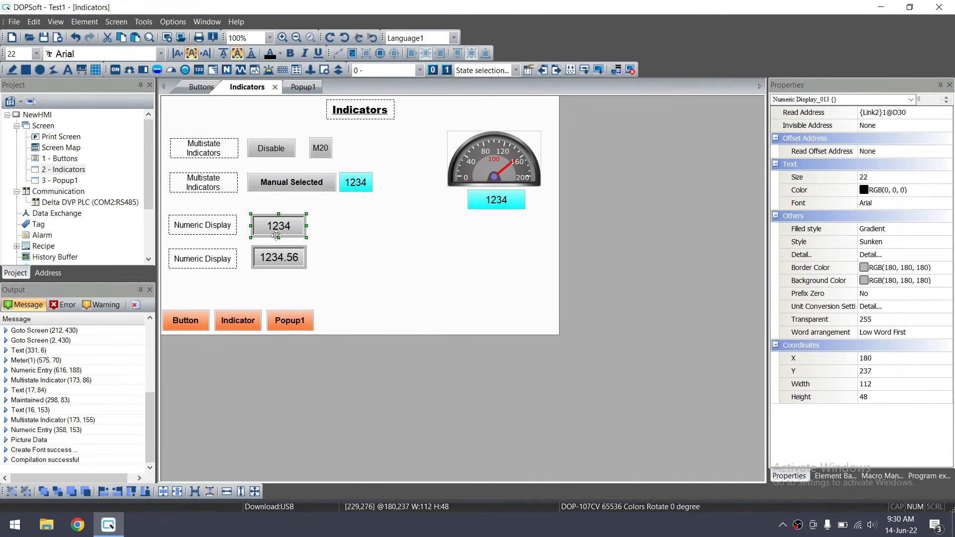
Change the second display's read address from D30 to D32
{"action": "double_click", "coordinate": [282, 257]}
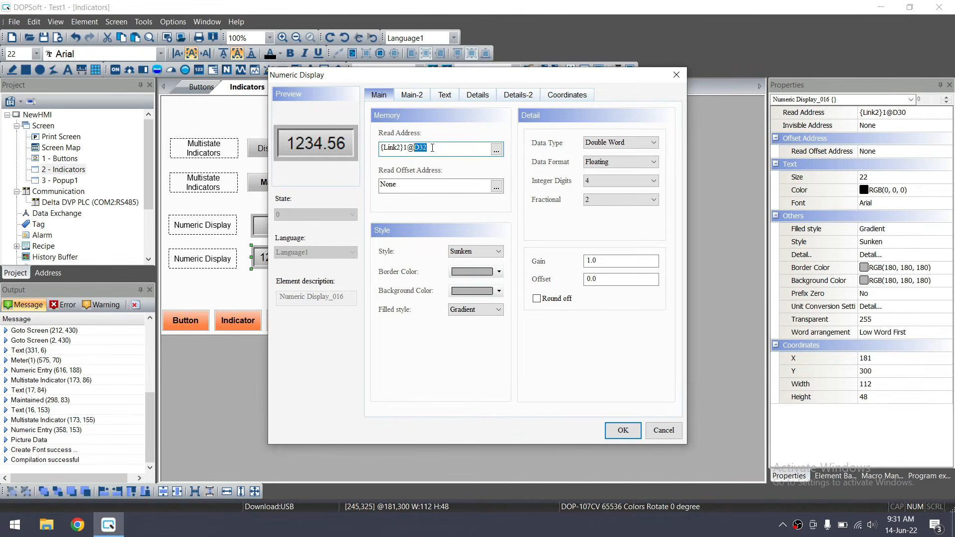
{"action": "left_click", "coordinate": [622, 430]}
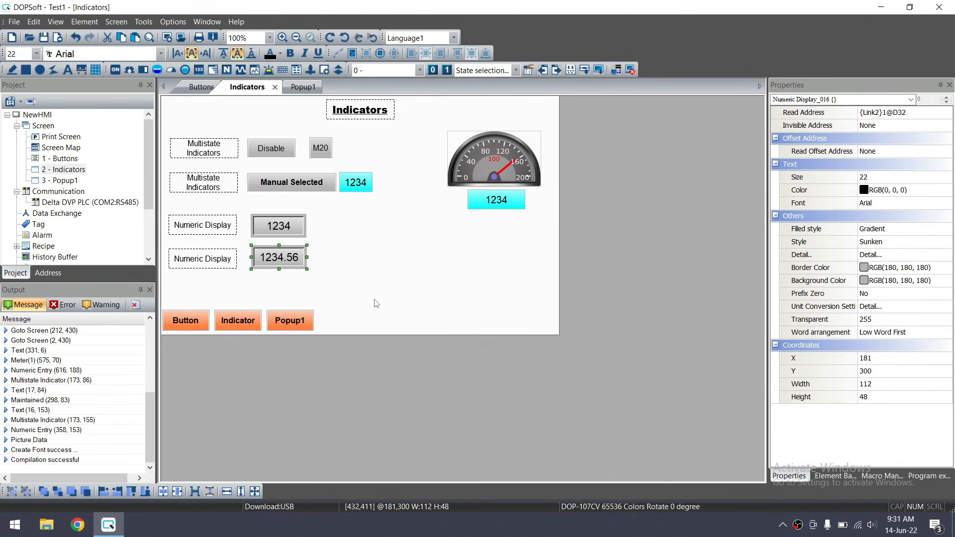
{"action": "left_click", "coordinate": [391, 310]}
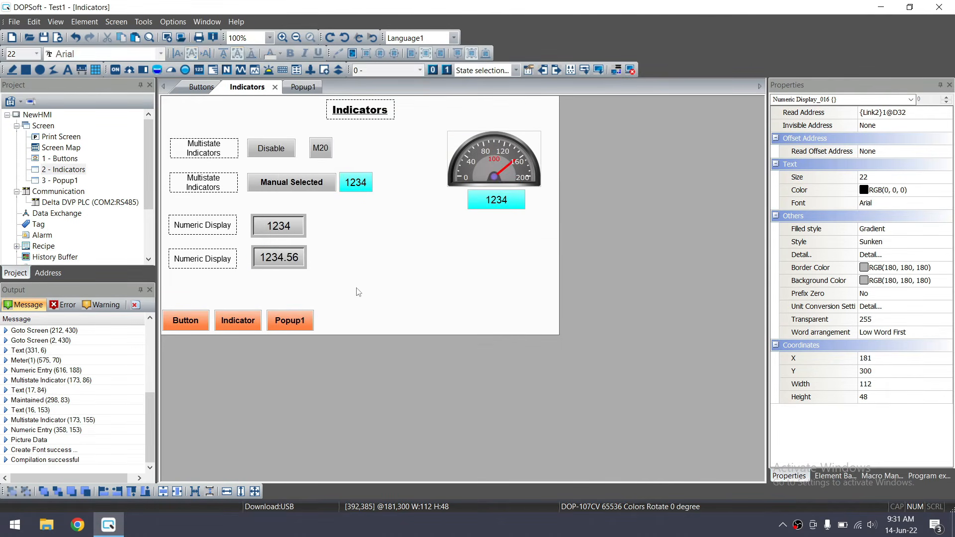
Copy the Numeric Display label to the right of the 1234 display and rename it 'Numeric Entry'
{"action": "left_click", "coordinate": [218, 233]}
{"action": "key", "text": "ctrl+c"}
{"action": "key", "text": "ctrl+v"}
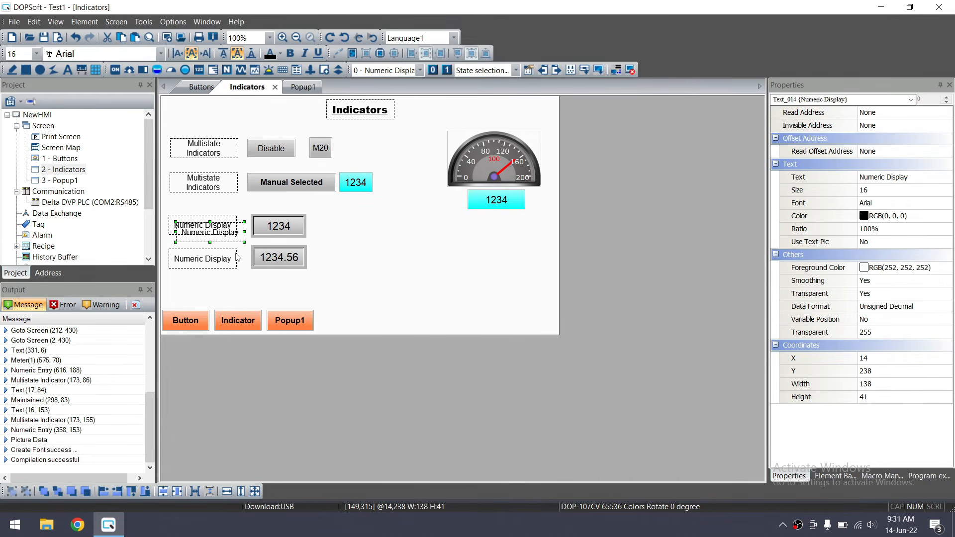
{"action": "left_click_drag", "start_coordinate": [230, 236], "coordinate": [351, 232]}
{"action": "left_click", "coordinate": [206, 259]}
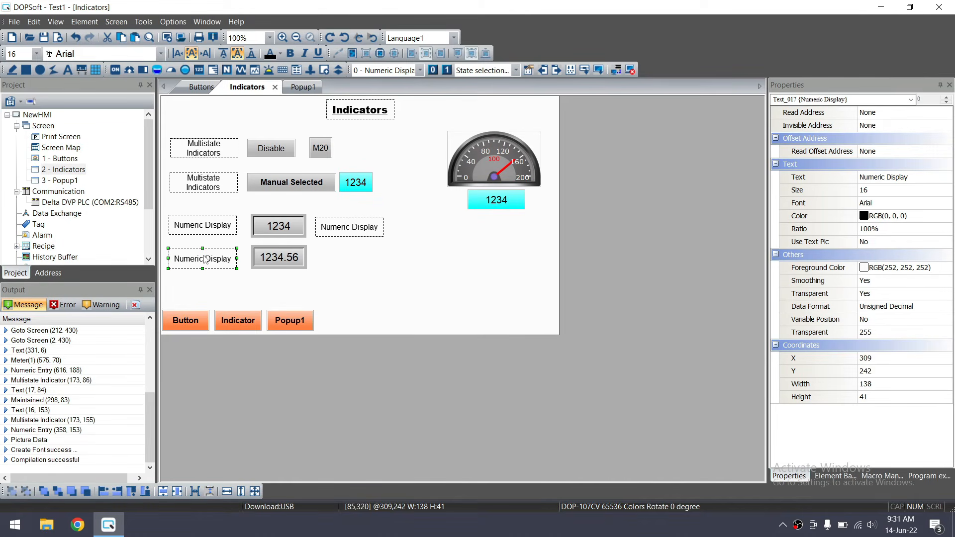
{"action": "double_click", "coordinate": [349, 225]}
{"action": "left_click", "coordinate": [445, 98]}
{"action": "left_click", "coordinate": [438, 138]}
{"action": "type", "text": "Entry"}
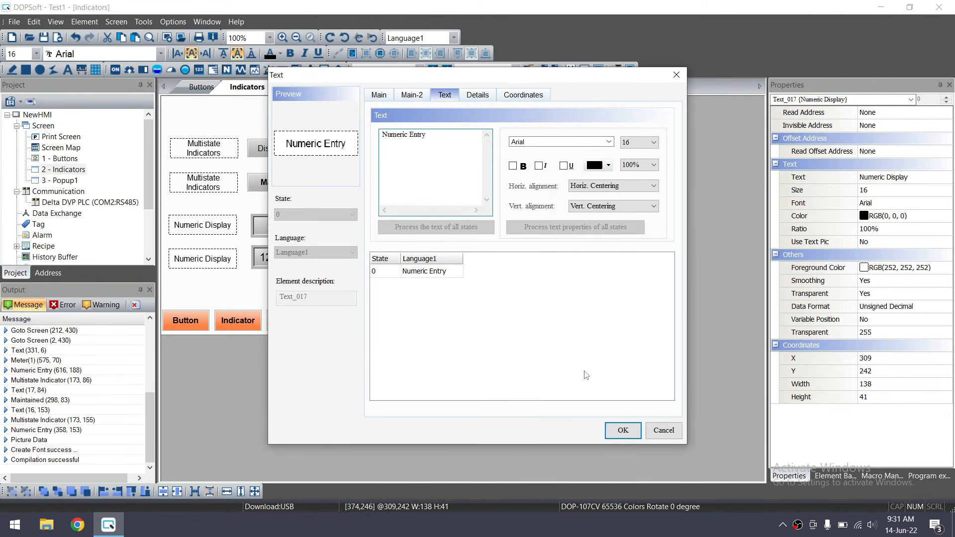
{"action": "left_click", "coordinate": [618, 431]}
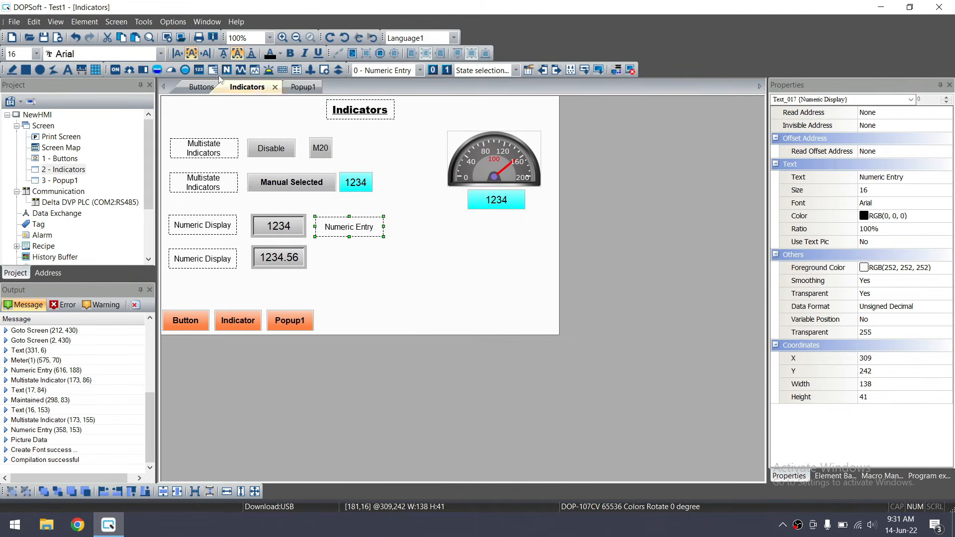
Draw a numeric entry element to the right of the Numeric Entry label
{"action": "left_click", "coordinate": [85, 22]}
{"action": "mouse_move", "coordinate": [129, 148]}
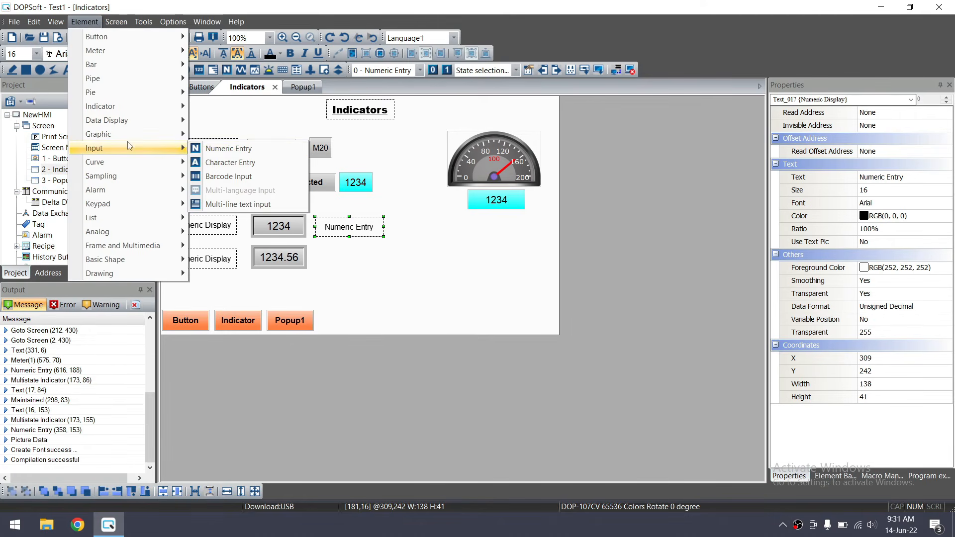
{"action": "left_click", "coordinate": [219, 163]}
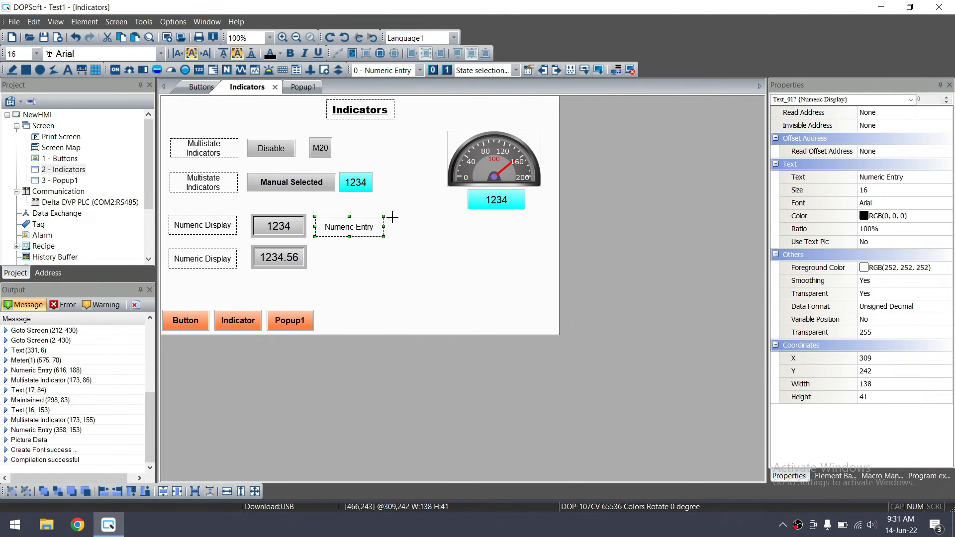
{"action": "left_click_drag", "start_coordinate": [393, 214], "coordinate": [451, 238]}
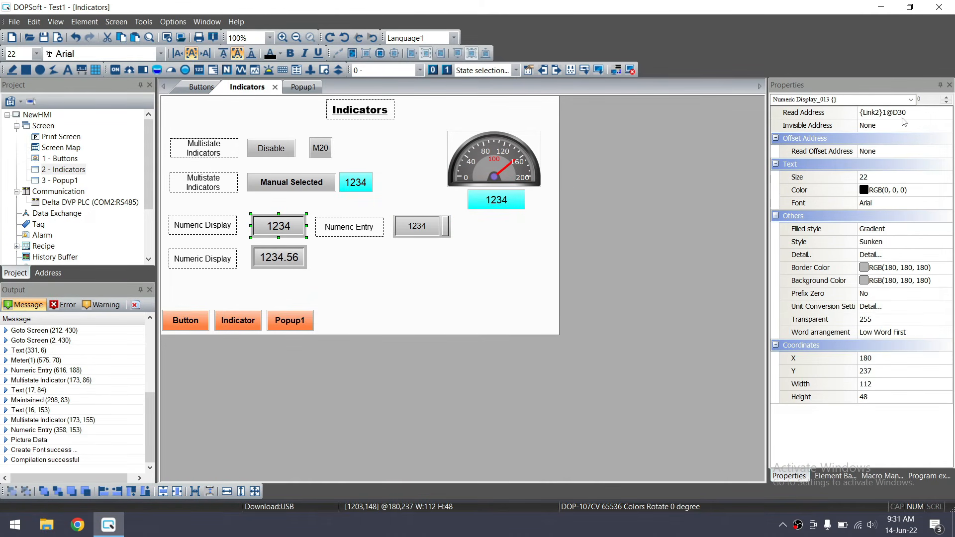
{"action": "left_click", "coordinate": [354, 227]}
{"action": "left_click", "coordinate": [415, 226]}
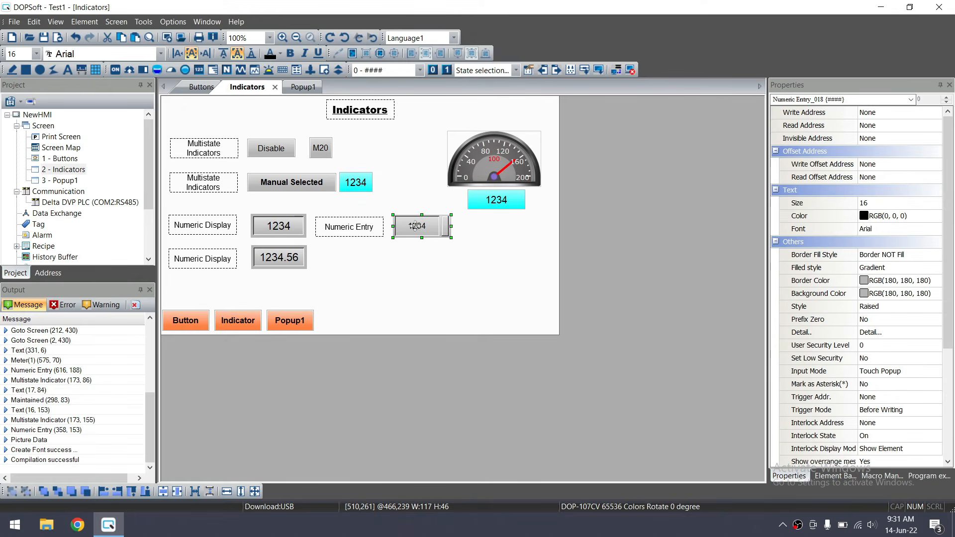
Set the numeric entry's write address to D30 with a maximum of 1000
{"action": "double_click", "coordinate": [420, 226]}
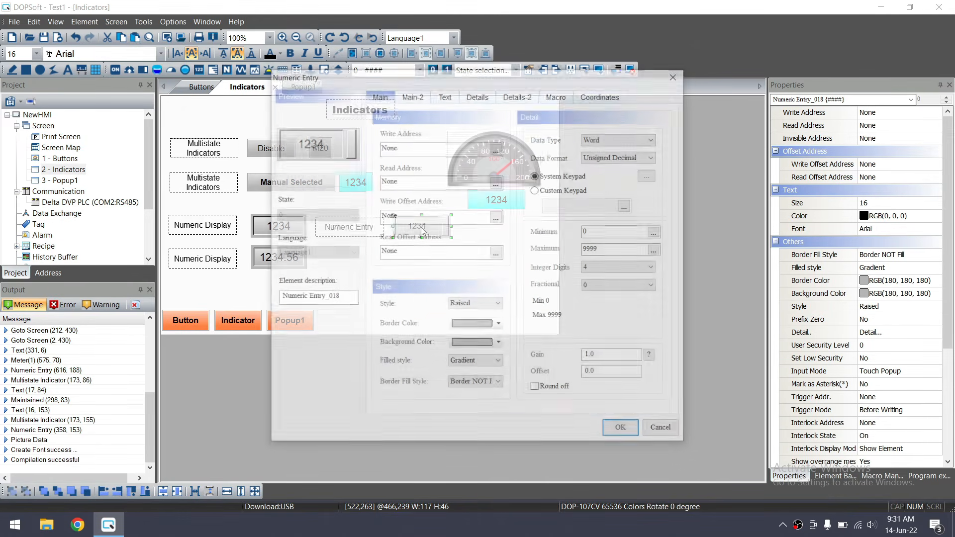
{"action": "left_click", "coordinate": [496, 149]}
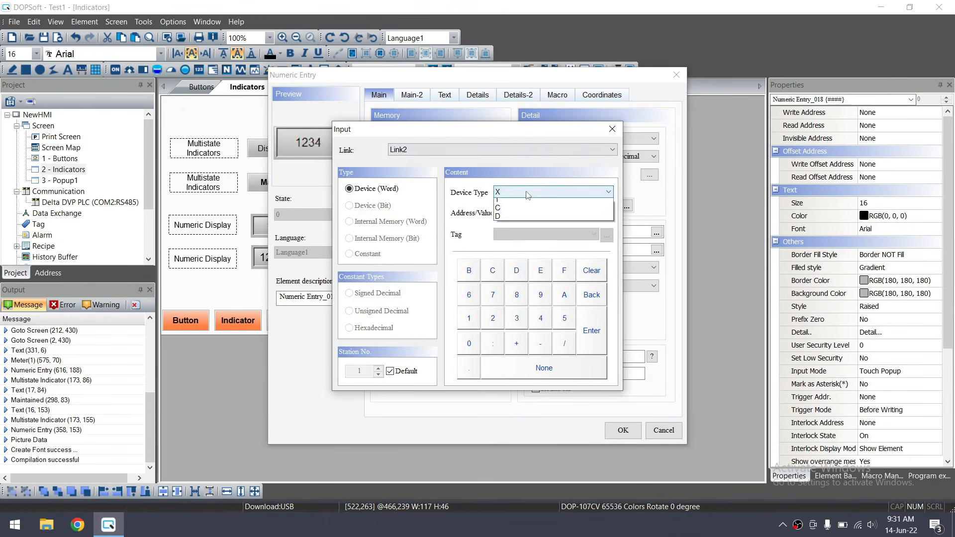
{"action": "left_click", "coordinate": [526, 192]}
{"action": "left_click", "coordinate": [516, 219]}
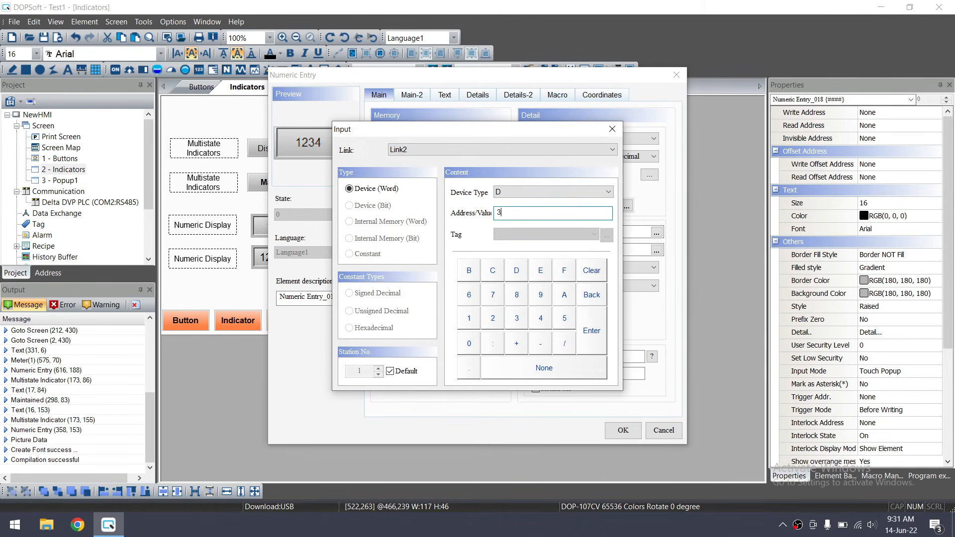
{"action": "left_click", "coordinate": [597, 319]}
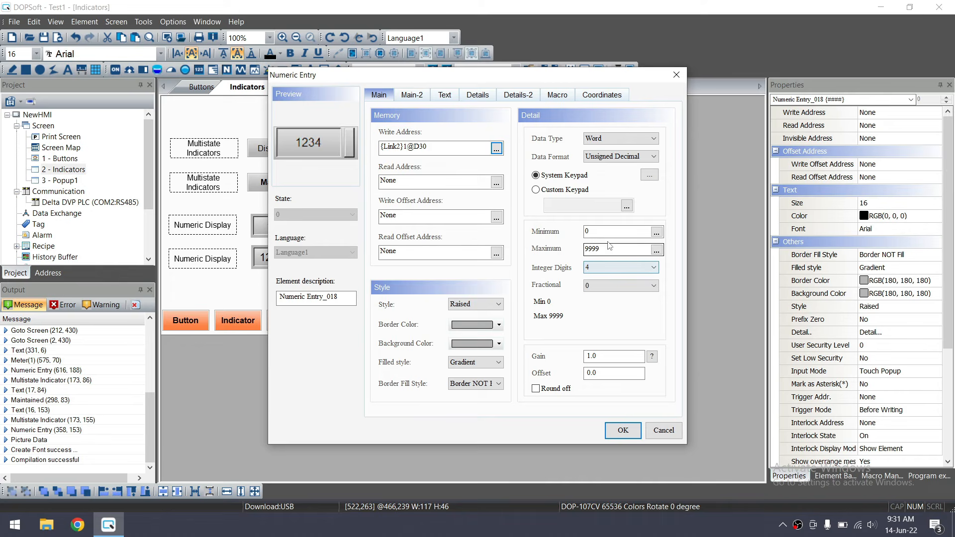
{"action": "double_click", "coordinate": [586, 250]}
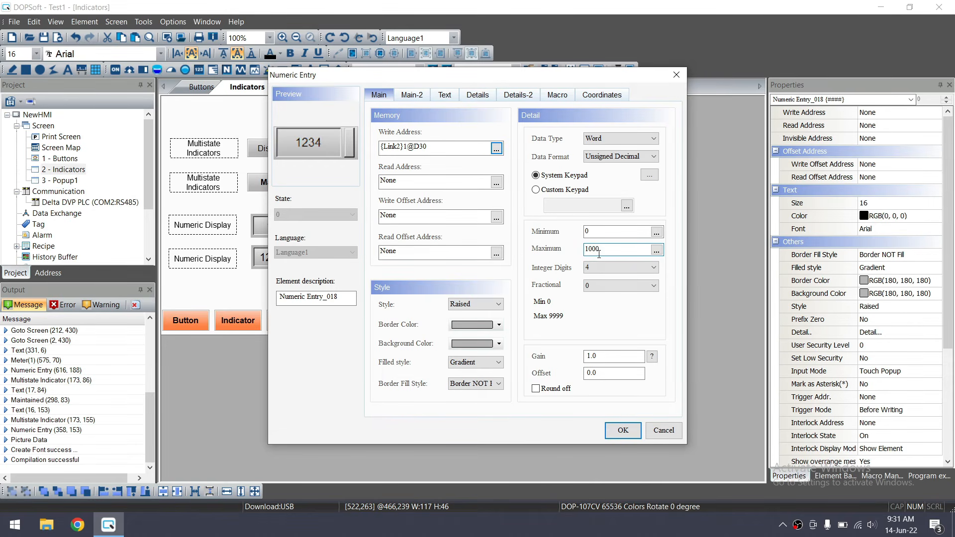
{"action": "left_click", "coordinate": [622, 430]}
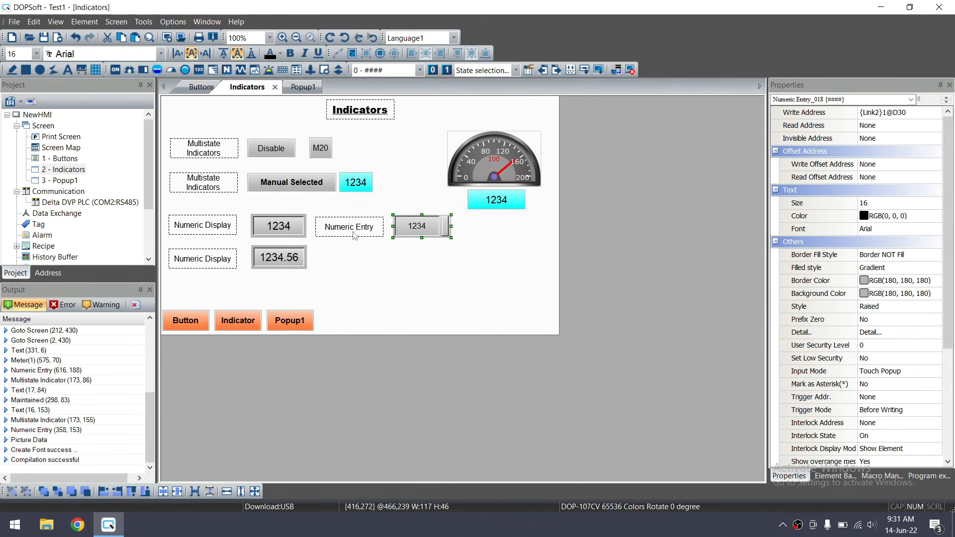
Duplicate the Numeric Entry label and the numeric entry below the originals
{"action": "left_click", "coordinate": [277, 252]}
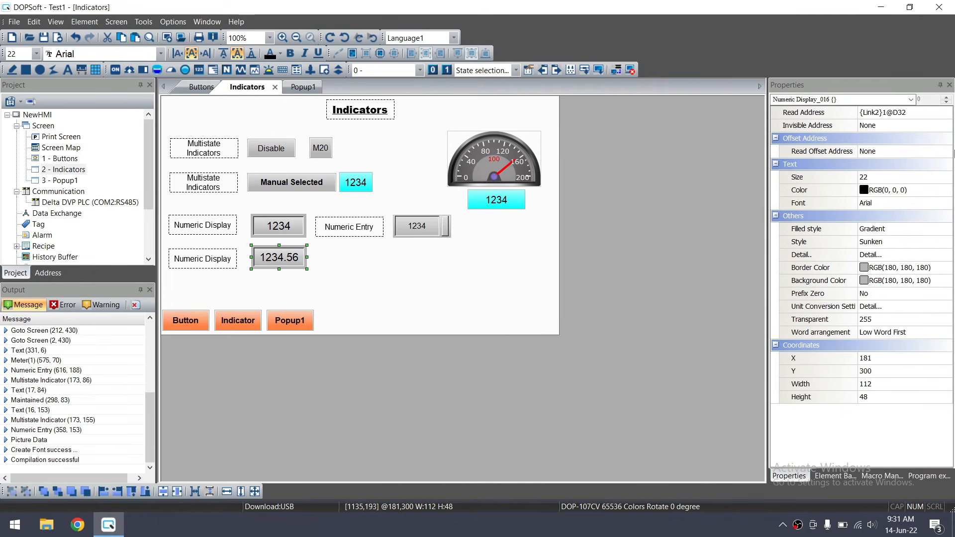
{"action": "left_click", "coordinate": [358, 229]}
{"action": "key", "text": "ctrl+c"}
{"action": "key", "text": "ctrl+v"}
{"action": "left_click_drag", "start_coordinate": [354, 236], "coordinate": [347, 256]}
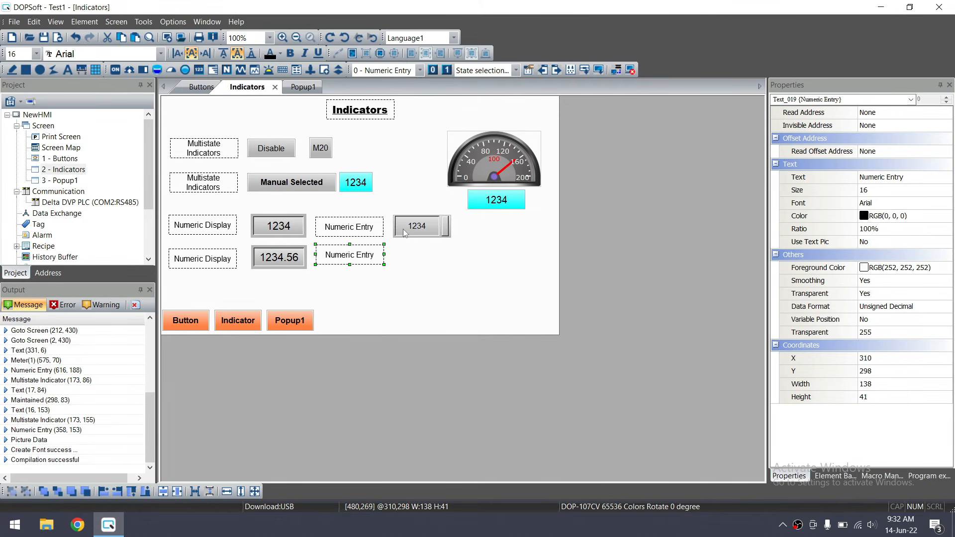
{"action": "left_click", "coordinate": [407, 228]}
{"action": "key", "text": "ctrl+c"}
{"action": "key", "text": "ctrl+v"}
{"action": "left_click_drag", "start_coordinate": [423, 234], "coordinate": [414, 256]}
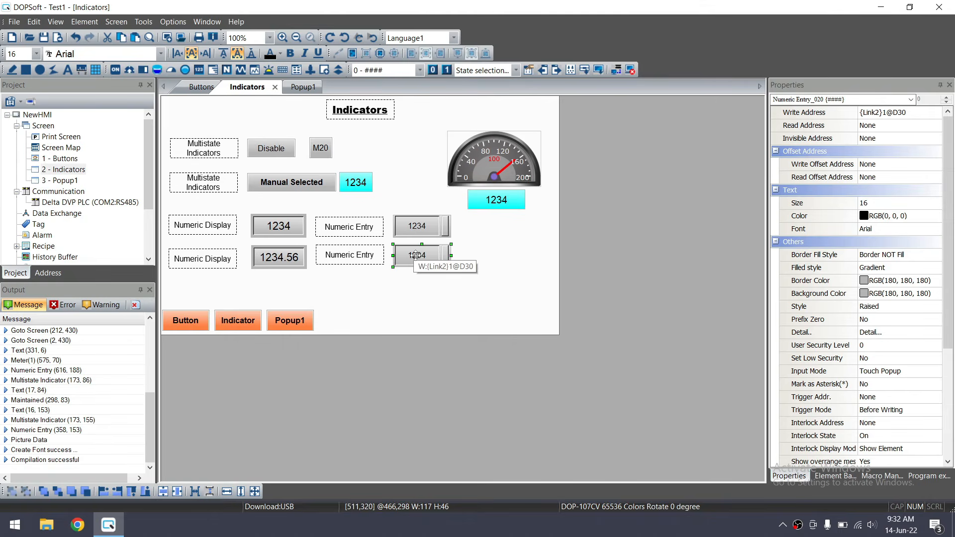
Set the copied entry's write address to D32 as a Floating Double Word
{"action": "double_click", "coordinate": [418, 257]}
{"action": "left_click_drag", "start_coordinate": [438, 145], "coordinate": [424, 144]}
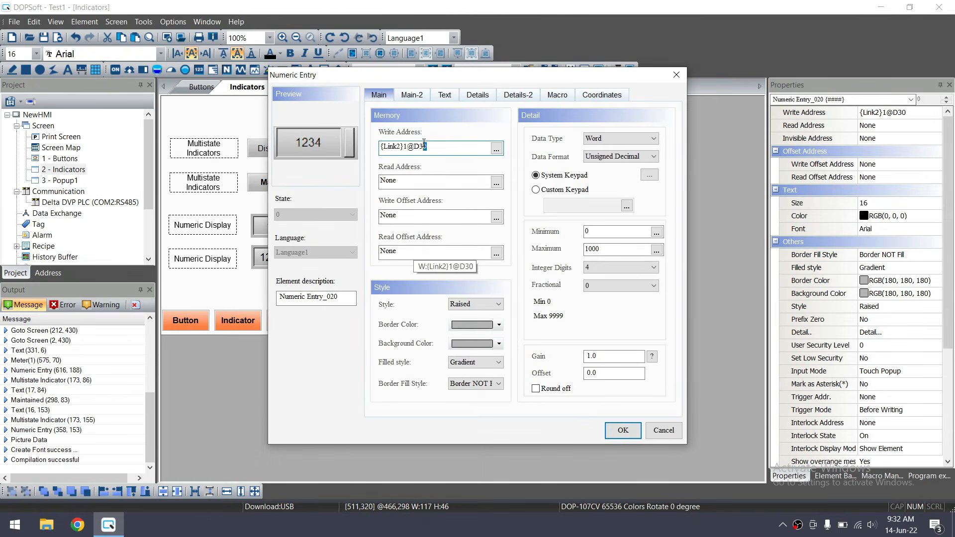
{"action": "left_click", "coordinate": [637, 142]}
{"action": "left_click", "coordinate": [628, 157]}
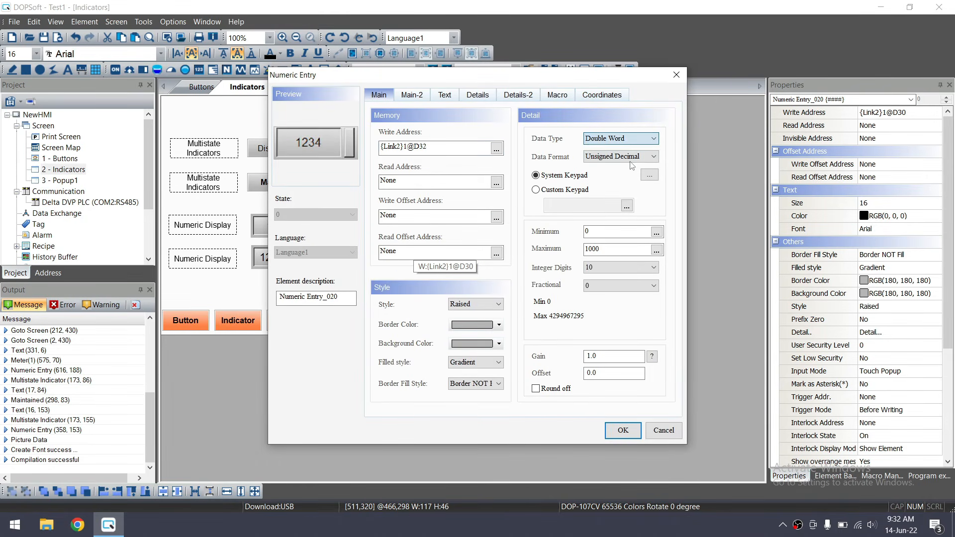
{"action": "left_click", "coordinate": [620, 158]}
{"action": "left_click", "coordinate": [597, 209]}
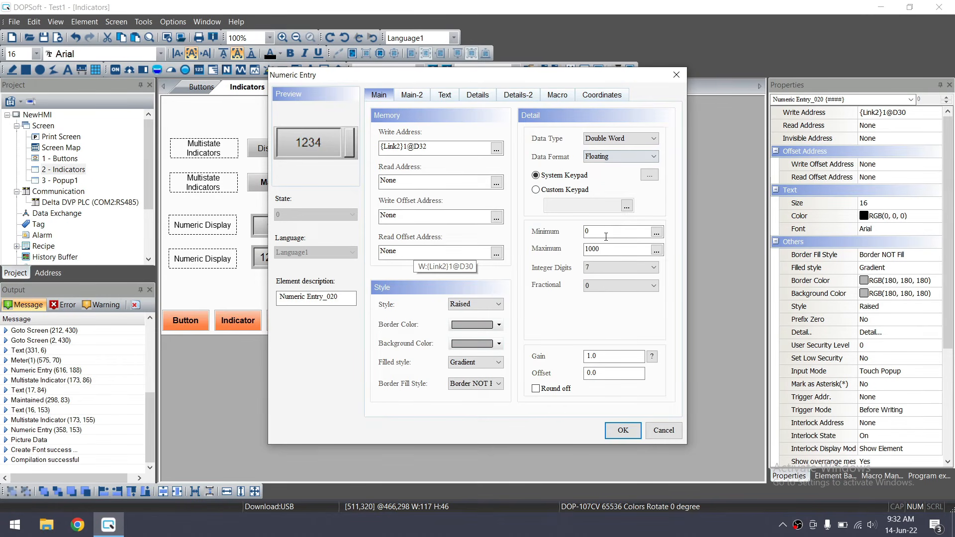
Give the D32 entry 4 integer and 2 fractional digits and confirm
{"action": "left_click", "coordinate": [603, 273]}
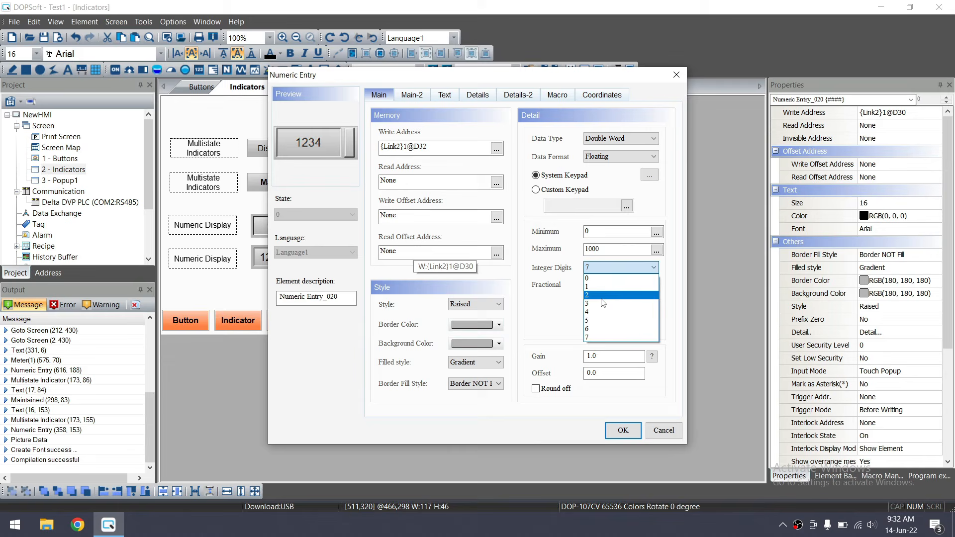
{"action": "left_click", "coordinate": [602, 296]}
{"action": "left_click", "coordinate": [604, 285]}
{"action": "left_click", "coordinate": [594, 310]}
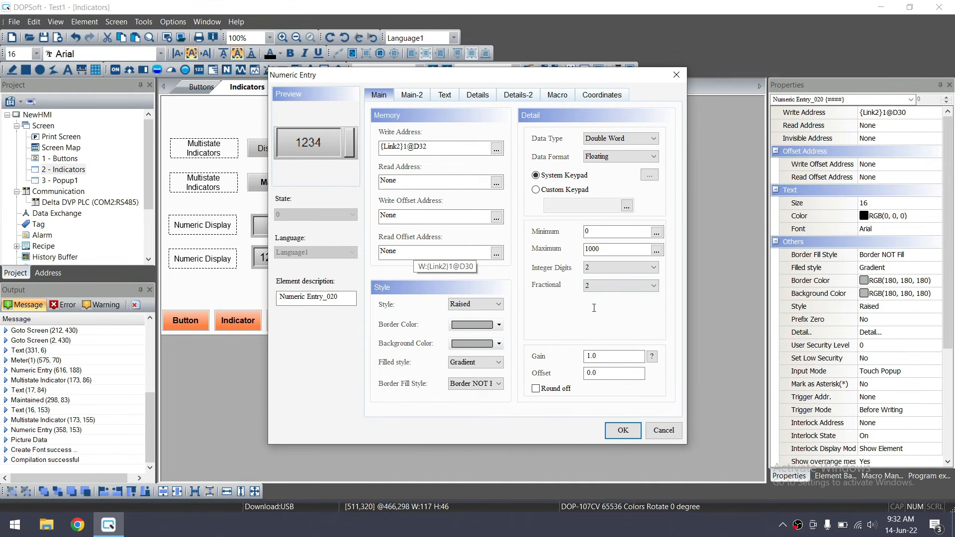
{"action": "left_click", "coordinate": [597, 267]}
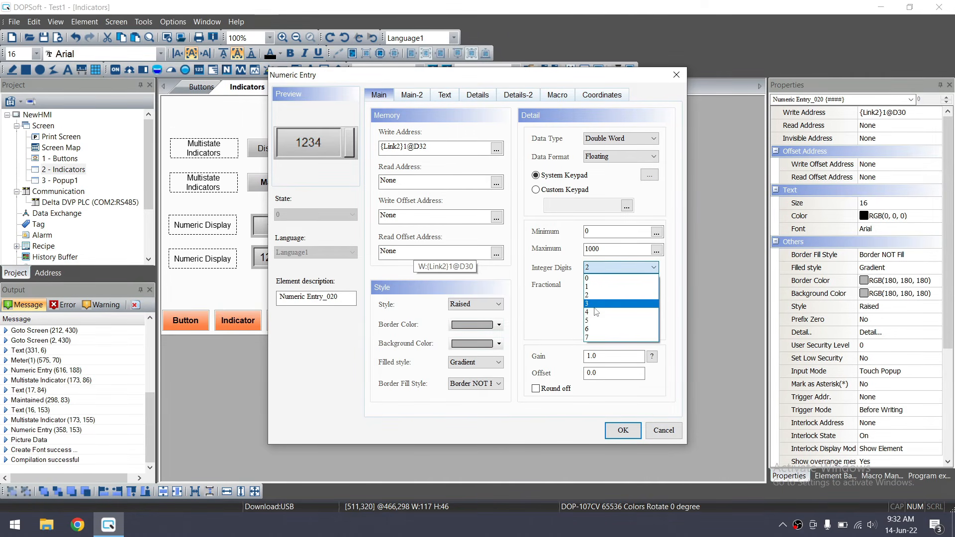
{"action": "left_click", "coordinate": [596, 312]}
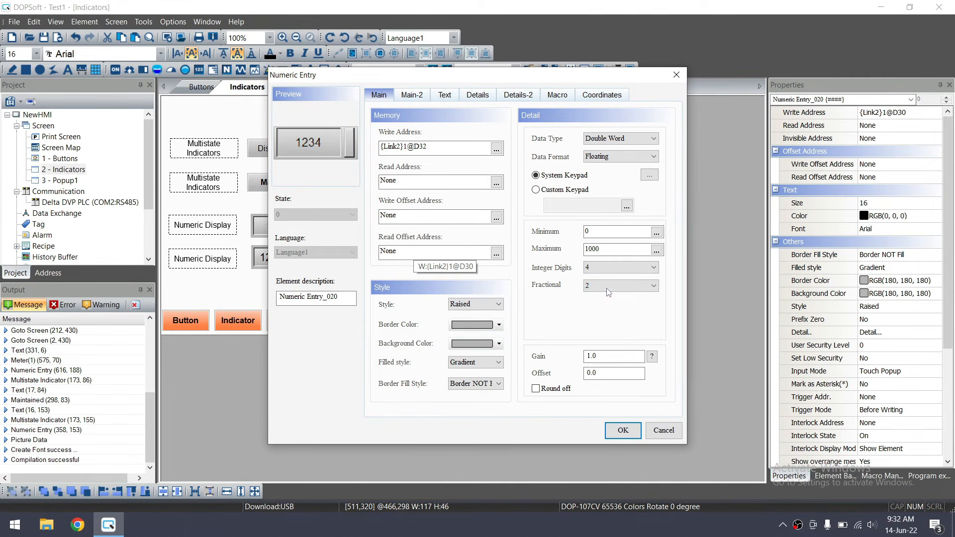
{"action": "left_click", "coordinate": [617, 248]}
{"action": "left_click", "coordinate": [623, 430]}
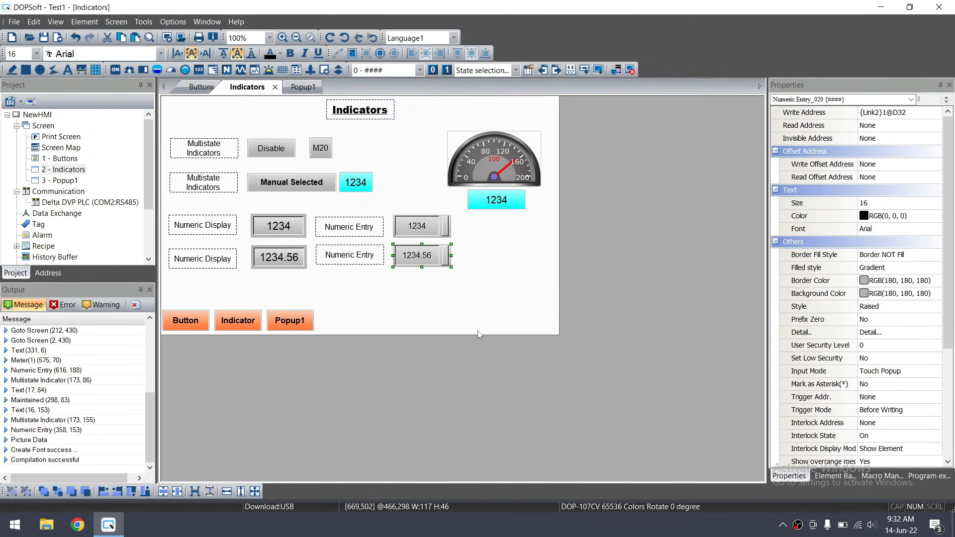
Paste a label copy below the others and rename it 'Char Display'
{"action": "left_click", "coordinate": [463, 299]}
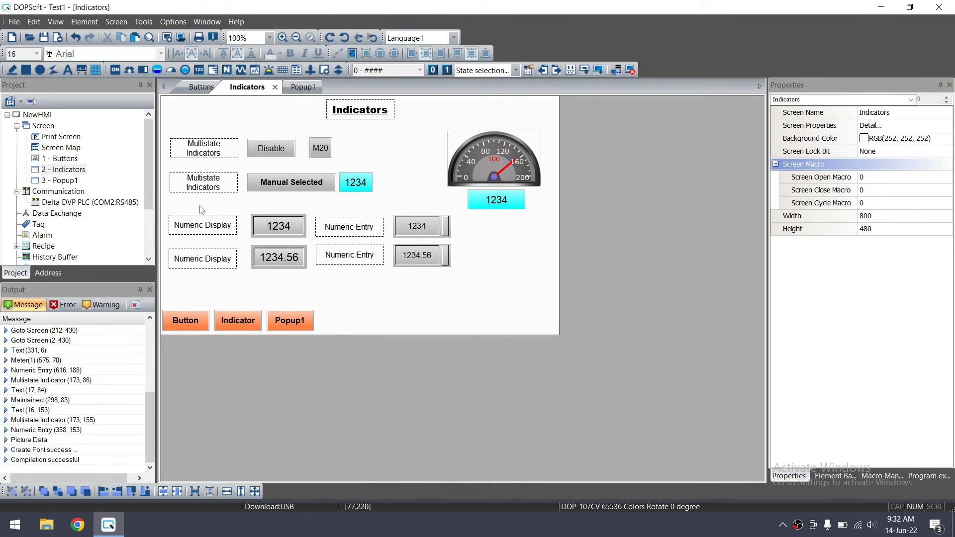
{"action": "left_click", "coordinate": [211, 266]}
{"action": "key", "text": "ctrl+v"}
{"action": "left_click_drag", "start_coordinate": [214, 267], "coordinate": [205, 288]}
{"action": "double_click", "coordinate": [205, 289]}
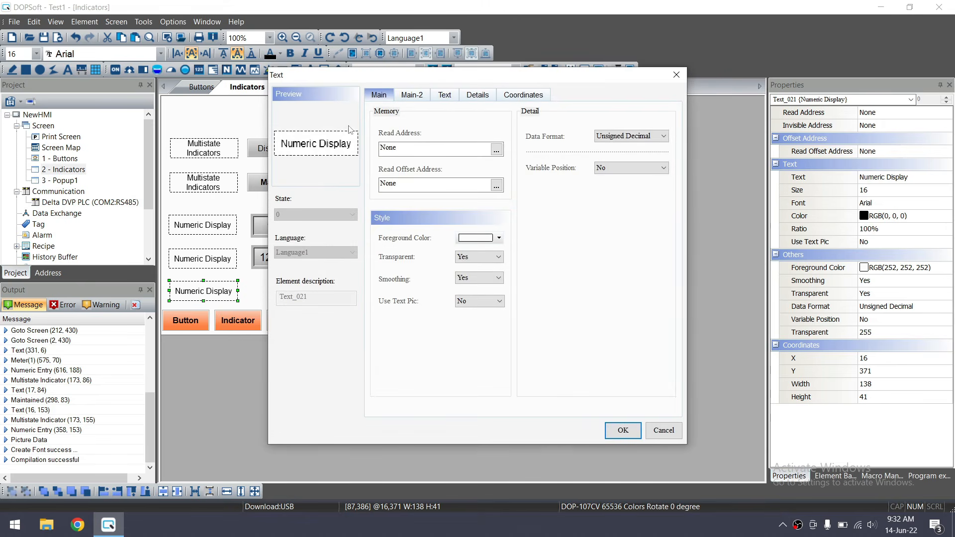
{"action": "left_click", "coordinate": [445, 95]}
{"action": "left_click_drag", "start_coordinate": [408, 134], "coordinate": [387, 133]}
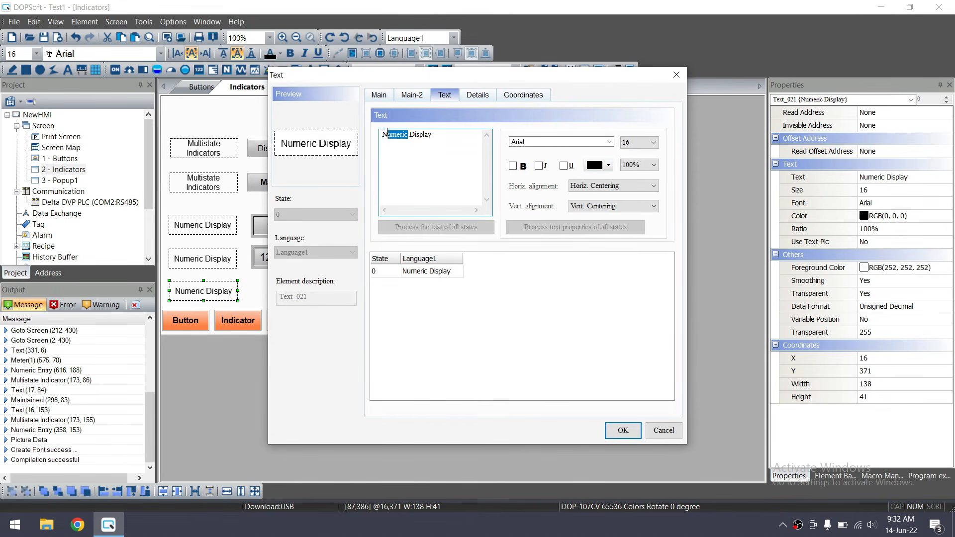
{"action": "type", "text": "Char"}
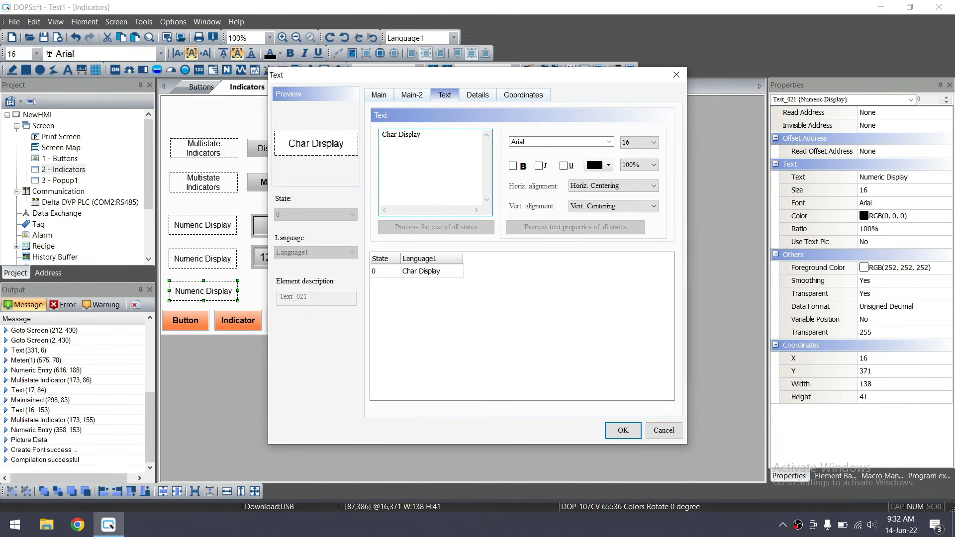
{"action": "left_click", "coordinate": [623, 430]}
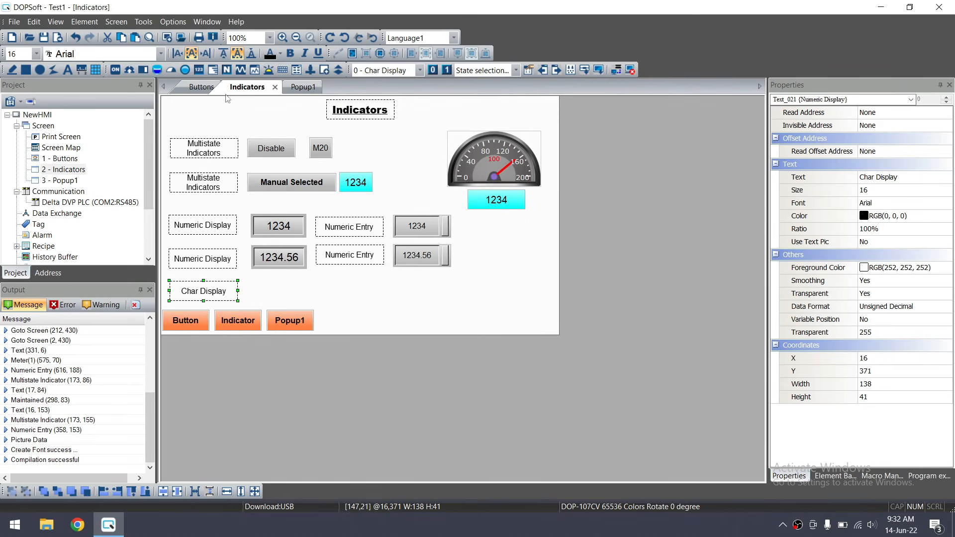
Draw an alphanumeric display showing ABCD beside the Char Display label
{"action": "left_click", "coordinate": [85, 22]}
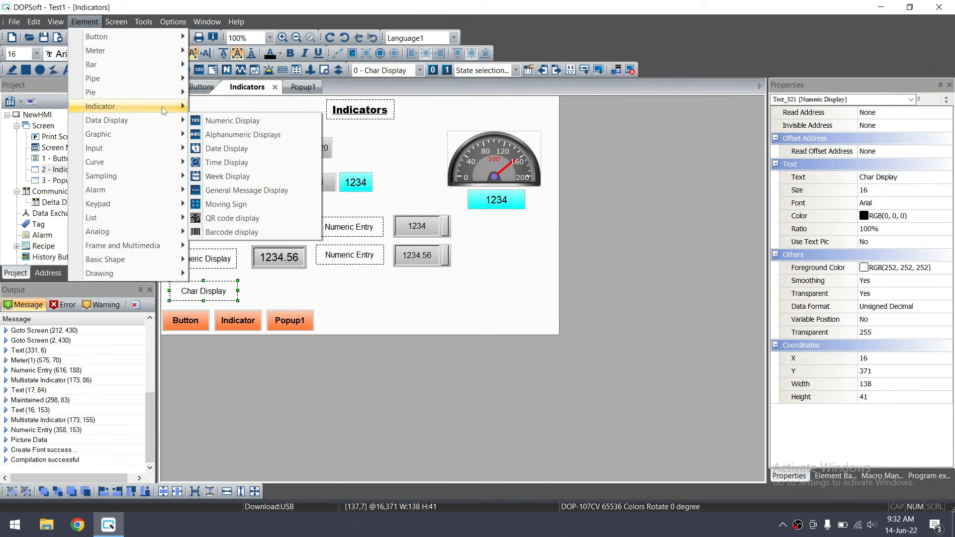
{"action": "mouse_move", "coordinate": [166, 132]}
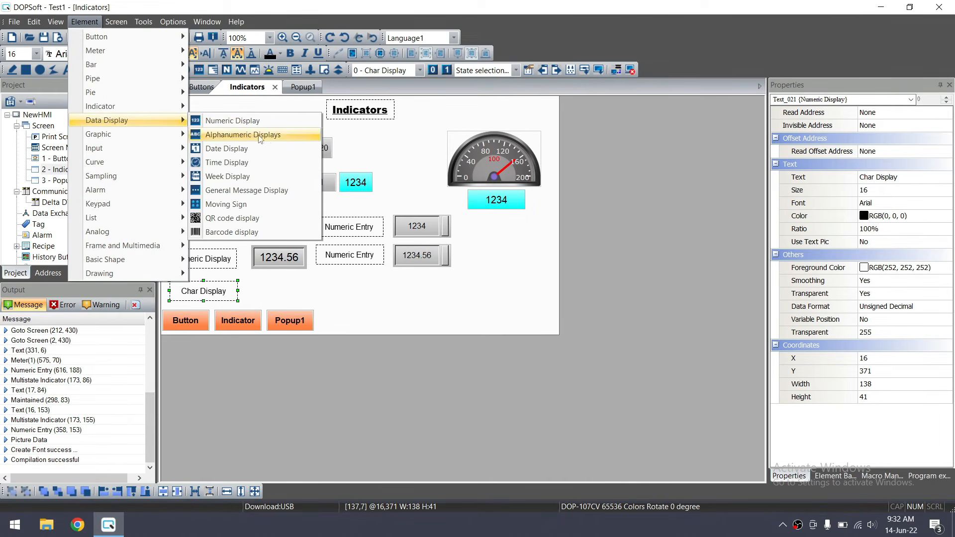
{"action": "left_click", "coordinate": [254, 134]}
{"action": "left_click_drag", "start_coordinate": [252, 277], "coordinate": [323, 296]}
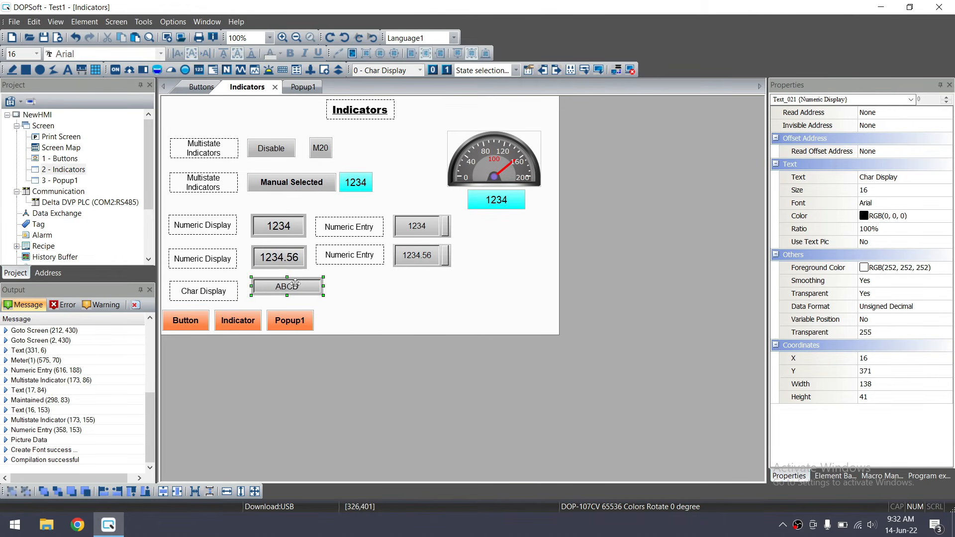
Set the ABCD character display to Standard style, reading from {Link2}1@D40
{"action": "double_click", "coordinate": [290, 289]}
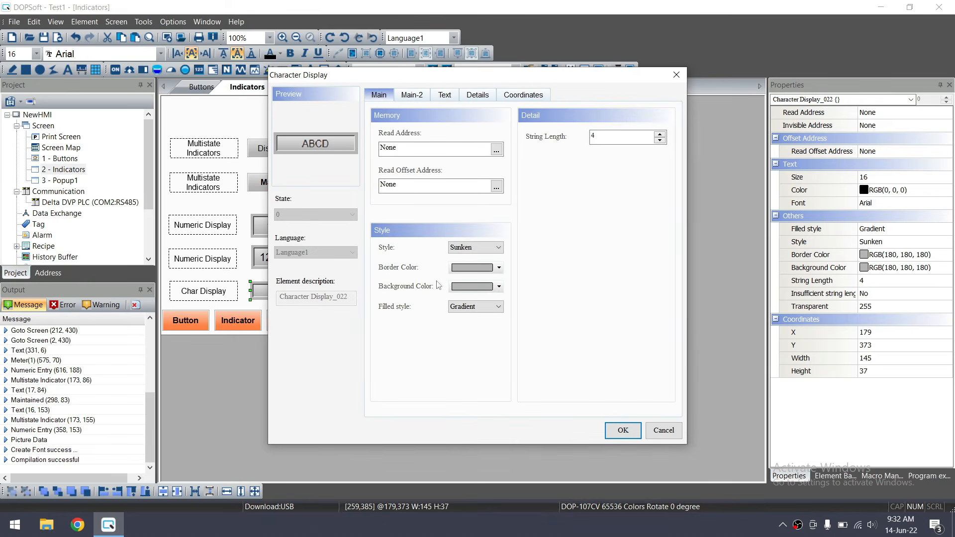
{"action": "left_click", "coordinate": [499, 248]}
{"action": "left_click", "coordinate": [473, 257]}
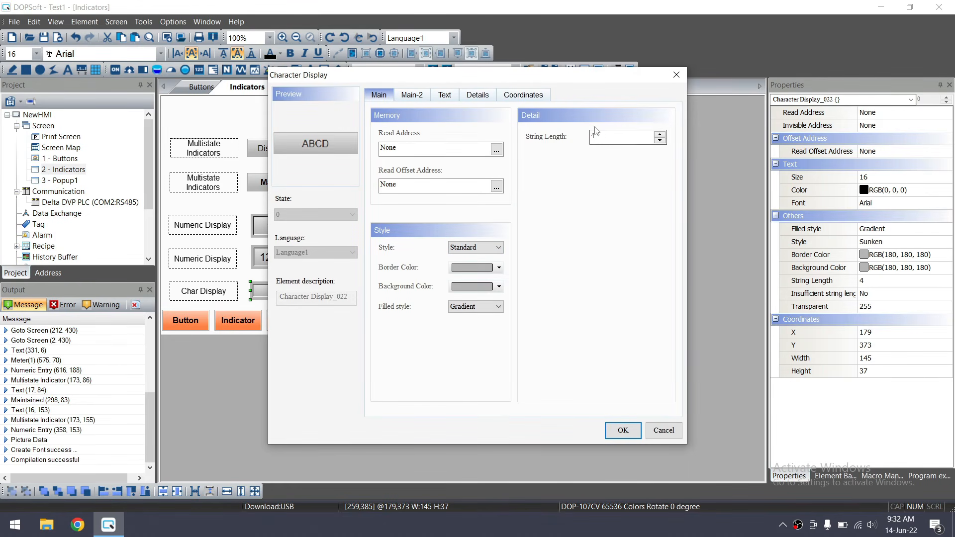
{"action": "left_click", "coordinate": [497, 150]}
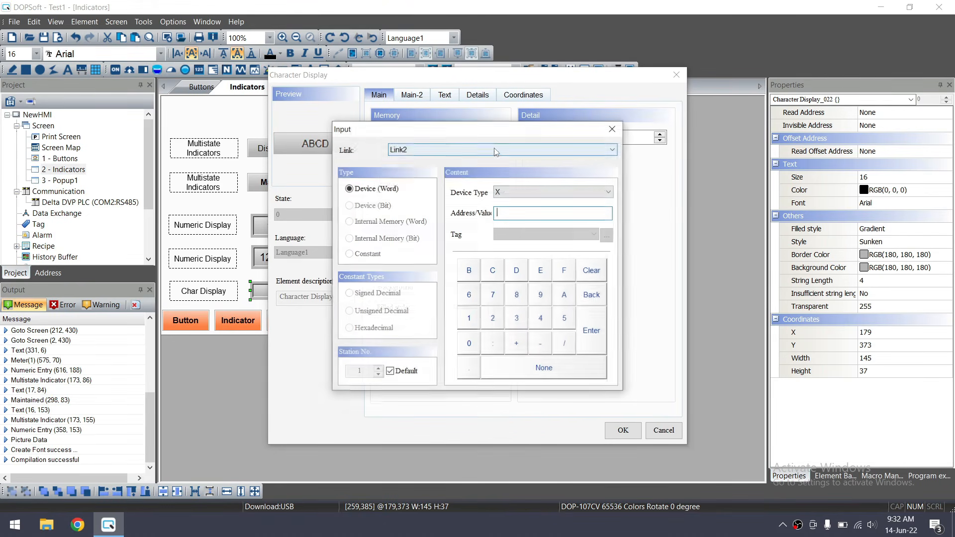
{"action": "left_click", "coordinate": [530, 194]}
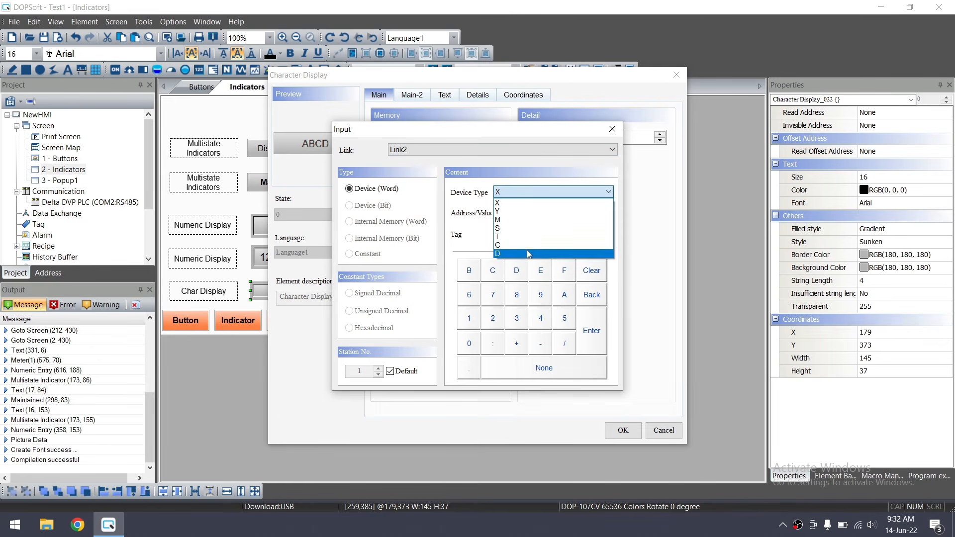
{"action": "left_click", "coordinate": [527, 249]}
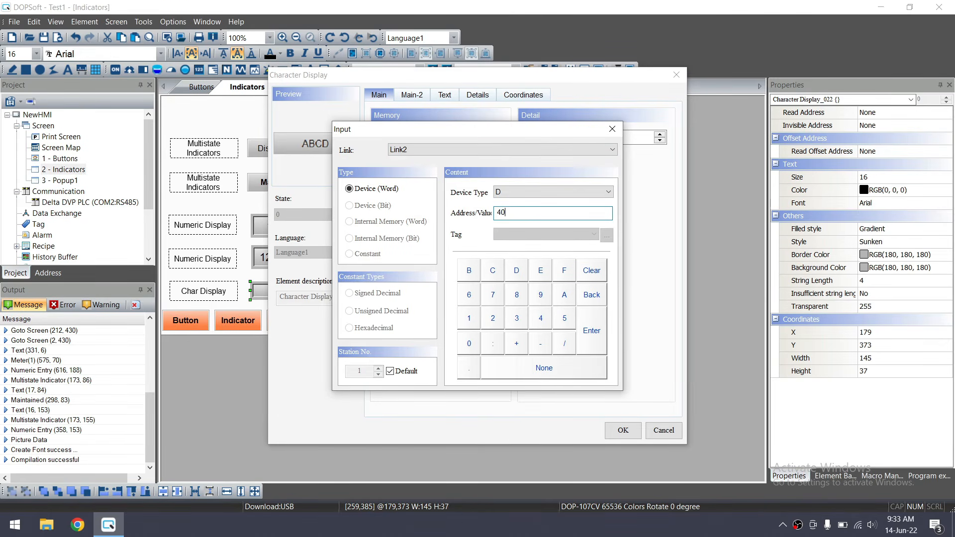
{"action": "left_click", "coordinate": [592, 339]}
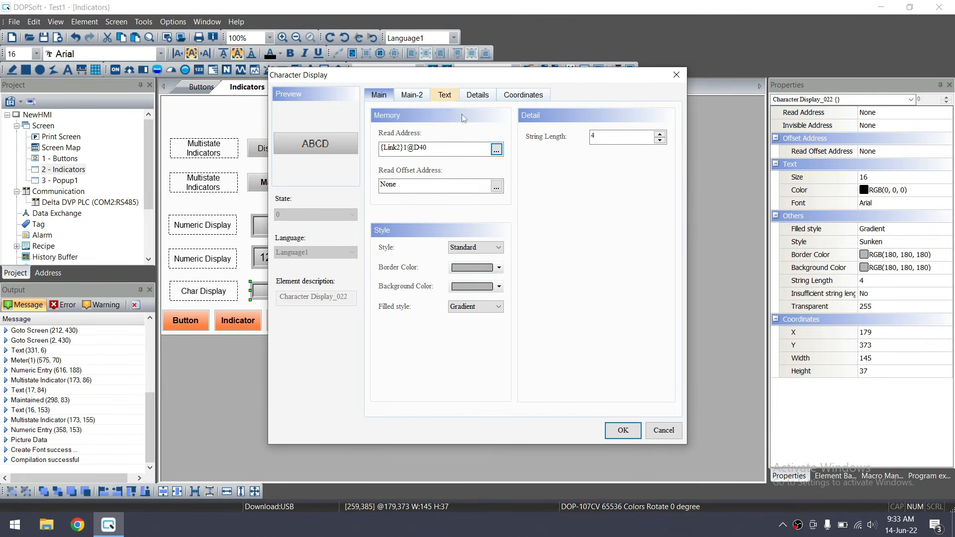
Raise the display's string length to 8 and apply the settings
{"action": "left_click", "coordinate": [600, 135]}
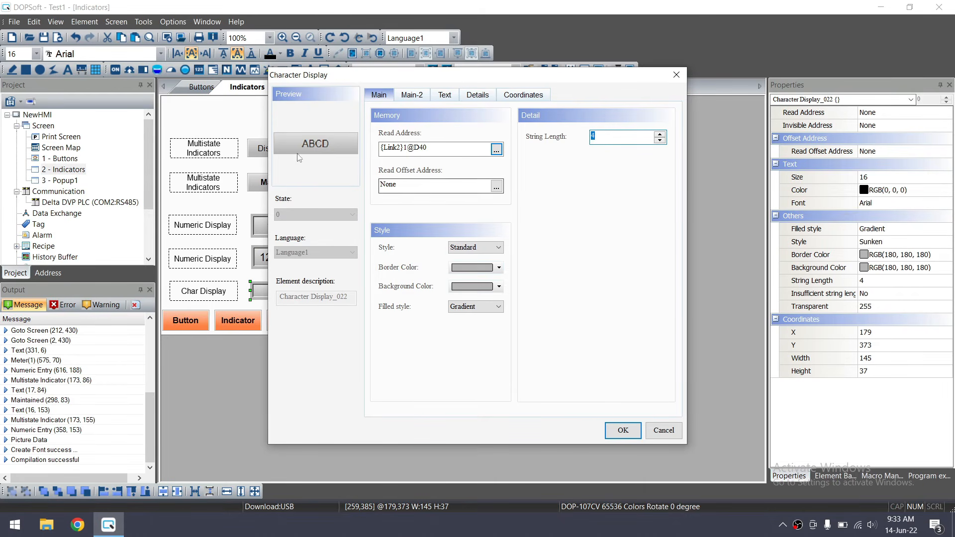
{"action": "left_click", "coordinate": [660, 134]}
{"action": "left_click", "coordinate": [660, 134]}
{"action": "left_click", "coordinate": [659, 135]}
{"action": "left_click", "coordinate": [659, 134]}
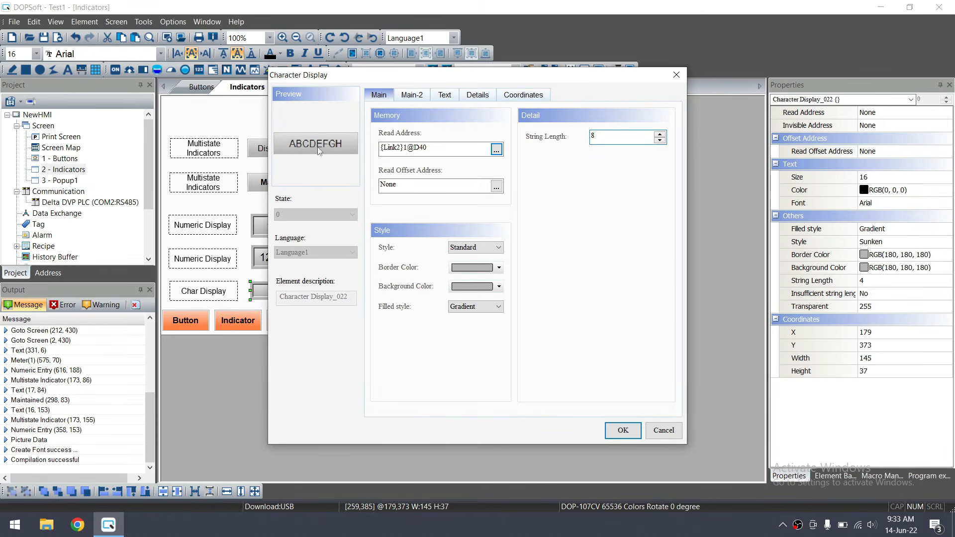
{"action": "left_click", "coordinate": [428, 151]}
{"action": "left_click", "coordinate": [600, 139]}
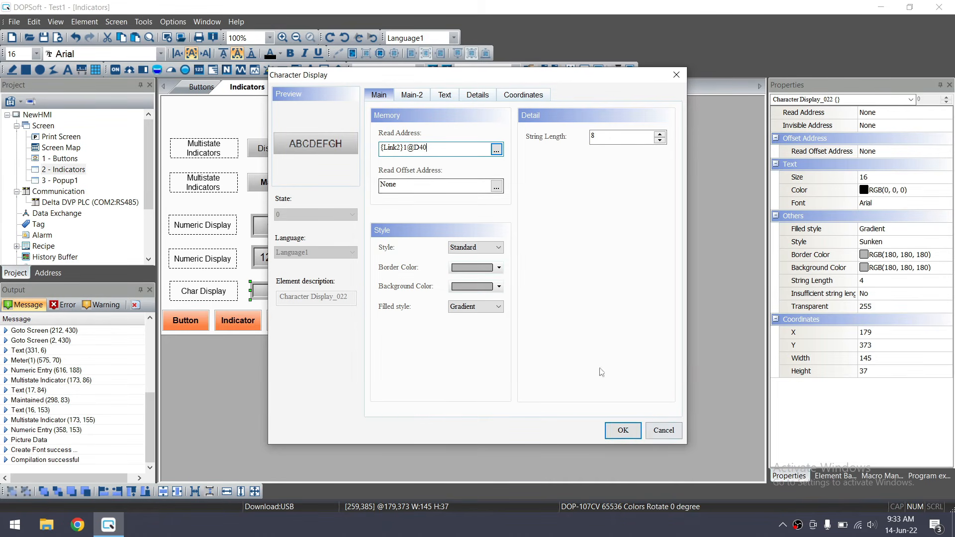
{"action": "left_click", "coordinate": [616, 429]}
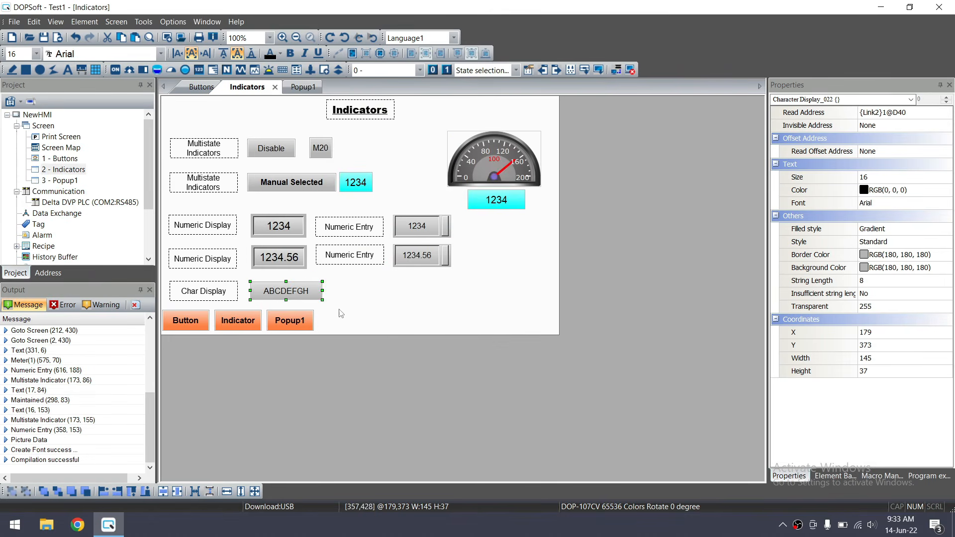
Narrow the ABCDEFGH character display
{"action": "left_click", "coordinate": [344, 252]}
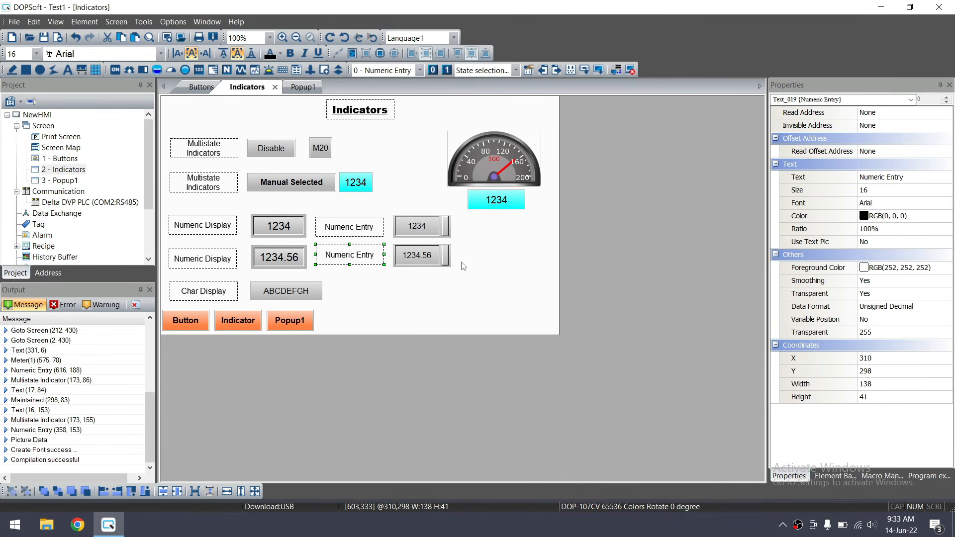
{"action": "left_click", "coordinate": [380, 258]}
{"action": "left_click", "coordinate": [292, 293]}
{"action": "left_click_drag", "start_coordinate": [322, 290], "coordinate": [307, 290]}
Duplicate the Numeric Entry label beside the display and rename it 'Char Entry'
{"action": "left_click", "coordinate": [348, 255]}
{"action": "key", "text": "ctrl+c"}
{"action": "key", "text": "ctrl+v"}
{"action": "left_click_drag", "start_coordinate": [368, 262], "coordinate": [361, 287]}
{"action": "double_click", "coordinate": [354, 287]}
{"action": "left_click", "coordinate": [445, 94]}
{"action": "left_click", "coordinate": [438, 150]}
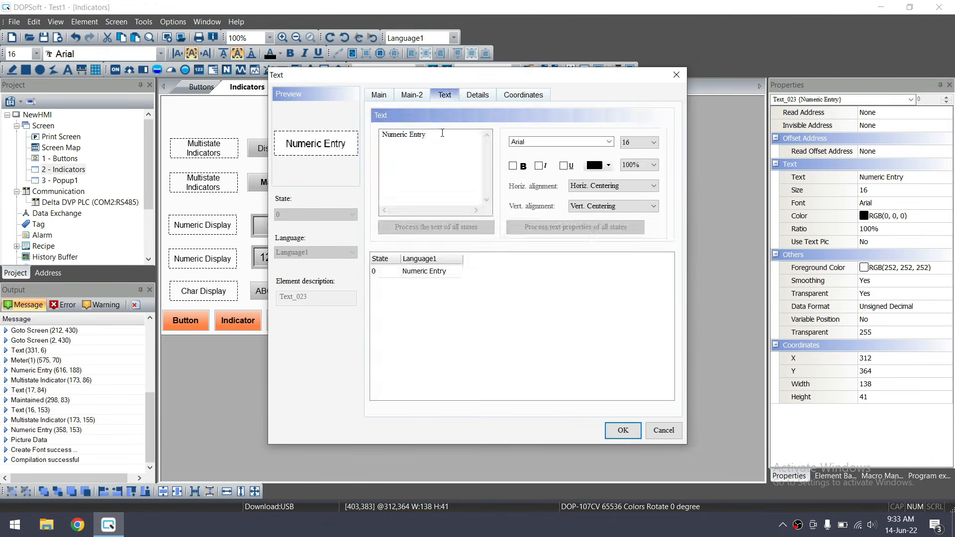
{"action": "left_click_drag", "start_coordinate": [438, 134], "coordinate": [378, 138]}
{"action": "type", "text": "Char"}
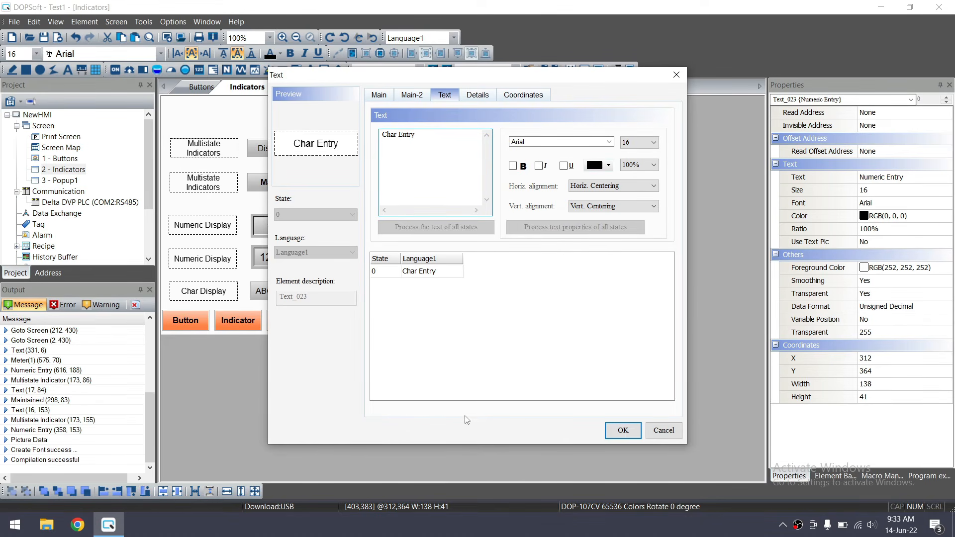
{"action": "left_click", "coordinate": [622, 430]}
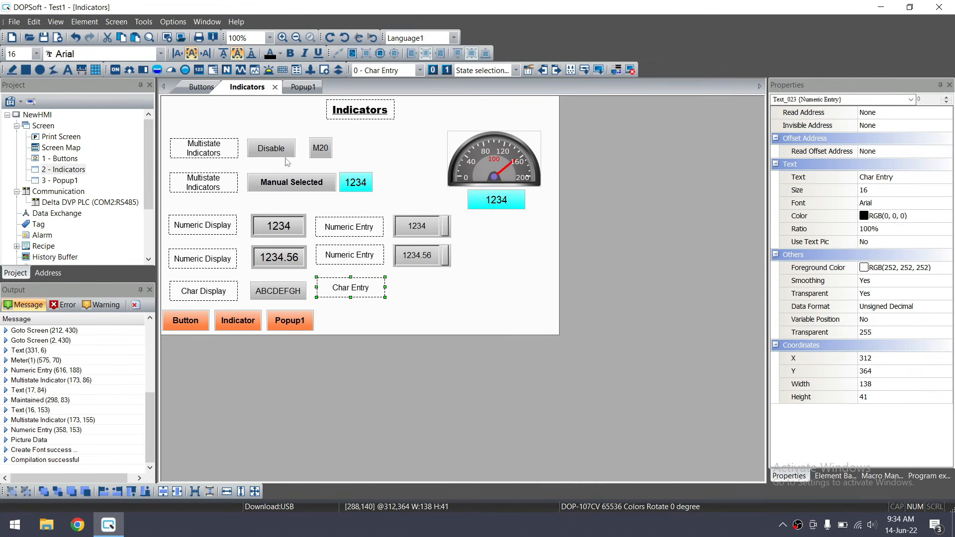
Add a Character Entry element beside the Char Entry label
{"action": "left_click", "coordinate": [85, 22]}
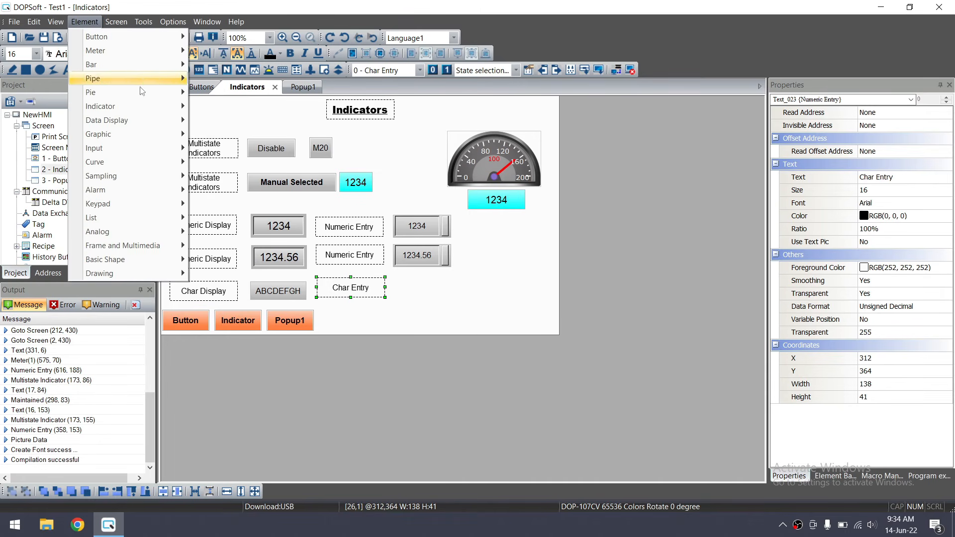
{"action": "mouse_move", "coordinate": [159, 124]}
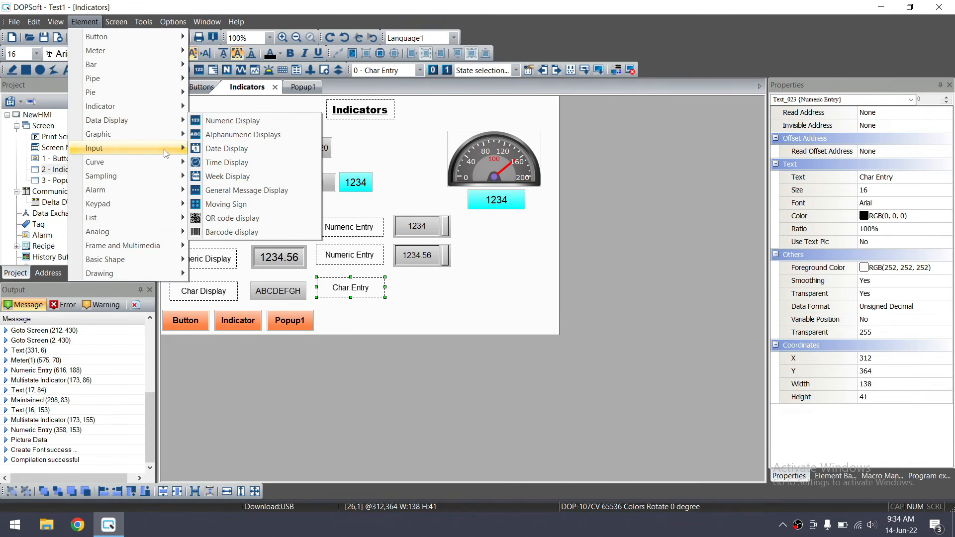
{"action": "mouse_move", "coordinate": [164, 149]}
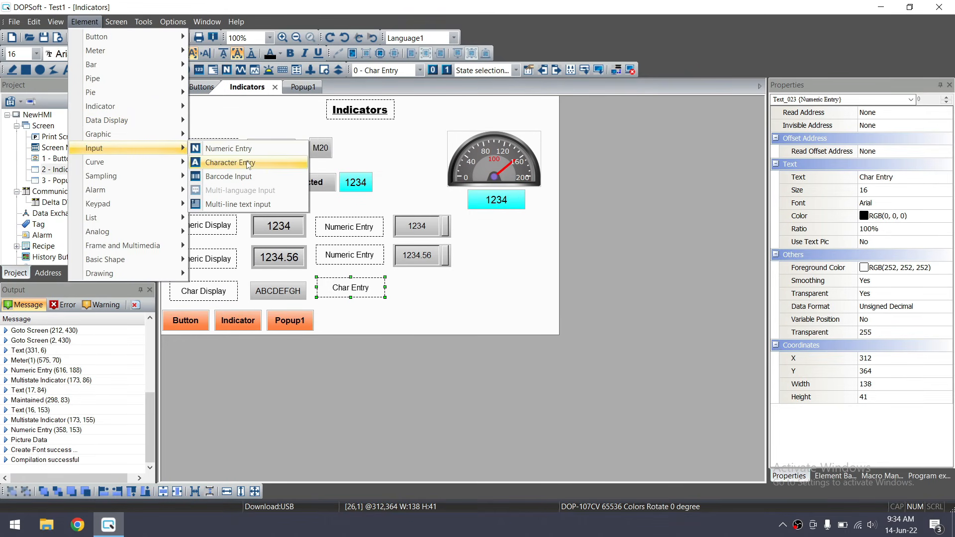
{"action": "left_click", "coordinate": [239, 163]}
{"action": "left_click_drag", "start_coordinate": [395, 277], "coordinate": [452, 297]}
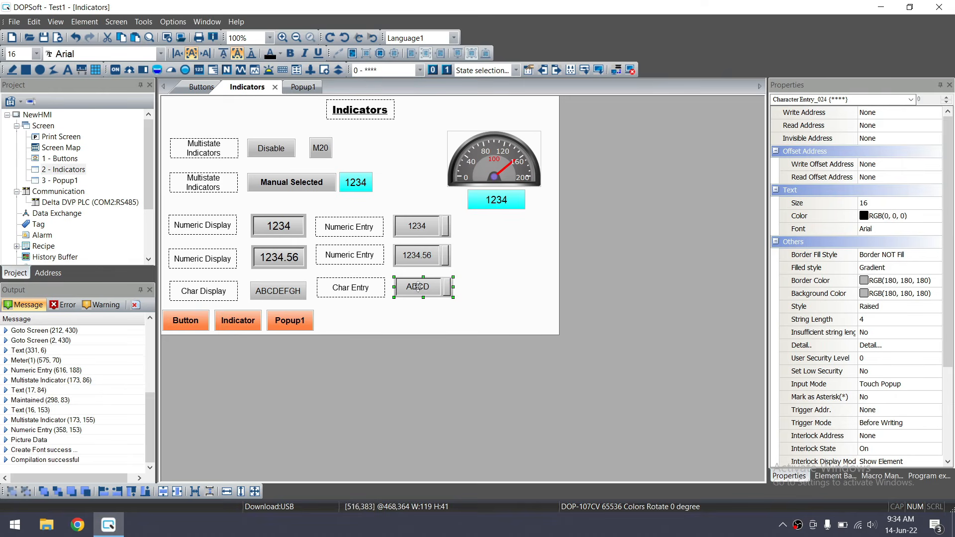
{"action": "left_click", "coordinate": [289, 292]}
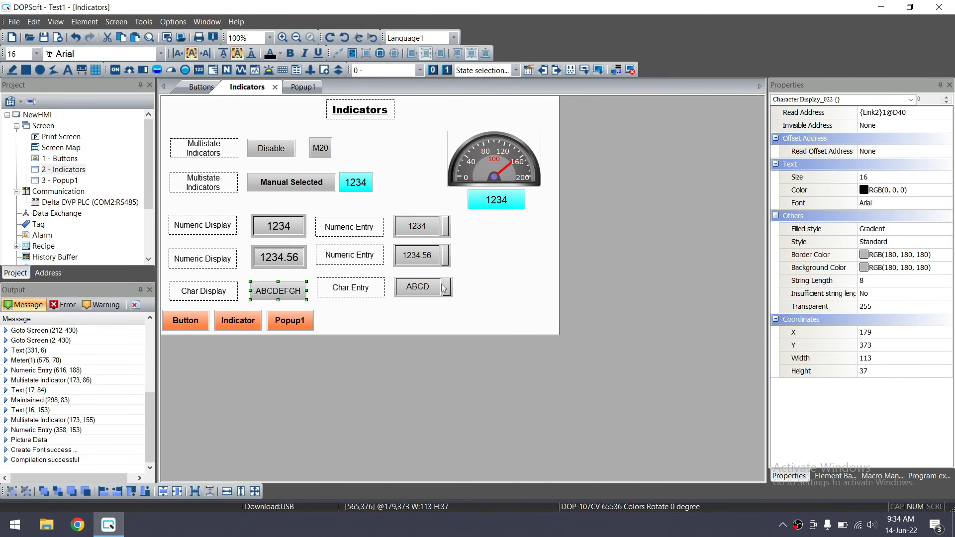
{"action": "left_click", "coordinate": [424, 293]}
Set the character entry's write and read addresses to {Link2}1@D40
{"action": "double_click", "coordinate": [424, 294]}
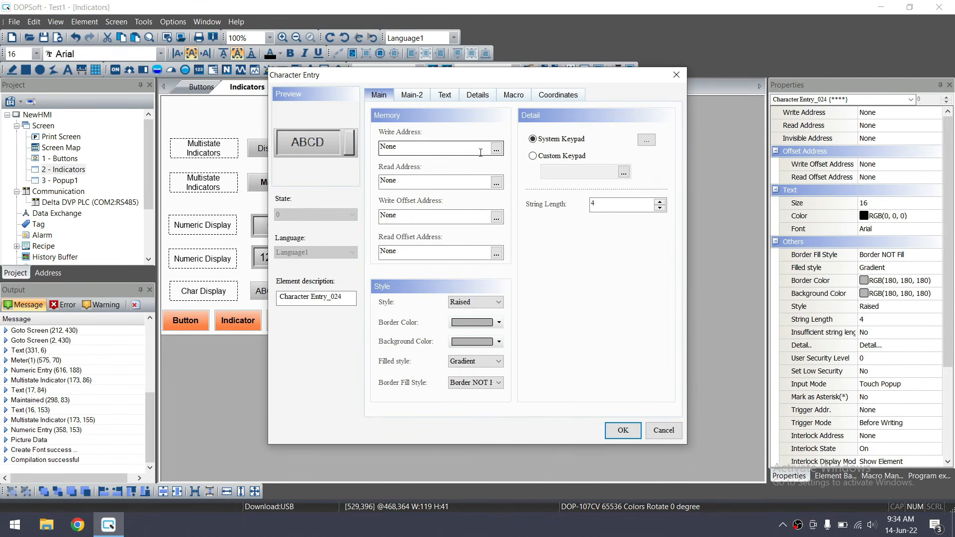
{"action": "left_click", "coordinate": [499, 150]}
{"action": "left_click", "coordinate": [511, 193]}
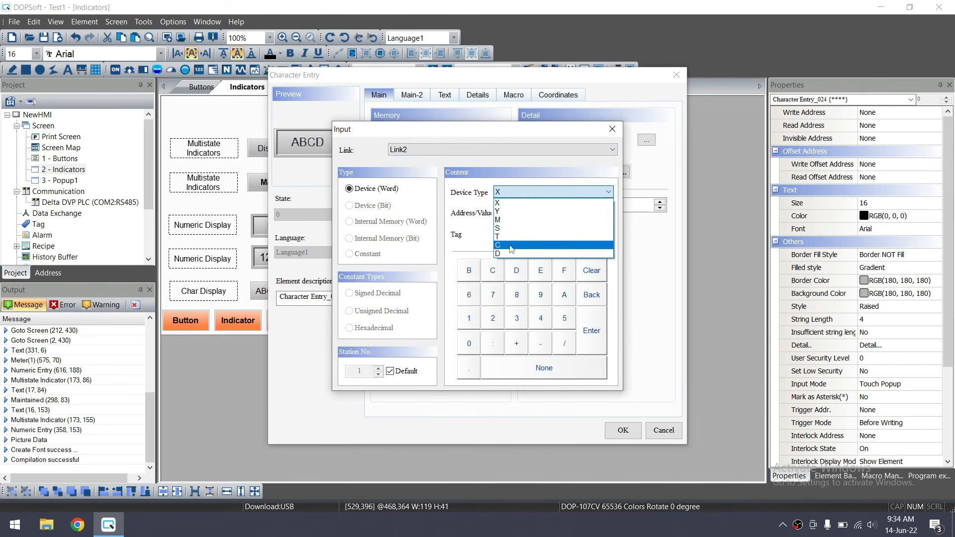
{"action": "left_click", "coordinate": [510, 252]}
{"action": "left_click", "coordinate": [519, 214]}
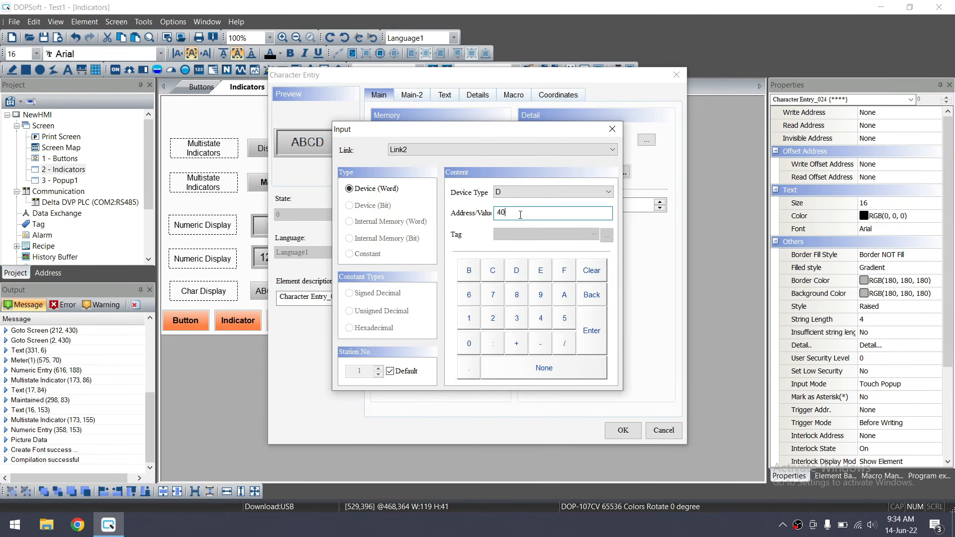
{"action": "type", "text": "40"}
{"action": "left_click", "coordinate": [595, 315]}
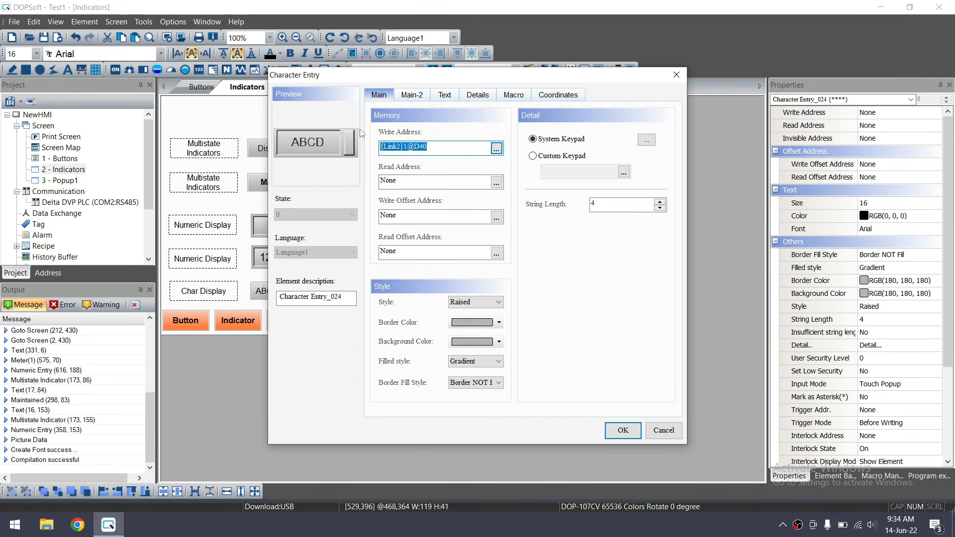
{"action": "key", "text": "ctrl+c"}
{"action": "double_click", "coordinate": [407, 180]}
{"action": "key", "text": "ctrl+v"}
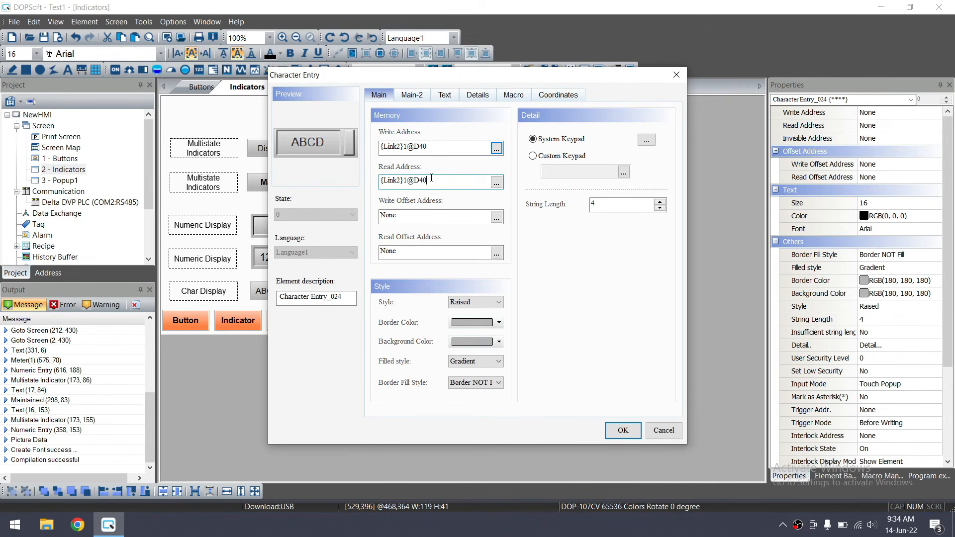
{"action": "left_click", "coordinate": [623, 430]}
{"action": "left_click", "coordinate": [428, 259]}
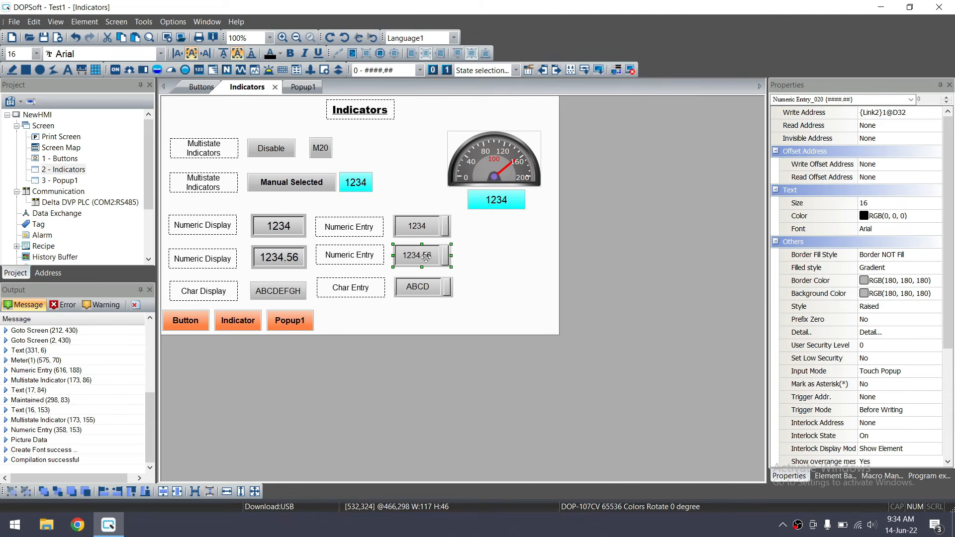
Copy each numeric entry's write address into its read address (D32 and D30)
{"action": "double_click", "coordinate": [426, 256]}
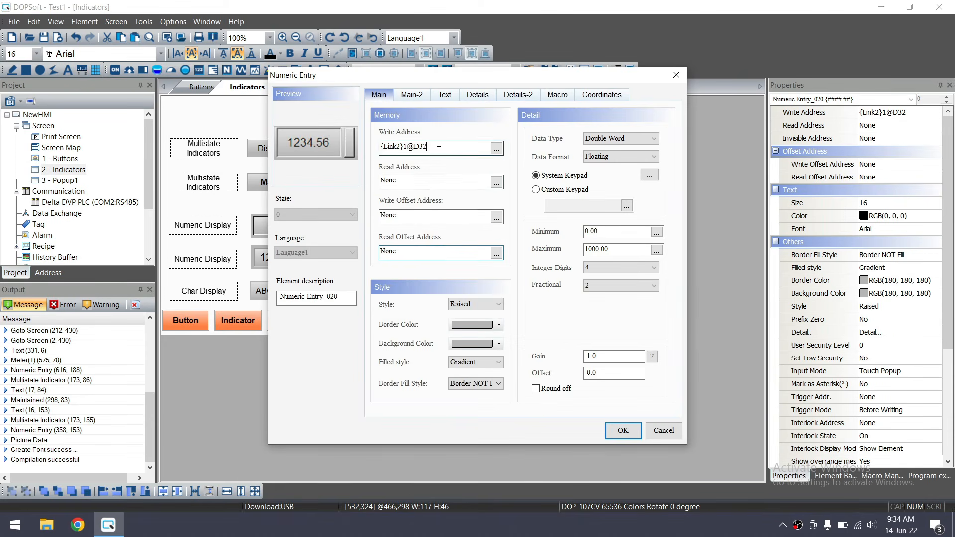
{"action": "key", "text": "ctrl+c"}
{"action": "left_click", "coordinate": [396, 179]}
{"action": "key", "text": "ctrl+v"}
{"action": "left_click", "coordinate": [623, 430]}
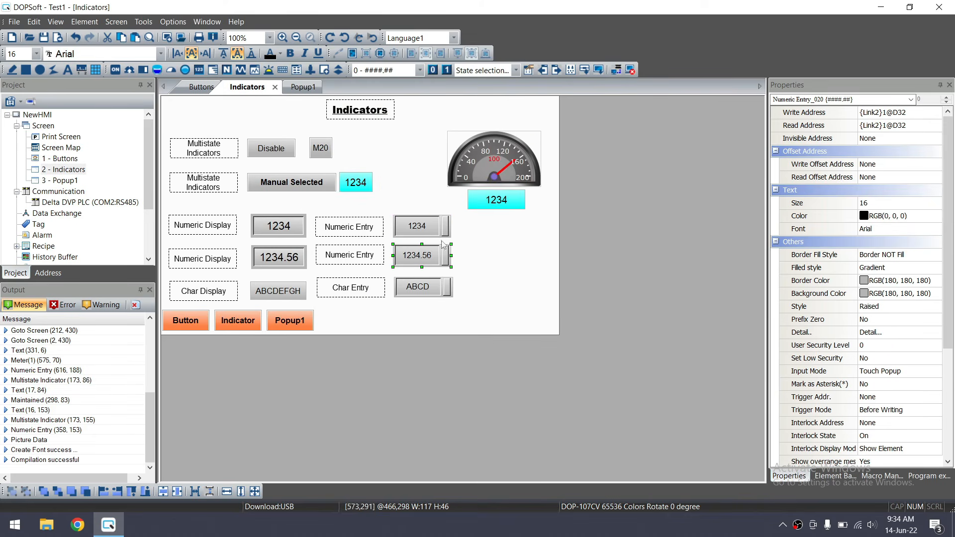
{"action": "double_click", "coordinate": [418, 226]}
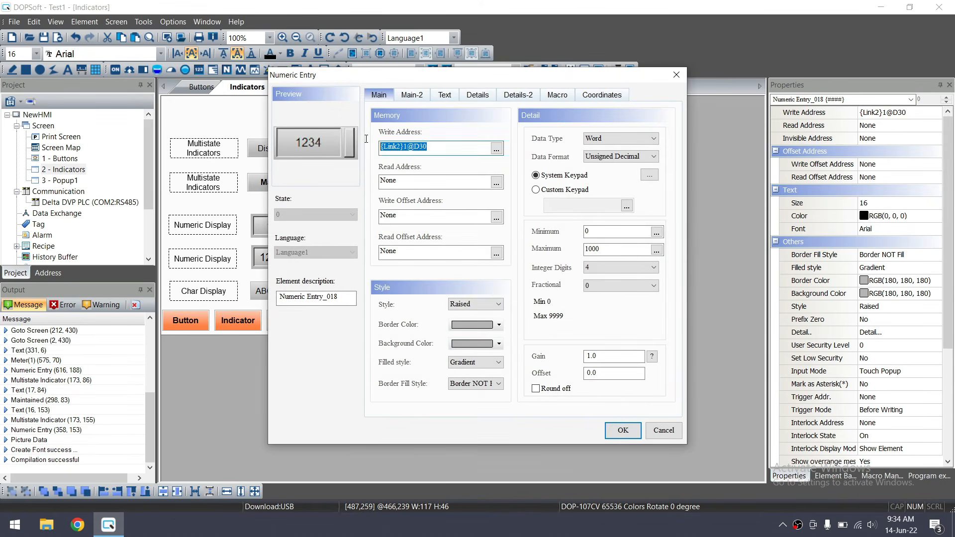
{"action": "key", "text": "ctrl+c"}
{"action": "left_click", "coordinate": [393, 180]}
{"action": "key", "text": "ctrl+v"}
{"action": "left_click", "coordinate": [623, 430]}
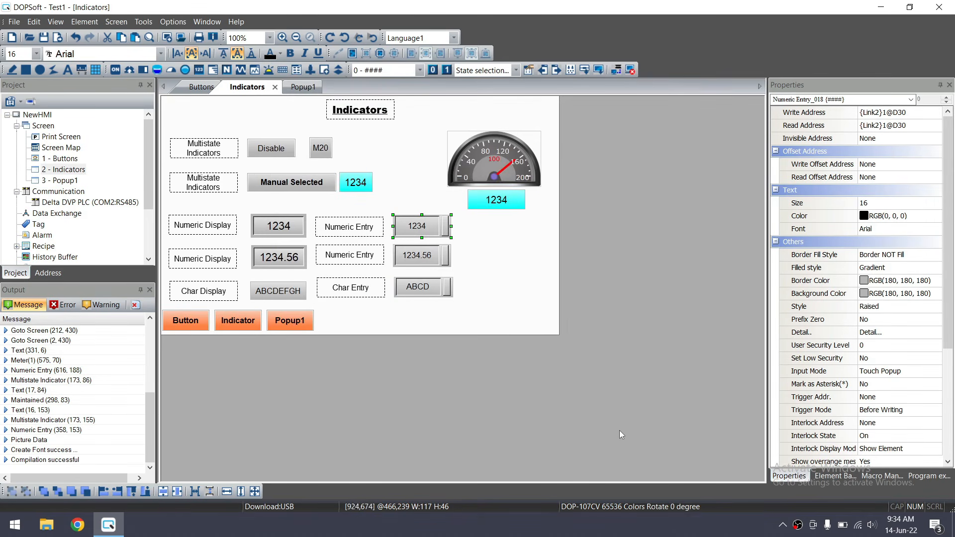
Give the character entry string length 8 and Standard style
{"action": "left_click", "coordinate": [286, 299]}
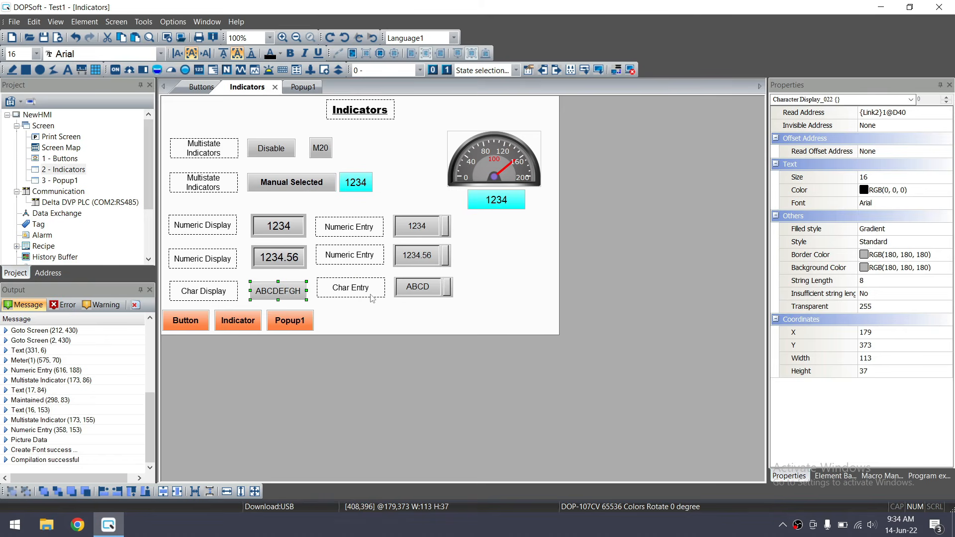
{"action": "double_click", "coordinate": [412, 293]}
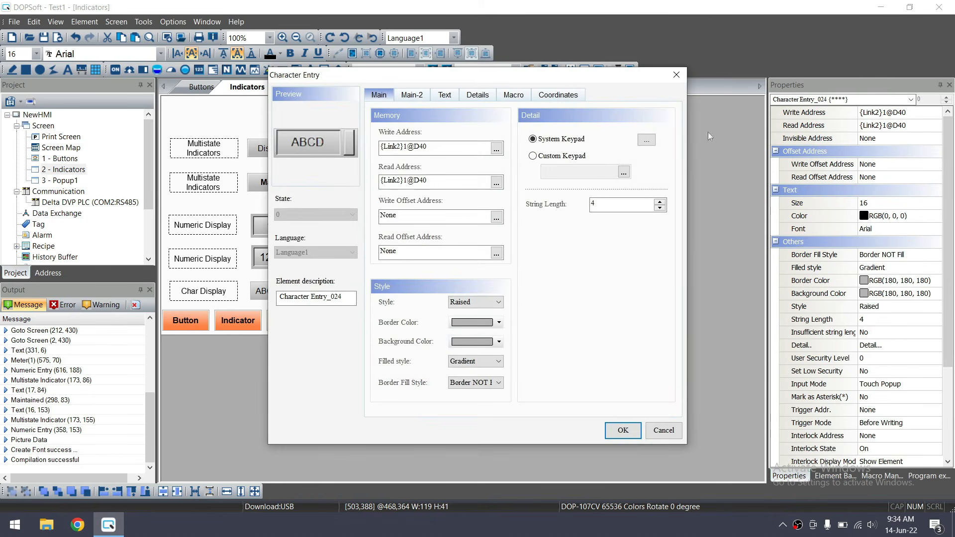
{"action": "left_click", "coordinate": [659, 201]}
{"action": "left_click", "coordinate": [659, 202]}
{"action": "left_click", "coordinate": [659, 201]}
{"action": "left_click", "coordinate": [659, 202]}
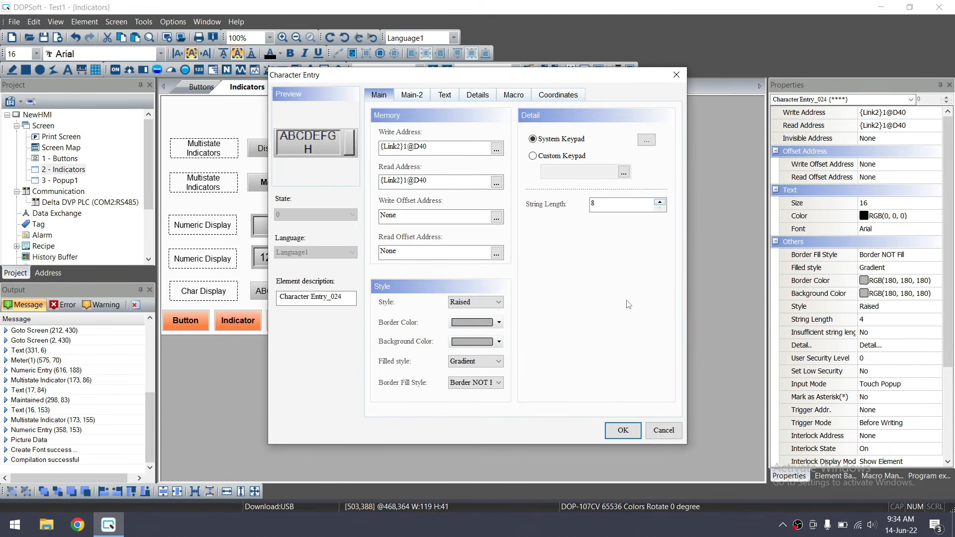
{"action": "left_click", "coordinate": [498, 303]}
{"action": "left_click", "coordinate": [489, 313]}
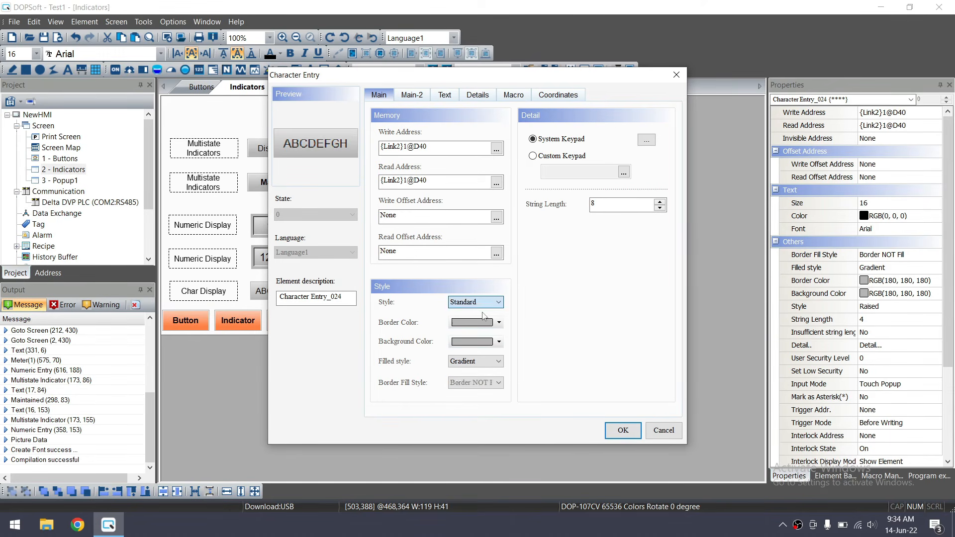
{"action": "left_click", "coordinate": [623, 431]}
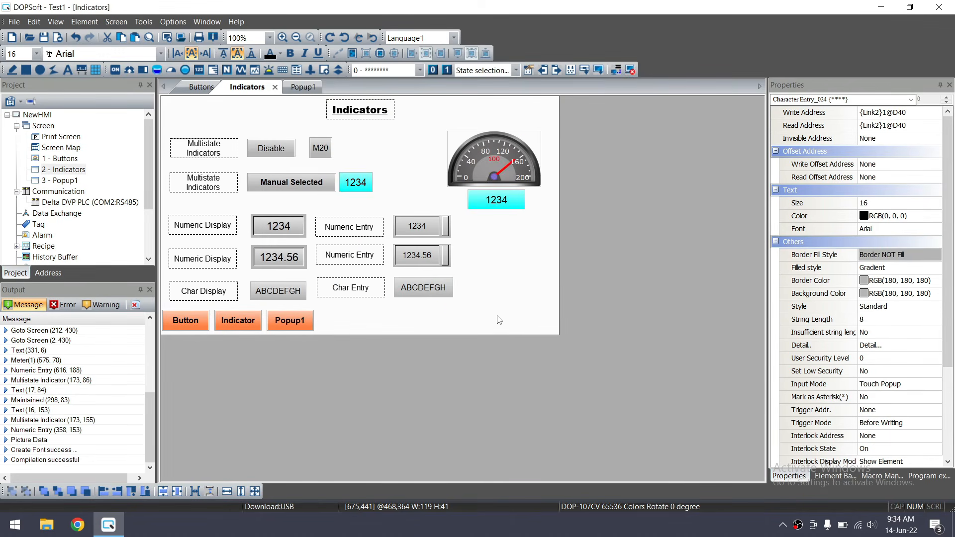
{"action": "left_click", "coordinate": [499, 319]}
Make the three entries the same size, then the three displays the same size
{"action": "left_click_drag", "start_coordinate": [481, 308], "coordinate": [382, 206]}
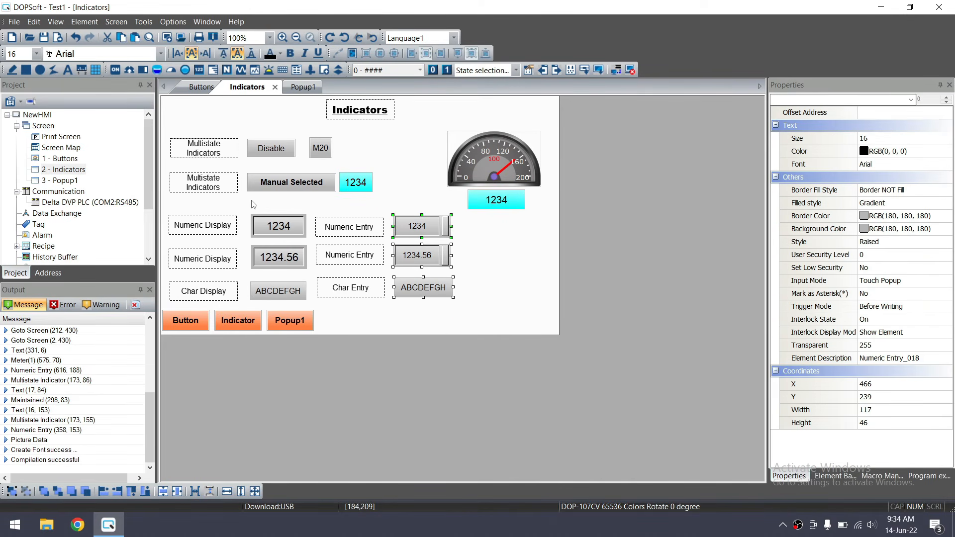
{"action": "left_click", "coordinate": [258, 491]}
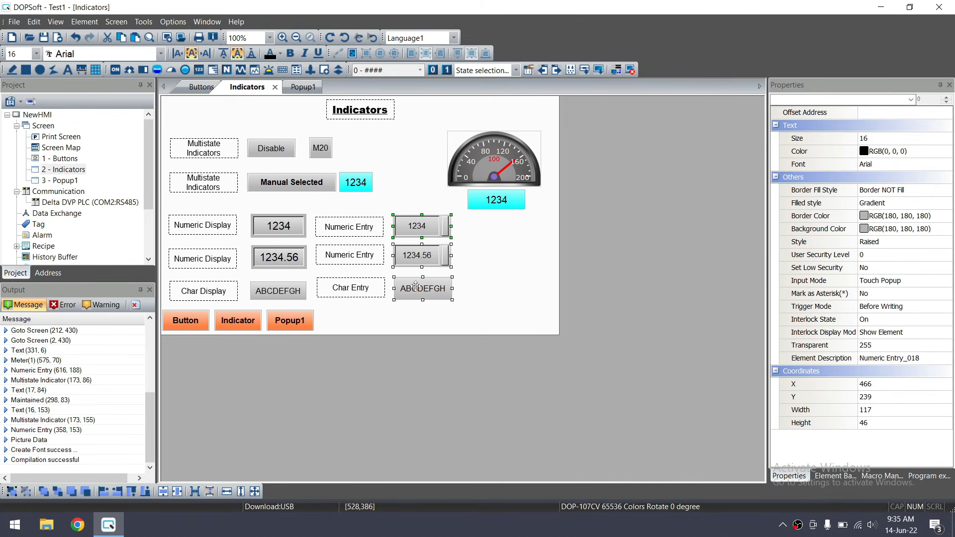
{"action": "left_click", "coordinate": [313, 209]}
{"action": "left_click_drag", "start_coordinate": [247, 201], "coordinate": [318, 319]}
{"action": "left_click", "coordinate": [255, 491]}
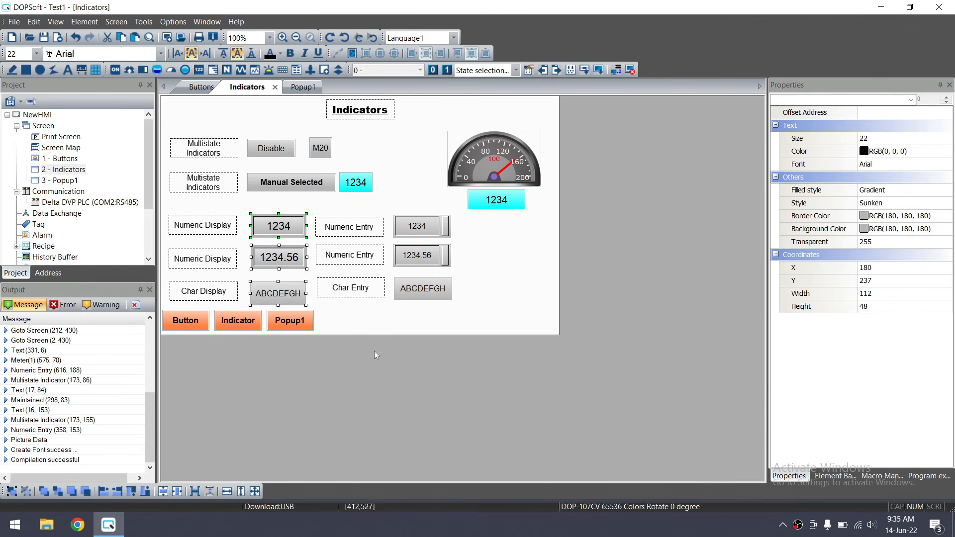
{"action": "left_click", "coordinate": [413, 315]}
Align the char row and both numeric rows on their vertical centres
{"action": "left_click_drag", "start_coordinate": [465, 313], "coordinate": [166, 268]}
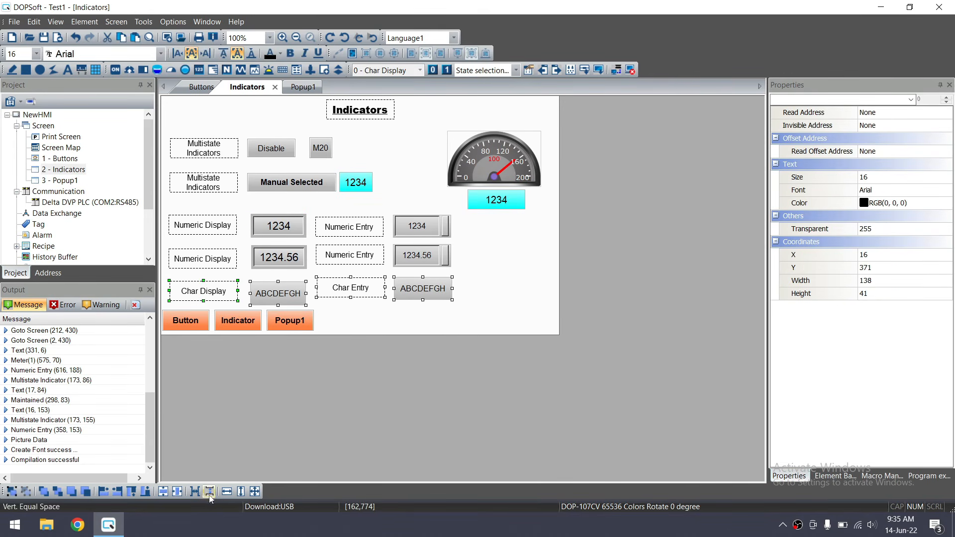
{"action": "left_click", "coordinate": [163, 491]}
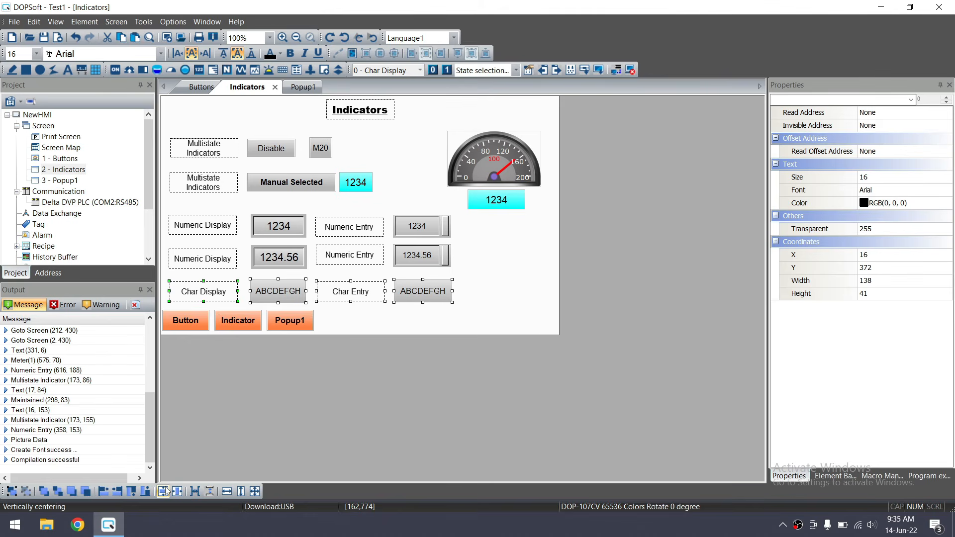
{"action": "left_click", "coordinate": [467, 264]}
{"action": "left_click_drag", "start_coordinate": [477, 237], "coordinate": [156, 277]}
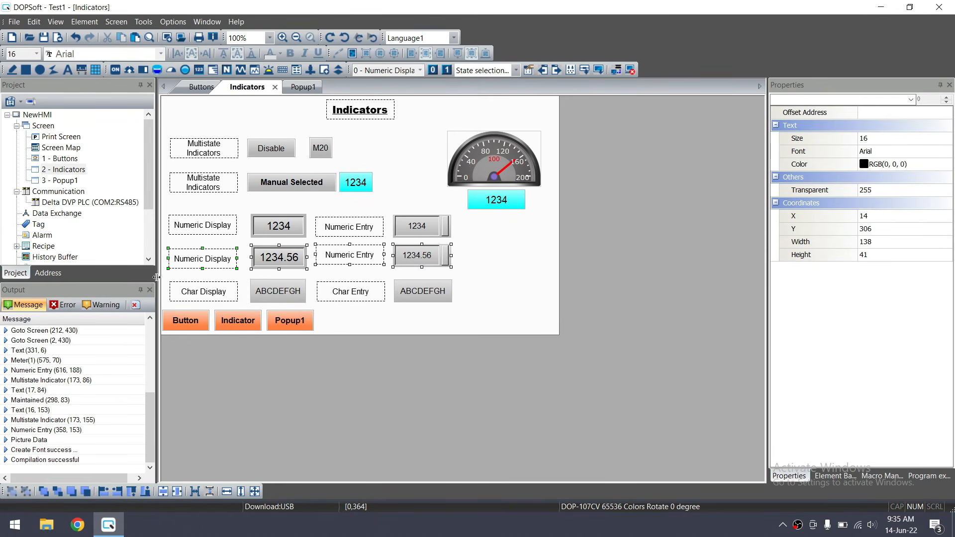
{"action": "left_click", "coordinate": [163, 491]}
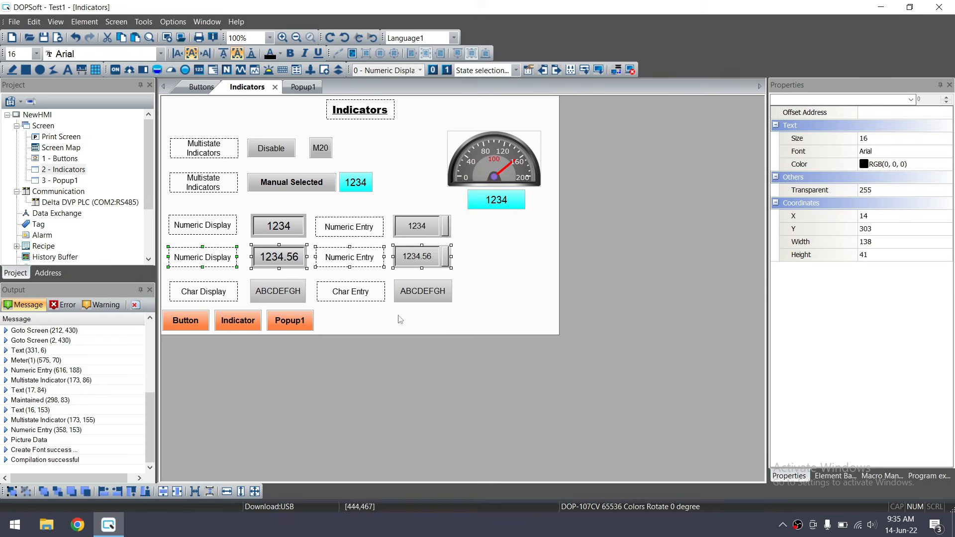
{"action": "left_click", "coordinate": [465, 247]}
{"action": "left_click_drag", "start_coordinate": [458, 208], "coordinate": [161, 246]}
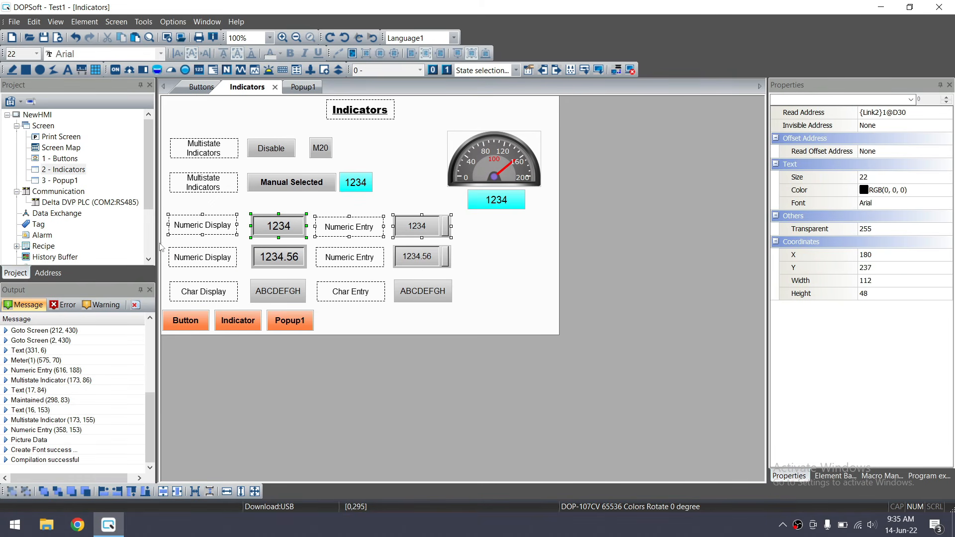
{"action": "left_click", "coordinate": [163, 492]}
{"action": "left_click", "coordinate": [490, 273]}
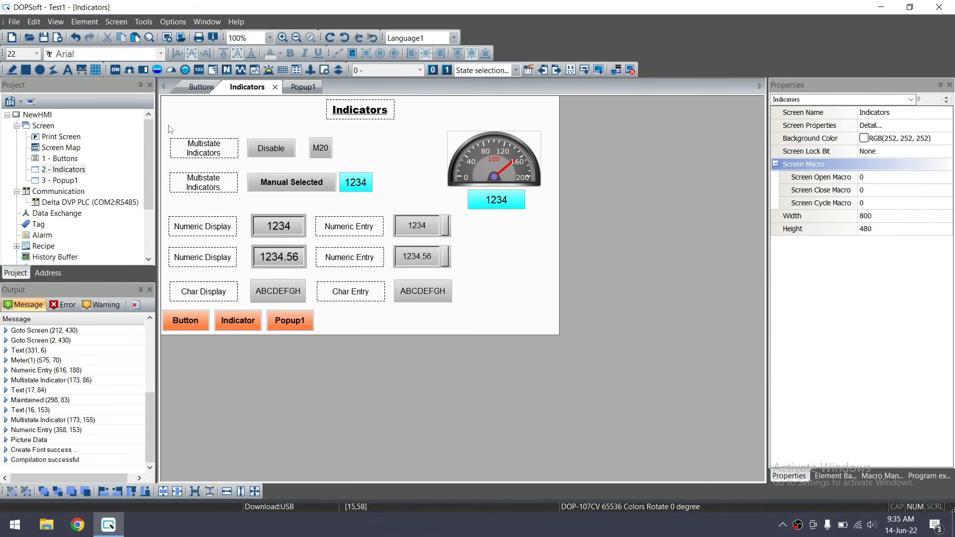
Left-align the left-column labels, the entry labels, and the three entry fields
{"action": "left_click_drag", "start_coordinate": [167, 129], "coordinate": [247, 309]}
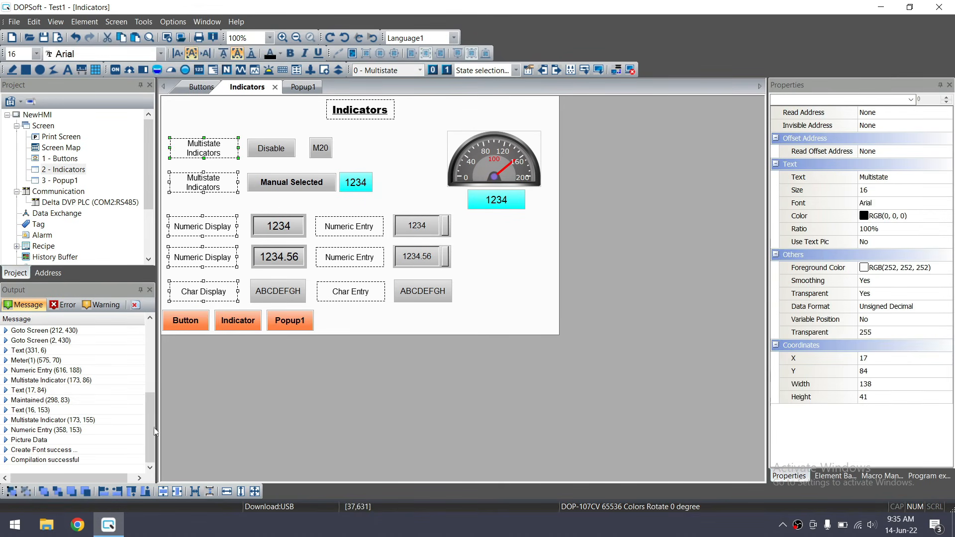
{"action": "left_click", "coordinate": [102, 492]}
{"action": "left_click", "coordinate": [518, 298]}
{"action": "left_click_drag", "start_coordinate": [403, 316], "coordinate": [309, 211]}
{"action": "left_click", "coordinate": [103, 492]}
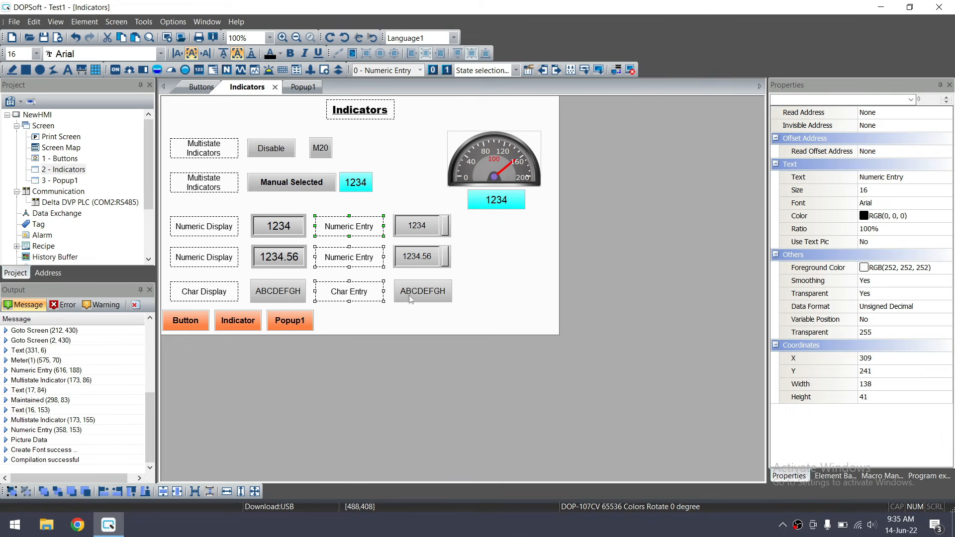
{"action": "left_click", "coordinate": [468, 213]}
{"action": "left_click_drag", "start_coordinate": [462, 212], "coordinate": [382, 327]}
{"action": "left_click", "coordinate": [103, 491]}
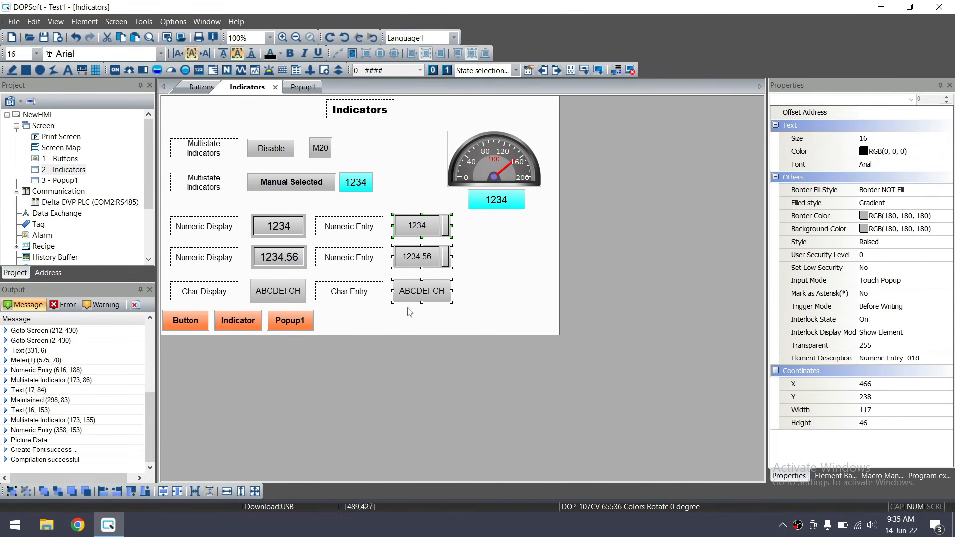
{"action": "left_click", "coordinate": [500, 269]}
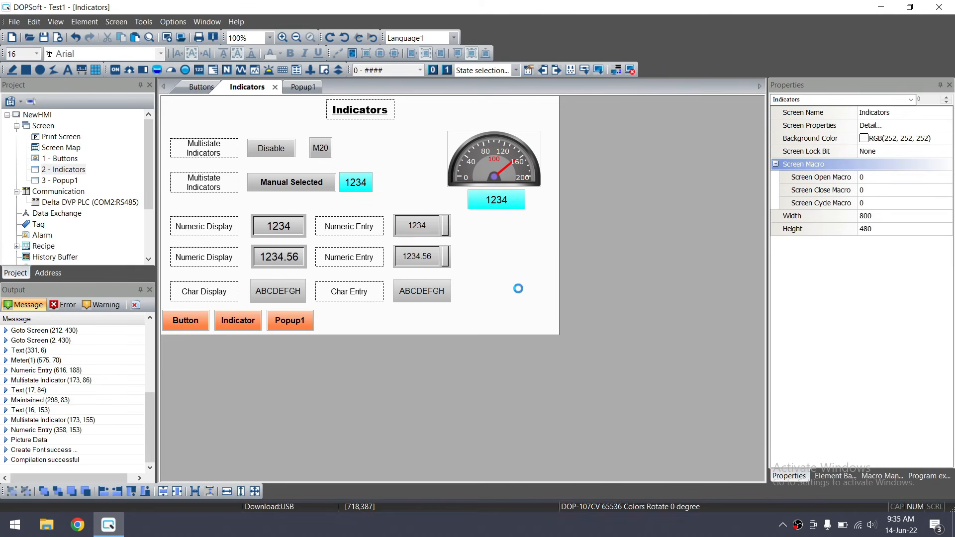
Shift the meter group left, then nudge it back right
{"action": "left_click_drag", "start_coordinate": [432, 130], "coordinate": [564, 236]}
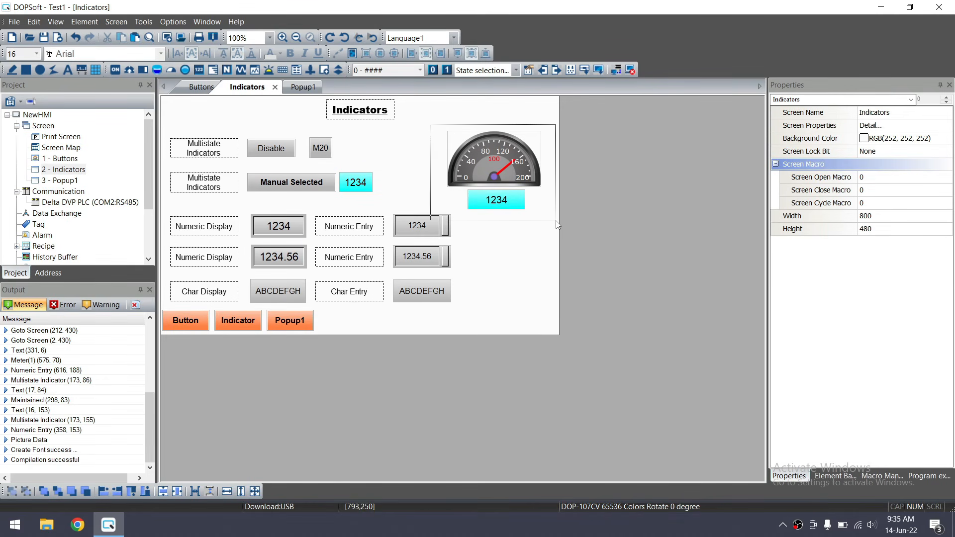
{"action": "mouse_move", "coordinate": [499, 163]}
{"action": "left_mouse_down"}
{"action": "mouse_move", "coordinate": [483, 147]}
{"action": "mouse_move", "coordinate": [485, 163]}
{"action": "left_mouse_up"}
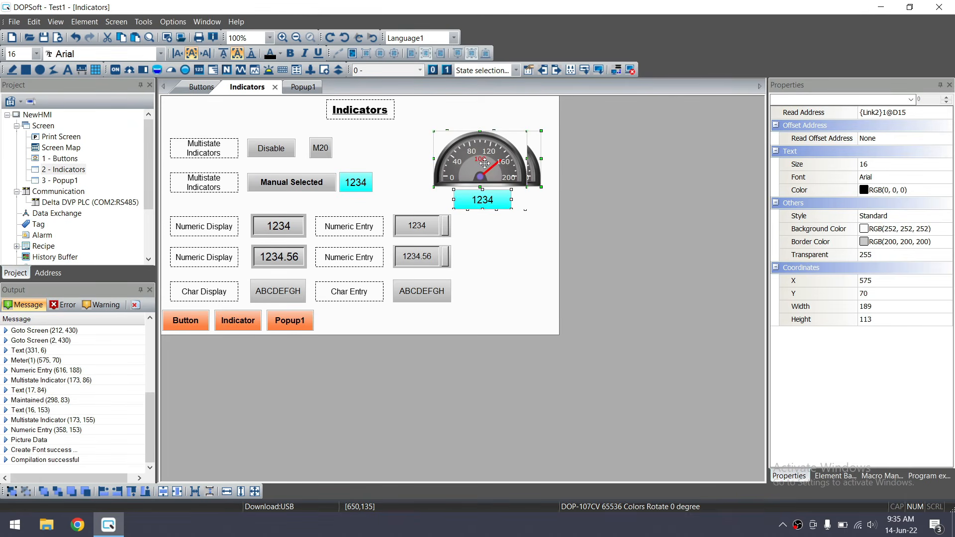
{"action": "key", "text": "Right"}
{"action": "key", "text": "Right"}
{"action": "key", "text": "Right"}
{"action": "key", "text": "Right"}
{"action": "key", "text": "Right"}
{"action": "key", "text": "Right"}
{"action": "key", "text": "Right"}
{"action": "key", "text": "Right"}
{"action": "key", "text": "Right"}
{"action": "key", "text": "Right"}
{"action": "key", "text": "Right"}
{"action": "key", "text": "Right"}
{"action": "key", "text": "Right"}
{"action": "key", "text": "Right"}
{"action": "key", "text": "Right"}
{"action": "key", "text": "Right"}
{"action": "key", "text": "Right"}
{"action": "key", "text": "Right"}
{"action": "key", "text": "Right"}
{"action": "key", "text": "Right"}
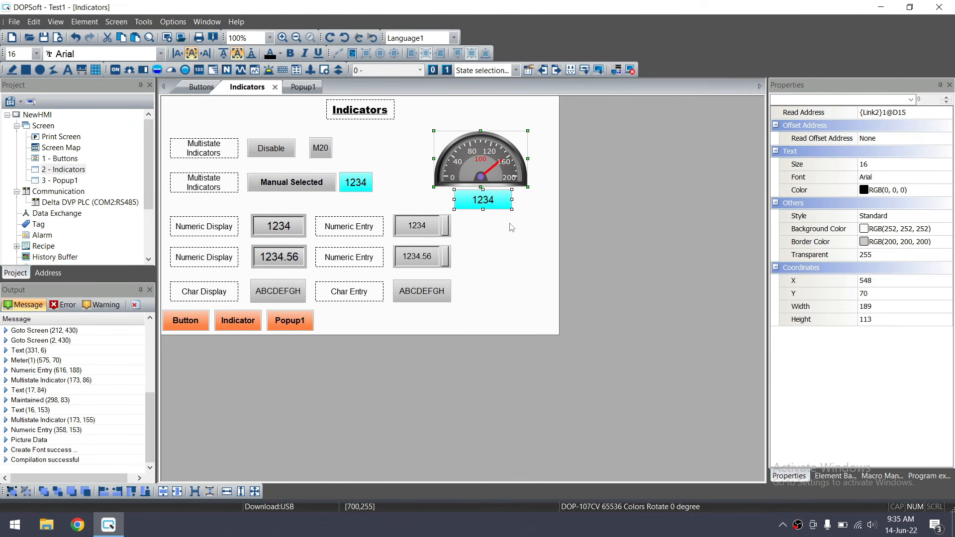
{"action": "left_click", "coordinate": [487, 244]}
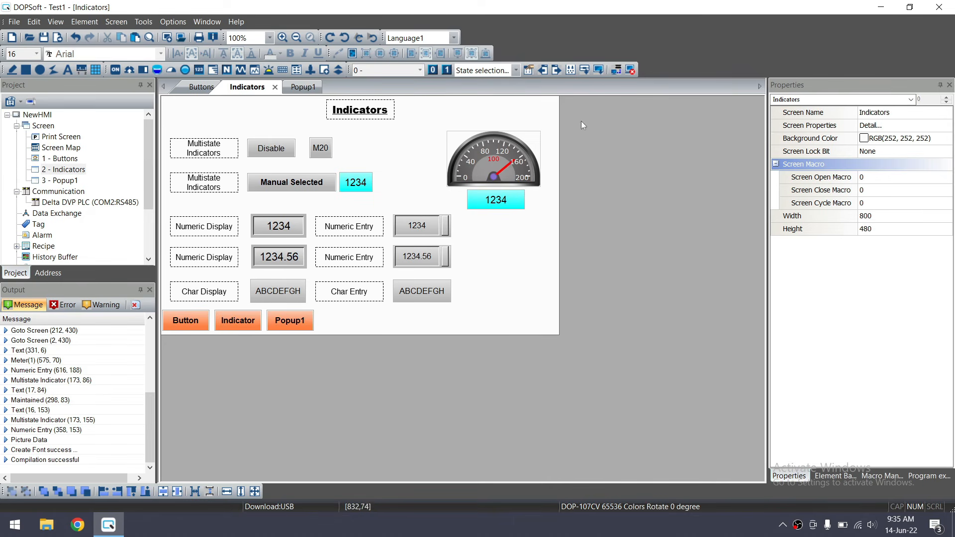
Run the offline simulation, enter 5 in the first numeric entry on Indicators, and return to DOPSoft
{"action": "left_click", "coordinate": [630, 70]}
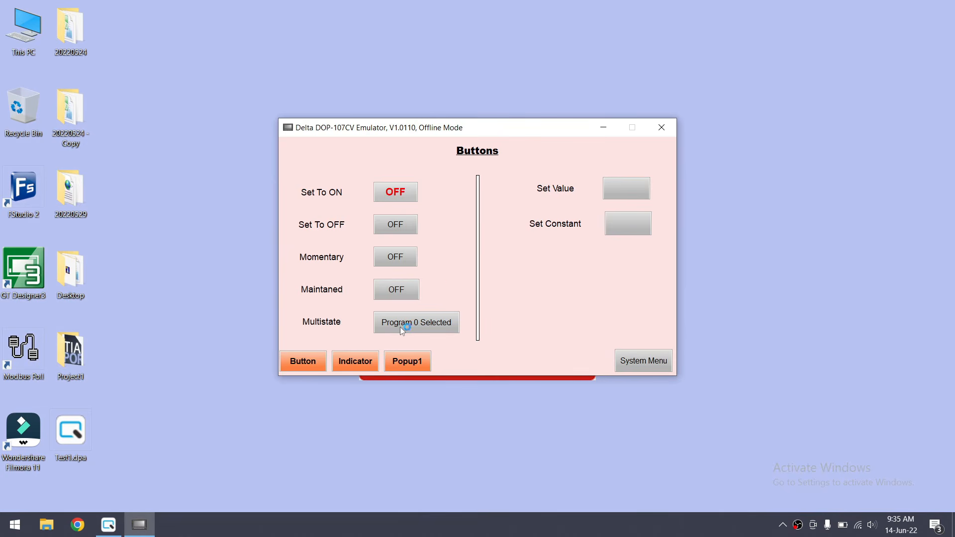
{"action": "left_click", "coordinate": [361, 359]}
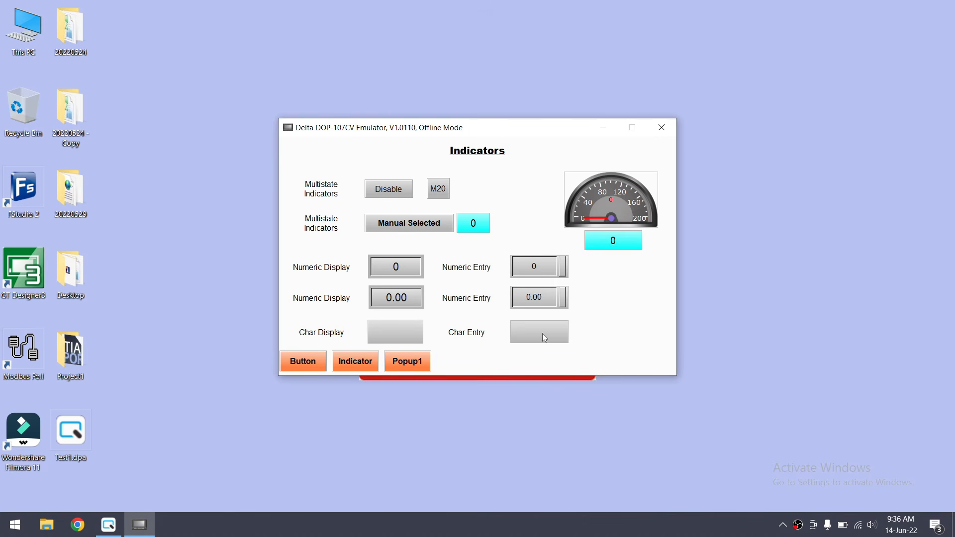
{"action": "left_click", "coordinate": [543, 269]}
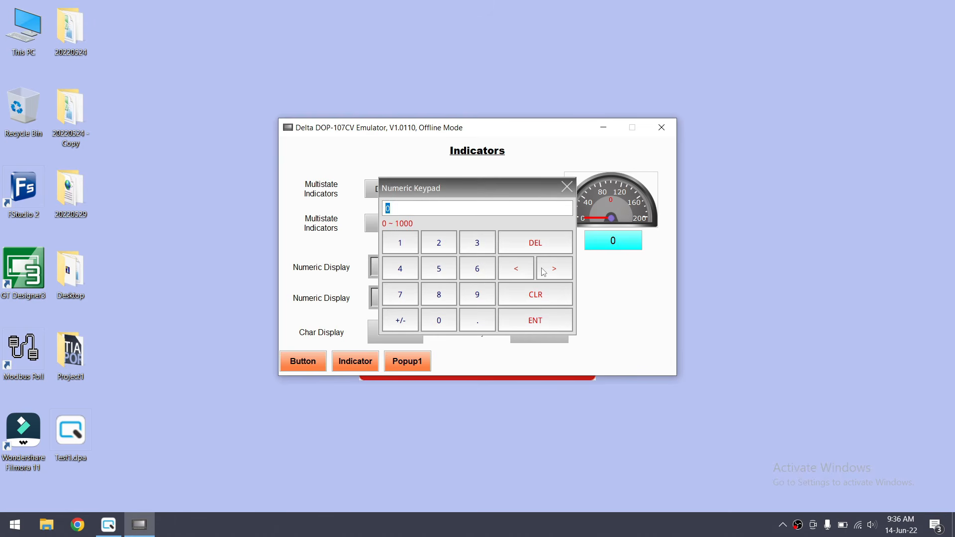
{"action": "left_click", "coordinate": [439, 269]}
{"action": "left_click", "coordinate": [532, 324]}
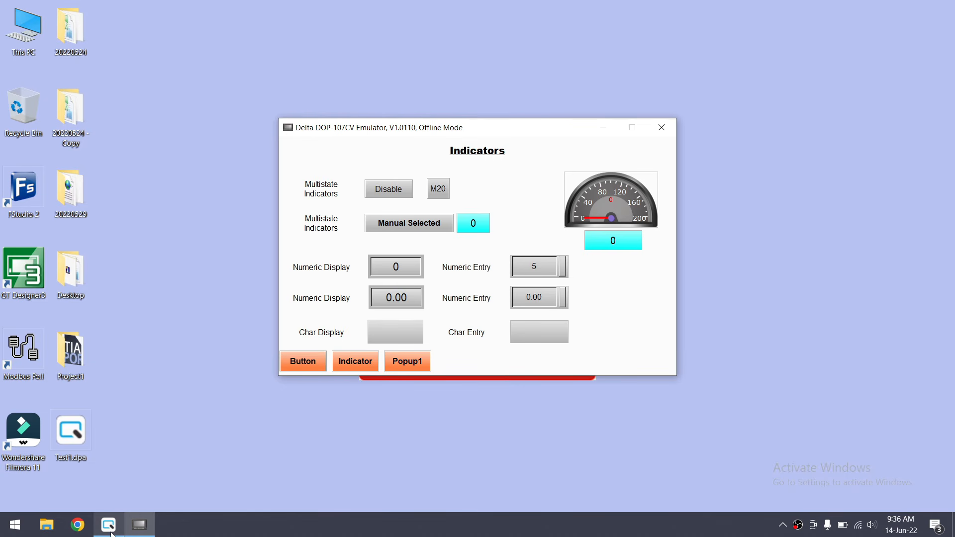
{"action": "left_click", "coordinate": [109, 525]}
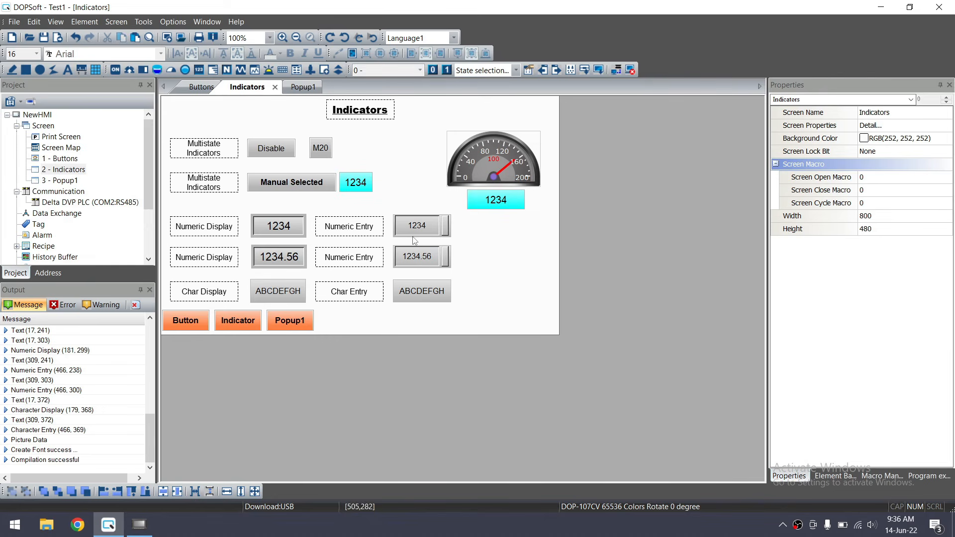
{"action": "left_click", "coordinate": [297, 231]}
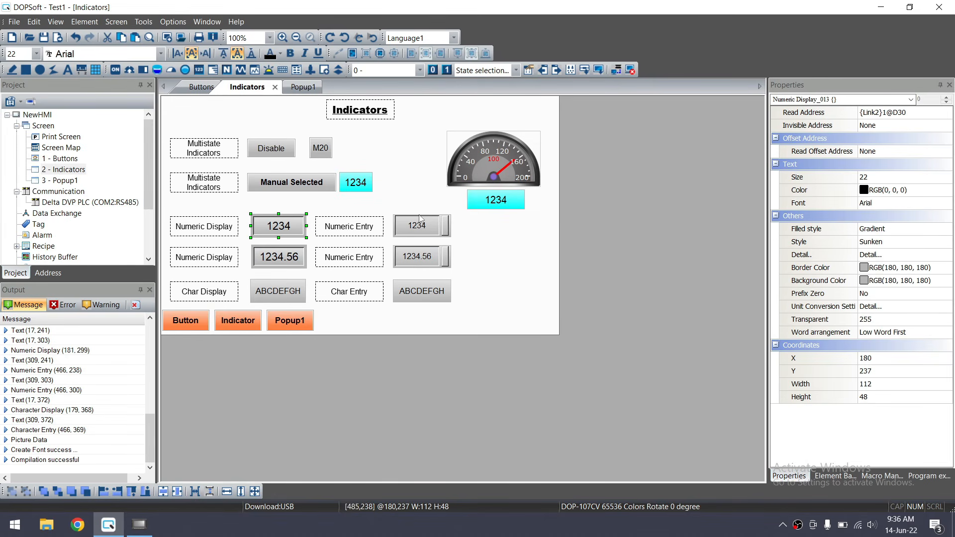
{"action": "left_click", "coordinate": [432, 215]}
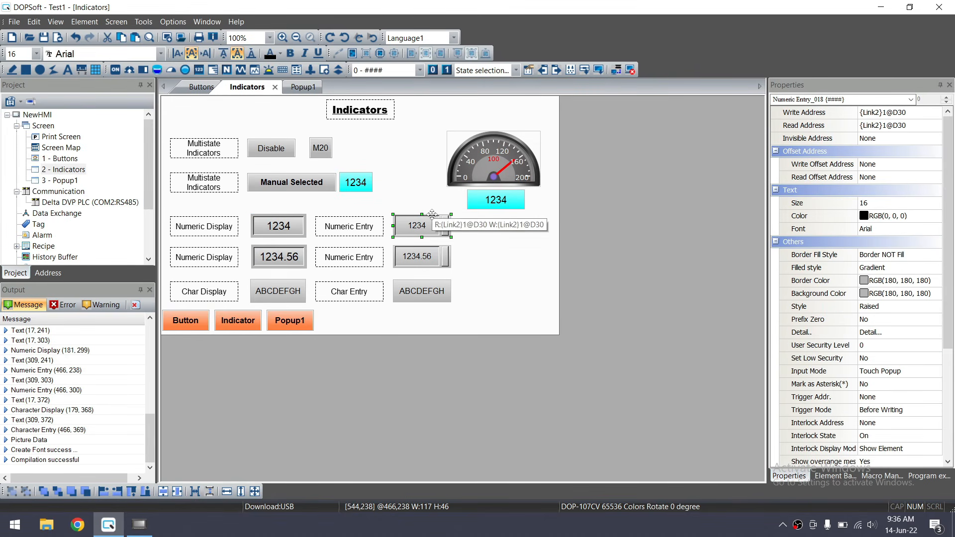
{"action": "left_click", "coordinate": [293, 231]}
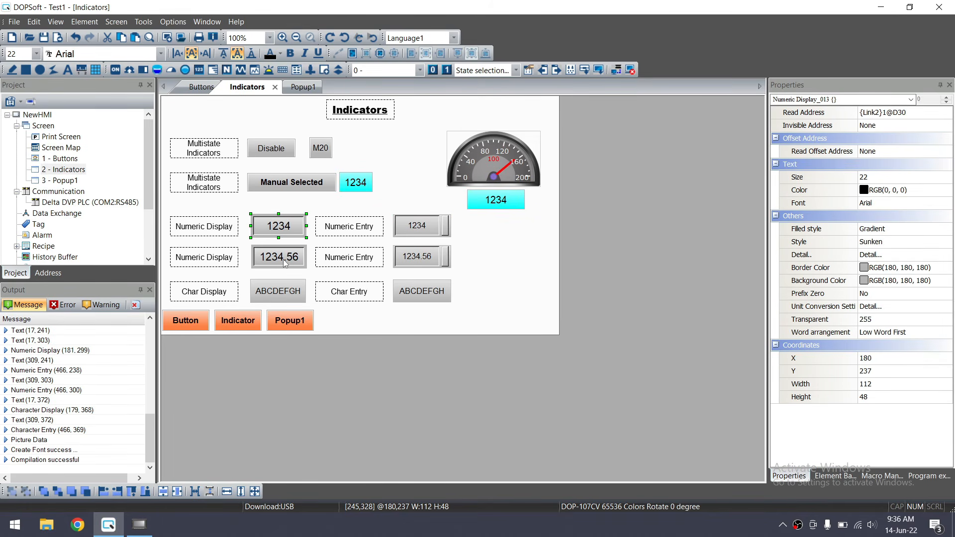
{"action": "double_click", "coordinate": [272, 224]}
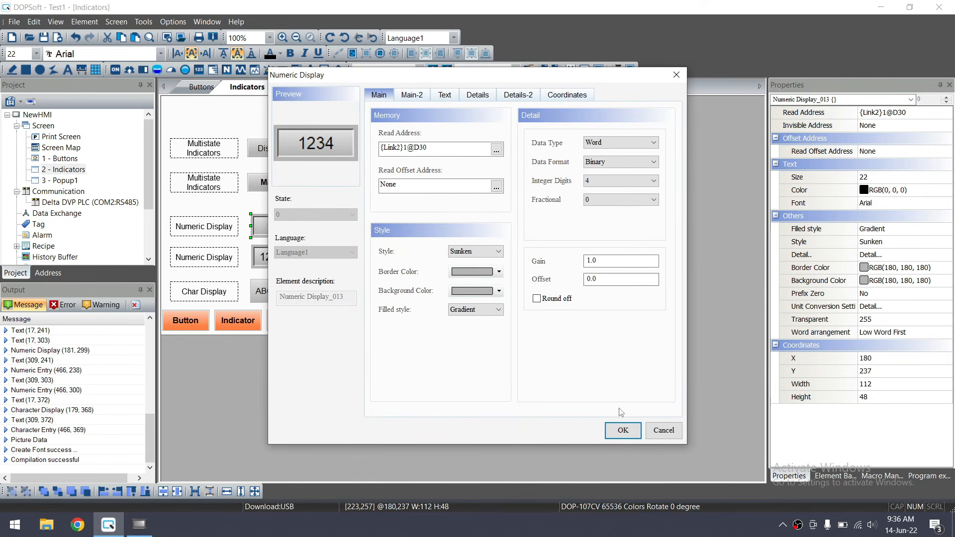
{"action": "left_click", "coordinate": [623, 430]}
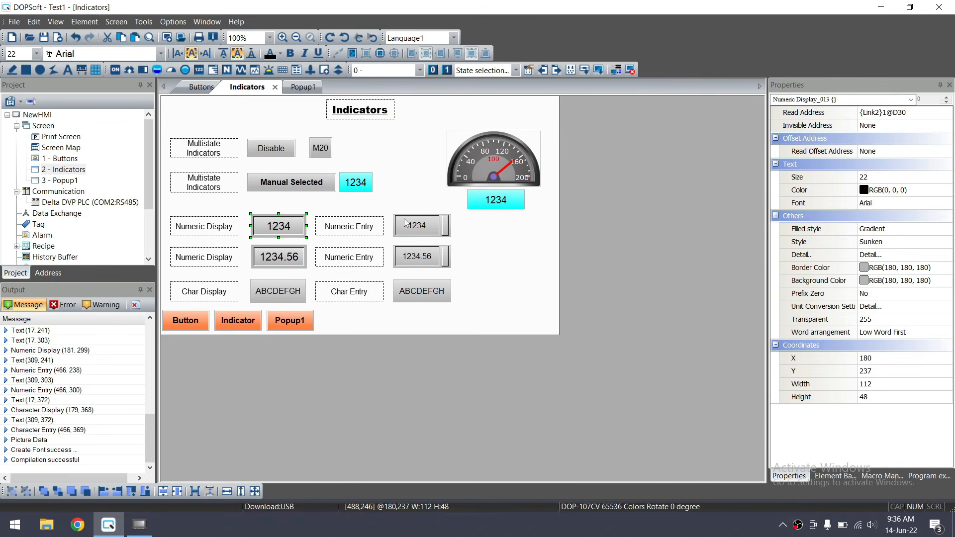
{"action": "double_click", "coordinate": [405, 224]}
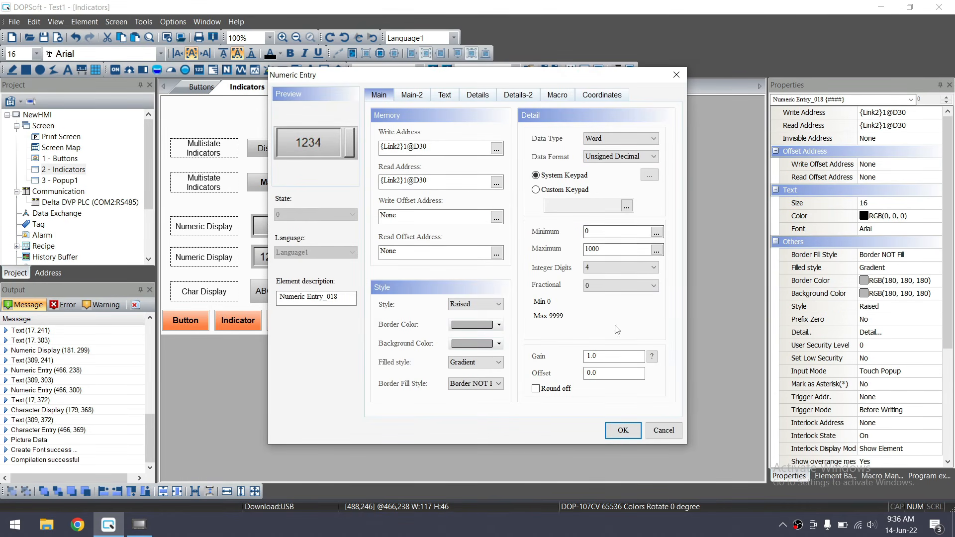
{"action": "left_click", "coordinate": [622, 430]}
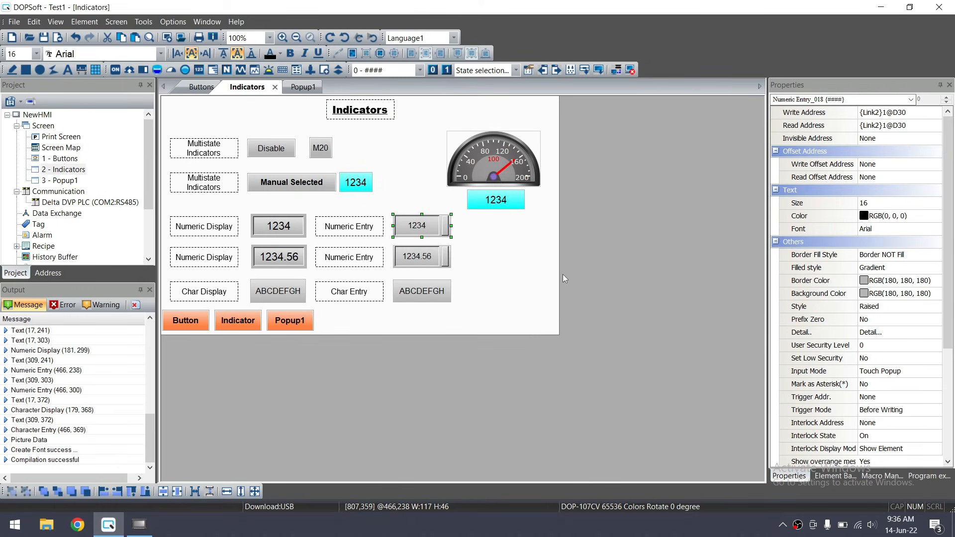
{"action": "left_click", "coordinate": [271, 257]}
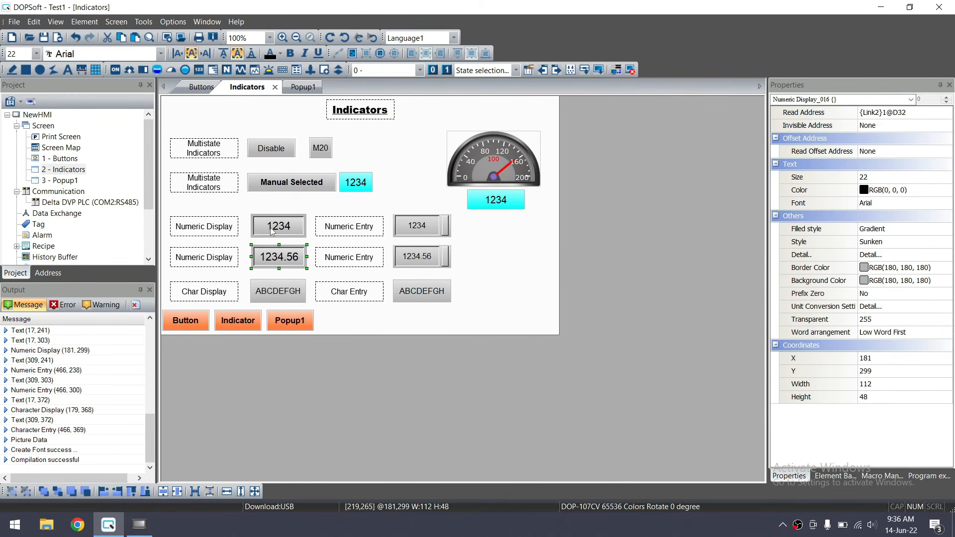
{"action": "double_click", "coordinate": [271, 229]}
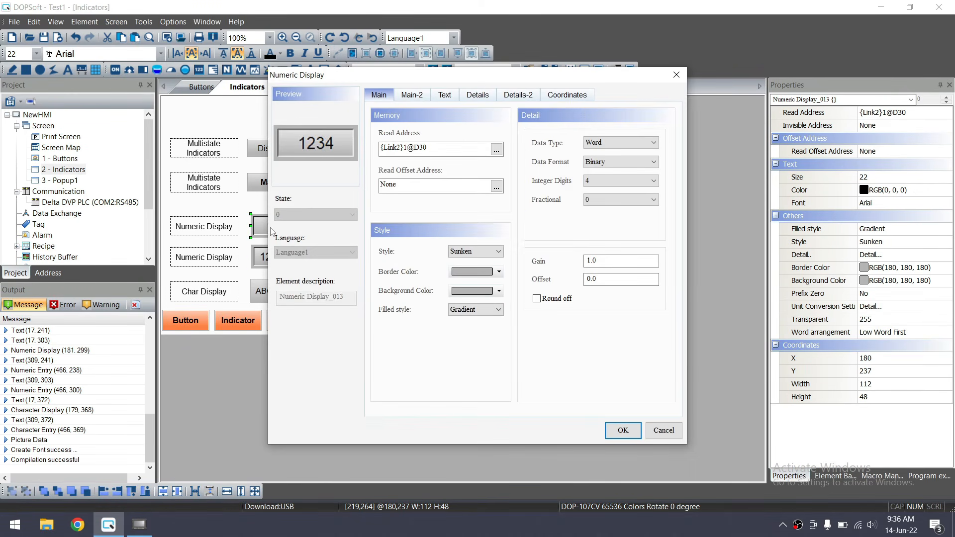
{"action": "left_click", "coordinate": [623, 431]}
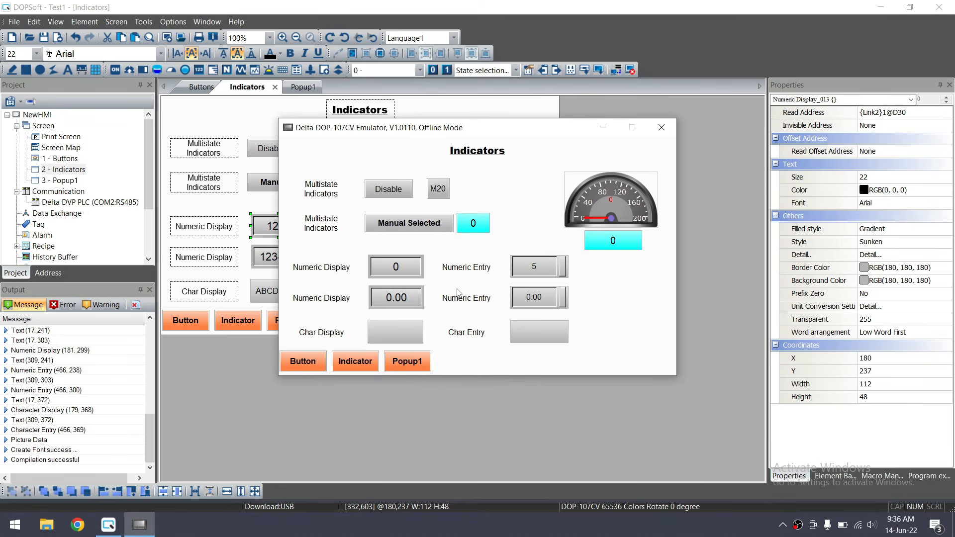
Enter 1.30 in the second numeric entry
{"action": "left_click", "coordinate": [540, 301]}
{"action": "type", "text": "1.3"}
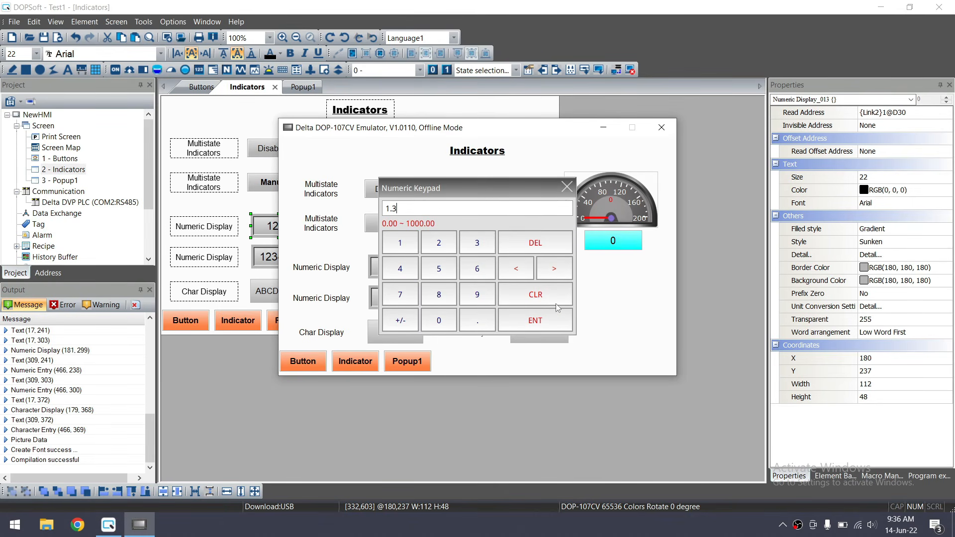
{"action": "left_click", "coordinate": [560, 325]}
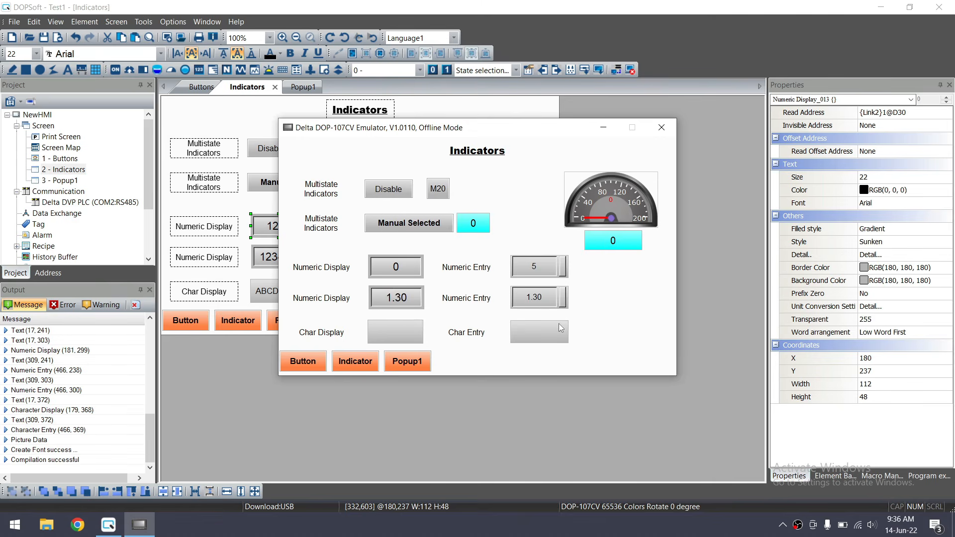
Enter 60 in the first numeric entry and switch back to DOPSoft
{"action": "left_click", "coordinate": [540, 274]}
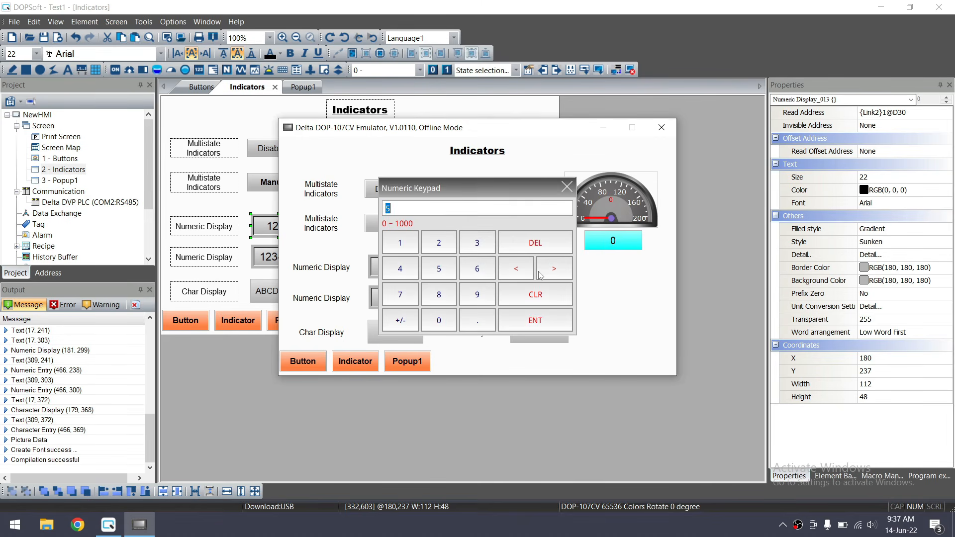
{"action": "left_click", "coordinate": [475, 270]}
{"action": "left_click", "coordinate": [439, 320]}
{"action": "left_click", "coordinate": [535, 321]}
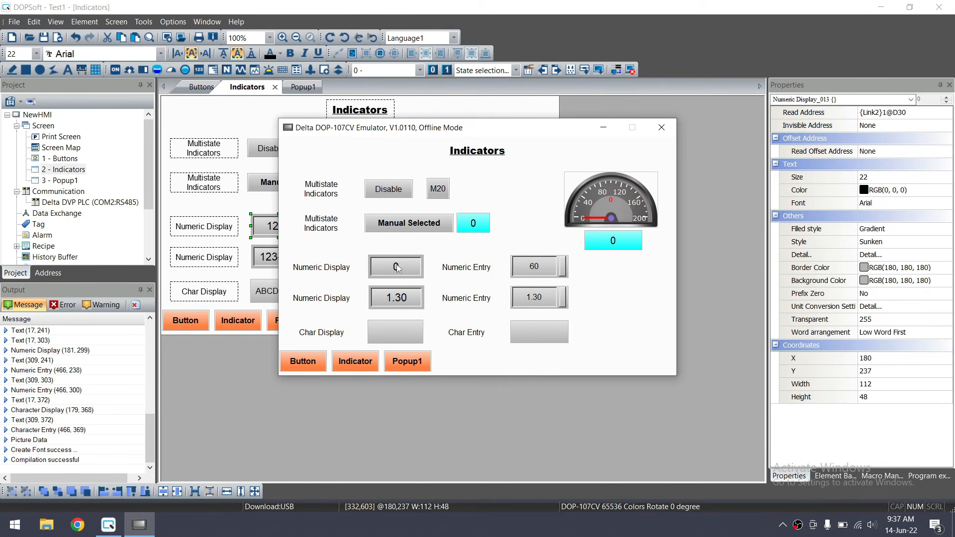
{"action": "left_click", "coordinate": [110, 525]}
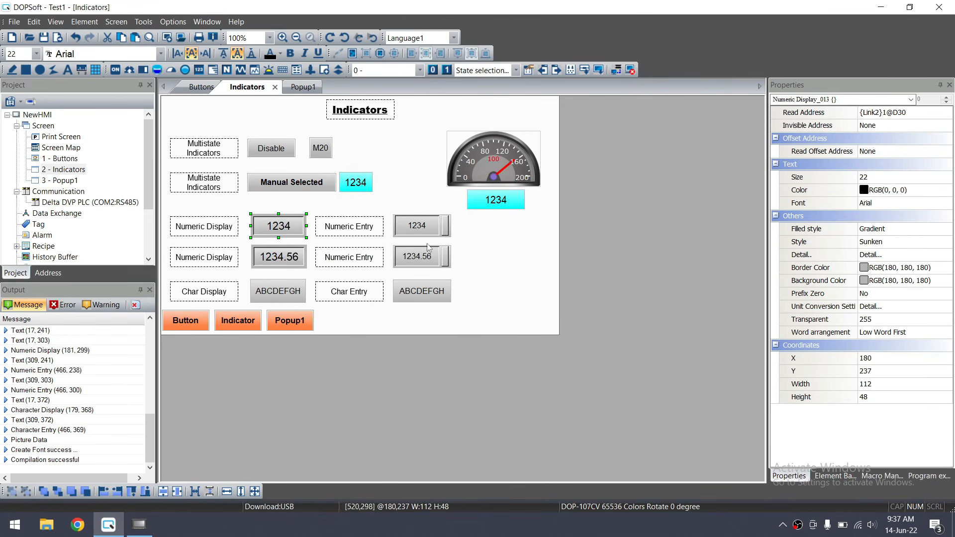
Check the 1234 numeric entry's write address {Link2}1@D30
{"action": "left_click", "coordinate": [431, 227]}
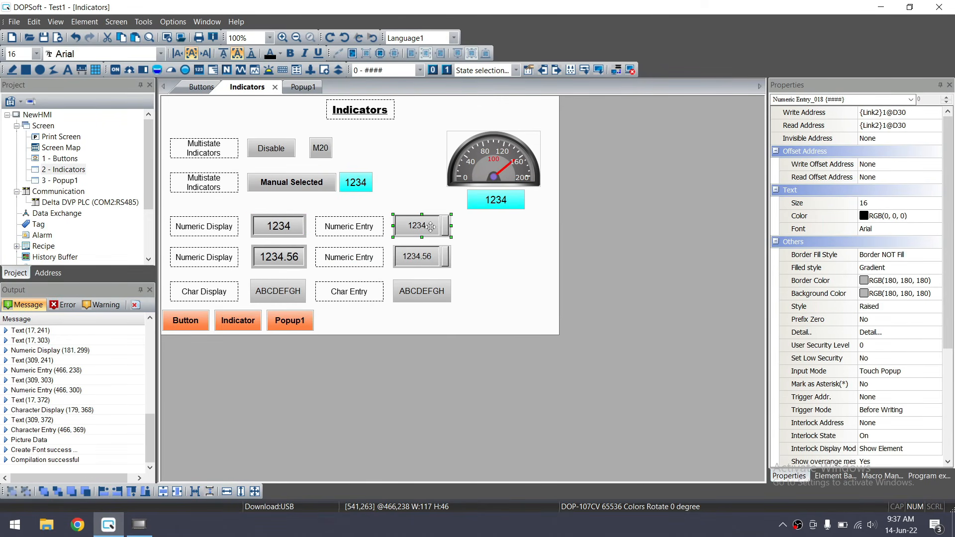
{"action": "double_click", "coordinate": [426, 228]}
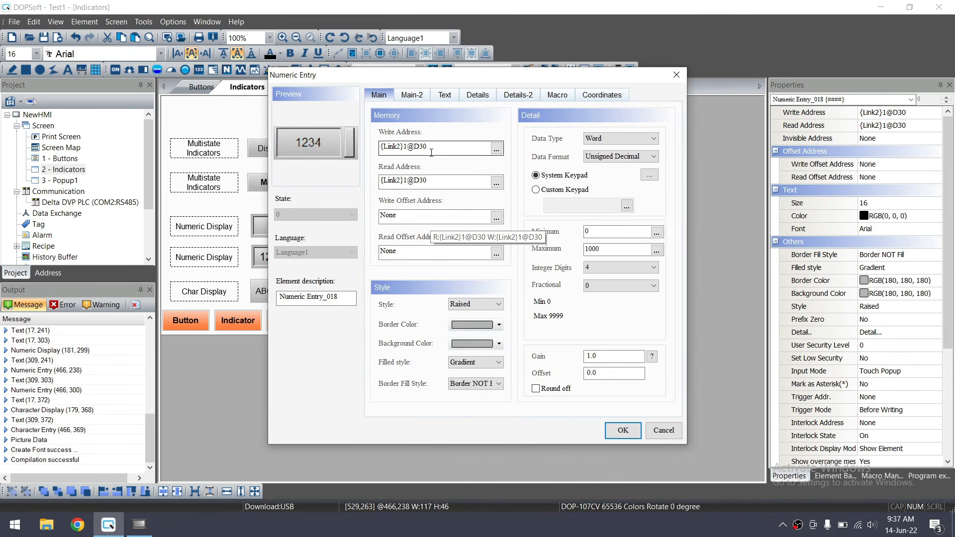
{"action": "left_click_drag", "start_coordinate": [431, 152], "coordinate": [370, 150]}
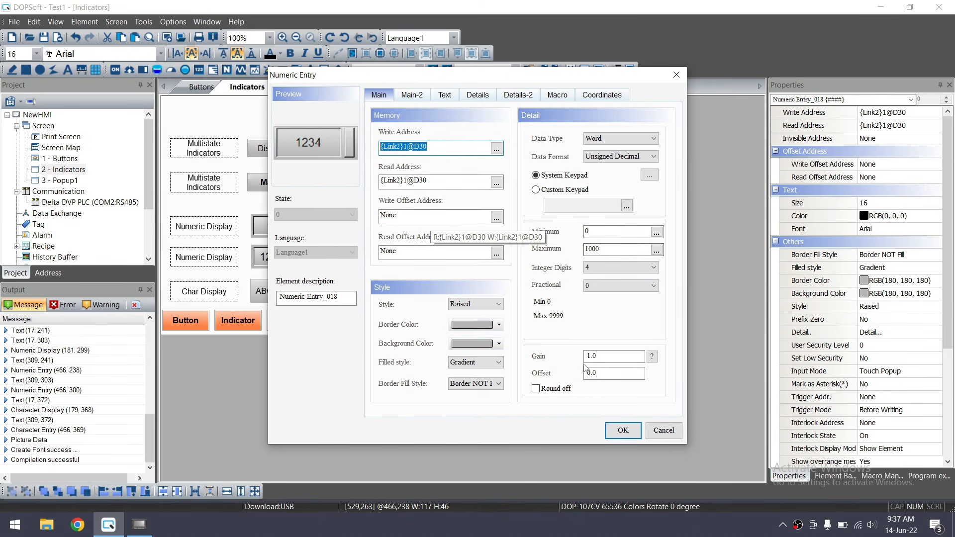
{"action": "left_click", "coordinate": [622, 430]}
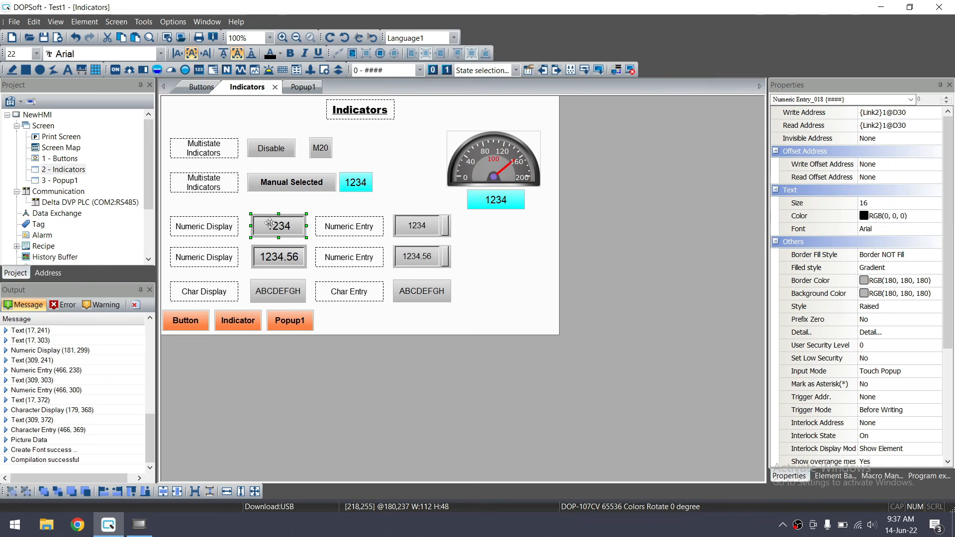
Change the first numeric display's data format from Binary to Unsigned Decimal
{"action": "double_click", "coordinate": [269, 224]}
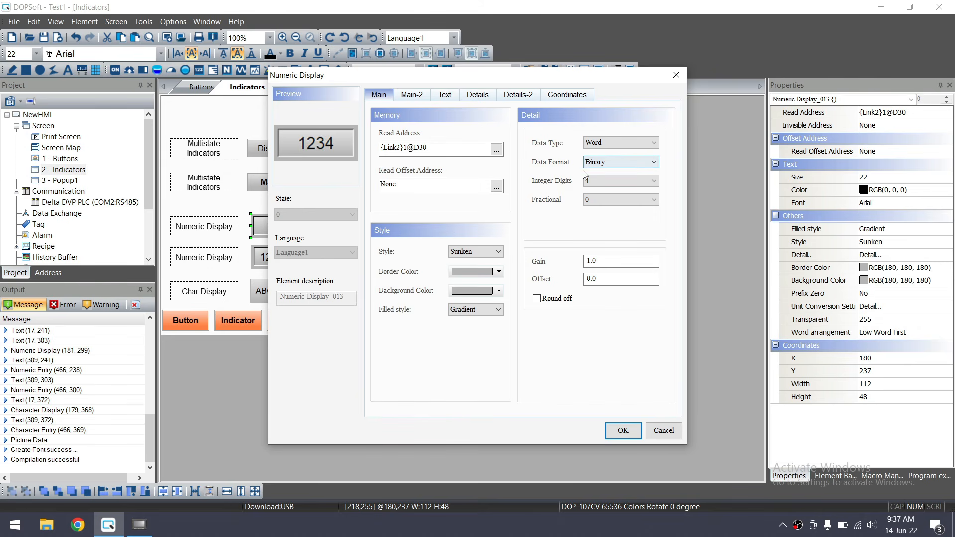
{"action": "left_click", "coordinate": [624, 167]}
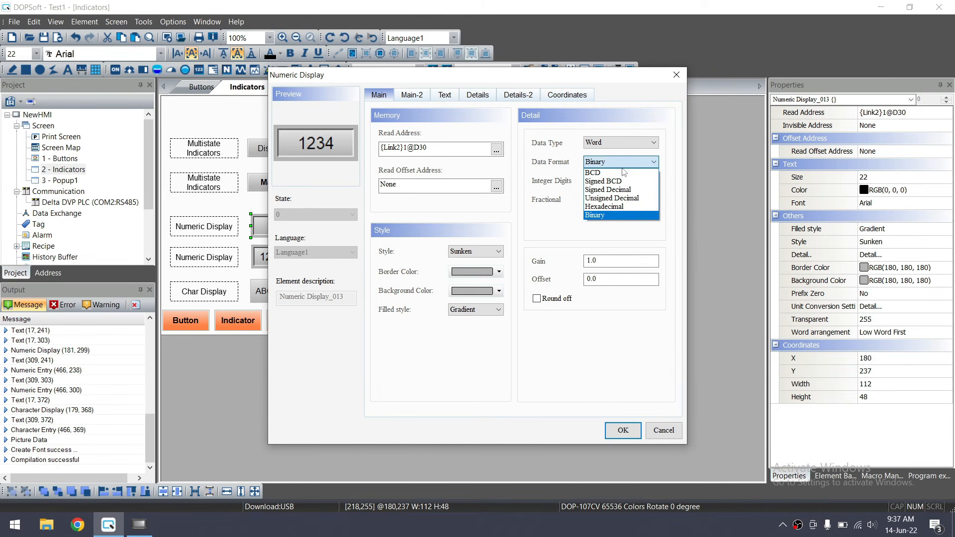
{"action": "left_click", "coordinate": [631, 198]}
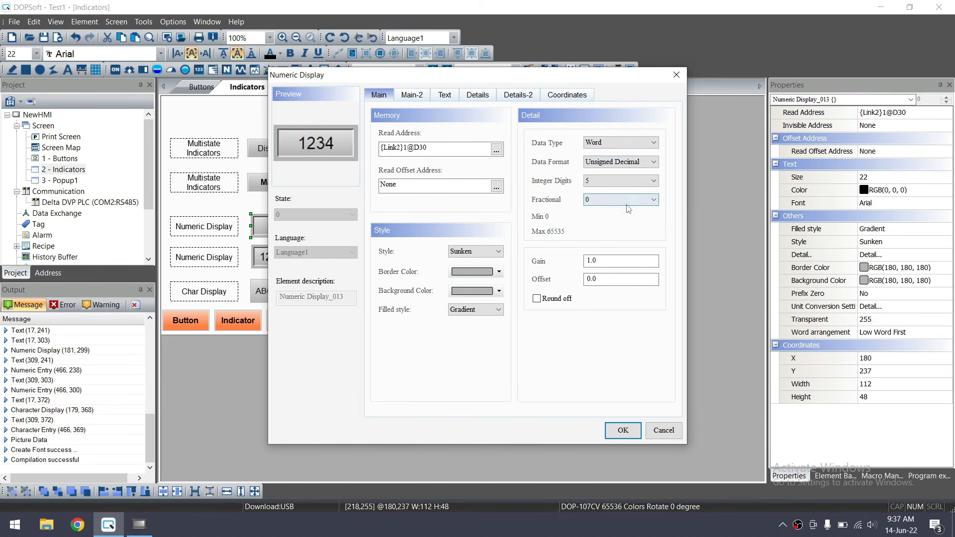
{"action": "left_click", "coordinate": [619, 429]}
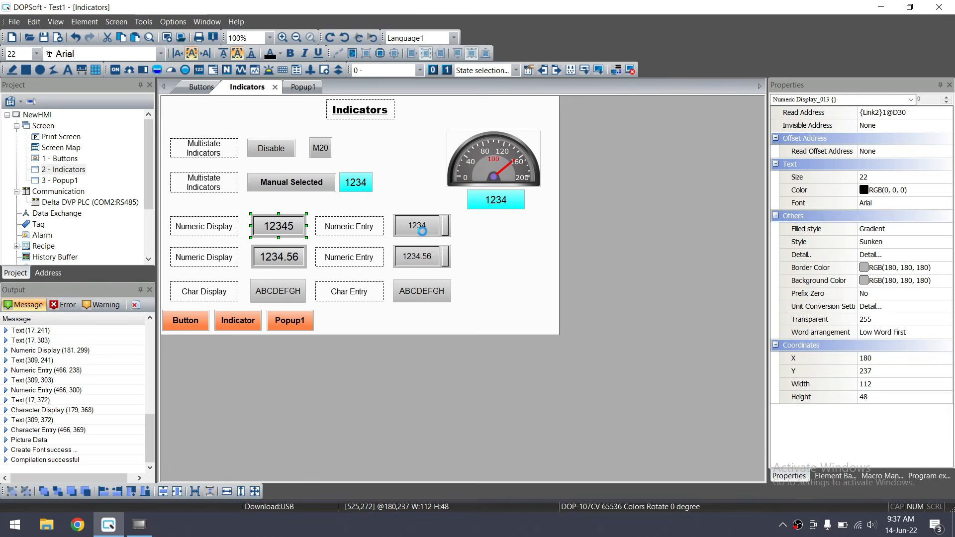
Close the old emulator session, rerun the offline simulation, and open Indicators
{"action": "left_click", "coordinate": [134, 529]}
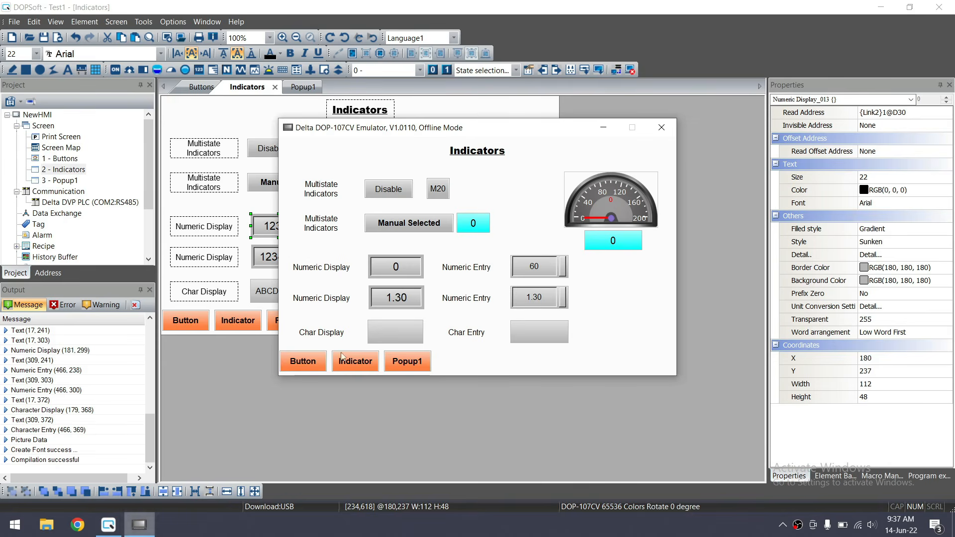
{"action": "left_click", "coordinate": [663, 126]}
{"action": "left_click", "coordinate": [630, 70]}
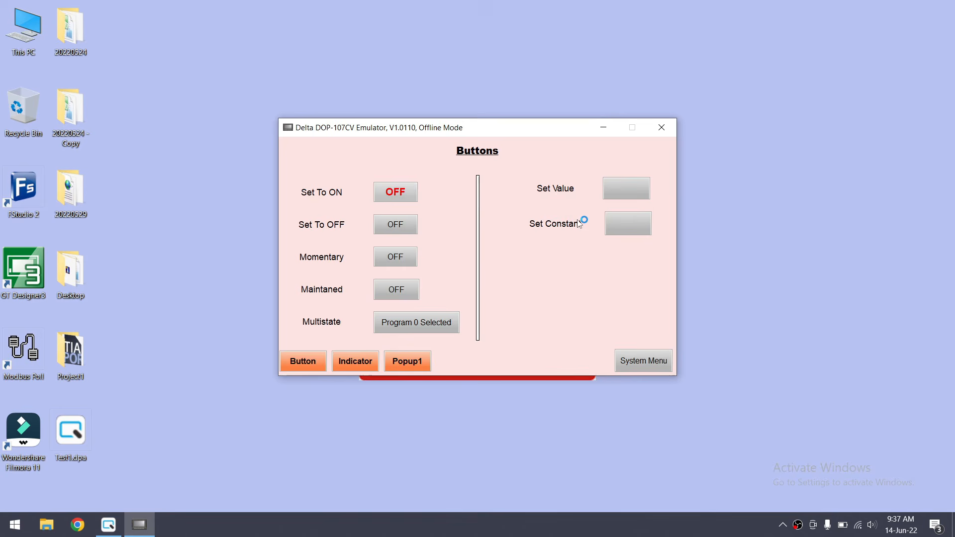
{"action": "left_click", "coordinate": [362, 365]}
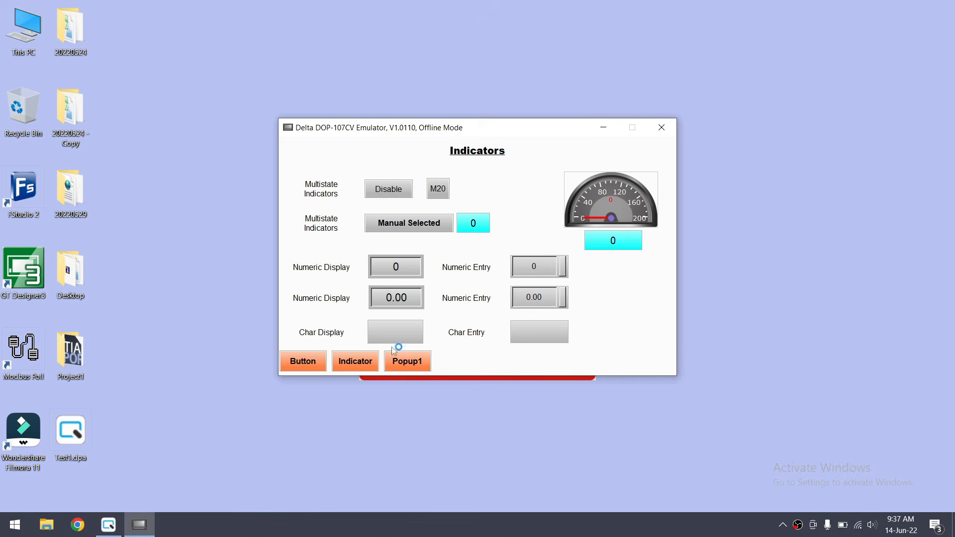
Enter 20 in the first numeric entry, then open and close Popup1
{"action": "left_click", "coordinate": [550, 265]}
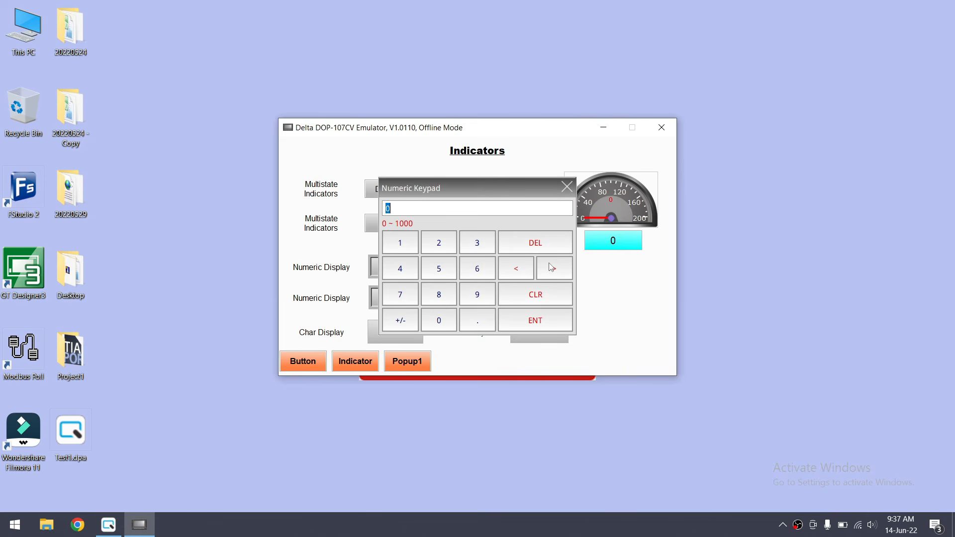
{"action": "type", "text": "20"}
{"action": "key", "text": "Return"}
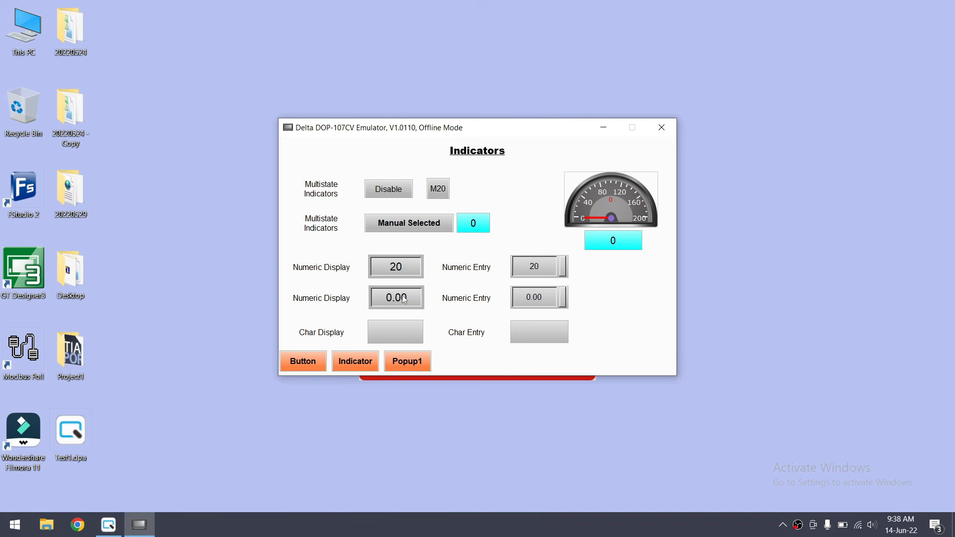
{"action": "left_click", "coordinate": [402, 354]}
{"action": "left_click", "coordinate": [417, 146]}
Enter 30.50 in the second numeric entry and bring up the Char Entry keyboard
{"action": "left_click", "coordinate": [548, 304]}
{"action": "type", "text": "30.5"}
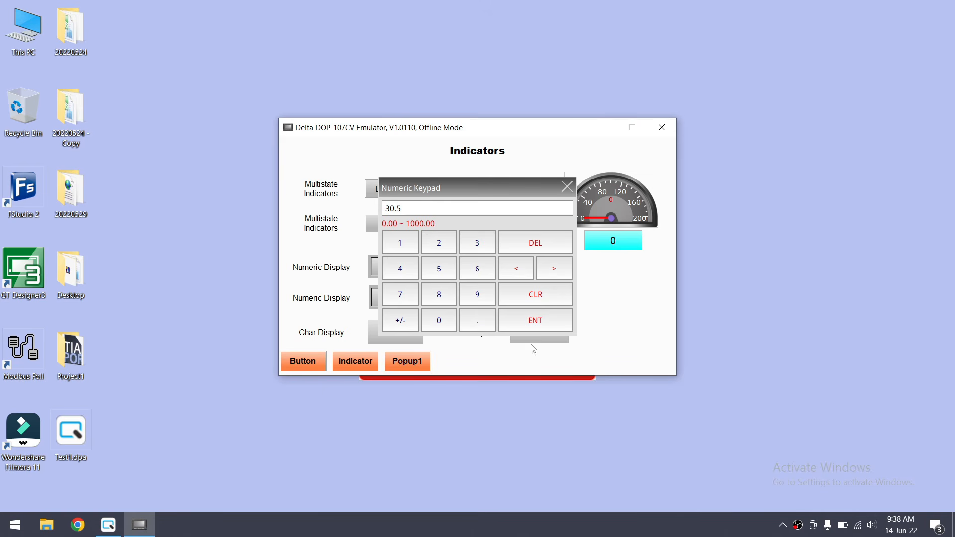
{"action": "left_click", "coordinate": [533, 318]}
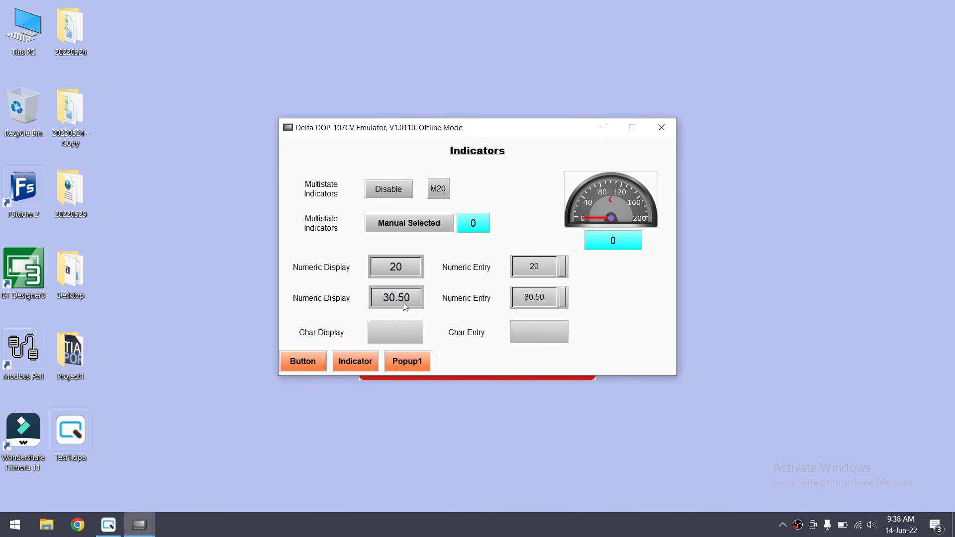
{"action": "left_click", "coordinate": [536, 333]}
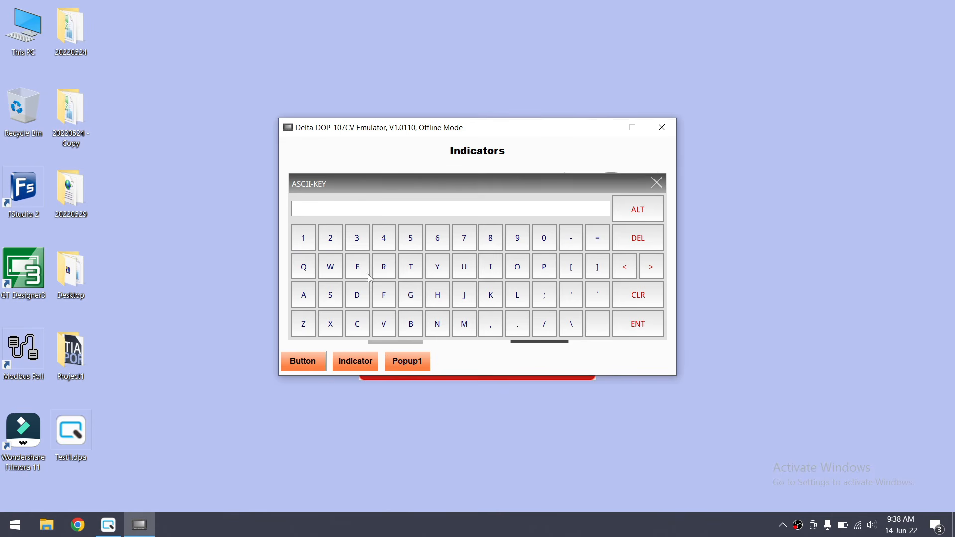
Enter 'agdss652' in the character entry and 565 in the first numeric entry, then close the emulator
{"action": "type", "text": "agdss652"}
{"action": "left_click", "coordinate": [652, 324]}
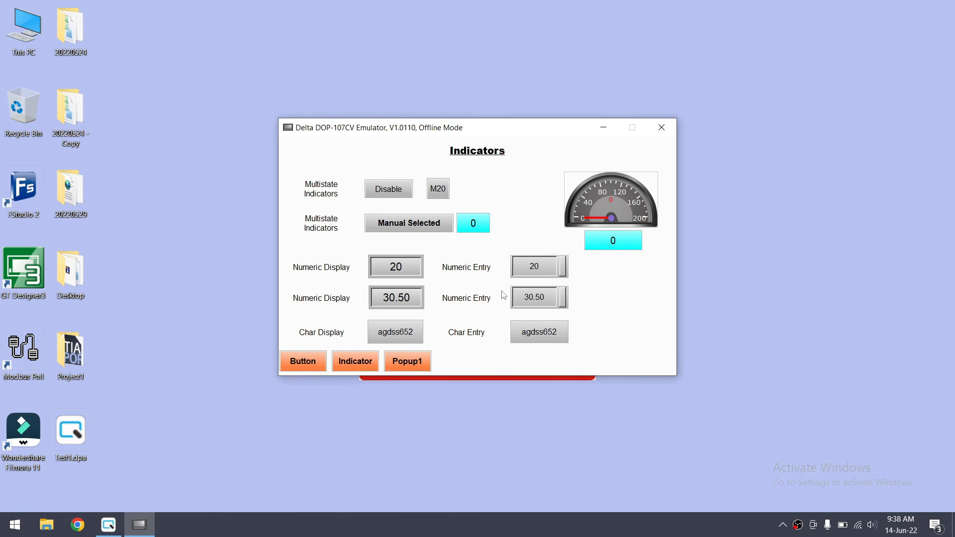
{"action": "left_click", "coordinate": [542, 270]}
{"action": "type", "text": "565"}
{"action": "key", "text": "Return"}
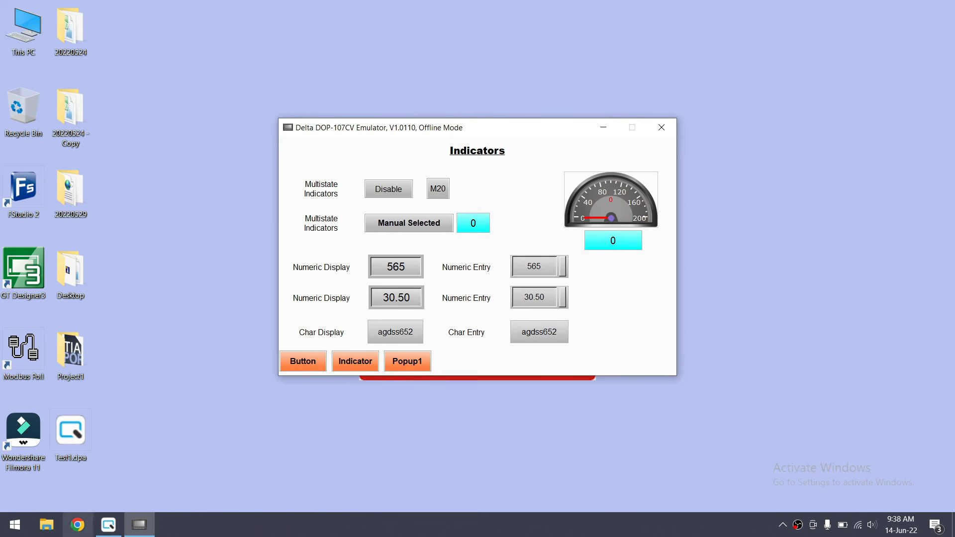
{"action": "left_click", "coordinate": [661, 128]}
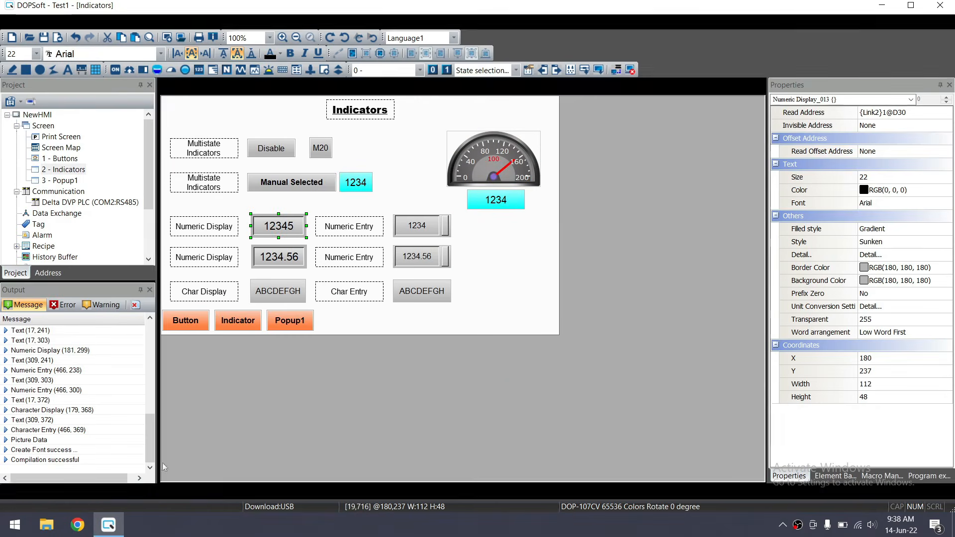
Select all the indicator elements and nudge them up one step with the Up arrow
{"action": "left_click", "coordinate": [550, 252]}
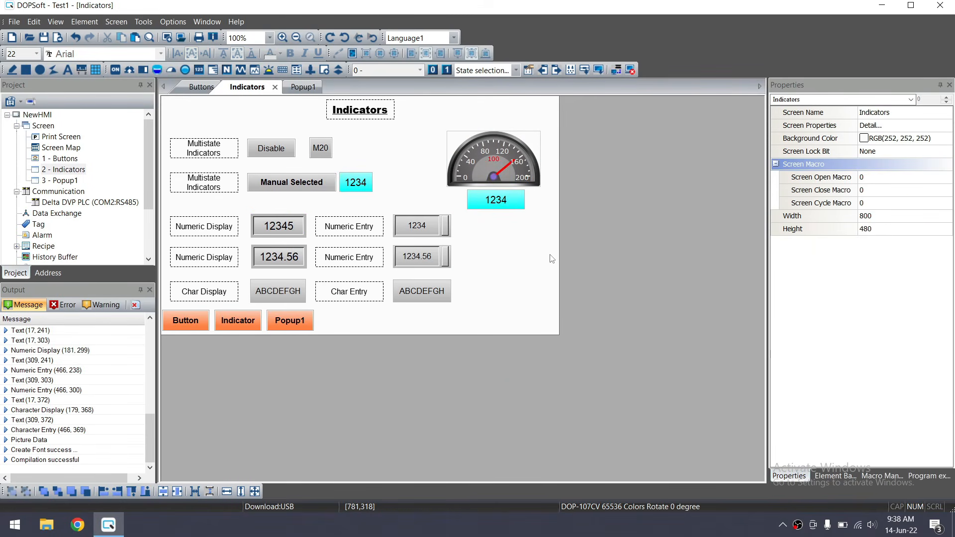
{"action": "left_click_drag", "start_coordinate": [165, 129], "coordinate": [557, 314]}
{"action": "key", "text": "Up"}
{"action": "key", "text": "Up"}
{"action": "key", "text": "Up"}
{"action": "key", "text": "Up"}
{"action": "key", "text": "Up"}
{"action": "key", "text": "Up"}
{"action": "key", "text": "Up"}
{"action": "key", "text": "Up"}
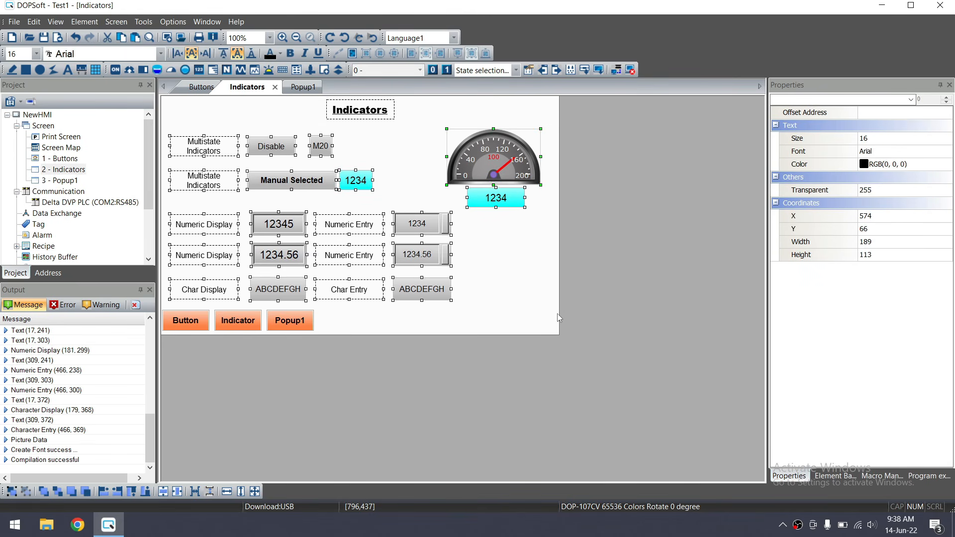
{"action": "left_click", "coordinate": [489, 300]}
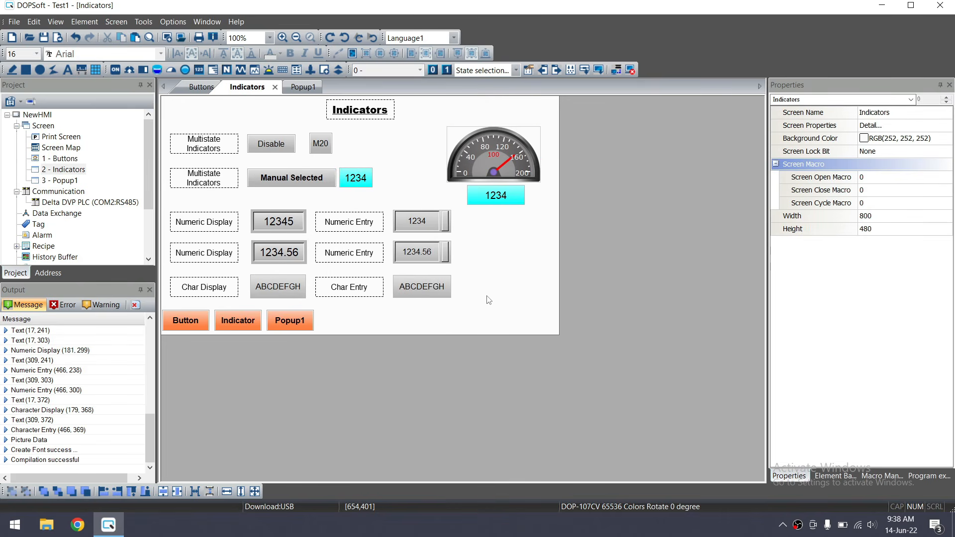
Pick Date Display from the Data Display elements to place a new date display
{"action": "left_click", "coordinate": [85, 21]}
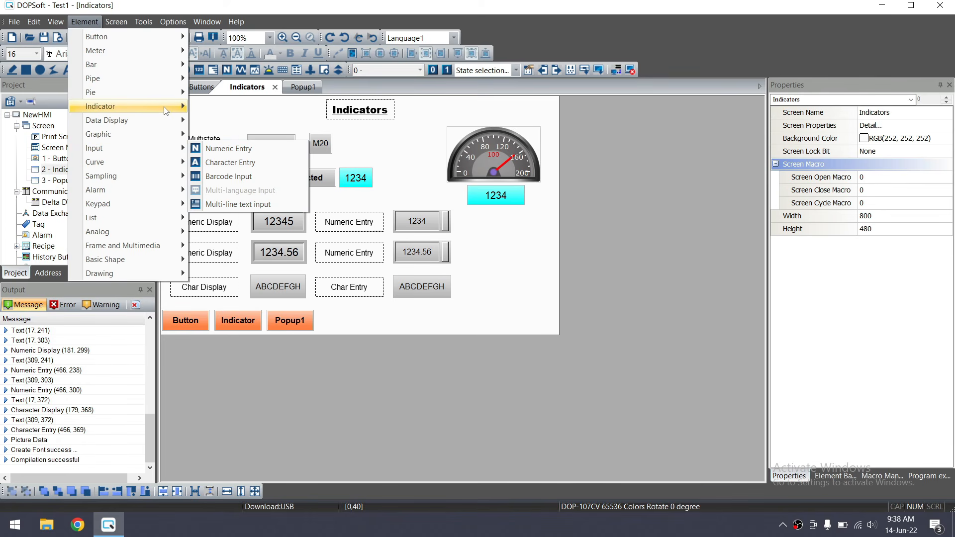
{"action": "mouse_move", "coordinate": [161, 126]}
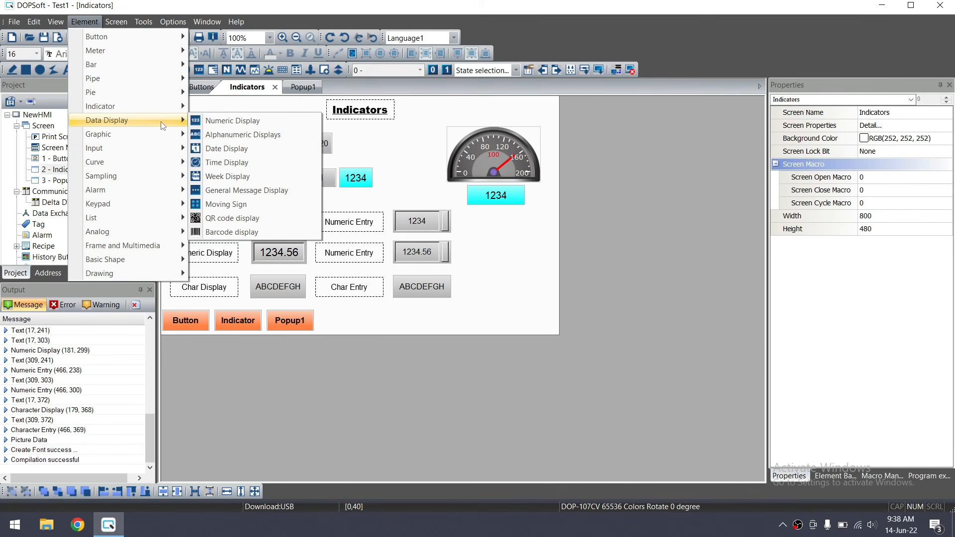
{"action": "left_click", "coordinate": [226, 149]}
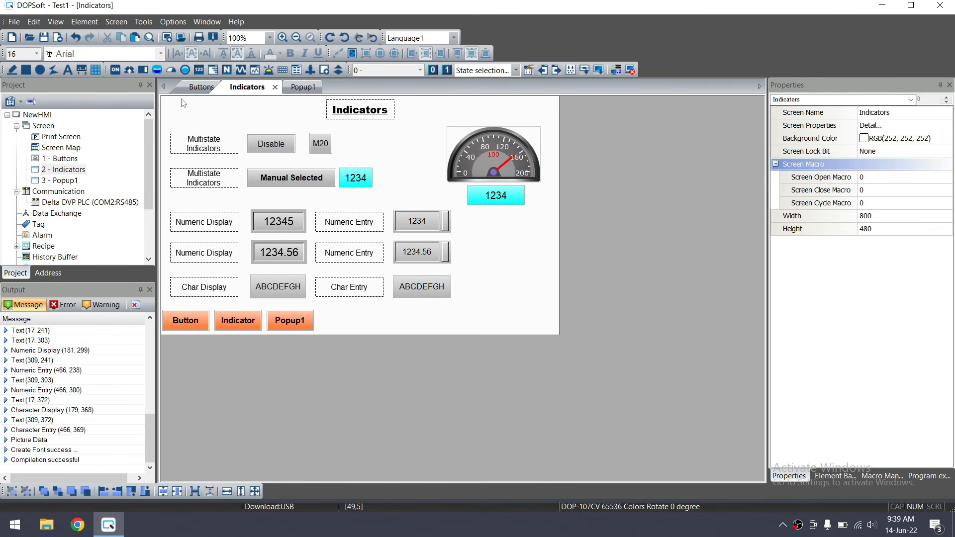
Draw the date display top-left and give it dd/mm/yy format, Standard style and yellow background
{"action": "left_click_drag", "start_coordinate": [169, 98], "coordinate": [262, 116]}
{"action": "double_click", "coordinate": [234, 109]}
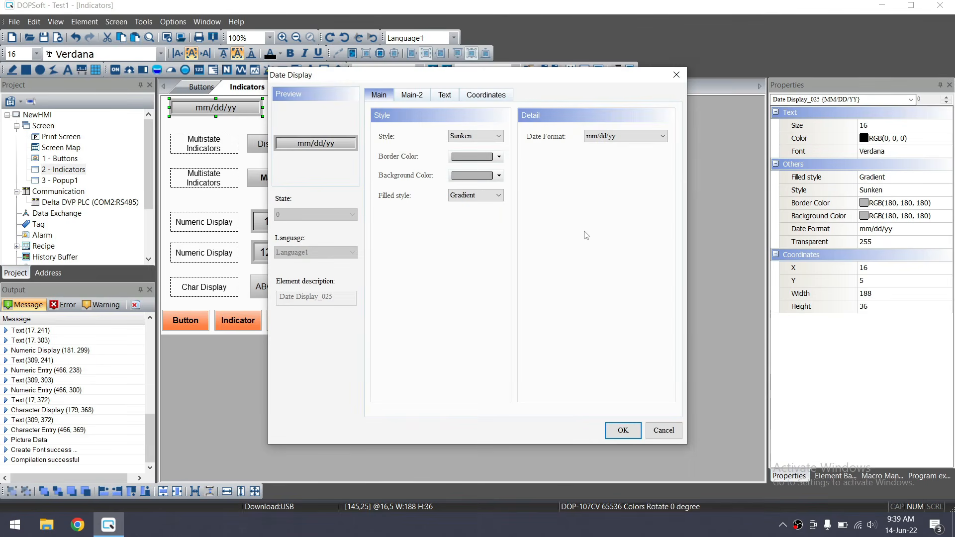
{"action": "left_click", "coordinate": [619, 136]}
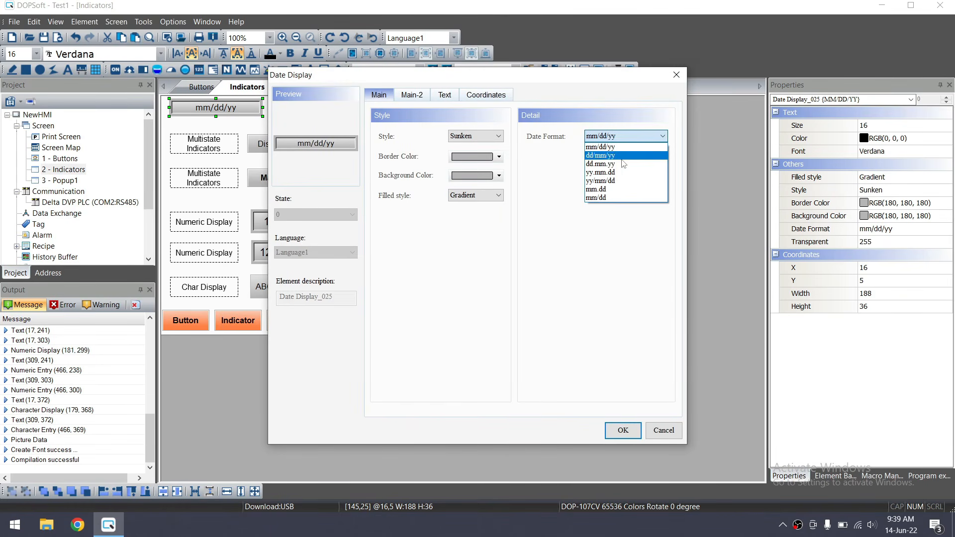
{"action": "left_click", "coordinate": [622, 155]}
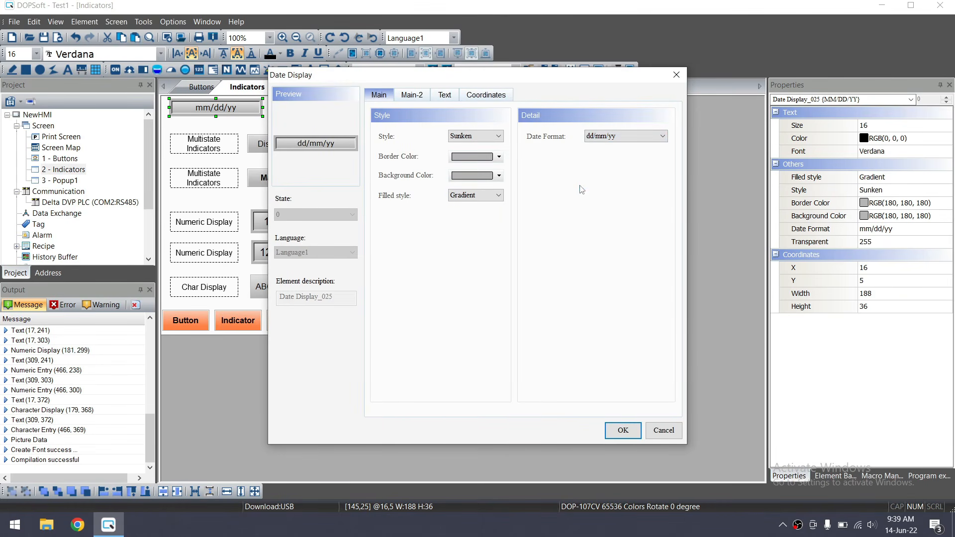
{"action": "left_click", "coordinate": [475, 136]}
{"action": "left_click", "coordinate": [467, 149]}
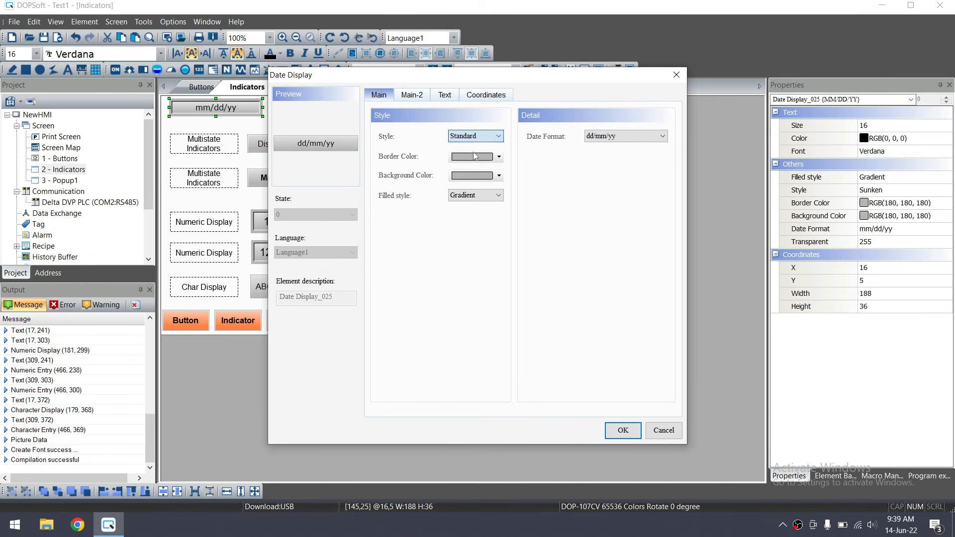
{"action": "left_click", "coordinate": [499, 176]}
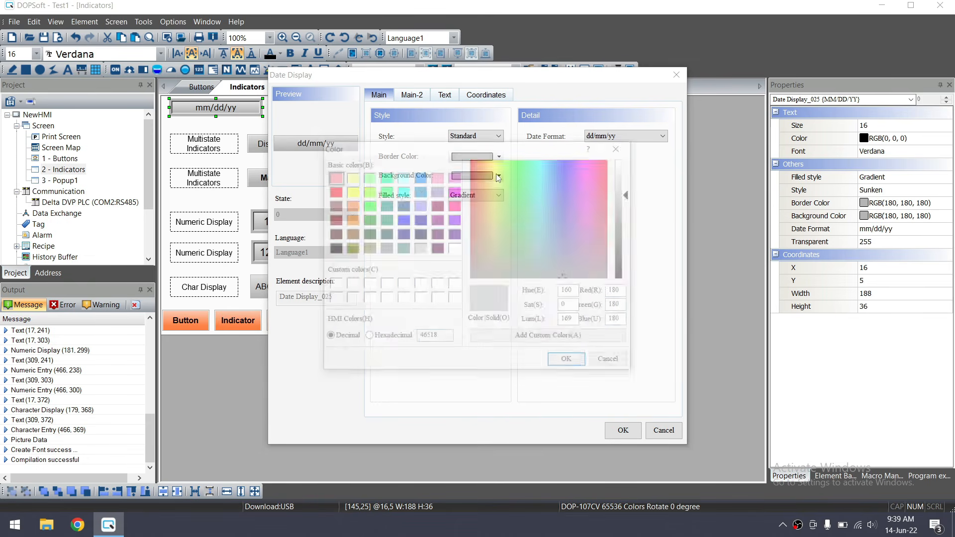
{"action": "left_click", "coordinate": [455, 177]}
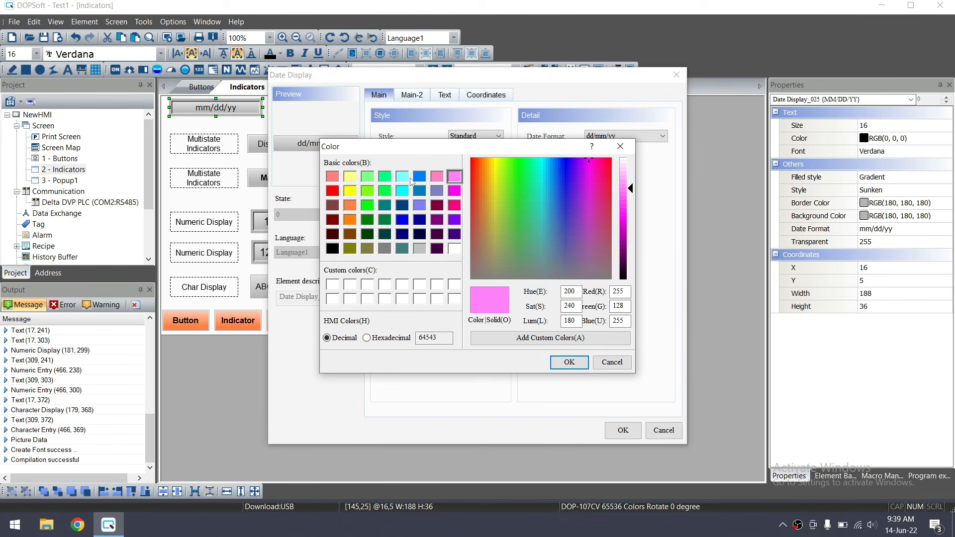
{"action": "left_click", "coordinate": [350, 177]}
{"action": "left_click", "coordinate": [569, 362]}
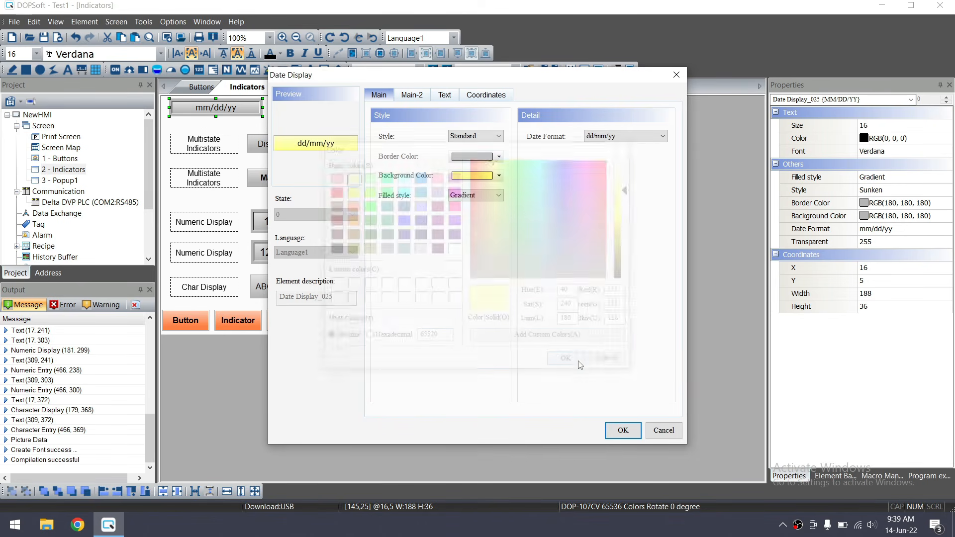
Set the date text size to 18, apply, and make the date text bold
{"action": "left_click", "coordinate": [444, 95]}
{"action": "left_click", "coordinate": [418, 161]}
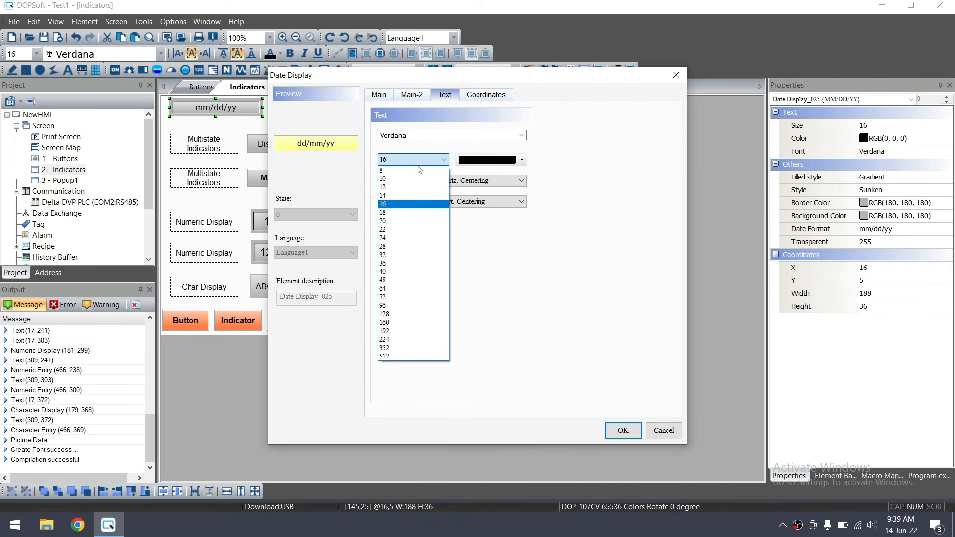
{"action": "left_click", "coordinate": [403, 210]}
{"action": "left_click", "coordinate": [622, 430]}
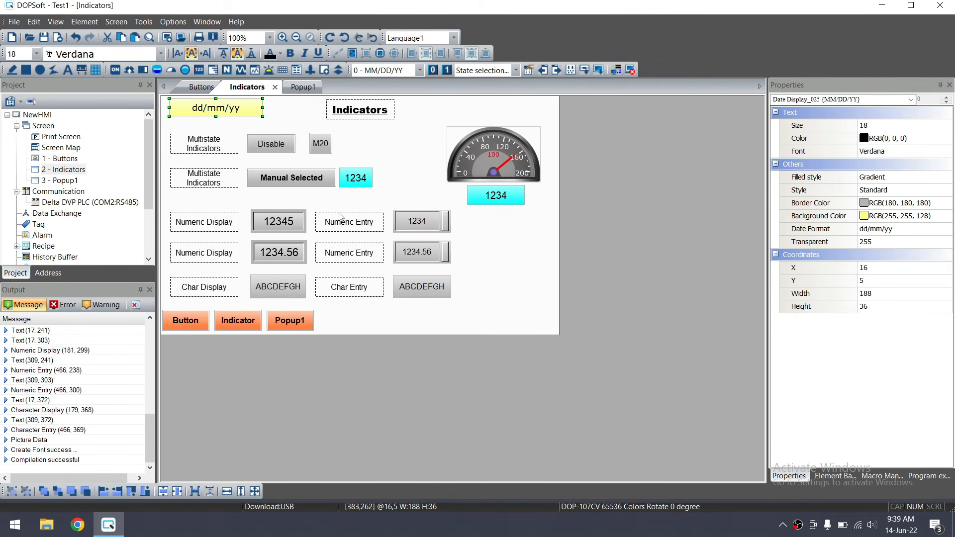
{"action": "left_click", "coordinate": [290, 54]}
{"action": "left_click", "coordinate": [278, 115]}
{"action": "left_click", "coordinate": [243, 114]}
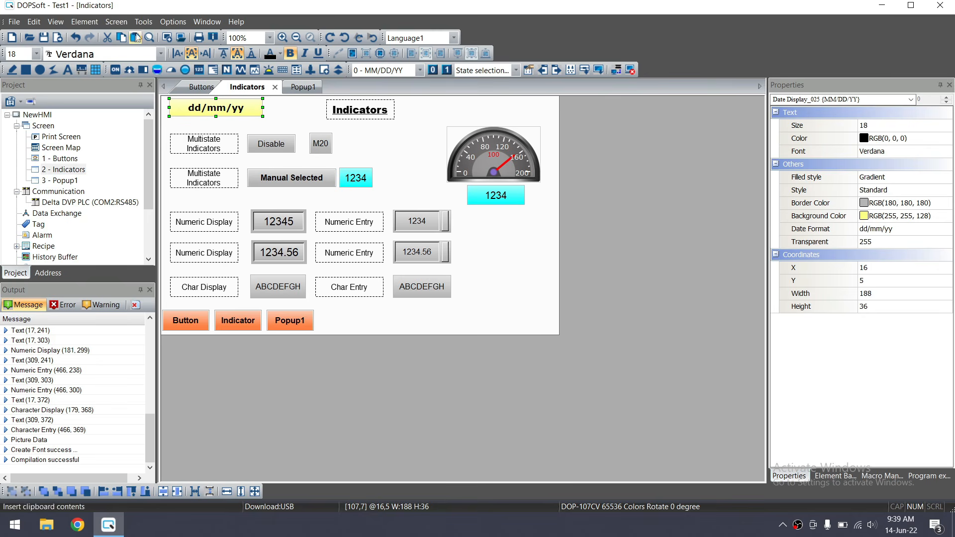
{"action": "left_click", "coordinate": [86, 24]}
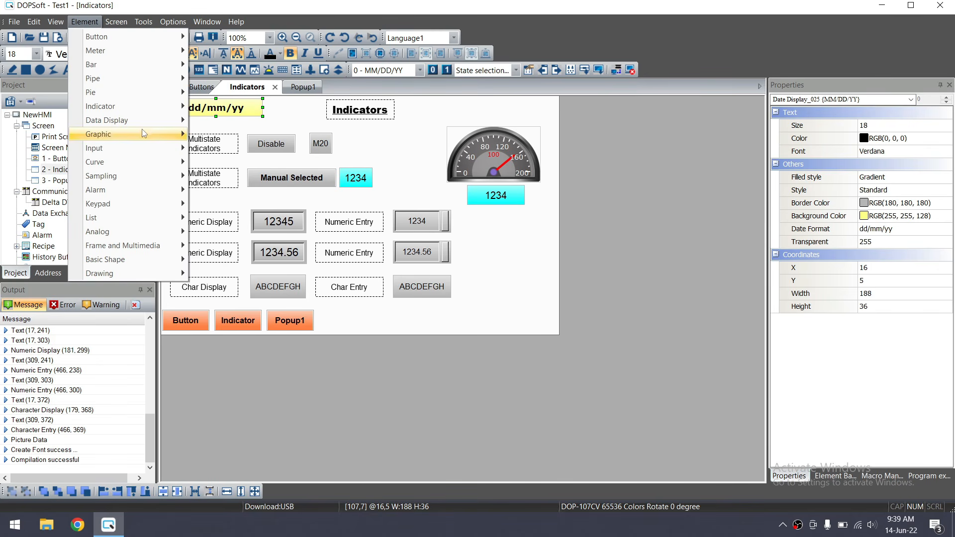
Draw a time display at top right and make it the same size as the date display
{"action": "mouse_move", "coordinate": [149, 120]}
{"action": "left_click", "coordinate": [227, 163]}
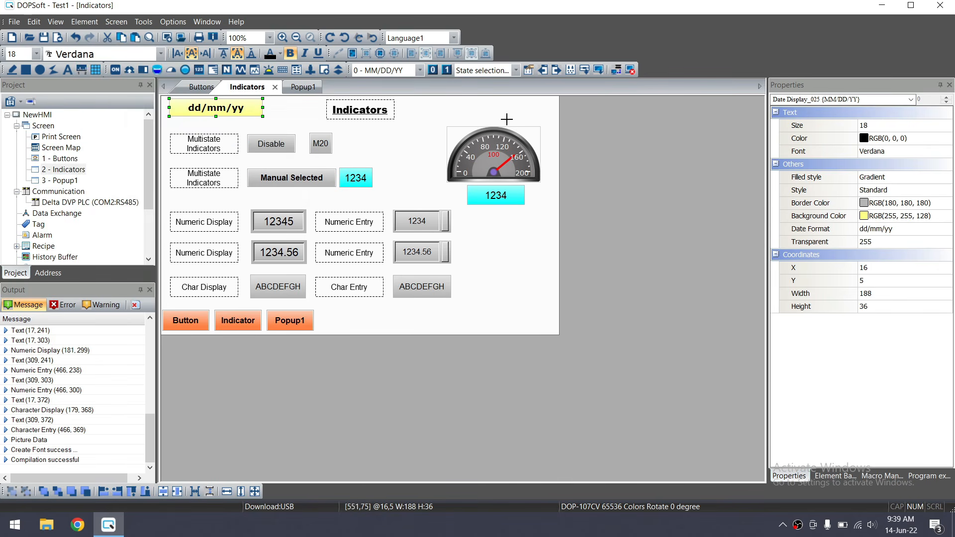
{"action": "left_click_drag", "start_coordinate": [437, 100], "coordinate": [527, 118]}
{"action": "left_click", "coordinate": [238, 105]}
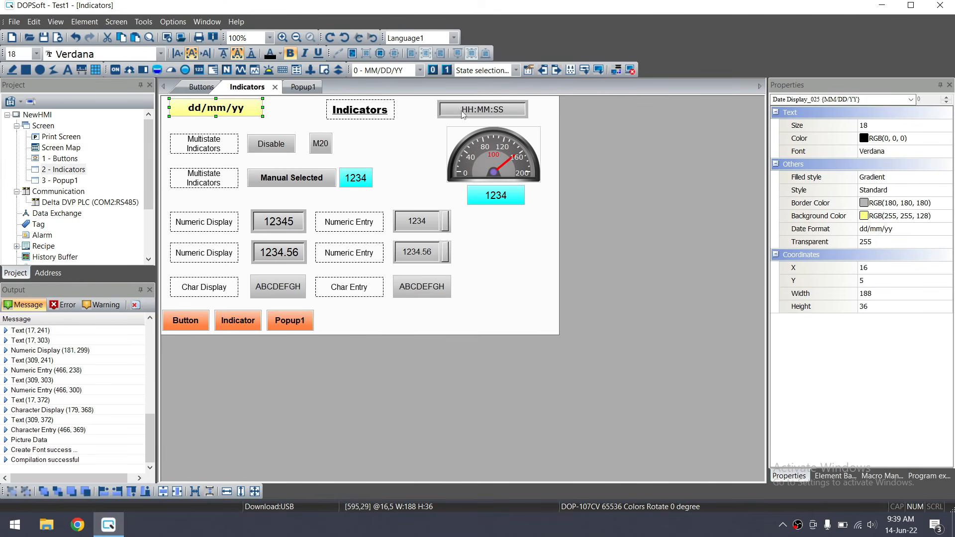
{"action": "left_click", "coordinate": [477, 114], "text": "ctrl"}
{"action": "left_click", "coordinate": [255, 491]}
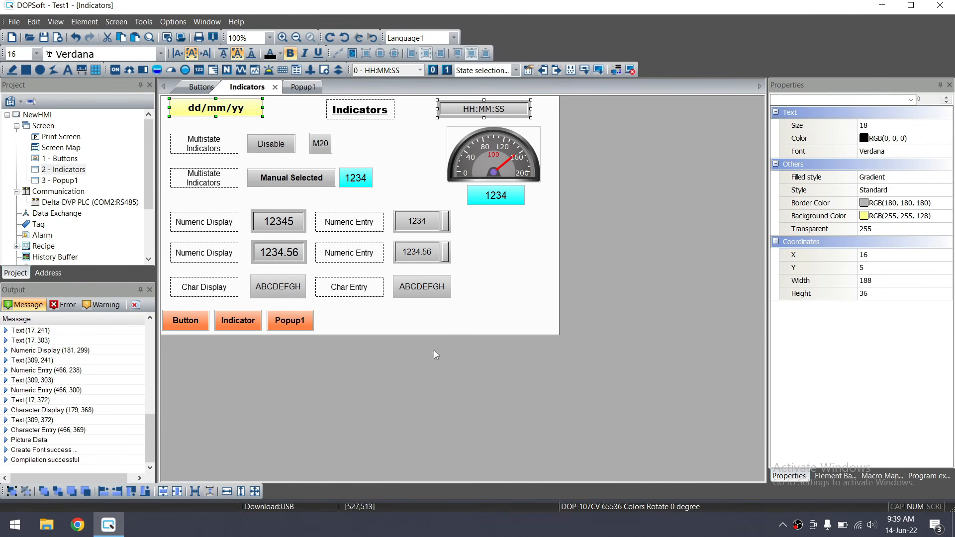
{"action": "left_click", "coordinate": [503, 326]}
{"action": "left_click", "coordinate": [485, 109]}
Give the time display Standard style, yellow background and HH:MM:SS format
{"action": "double_click", "coordinate": [485, 109]}
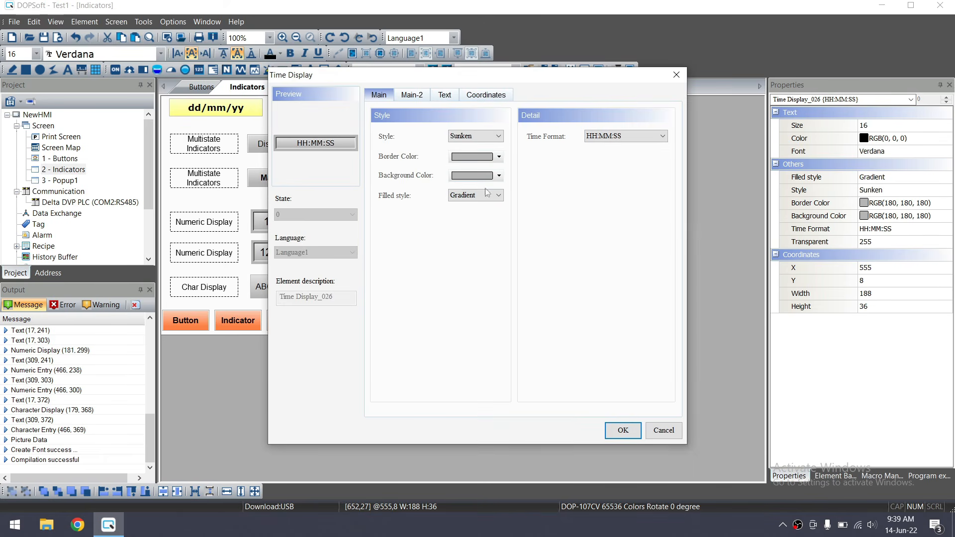
{"action": "left_click", "coordinate": [475, 136]}
{"action": "left_click", "coordinate": [479, 148]}
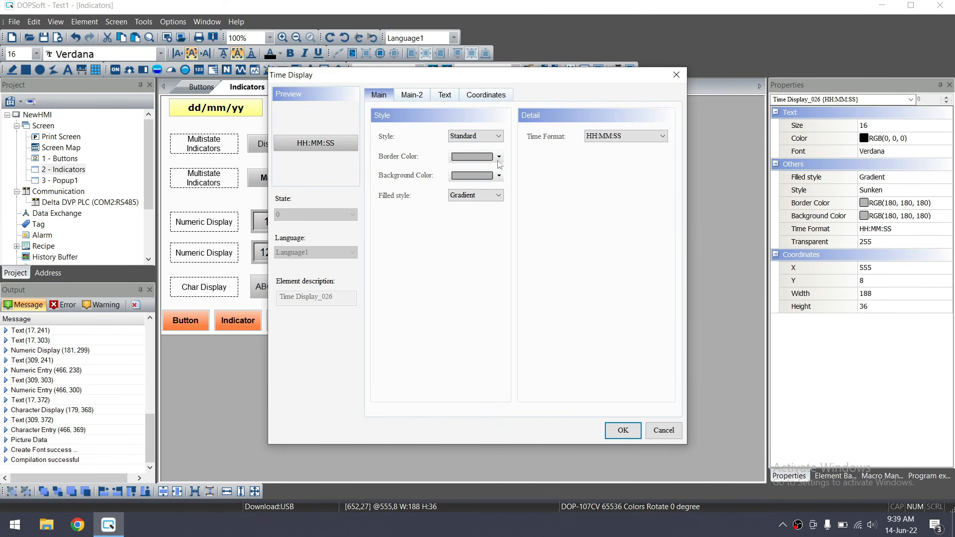
{"action": "left_click", "coordinate": [499, 176]}
{"action": "left_click", "coordinate": [352, 177]}
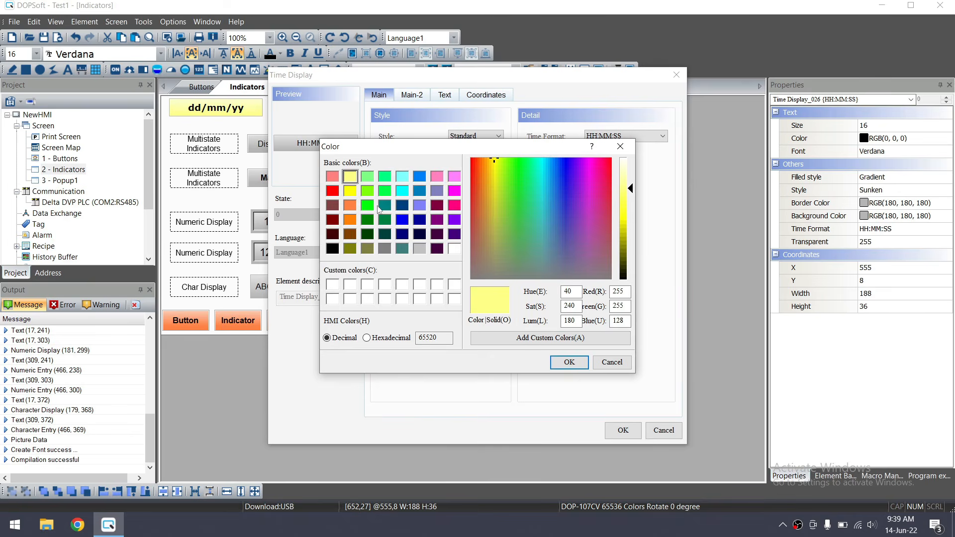
{"action": "left_click", "coordinate": [569, 362]}
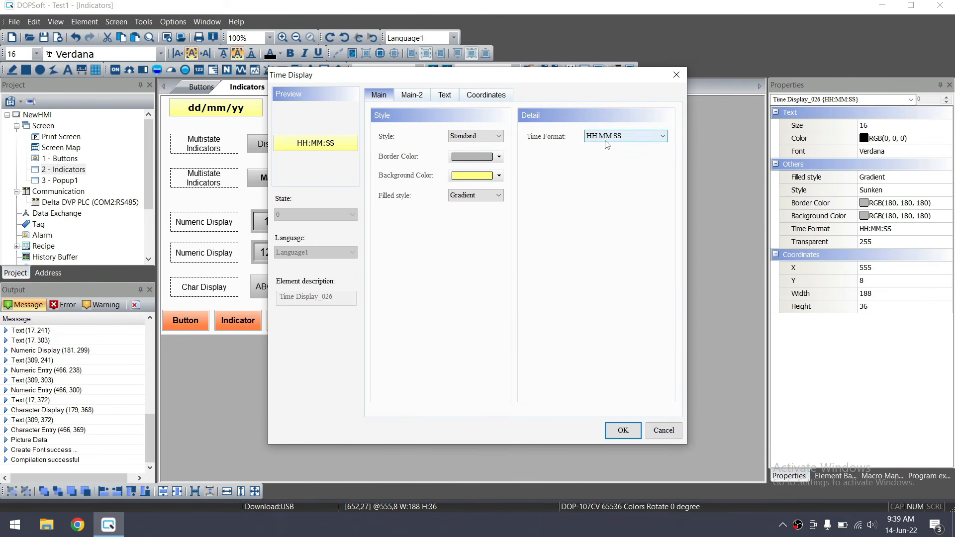
{"action": "left_click", "coordinate": [609, 138]}
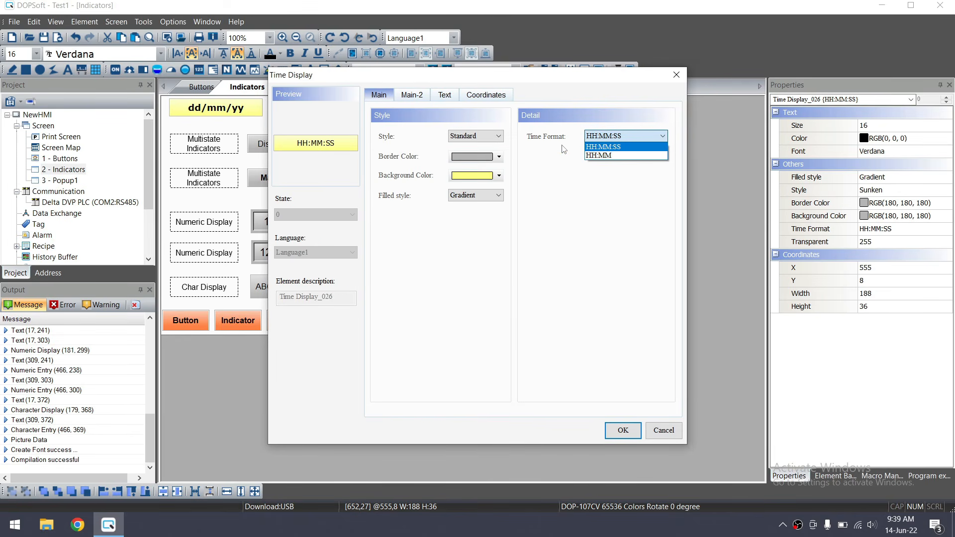
{"action": "left_click", "coordinate": [603, 157]}
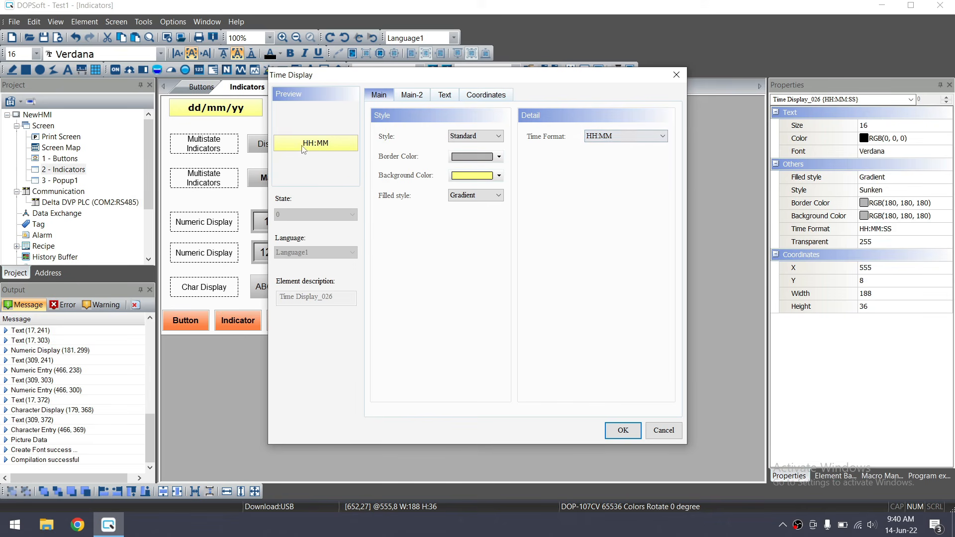
{"action": "left_click", "coordinate": [626, 136]}
{"action": "left_click", "coordinate": [604, 144]}
{"action": "left_click", "coordinate": [623, 430]}
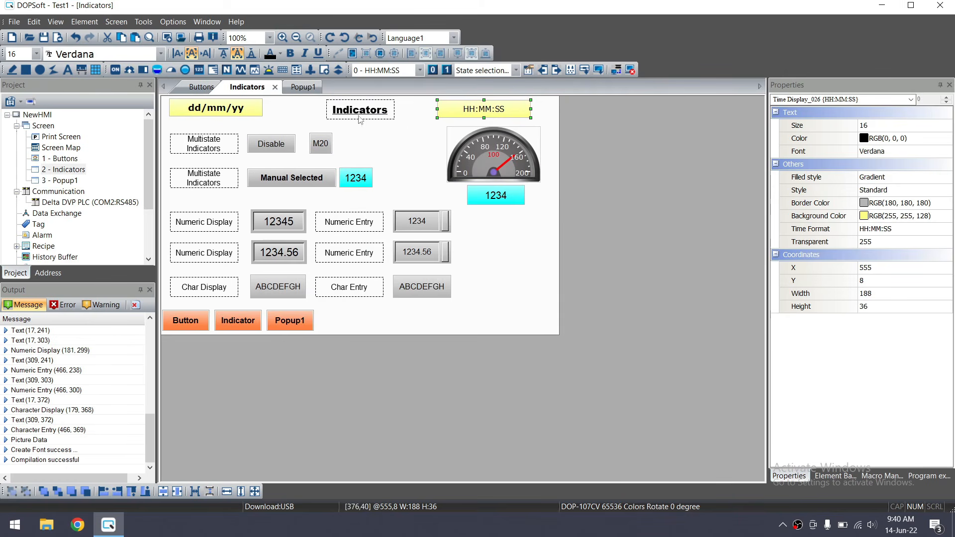
Nudge the time display right and vertically centre it with the date display and Indicators title
{"action": "key", "text": "Right"}
{"action": "key", "text": "Right"}
{"action": "key", "text": "Right"}
{"action": "key", "text": "Right"}
{"action": "key", "text": "Right"}
{"action": "key", "text": "Right"}
{"action": "key", "text": "Right"}
{"action": "key", "text": "Right"}
{"action": "key", "text": "Right"}
{"action": "key", "text": "Right"}
{"action": "key", "text": "Right"}
{"action": "key", "text": "Right"}
{"action": "key", "text": "Right"}
{"action": "key", "text": "Right"}
{"action": "key", "text": "Right"}
{"action": "key", "text": "Right"}
{"action": "key", "text": "Right"}
{"action": "key", "text": "Right"}
{"action": "key", "text": "Right"}
{"action": "key", "text": "Right"}
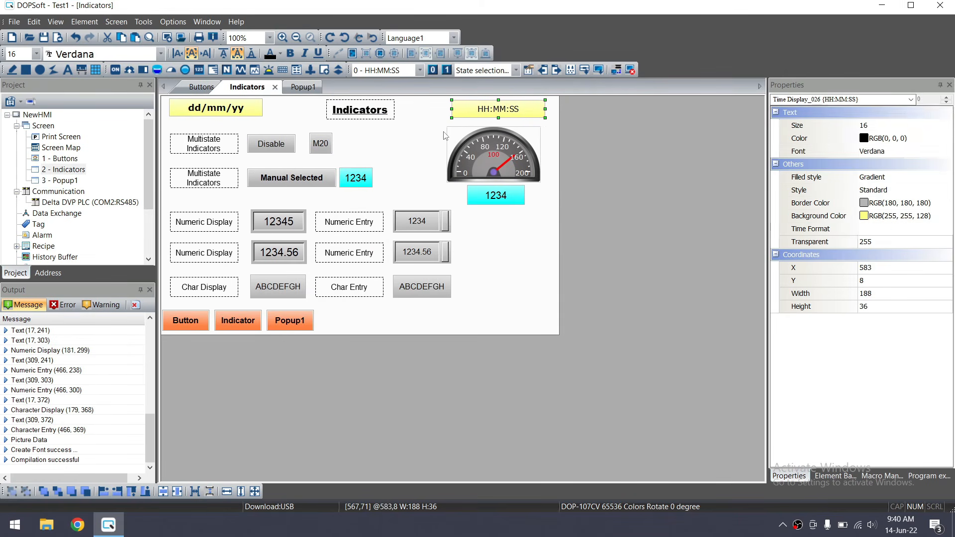
{"action": "key", "text": "Up"}
{"action": "key", "text": "Up"}
{"action": "key", "text": "Right"}
{"action": "key", "text": "Right"}
{"action": "key", "text": "Right"}
{"action": "key", "text": "Right"}
{"action": "key", "text": "Right"}
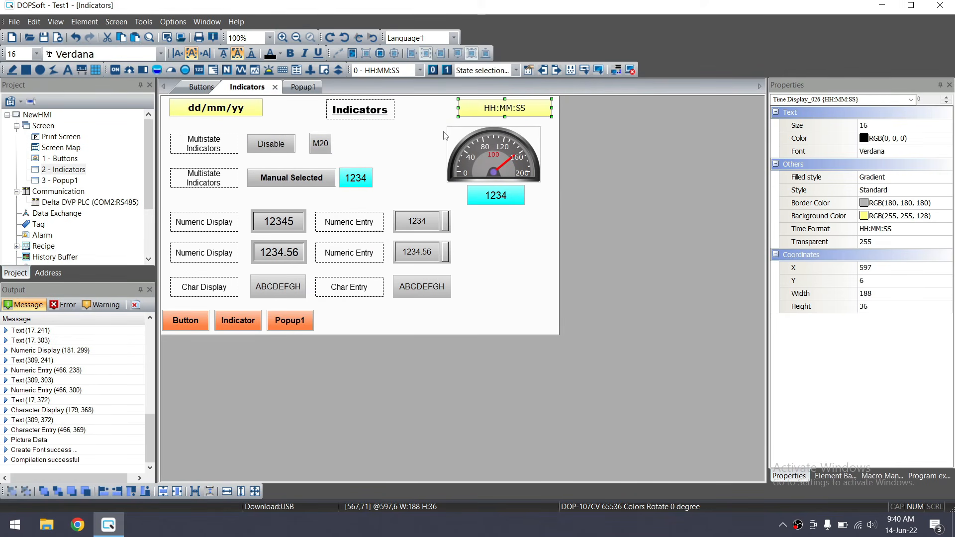
{"action": "left_click", "coordinate": [210, 114]}
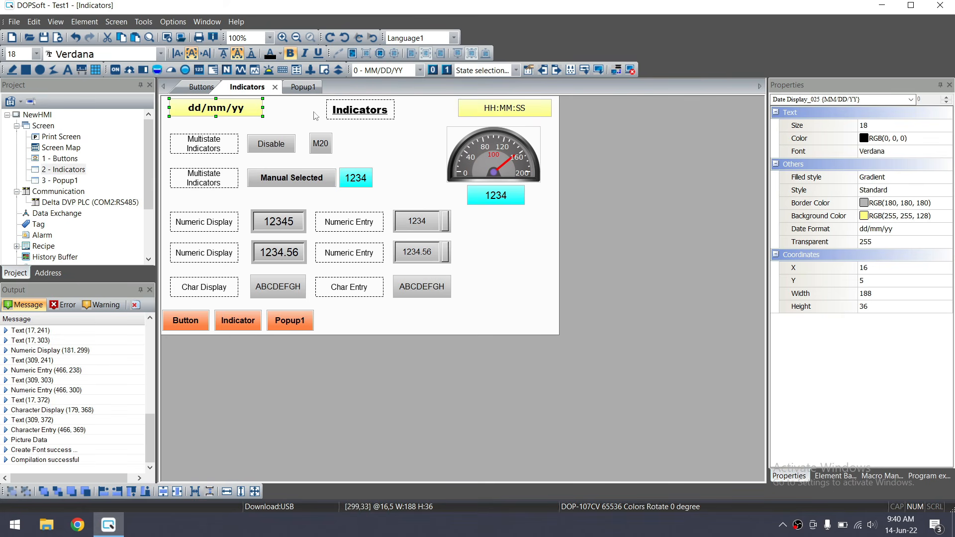
{"action": "left_click", "coordinate": [358, 110], "text": "ctrl"}
{"action": "left_click", "coordinate": [506, 108], "text": "ctrl"}
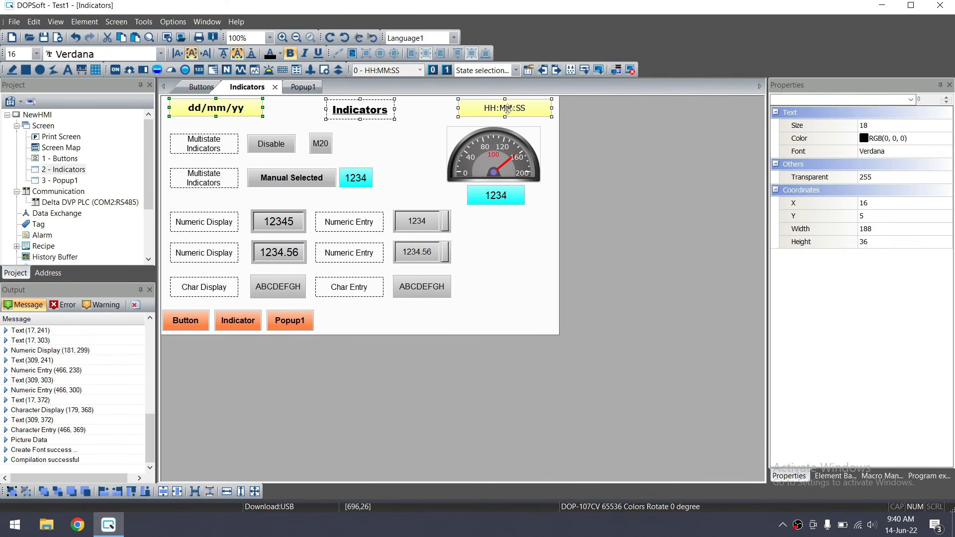
{"action": "left_click", "coordinate": [163, 491]}
{"action": "left_click", "coordinate": [471, 295]}
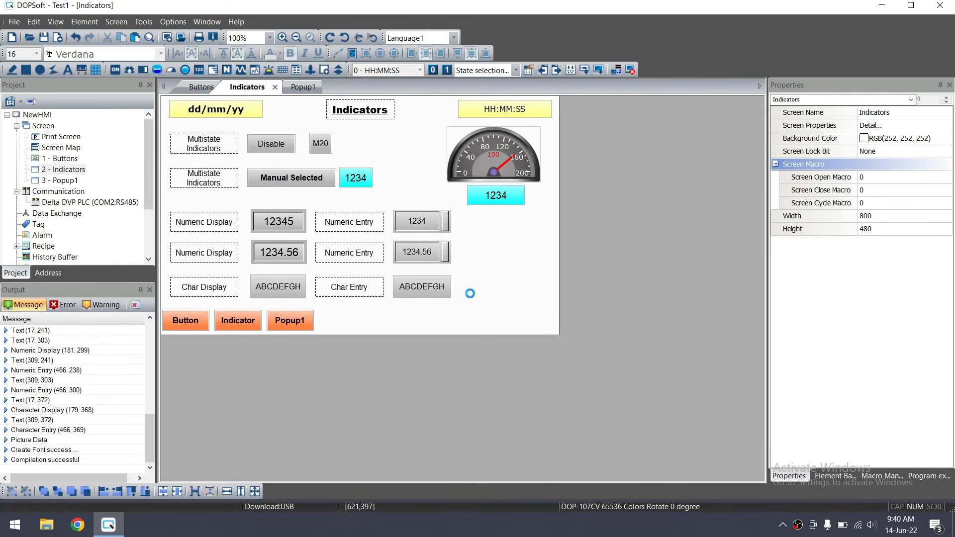
Run the offline simulation, view the Indicators screen with its live date and clock, then close the emulator
{"action": "left_click", "coordinate": [630, 70]}
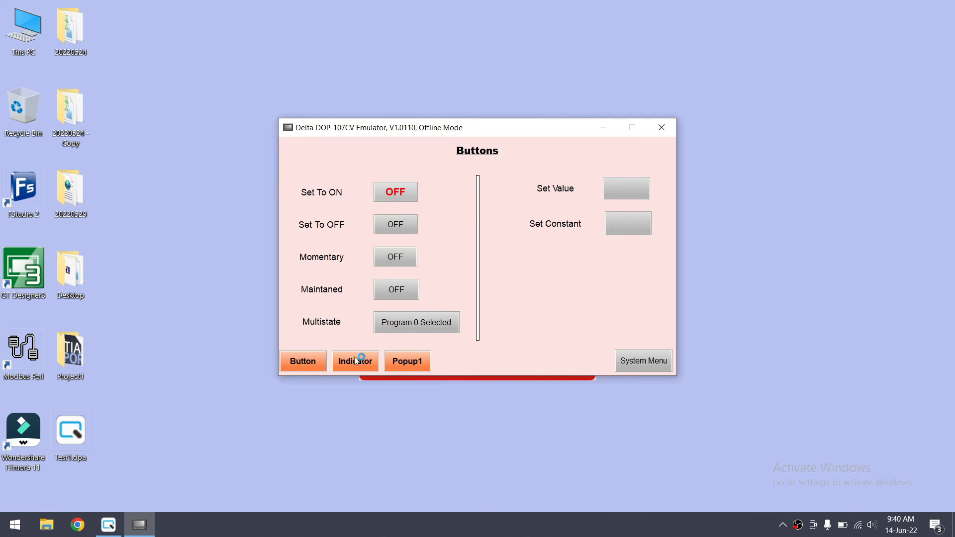
{"action": "left_click", "coordinate": [356, 362]}
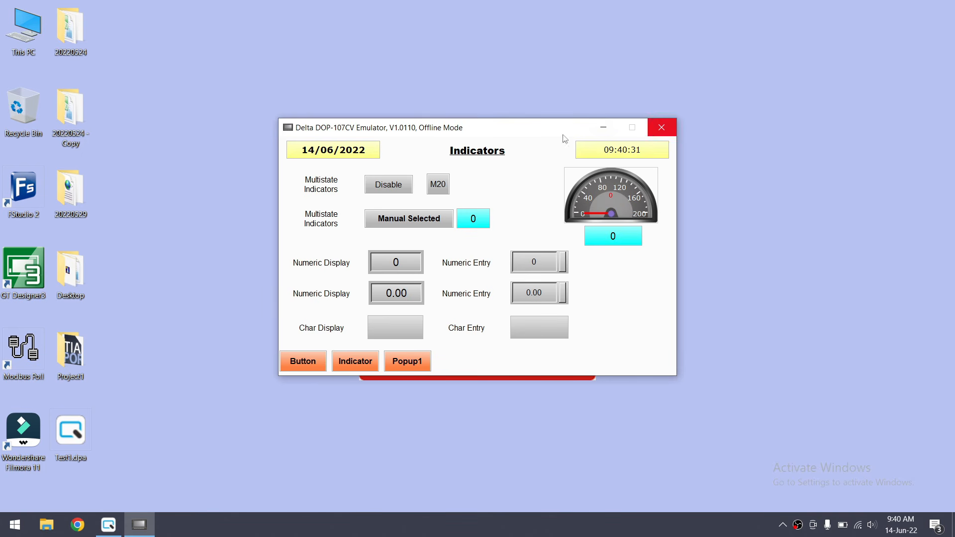
{"action": "left_click", "coordinate": [673, 132]}
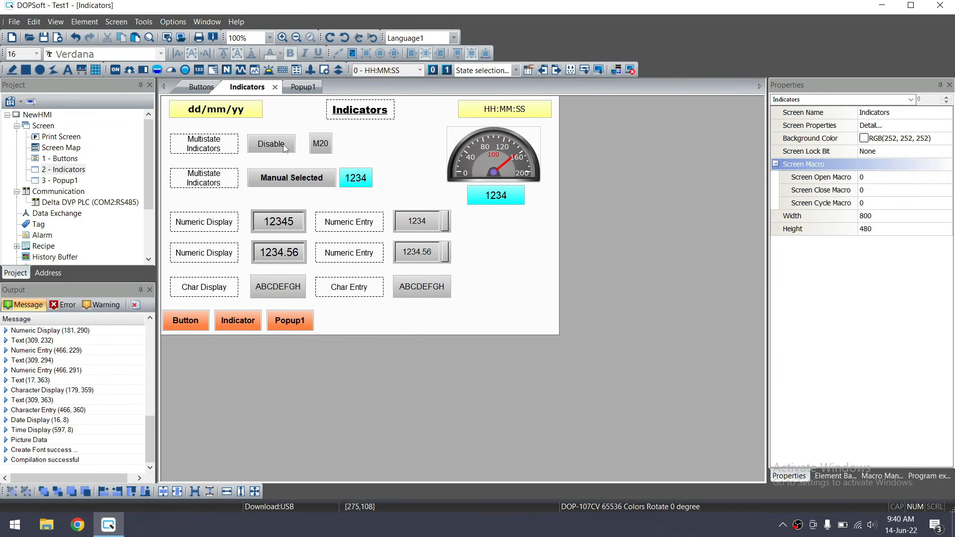
Browse the element list without adding anything, then look at the Recipe and Alarm project tree entries
{"action": "left_click", "coordinate": [72, 21]}
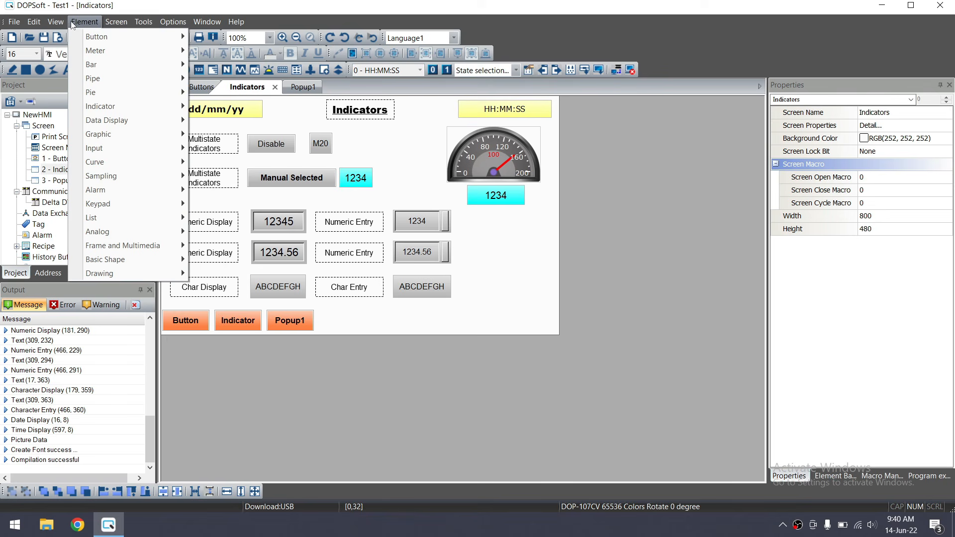
{"action": "mouse_move", "coordinate": [164, 165]}
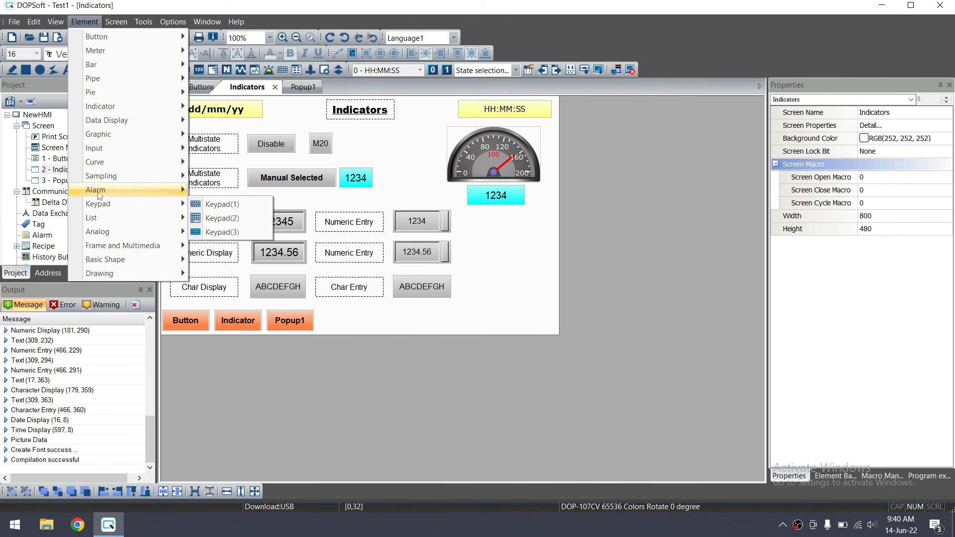
{"action": "mouse_move", "coordinate": [89, 194]}
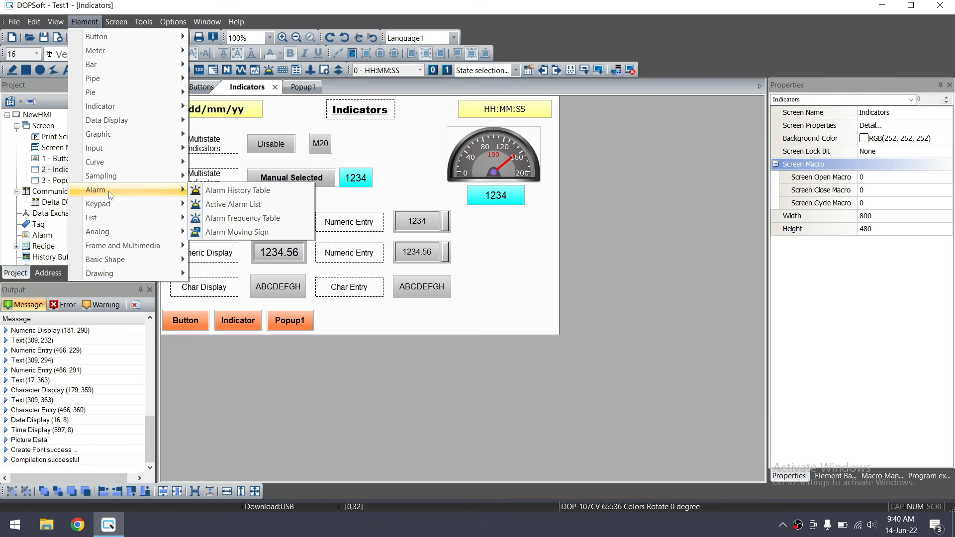
{"action": "left_click", "coordinate": [434, 319]}
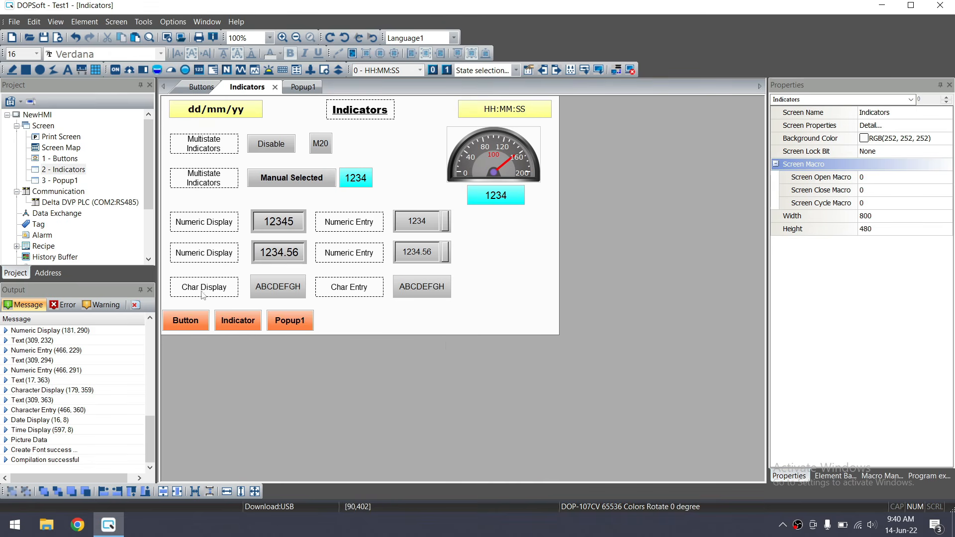
{"action": "left_click", "coordinate": [44, 247]}
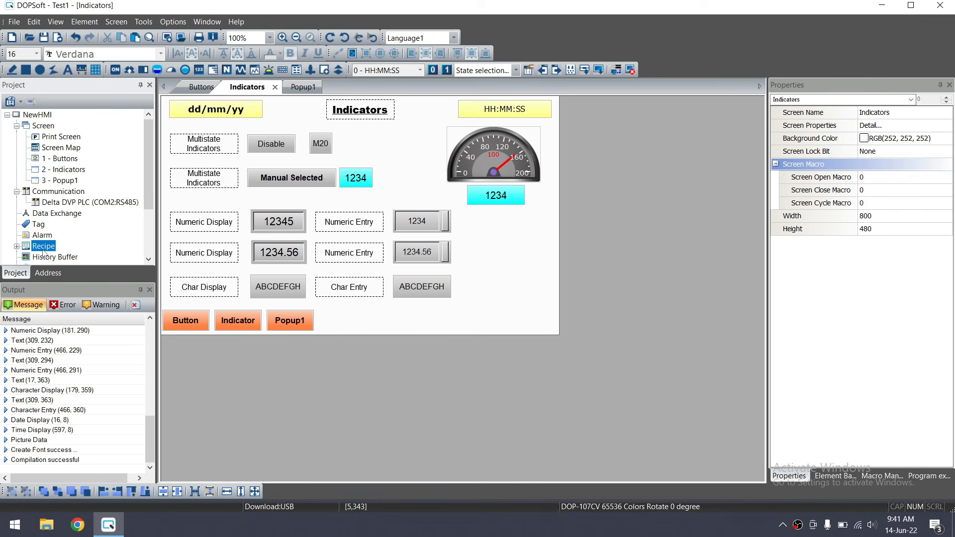
{"action": "left_click", "coordinate": [42, 236]}
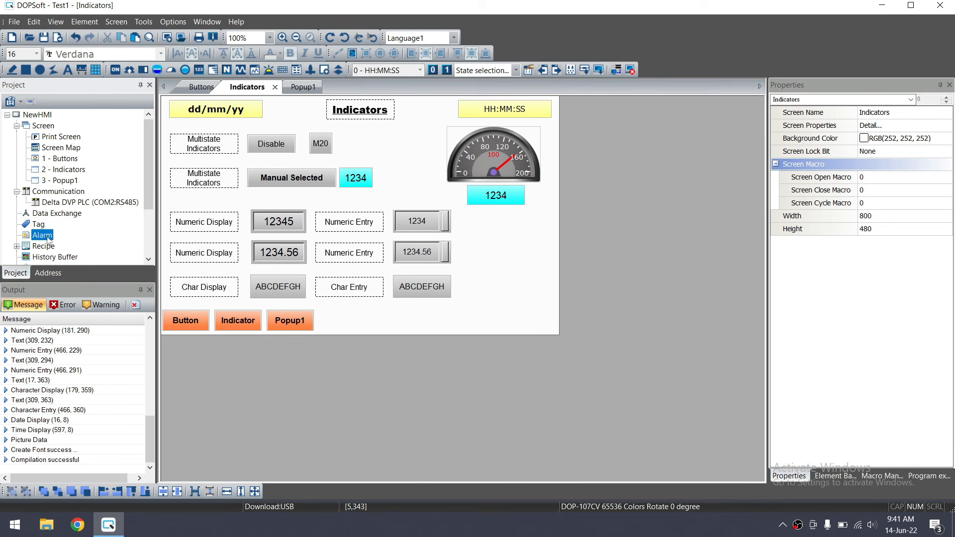
{"action": "left_click_drag", "start_coordinate": [149, 191], "coordinate": [148, 210]}
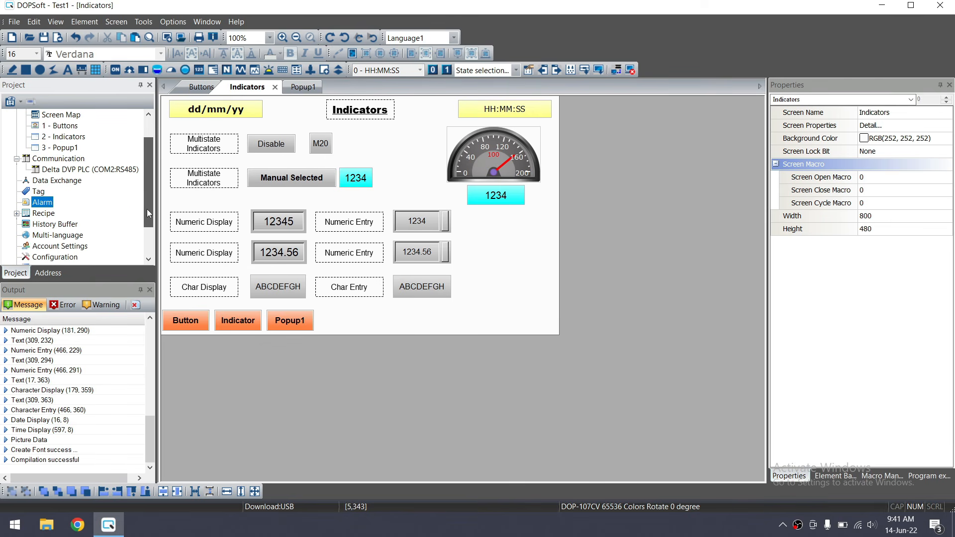
{"action": "mouse_move", "coordinate": [147, 209]}
{"action": "left_mouse_down"}
{"action": "mouse_move", "coordinate": [147, 217]}
{"action": "mouse_move", "coordinate": [147, 184]}
{"action": "mouse_move", "coordinate": [151, 196]}
{"action": "left_mouse_up"}
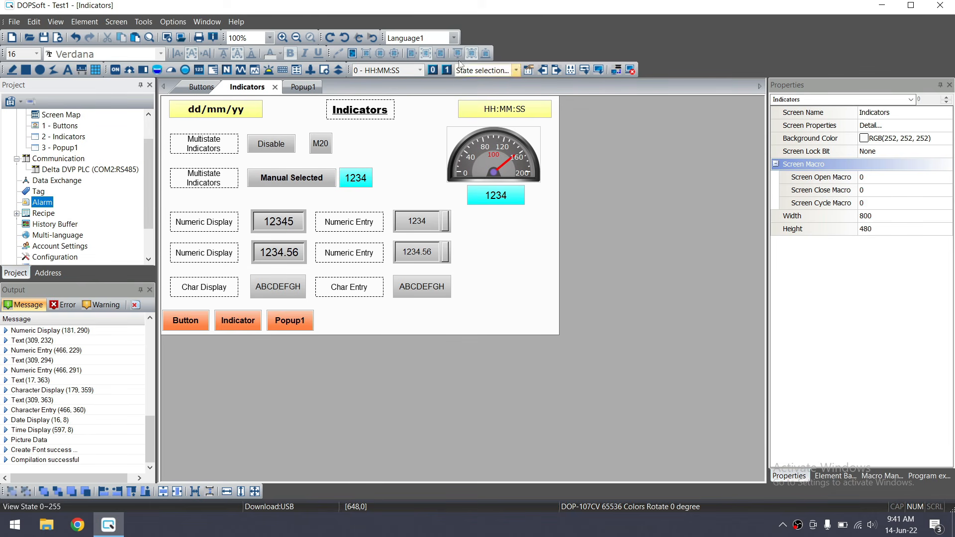
Bring up the Options menu with its Configuration entry
{"action": "left_click", "coordinate": [173, 23]}
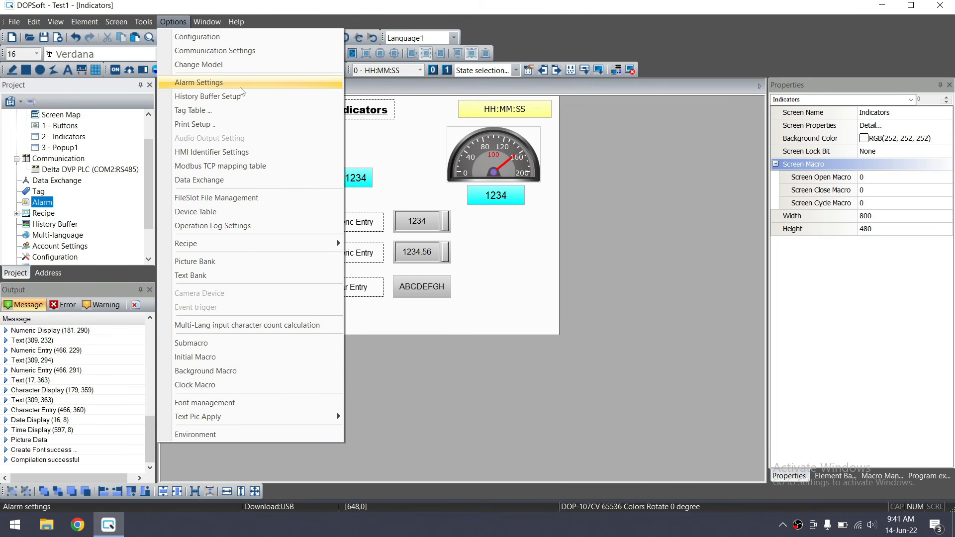
{"action": "left_click", "coordinate": [230, 26]}
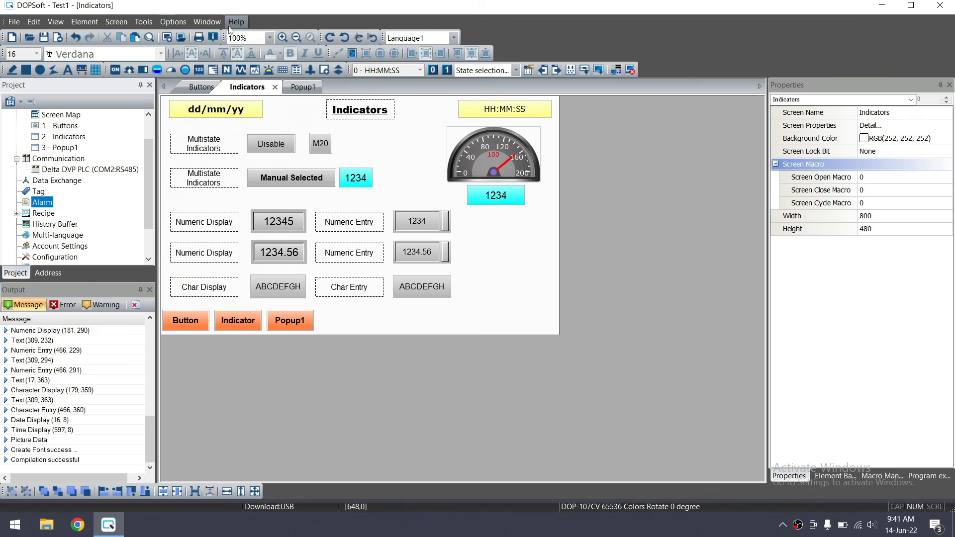
{"action": "left_click", "coordinate": [143, 21]}
{"action": "mouse_move", "coordinate": [180, 21]}
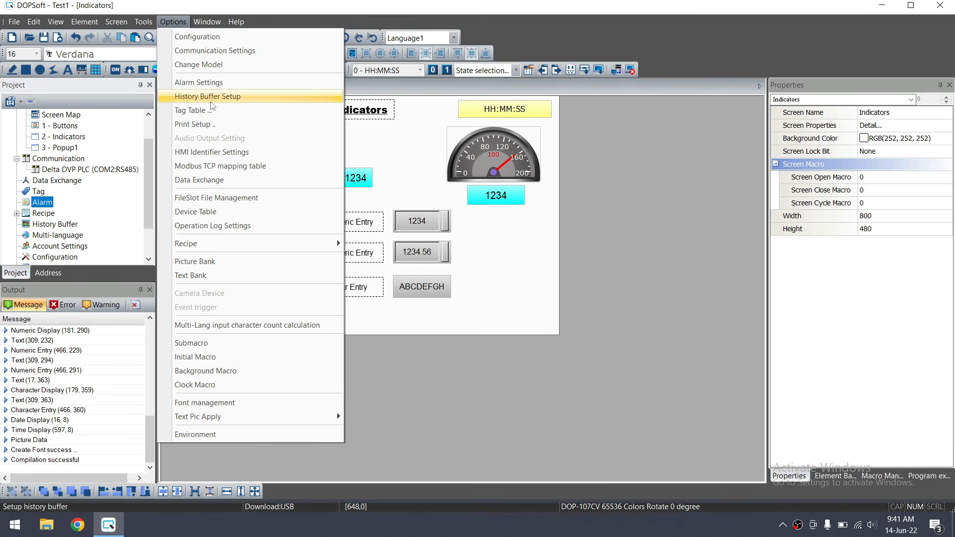
In Configuration's Security Level and Password settings, choose the level 1 account and apply
{"action": "left_click", "coordinate": [191, 42]}
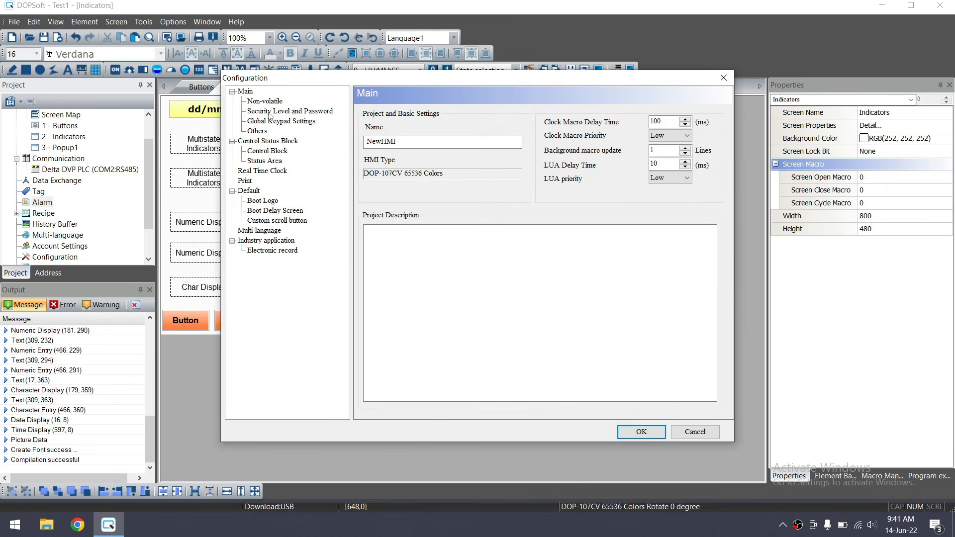
{"action": "left_click", "coordinate": [270, 112]}
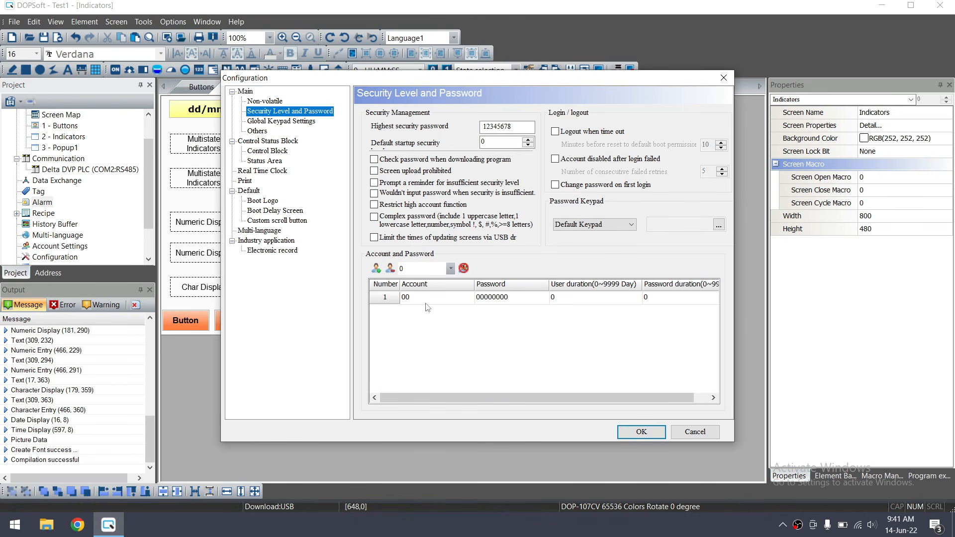
{"action": "left_click", "coordinate": [449, 271]}
{"action": "left_click", "coordinate": [436, 290]}
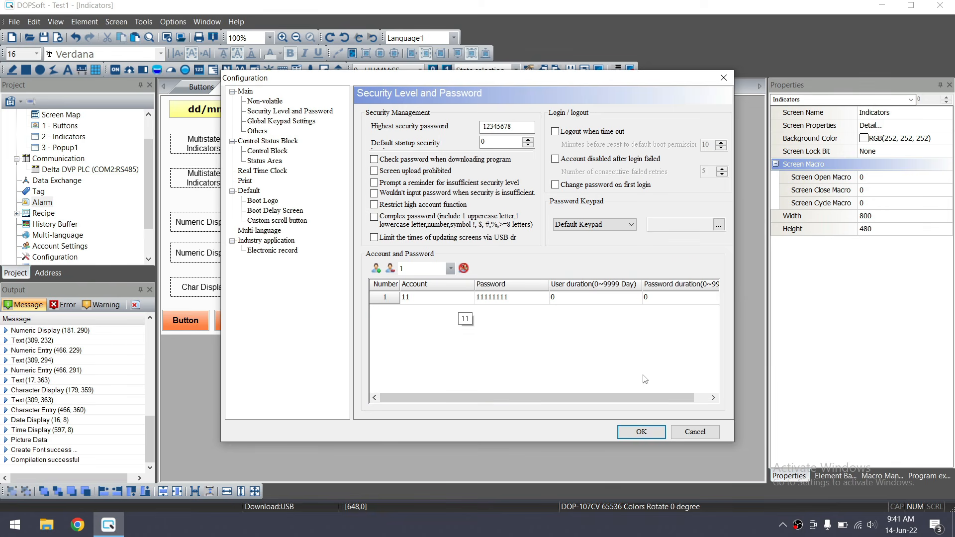
{"action": "left_click", "coordinate": [644, 434]}
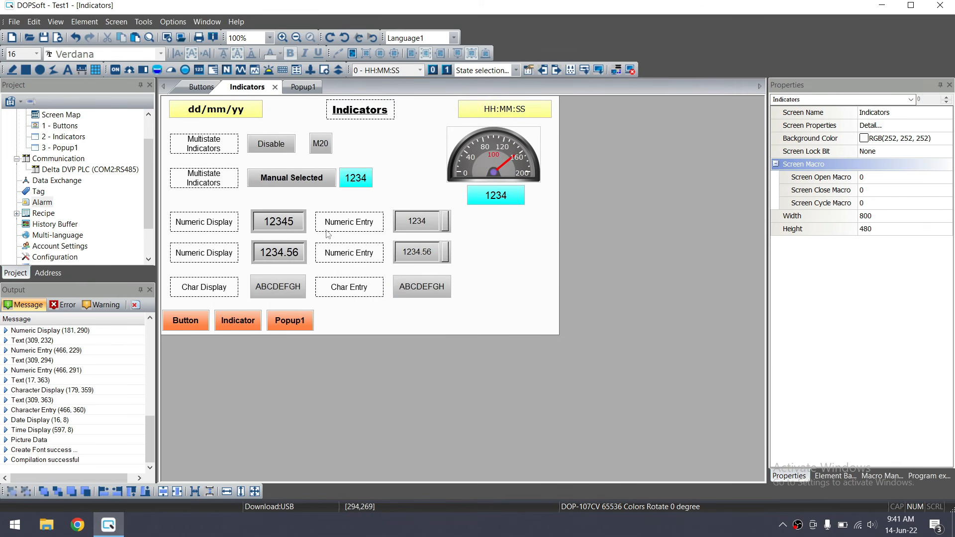
Set the 1234 numeric entry's User Security Level to 1 on its Details tab
{"action": "left_click", "coordinate": [417, 227]}
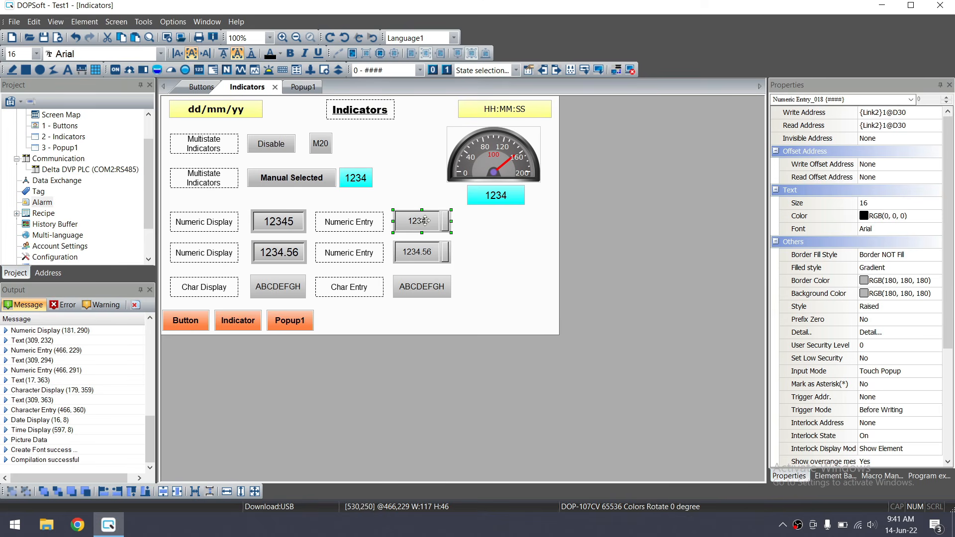
{"action": "double_click", "coordinate": [424, 220]}
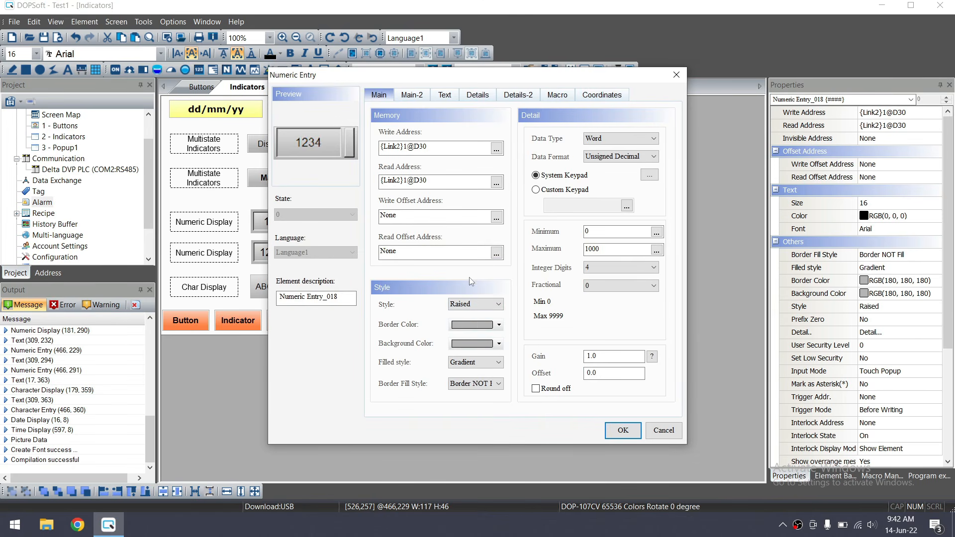
{"action": "left_click", "coordinate": [481, 99]}
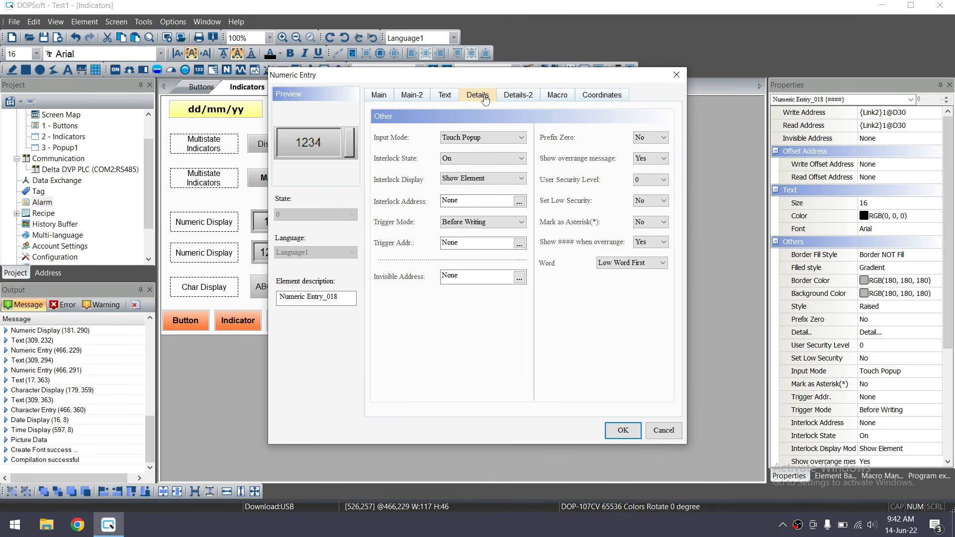
{"action": "left_click", "coordinate": [517, 96]}
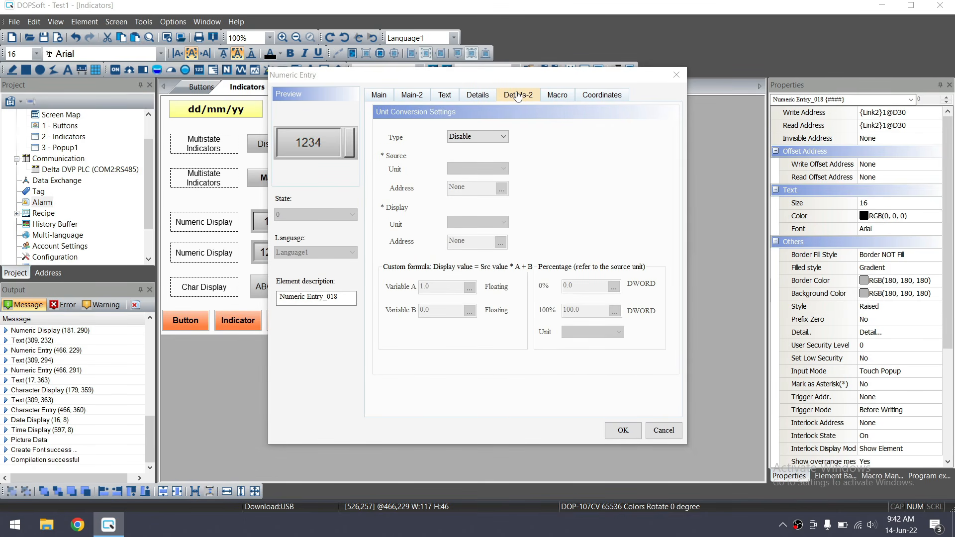
{"action": "left_click", "coordinate": [557, 95]}
{"action": "left_click", "coordinate": [479, 102]}
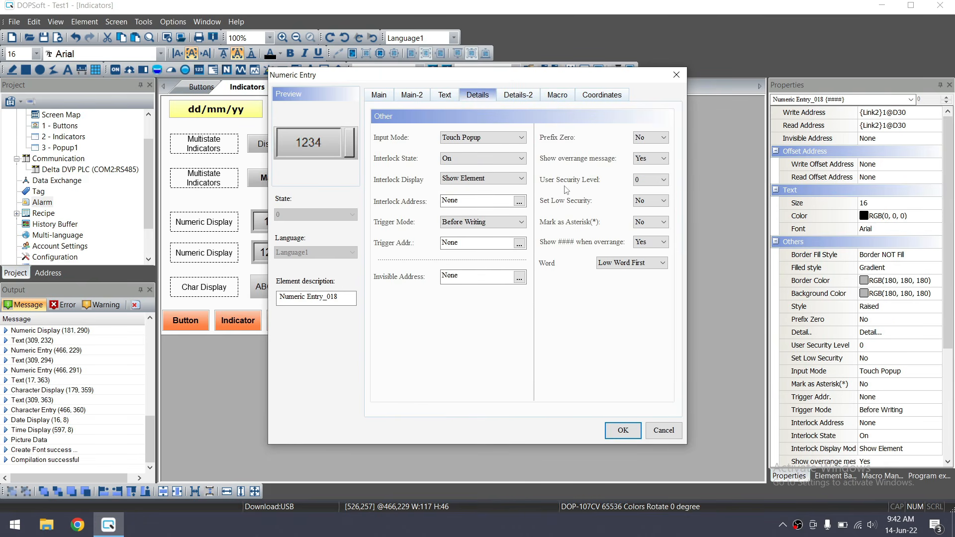
{"action": "left_click", "coordinate": [646, 181]}
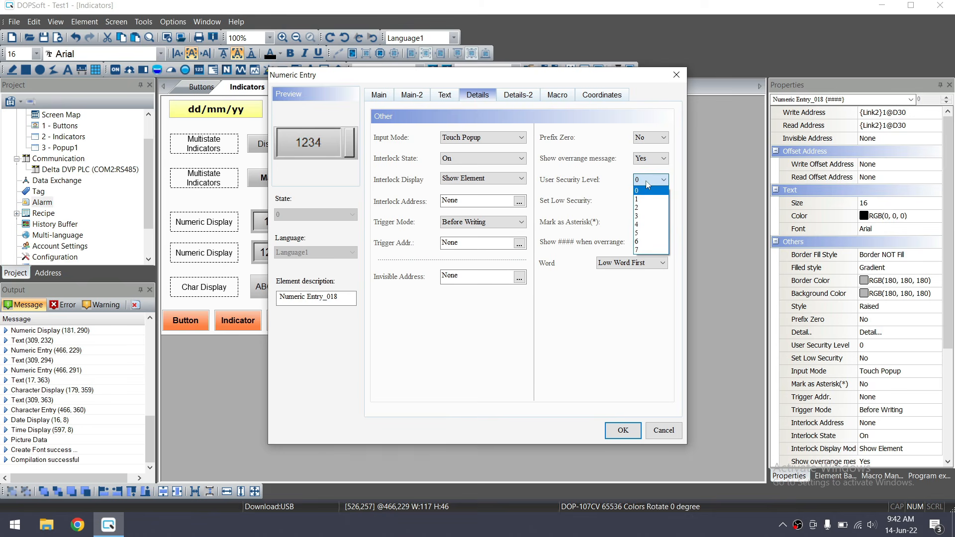
{"action": "left_click", "coordinate": [647, 199]}
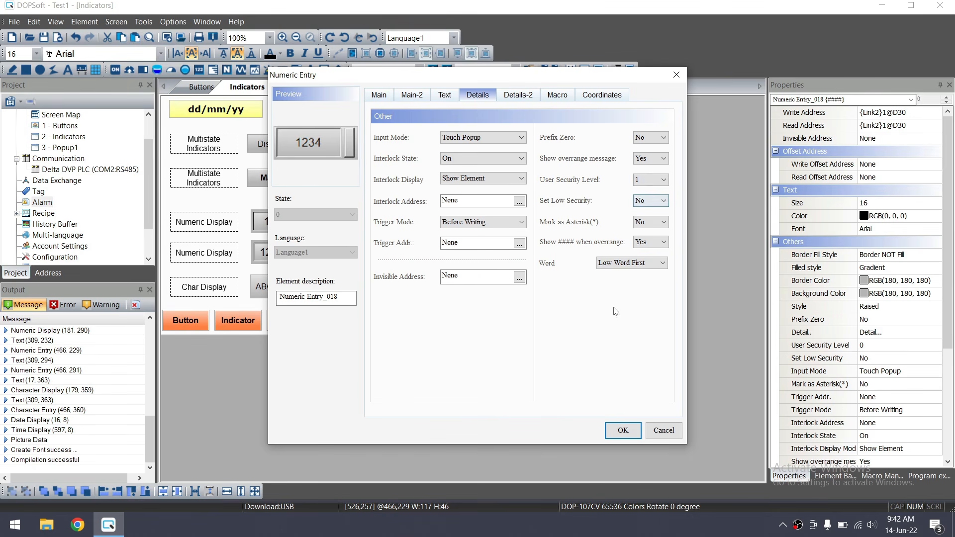
{"action": "left_click", "coordinate": [626, 437]}
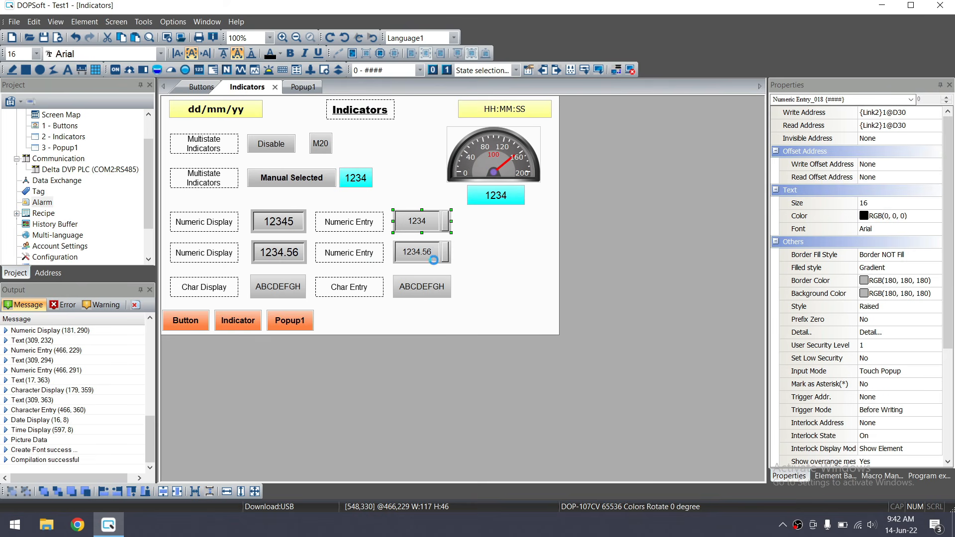
Launch the emulator, open the Indicators screen and tap the protected numeric entry
{"action": "left_click", "coordinate": [630, 69]}
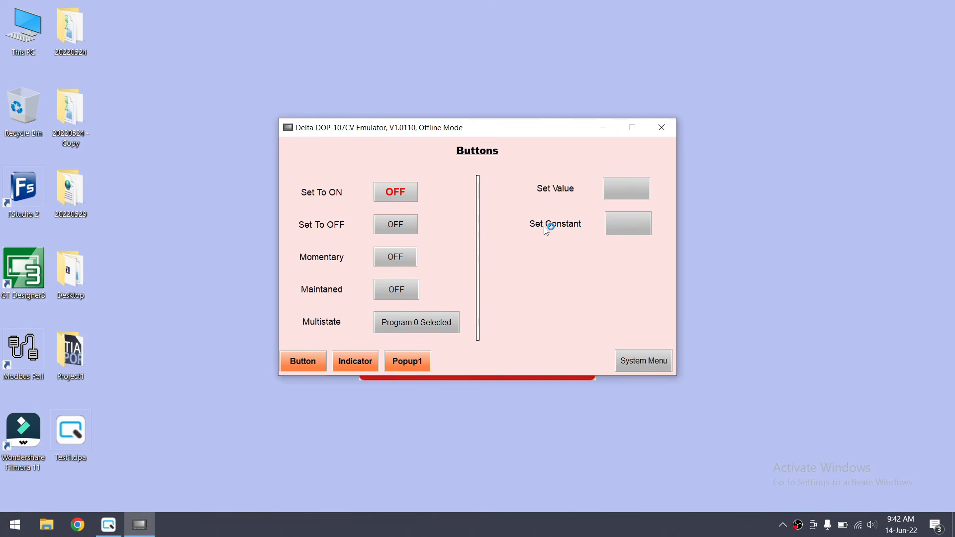
{"action": "left_click", "coordinate": [365, 360]}
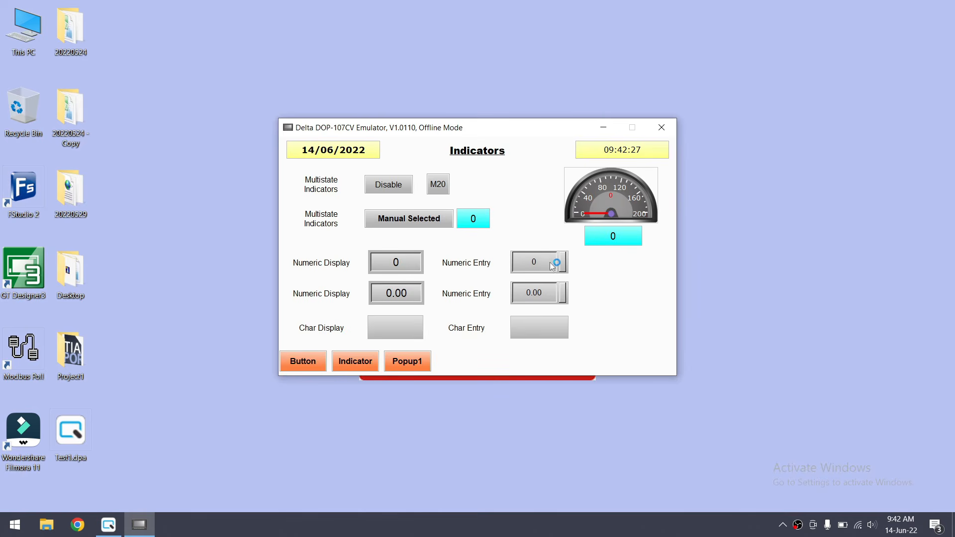
{"action": "left_click", "coordinate": [550, 261]}
Enter the account and password, dismiss the incorrect-password error, and enable Security Login
{"action": "left_click", "coordinate": [516, 262]}
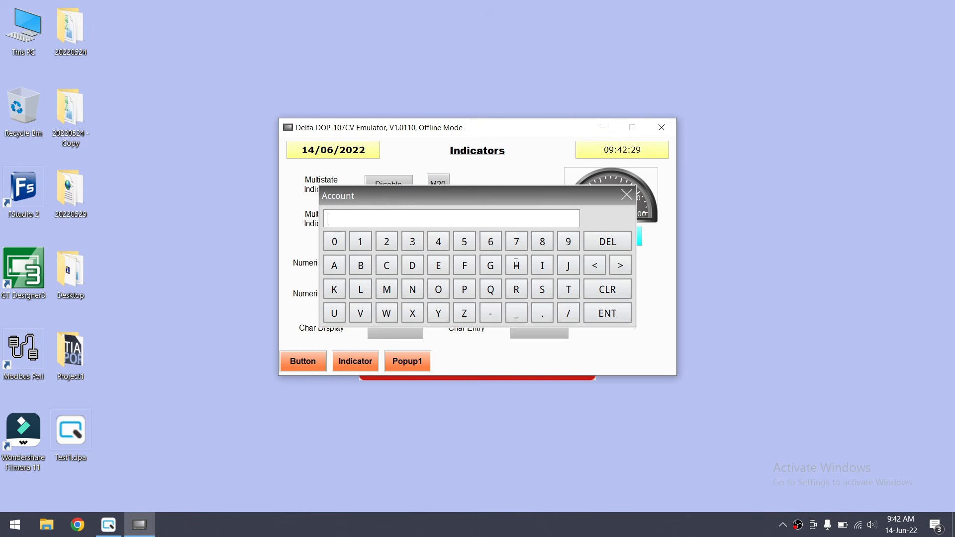
{"action": "type", "text": "11"}
{"action": "left_click", "coordinate": [607, 314]}
{"action": "left_click", "coordinate": [508, 286]}
{"action": "left_click", "coordinate": [608, 314]}
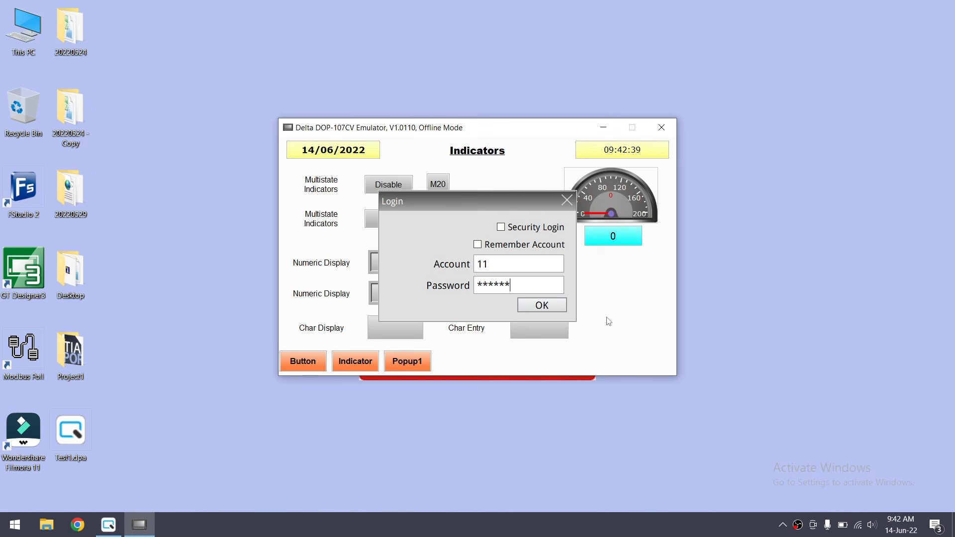
{"action": "left_click", "coordinate": [555, 308]}
{"action": "left_click", "coordinate": [535, 288]}
{"action": "left_click", "coordinate": [518, 227]}
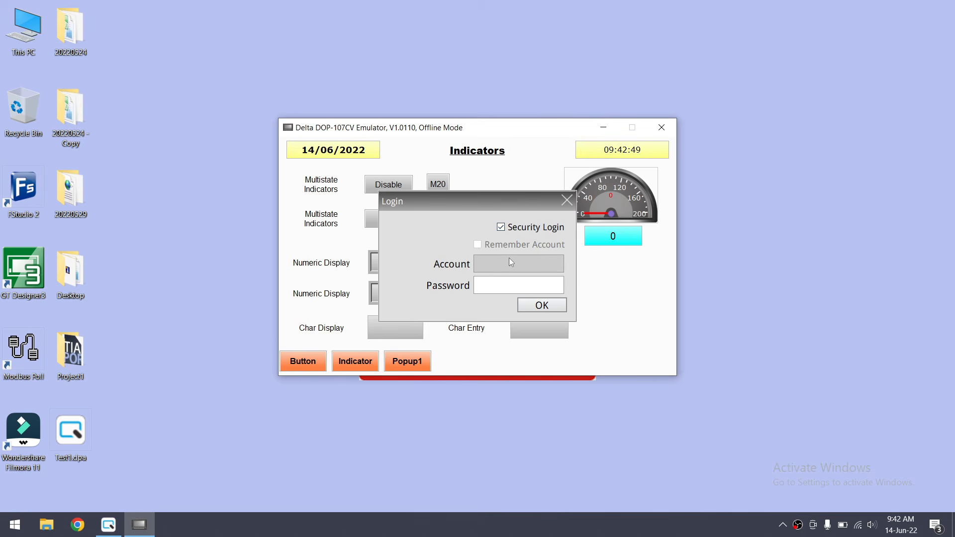
Try logging in with a typed password and acknowledge the incorrect-password error
{"action": "left_click", "coordinate": [485, 287]}
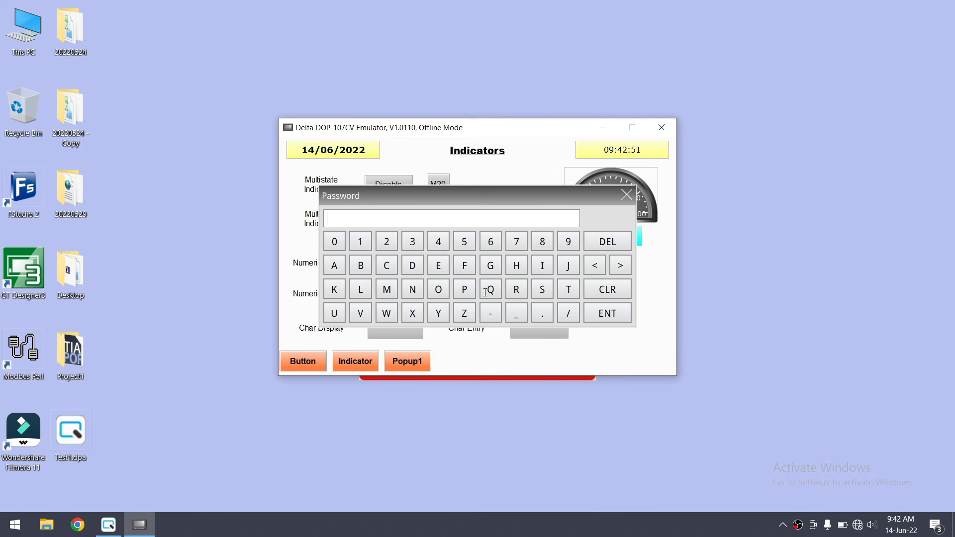
{"action": "left_click", "coordinate": [438, 243]}
{"action": "type", "text": "1234567"}
{"action": "left_click", "coordinate": [616, 319]}
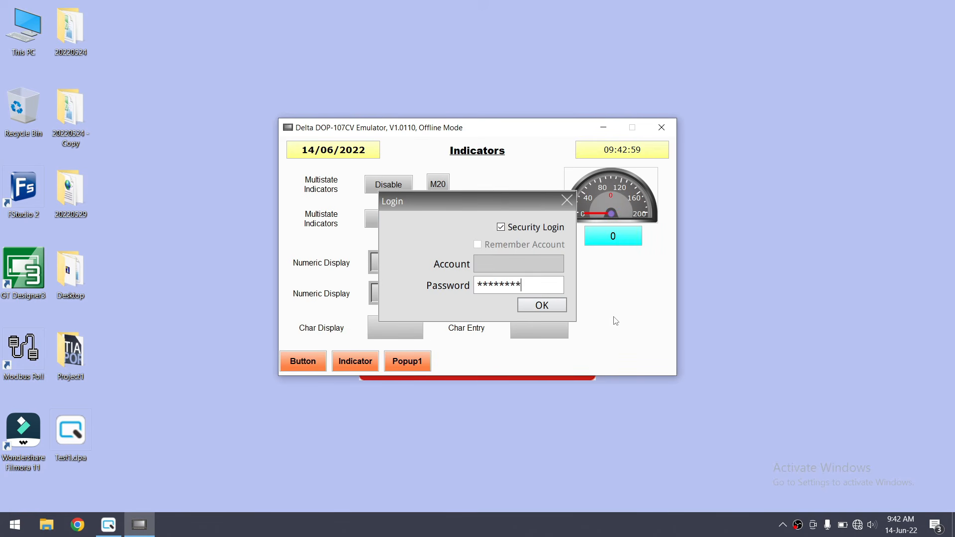
{"action": "left_click", "coordinate": [541, 307]}
{"action": "left_click", "coordinate": [541, 287]}
Re-enter the account password and account name, then submit the login successfully
{"action": "left_click", "coordinate": [499, 288]}
{"action": "type", "text": "********"}
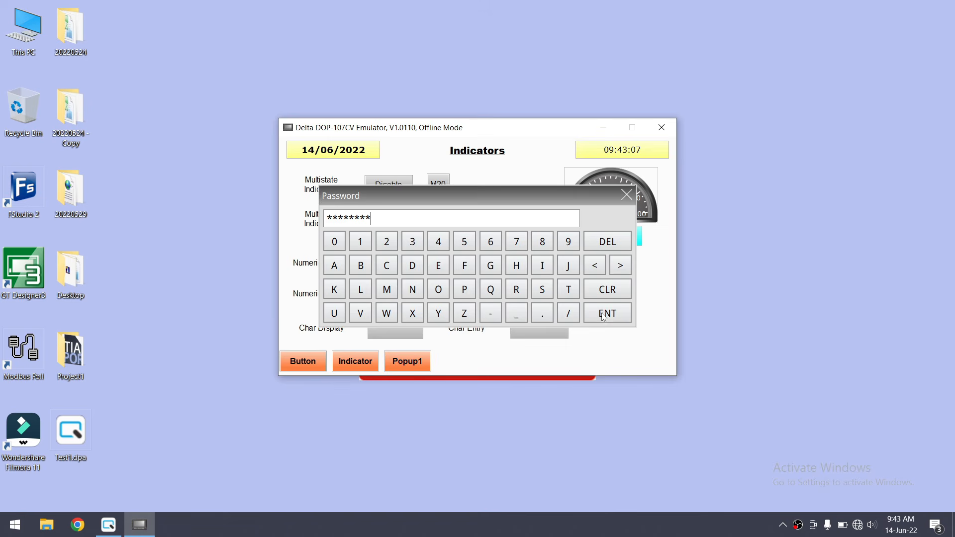
{"action": "left_click", "coordinate": [603, 315]}
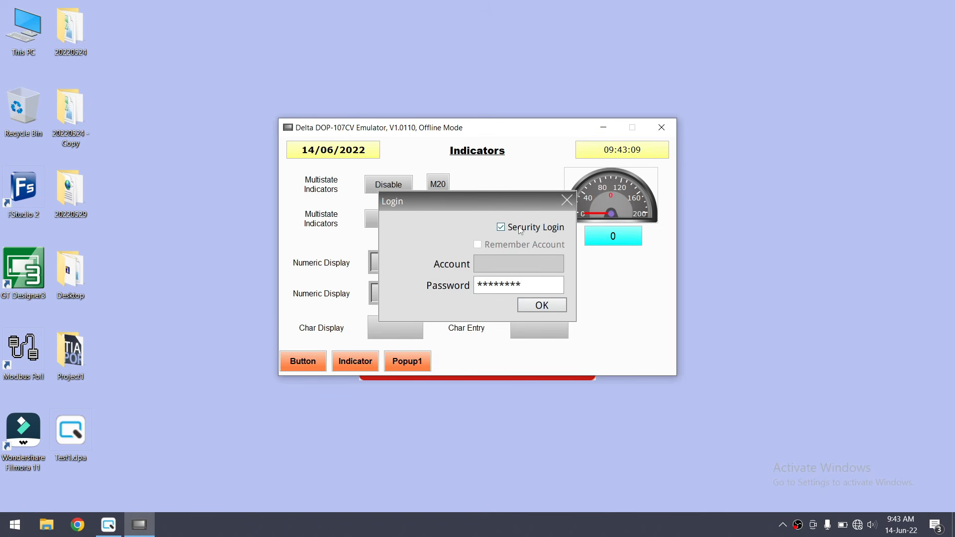
{"action": "left_click", "coordinate": [496, 267]}
{"action": "type", "text": "11"}
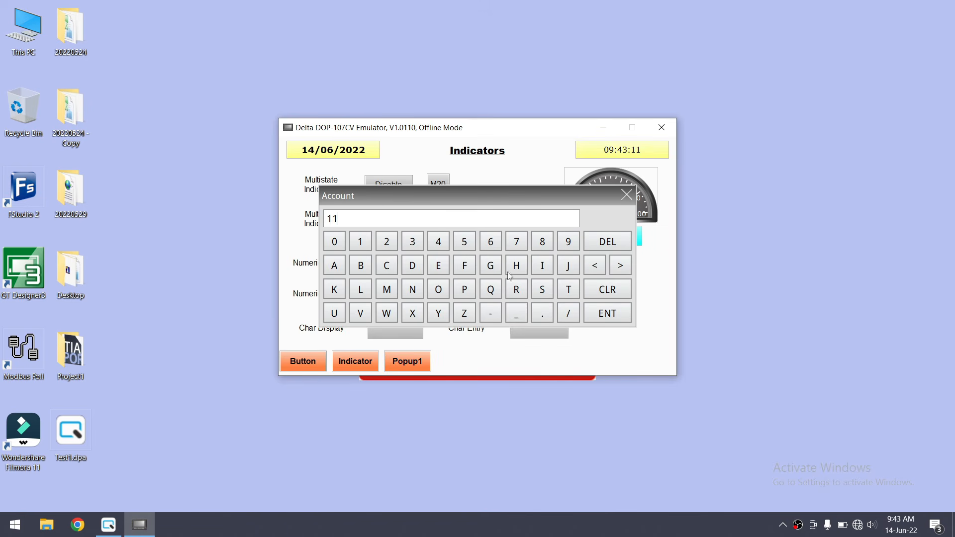
{"action": "left_click", "coordinate": [607, 313]}
{"action": "left_click", "coordinate": [542, 305]}
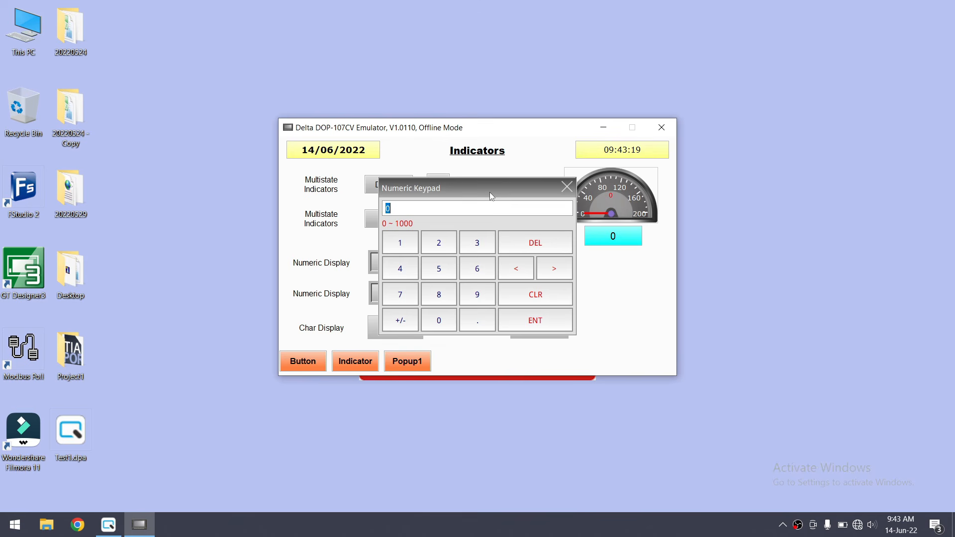
Clear the mistyped value and enter 64 into the protected numeric entry
{"action": "type", "text": "23423"}
{"action": "key", "text": "BackSpace"}
{"action": "key", "text": "BackSpace"}
{"action": "key", "text": "BackSpace"}
{"action": "key", "text": "BackSpace"}
{"action": "key", "text": "BackSpace"}
{"action": "type", "text": "64"}
{"action": "left_click", "coordinate": [536, 317]}
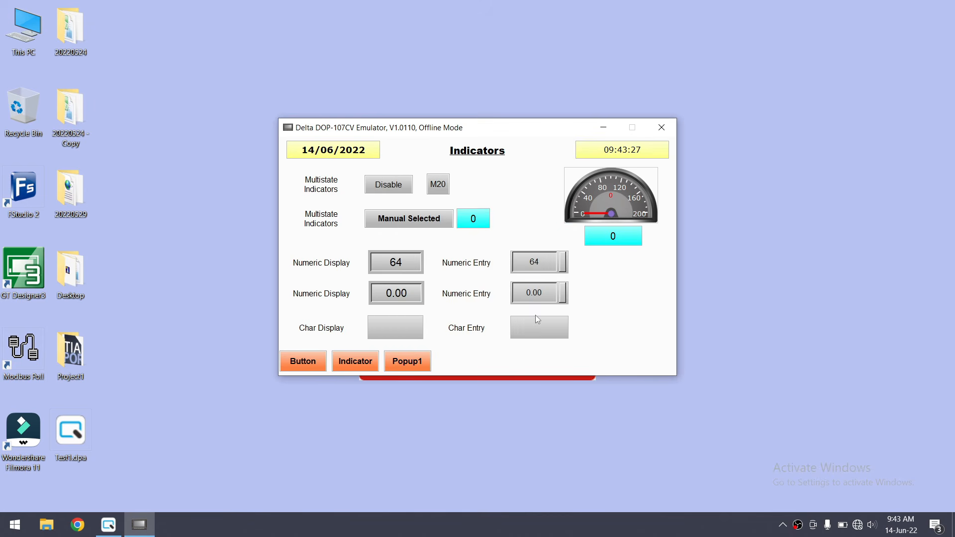
Try entering 1100, dismiss the 'Exceed the limit' error, and close the keypad leaving 64
{"action": "left_click", "coordinate": [535, 269]}
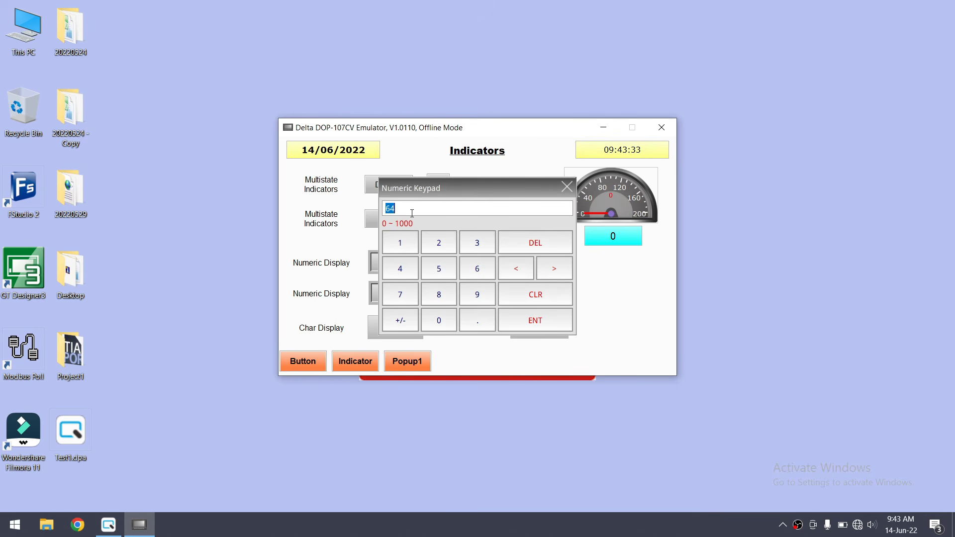
{"action": "type", "text": "1100"}
{"action": "key", "text": "Return"}
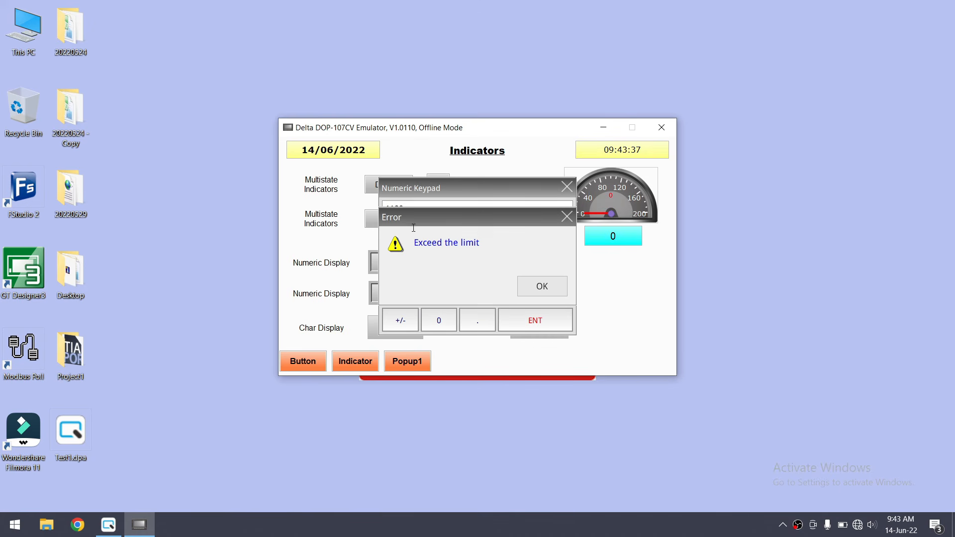
{"action": "left_click", "coordinate": [542, 286]}
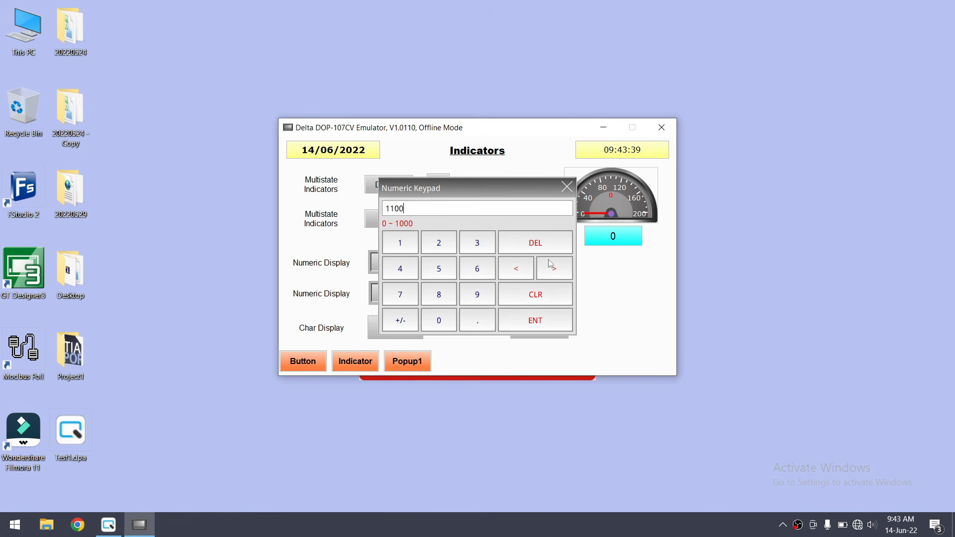
{"action": "left_click", "coordinate": [567, 188]}
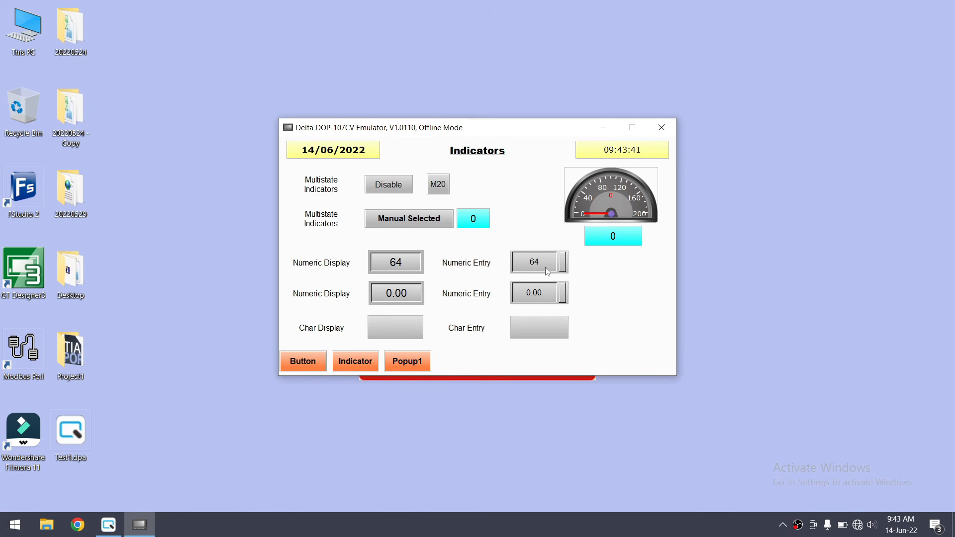
In DOPSoft, open the Configuration's Security Level and Password settings
{"action": "left_click", "coordinate": [113, 533]}
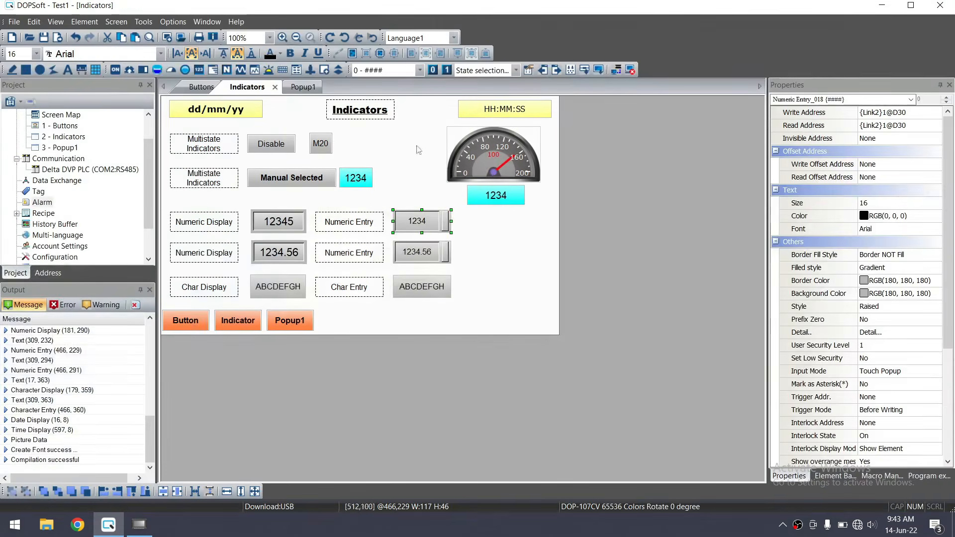
{"action": "left_click", "coordinate": [173, 21]}
{"action": "left_click", "coordinate": [181, 38]}
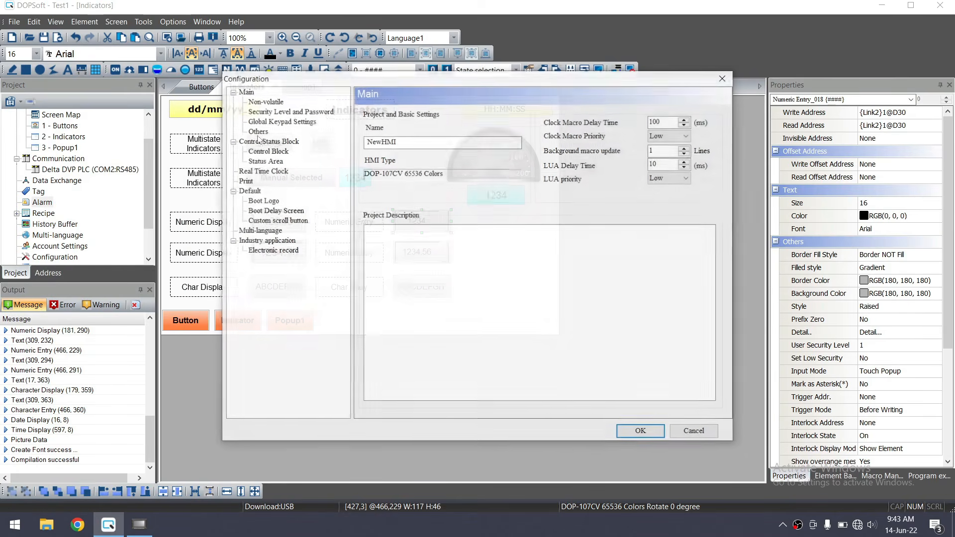
{"action": "left_click", "coordinate": [290, 111]}
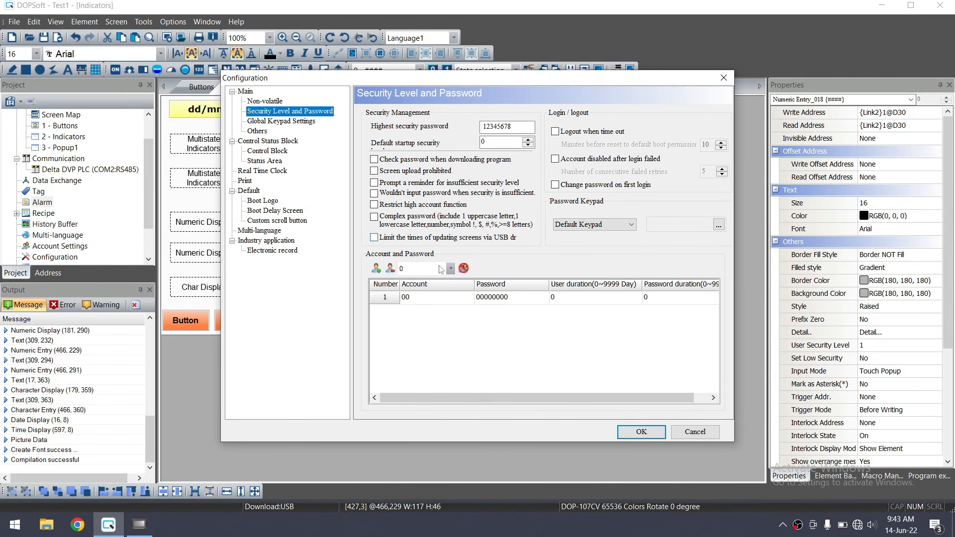
Give the security level 1 account a new password and rename it SUPER
{"action": "left_click", "coordinate": [451, 269]}
{"action": "left_click", "coordinate": [435, 293]}
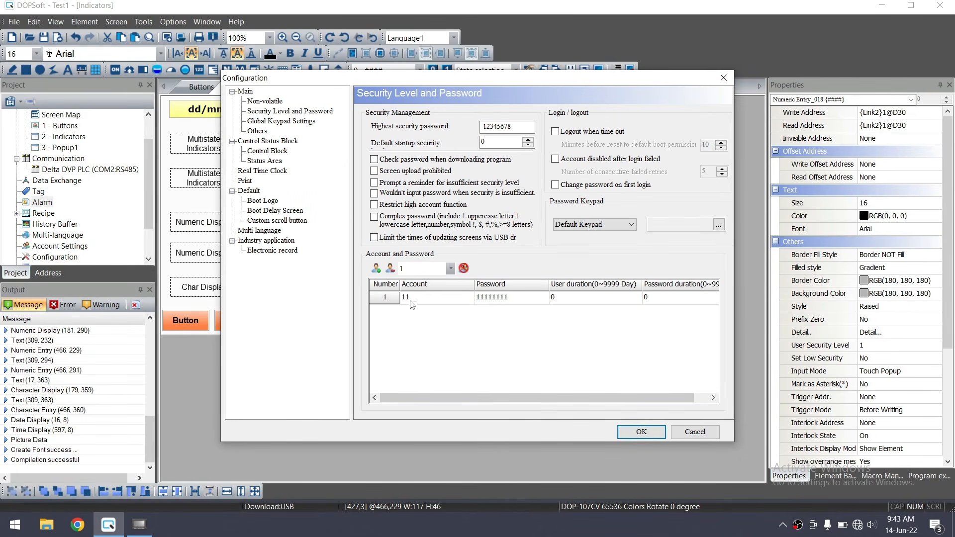
{"action": "double_click", "coordinate": [418, 301]}
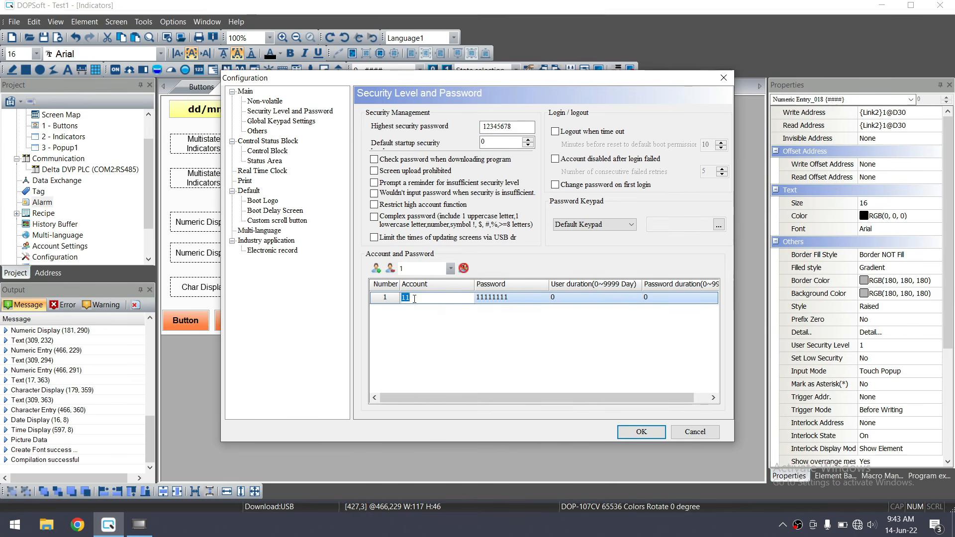
{"action": "double_click", "coordinate": [515, 300]}
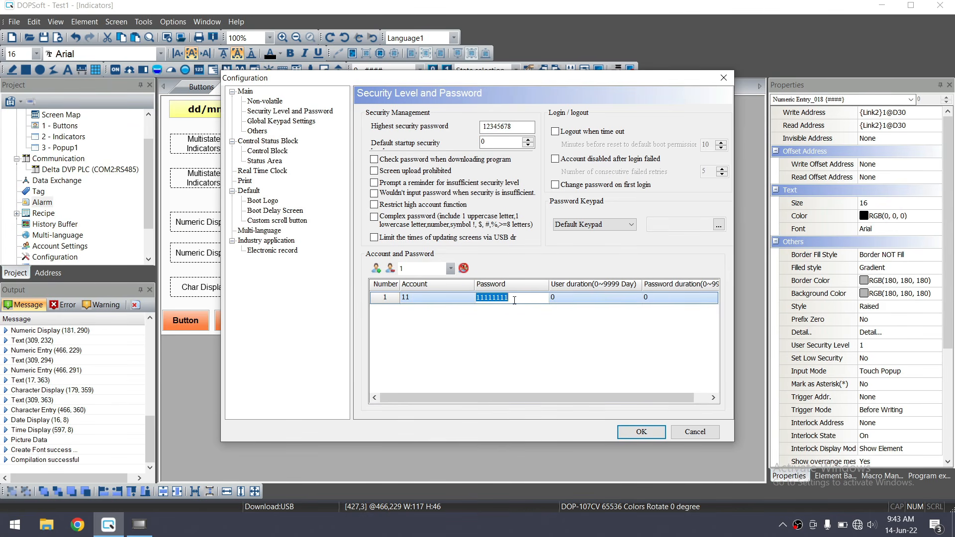
{"action": "type", "text": "123456"}
{"action": "double_click", "coordinate": [433, 303]}
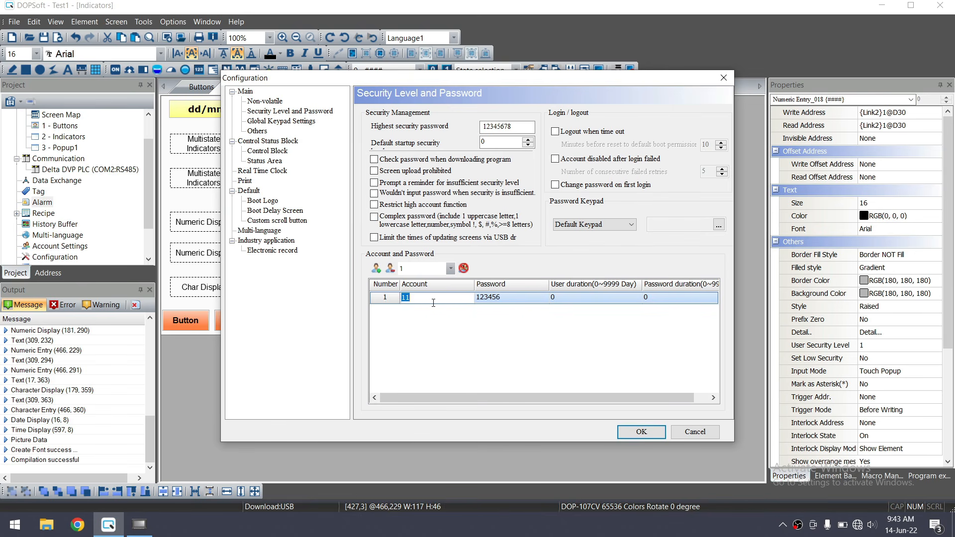
{"action": "type", "text": "SUPERVISOR"}
Rename the security level 2 account to ADMIN, keeping level 2 selected
{"action": "left_click", "coordinate": [451, 268]}
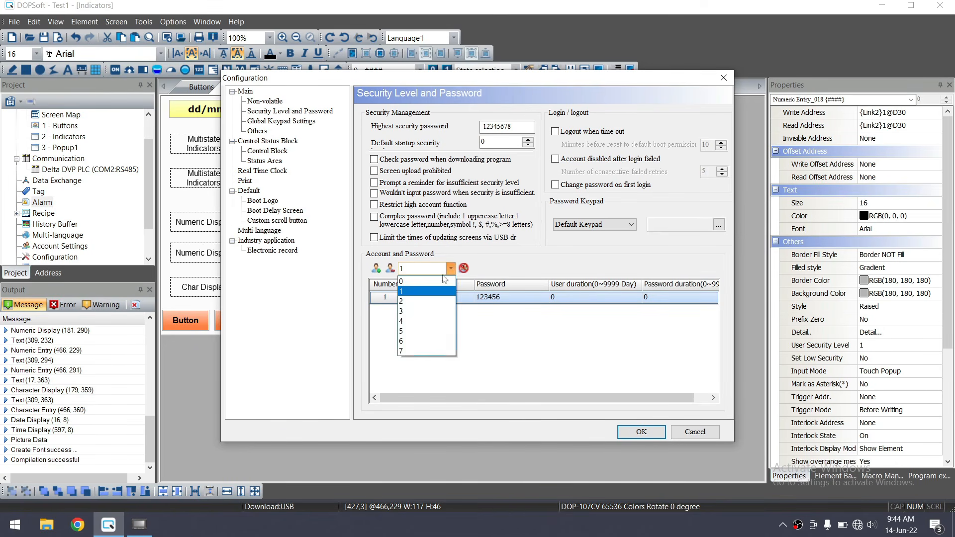
{"action": "left_click", "coordinate": [431, 301]}
{"action": "left_click", "coordinate": [431, 298]}
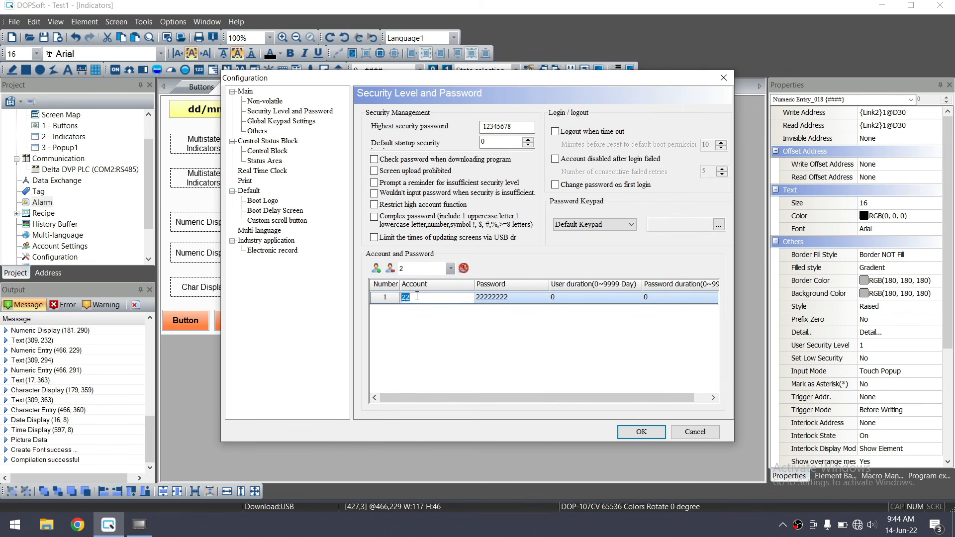
{"action": "type", "text": "ADMIN"}
{"action": "left_click", "coordinate": [512, 297]}
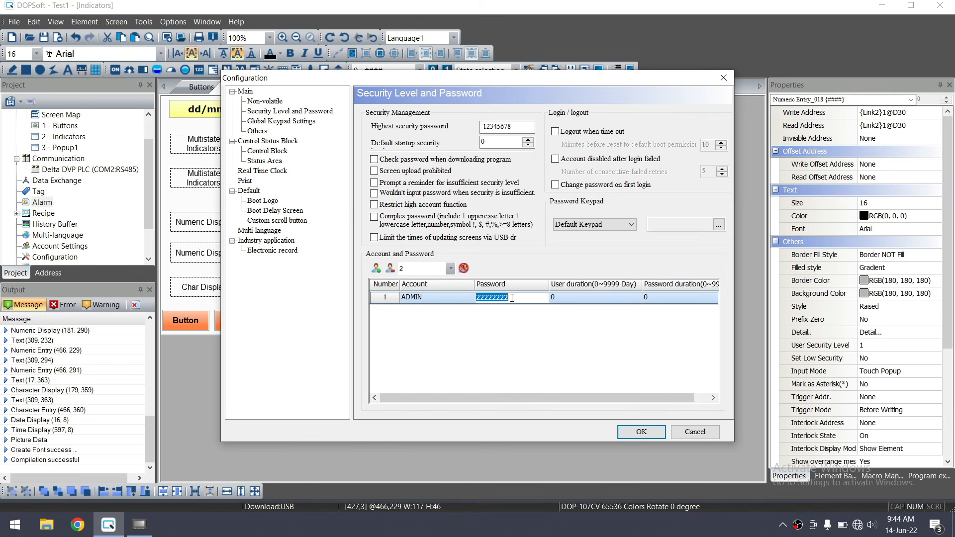
{"action": "left_click", "coordinate": [441, 268]}
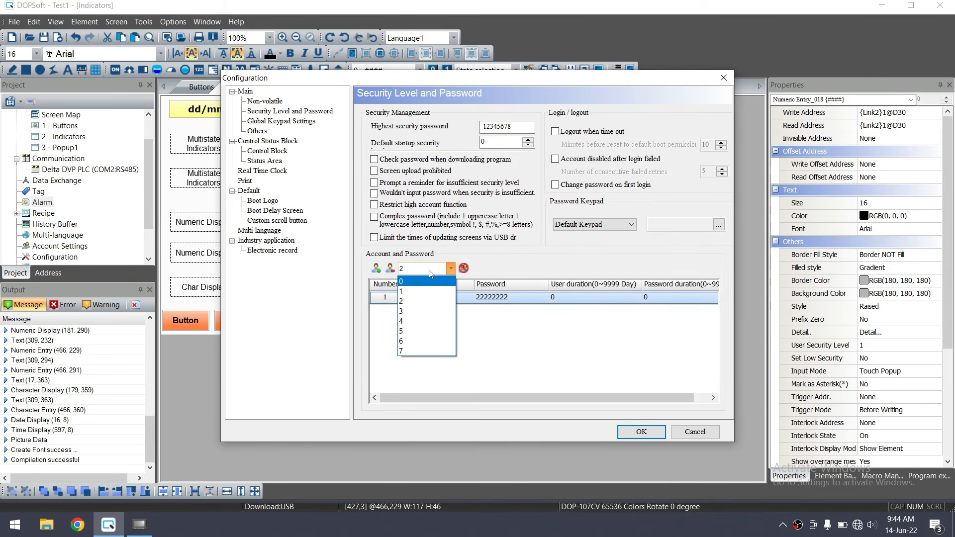
{"action": "left_click", "coordinate": [528, 381]}
{"action": "left_click", "coordinate": [512, 126]}
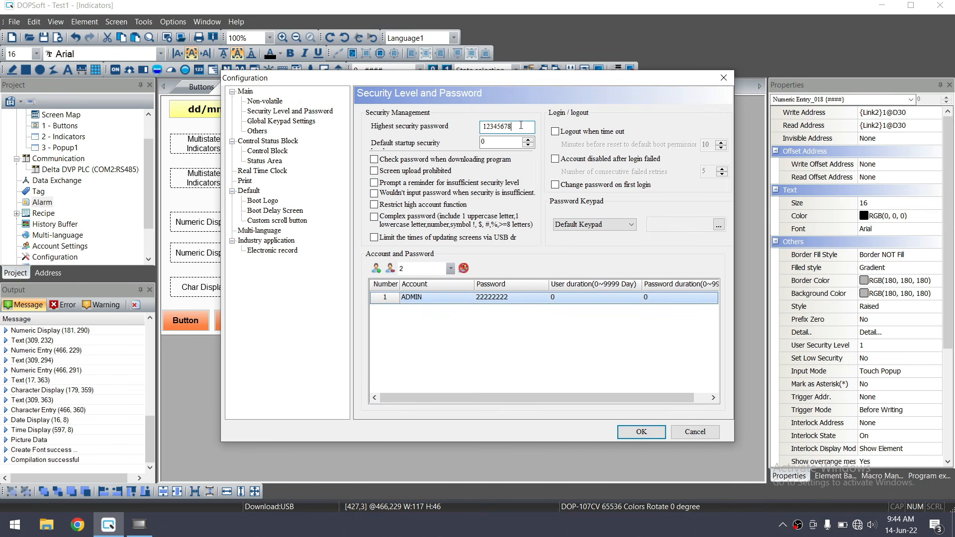
Select and inspect the highest security password value
{"action": "left_click_drag", "start_coordinate": [513, 126], "coordinate": [480, 126]}
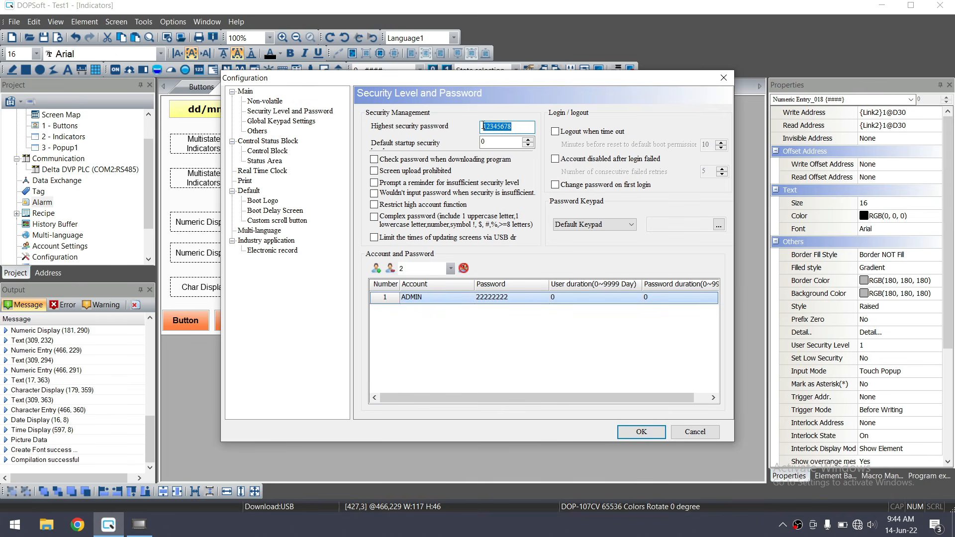
{"action": "left_click", "coordinate": [520, 125]}
{"action": "left_click_drag", "start_coordinate": [521, 124], "coordinate": [477, 126]}
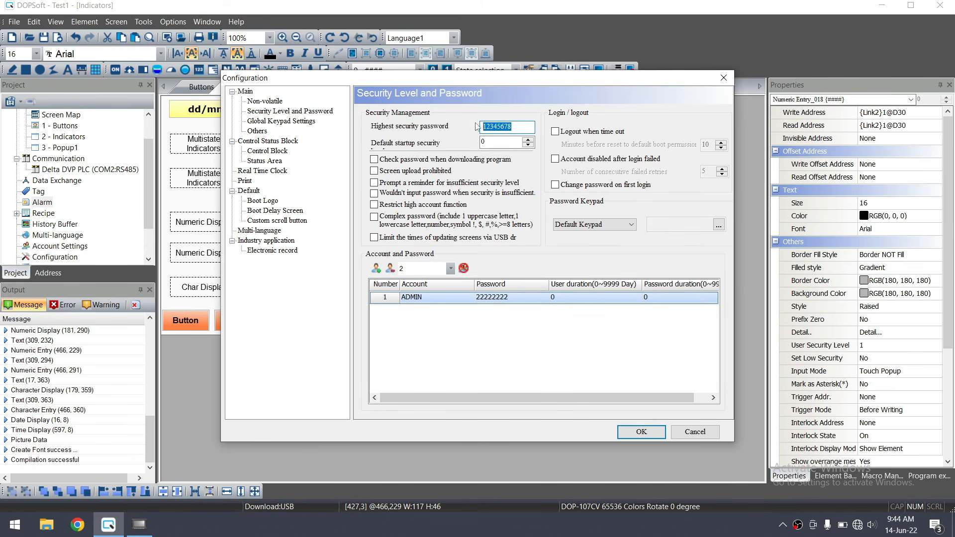
{"action": "left_click", "coordinate": [501, 128]}
Try timeout logout and failed-login lockout, leave both off, then apply the configuration
{"action": "left_click", "coordinate": [555, 131]}
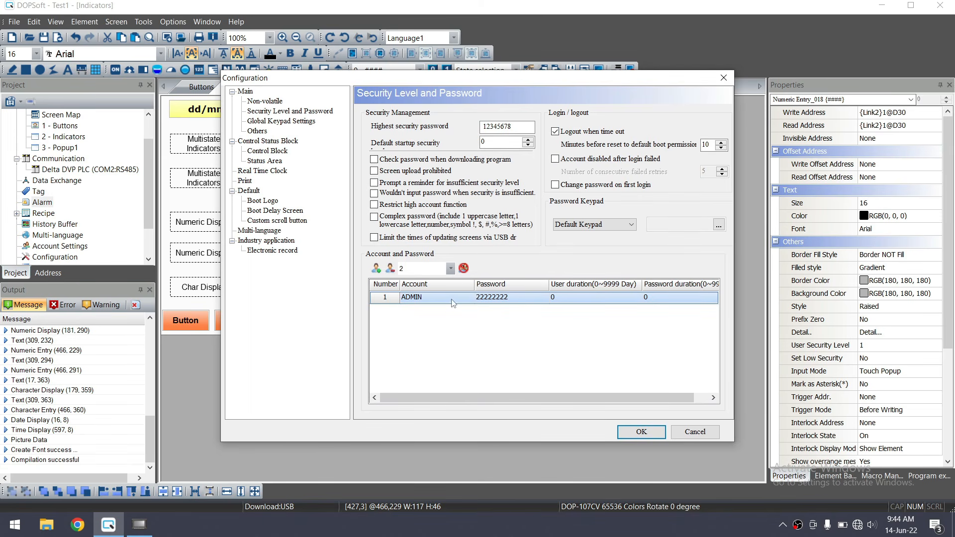
{"action": "left_click", "coordinate": [720, 148]}
{"action": "left_click", "coordinate": [720, 148]}
{"action": "left_click", "coordinate": [721, 148]}
{"action": "left_click", "coordinate": [721, 148]}
{"action": "left_click", "coordinate": [721, 149]}
{"action": "left_click", "coordinate": [722, 148]}
{"action": "left_click", "coordinate": [721, 148]}
{"action": "left_click", "coordinate": [591, 160]}
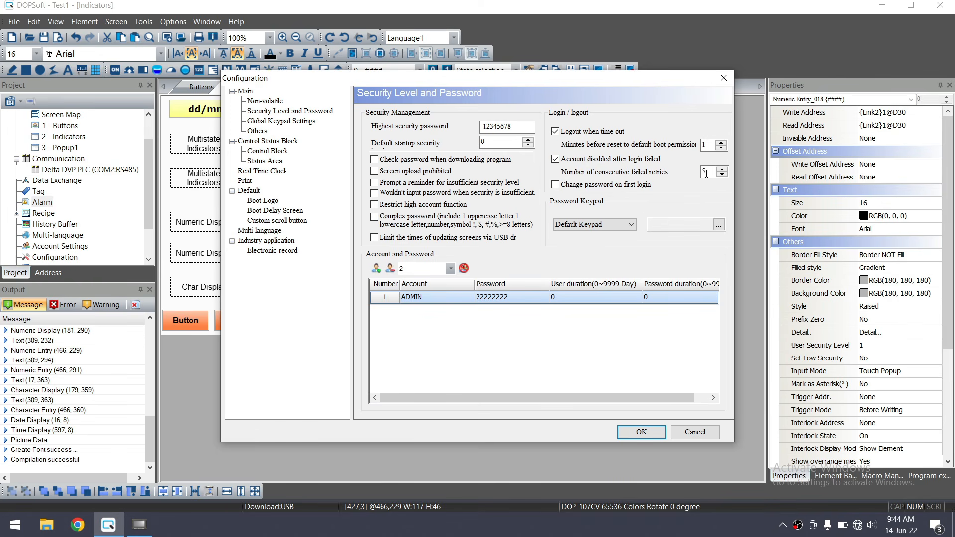
{"action": "left_click_drag", "start_coordinate": [710, 171], "coordinate": [693, 171]}
{"action": "left_click", "coordinate": [606, 162]}
{"action": "left_click", "coordinate": [581, 133]}
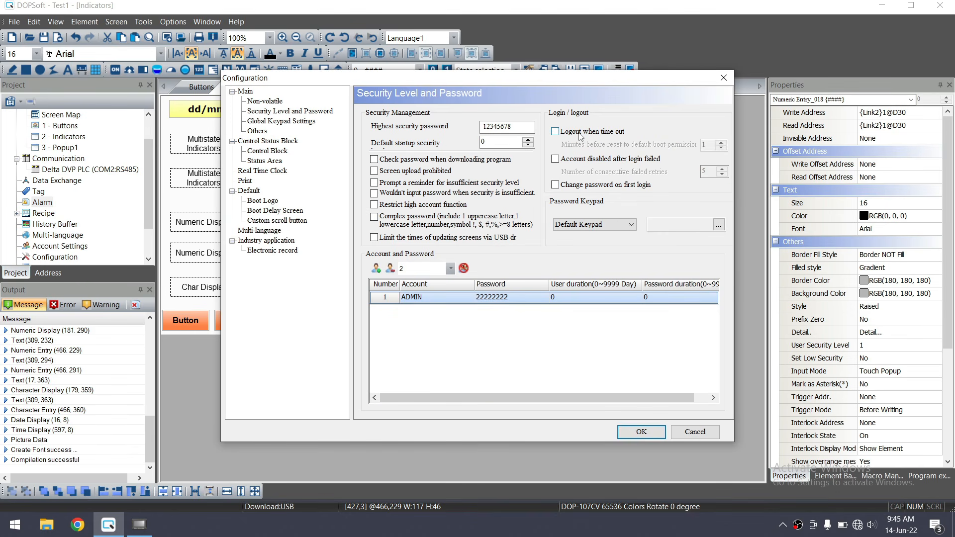
{"action": "left_click", "coordinate": [267, 121]}
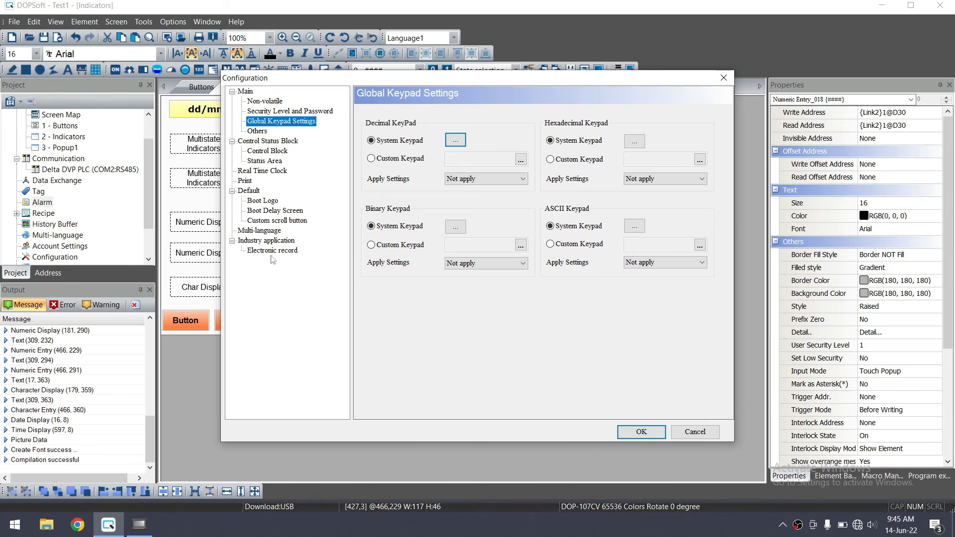
{"action": "left_click", "coordinate": [641, 432]}
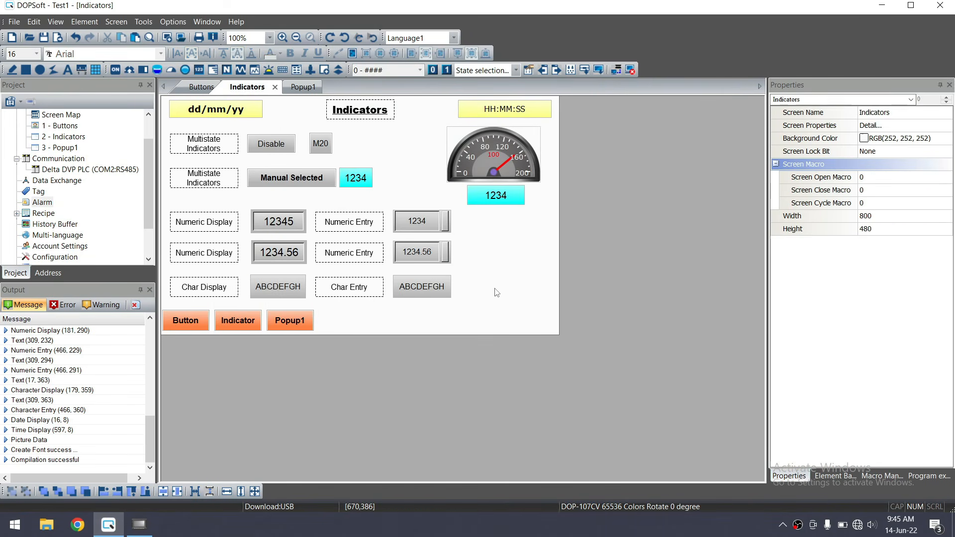